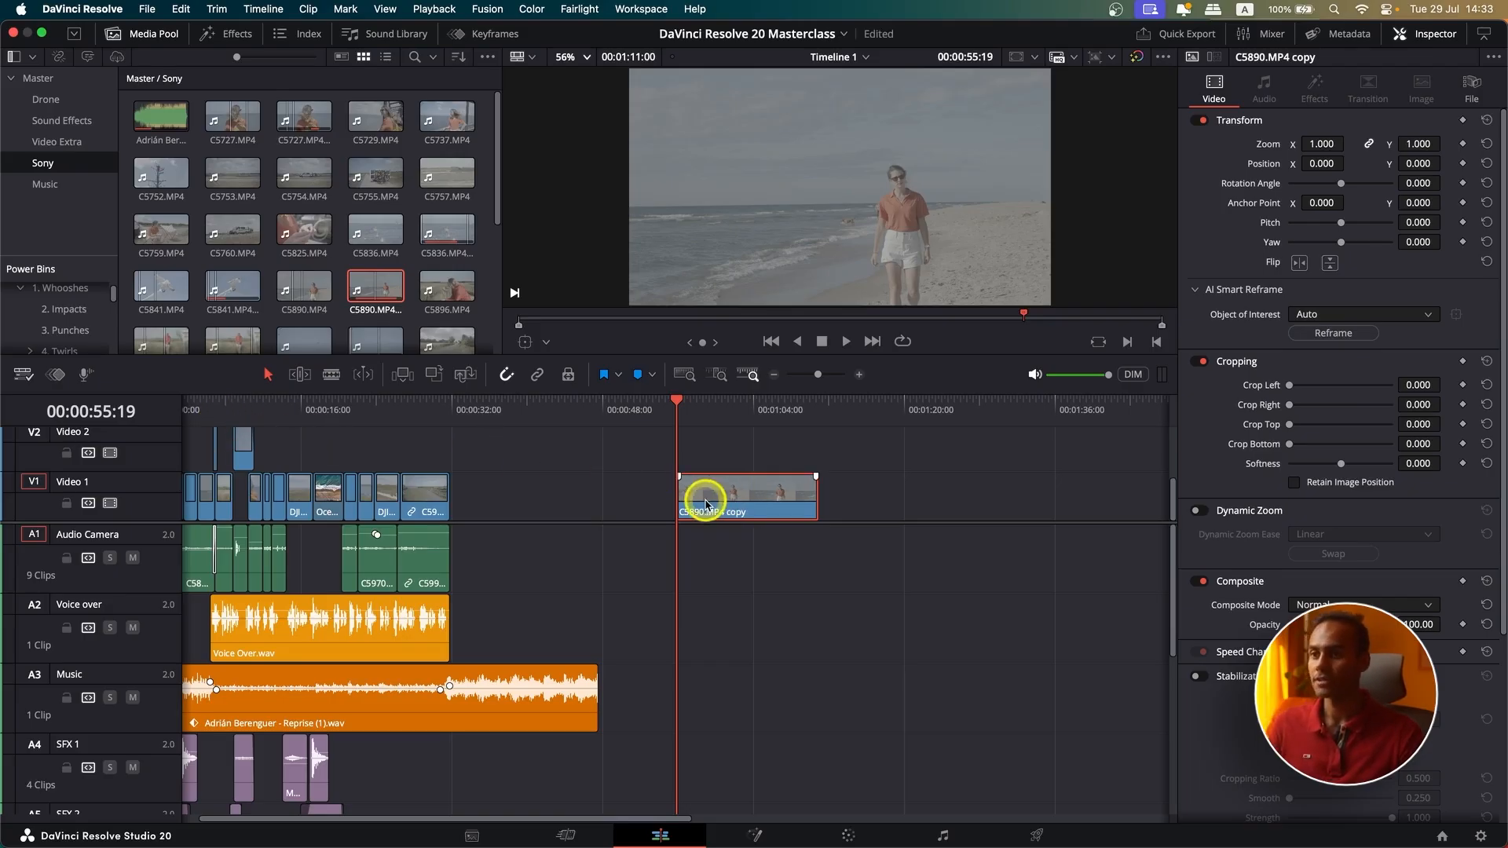
Inspect the C5890.MP4 shot in the edit at 00:00:06:09, and return the playhead to the separate copy's start at 00:00:55:19.
left_click(210, 412)
key("super+equal")
key("super+equal")
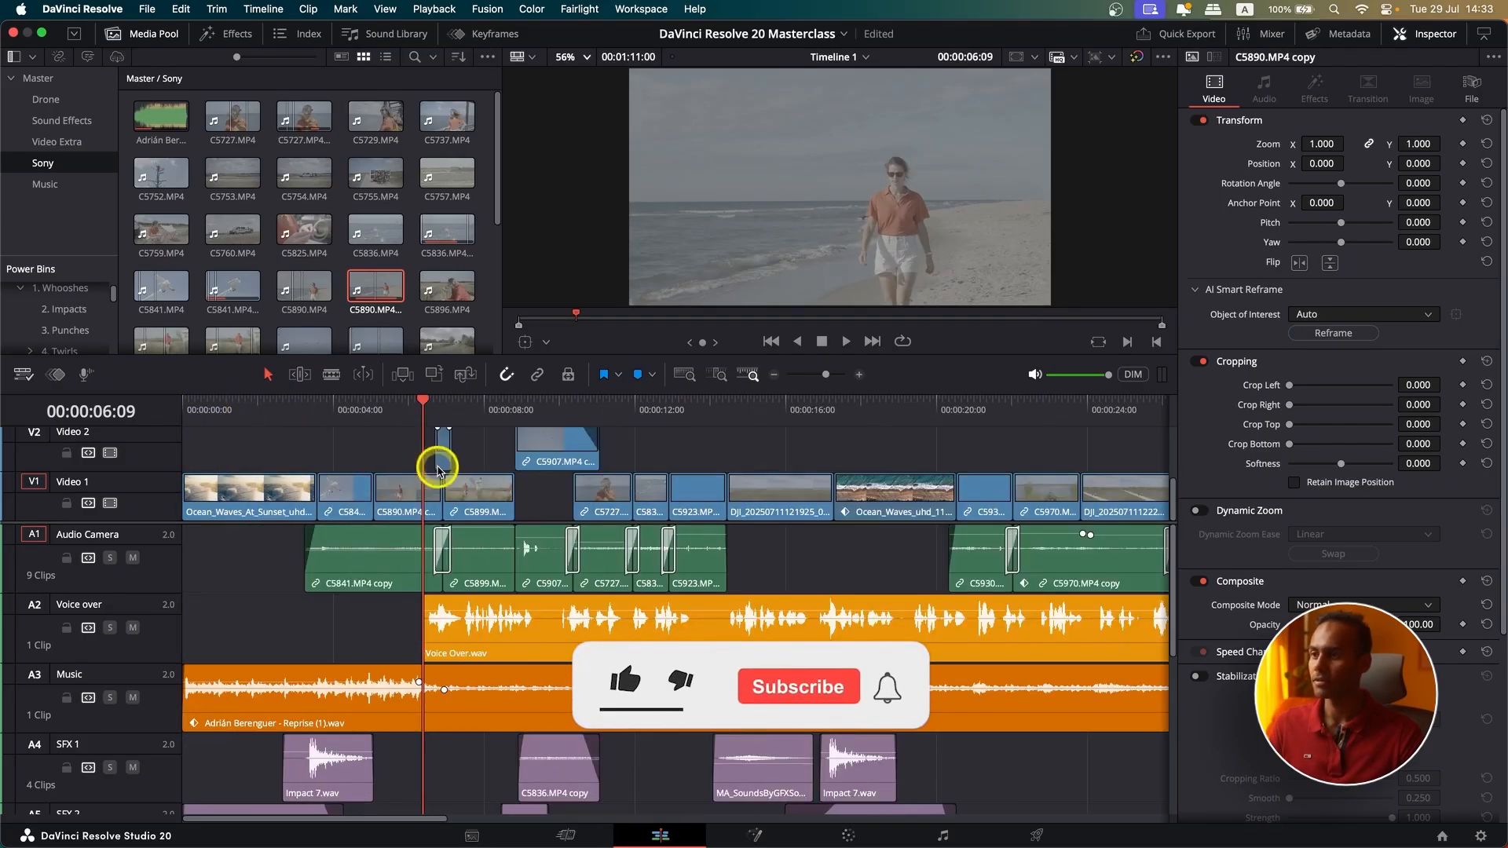
left_click(413, 495)
key("super+minus")
key("super+minus")
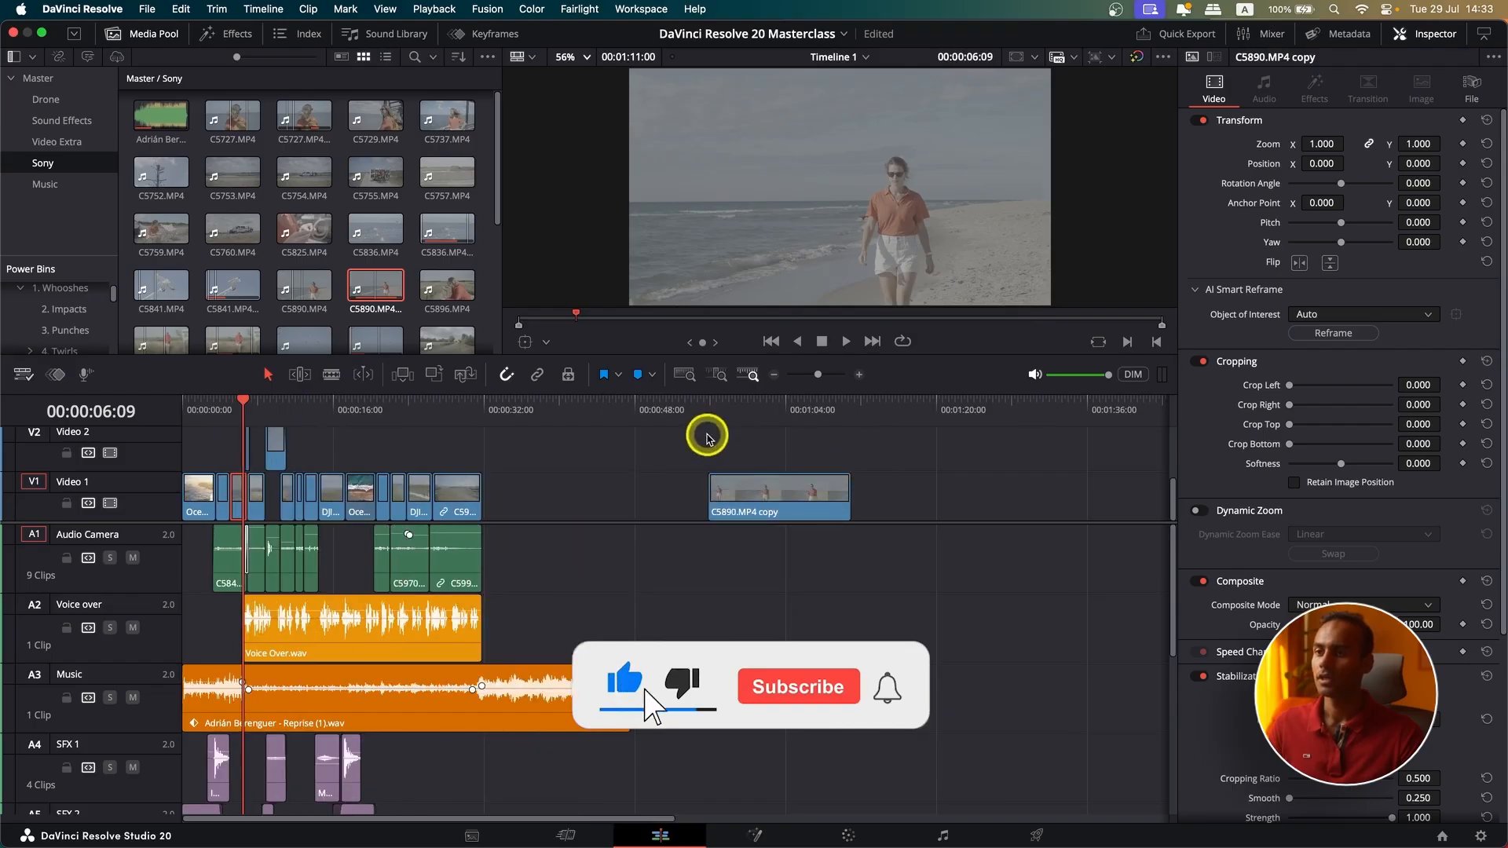
left_click(709, 423)
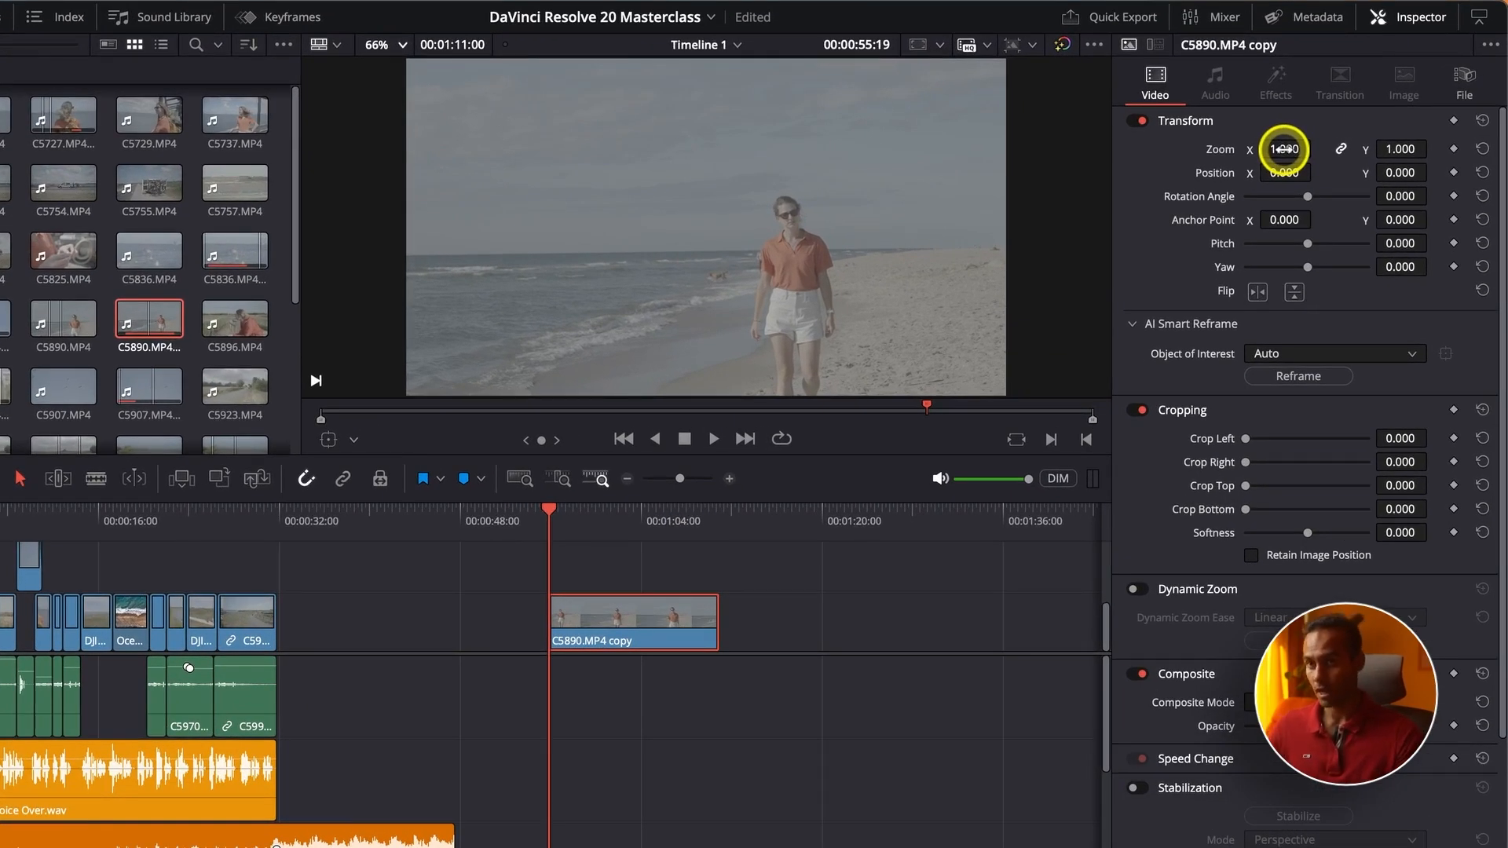
Scale C5890.MP4 copy to a zoom of 1.400 while viewing its final frame at 00:01:11:00.
left_click(689, 522)
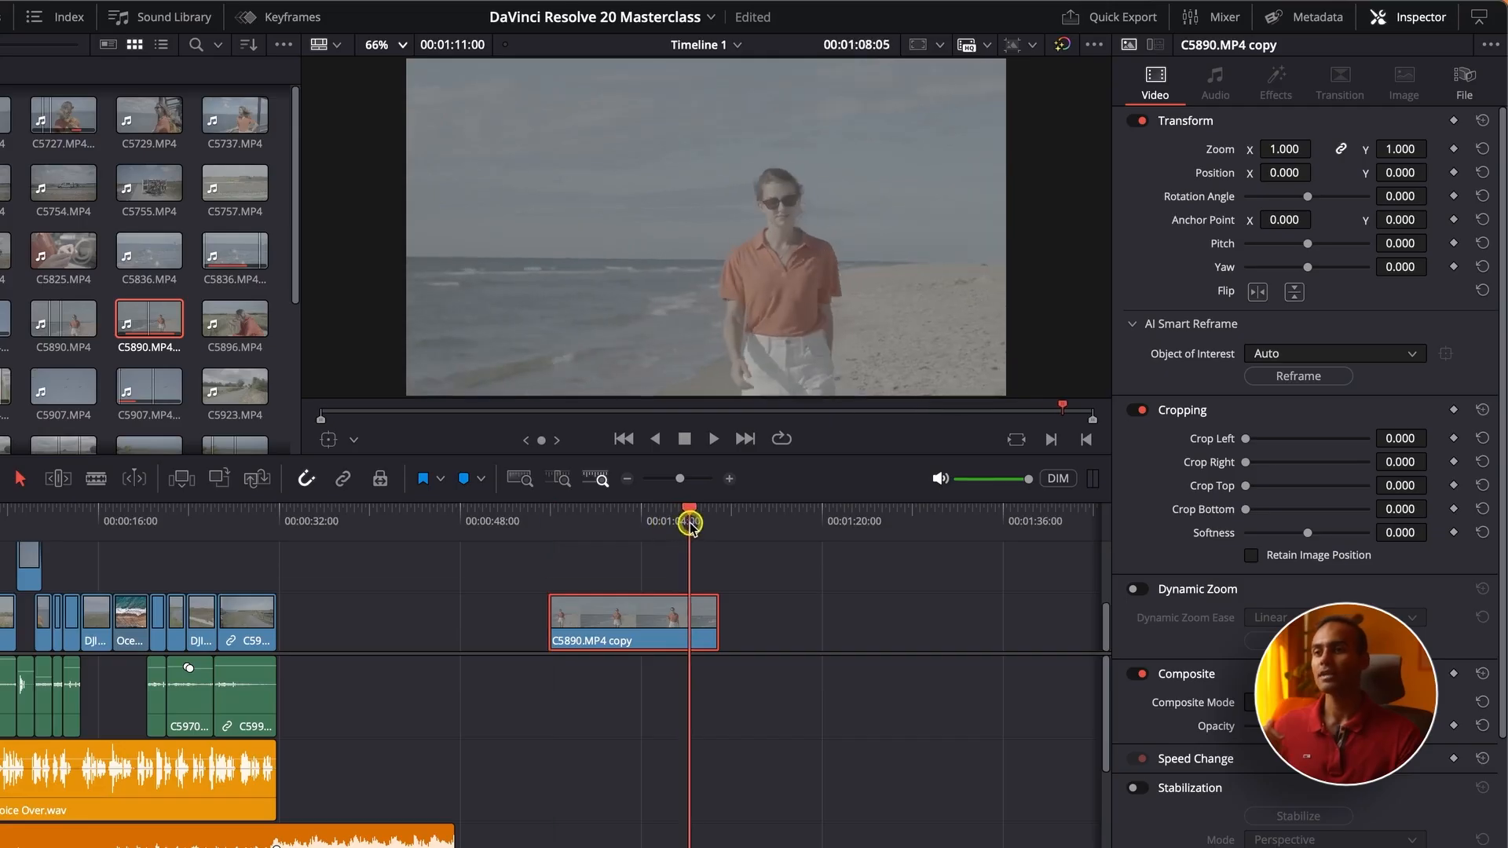
left_click_drag(689, 524, 717, 524)
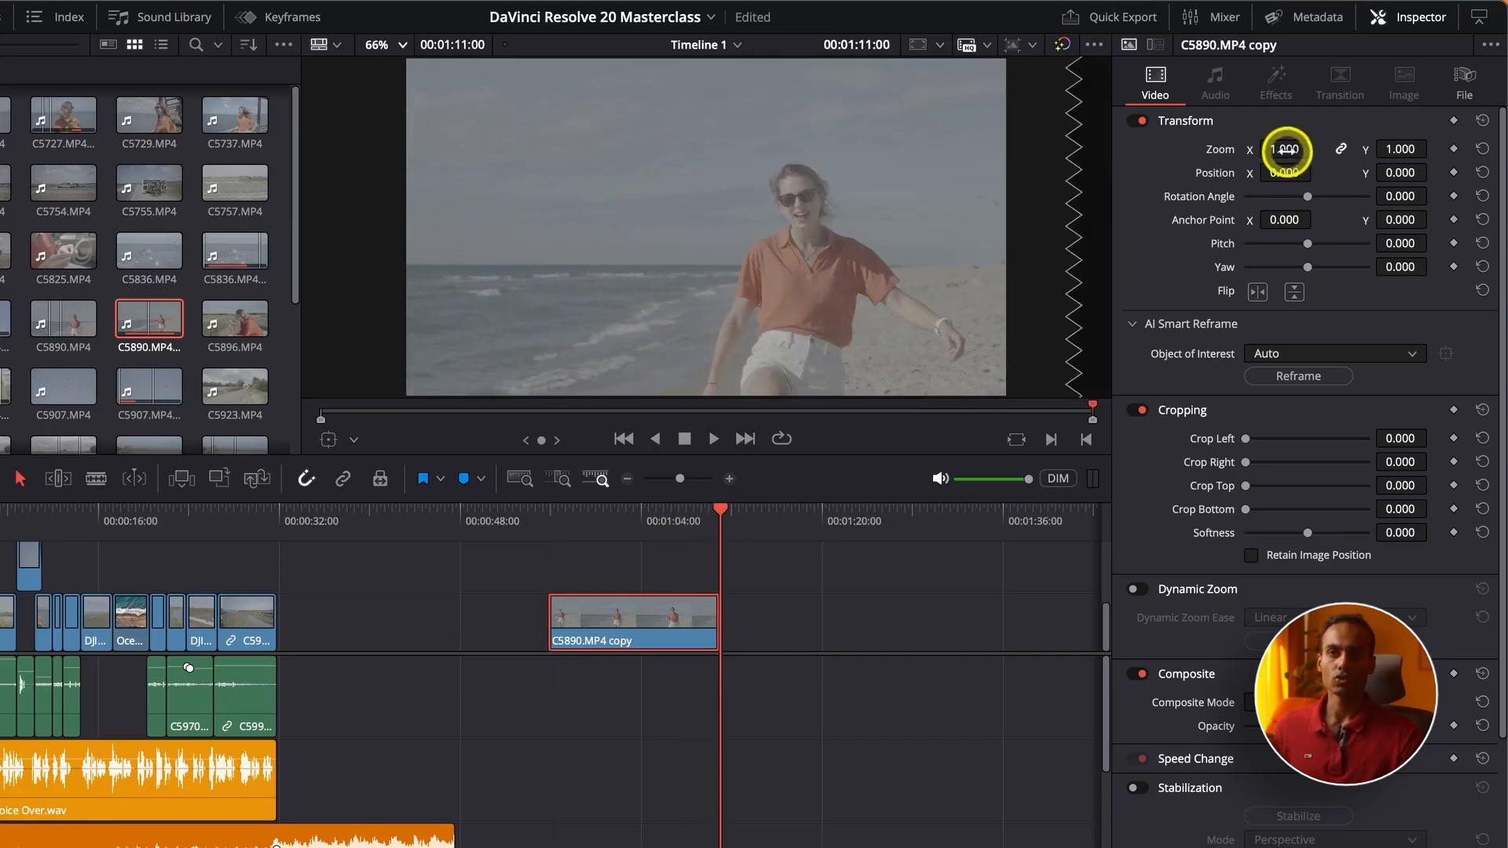
mouse_move(1284, 151)
left_mouse_down()
mouse_move(1324, 152)
mouse_move(1286, 149)
left_mouse_up()
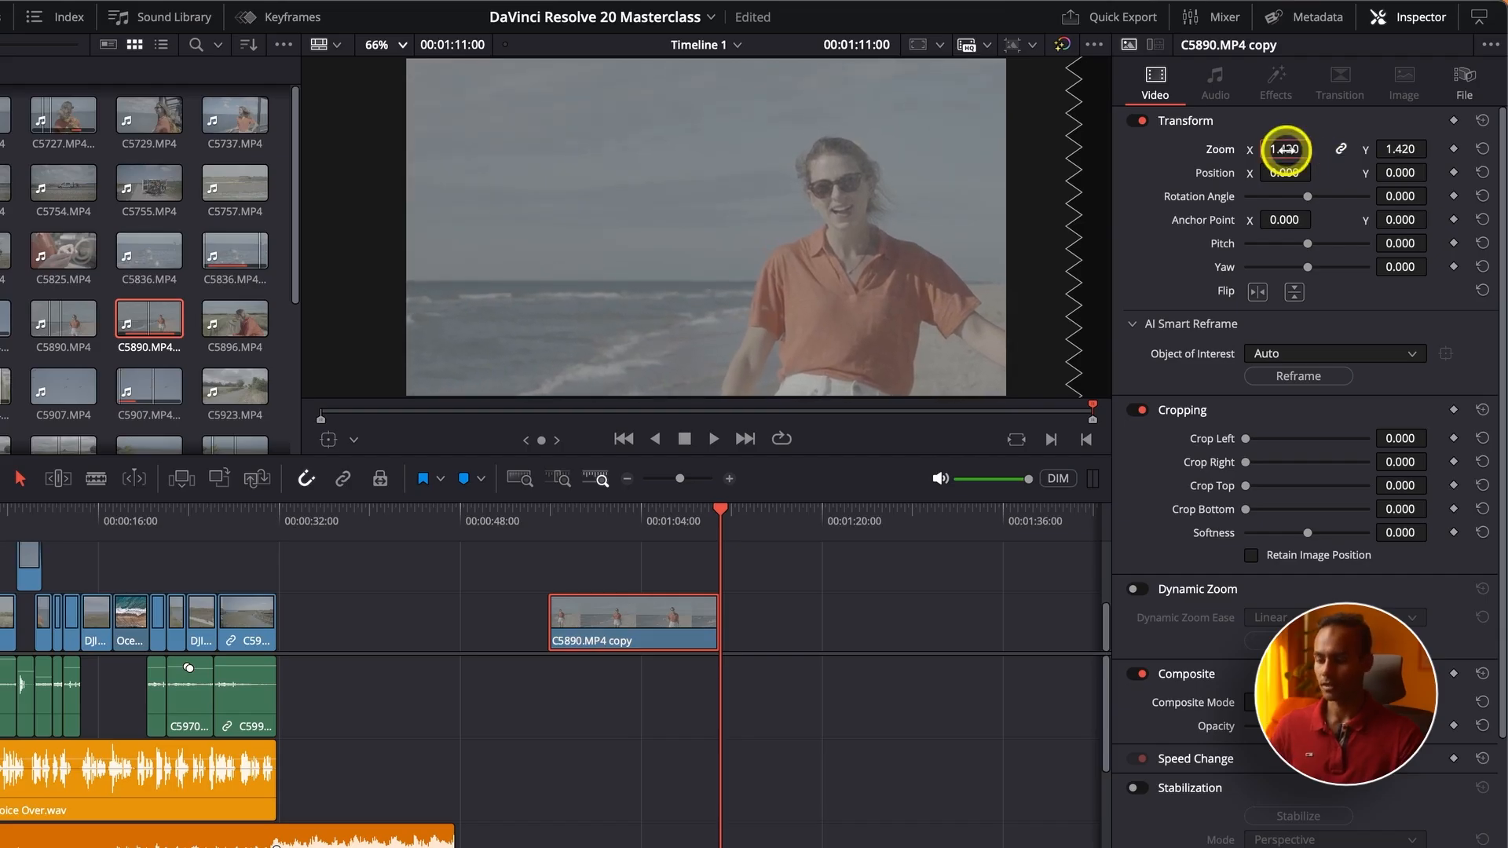
left_click(952, 652)
Play the scaled clip from its start at 00:00:55:19 and undo the zoom change.
left_click(554, 526)
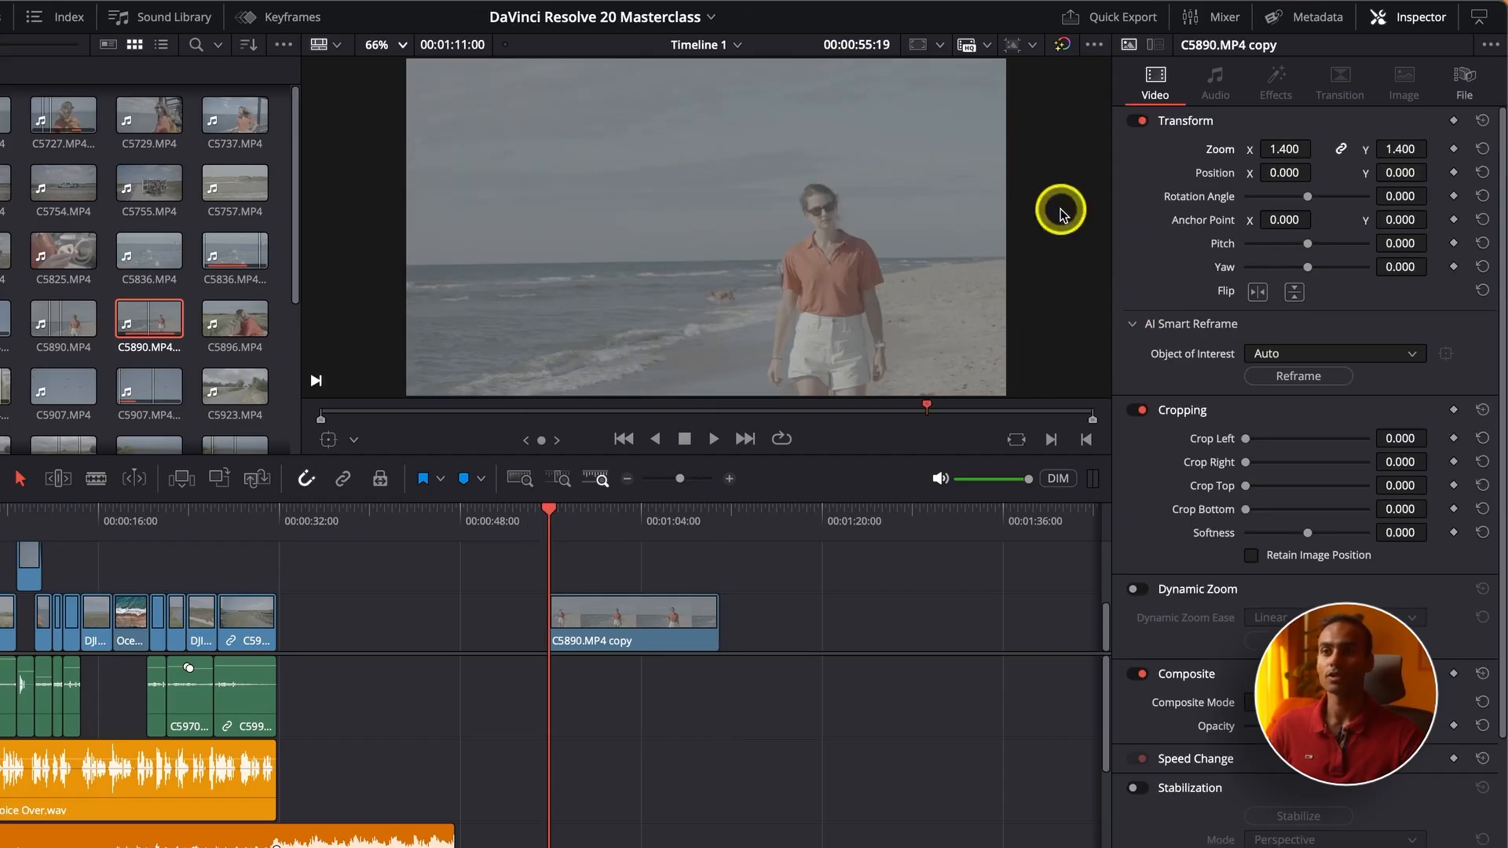
key("space")
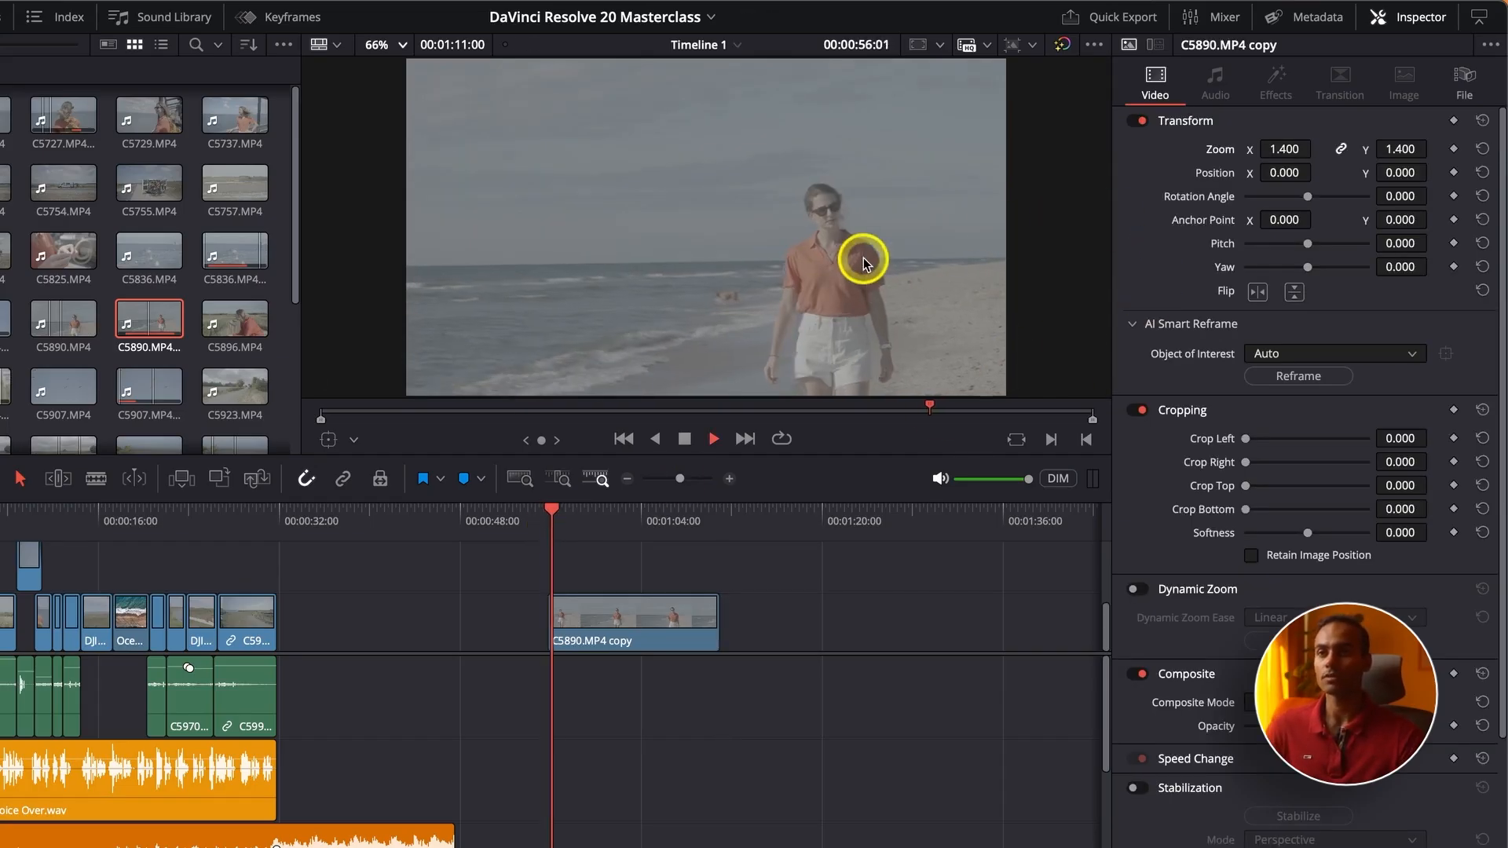
key("space")
left_click(550, 513)
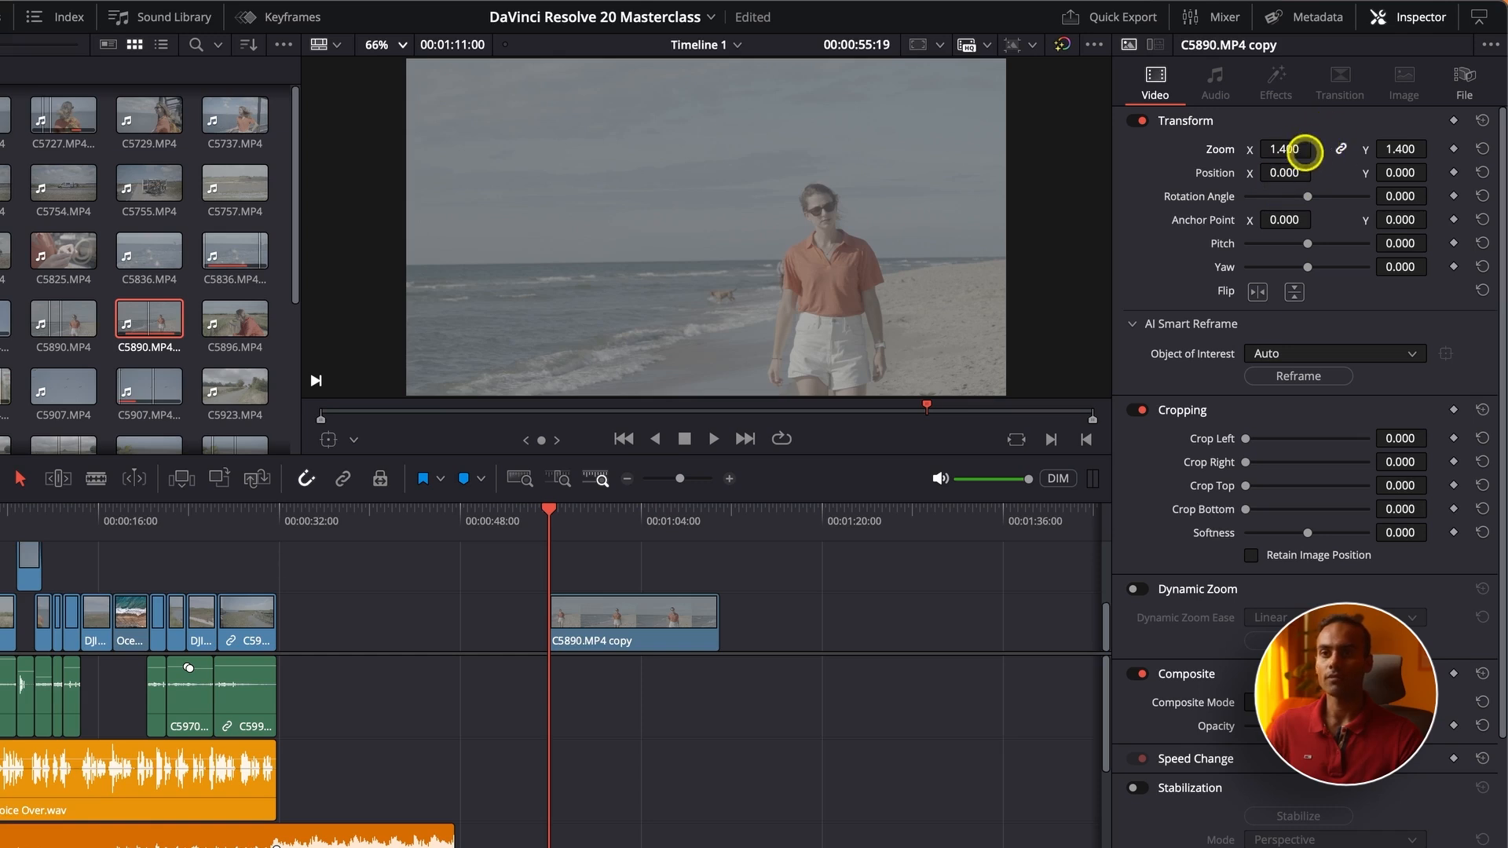
key("super+z")
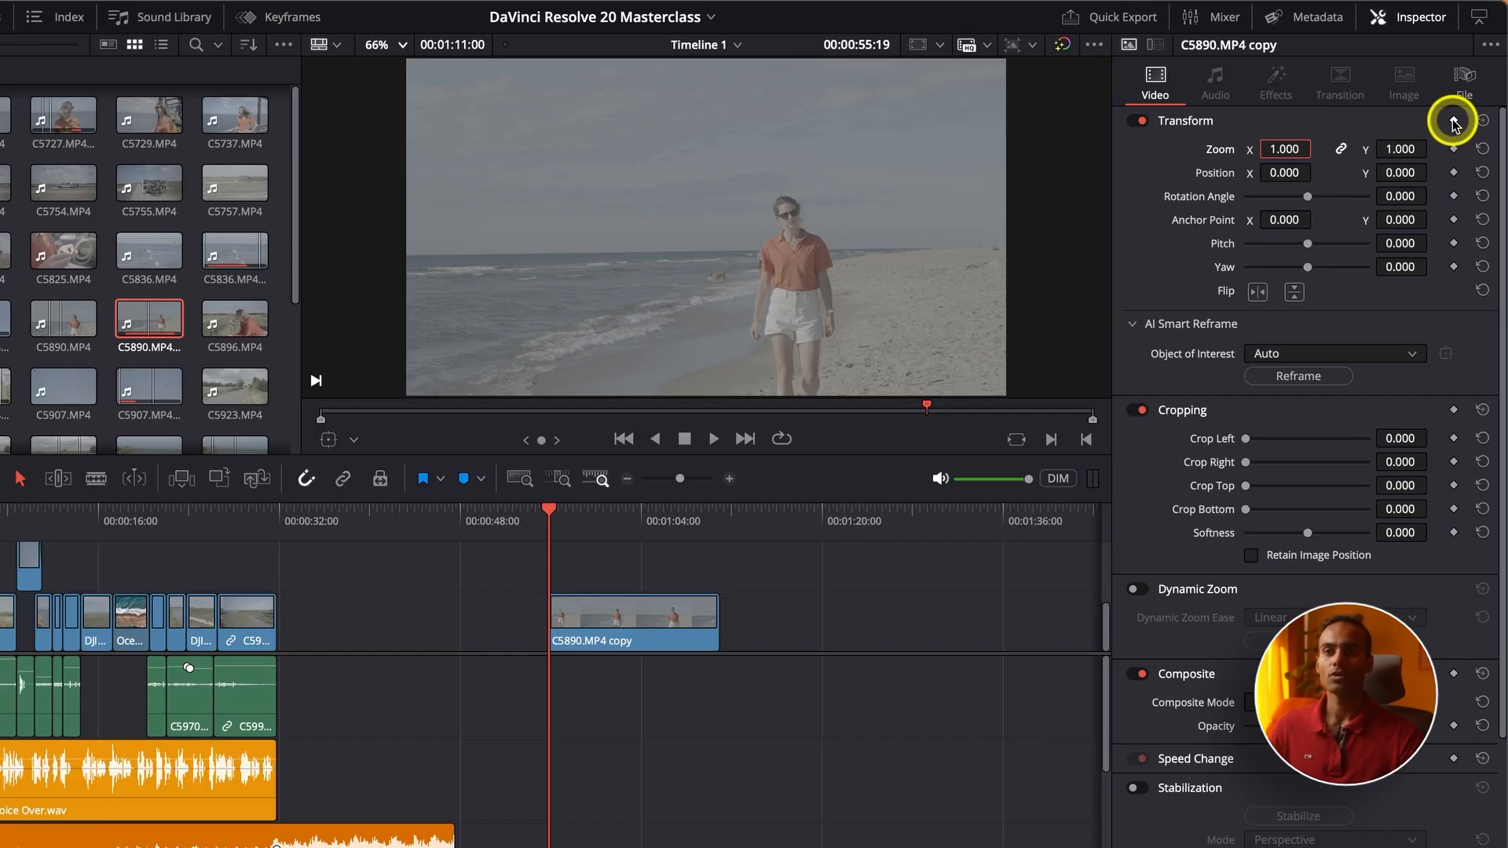
Add keyframes for all Transform parameters of C5890.MP4 copy at its first frame, 00:00:55:19.
left_click(1438, 122)
left_click(1333, 126)
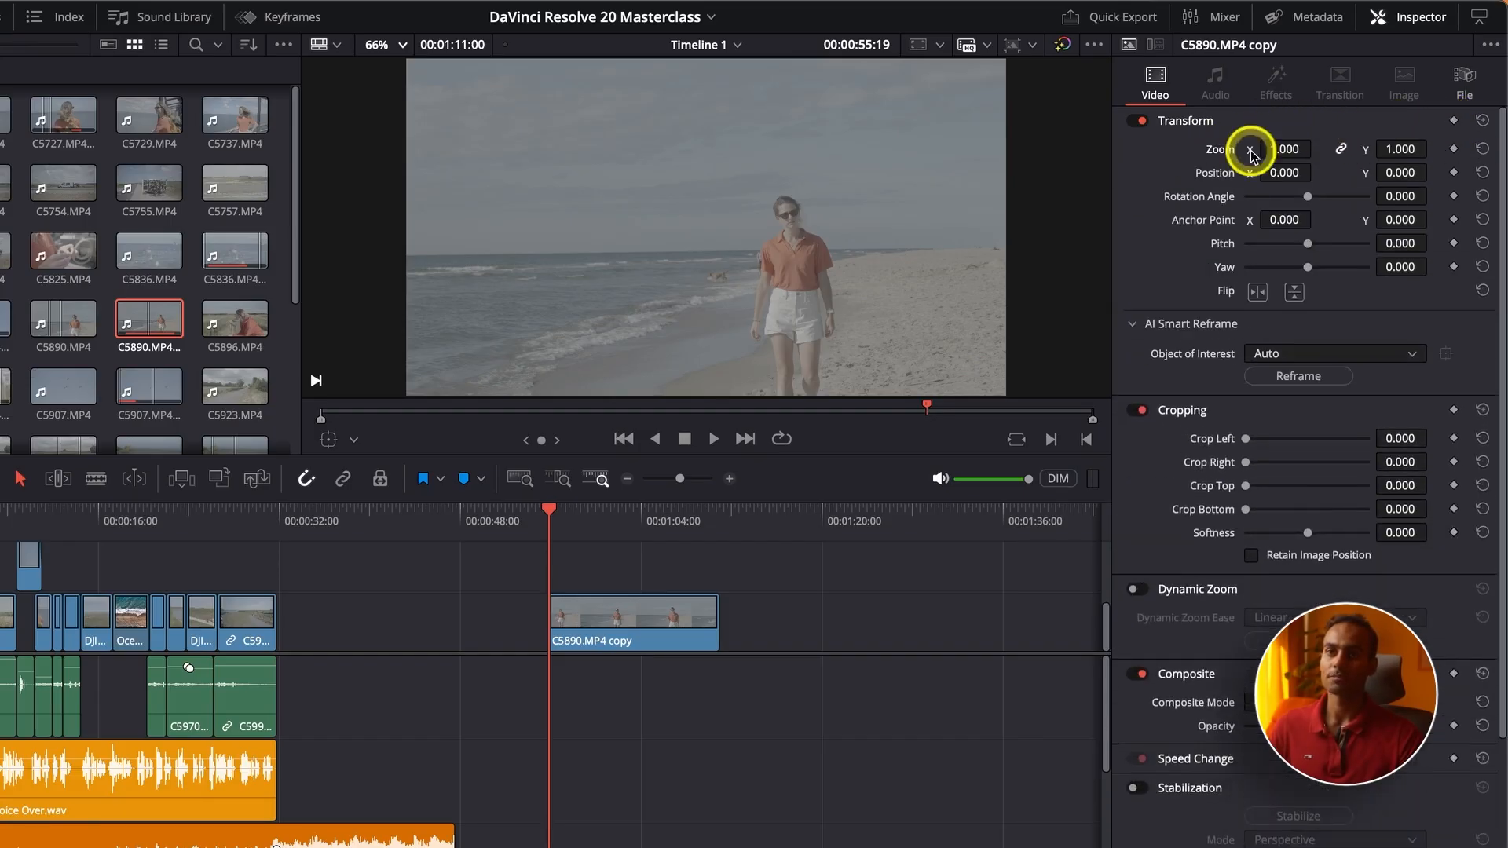
left_click(1454, 122)
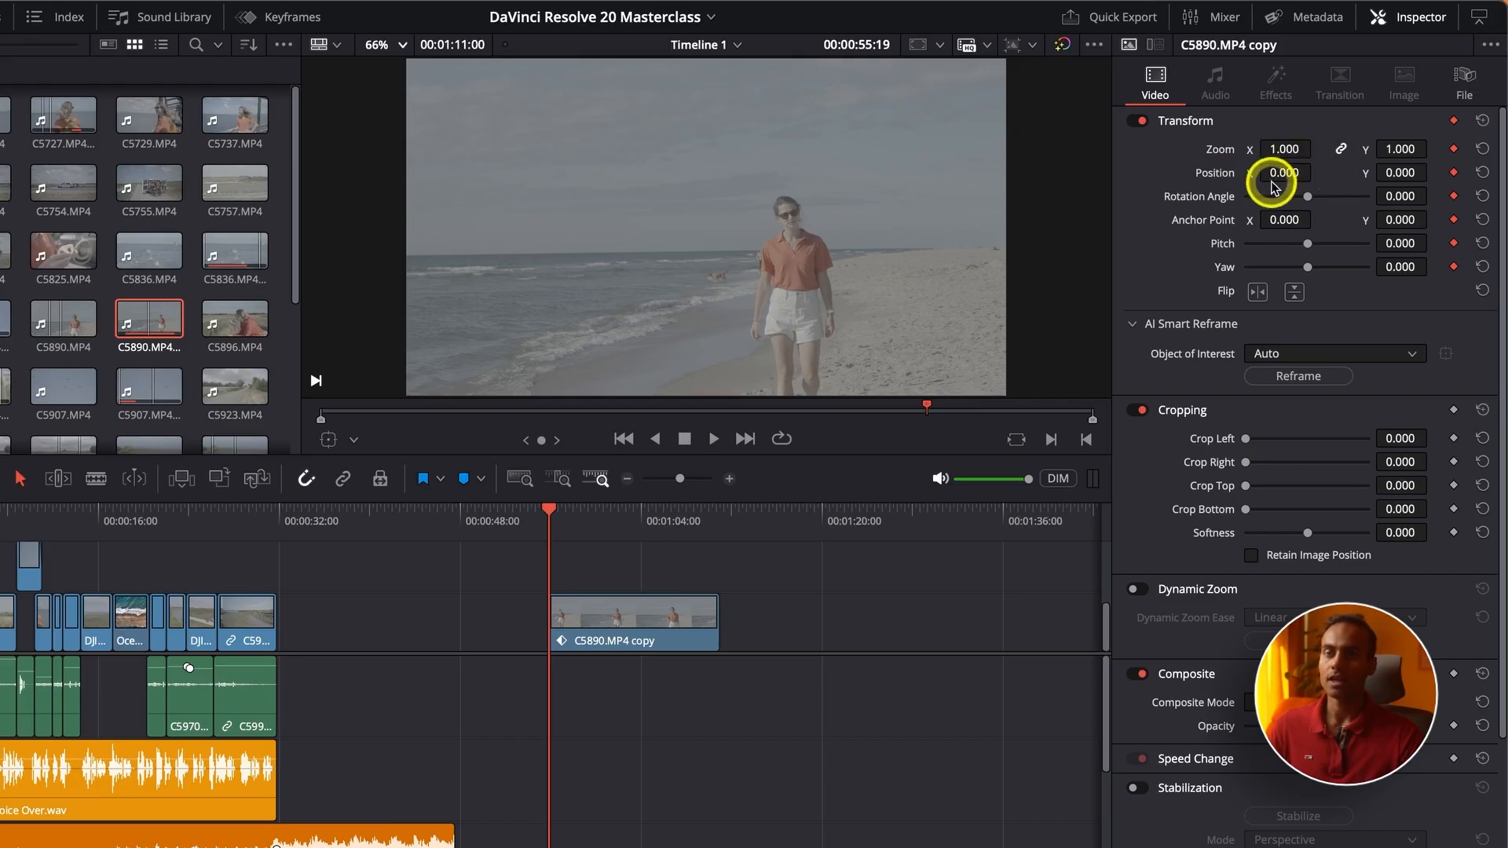
At 00:01:08:17, keyframe the clip's zoom at 1.500 and its position at X -170, Y 150.
left_click(690, 518)
left_click_drag(690, 519, 694, 519)
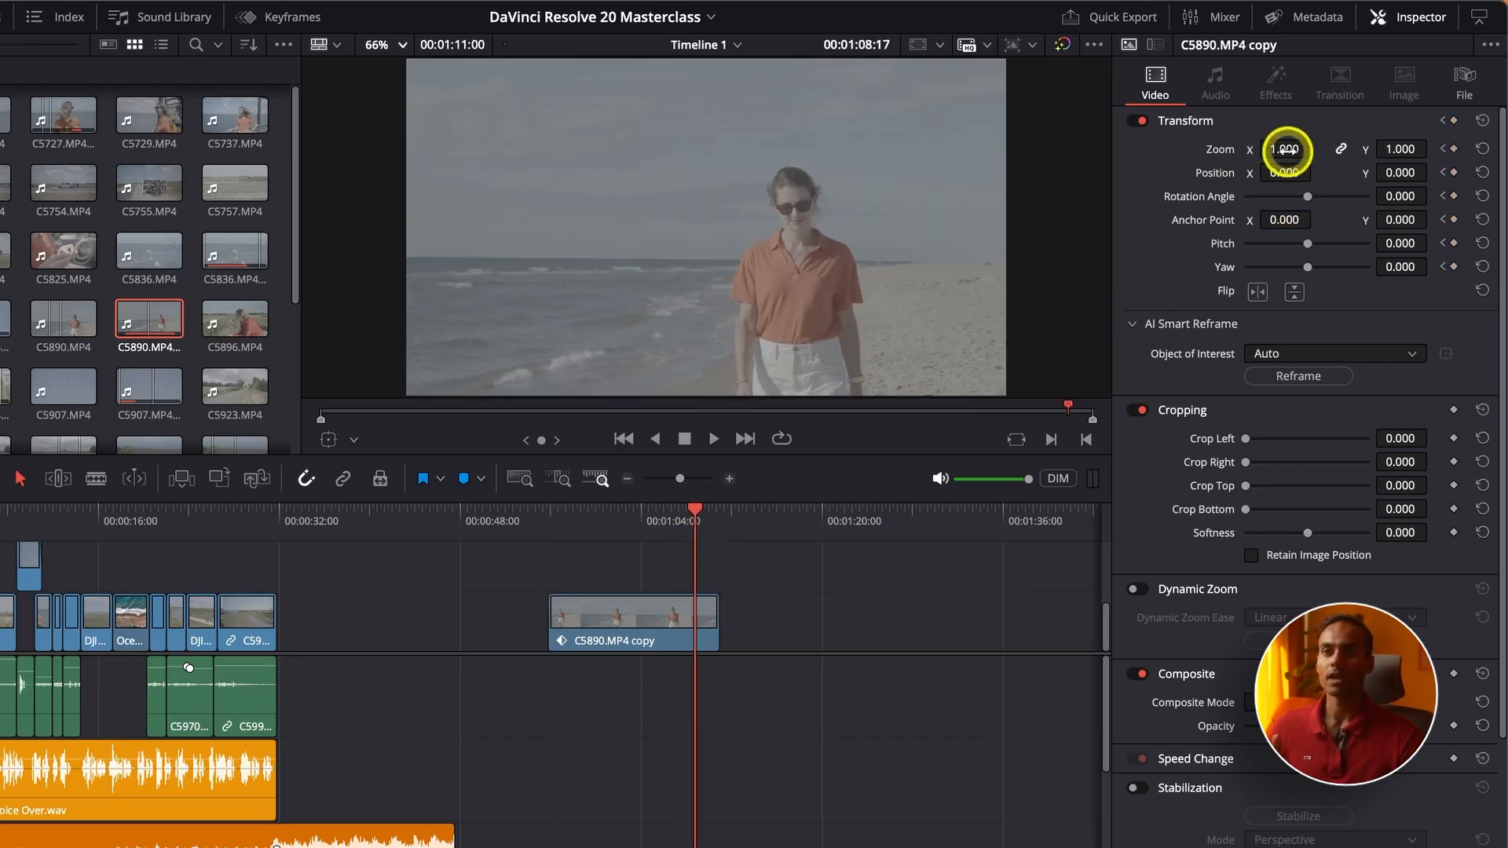
left_click_drag(1285, 150, 1128, 187)
left_click_drag(1400, 173, 636, 482)
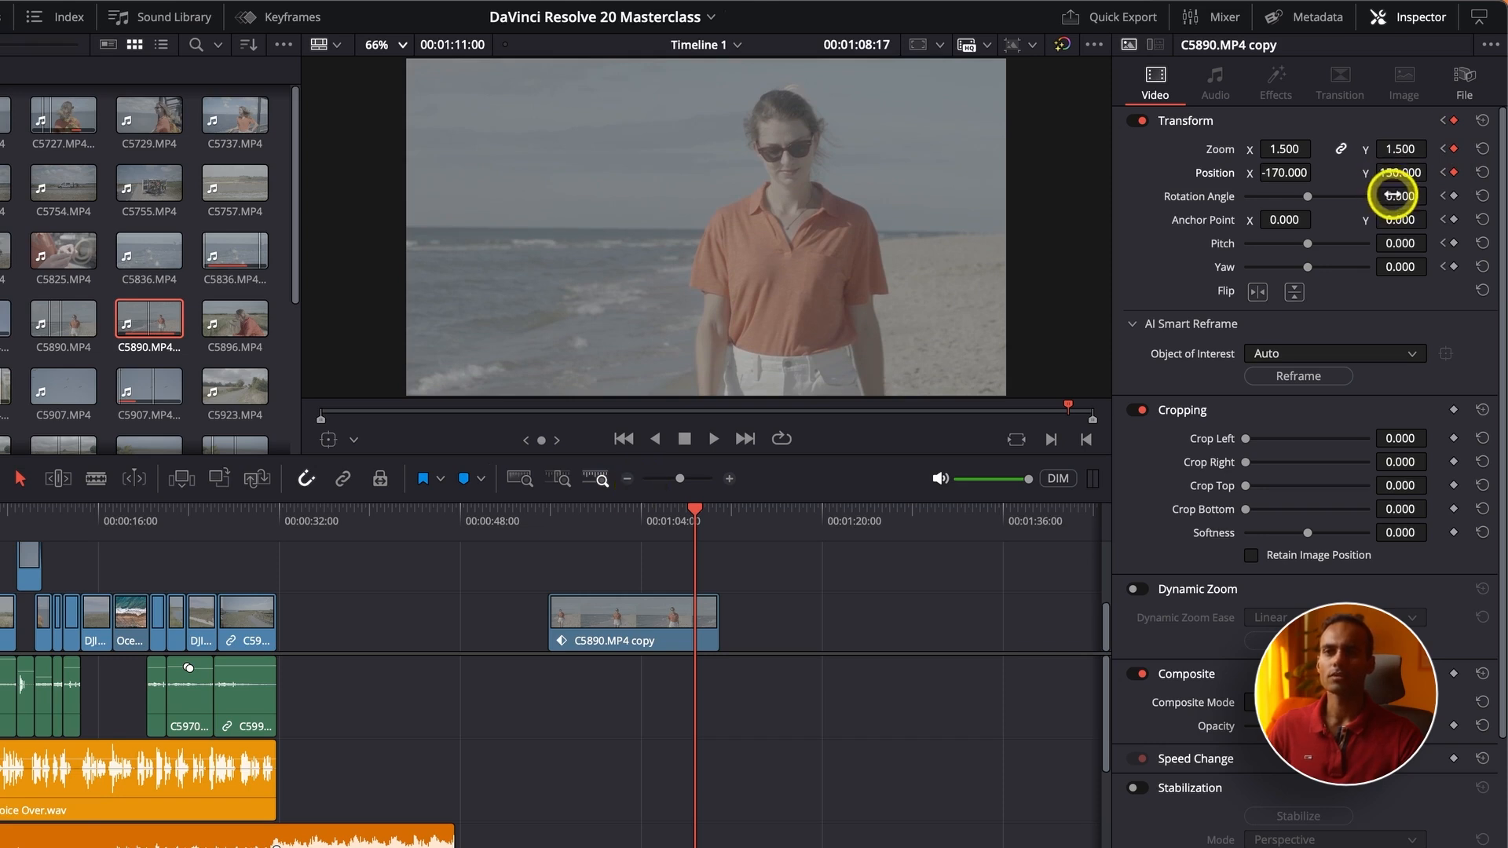
Preview the keyframed zoom from the clip's start, first in full screen and again in the regular viewer.
left_click(547, 512)
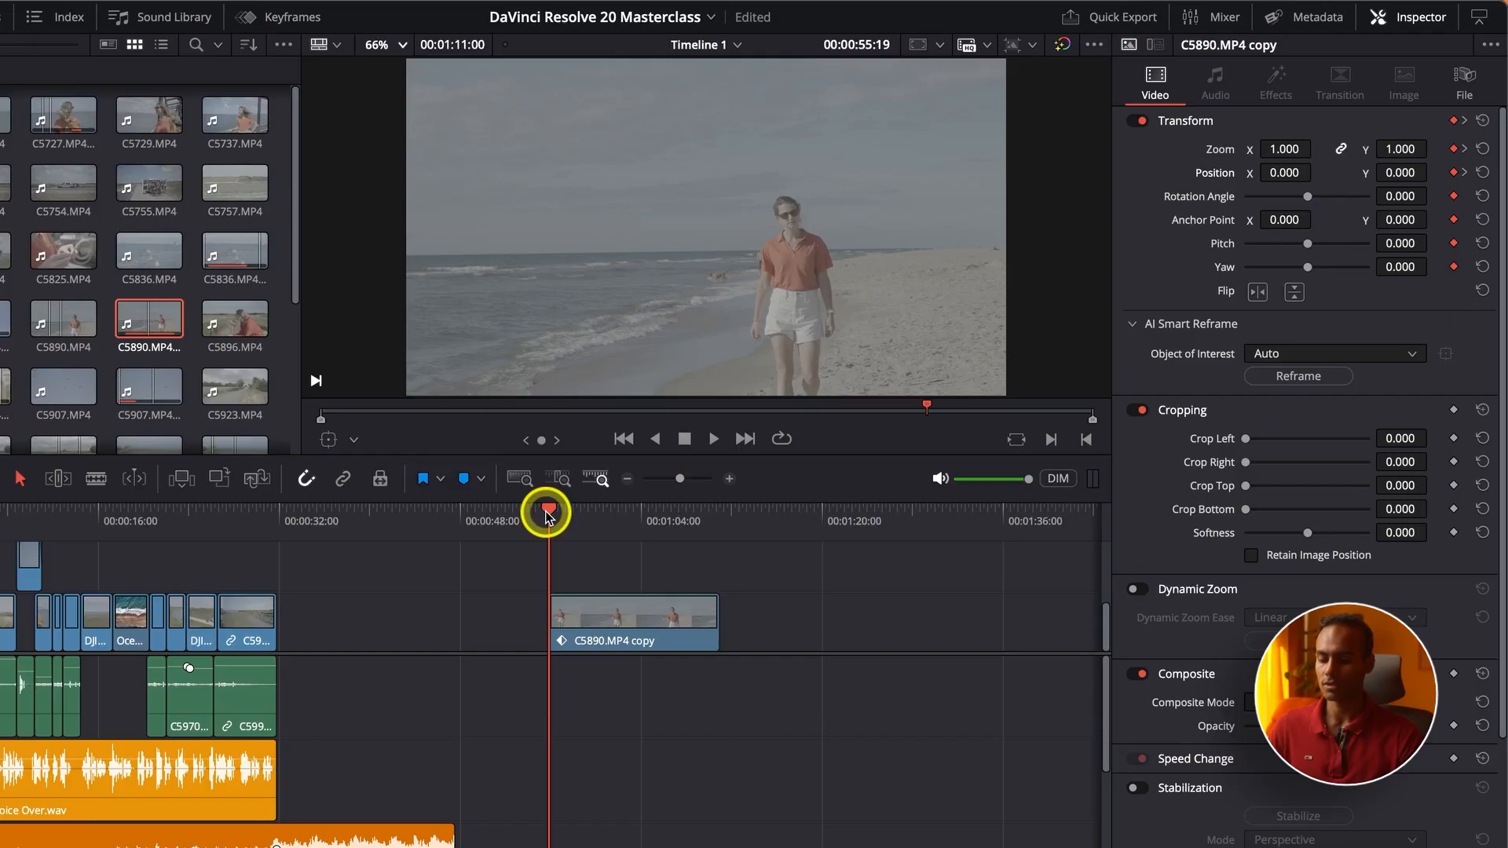
key("p")
key("space")
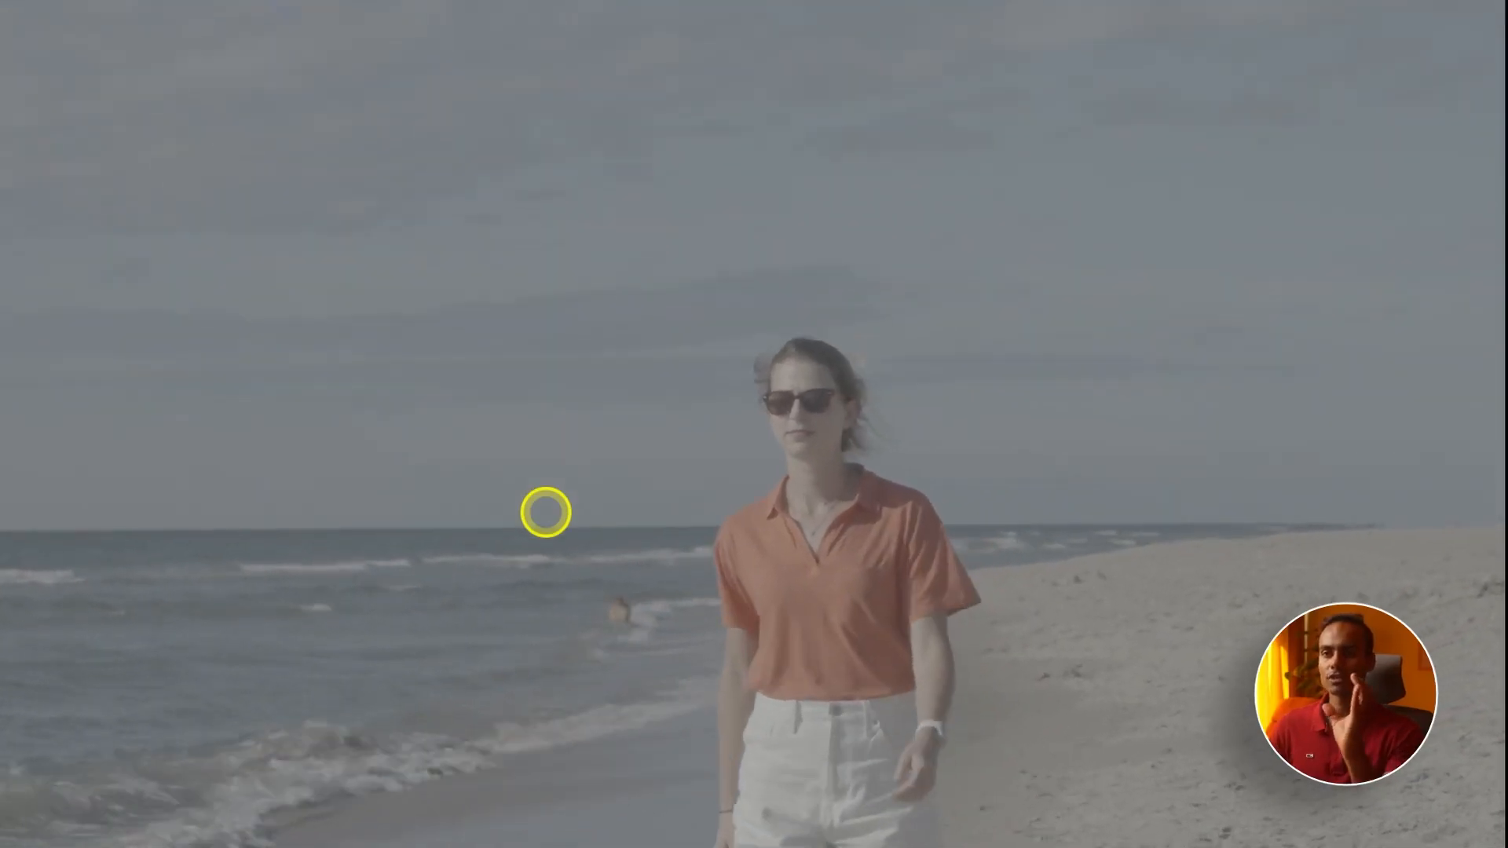
key("p")
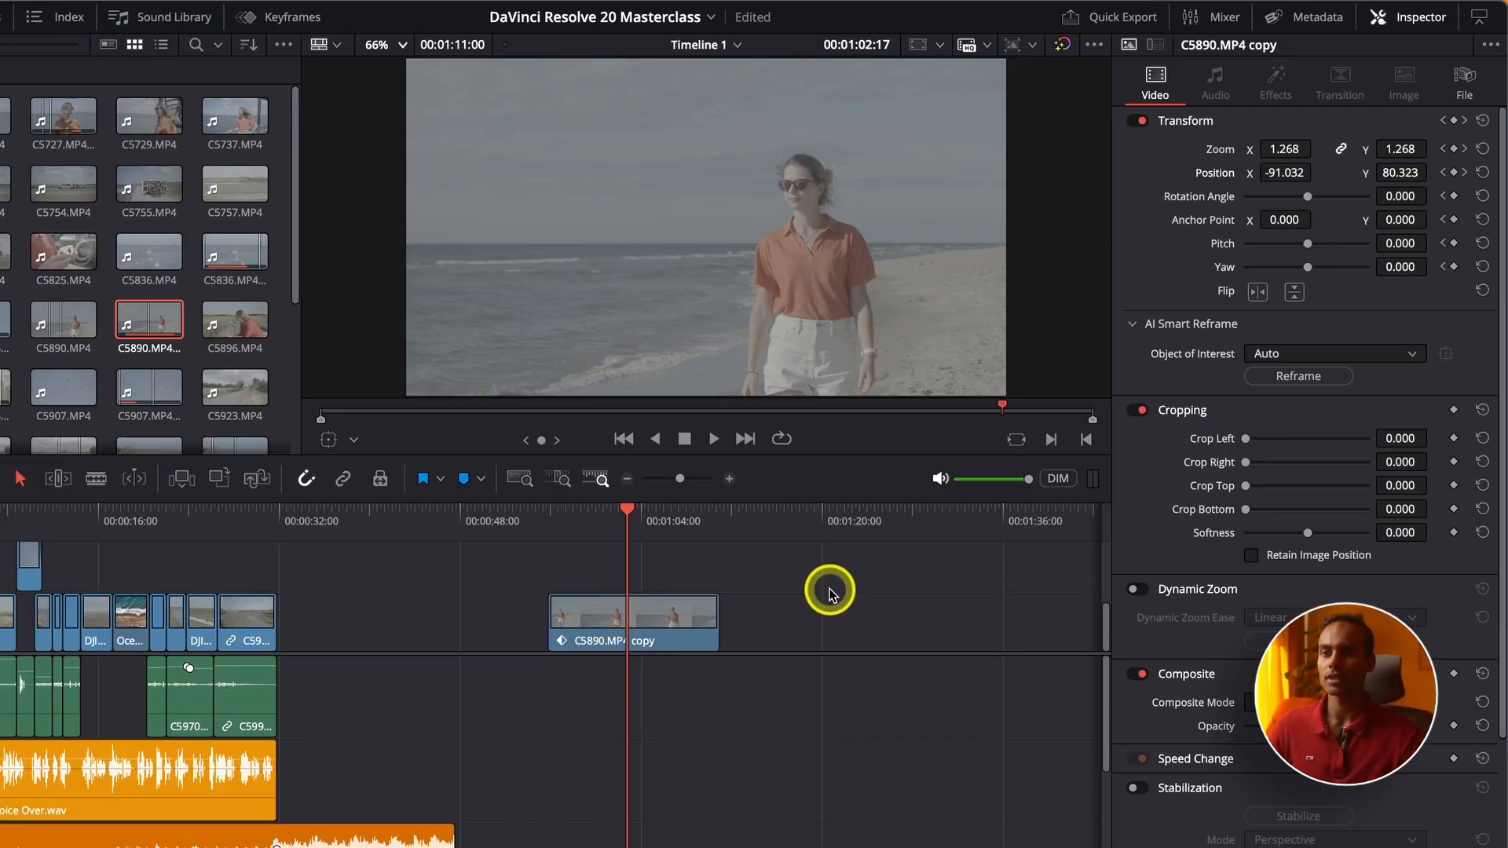
left_click(562, 514)
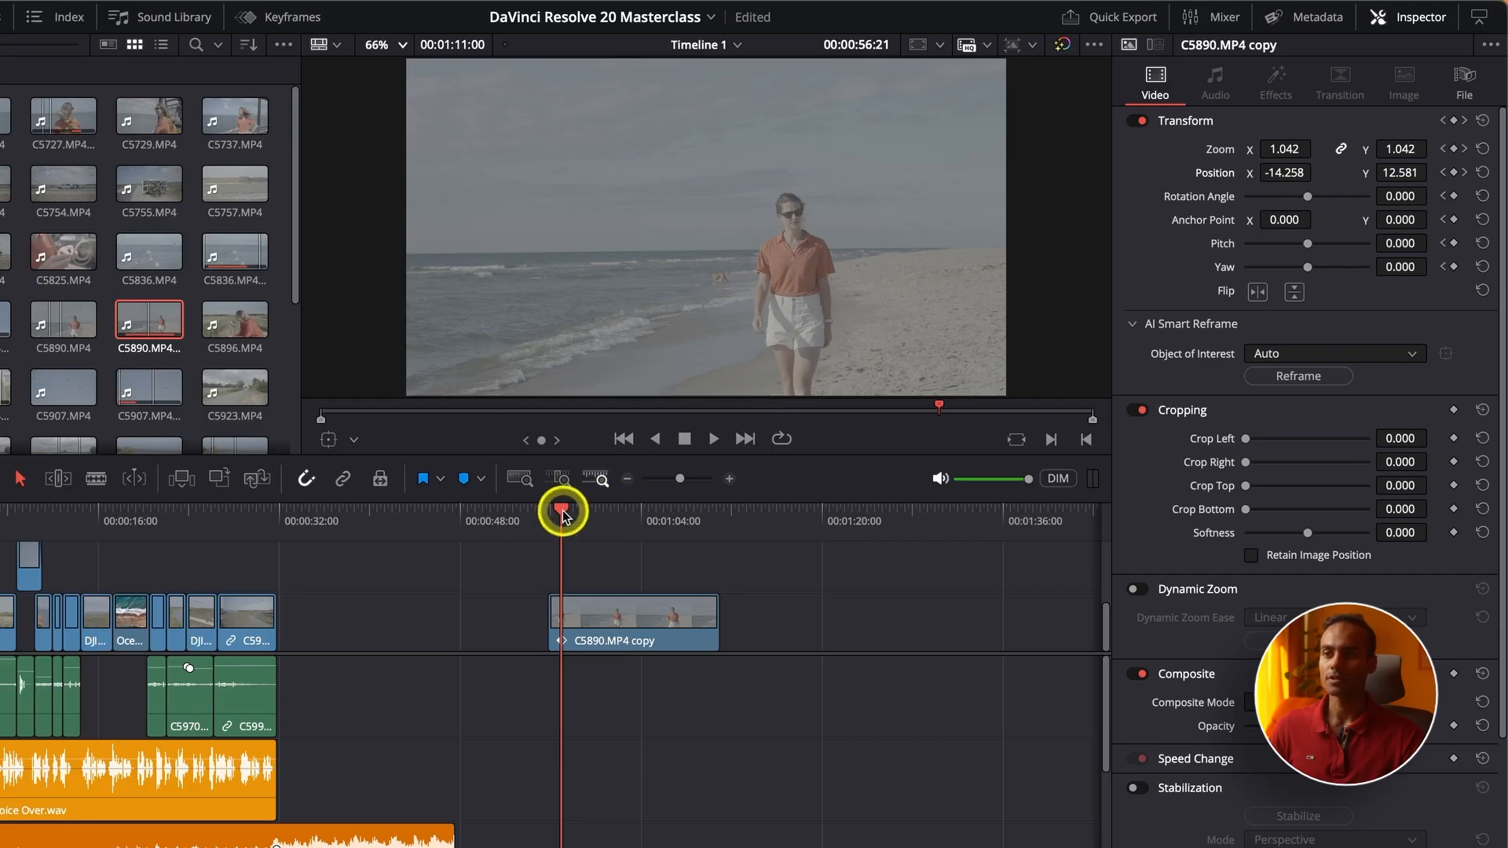
left_click_drag(562, 515, 549, 514)
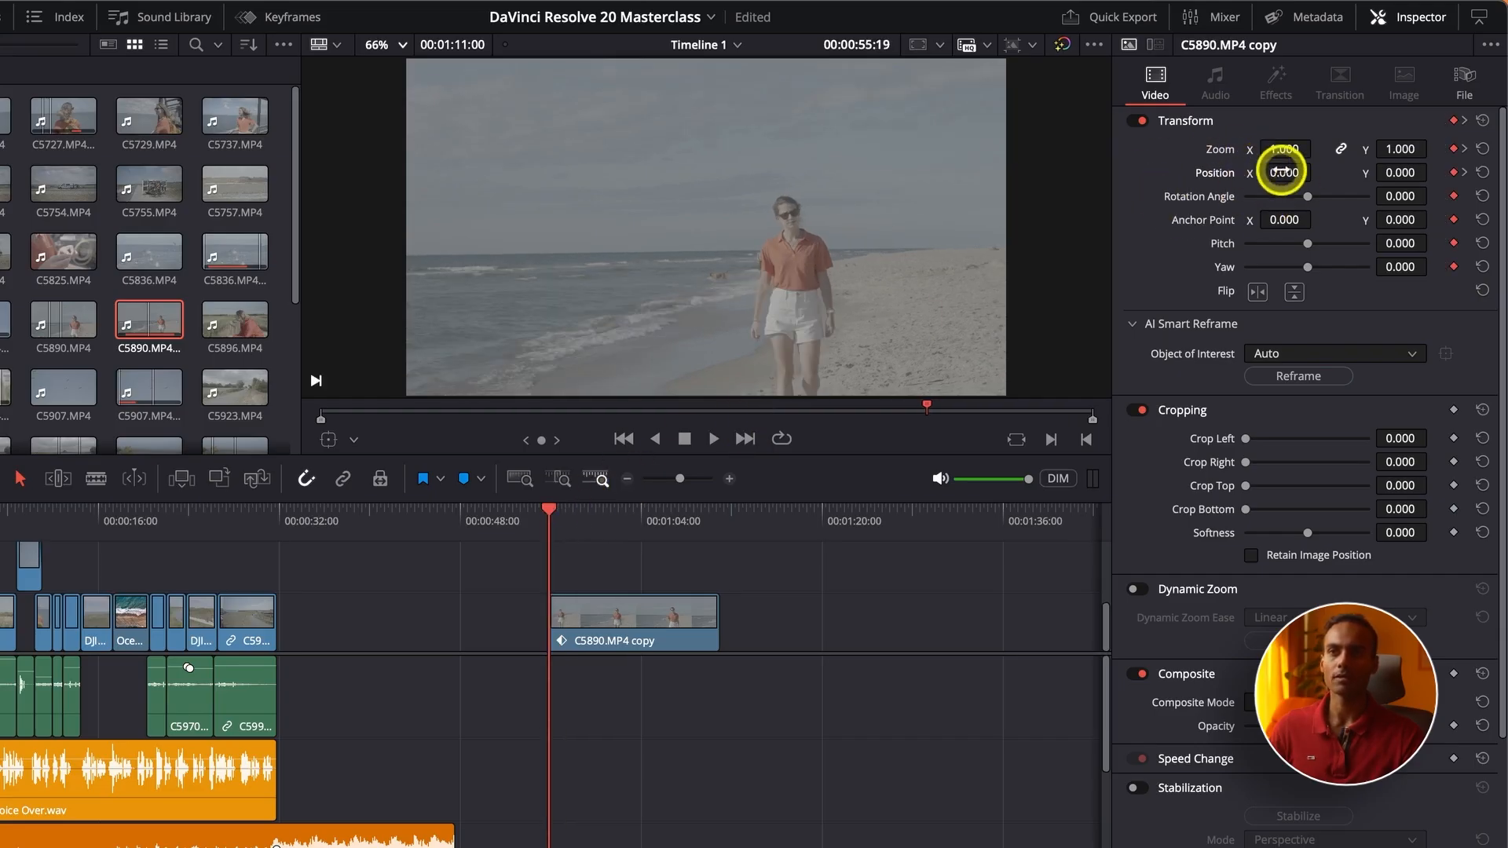
key("space")
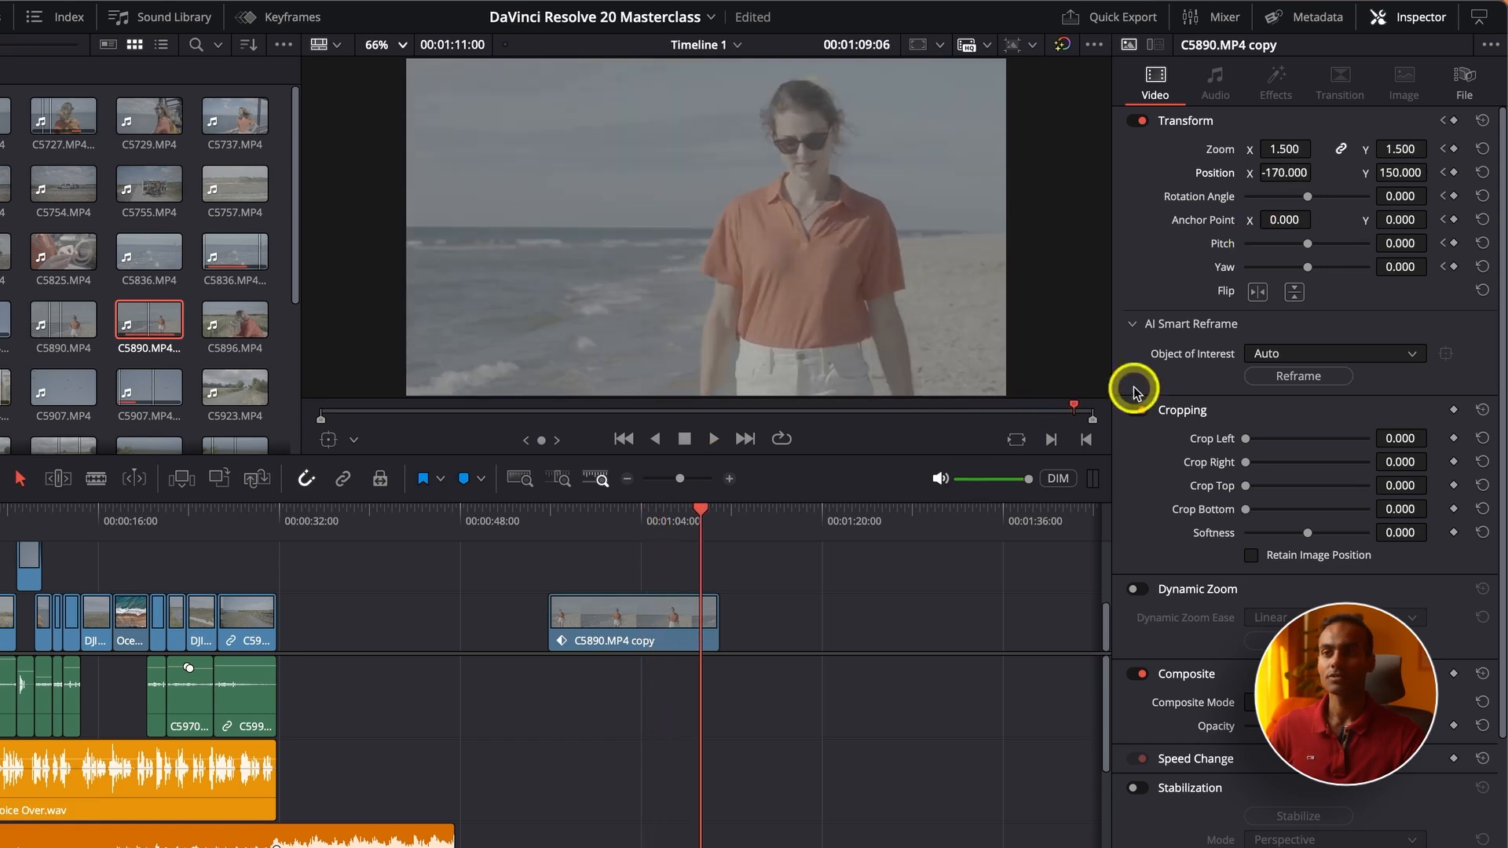
Trim the end of C5890.MP4 copy to the second keyframe at 00:01:08:17 and return the playhead to the clip's start.
left_click(692, 513)
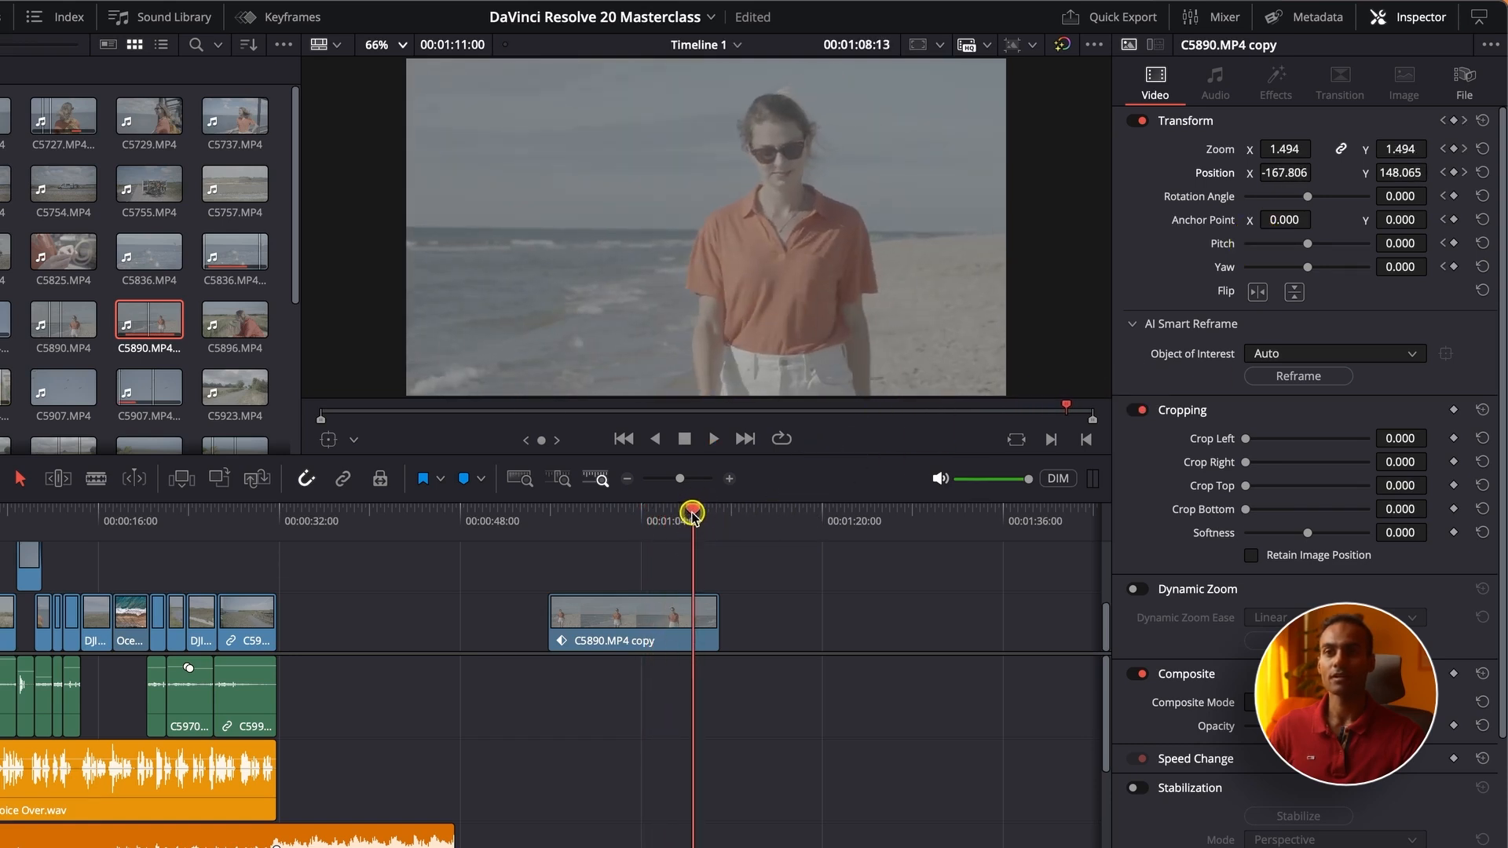
left_click_drag(692, 514, 695, 514)
left_click_drag(717, 609, 691, 609)
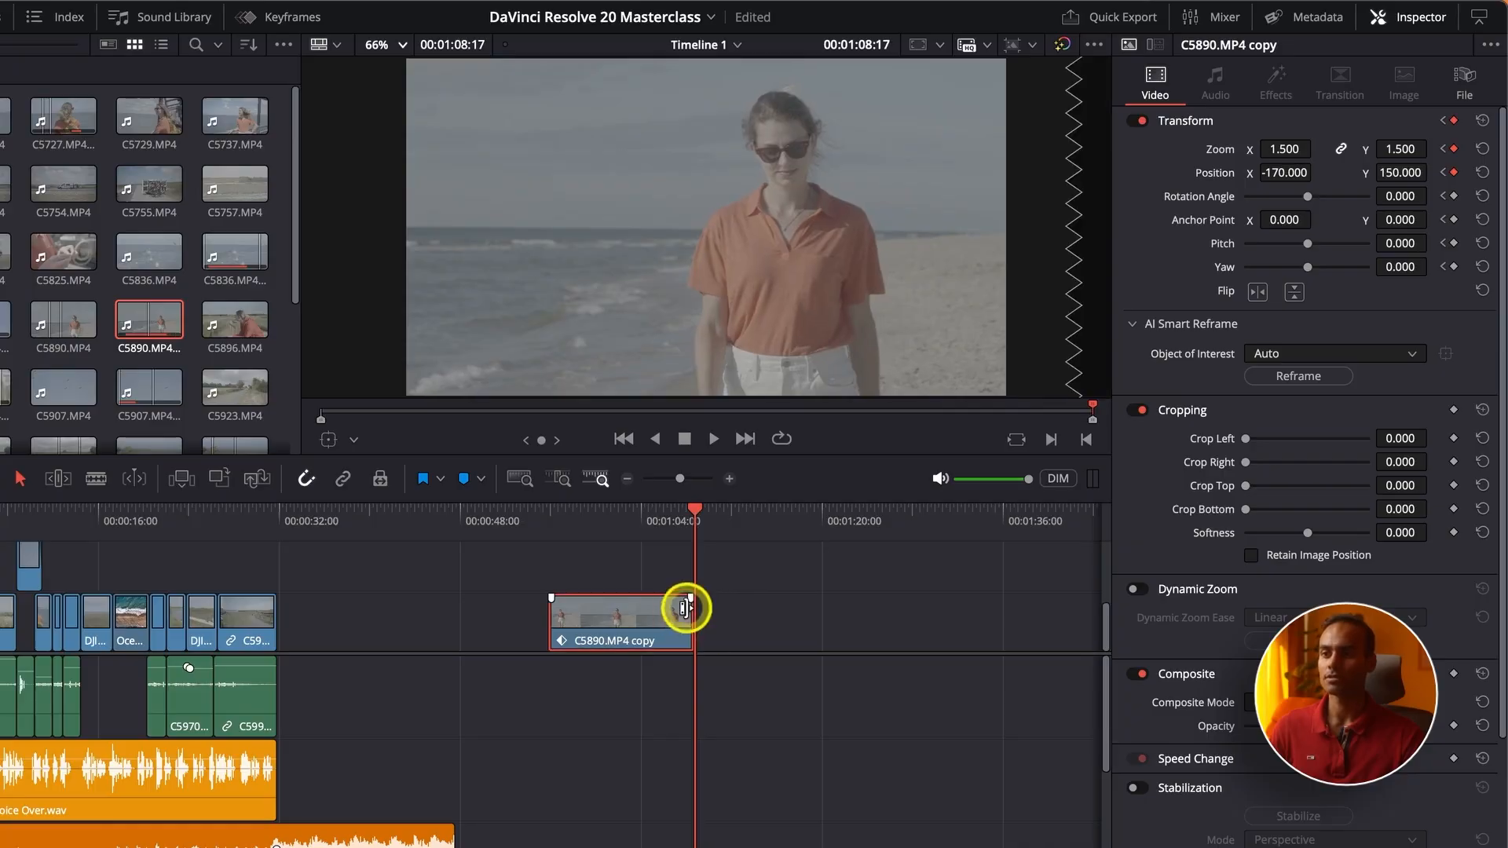
left_click(550, 522)
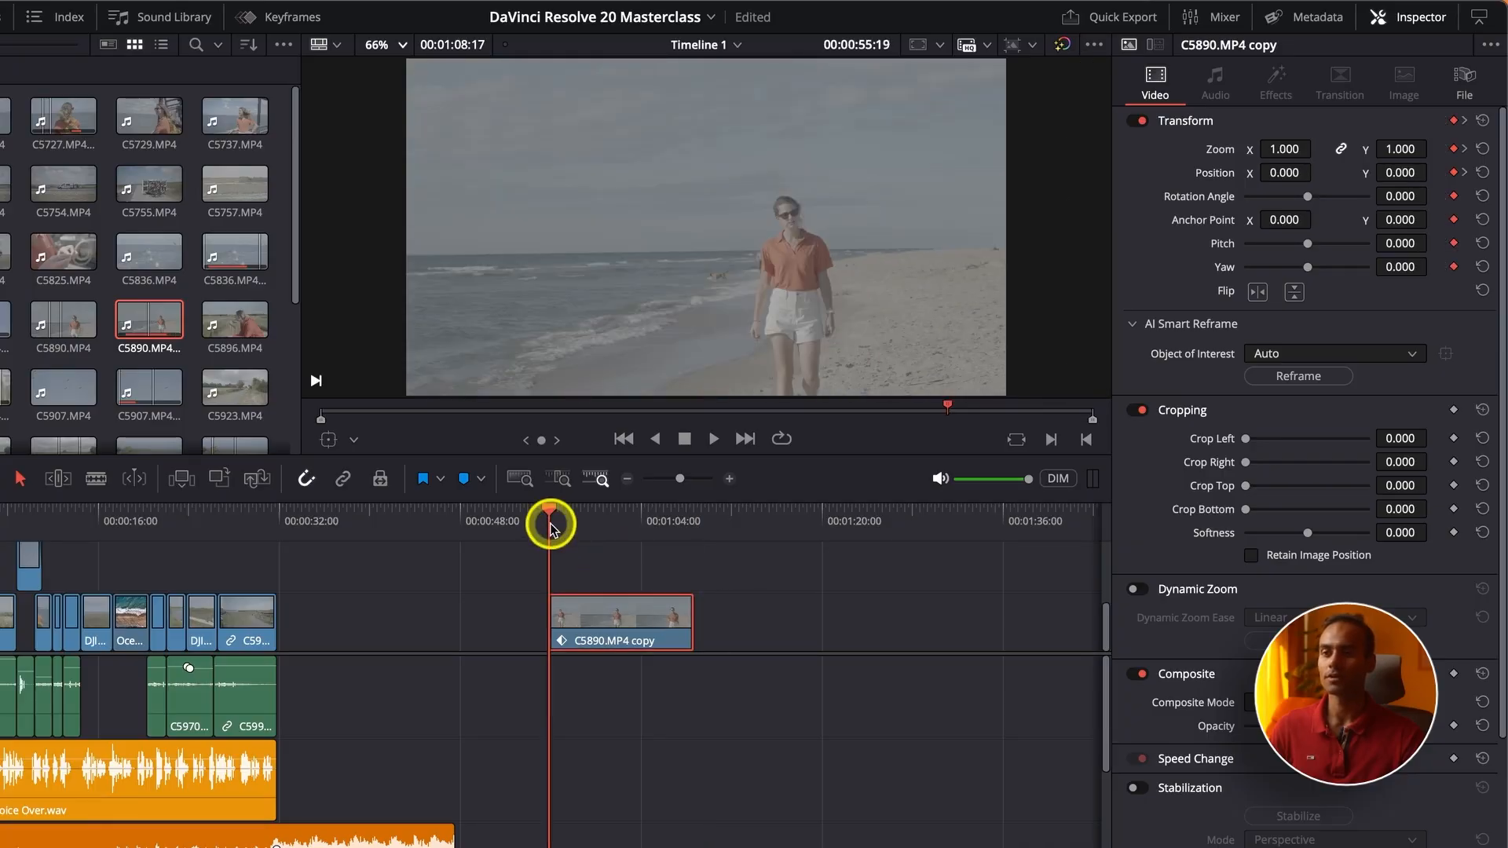
left_click(758, 576)
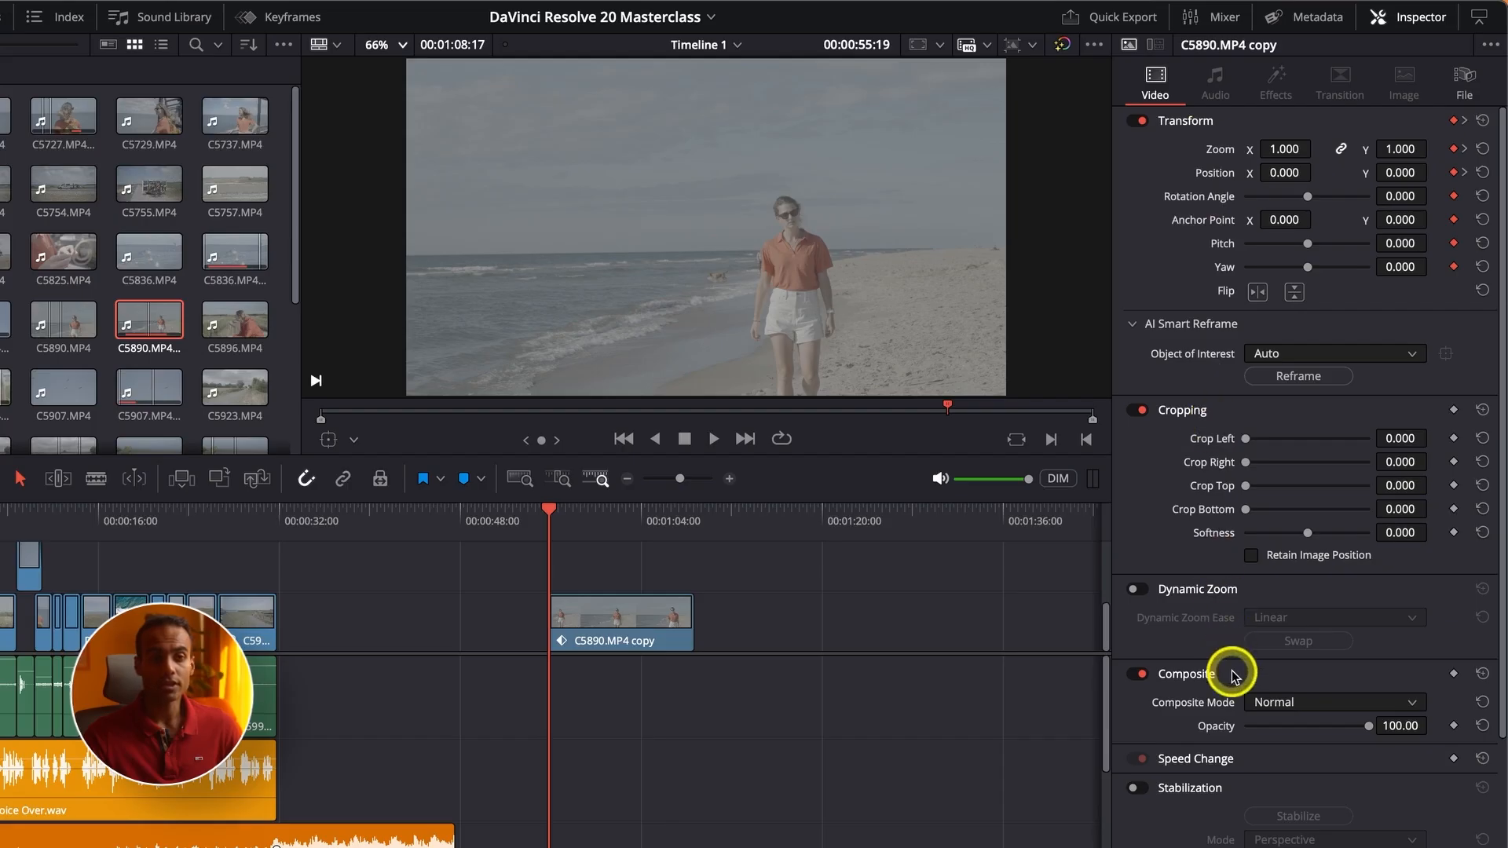
Set the Crop Top value of C5890.MP4 copy to 560.
scroll(1232, 675, "down", 5)
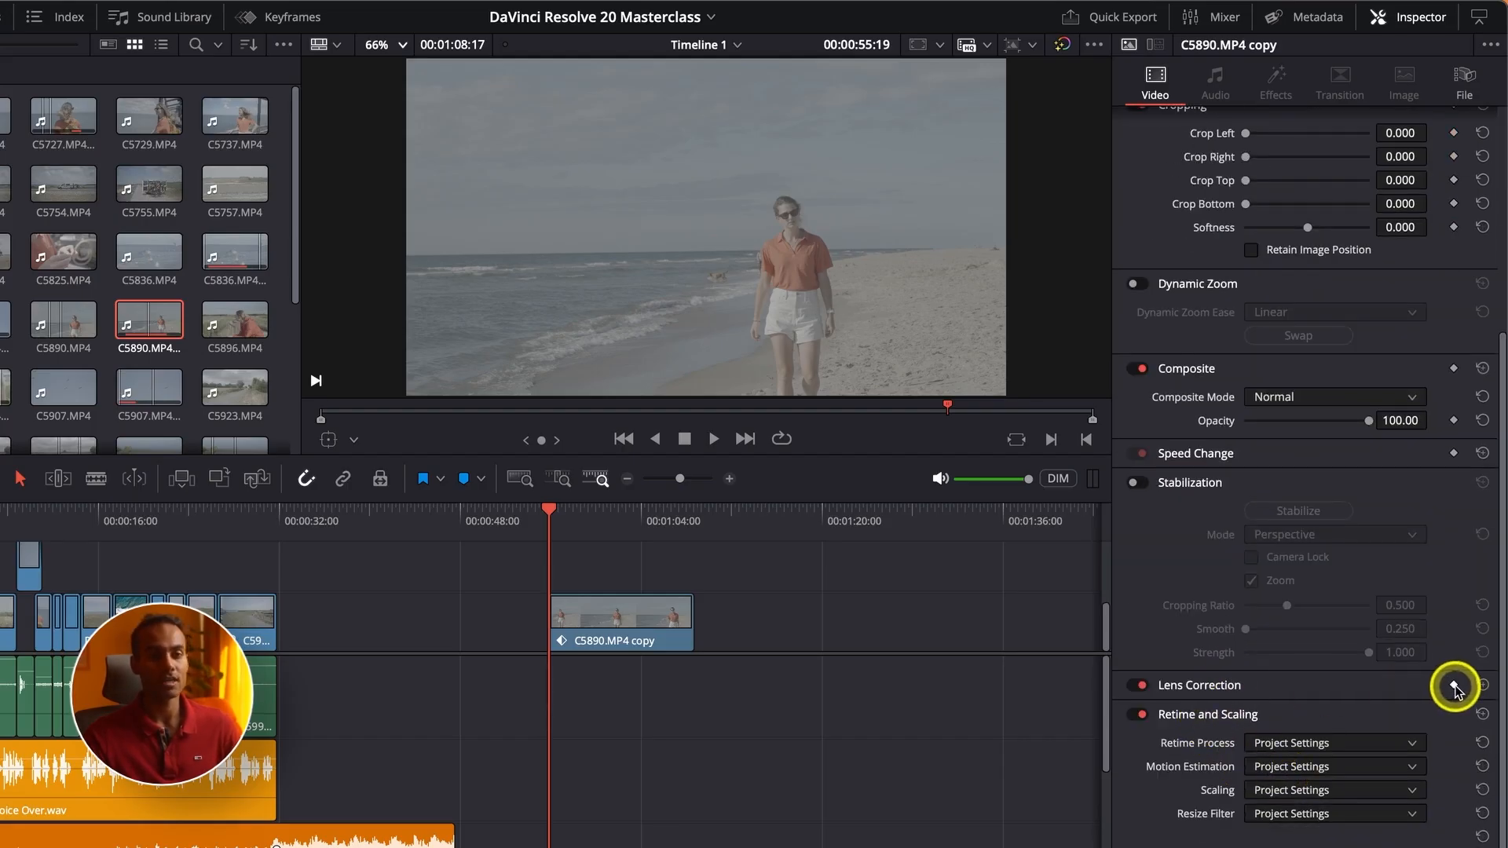
scroll(1454, 687, "up", 5)
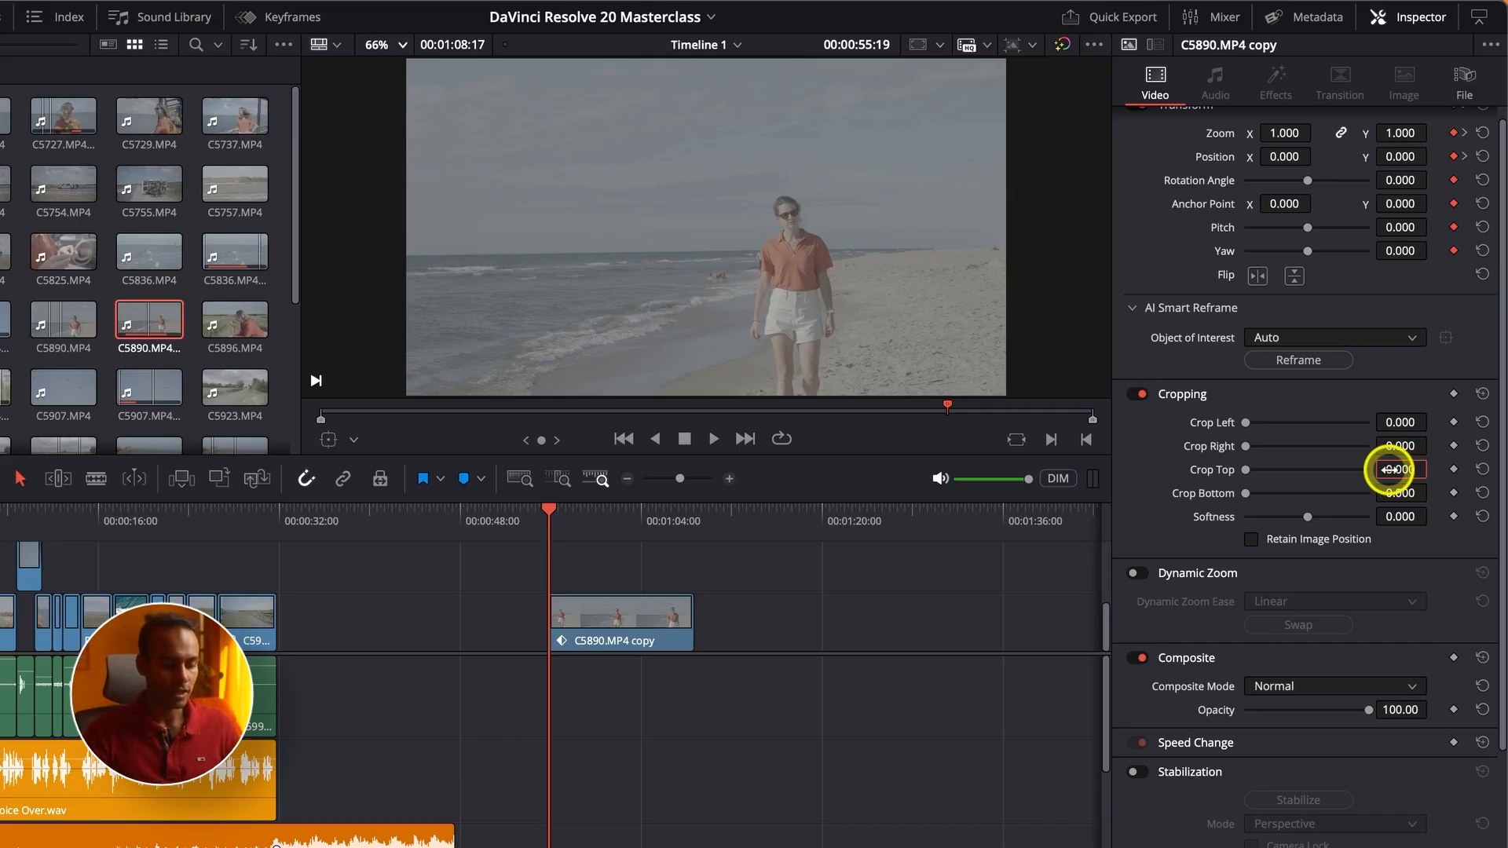
key("Return")
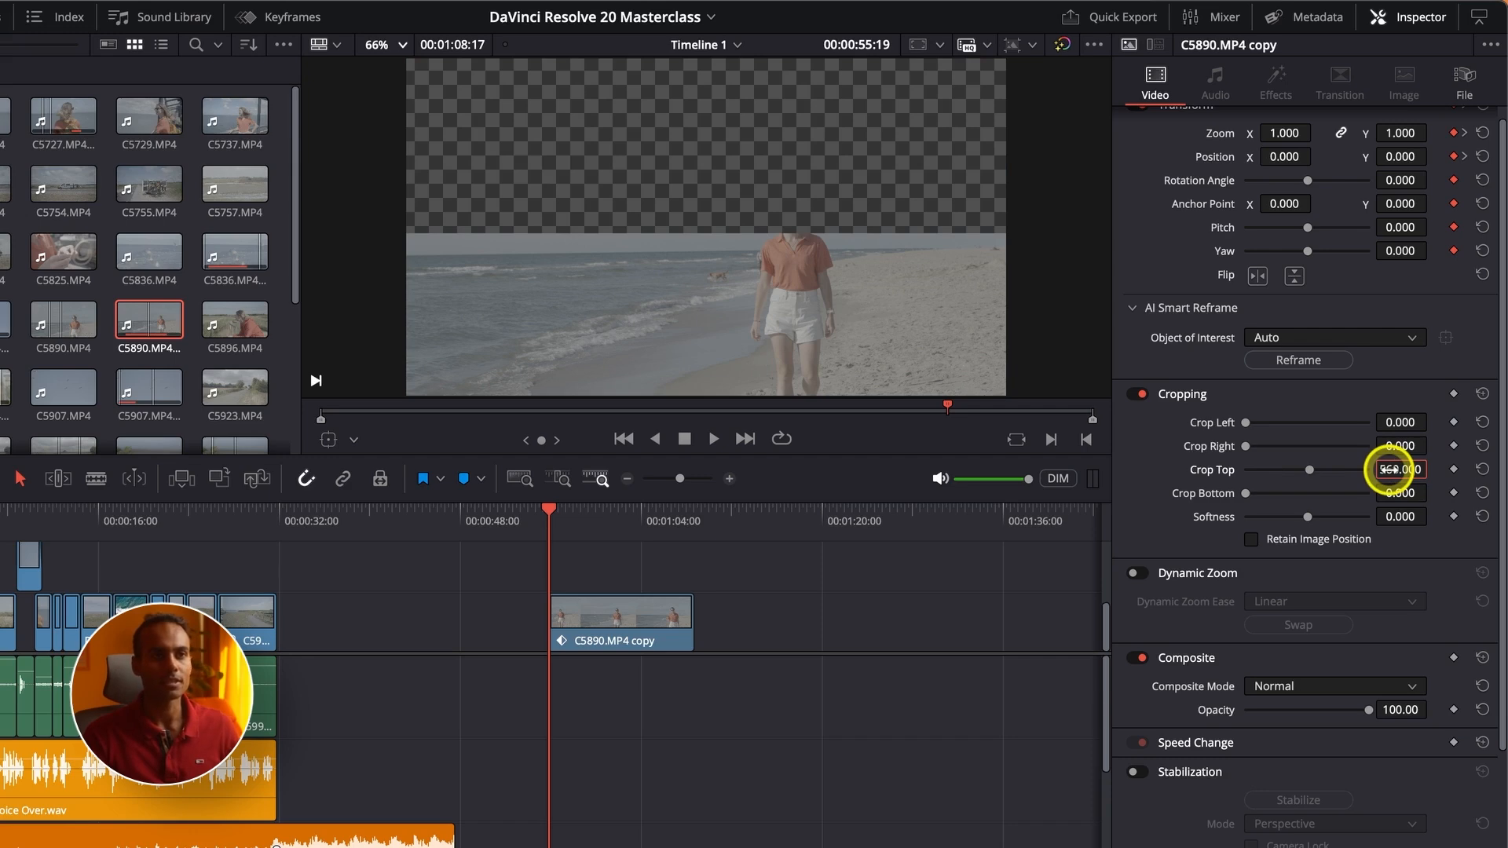
scroll(707, 259, "down", 1)
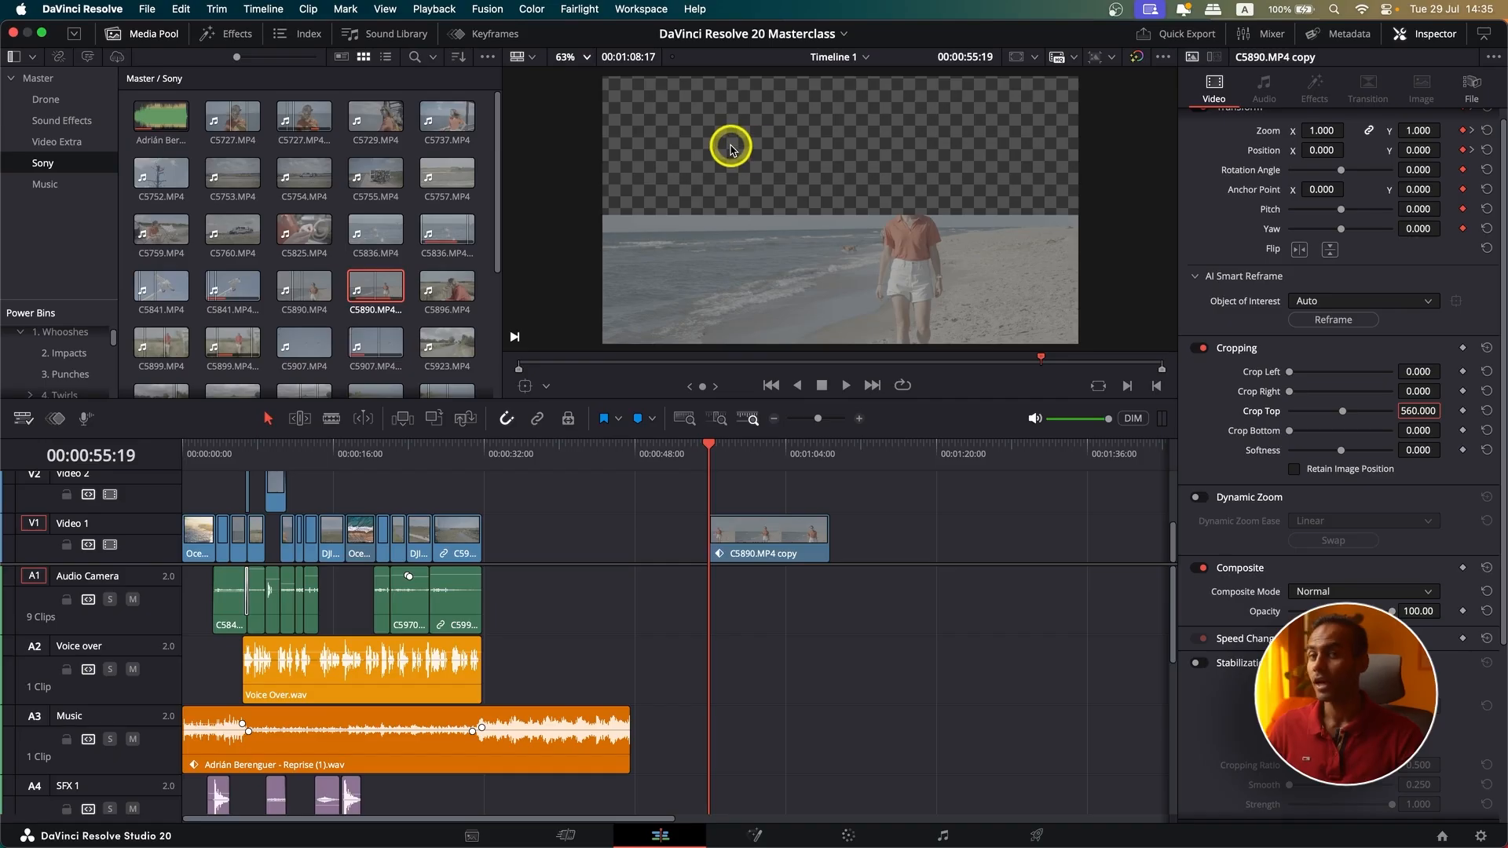
Change the viewer background to Black.
left_click(31, 422)
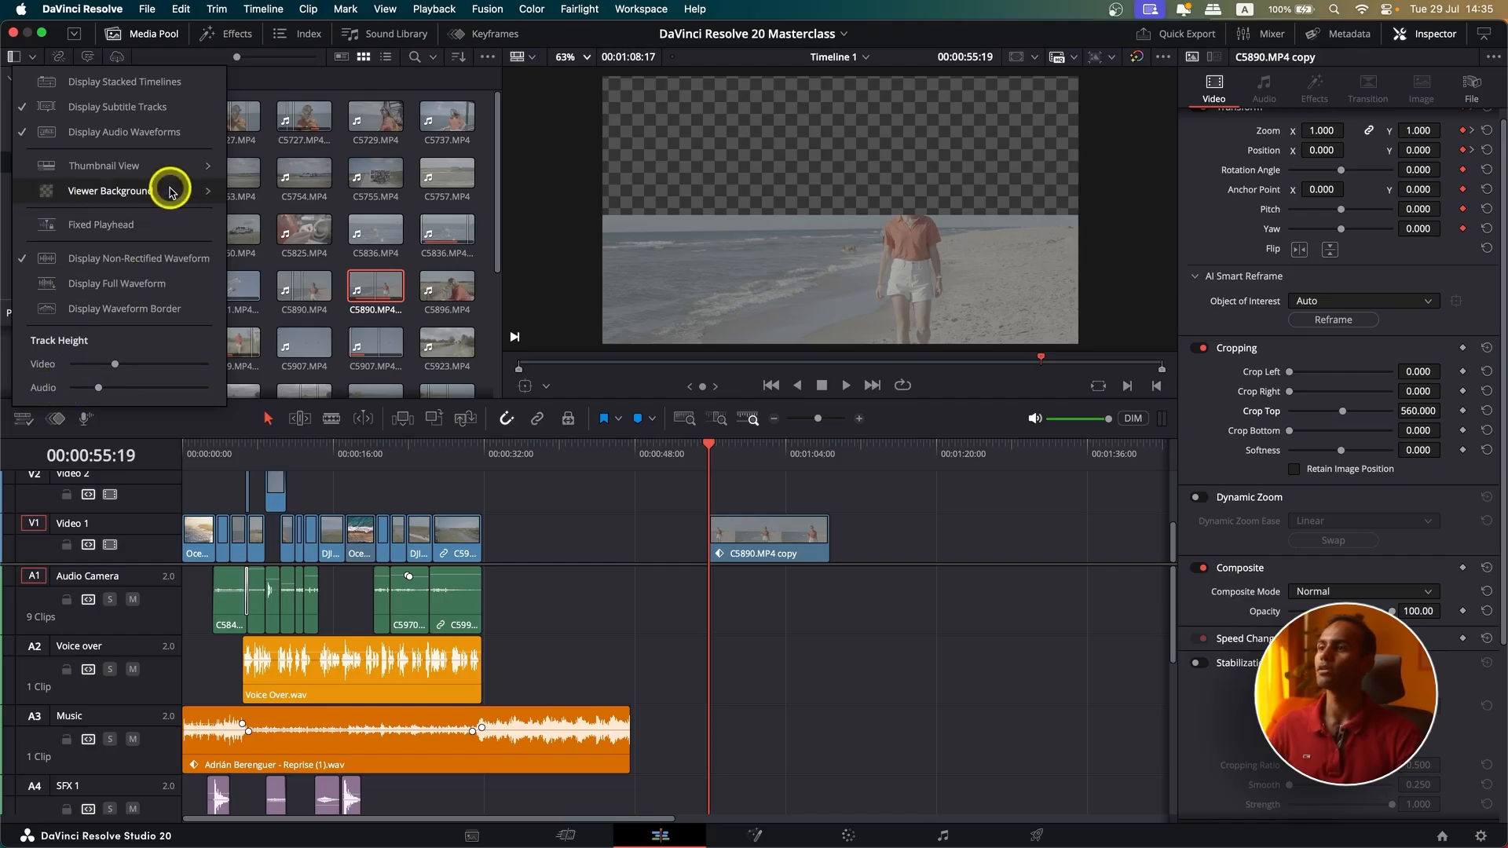
mouse_move(168, 188)
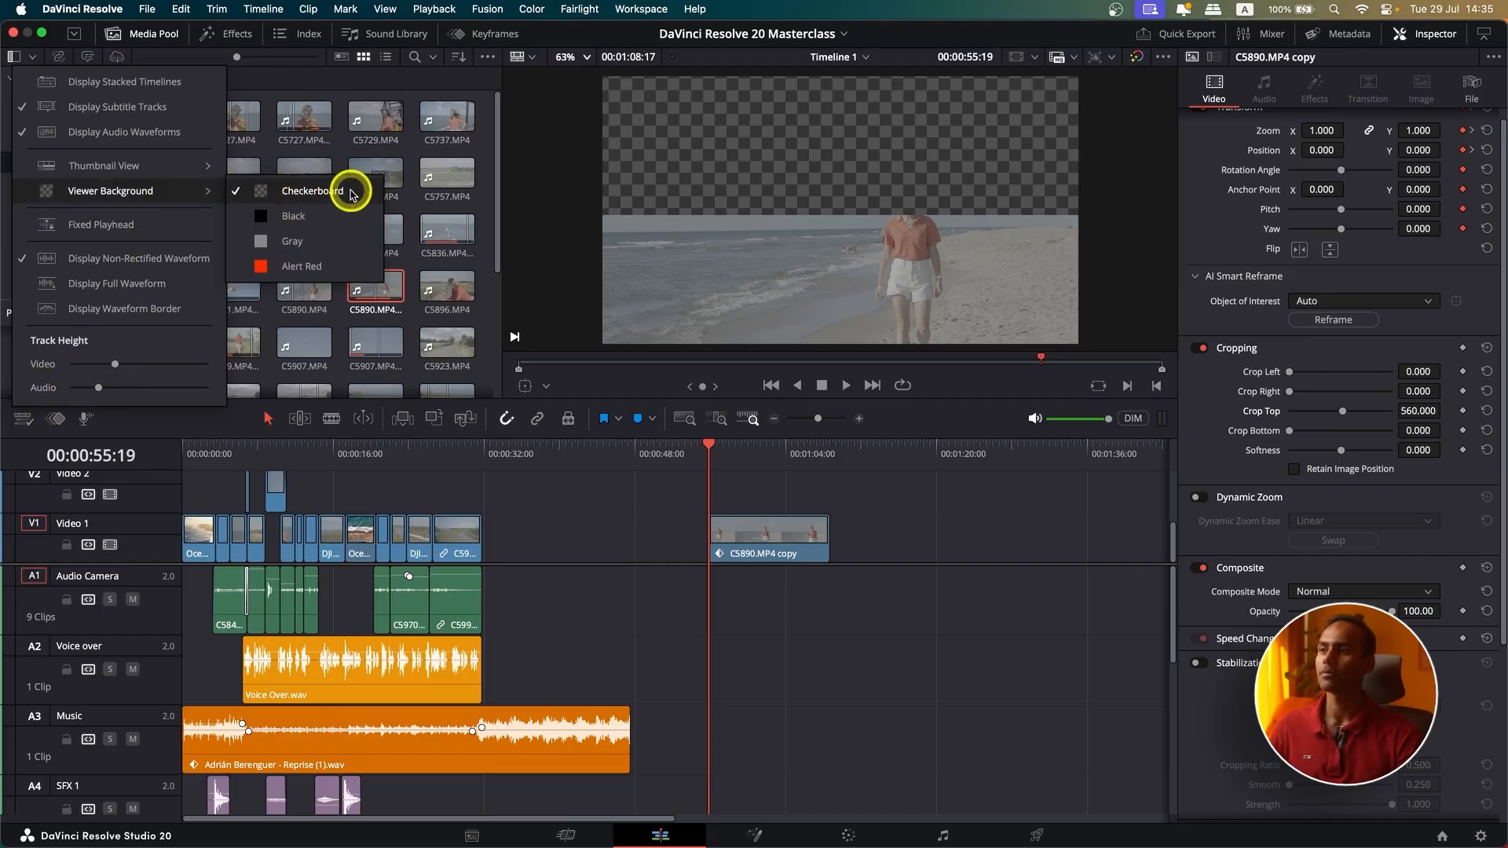
left_click(317, 216)
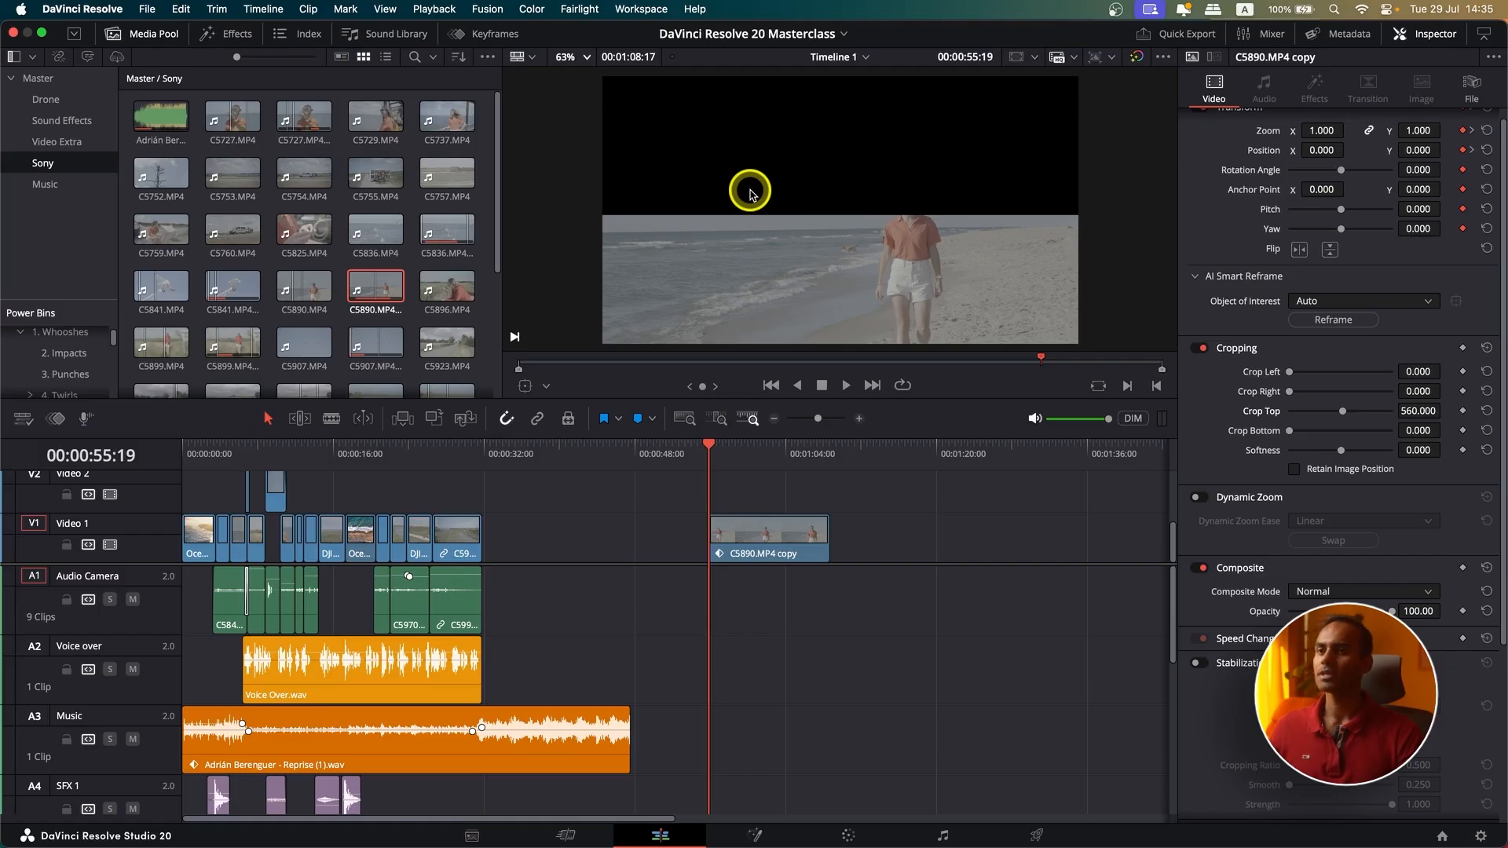
Switch the viewer background back to Checkerboard.
left_click(24, 420)
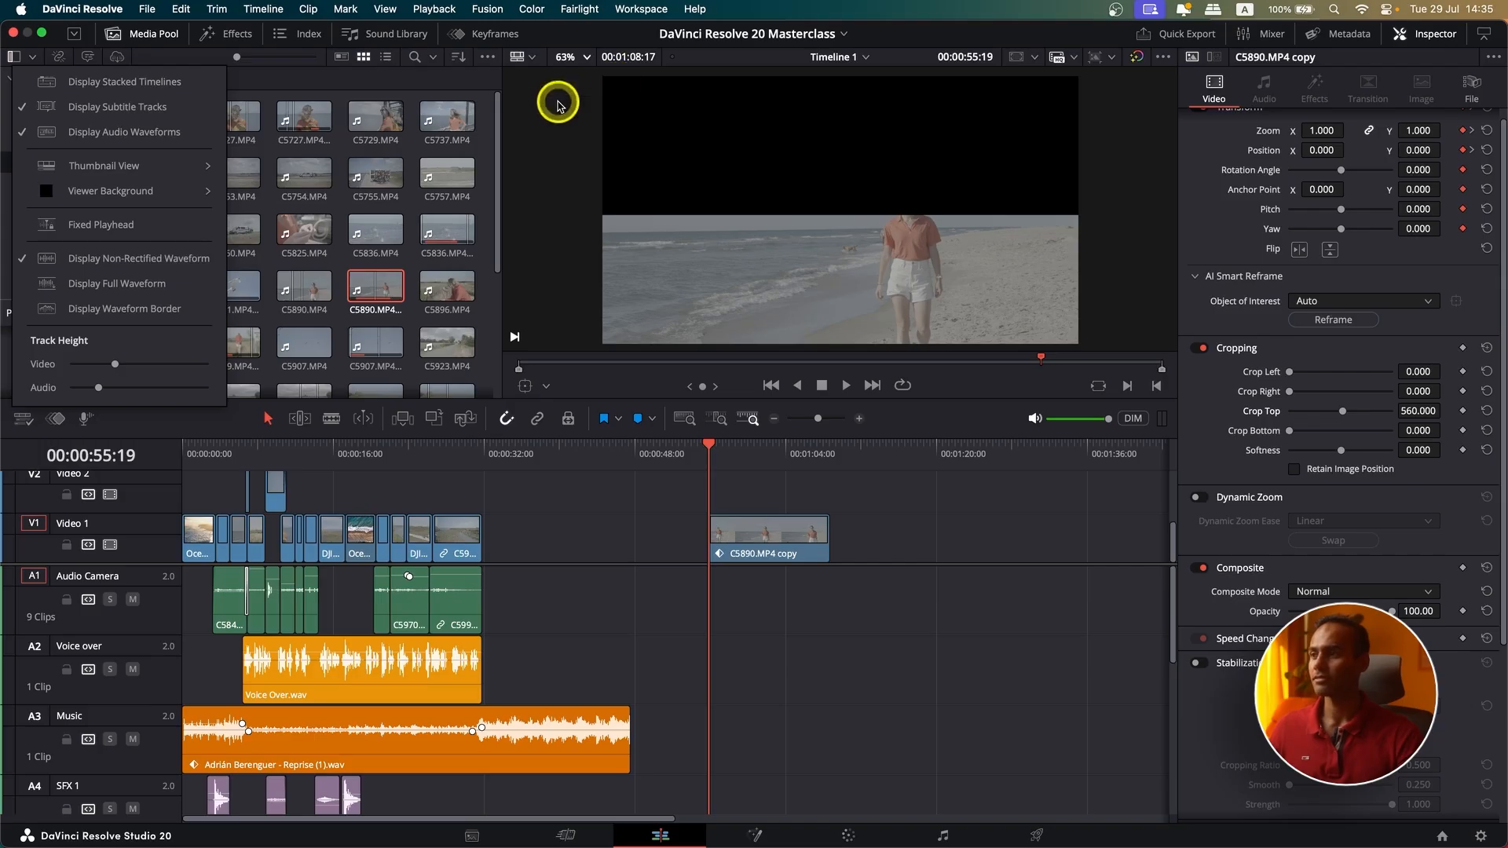
mouse_move(211, 201)
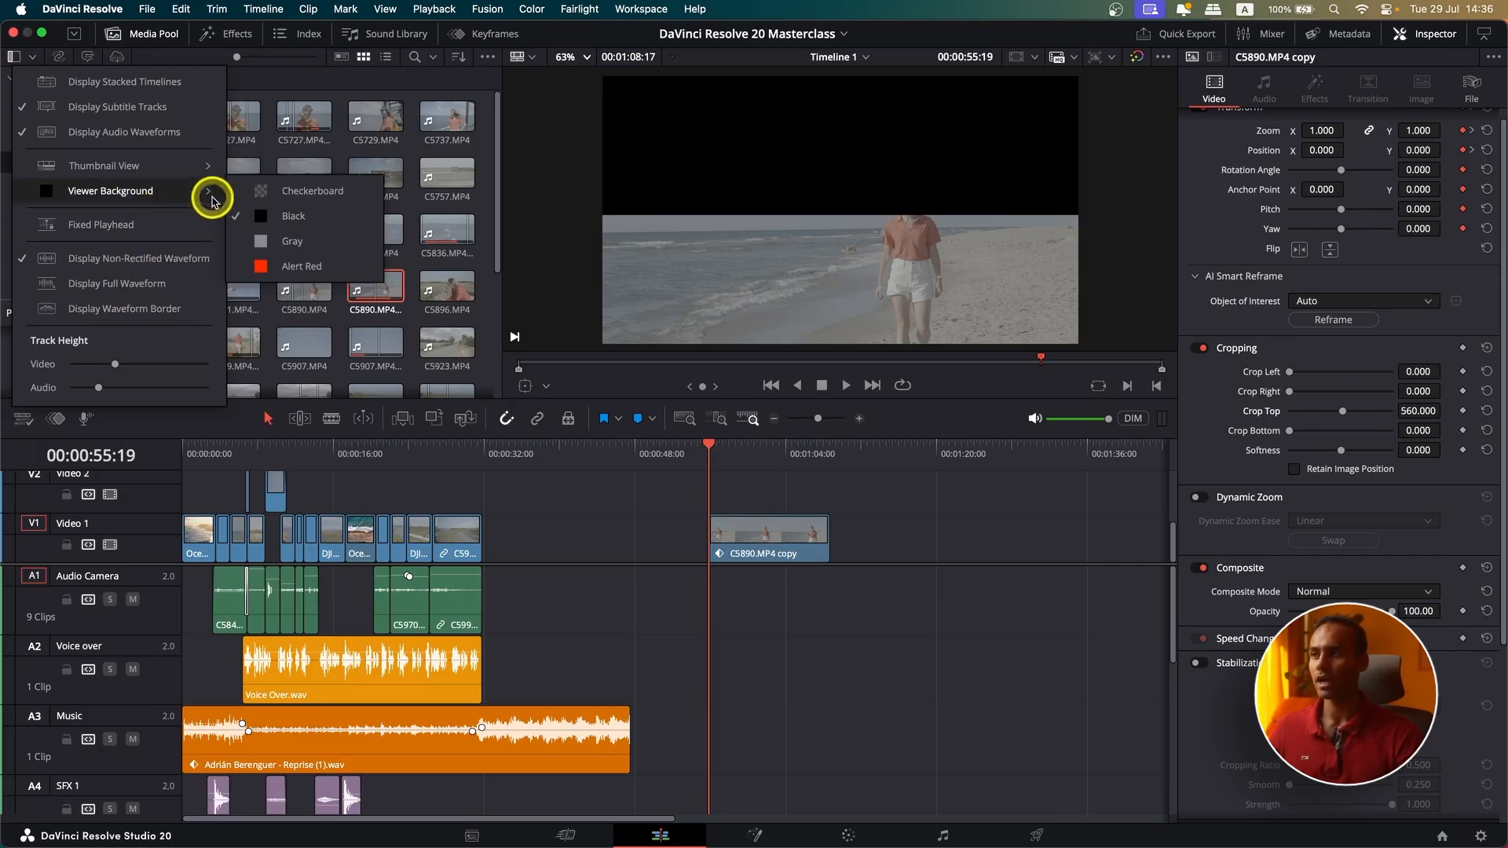
left_click(280, 192)
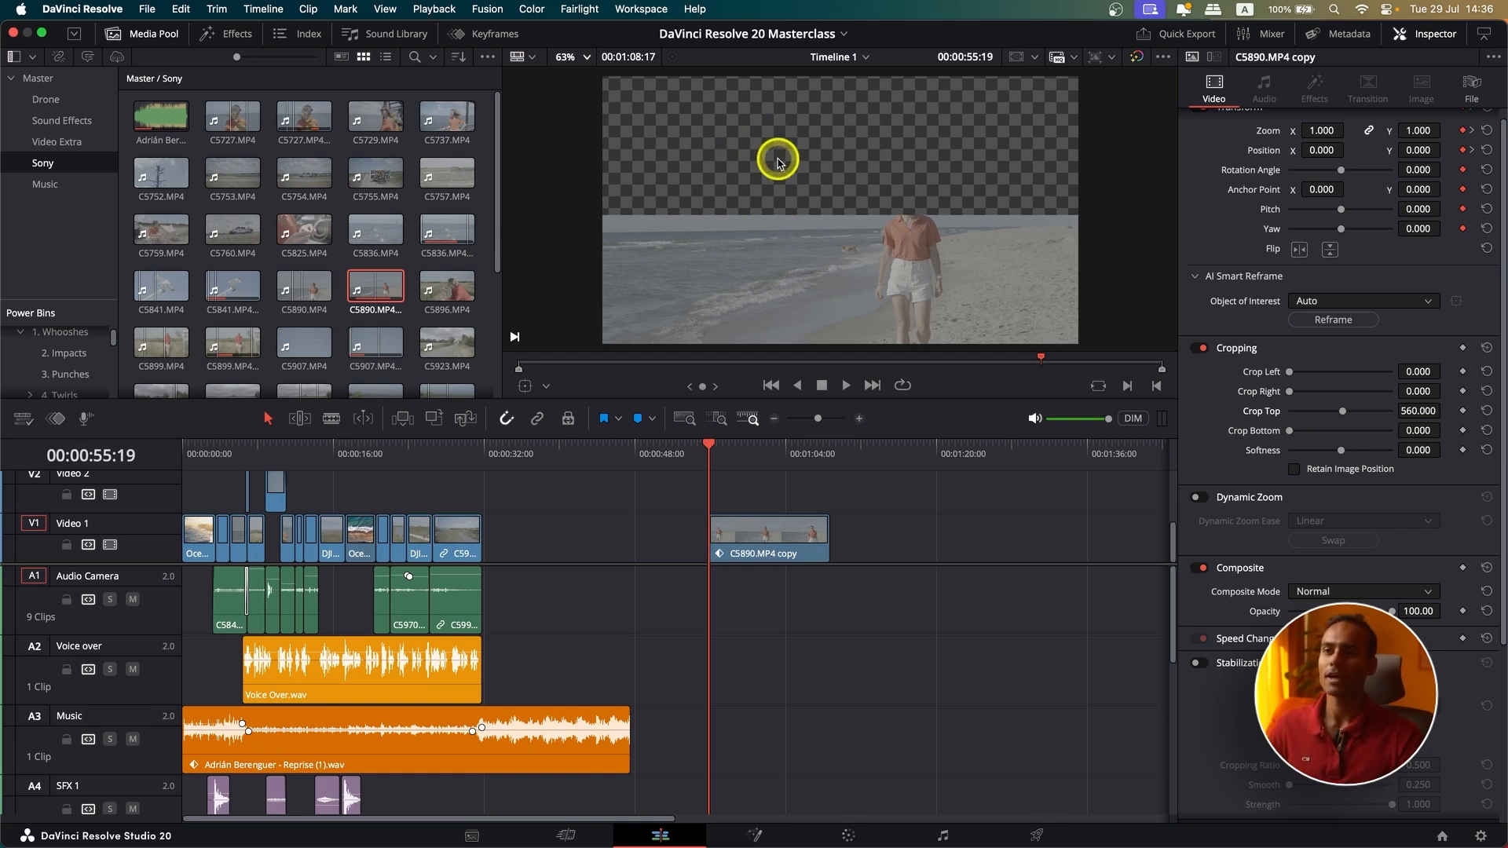
Set the Crop Bottom value of C5890.MP4 copy to 525 and add Cropping keyframes at the clip's start.
left_click(785, 553)
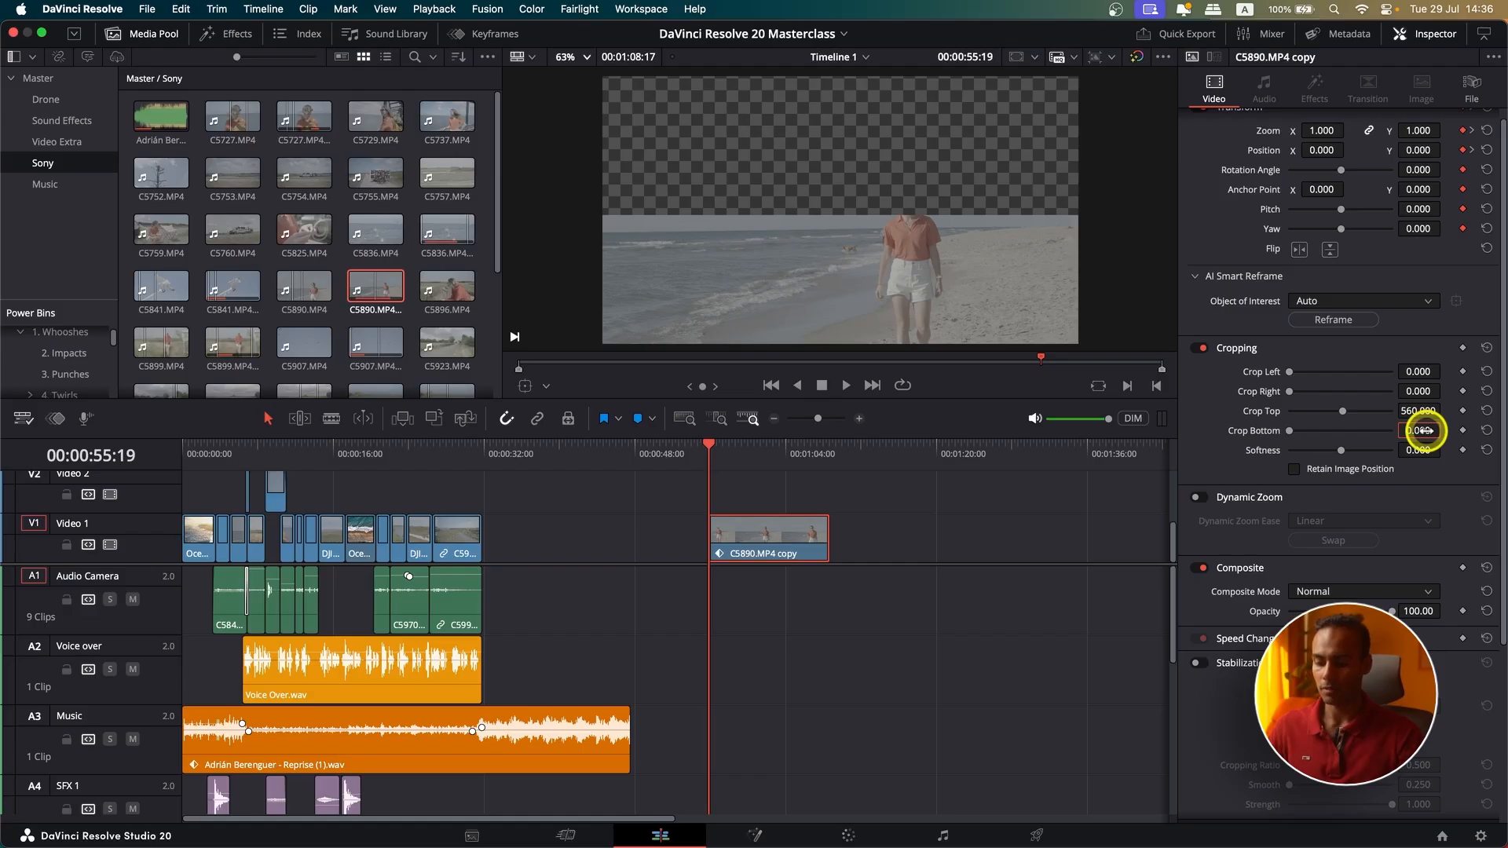
key("Return")
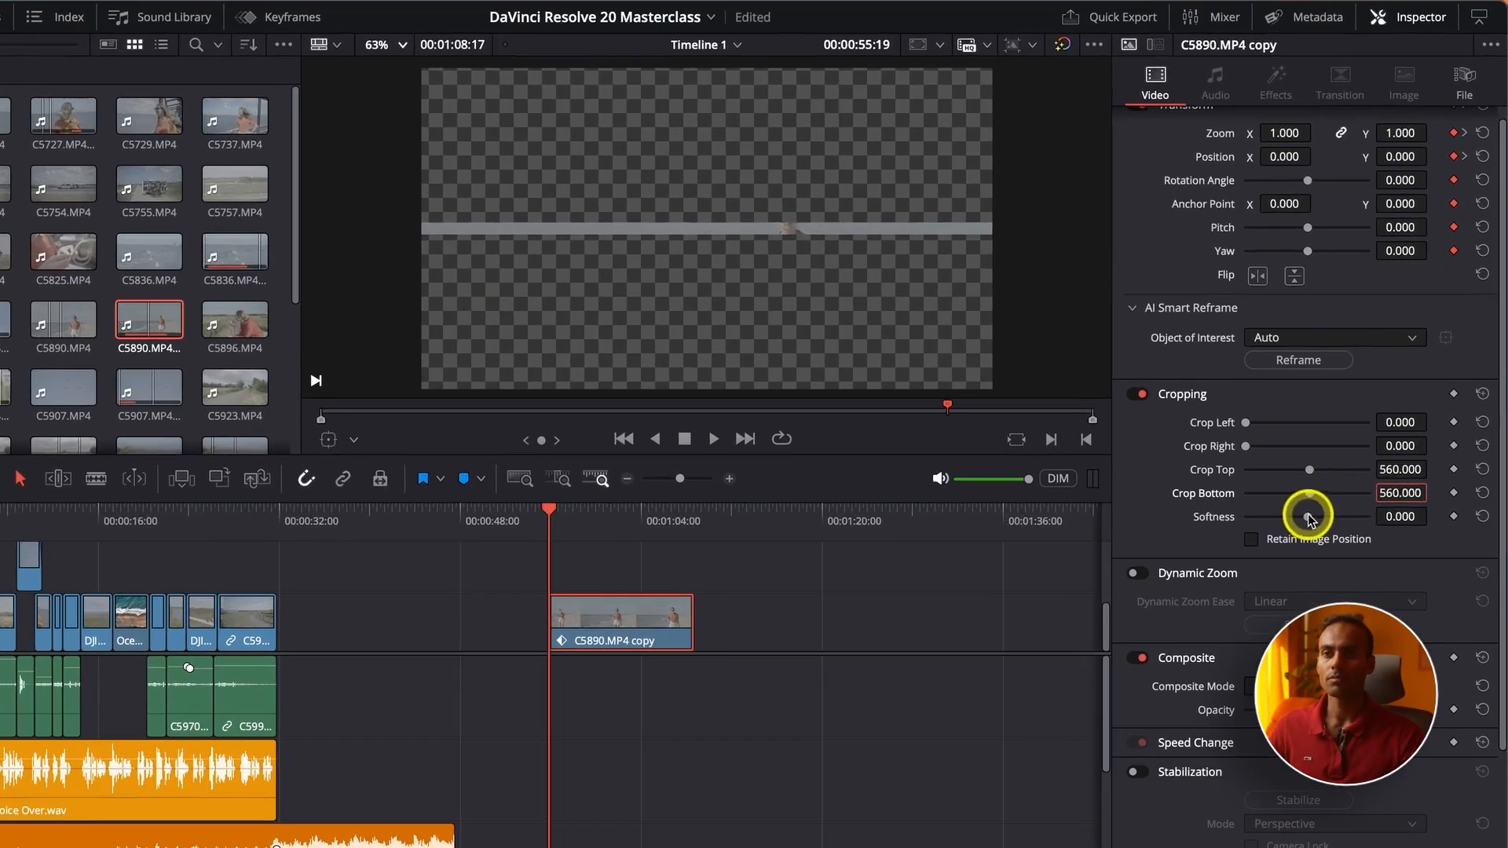
left_click_drag(1411, 431, 1428, 431)
left_click_drag(1411, 493, 1352, 506)
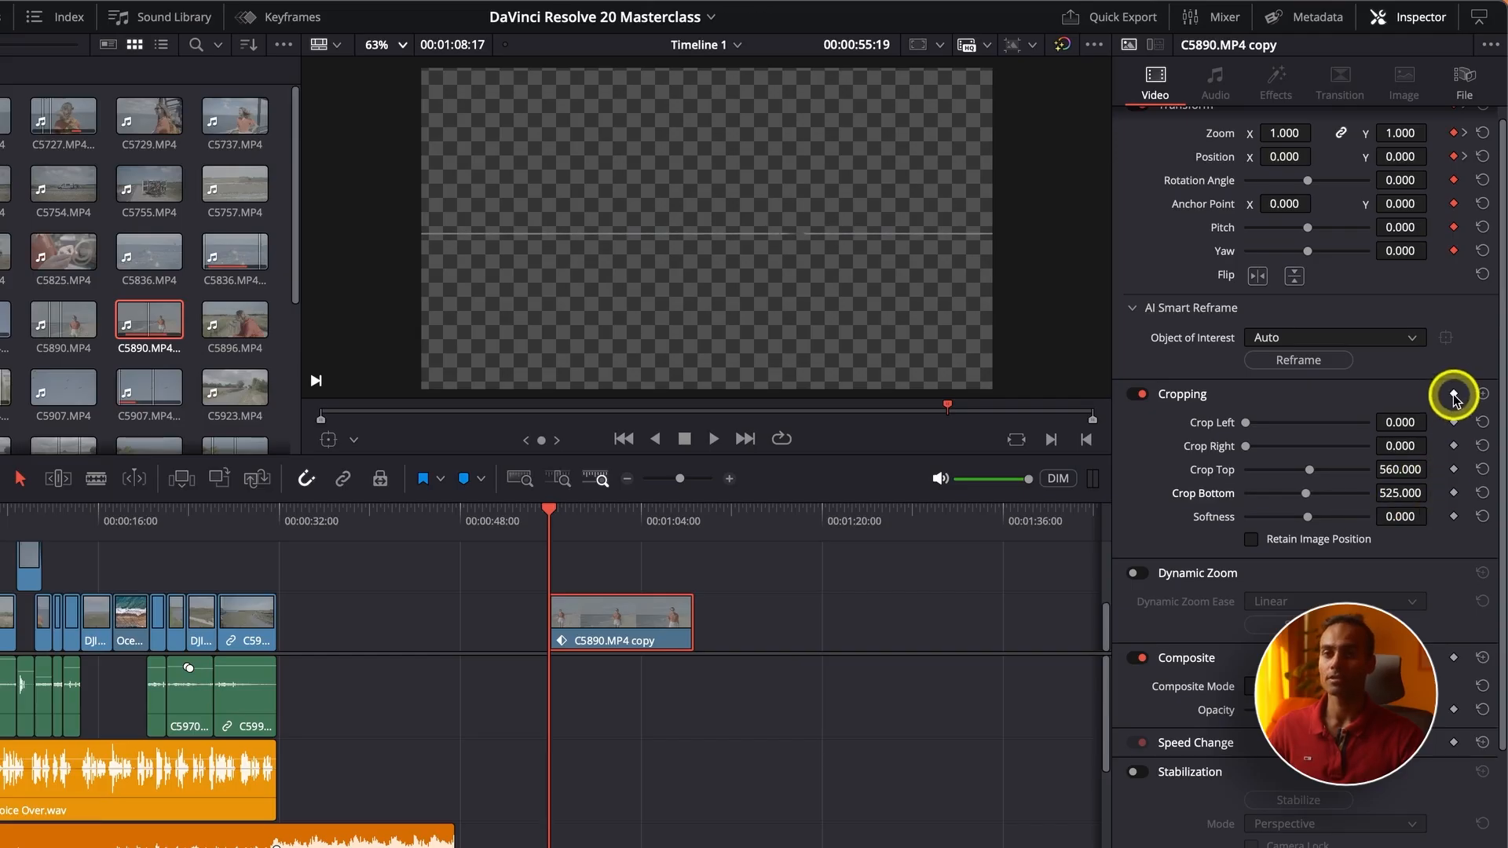
left_click(1454, 394)
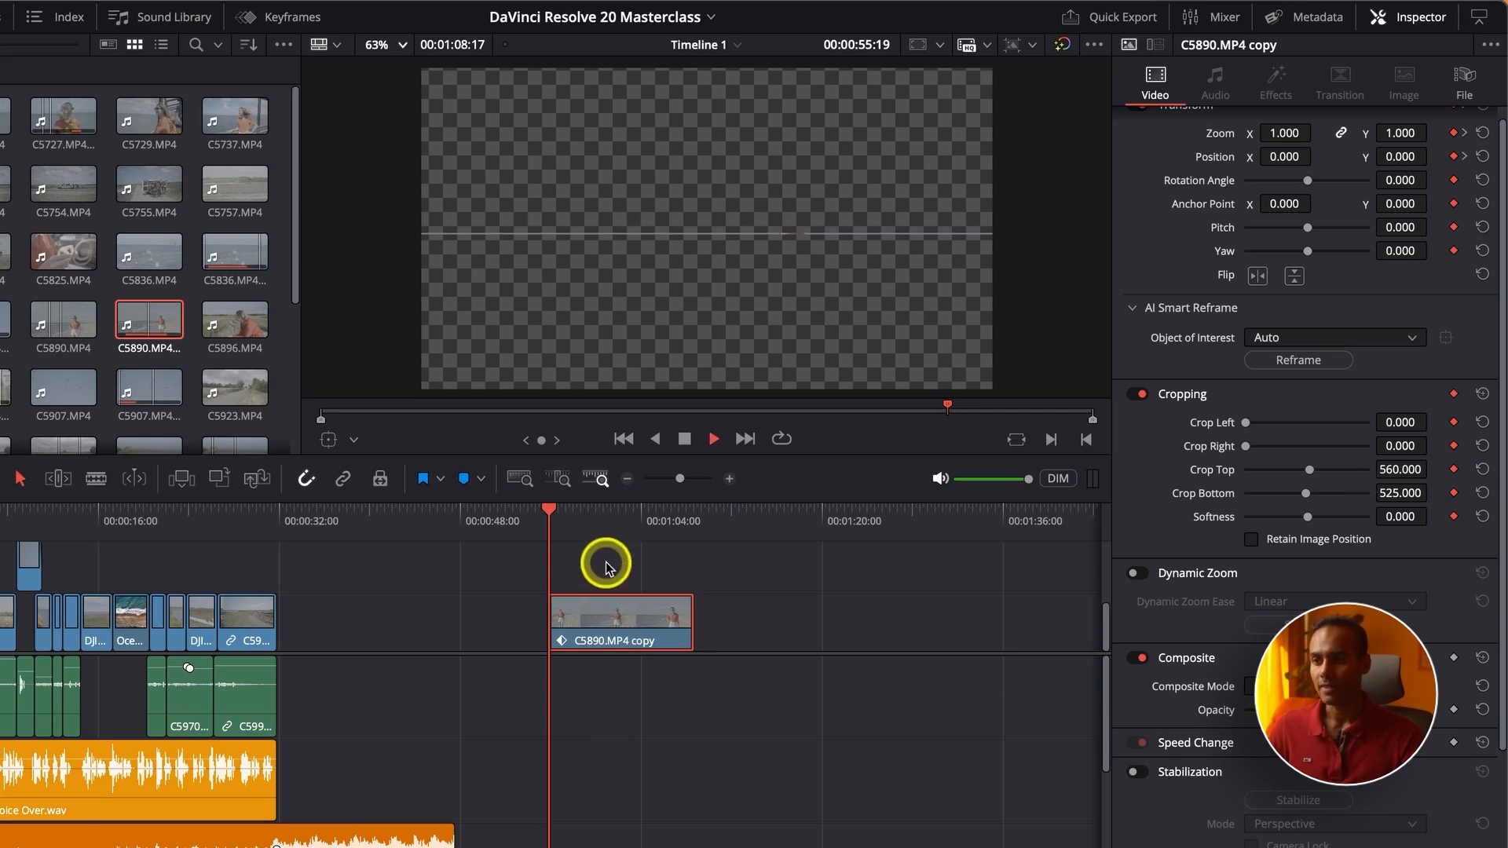
Play forward to 00:00:58:20 and set the Crop Top and Crop Bottom values to 0 at that frame.
key("space")
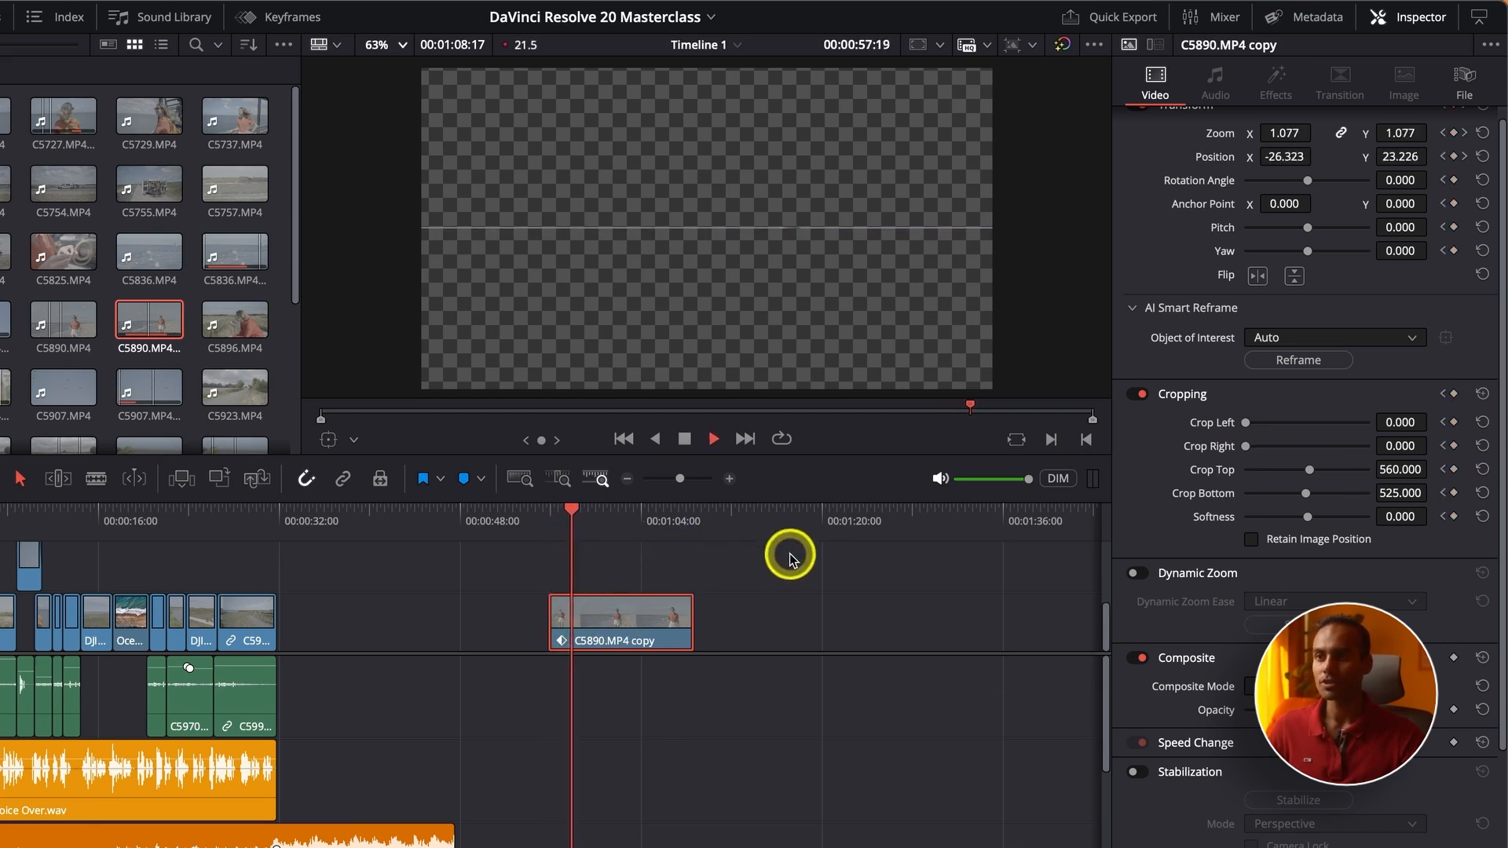
key("space")
double_click(1399, 466)
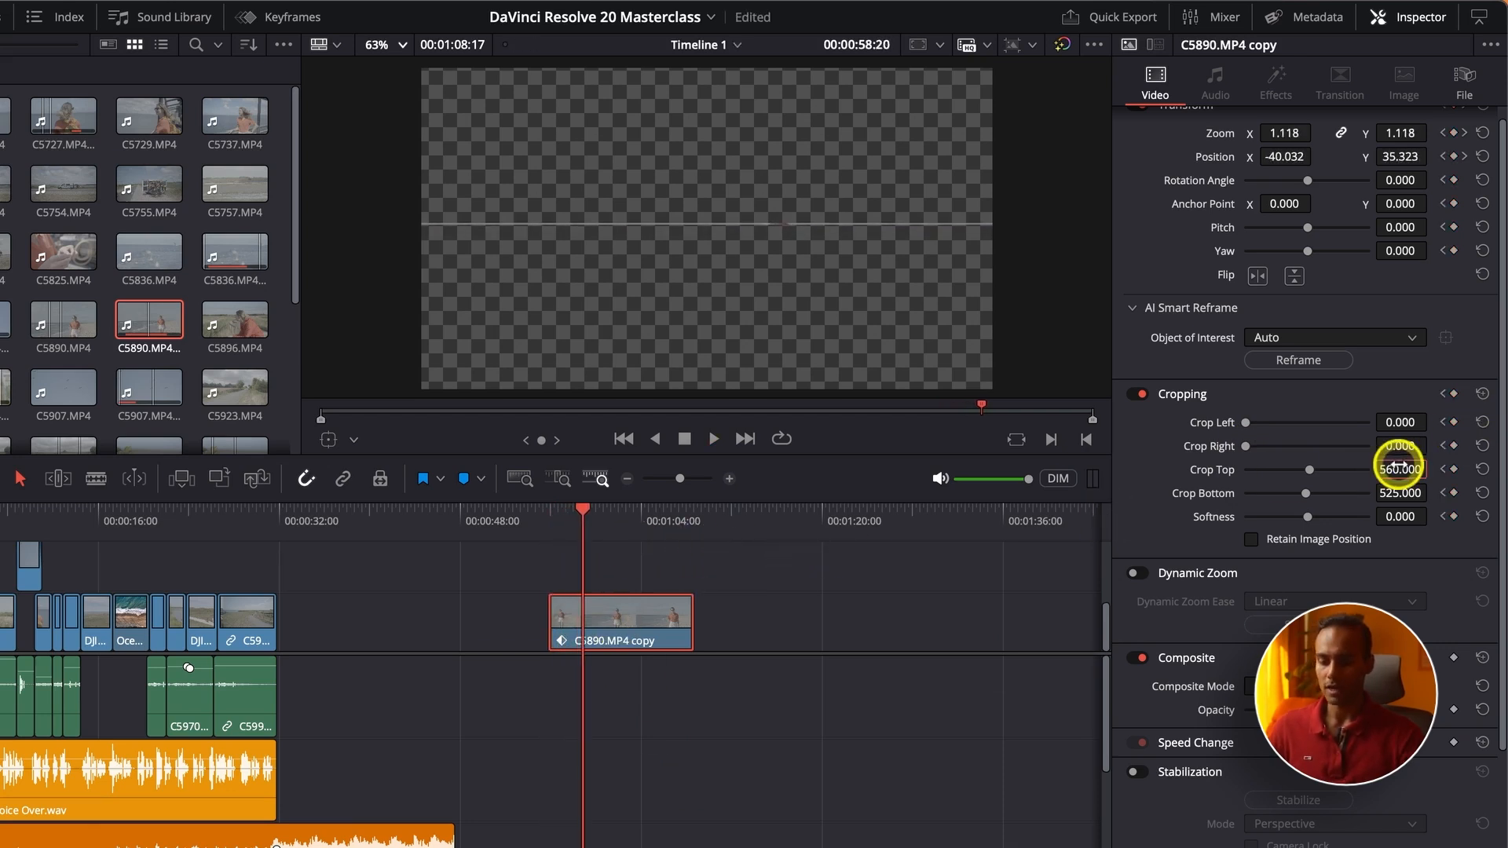
type("0")
key("Return")
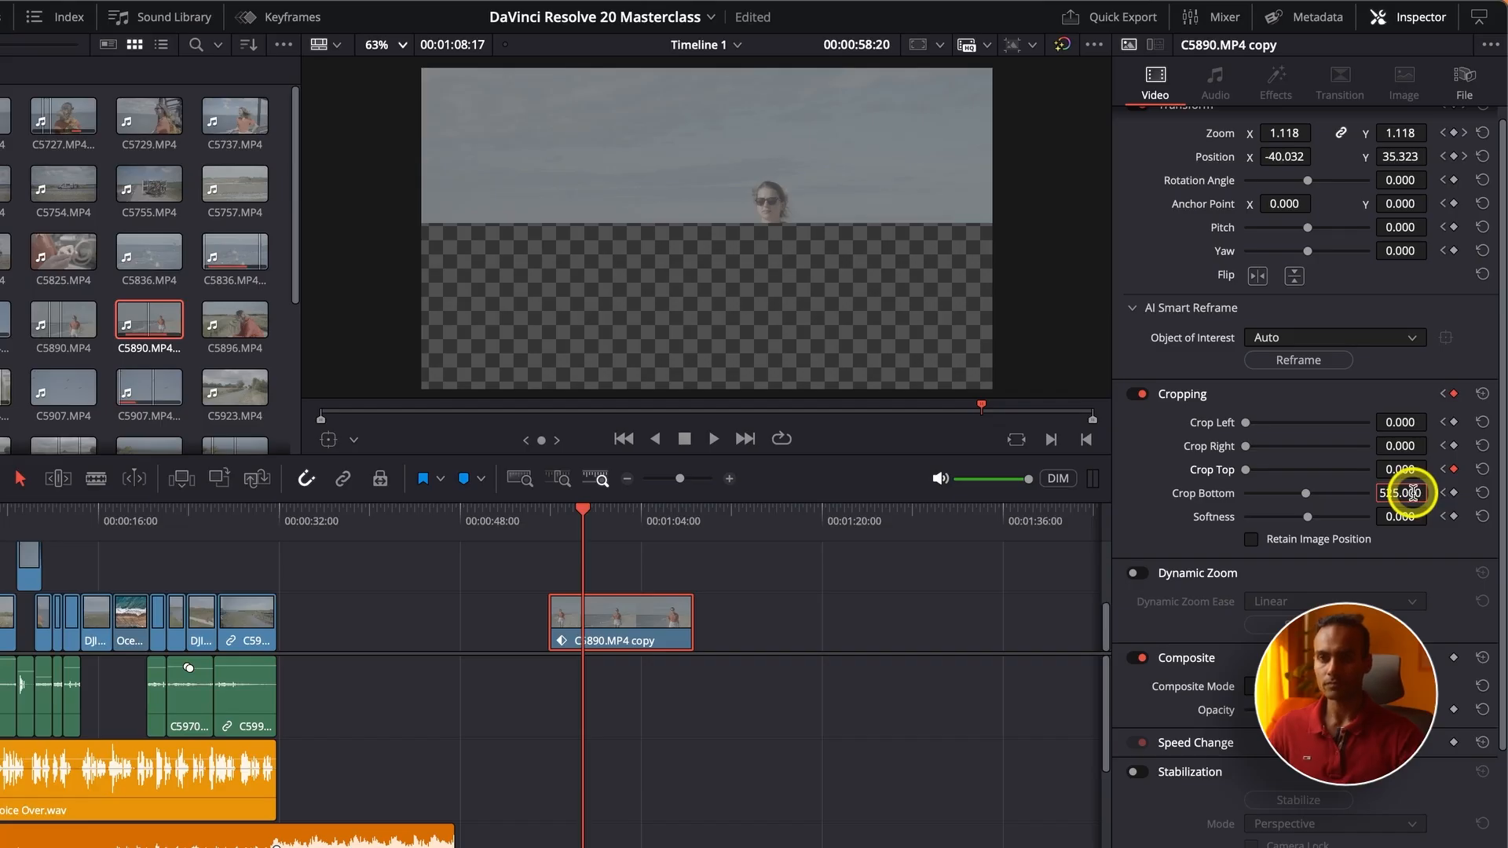
type("0")
key("Return")
Play C5890.MP4 copy from its start and scrub through it to review the crop reveal animation.
left_click(547, 522)
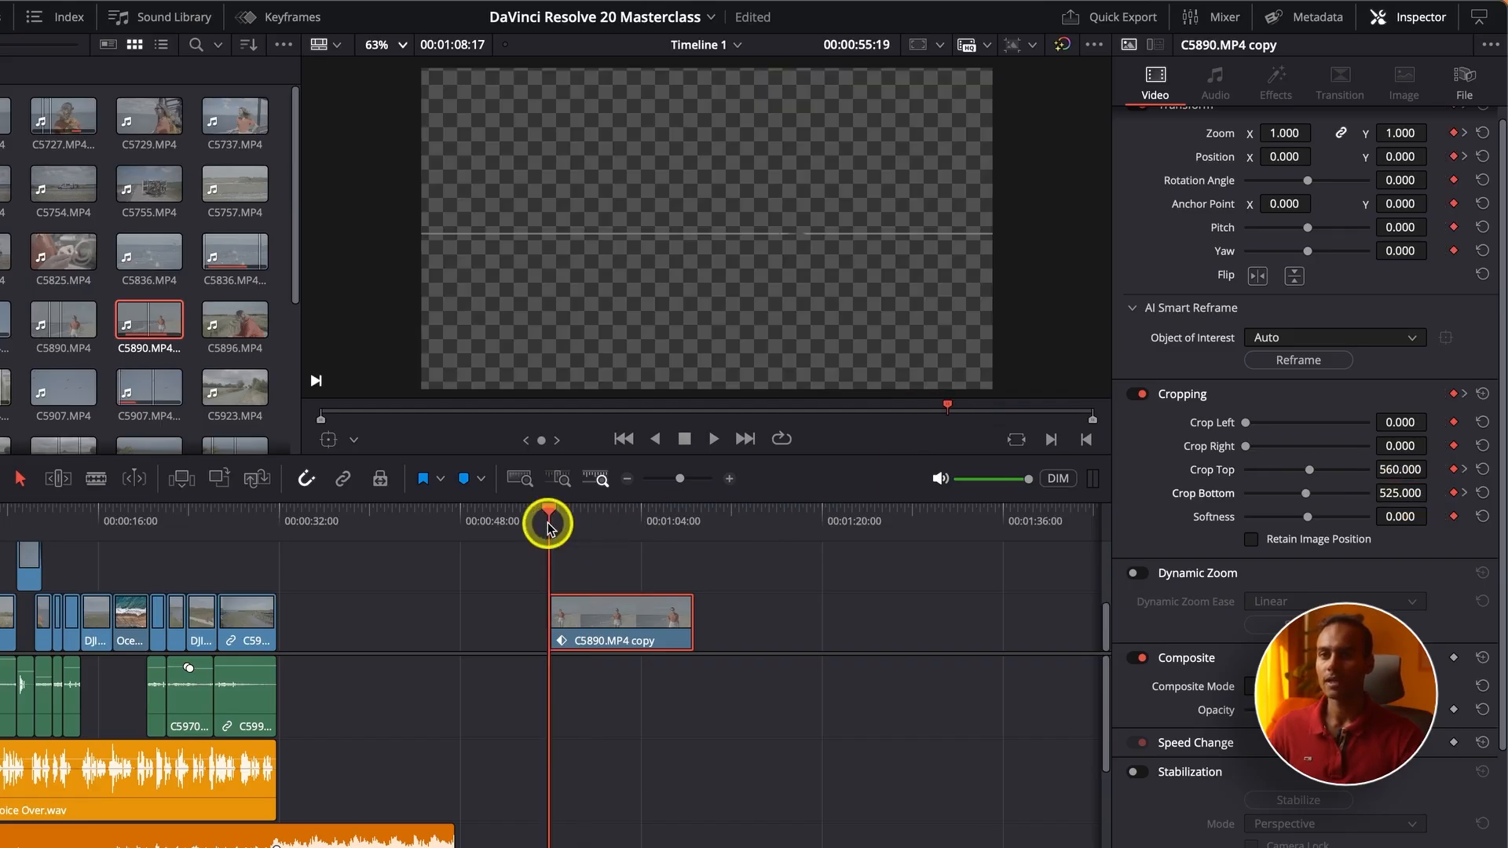
key("space")
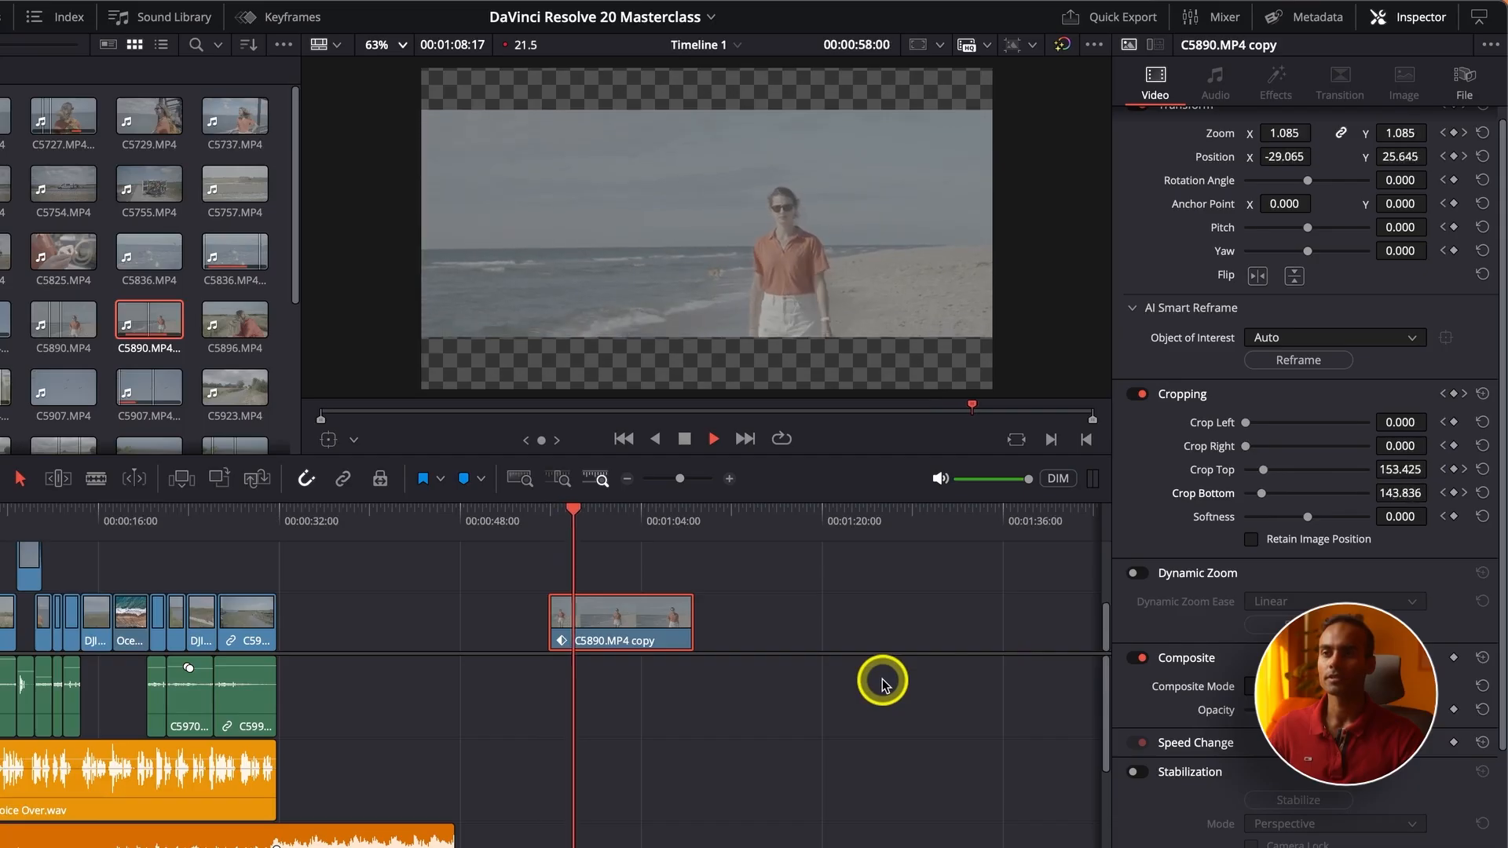
left_click(542, 512)
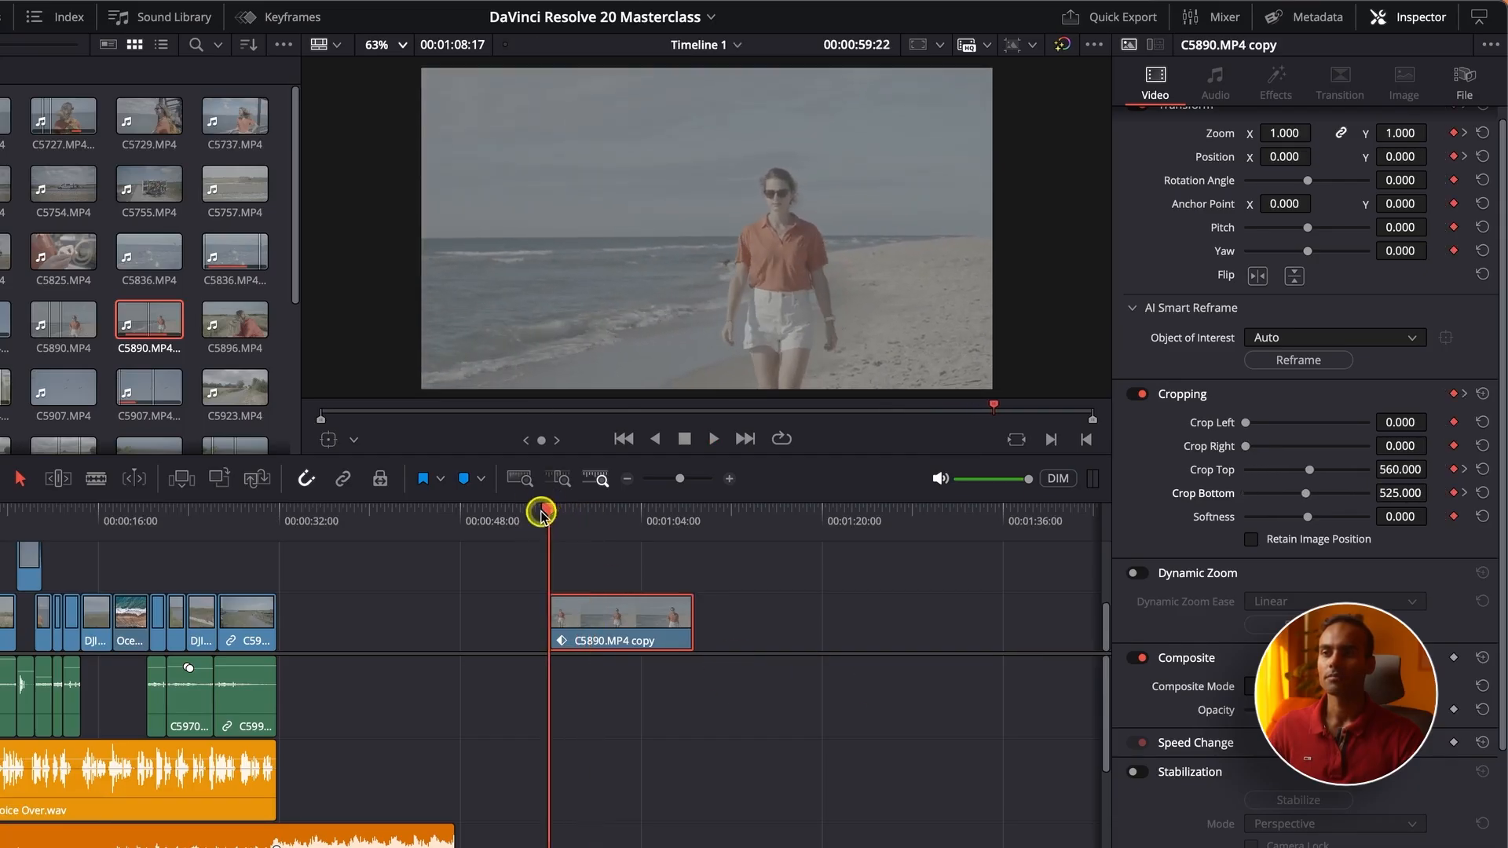
key("space")
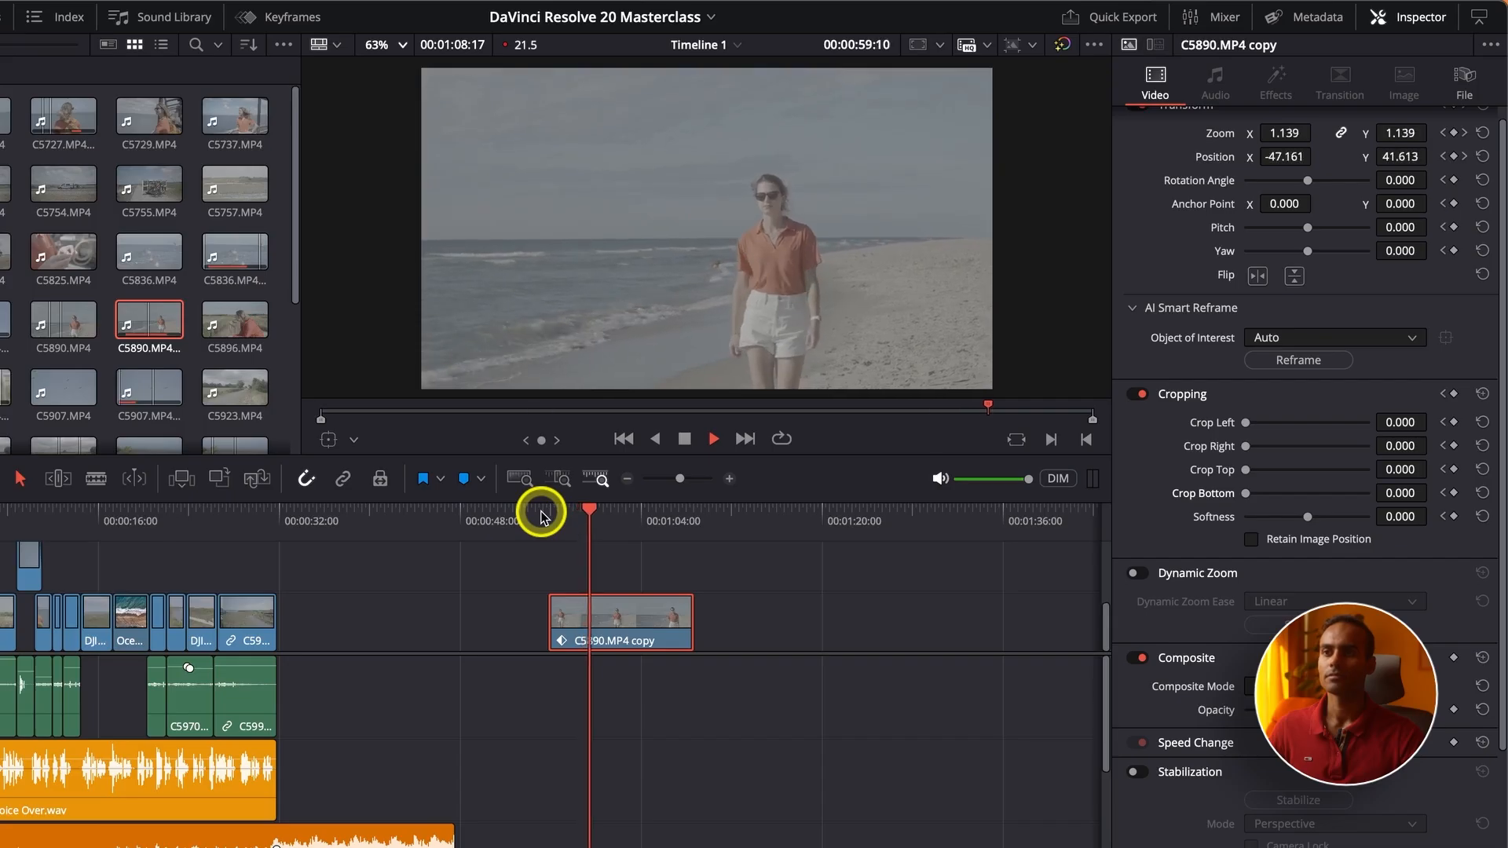
mouse_move(606, 515)
left_mouse_down()
mouse_move(623, 521)
mouse_move(609, 530)
left_mouse_up()
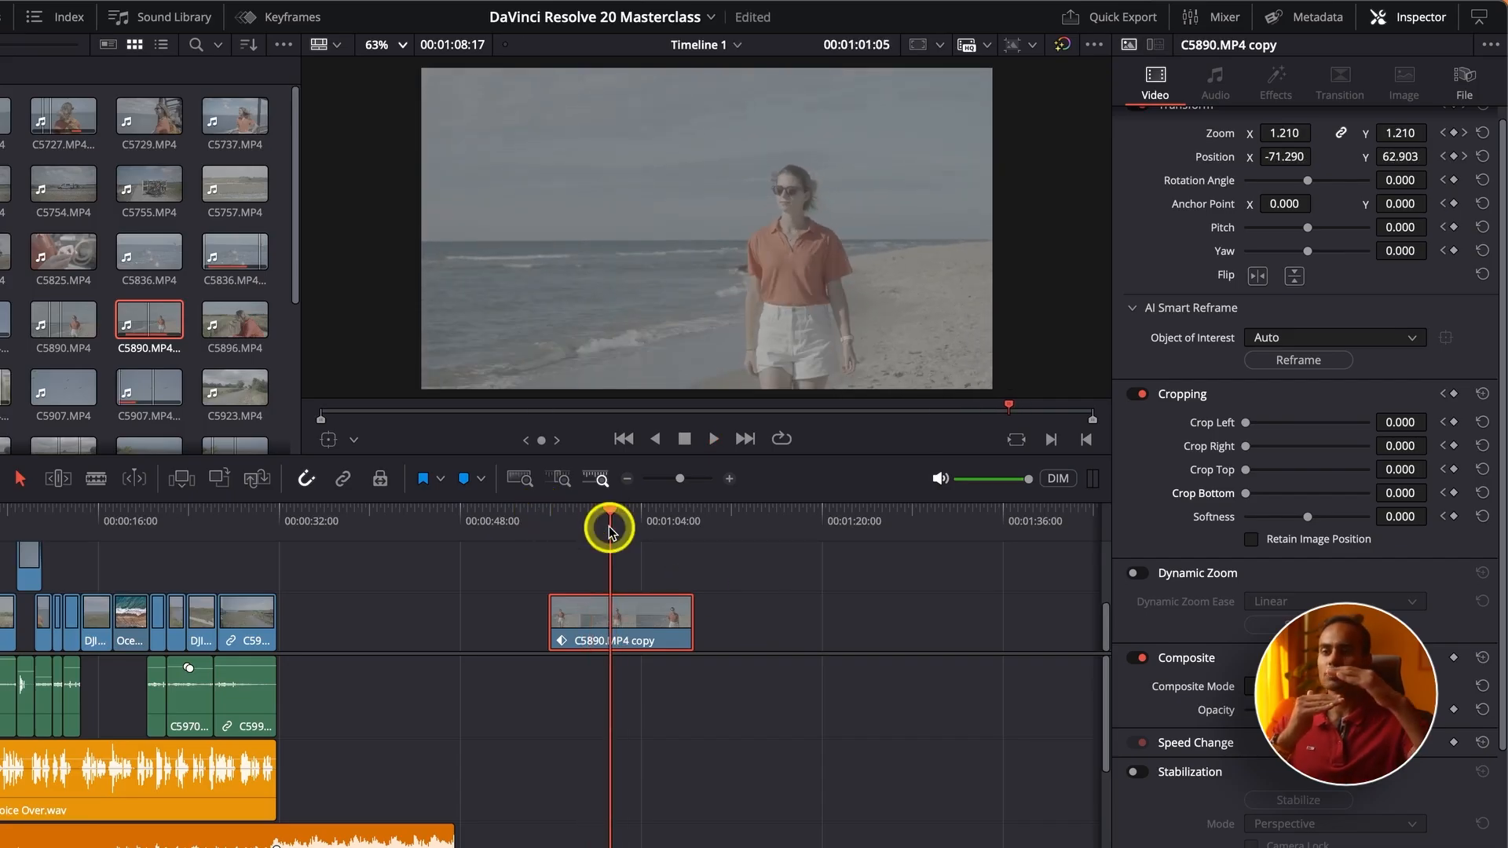
left_click_drag(607, 530, 589, 529)
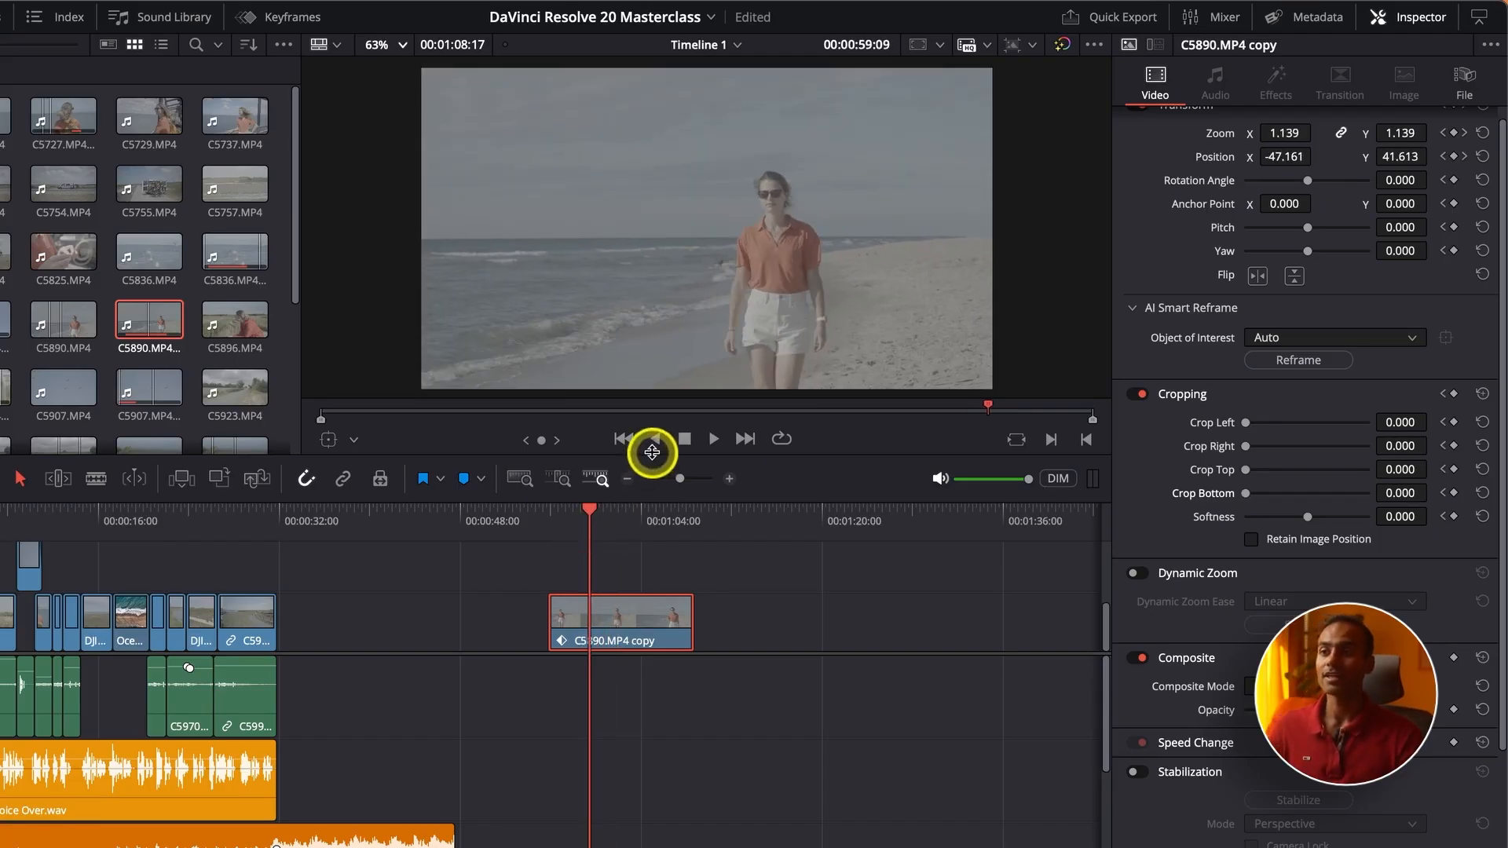
Show the timeline's keyframe parameters for C5890.MP4 copy and enlarge their area to list the Transform and Cropping tracks.
left_click_drag(649, 449, 650, 435)
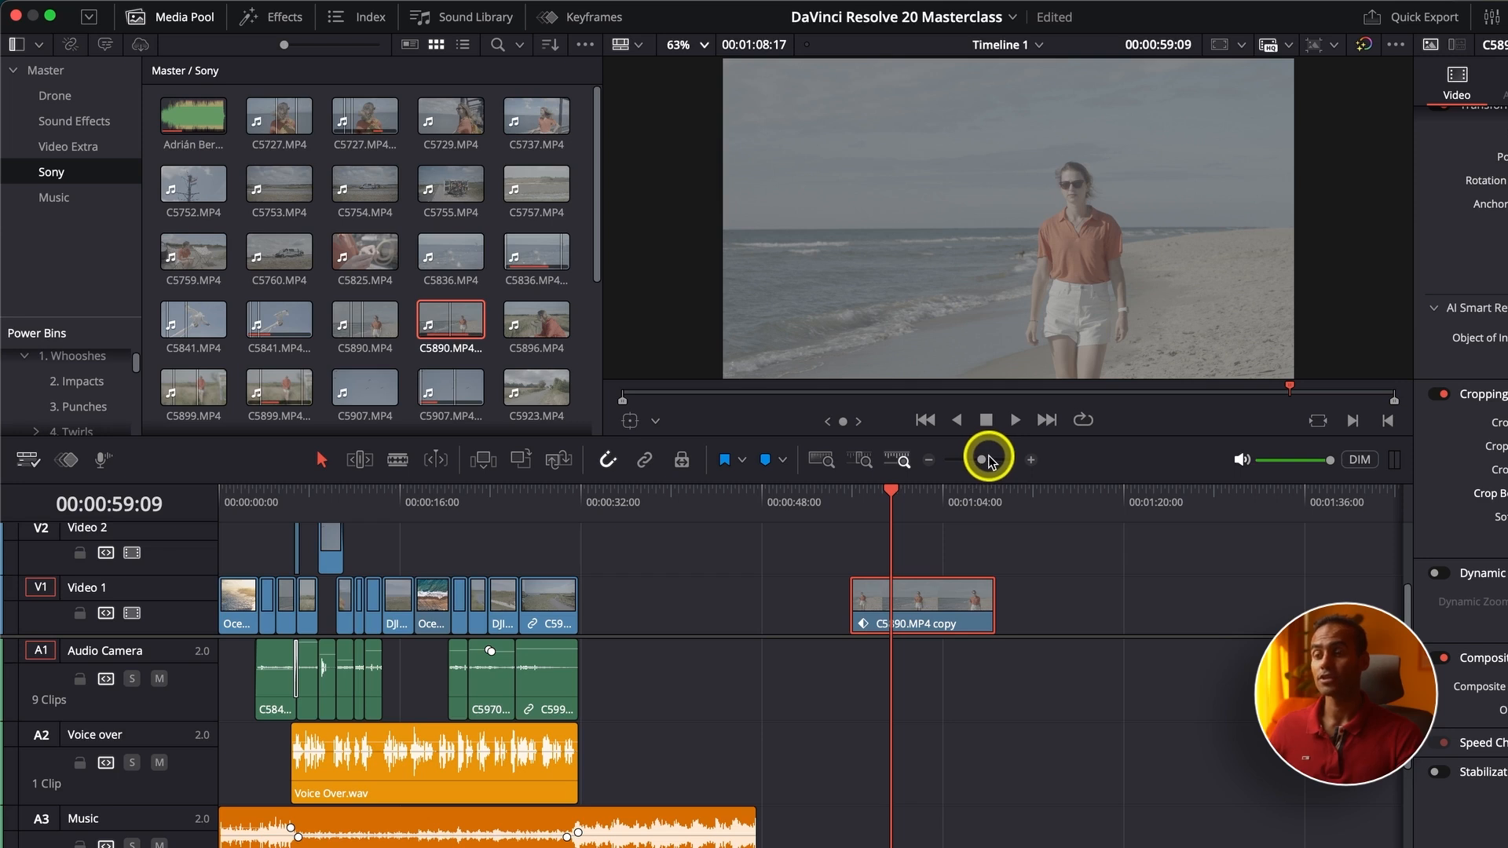
left_click(69, 464)
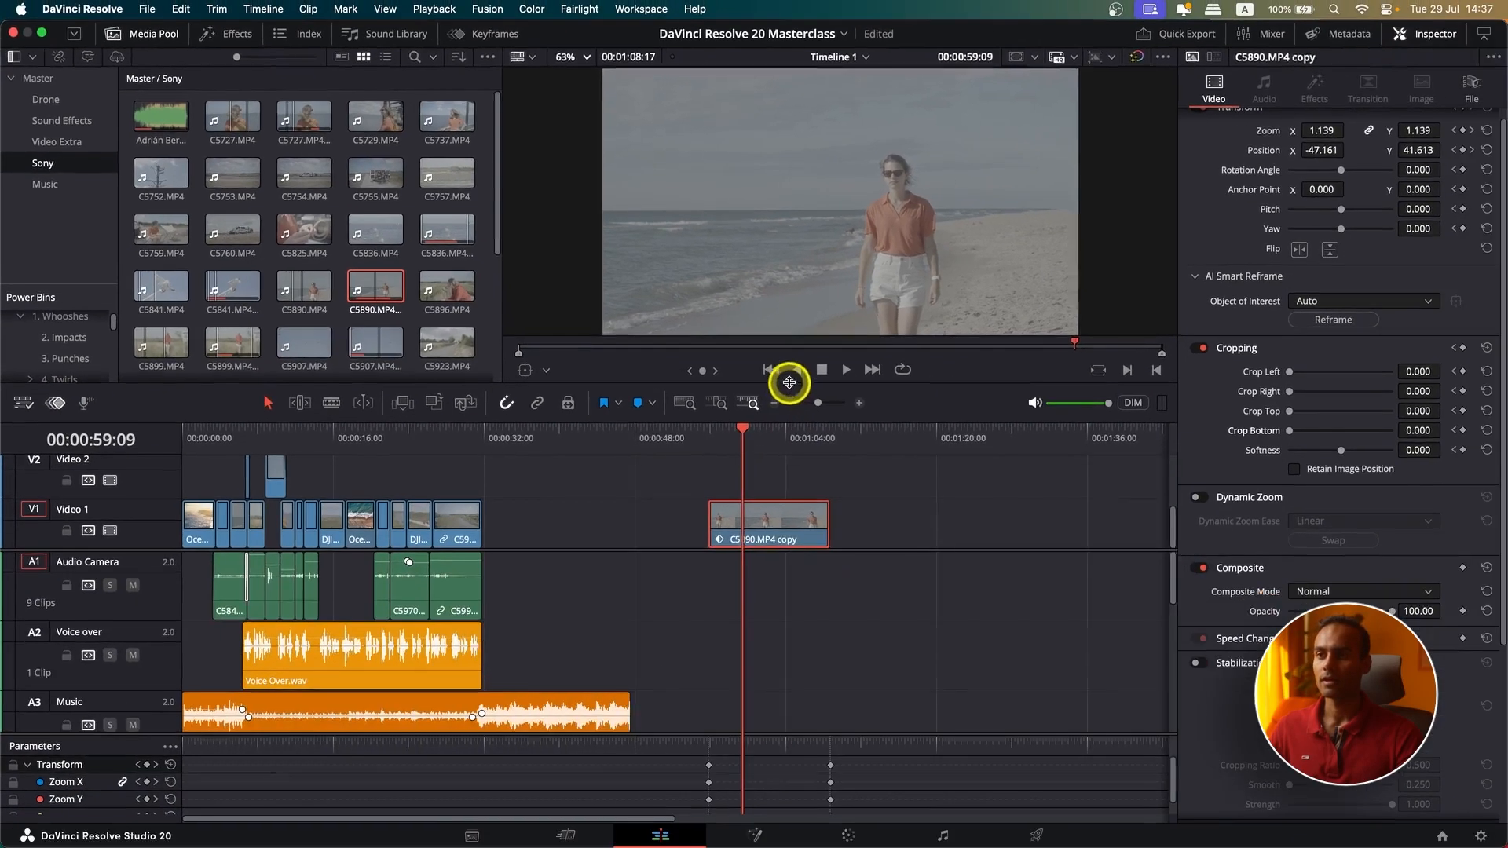
left_click_drag(789, 373, 790, 342)
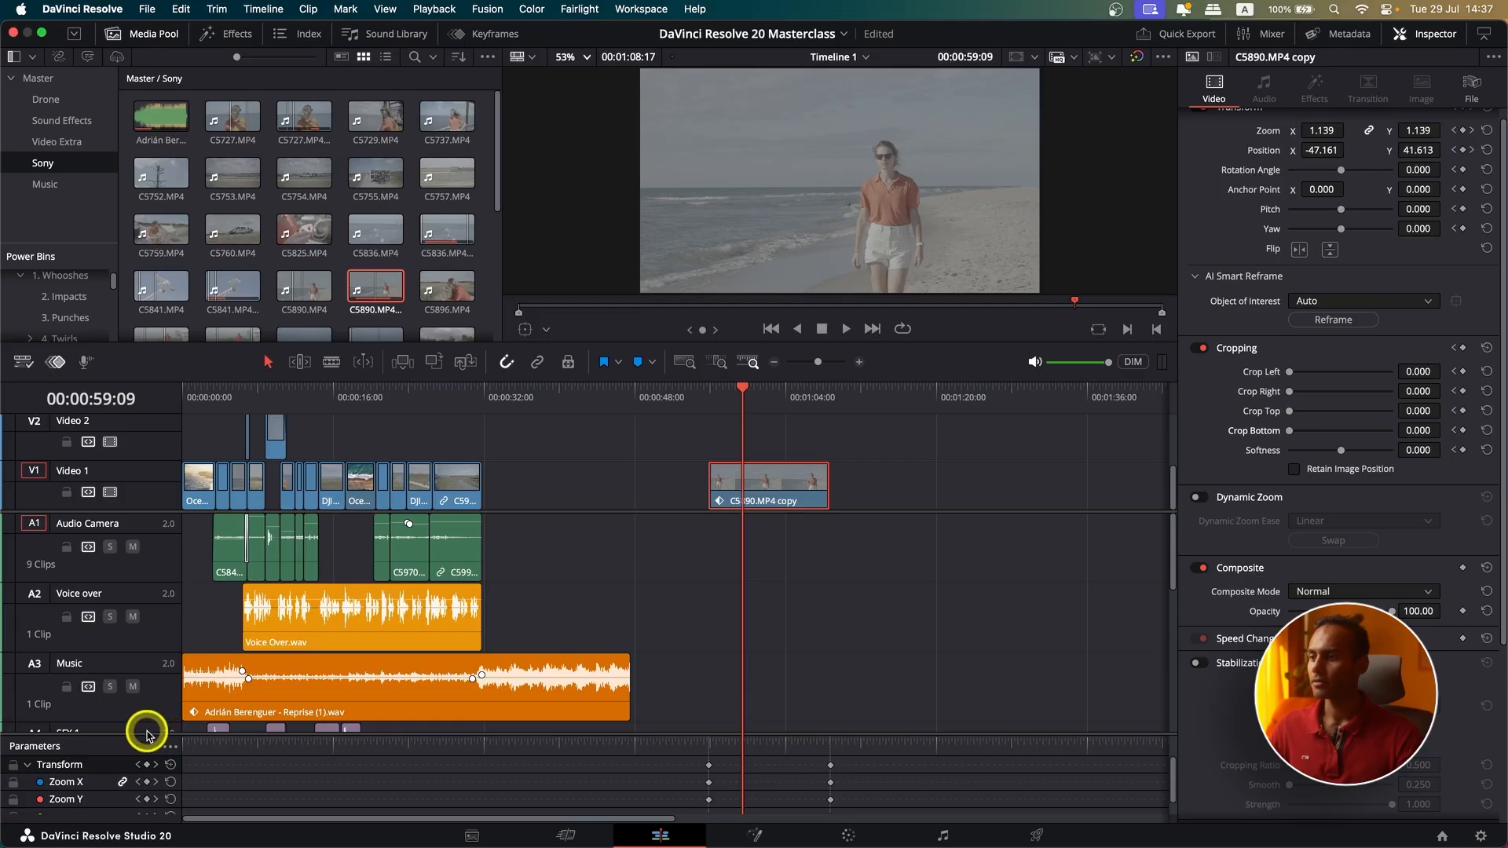
left_click_drag(144, 732, 157, 539)
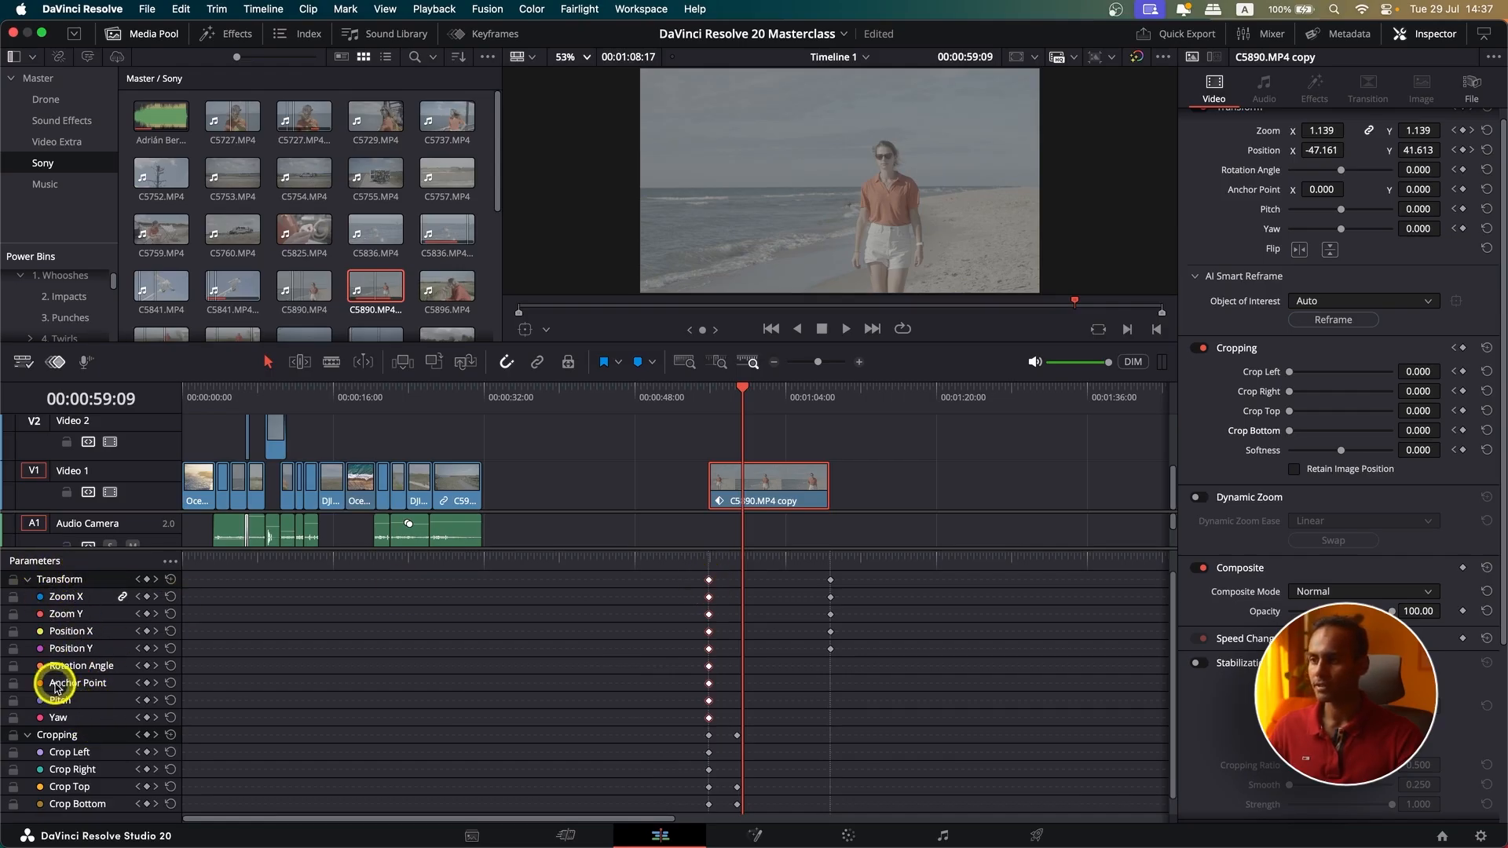
Select the ending Cropping keyframes at 00:00:58:20 and move them to about 00:01:04:00.
left_click_drag(841, 573, 673, 649)
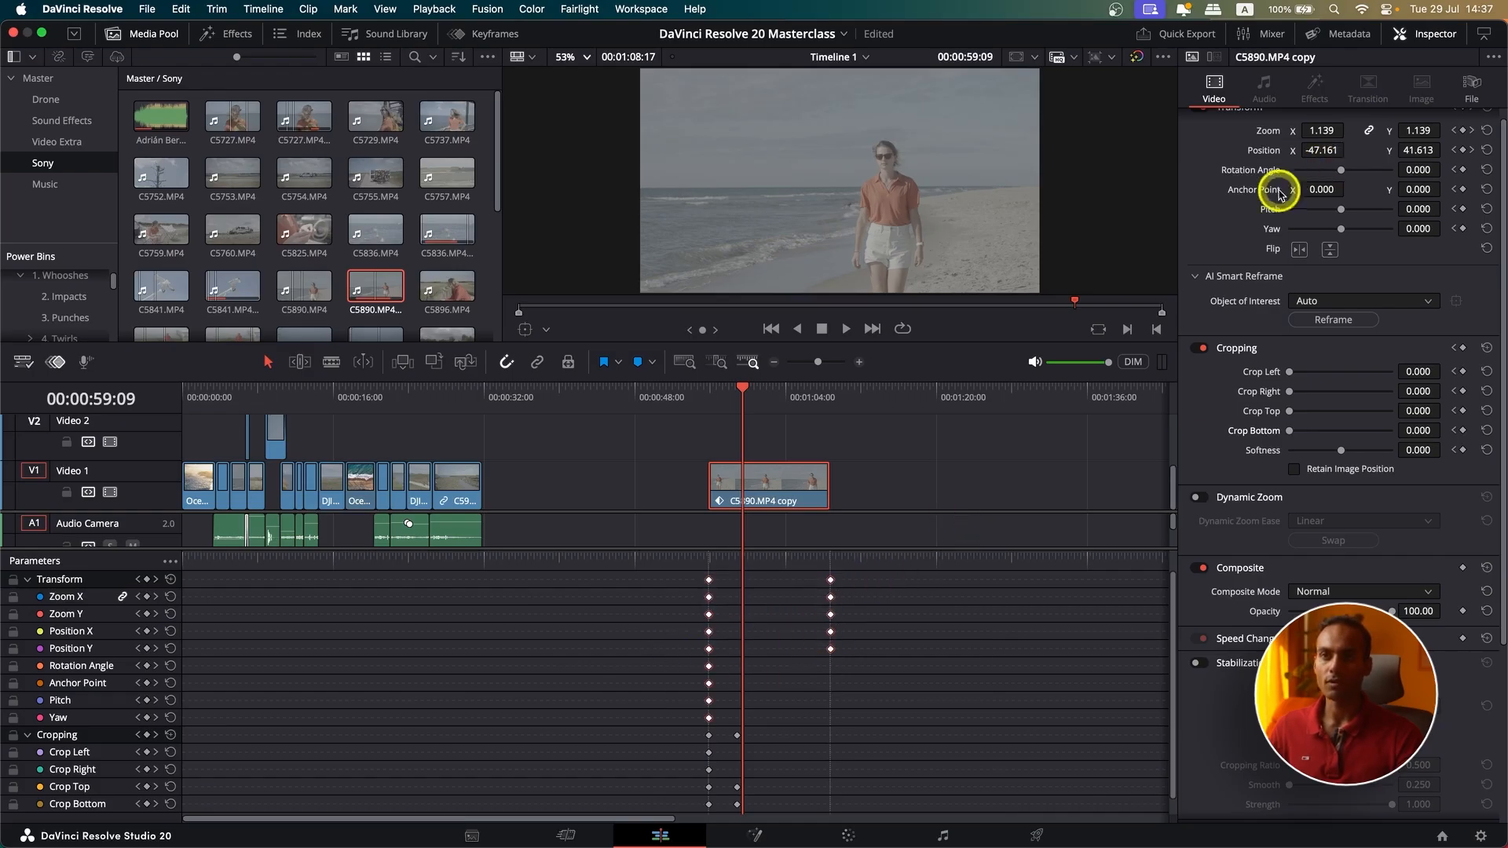
scroll(1337, 203, "up", 1)
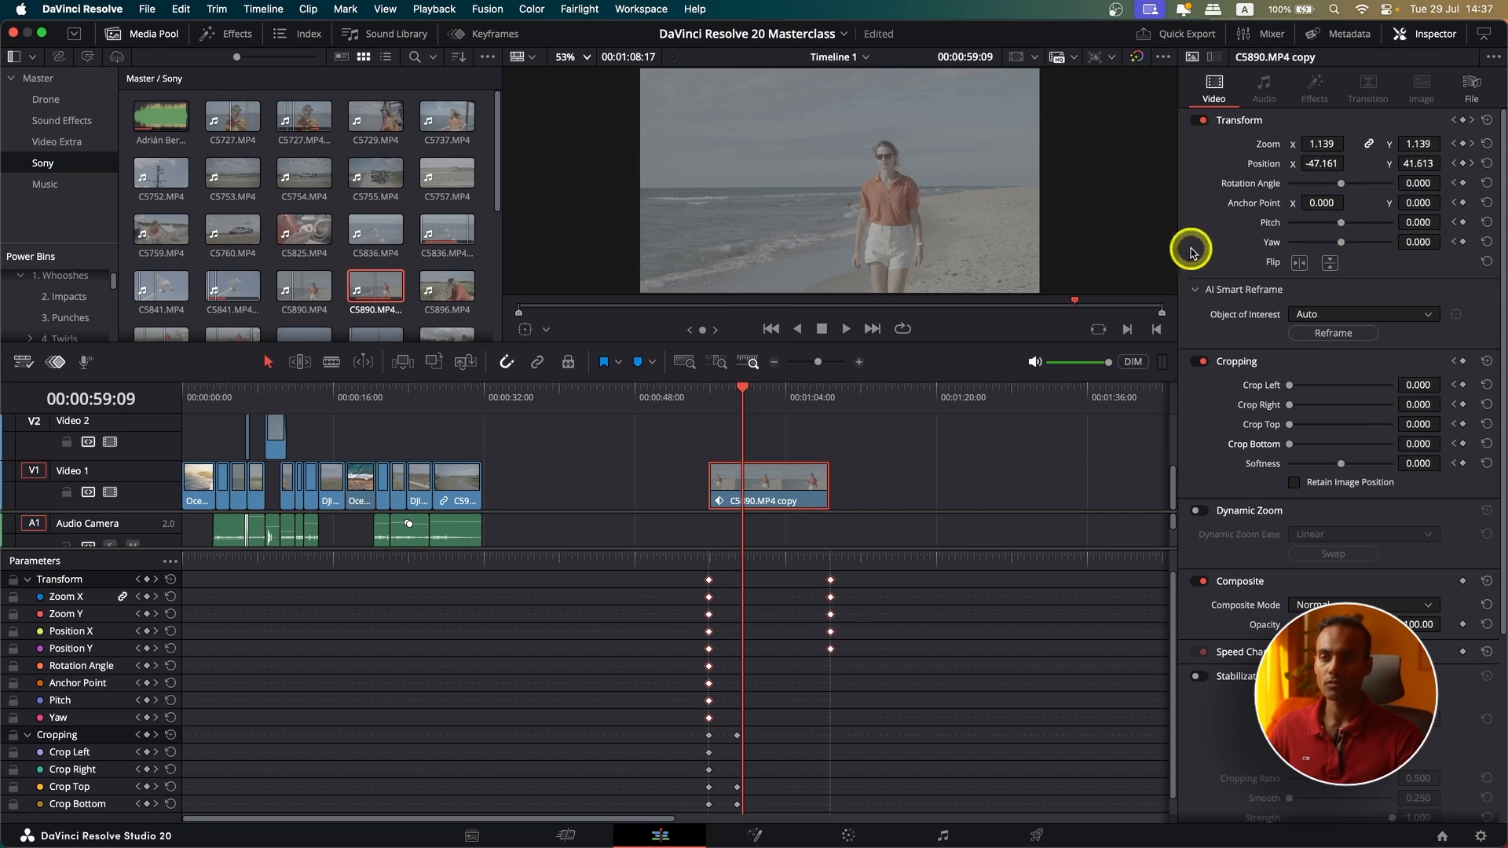
scroll(872, 726, "down", 1)
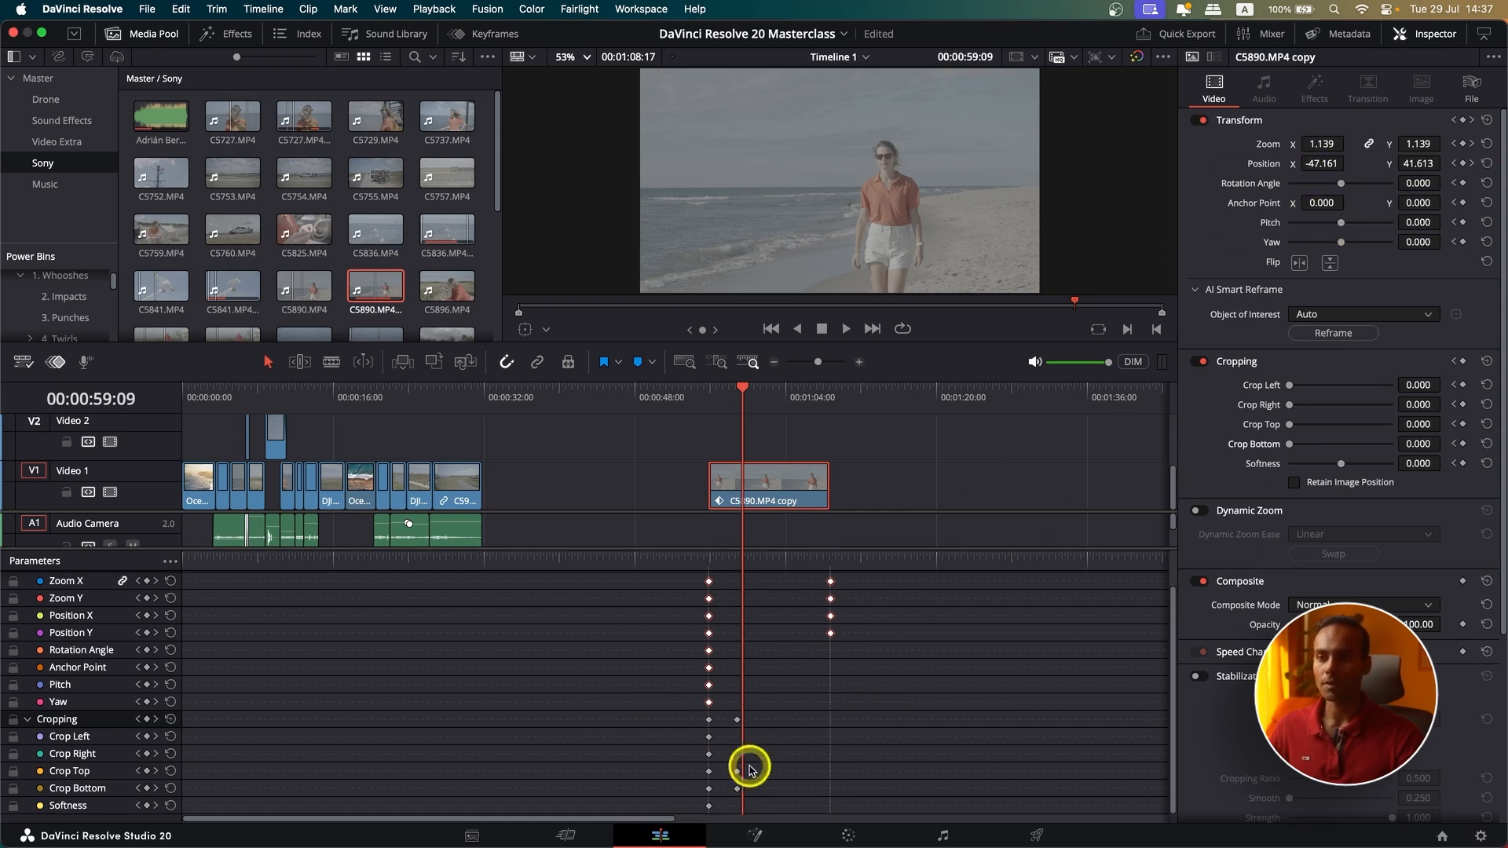
left_click_drag(709, 418, 737, 410)
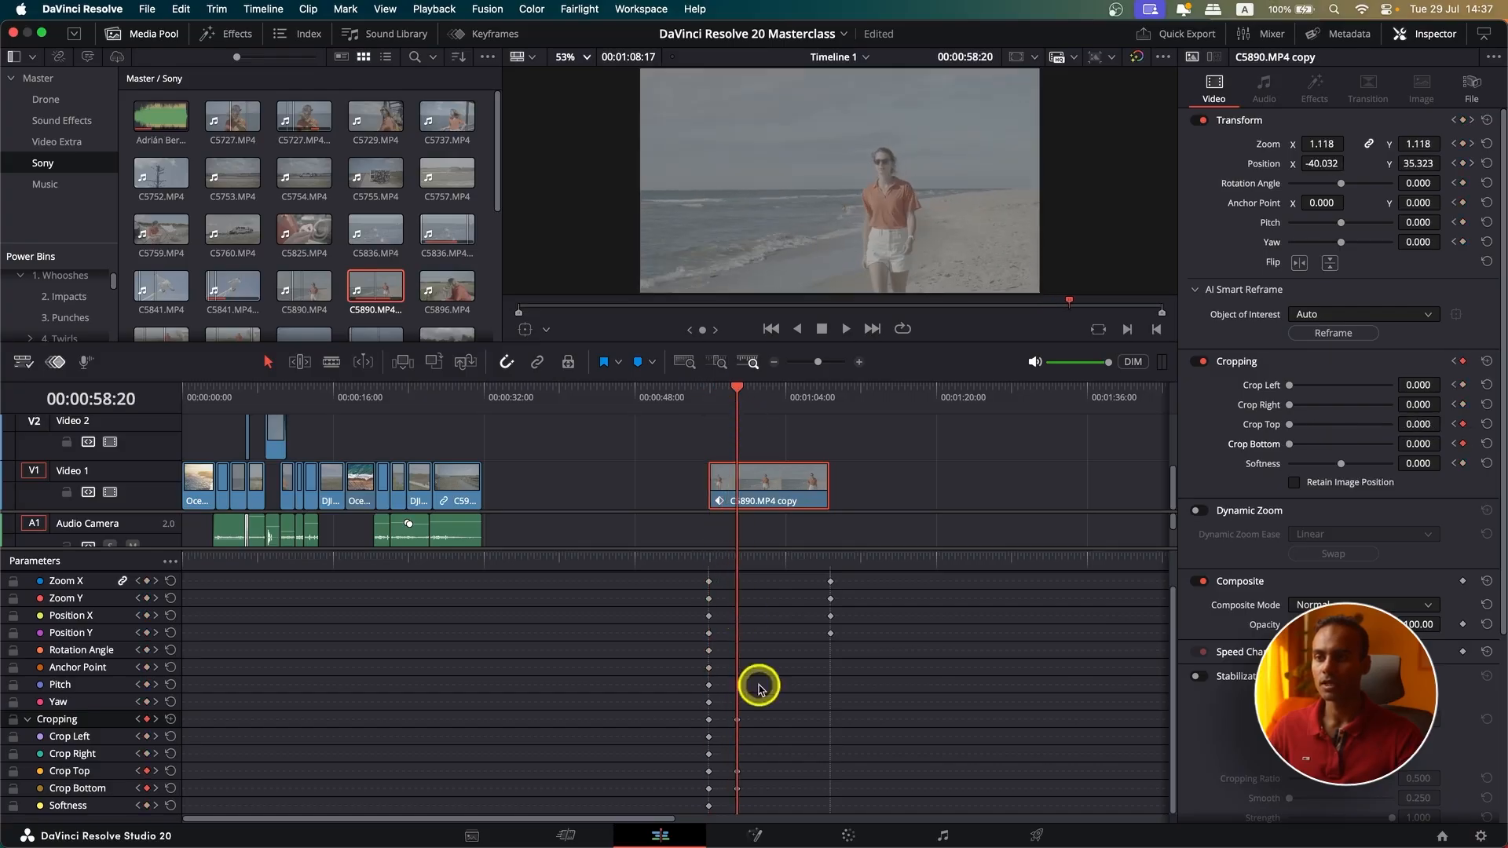
left_click_drag(789, 717, 732, 804)
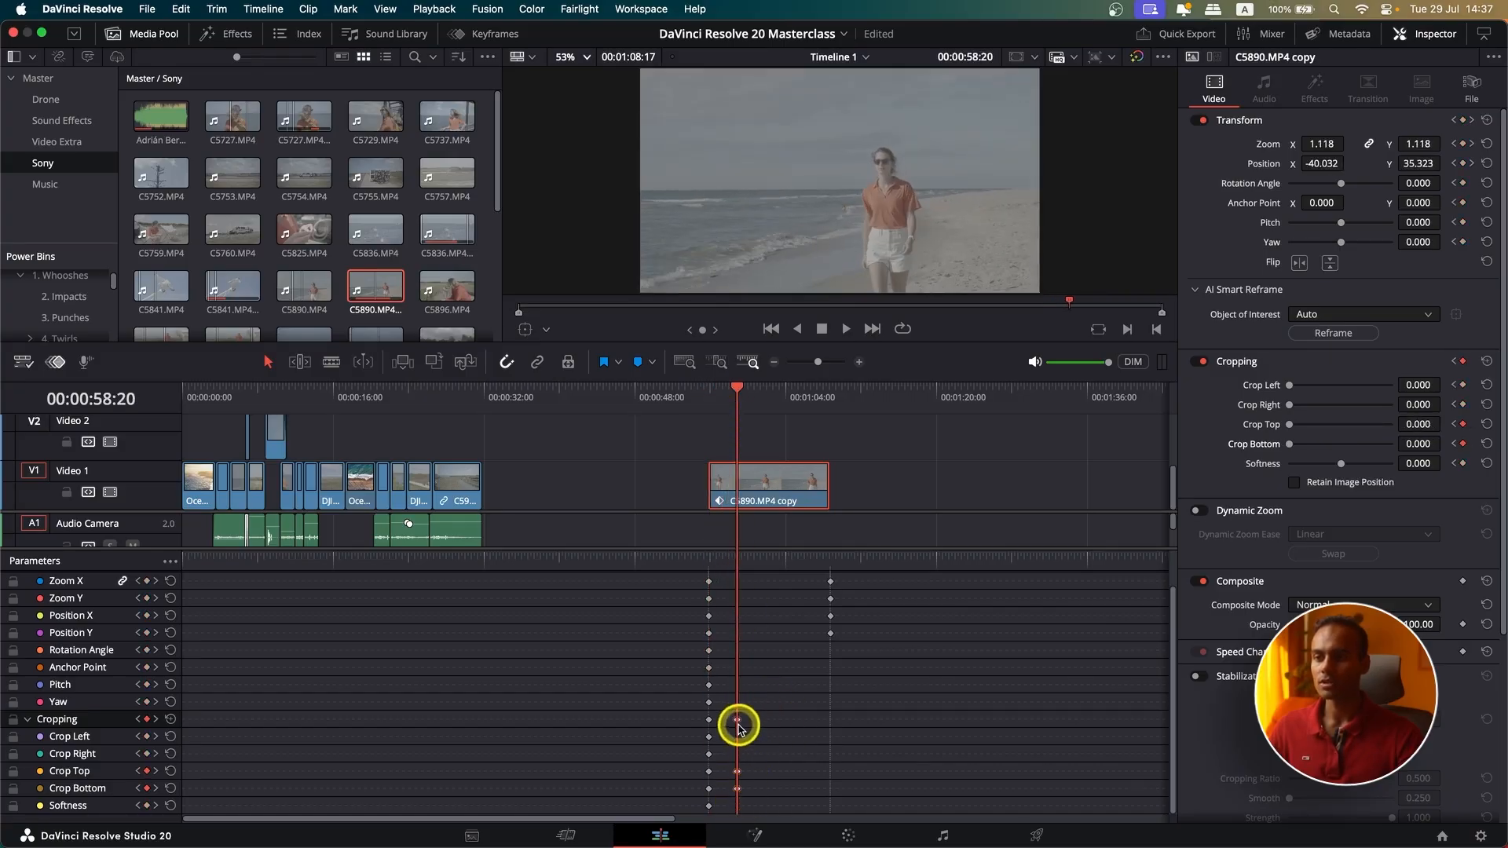
left_click_drag(740, 720, 783, 723)
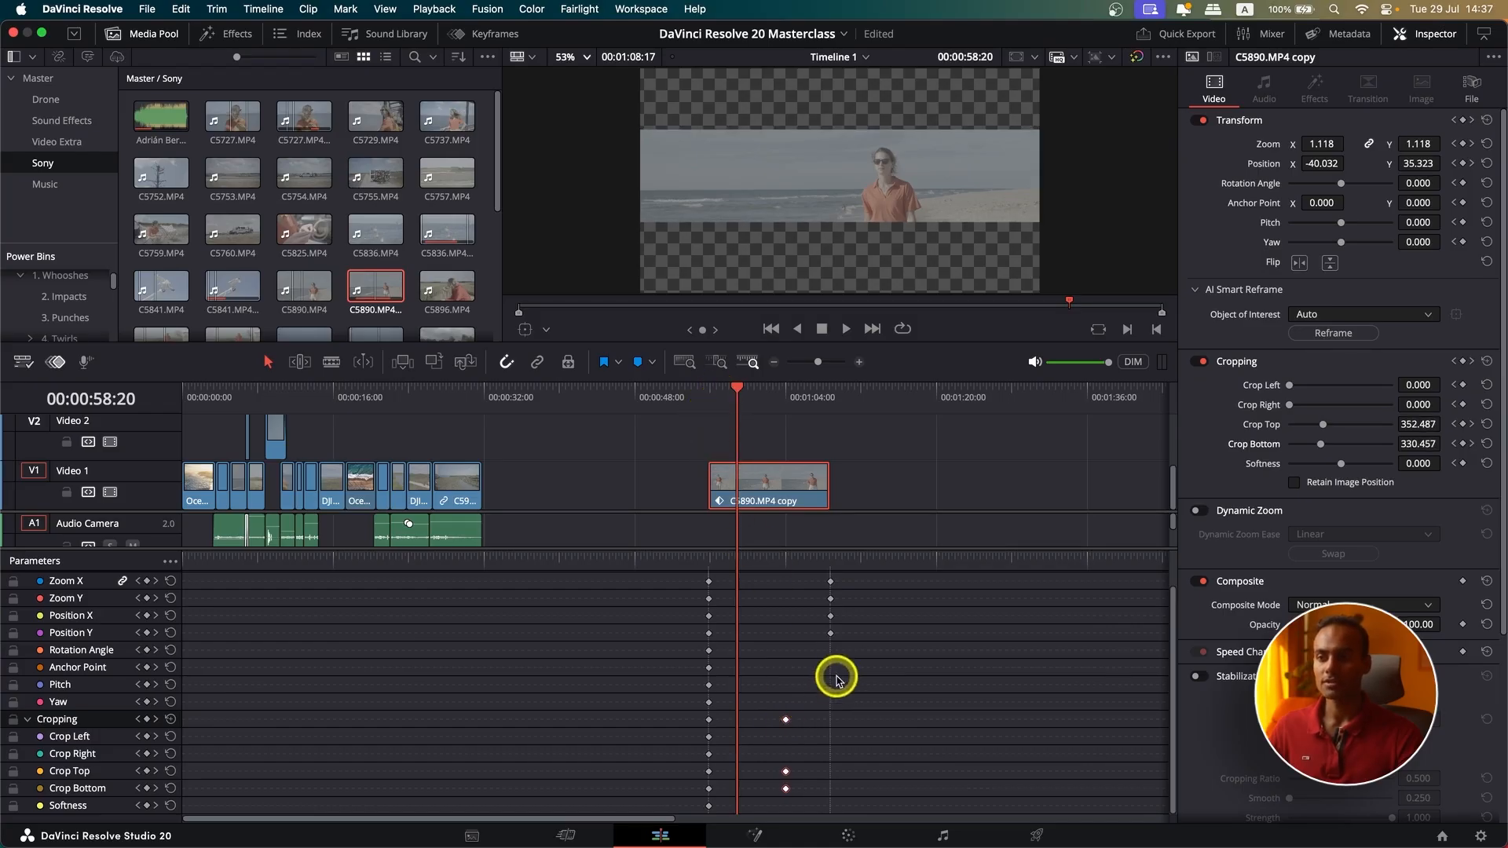
Move the ending Zoom and Position keyframes back to about 00:01:04:00, in line with the ending Cropping keyframes.
left_click_drag(835, 675, 774, 808)
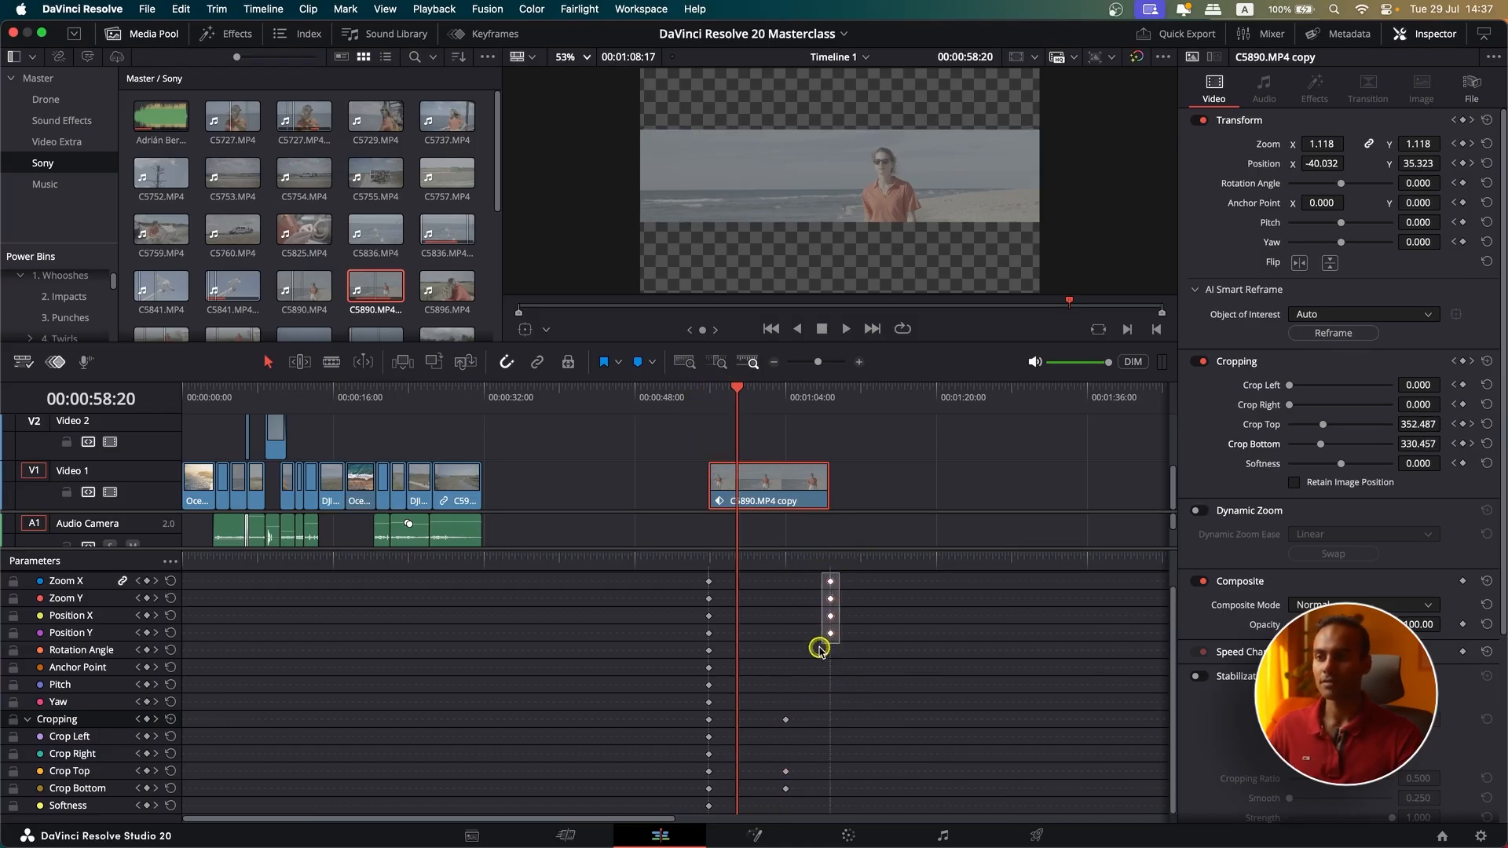
left_click_drag(819, 648, 819, 649)
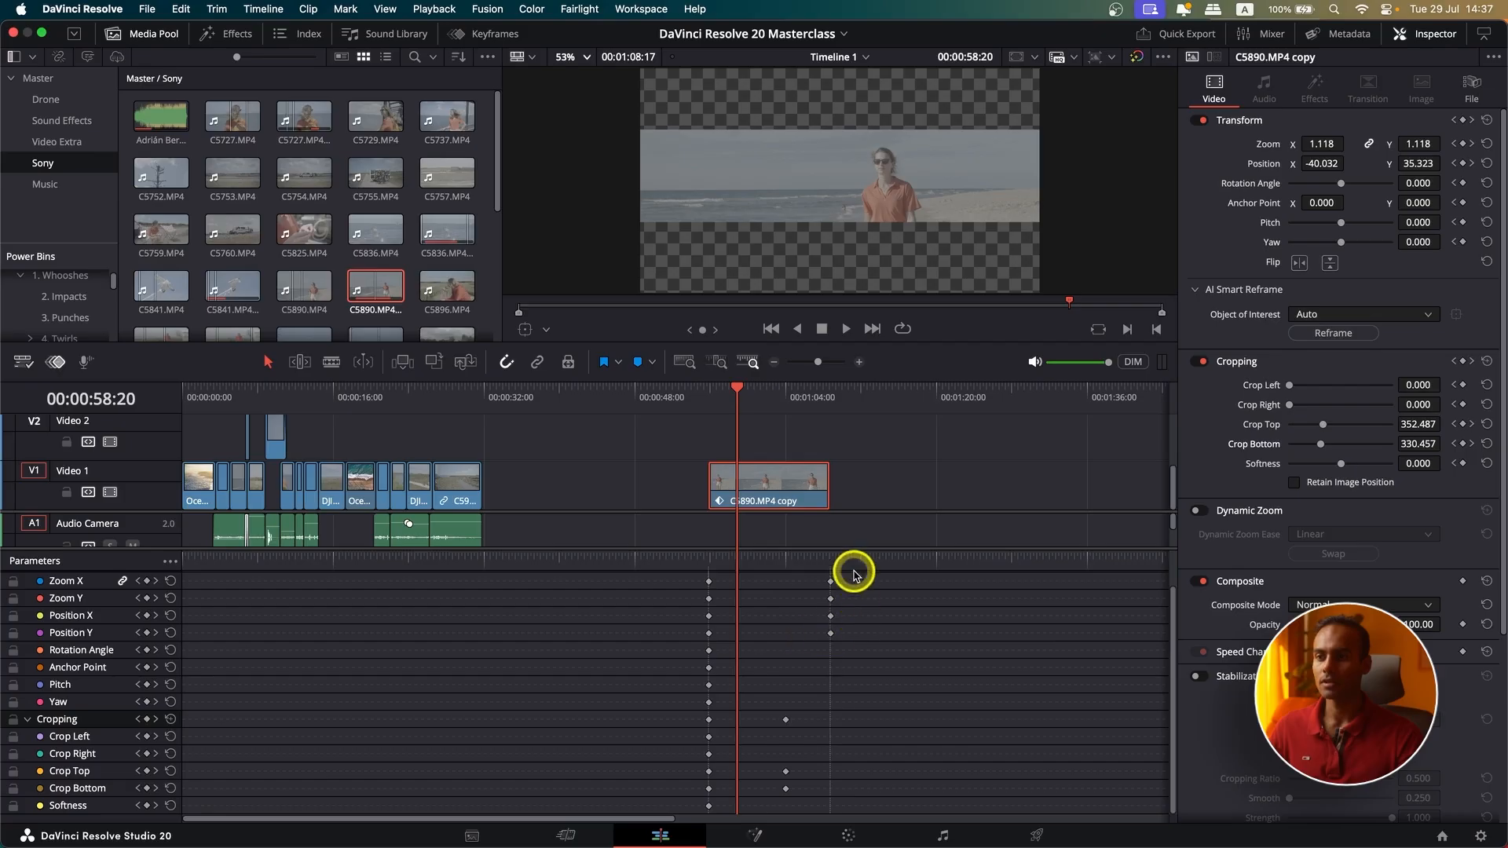
left_click_drag(830, 632, 792, 640)
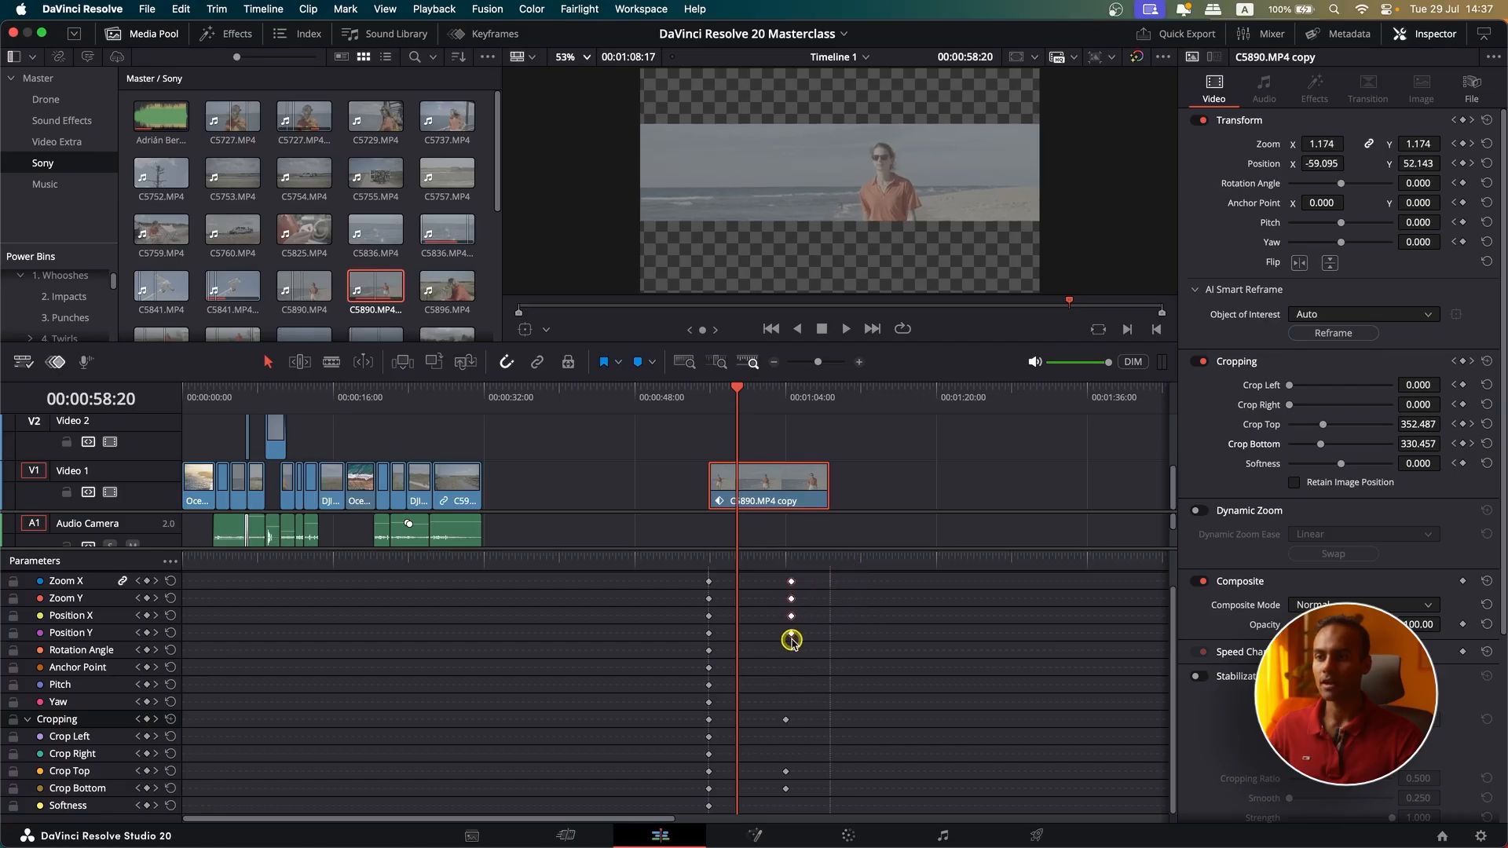
Play C5890.MP4 copy full screen from its start to review the retimed animation, then return to the edit view.
left_click(714, 390)
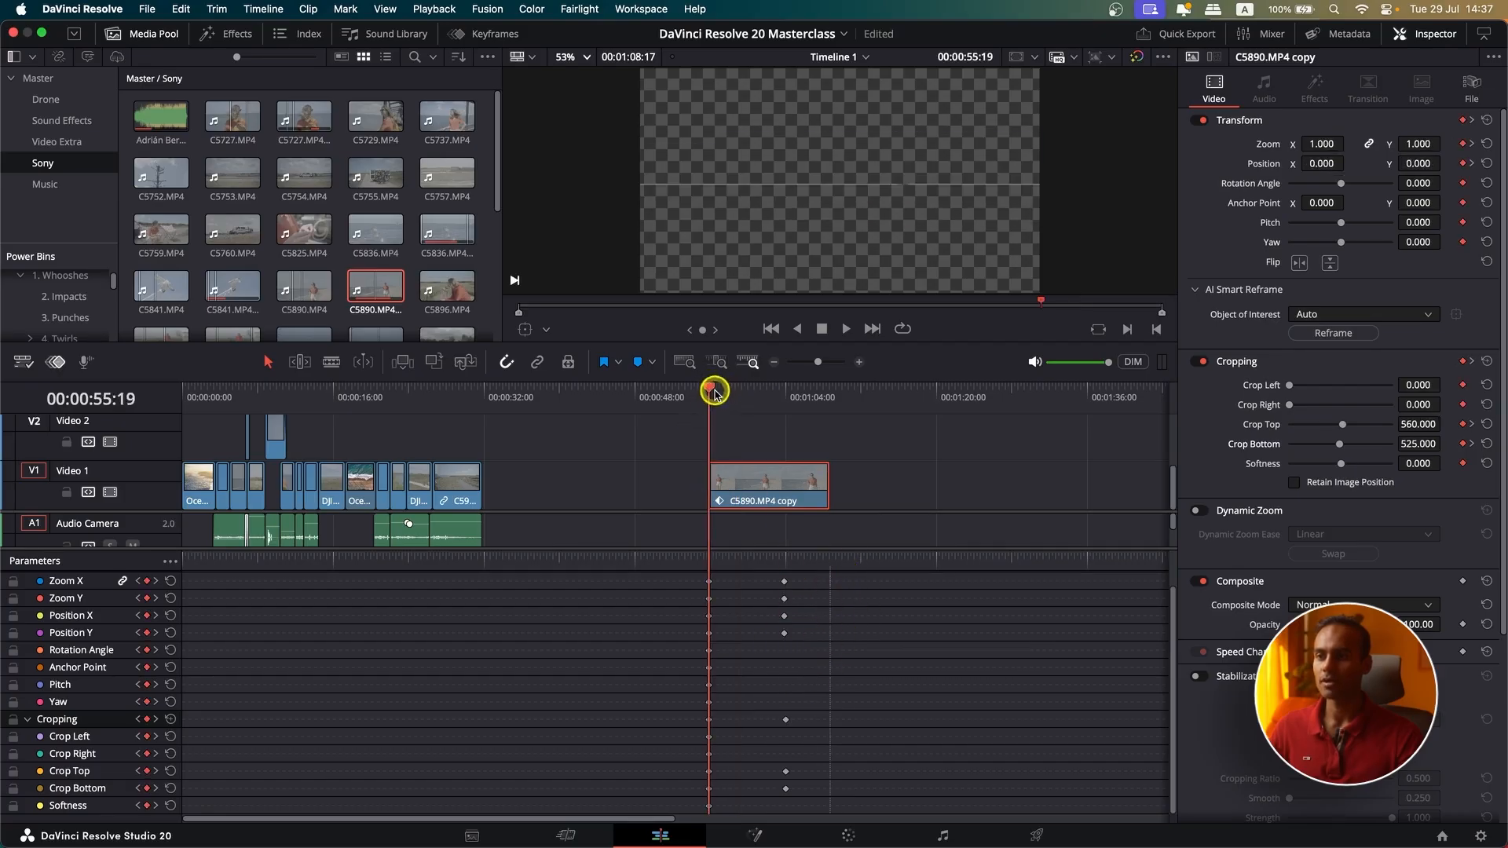
key("super+f")
key("space")
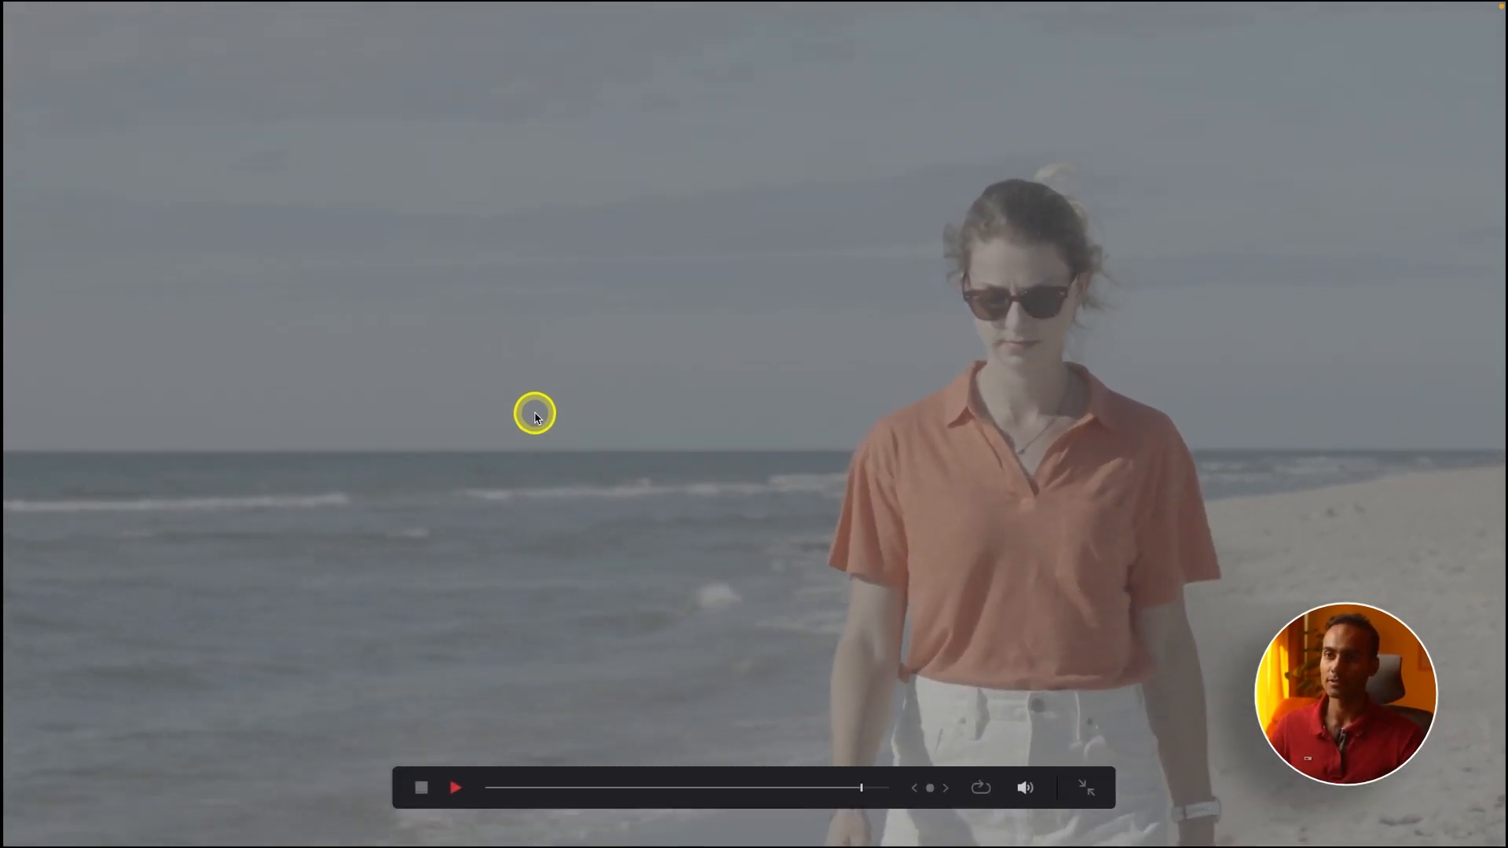
key("Escape")
key("space")
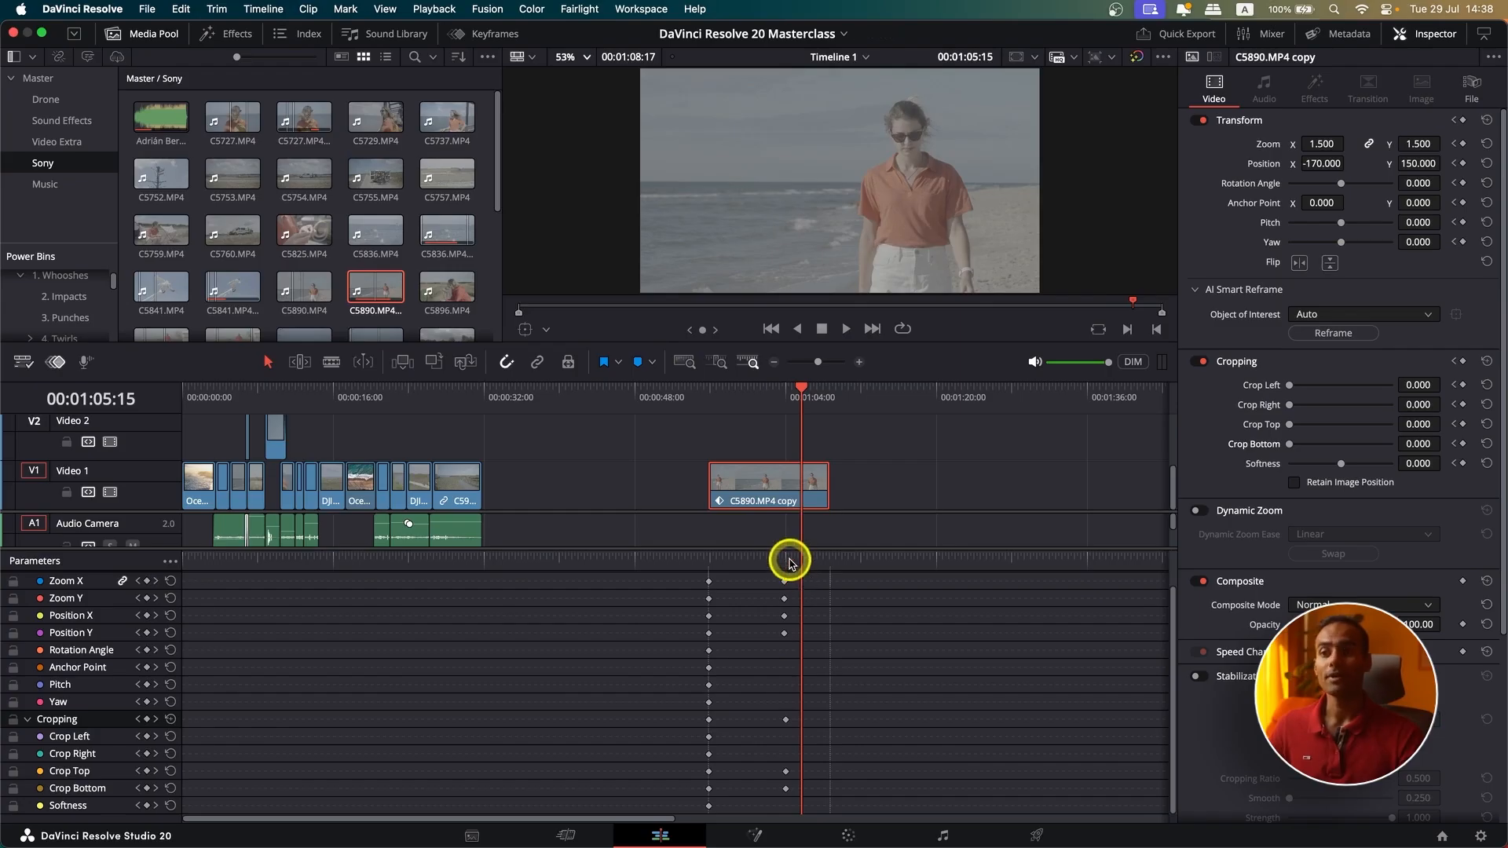
Hide the timeline's keyframe parameters and place the playhead at the end of C5890.MP4 copy, at 00:01:08:17.
left_click_drag(791, 548, 791, 581)
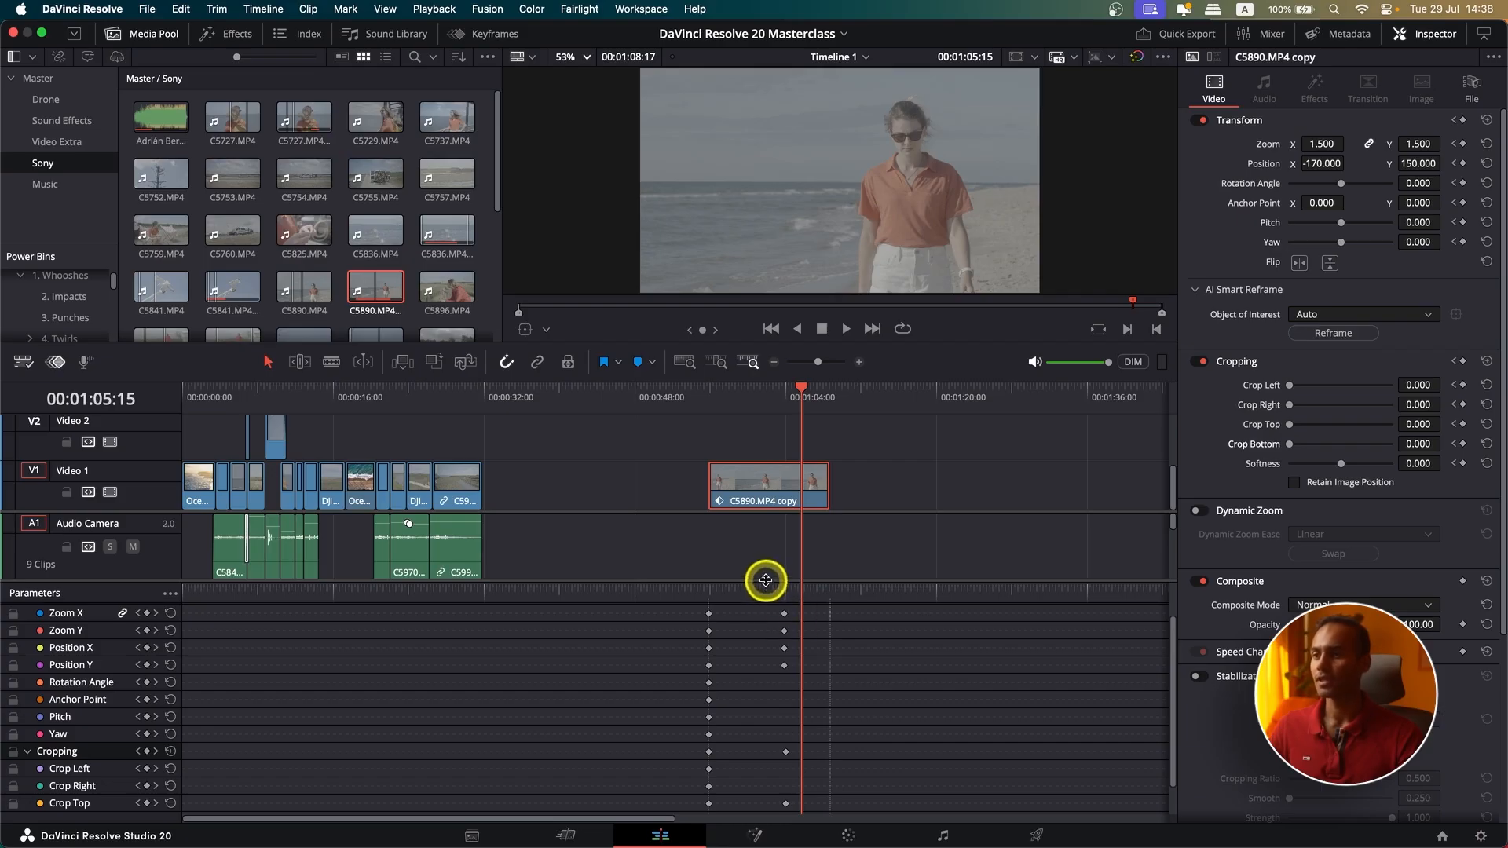
left_click(58, 364)
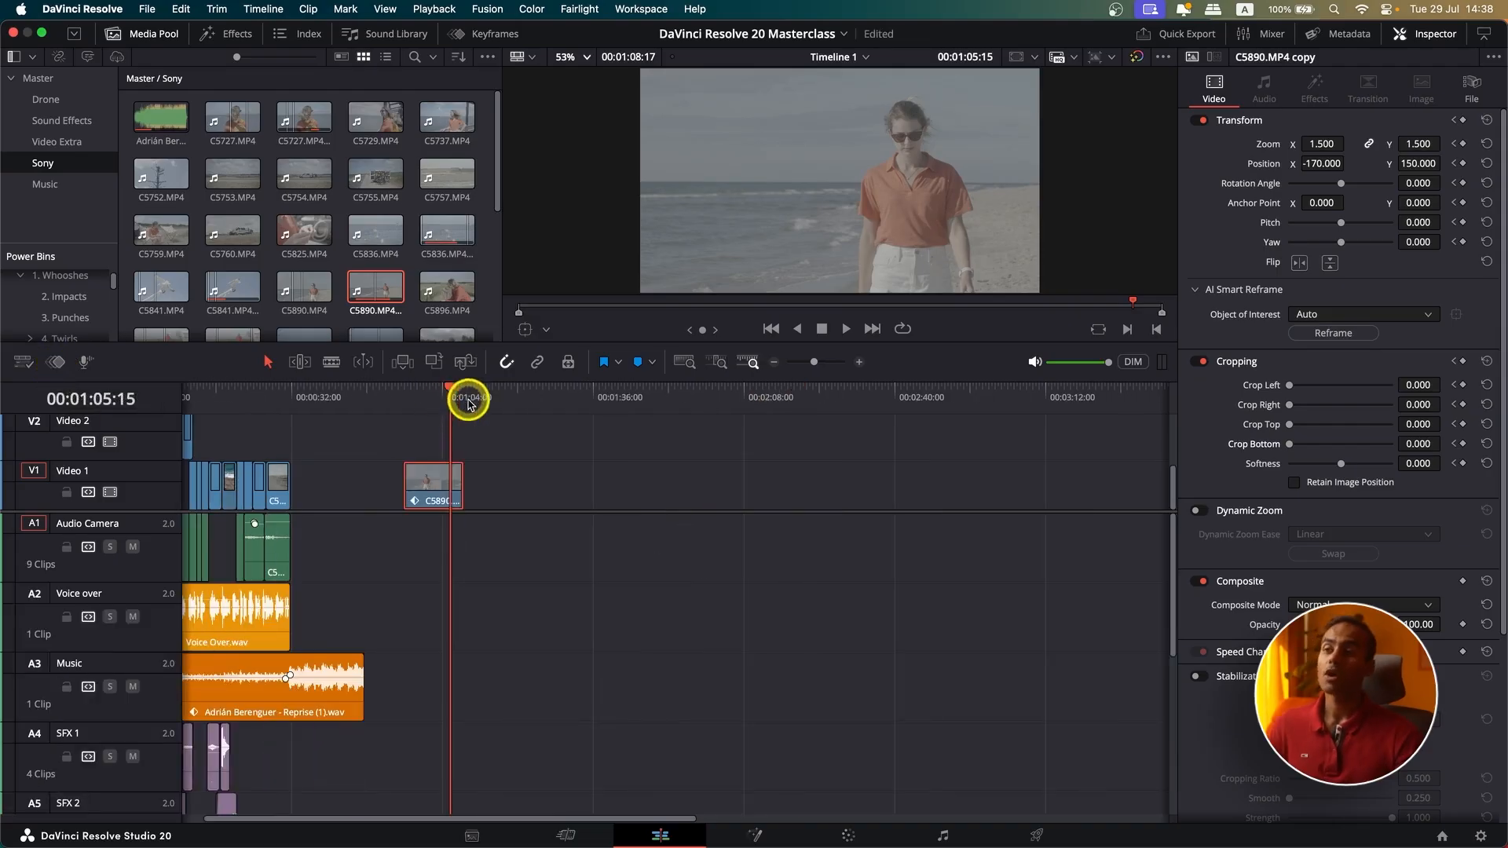
left_click_drag(468, 404, 472, 395)
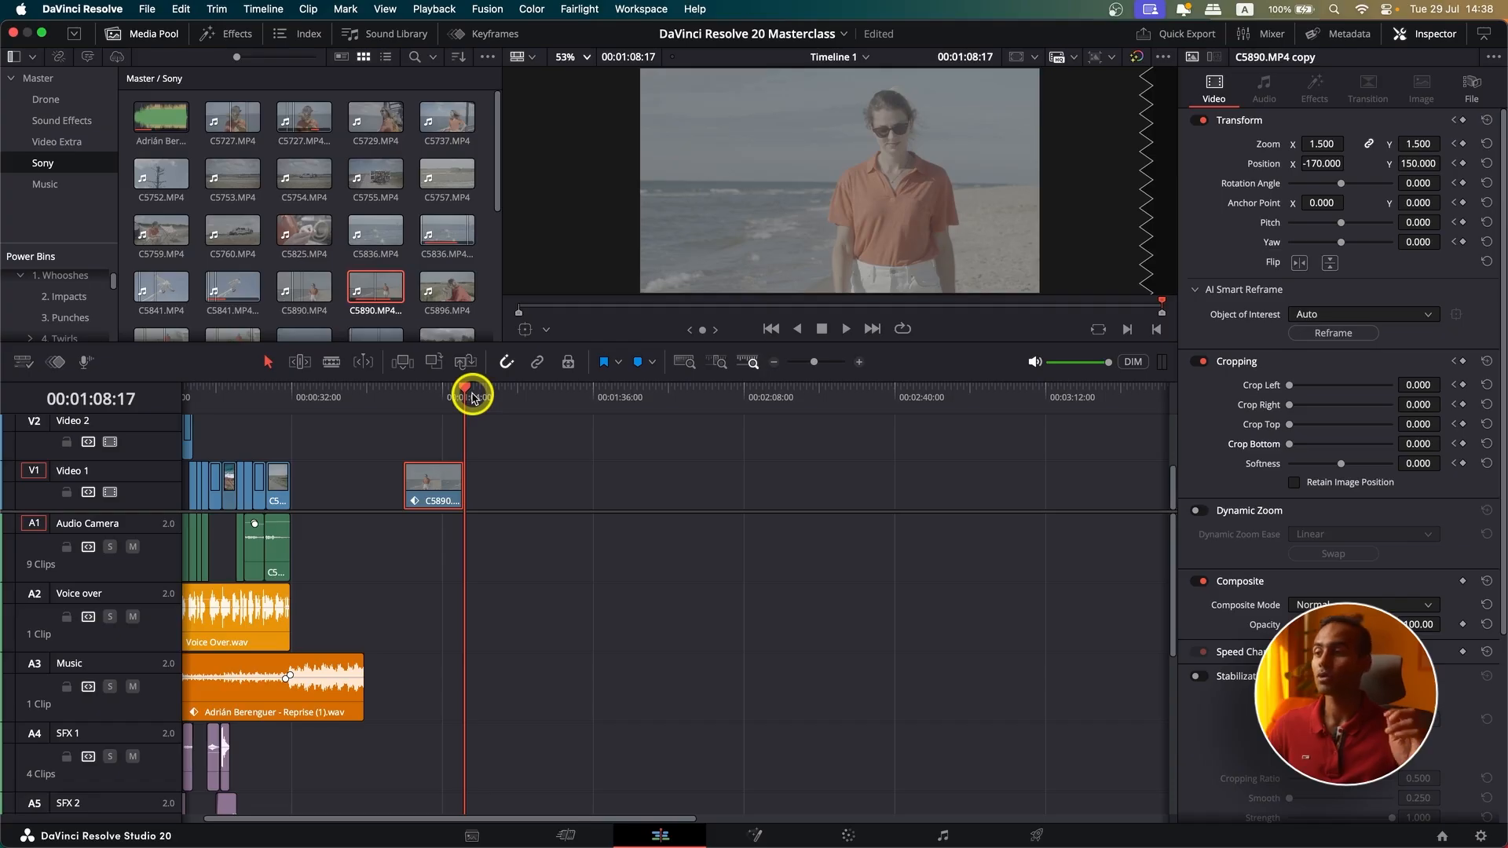
left_click(214, 402)
key("super+equal")
key("super+equal")
key("super+equal")
left_click(683, 477)
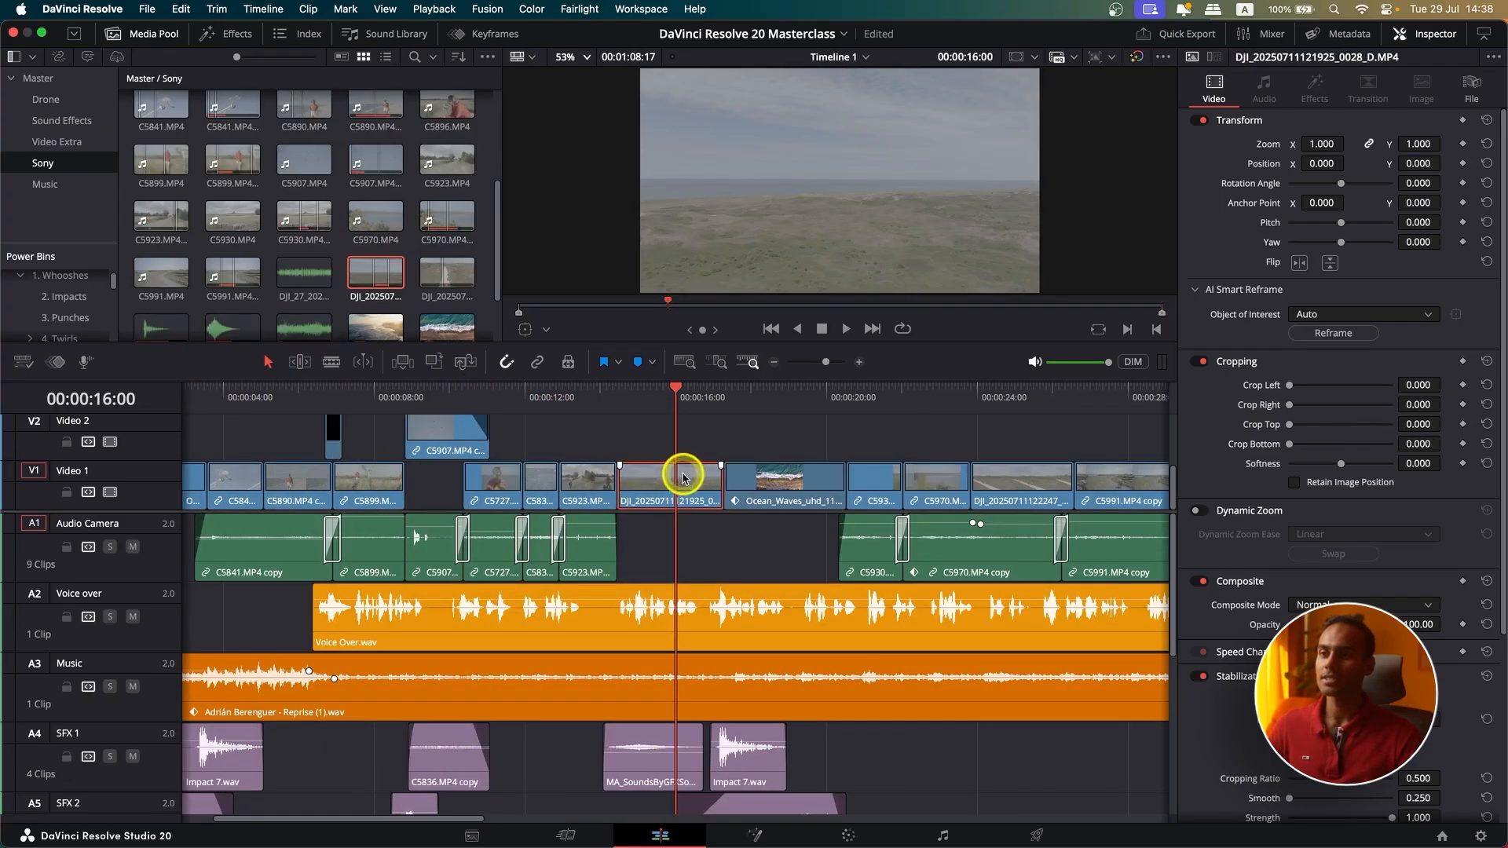
key("super+minus")
key("super+minus")
key("super+minus")
left_click_drag(330, 489, 1076, 494)
Lengthen the placed DJI clip at both ends so it starts at 00:01:12:00, and park the playhead at its start.
left_click(865, 395)
key("super+equal")
key("super+equal")
key("super+equal")
left_click_drag(723, 490, 963, 493)
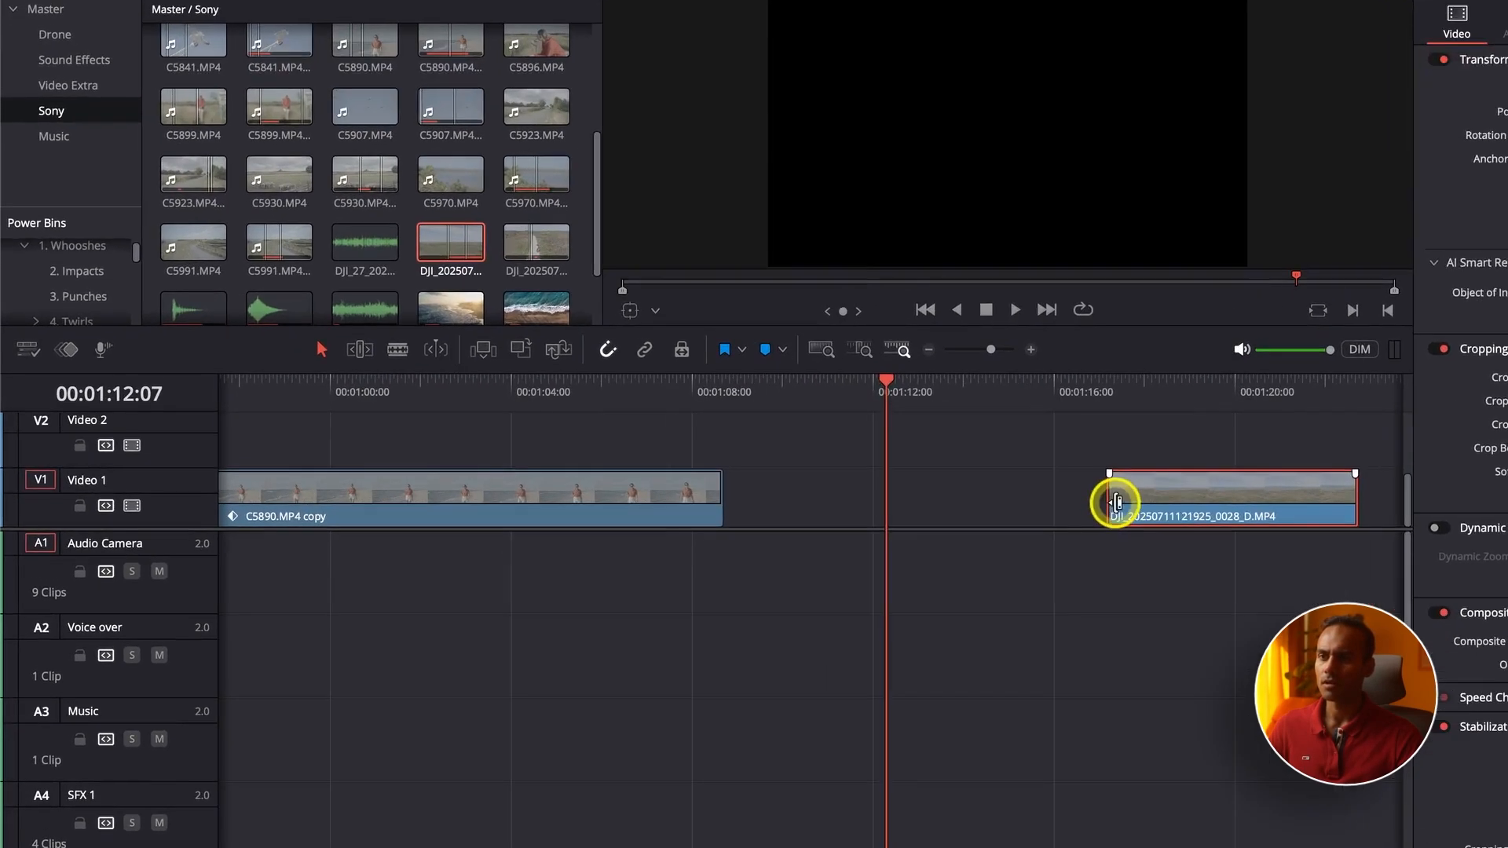
left_click_drag(1055, 507, 727, 507)
left_click(830, 396)
key("super+minus")
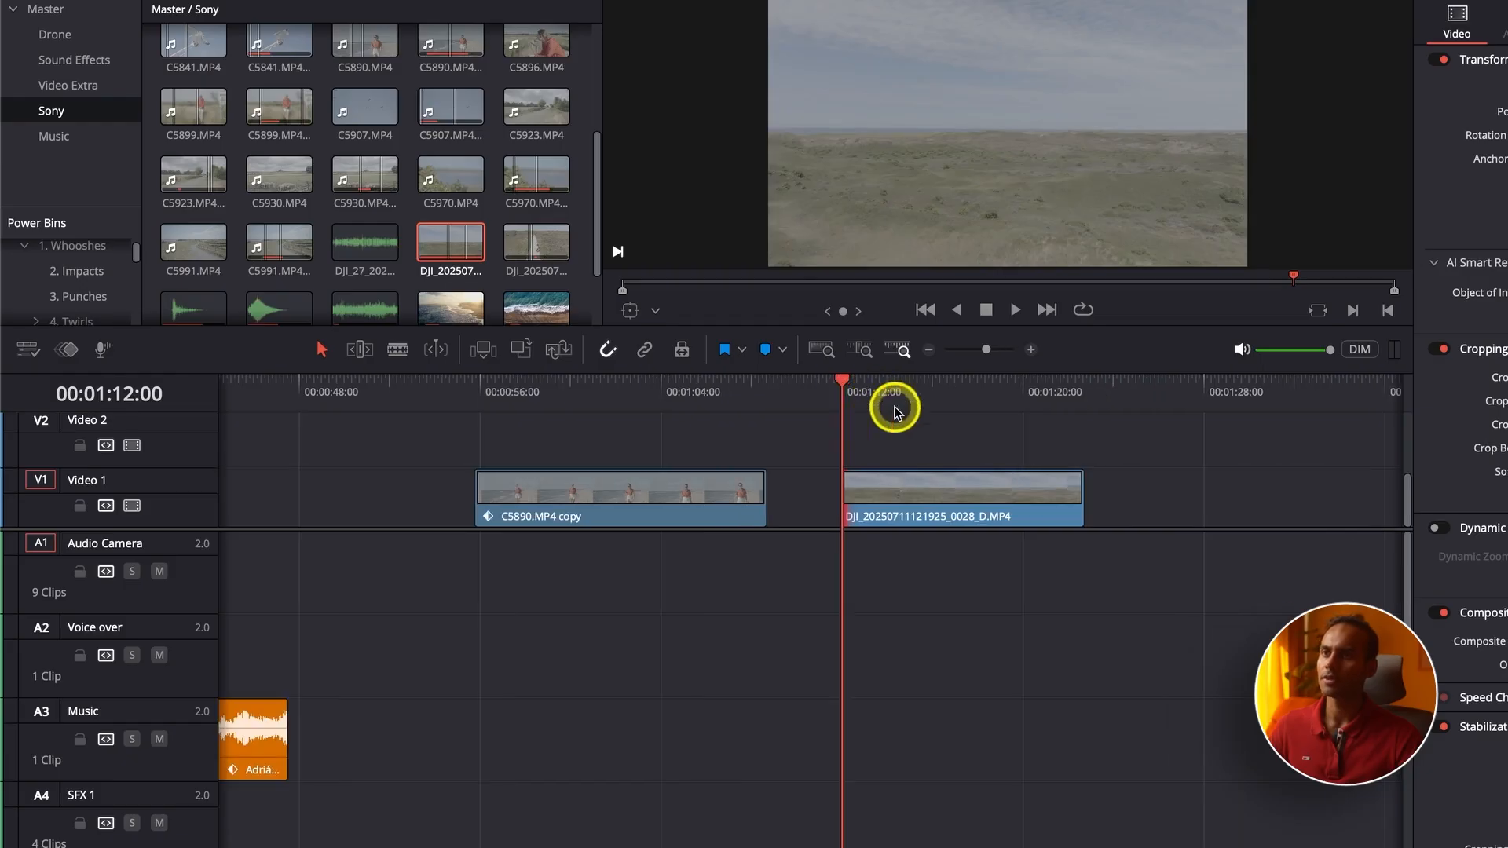
key("space")
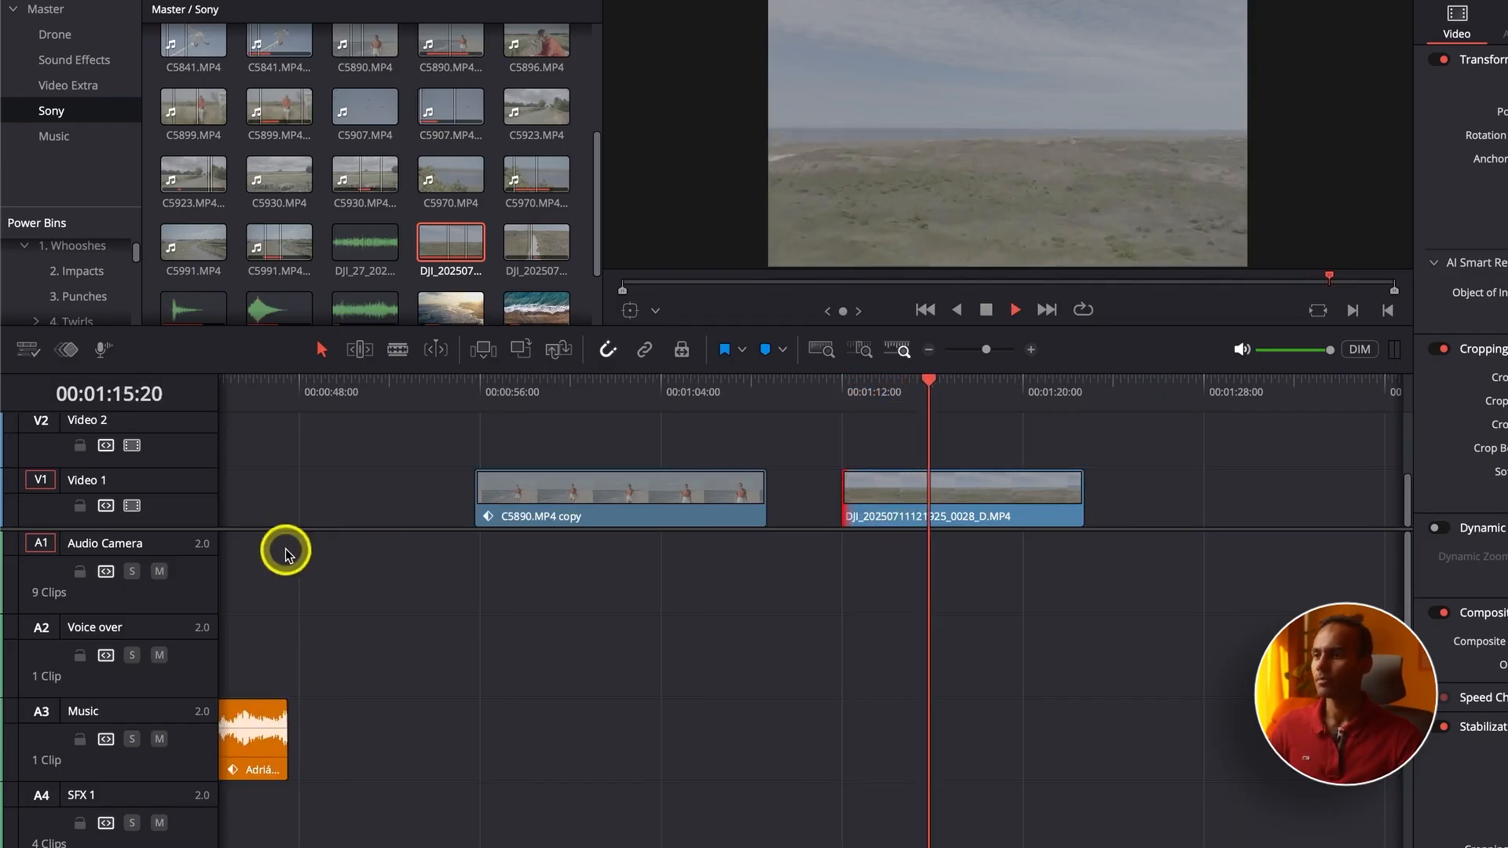
scroll(149, 550, "up", 2)
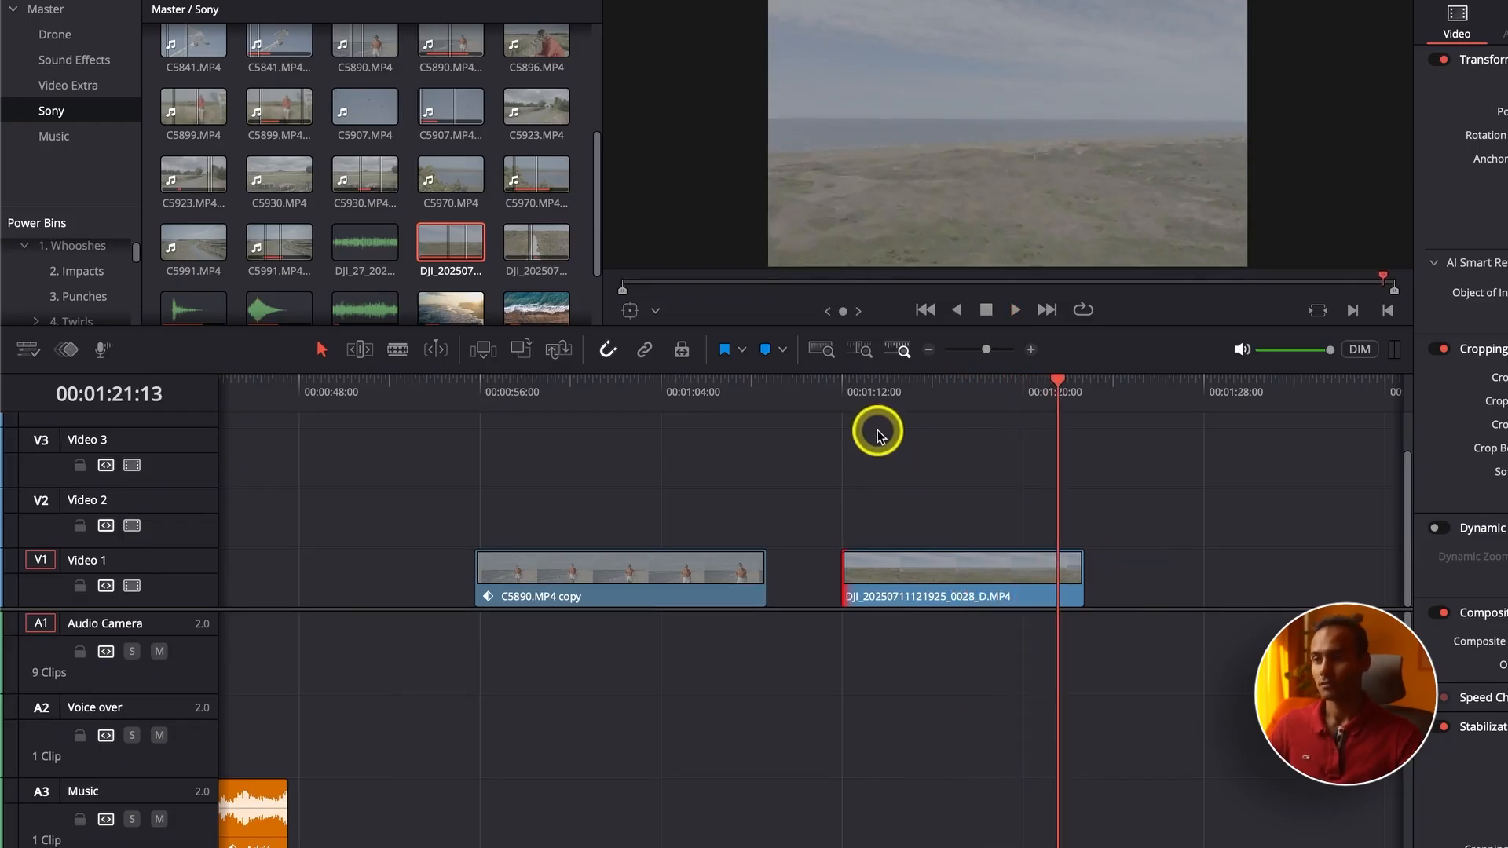
left_click(848, 396)
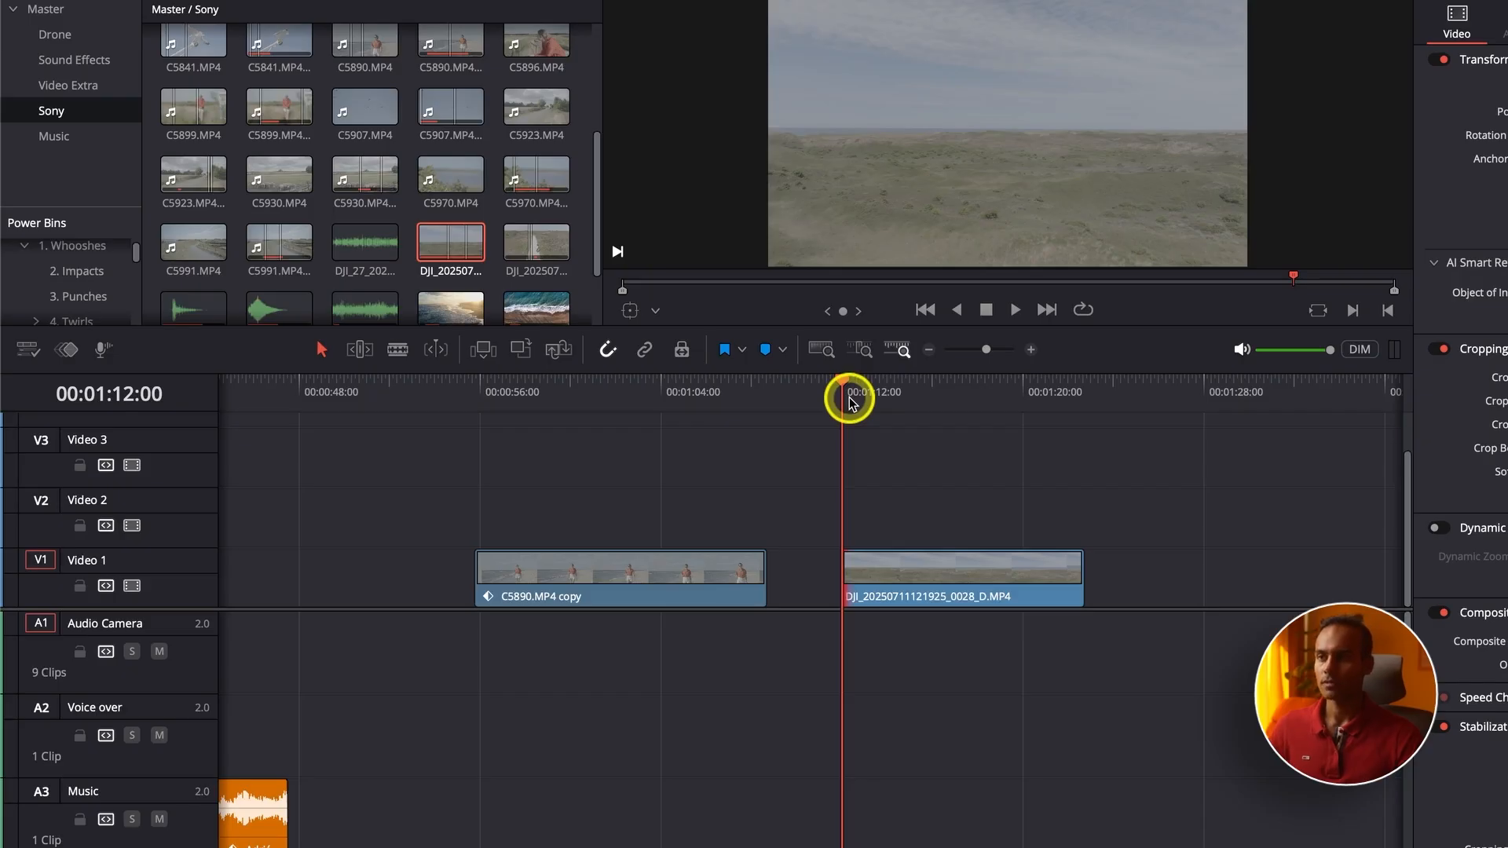
mouse_move(851, 401)
left_mouse_down()
mouse_move(893, 380)
mouse_move(1083, 384)
mouse_move(877, 409)
left_mouse_up()
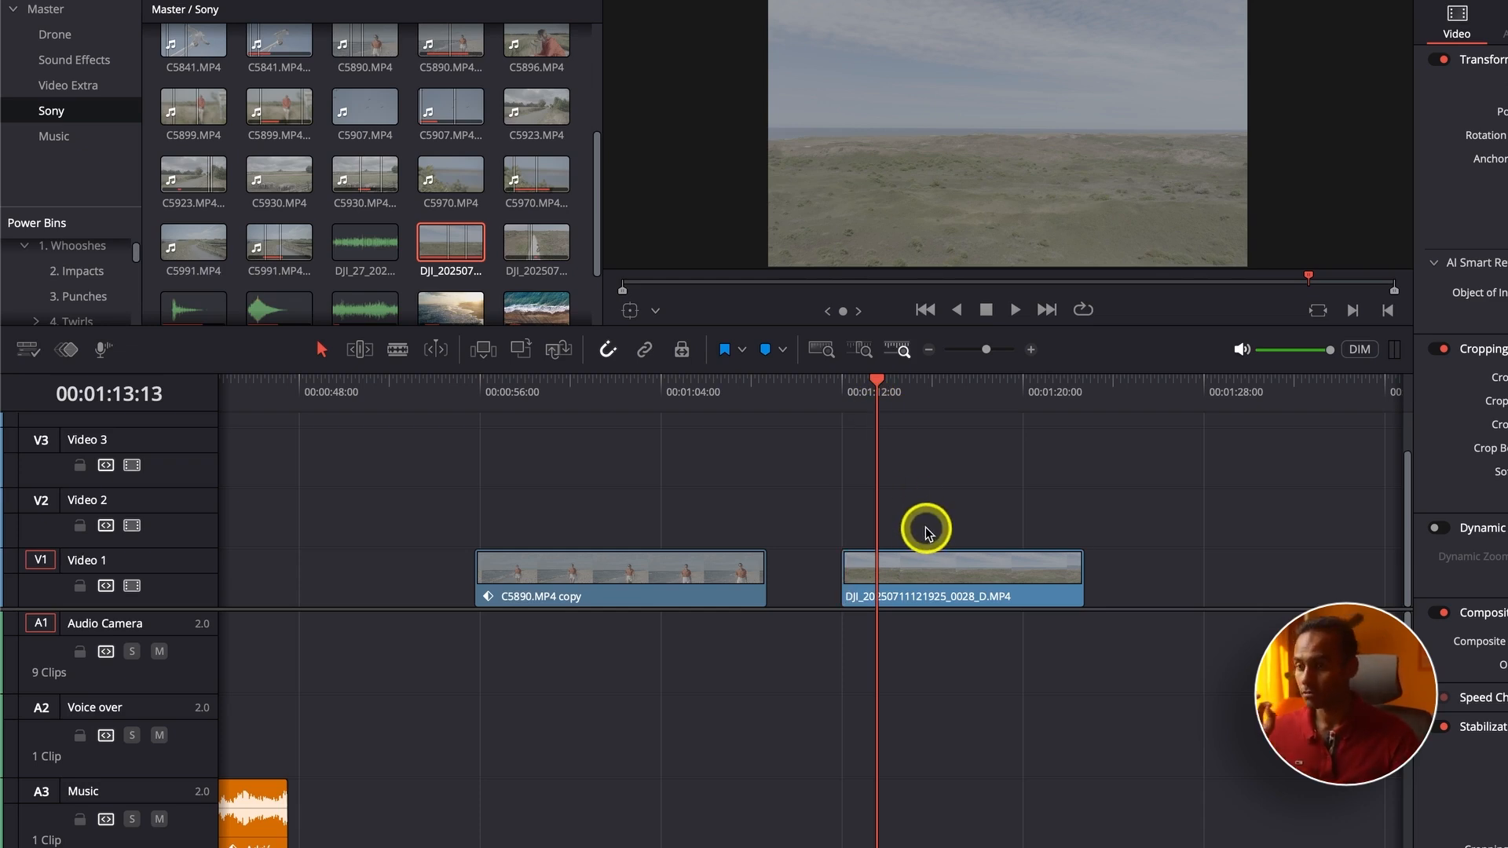
Display the retime controls on the DJI clip on Video 1, with the playhead at 00:01:14:10.
left_click(923, 563)
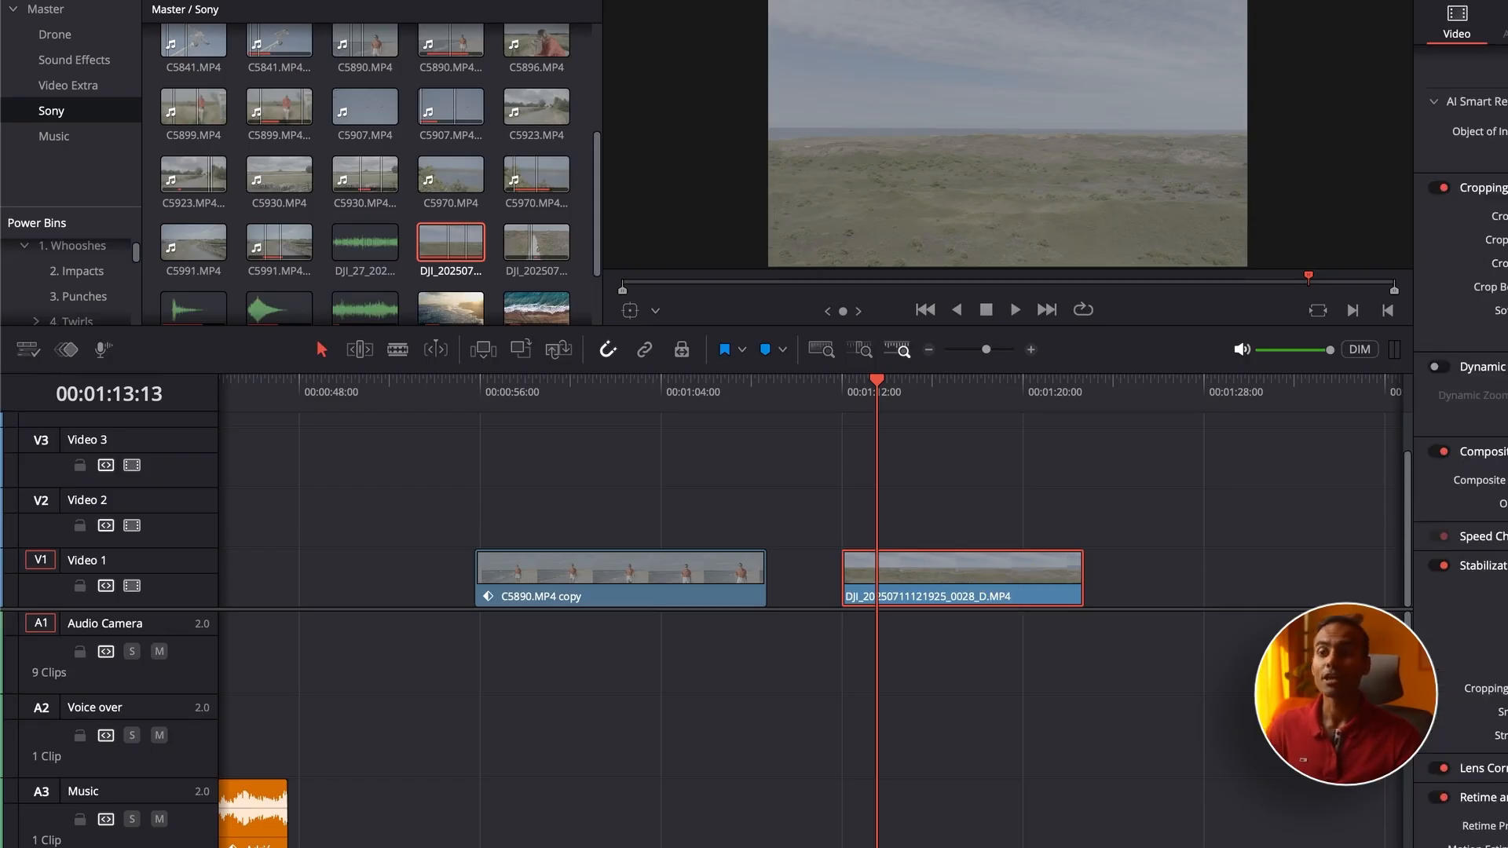
left_click(841, 404)
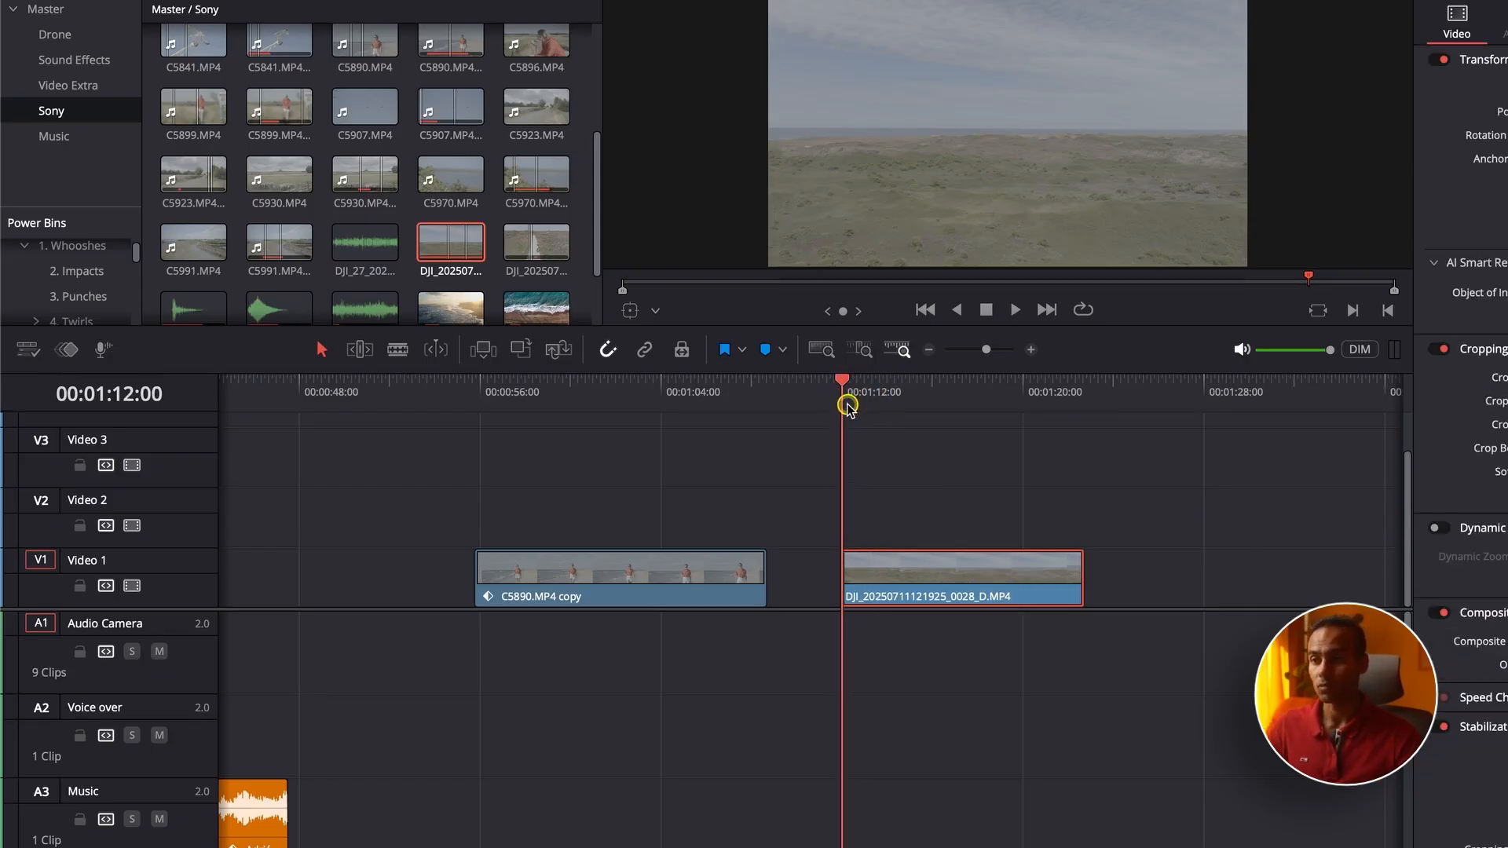
left_click_drag(846, 406, 896, 424)
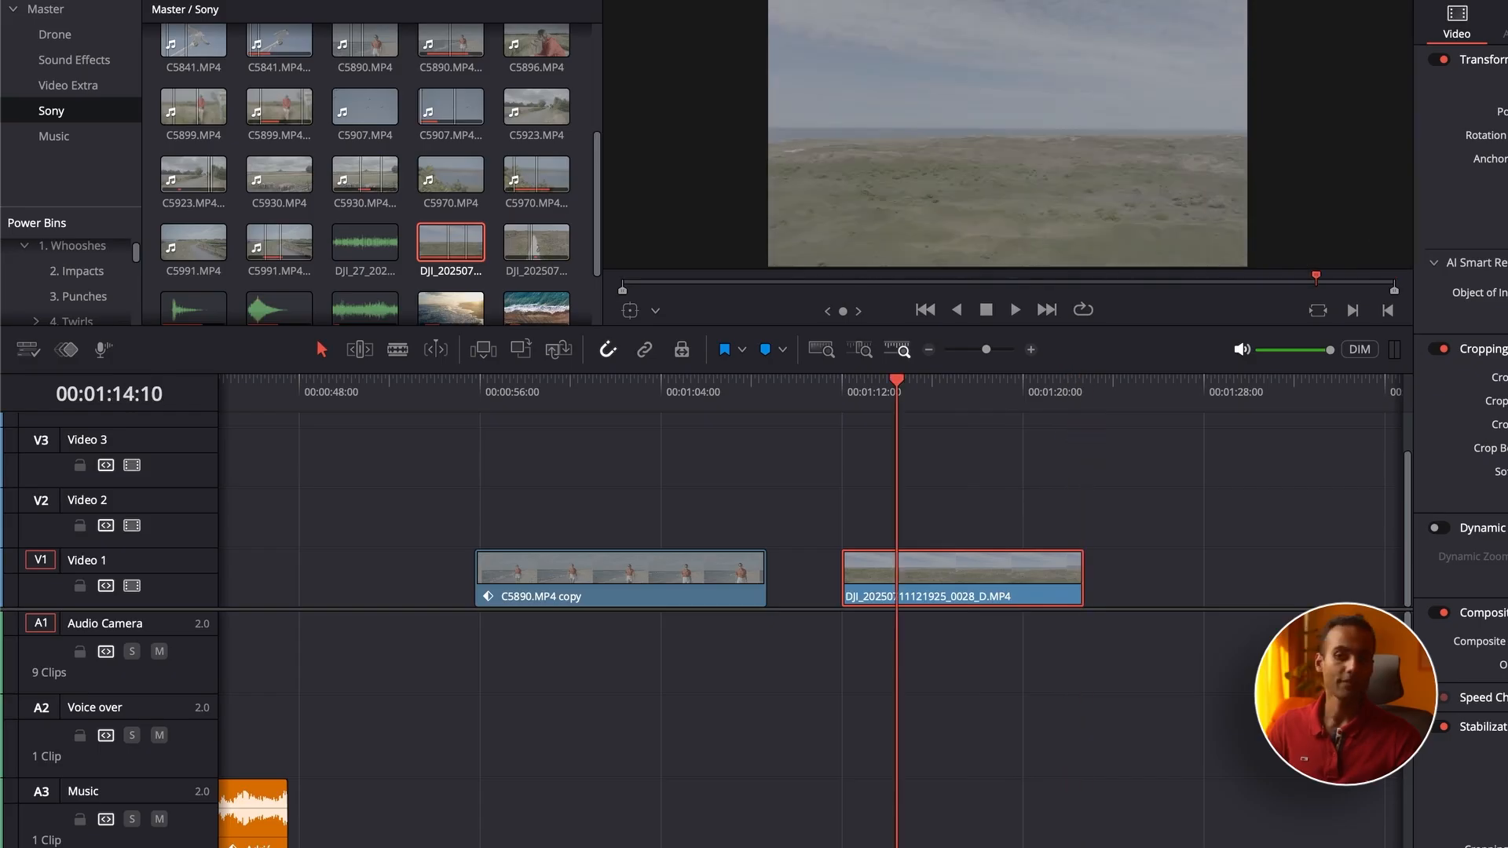
right_click(966, 573)
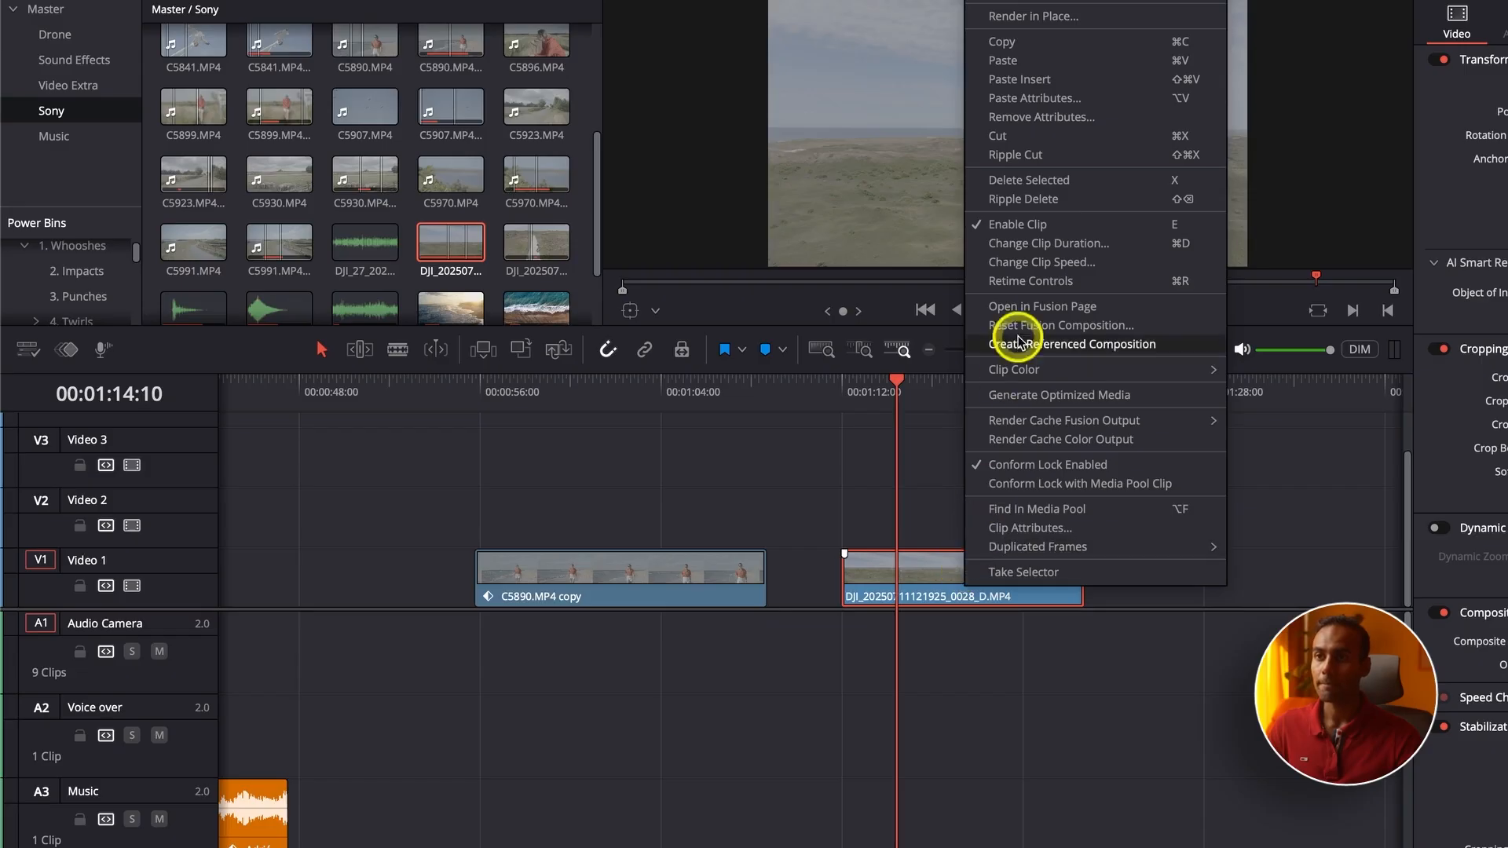
left_click(1018, 282)
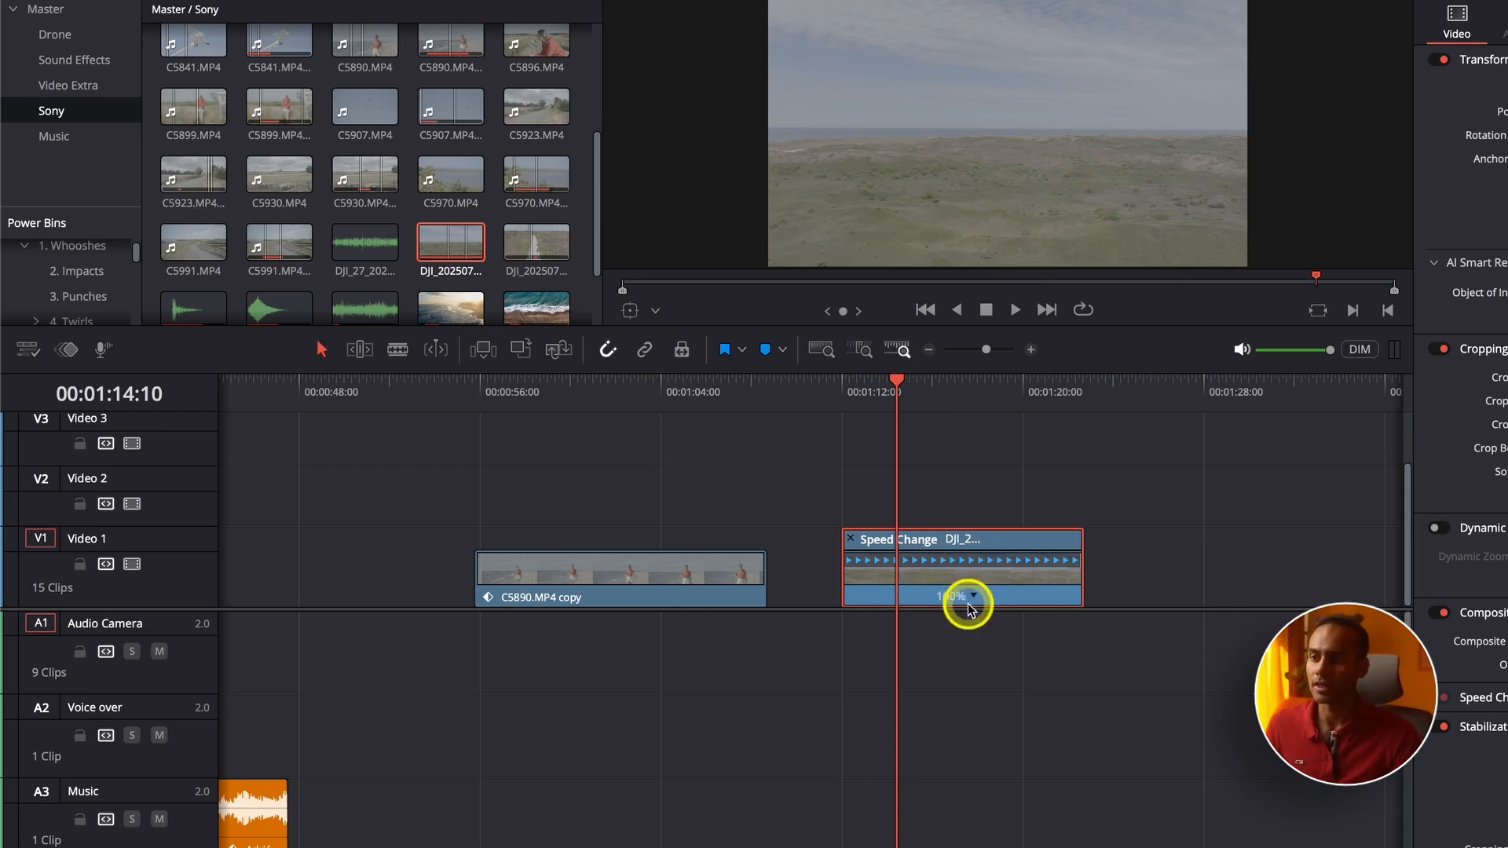
Add a speed point to the DJI clip at 00:01:14:12.
scroll(981, 601, "up", 2)
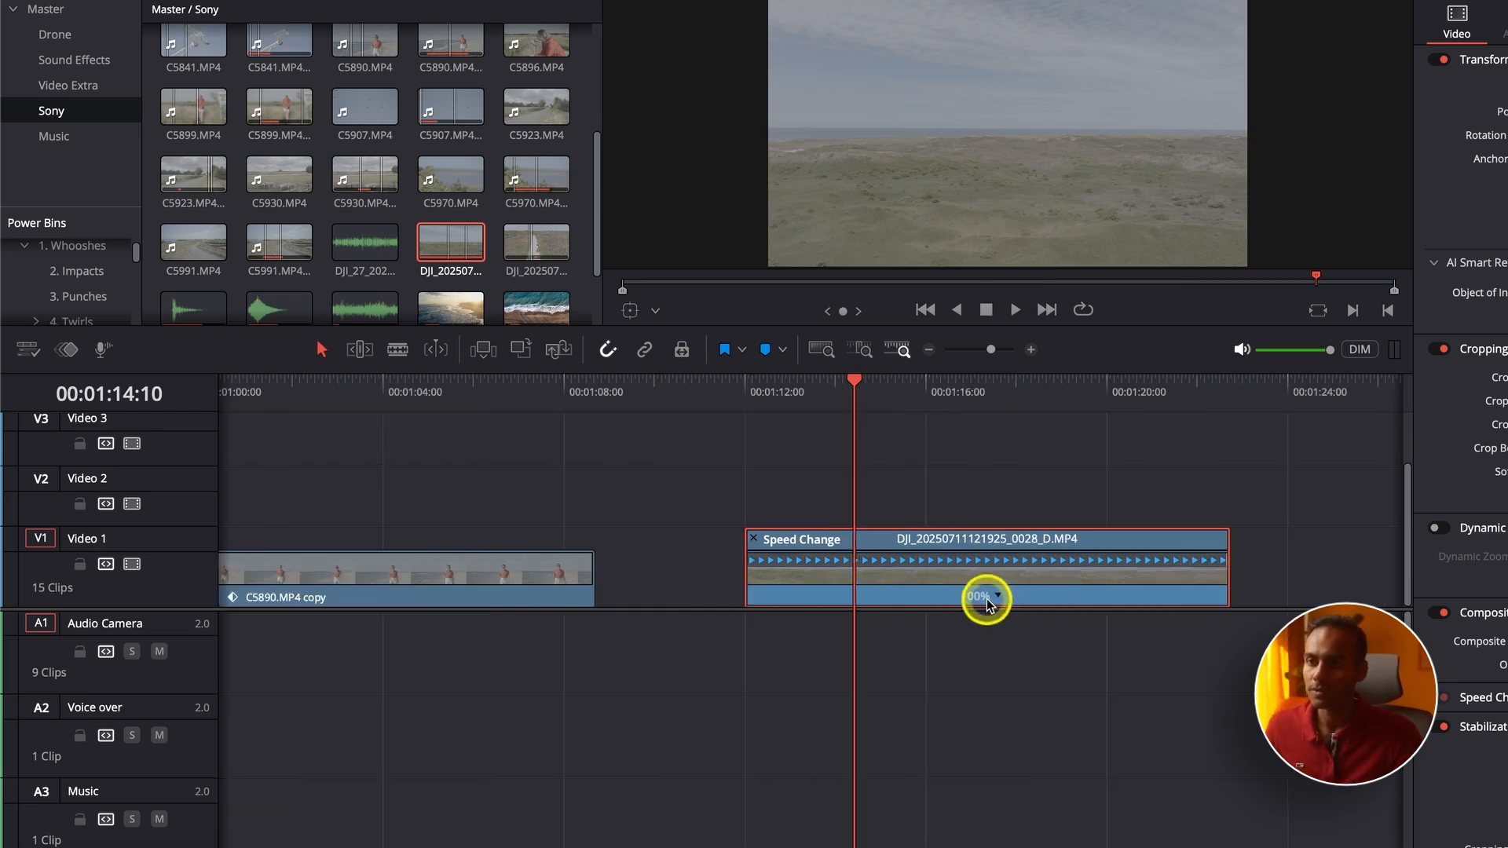
left_click_drag(752, 405, 857, 408)
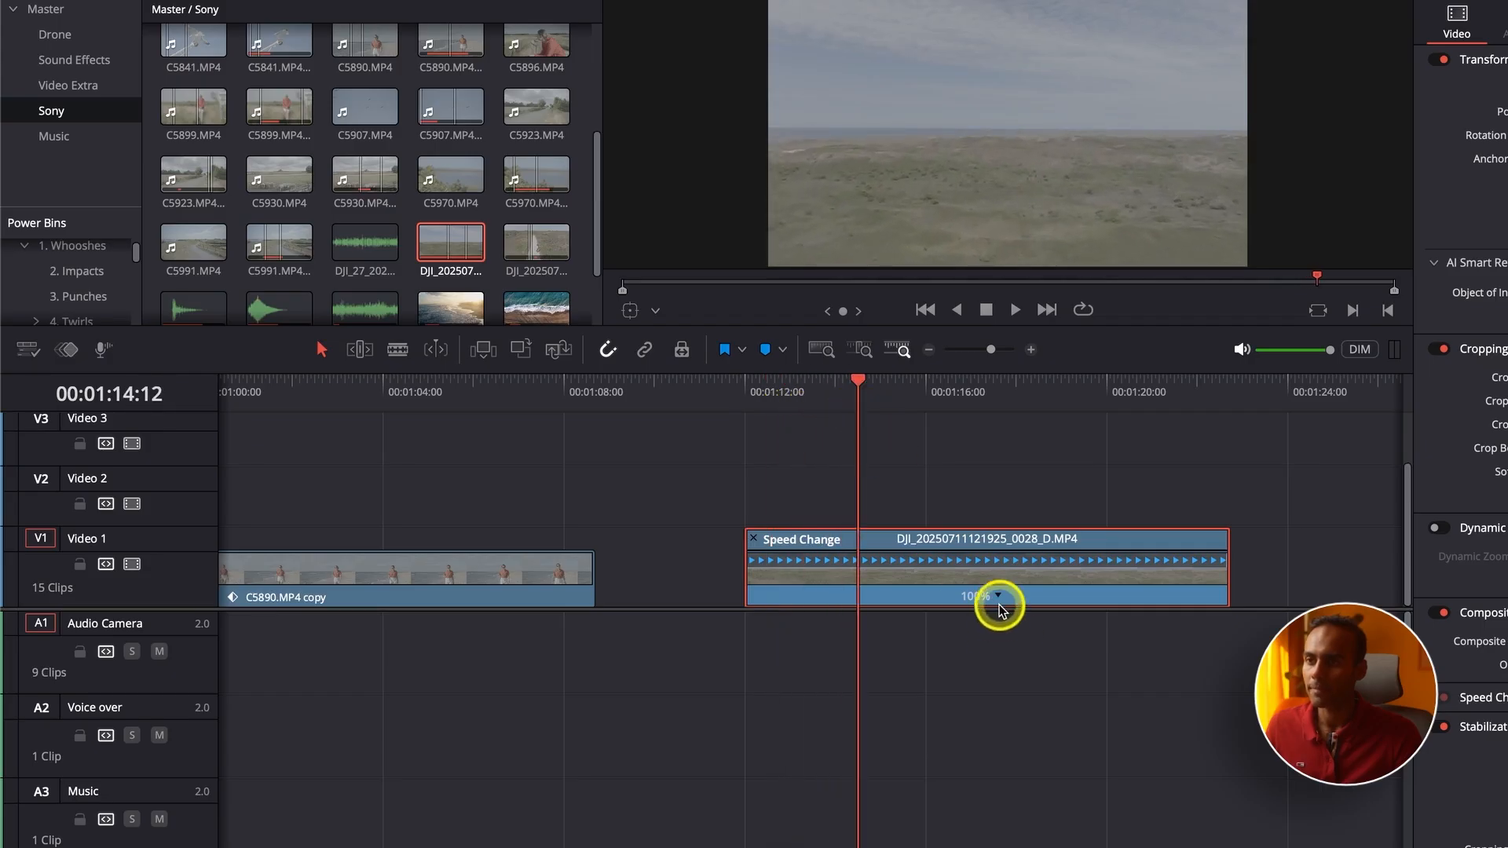
left_click(998, 597)
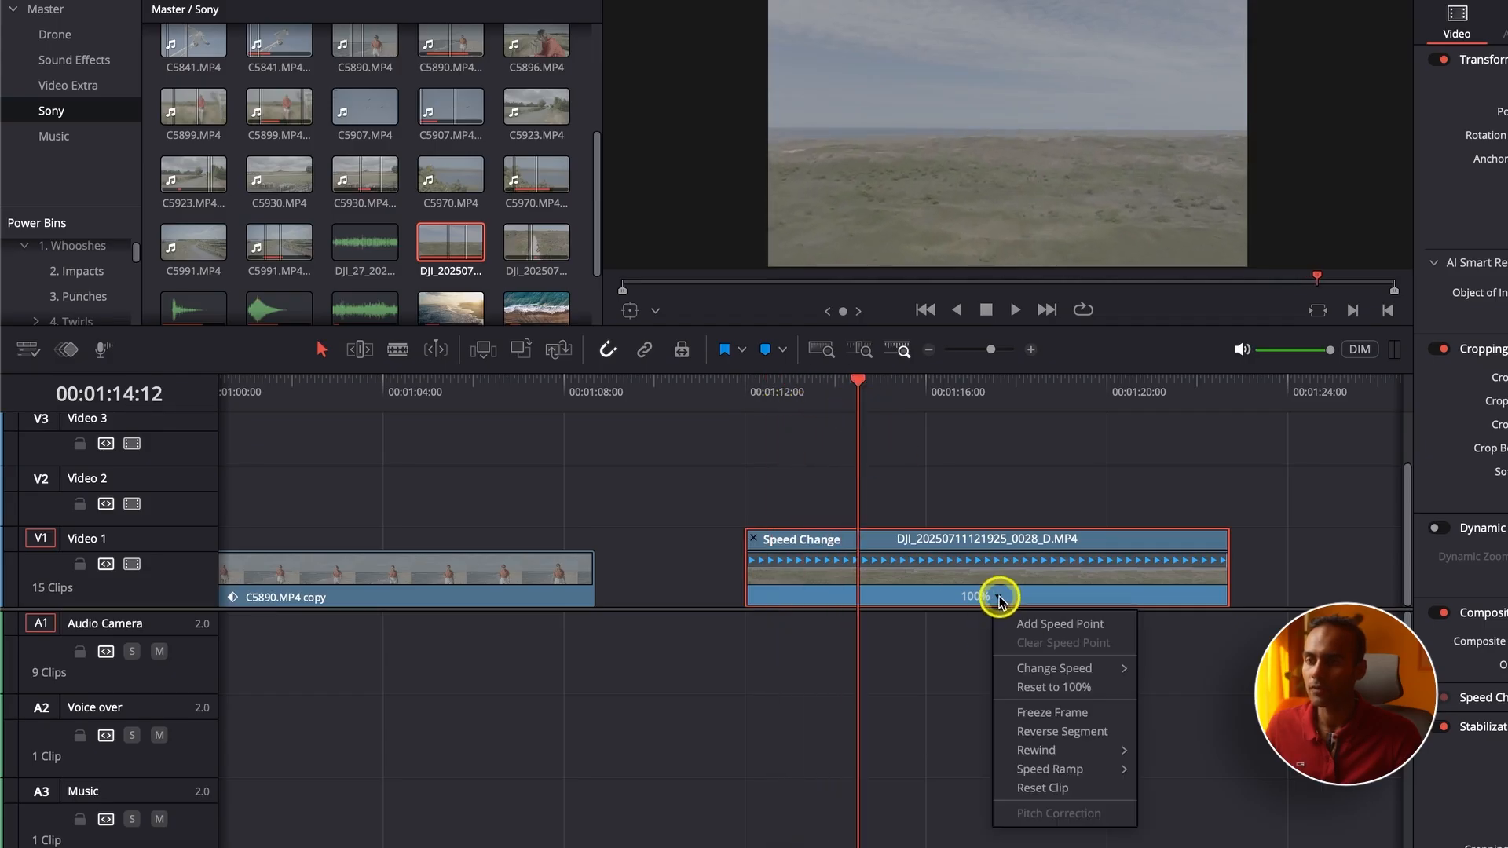
left_click(1027, 628)
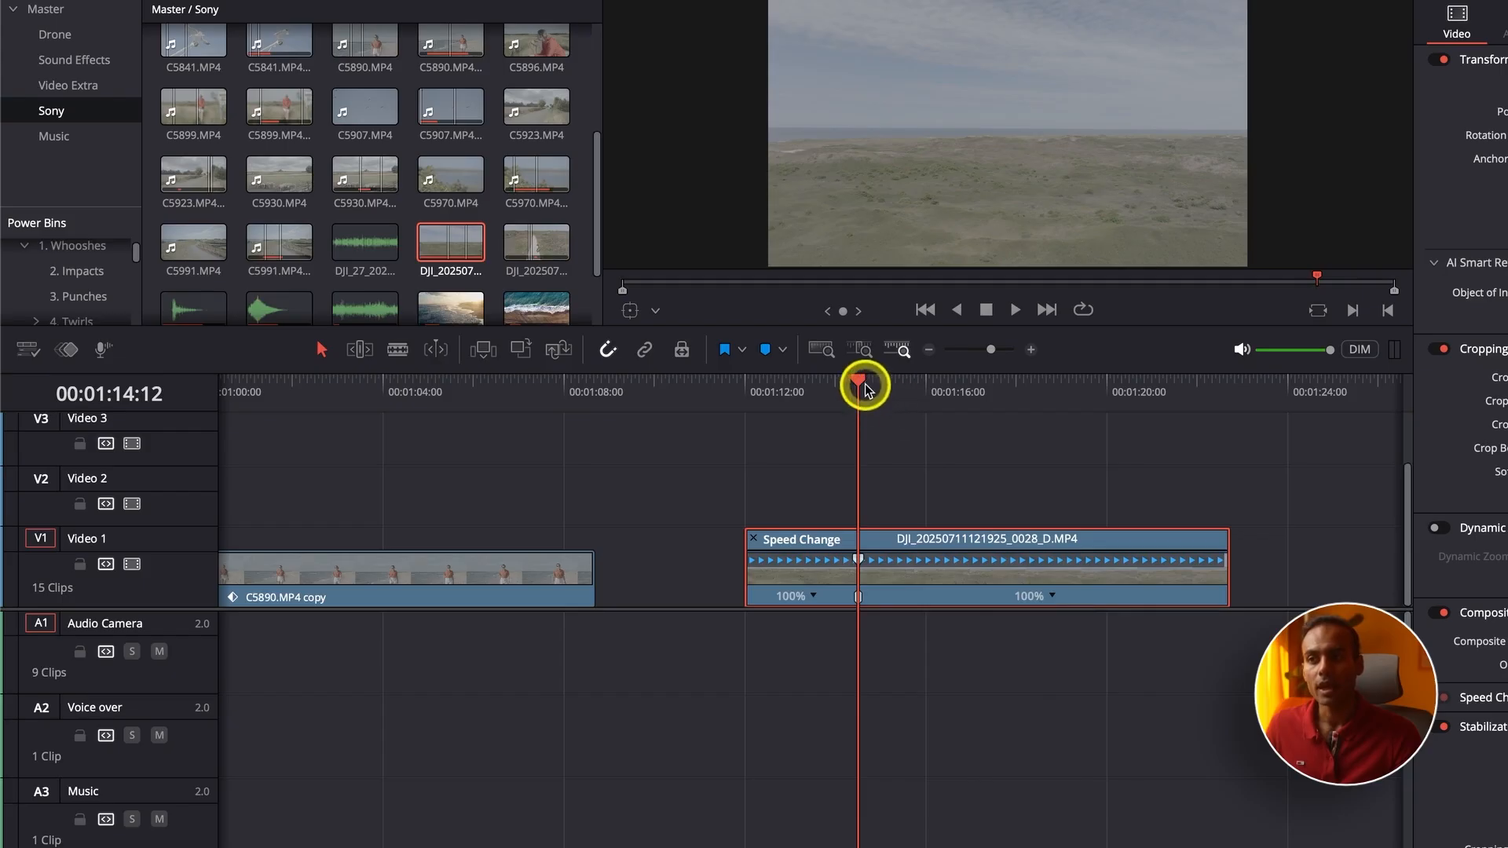
Add a second speed point near the end of the DJI clip, at 00:01:20:16.
left_click_drag(865, 380, 1137, 413)
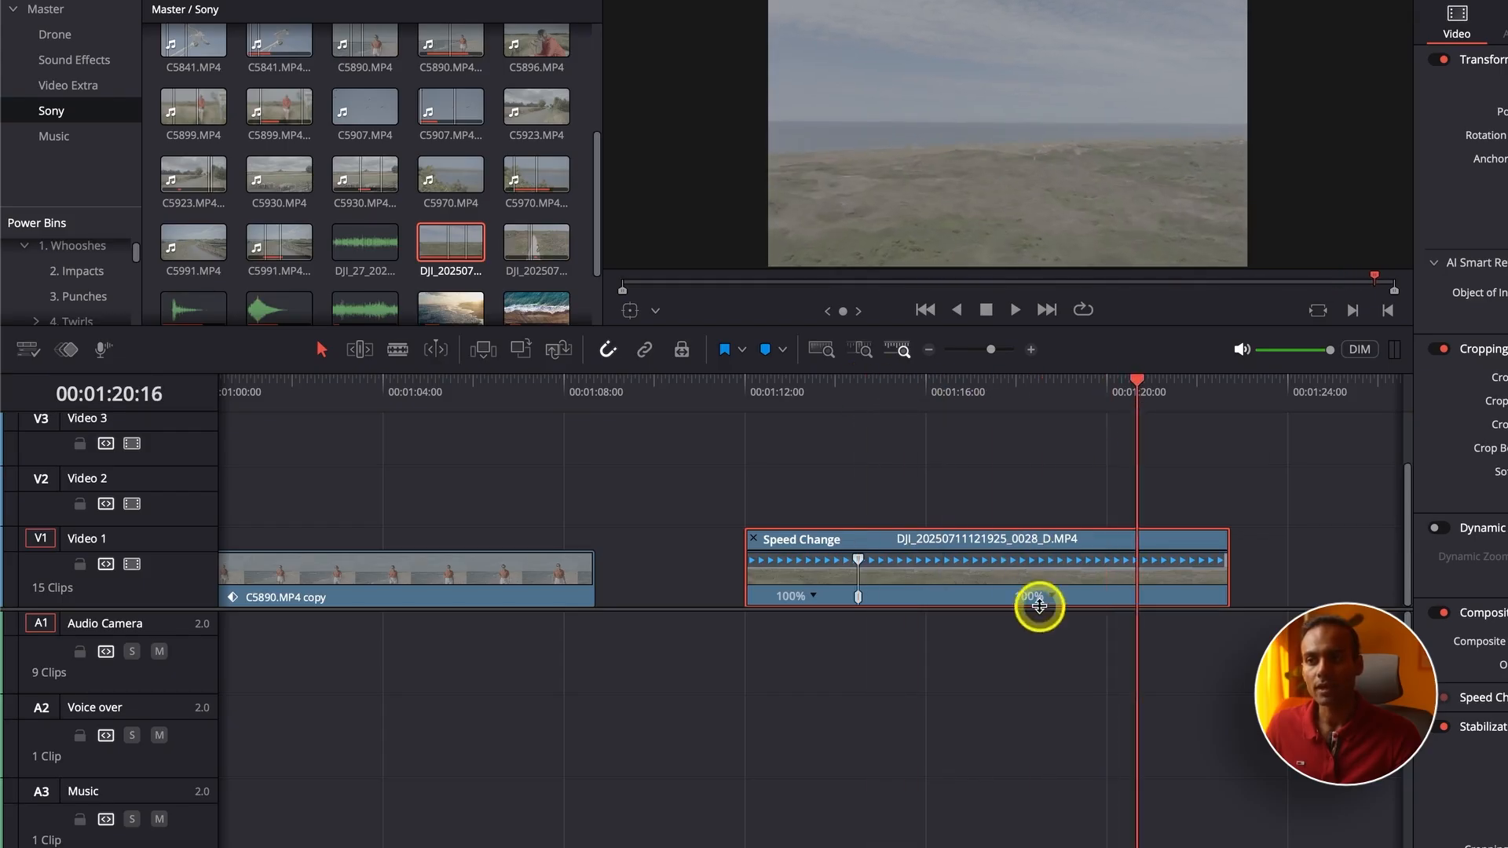
left_click(1052, 599)
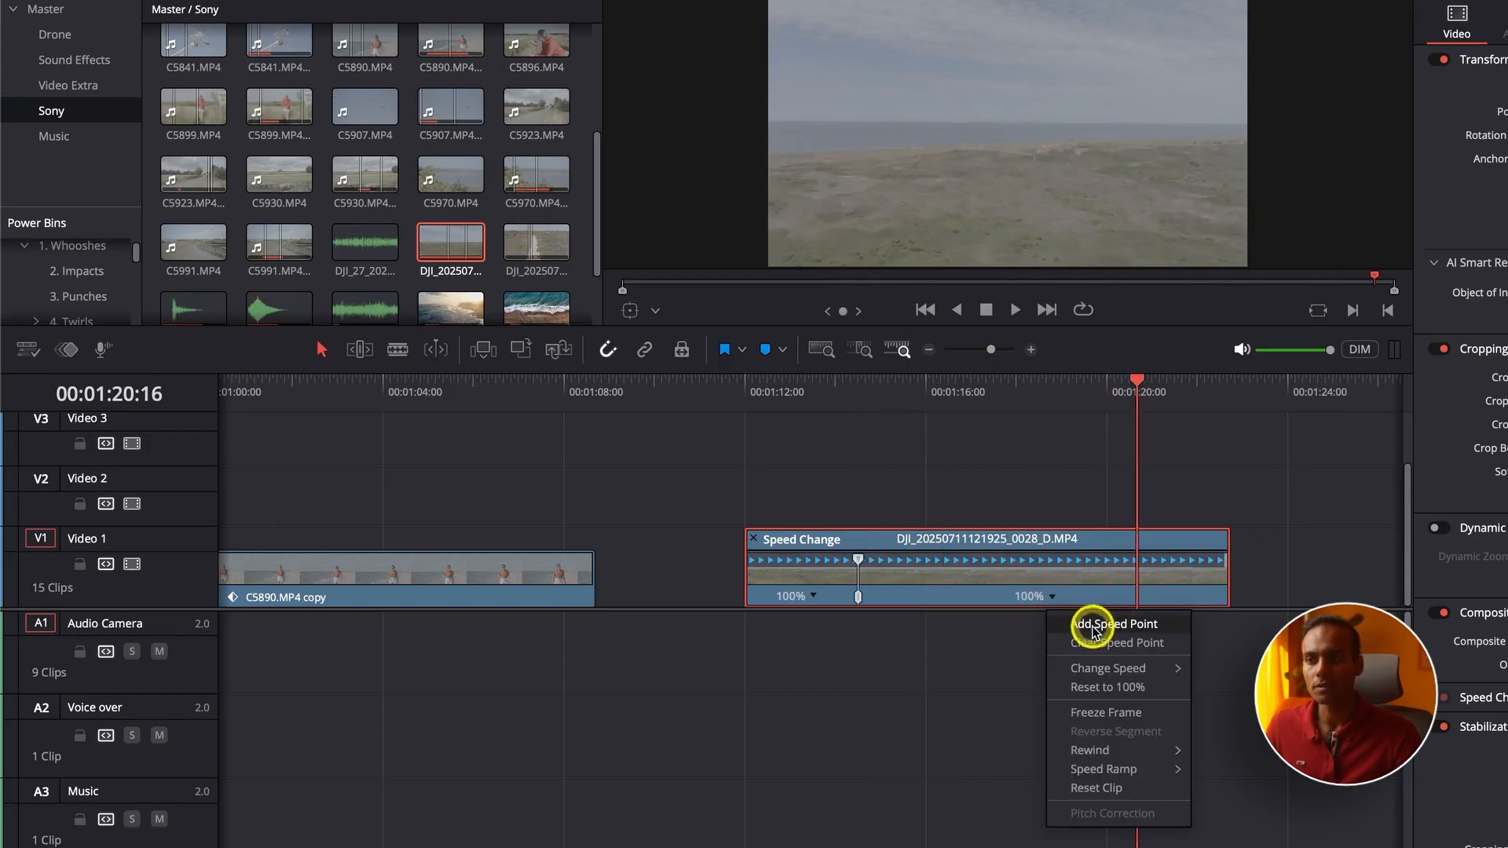
left_click(1092, 624)
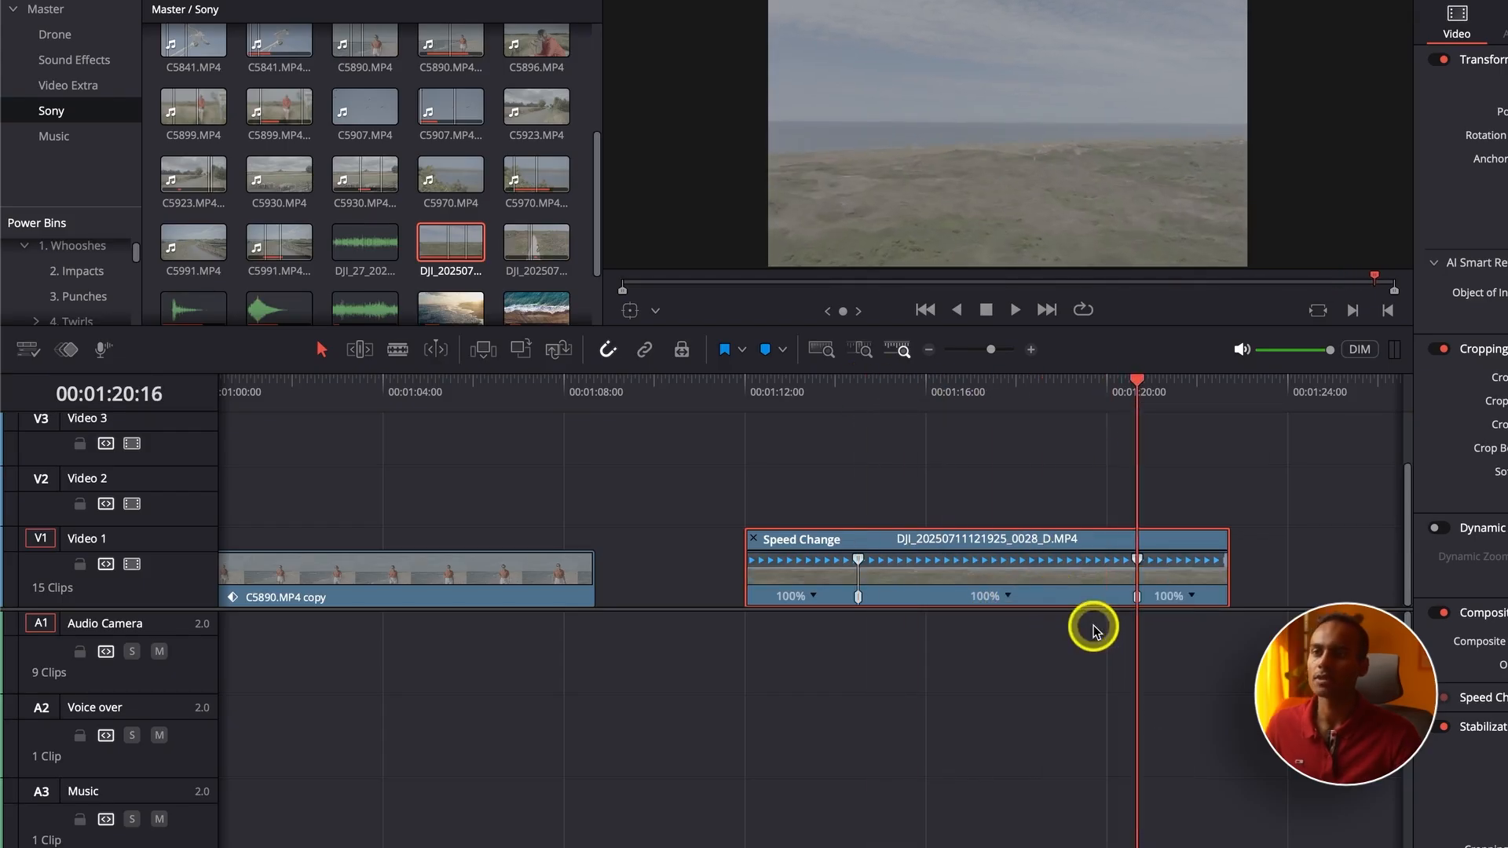
Change the speed of the segment between the DJI clip's two speed points to 800%.
left_click(1010, 596)
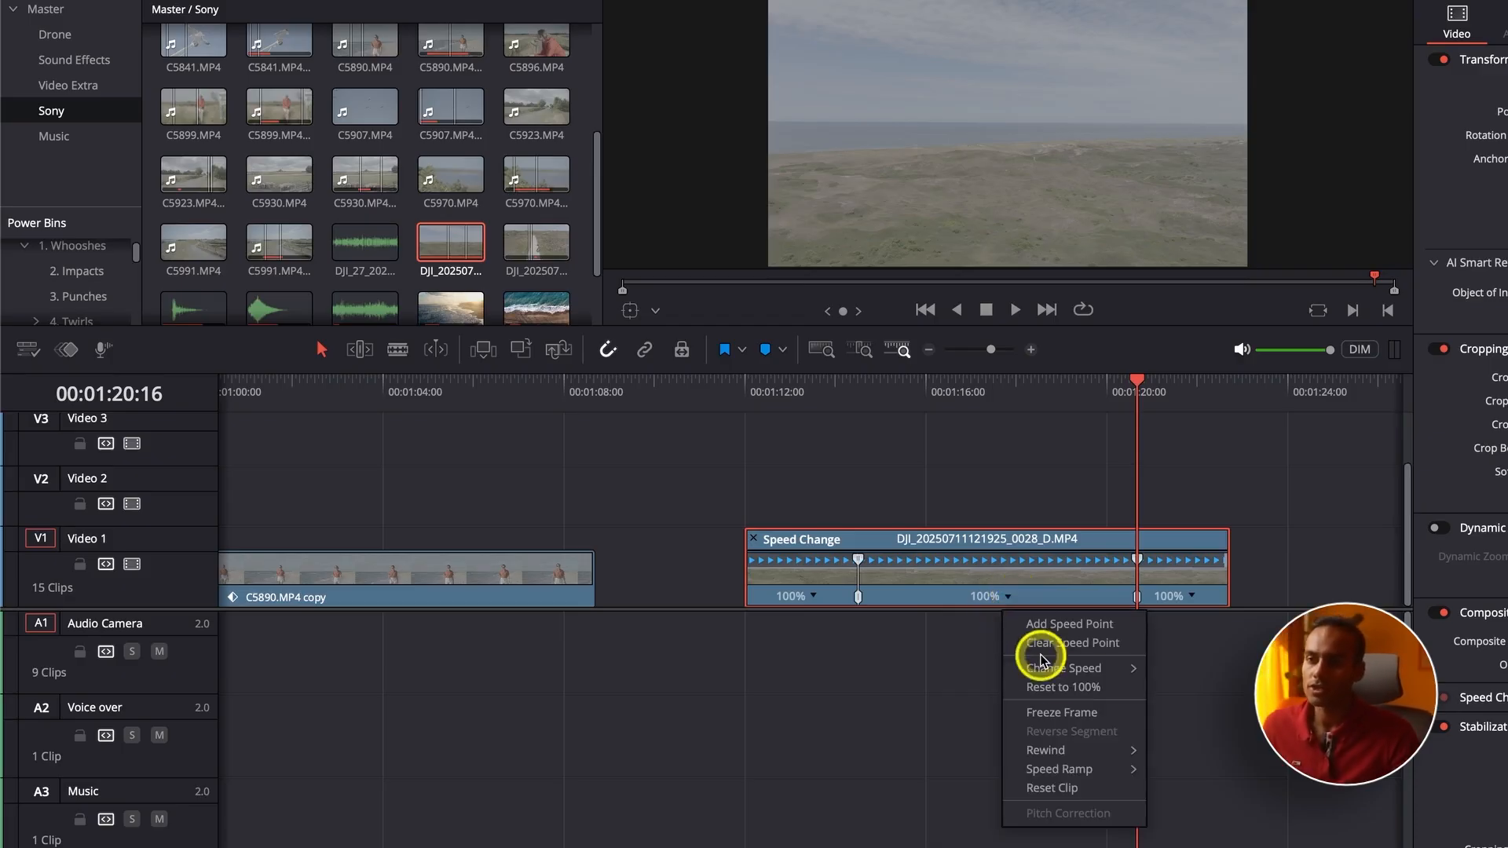
mouse_move(1068, 674)
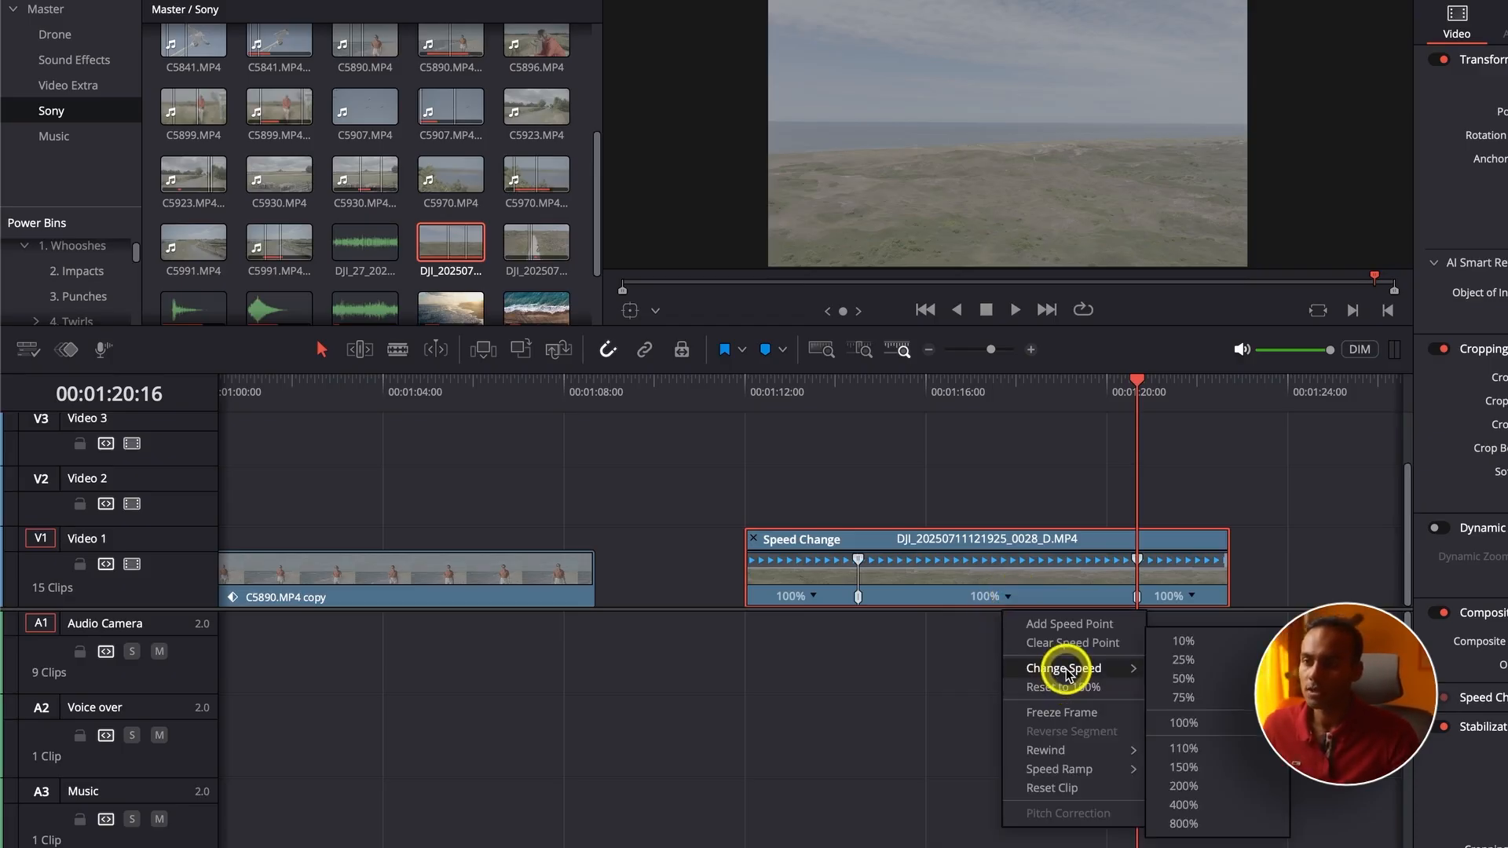
left_click(1202, 825)
Play the DJI clip repeatedly from before its first speed point to review the 800% speed change.
left_click(831, 411)
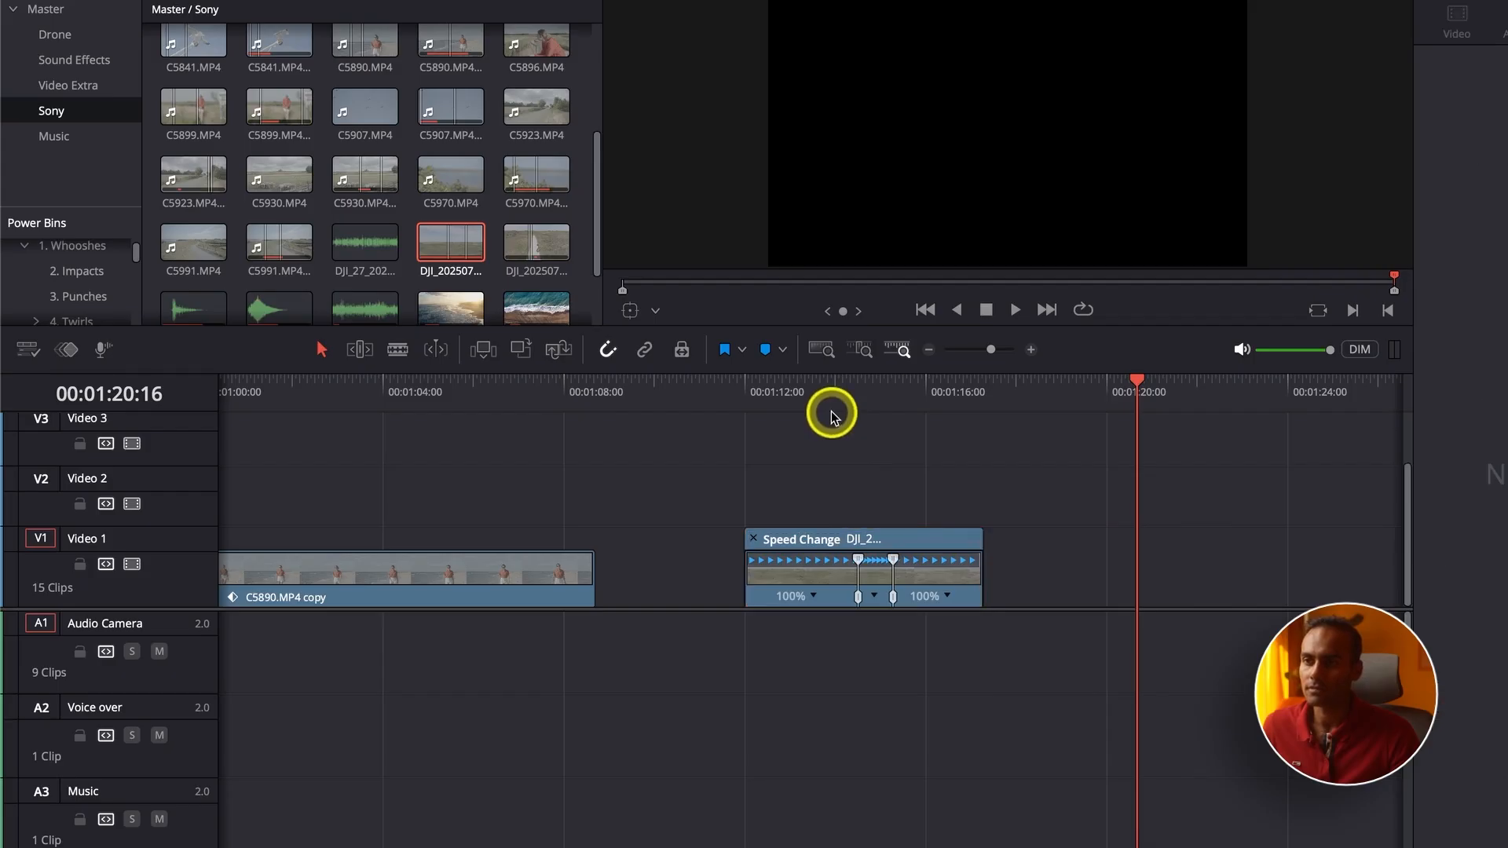
scroll(864, 463, "up", 2)
scroll(864, 464, "up", 2)
key("space")
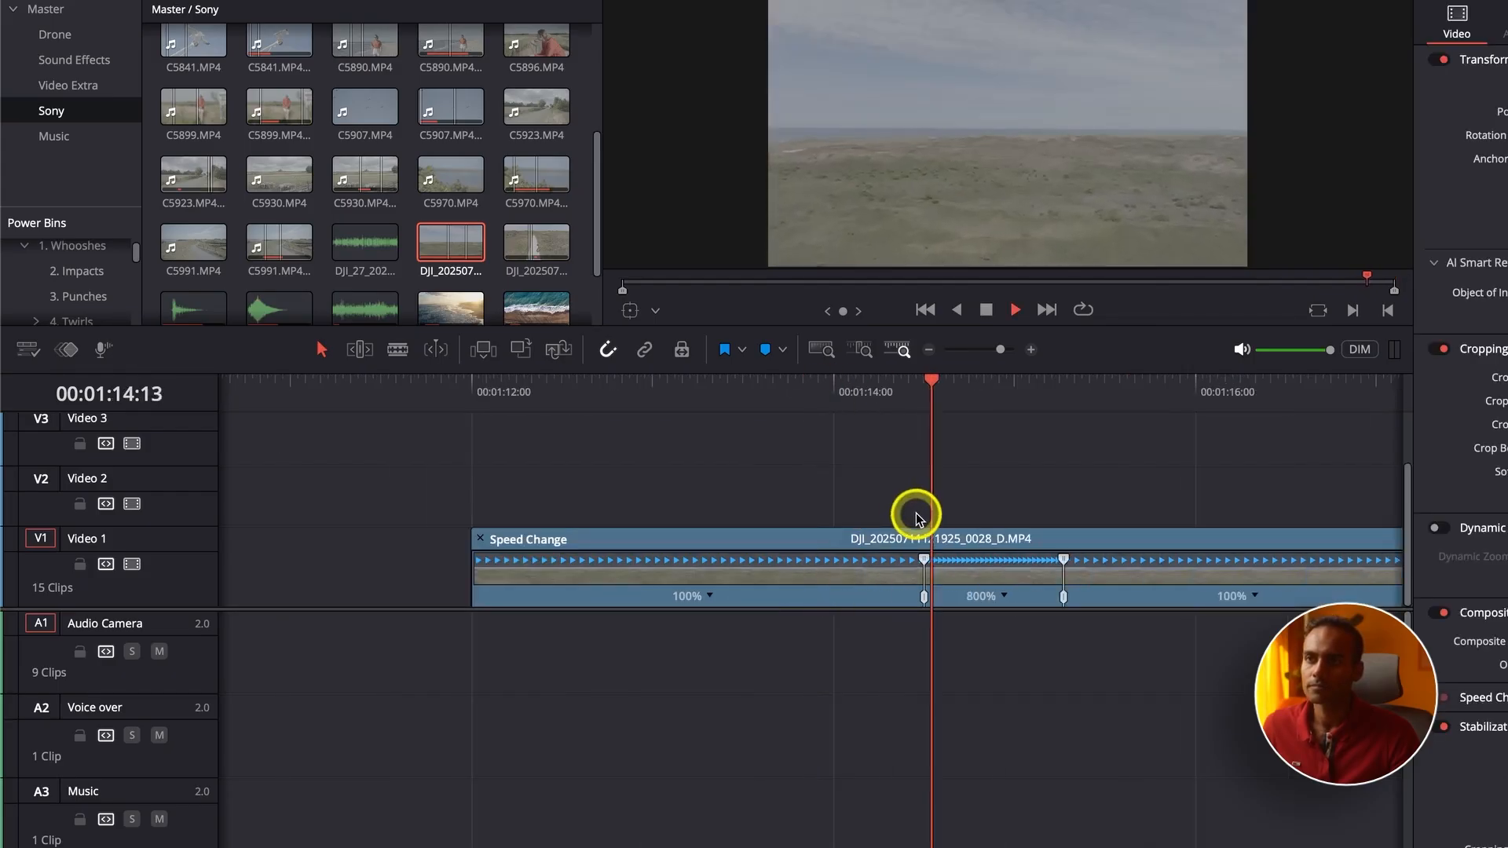
left_click(737, 387)
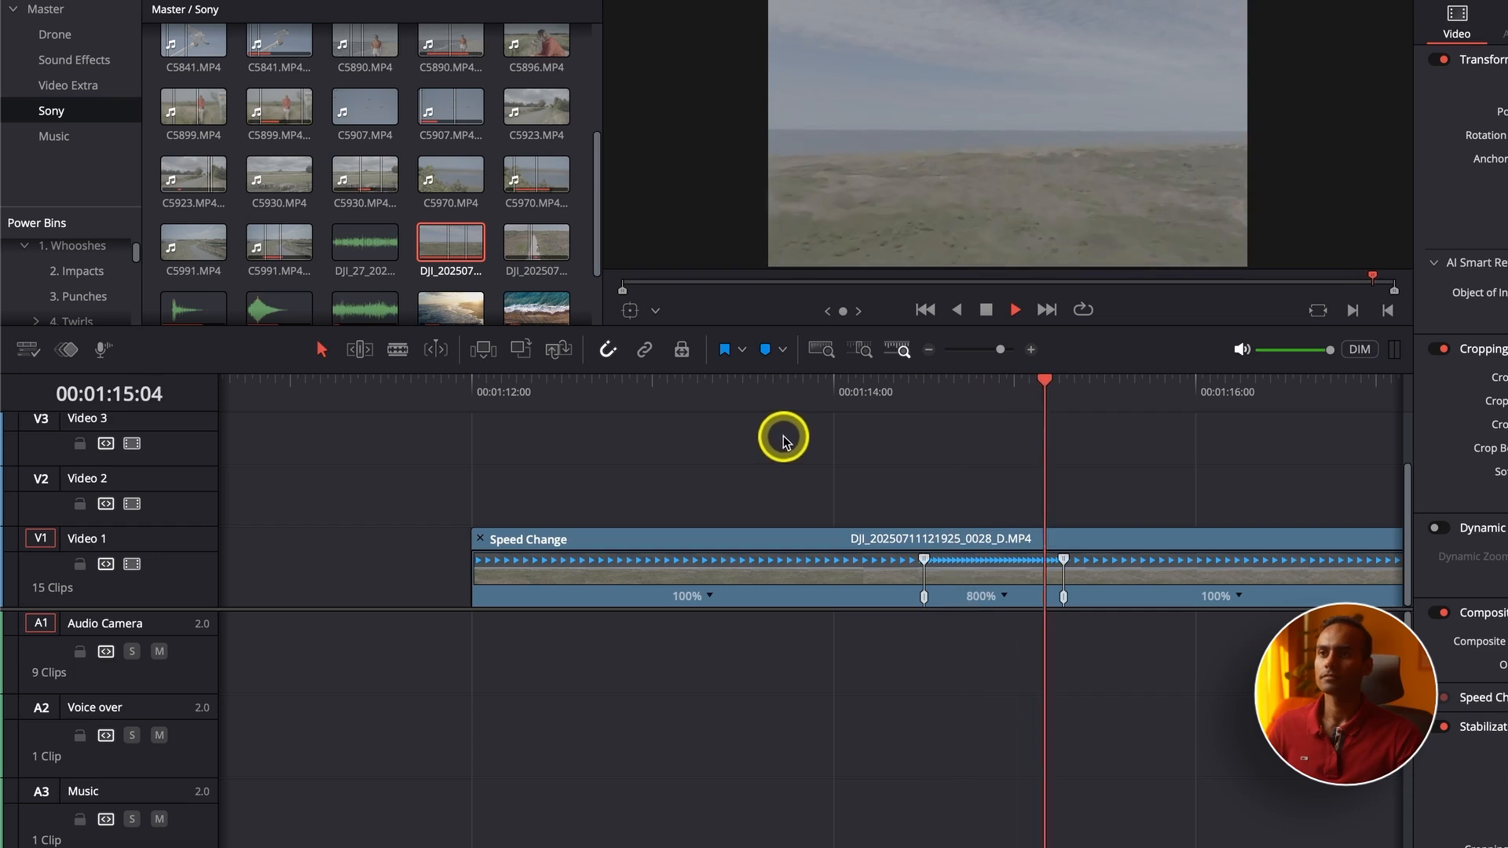
left_click(760, 401)
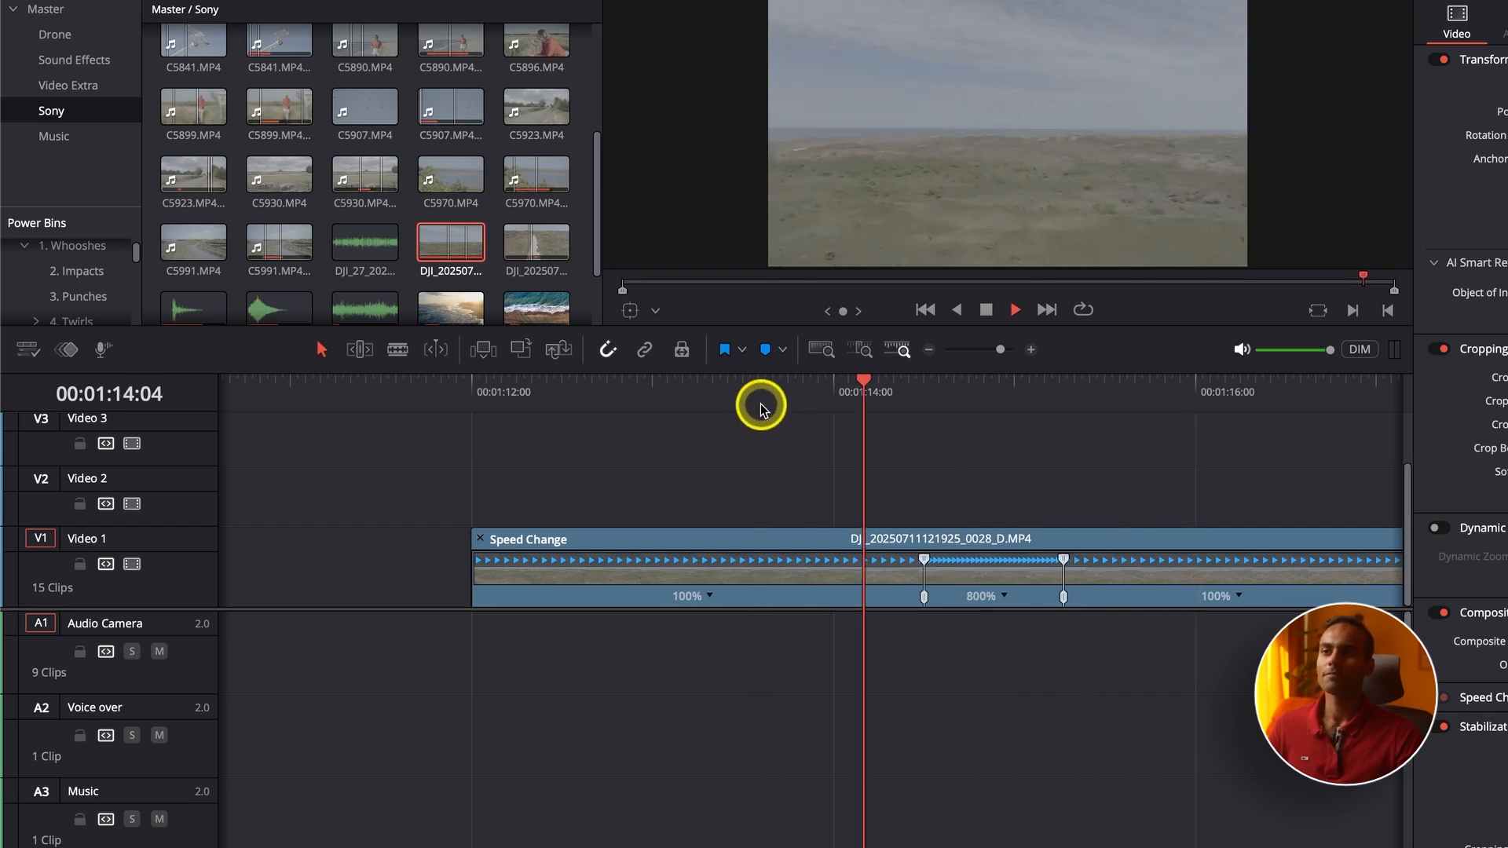
key("space")
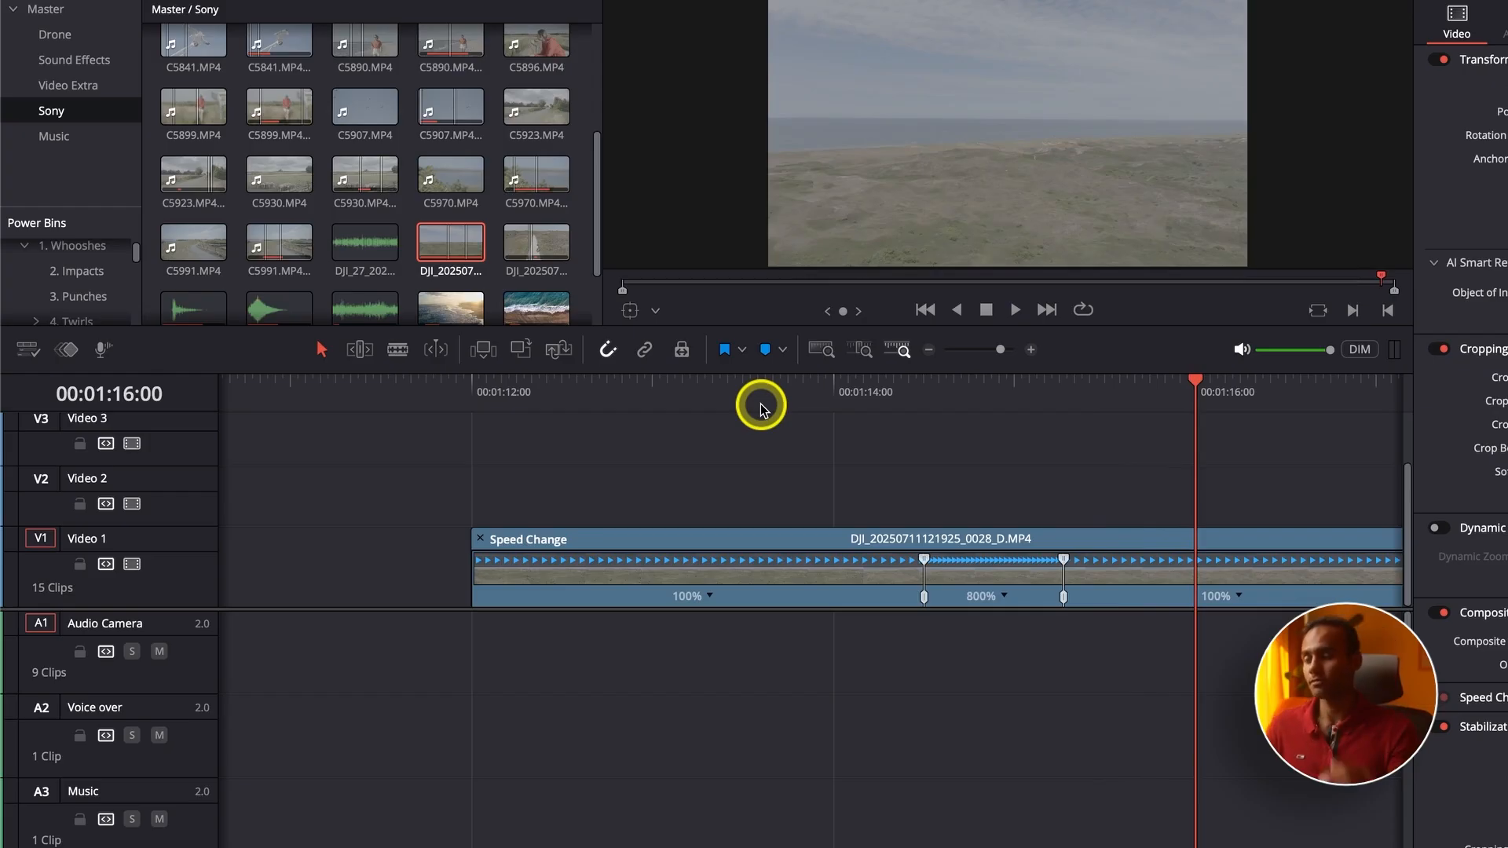
left_click(760, 401)
key("space")
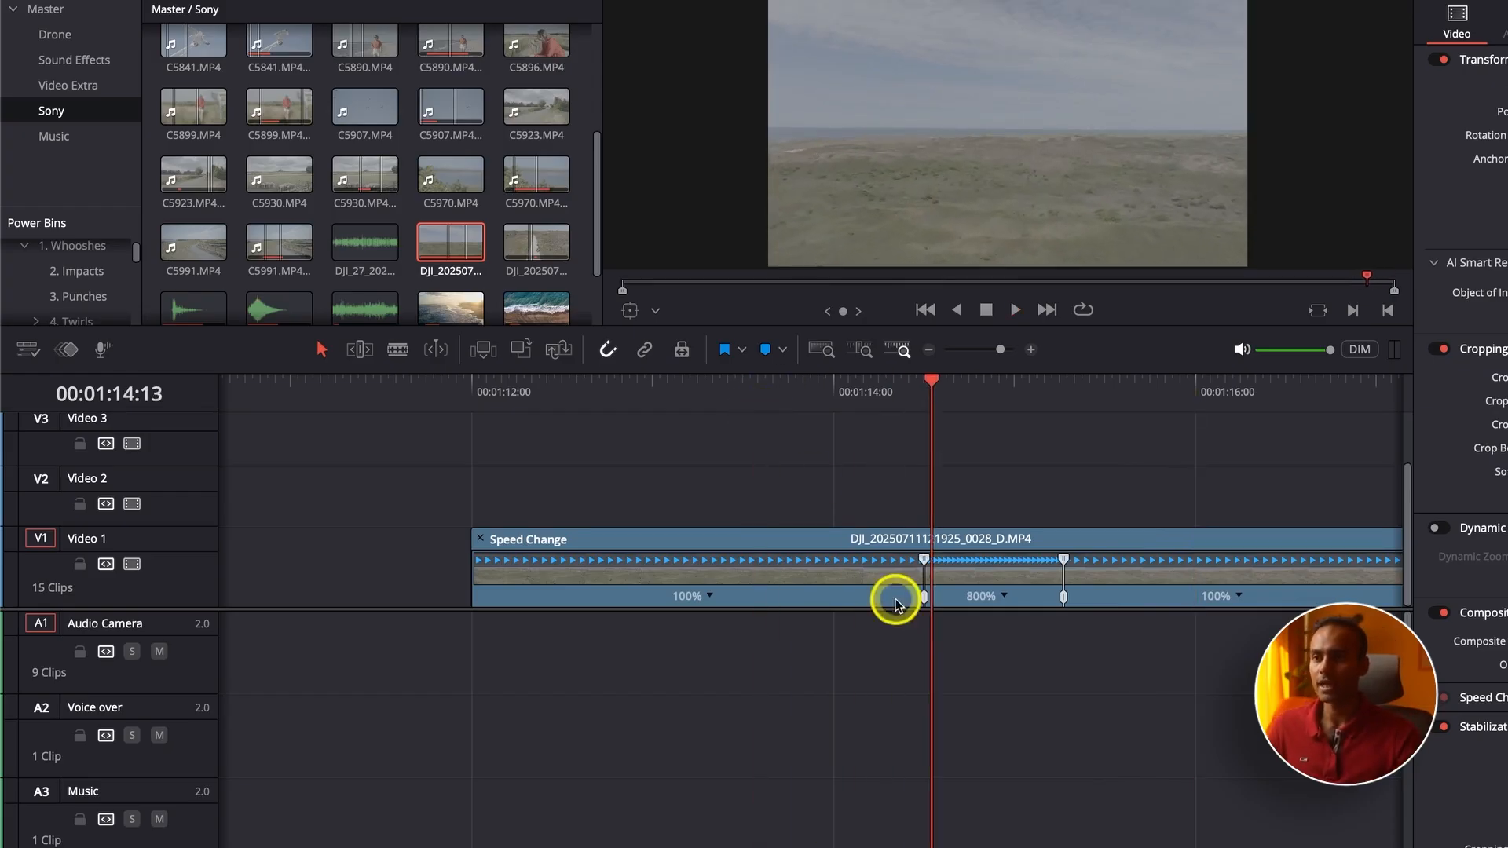
Move the 800% segment's speed points to about 00:01:13:04 and 00:01:14:05, and play back the adjusted speed change.
left_click_drag(919, 597, 683, 597)
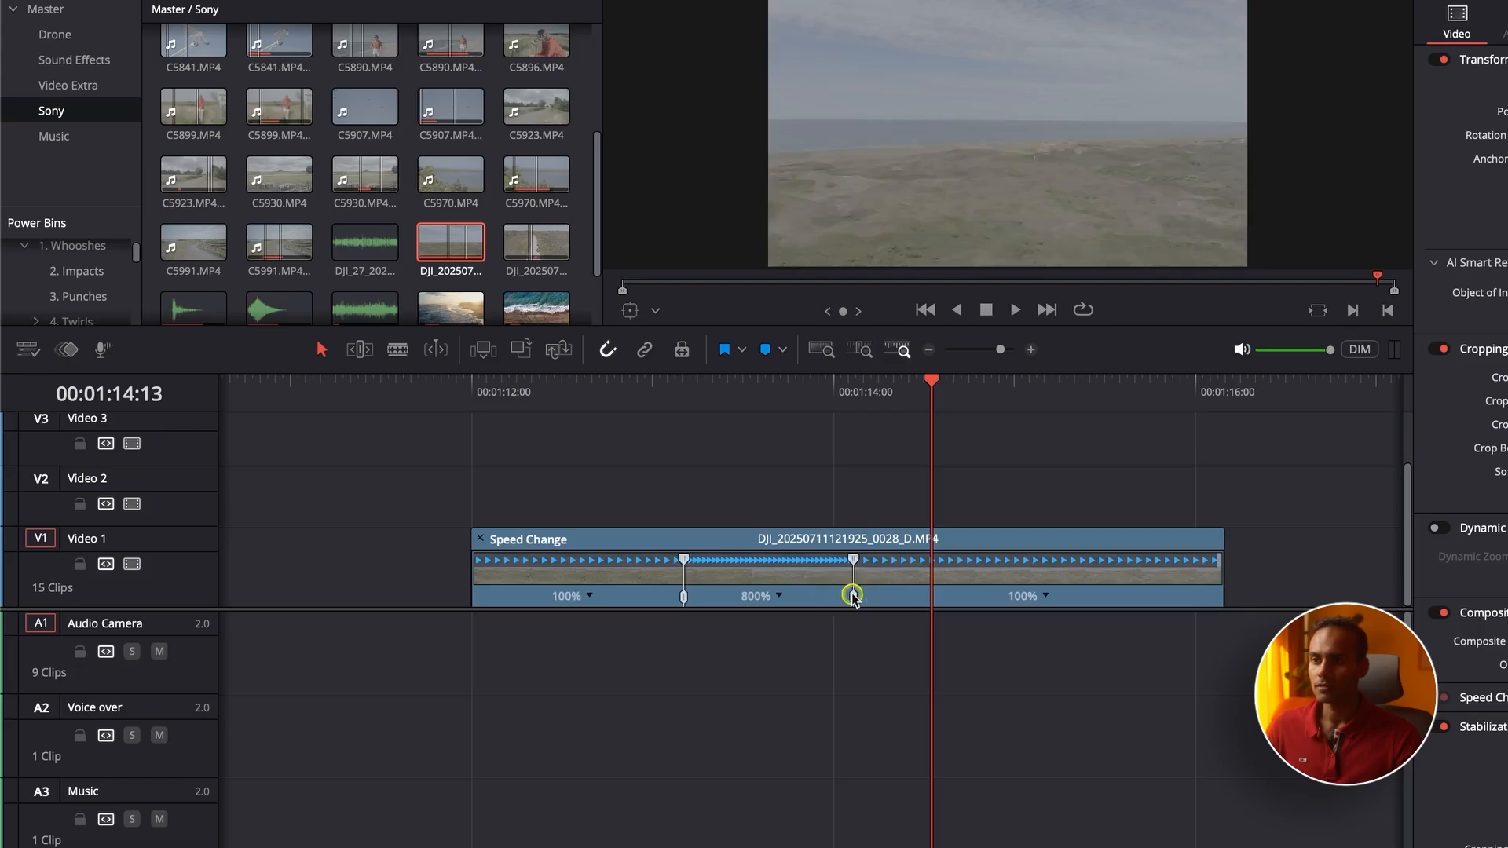
left_click_drag(853, 597, 872, 597)
left_click(637, 382)
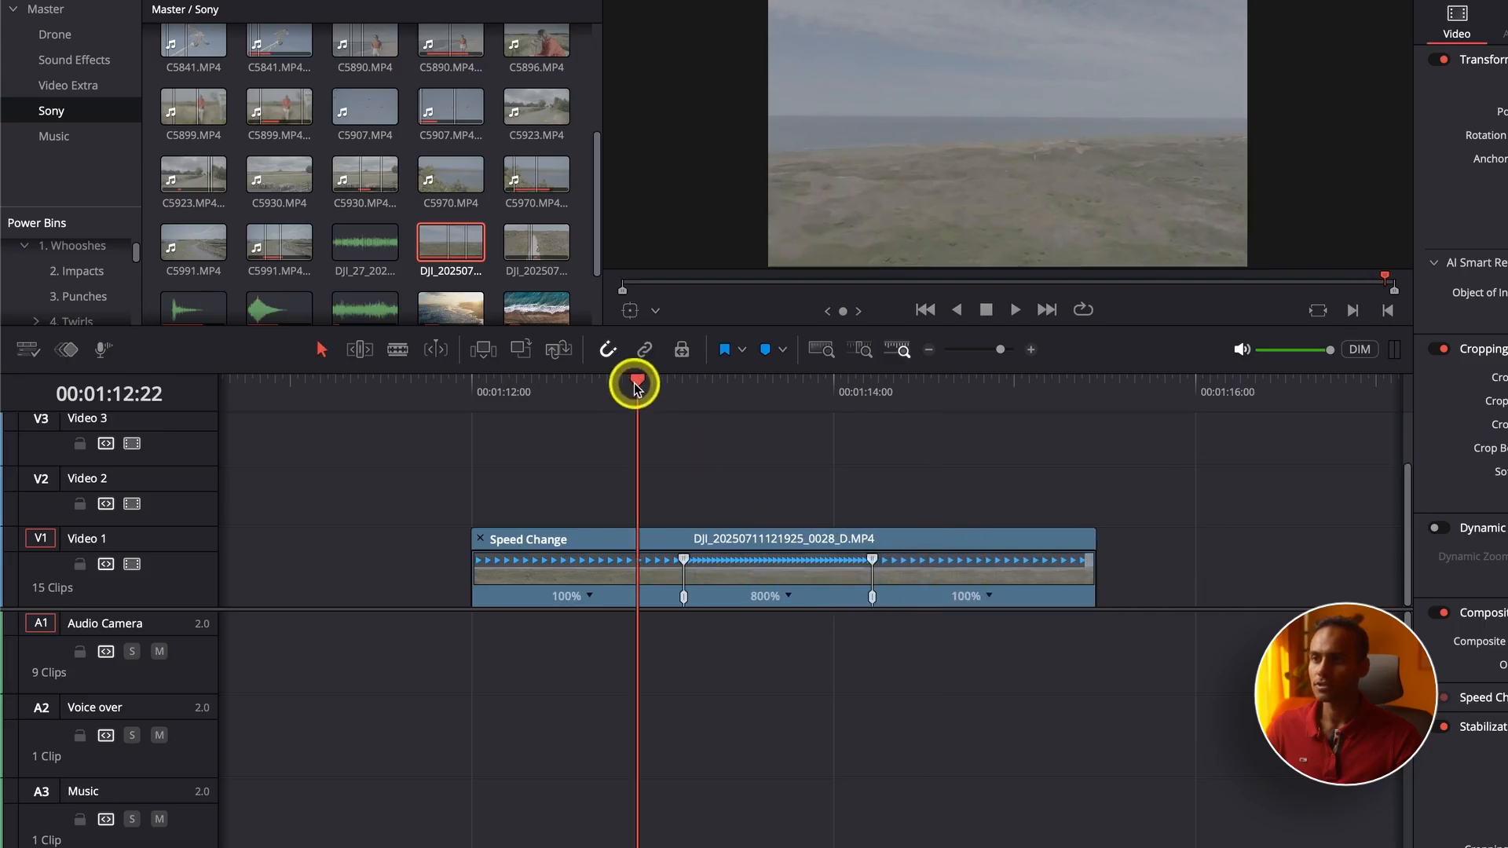
key("space")
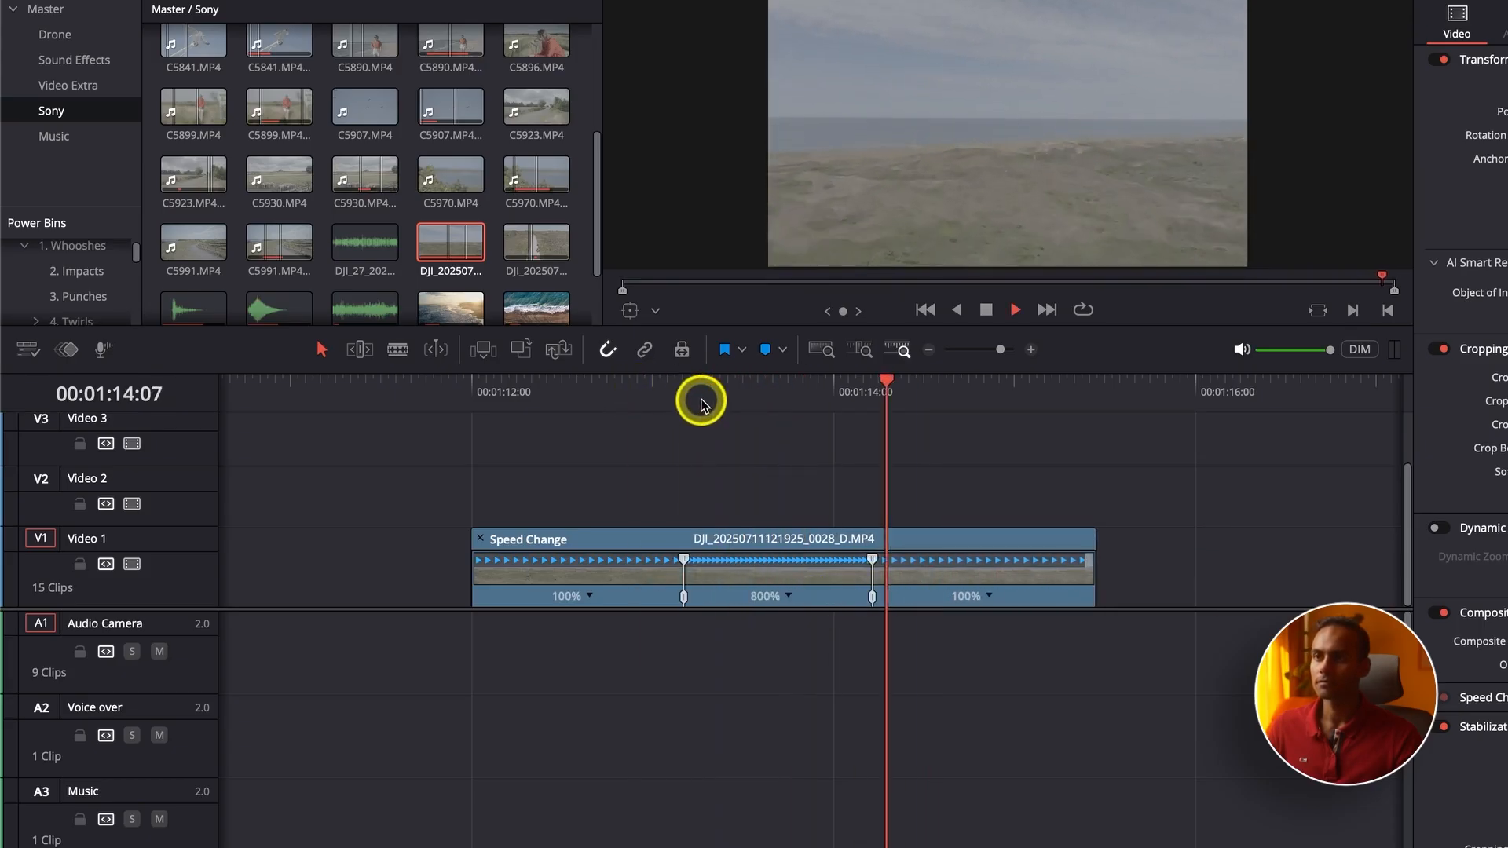
left_click(701, 392)
key("ctrl+minus")
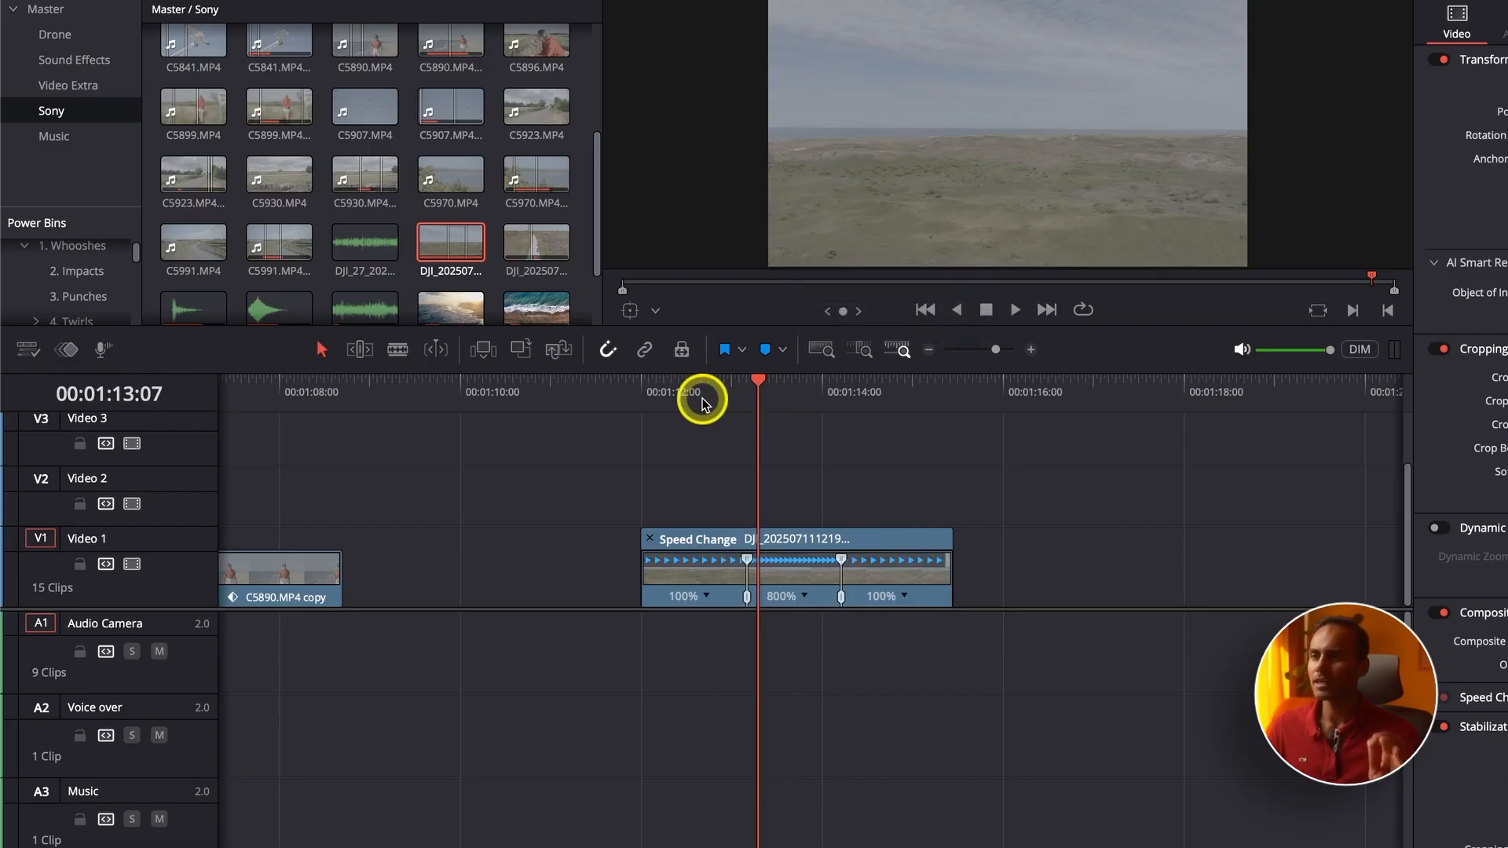
Select the DJI clip and place the playhead on its first speed point, at 00:01:13:04.
left_click(799, 564)
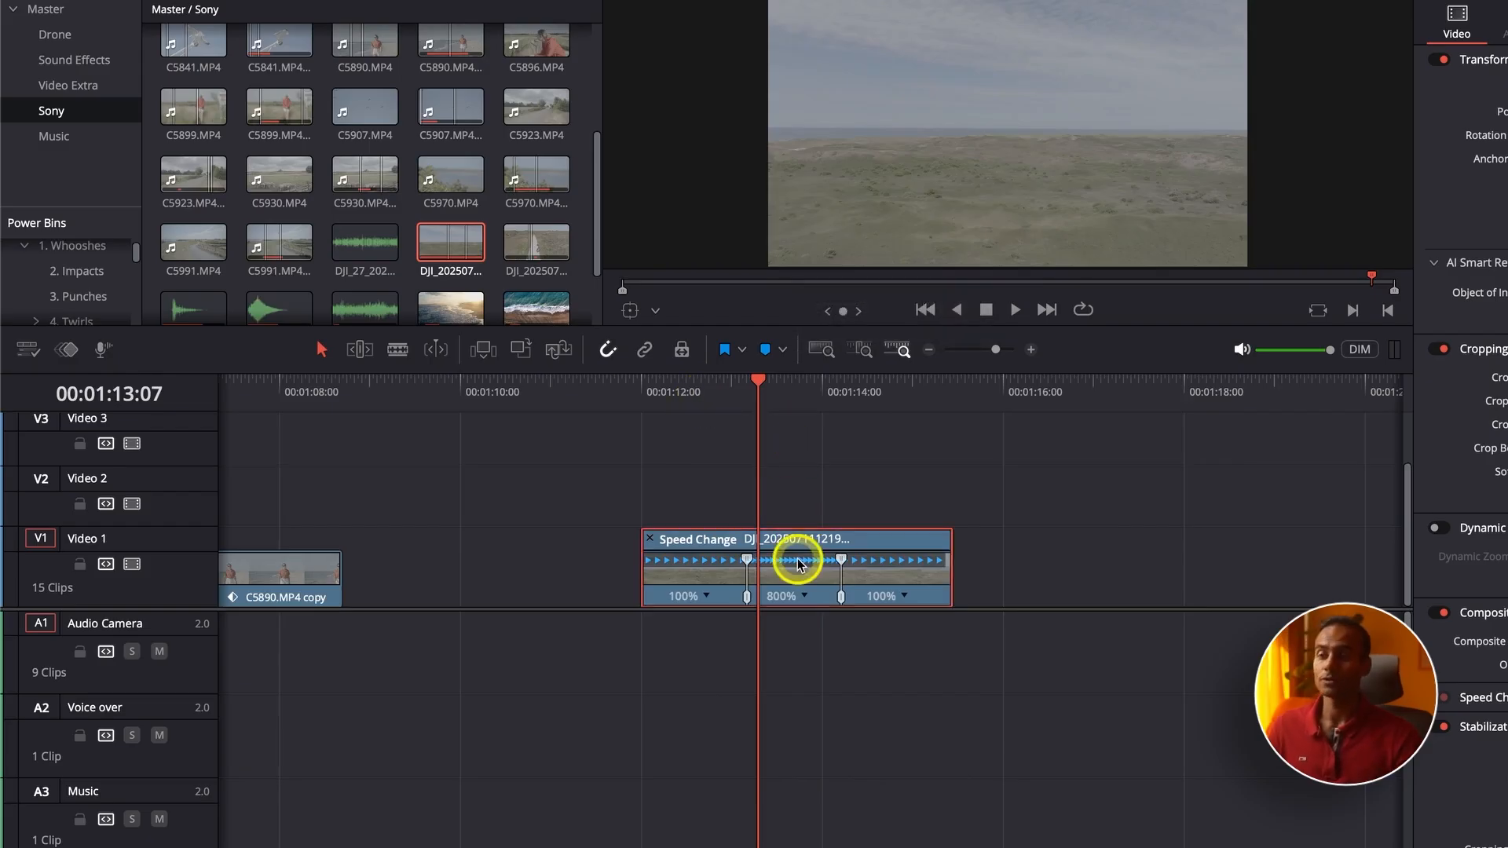
left_click(743, 393)
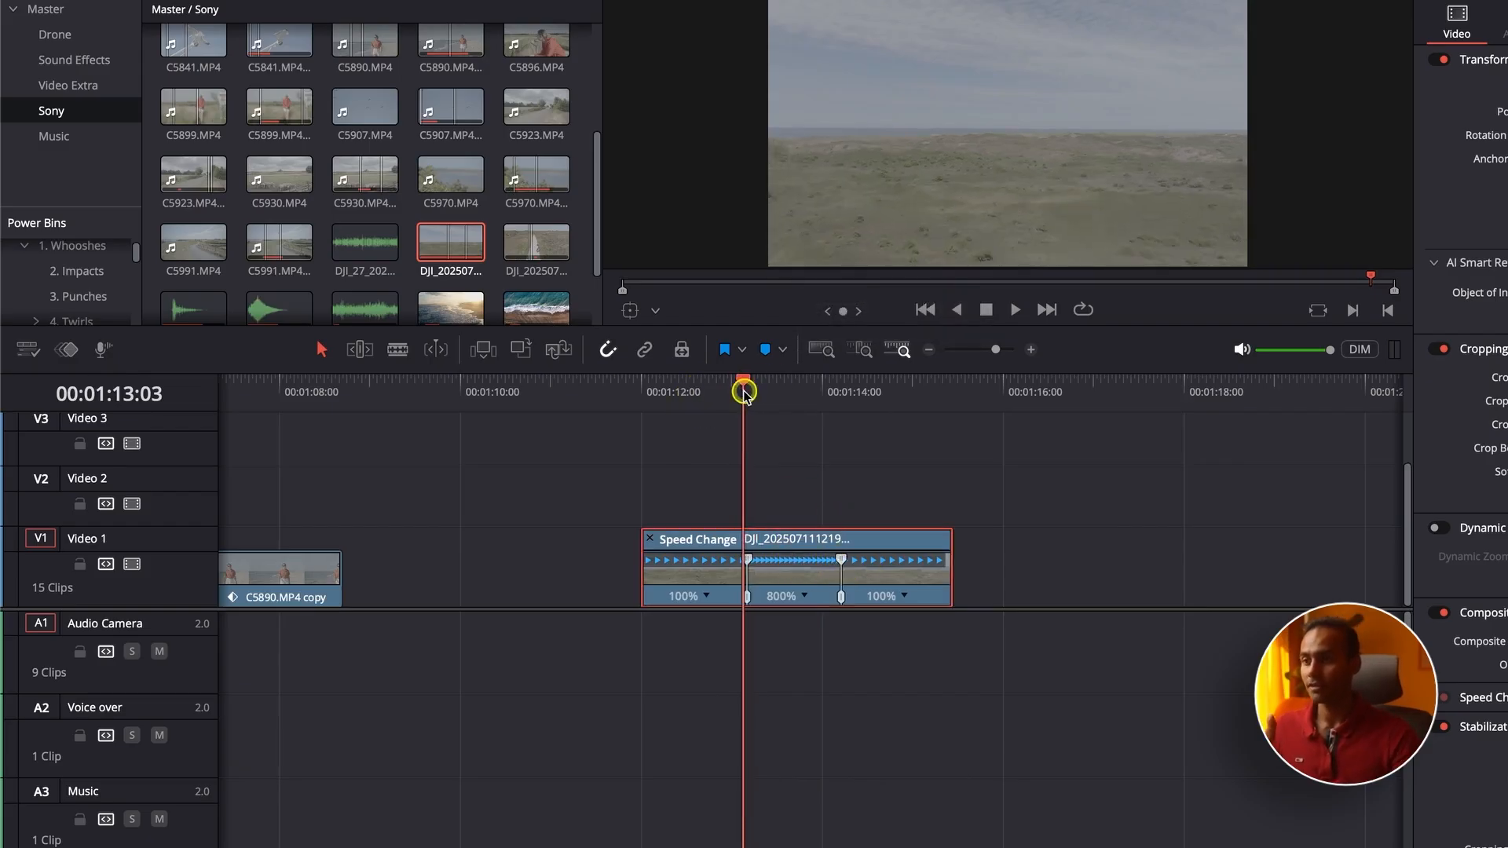
left_click_drag(743, 393, 747, 393)
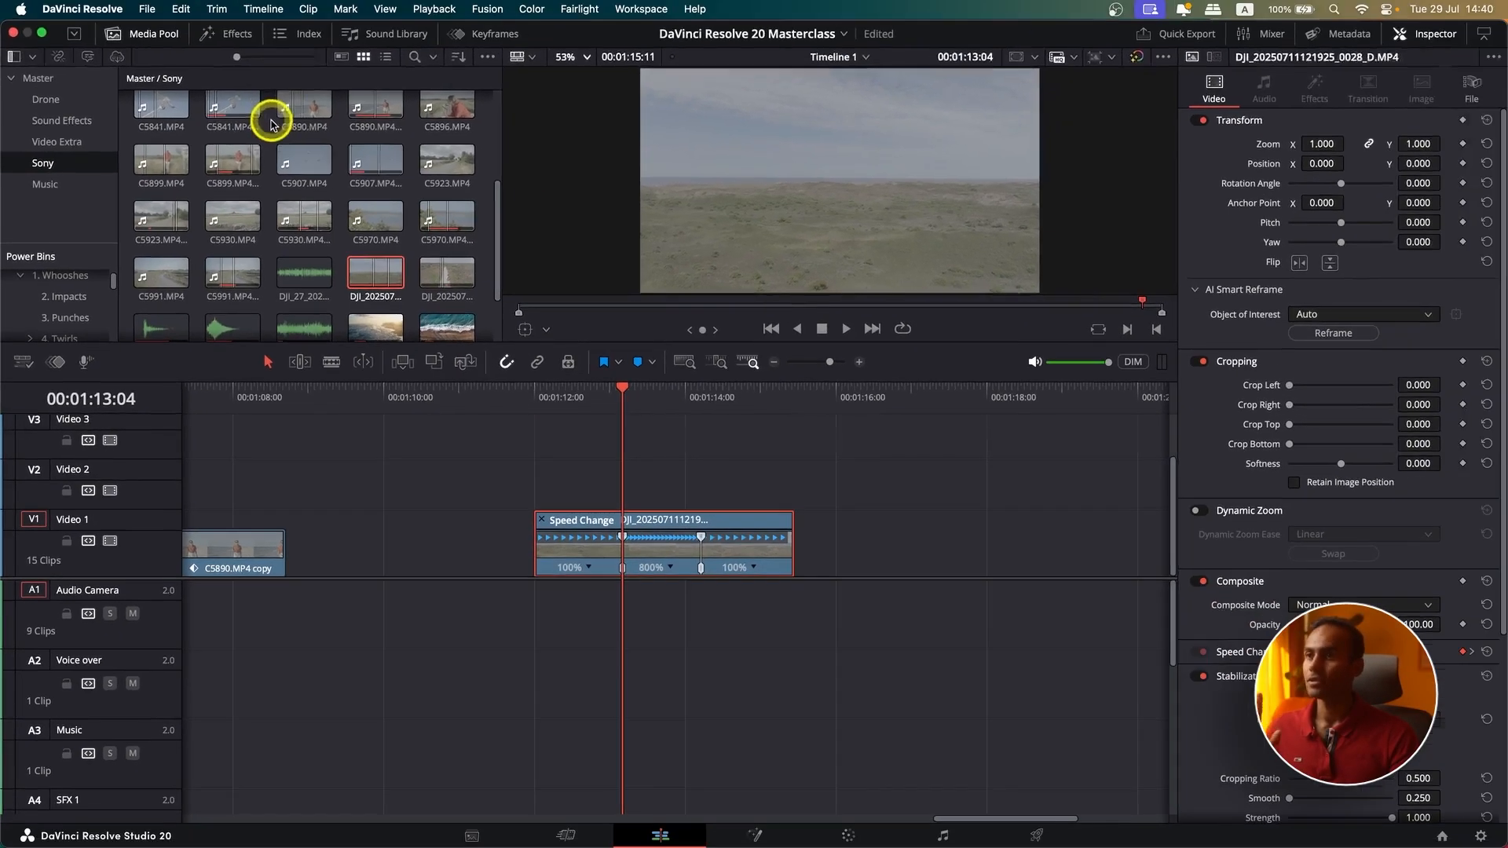
Make the application window full screen, briefly show the DJI clip's speed keyframe parameters in the timeline, and open the Keyframes editor instead.
left_click(41, 34)
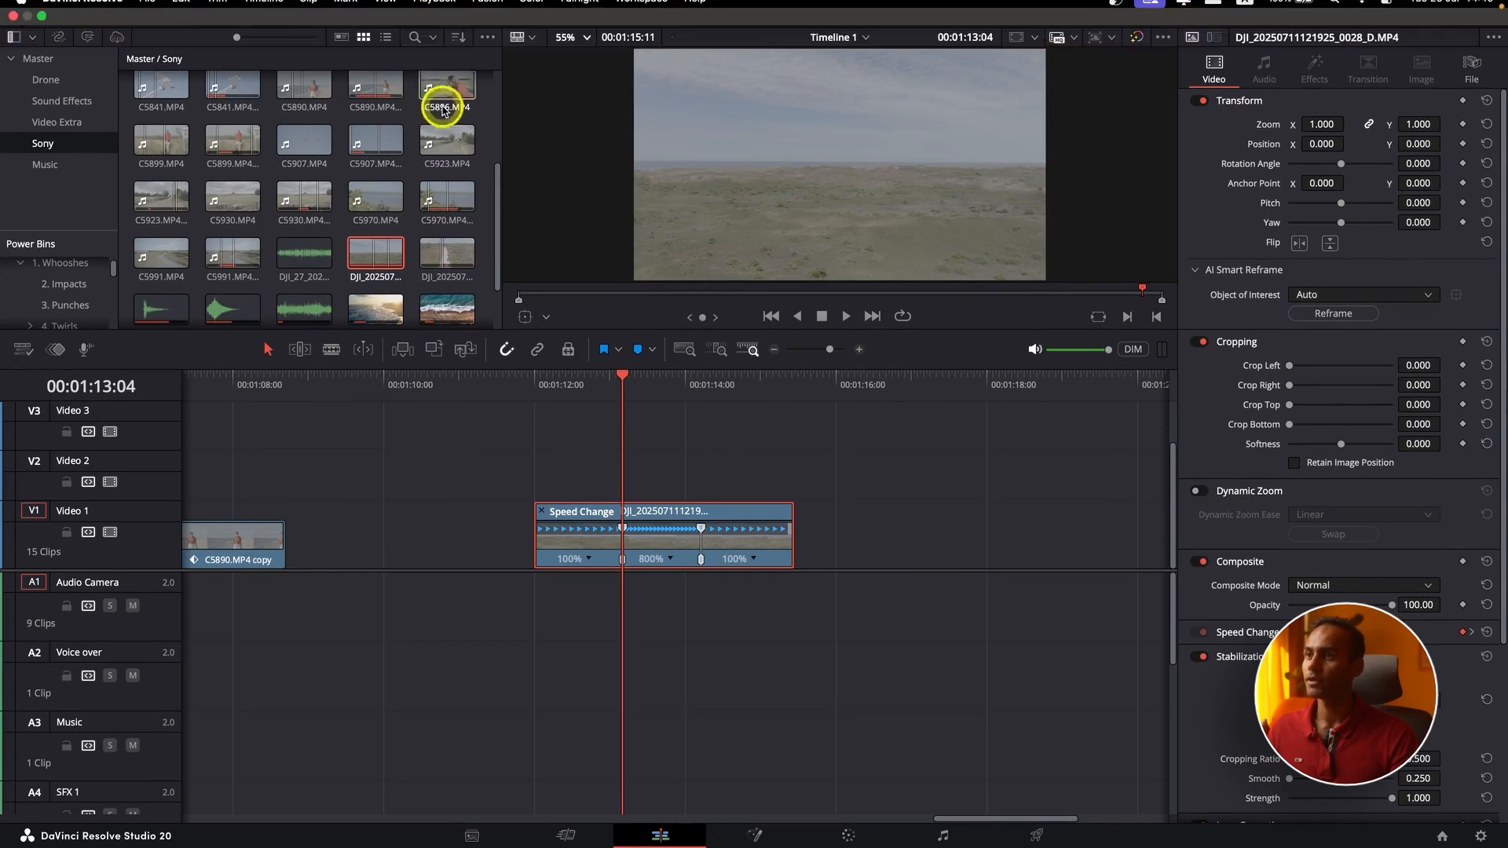
left_click(59, 352)
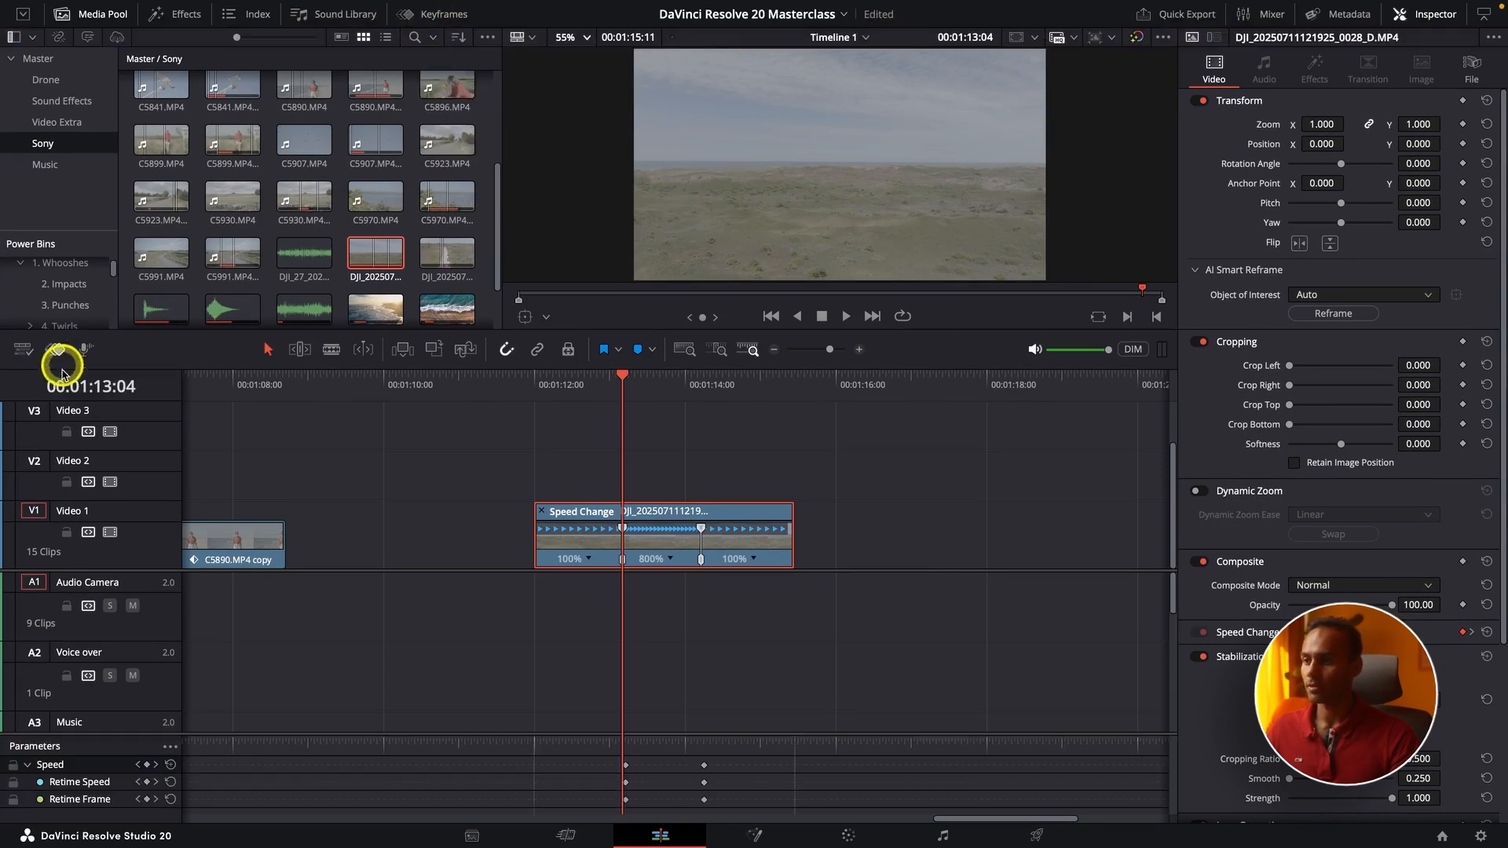
left_click(56, 350)
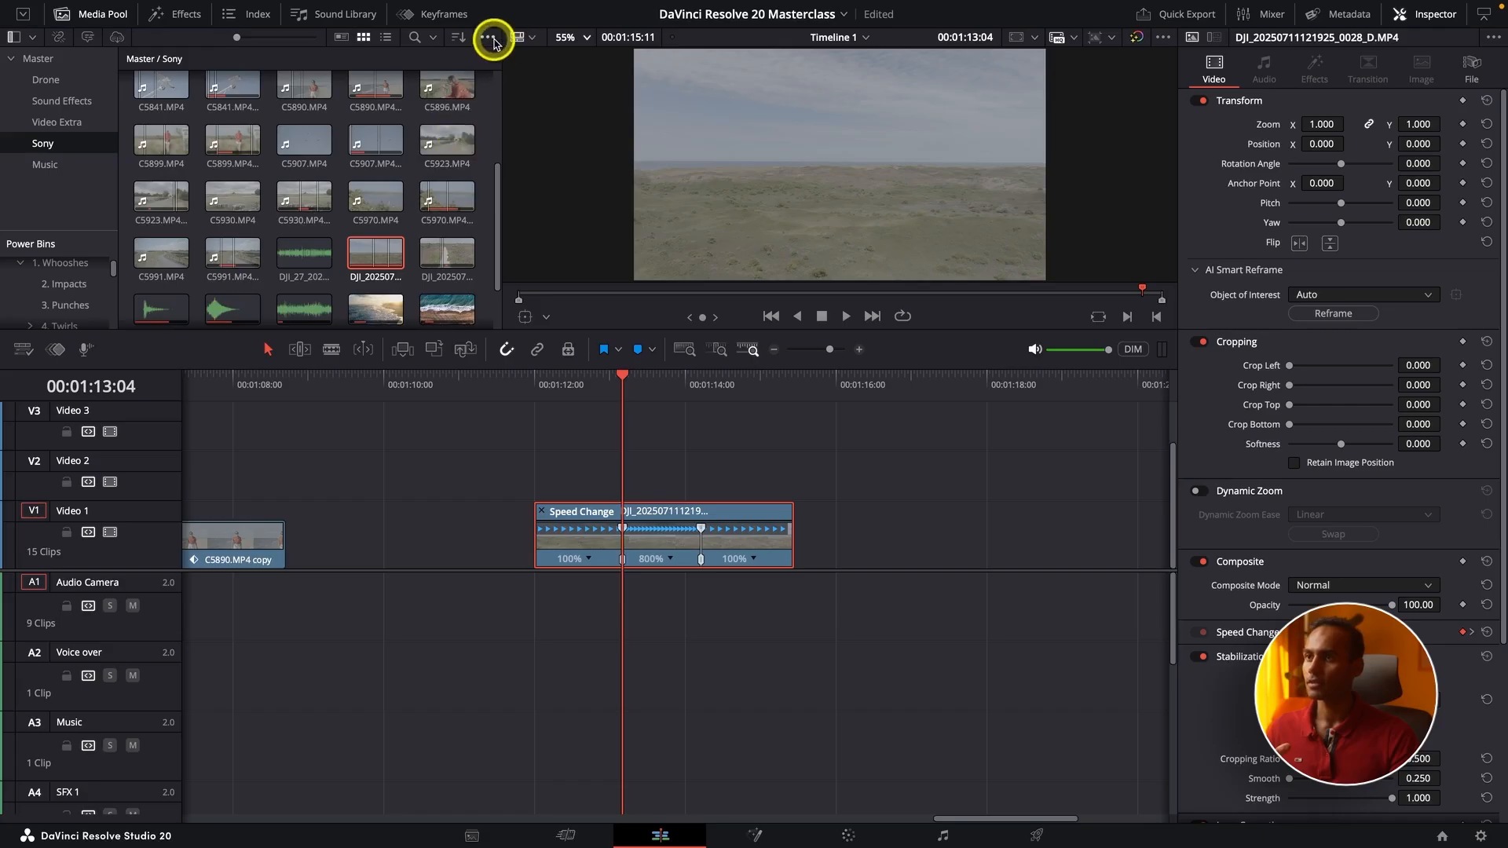
left_click(441, 15)
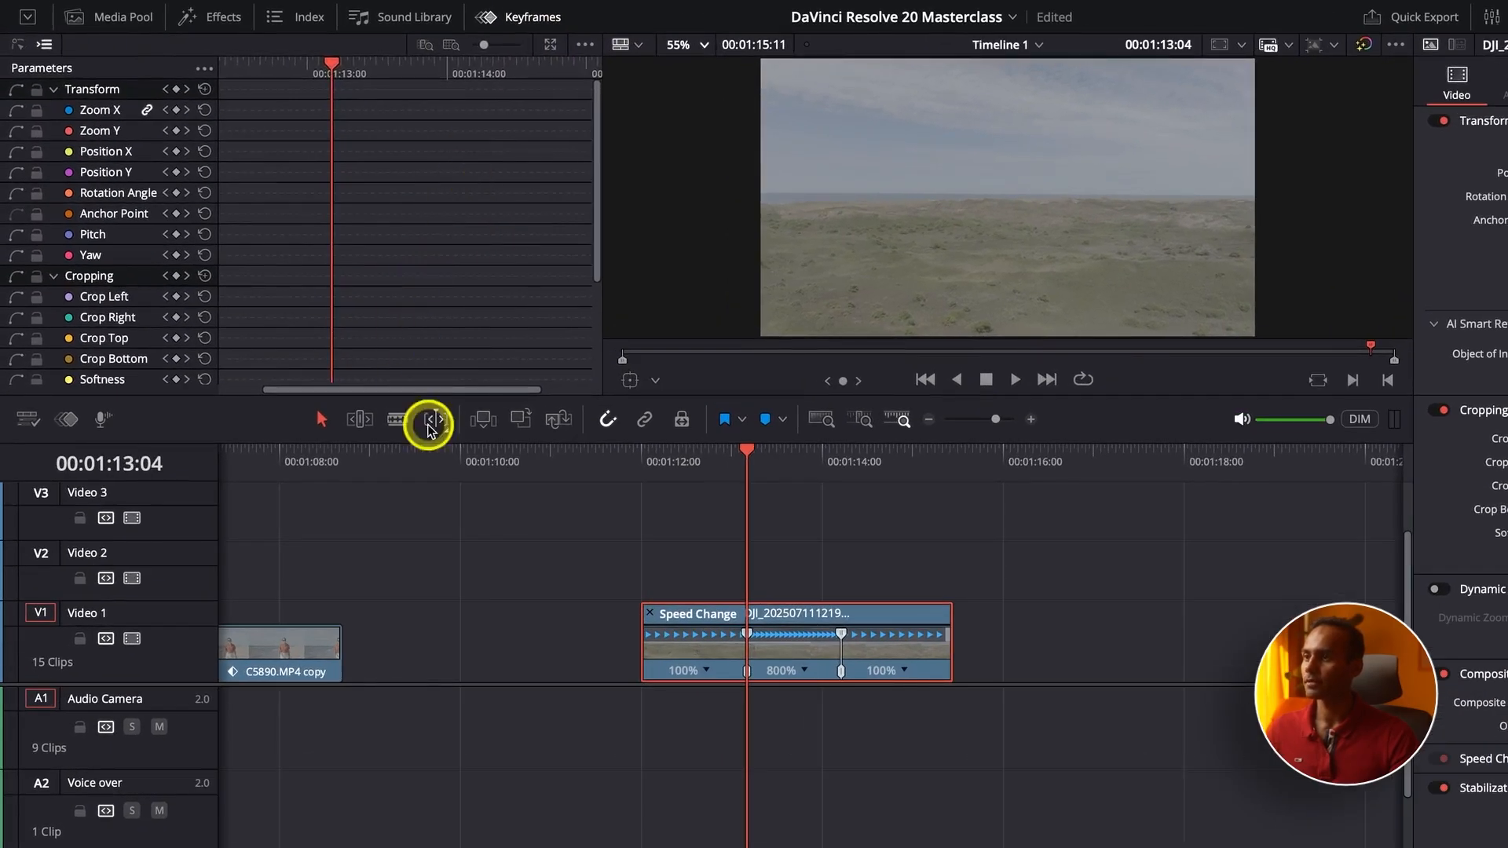
Locate the DJI clip's Speed keyframes in the Keyframes editor and move the playhead between them, ending on the first at 00:01:13:05.
left_click_drag(448, 388, 403, 380)
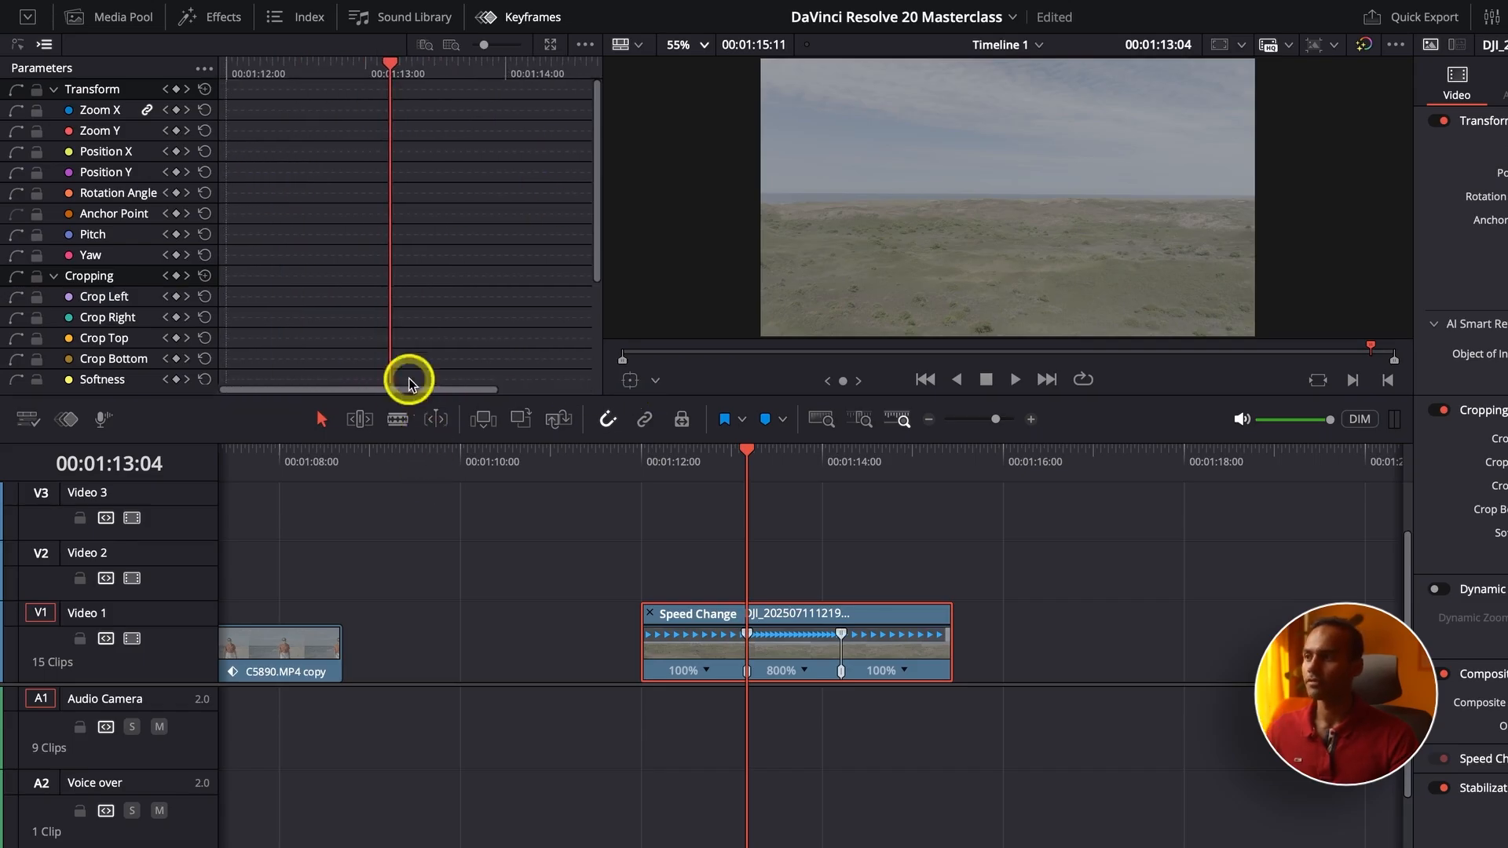
scroll(333, 342, "down", 3)
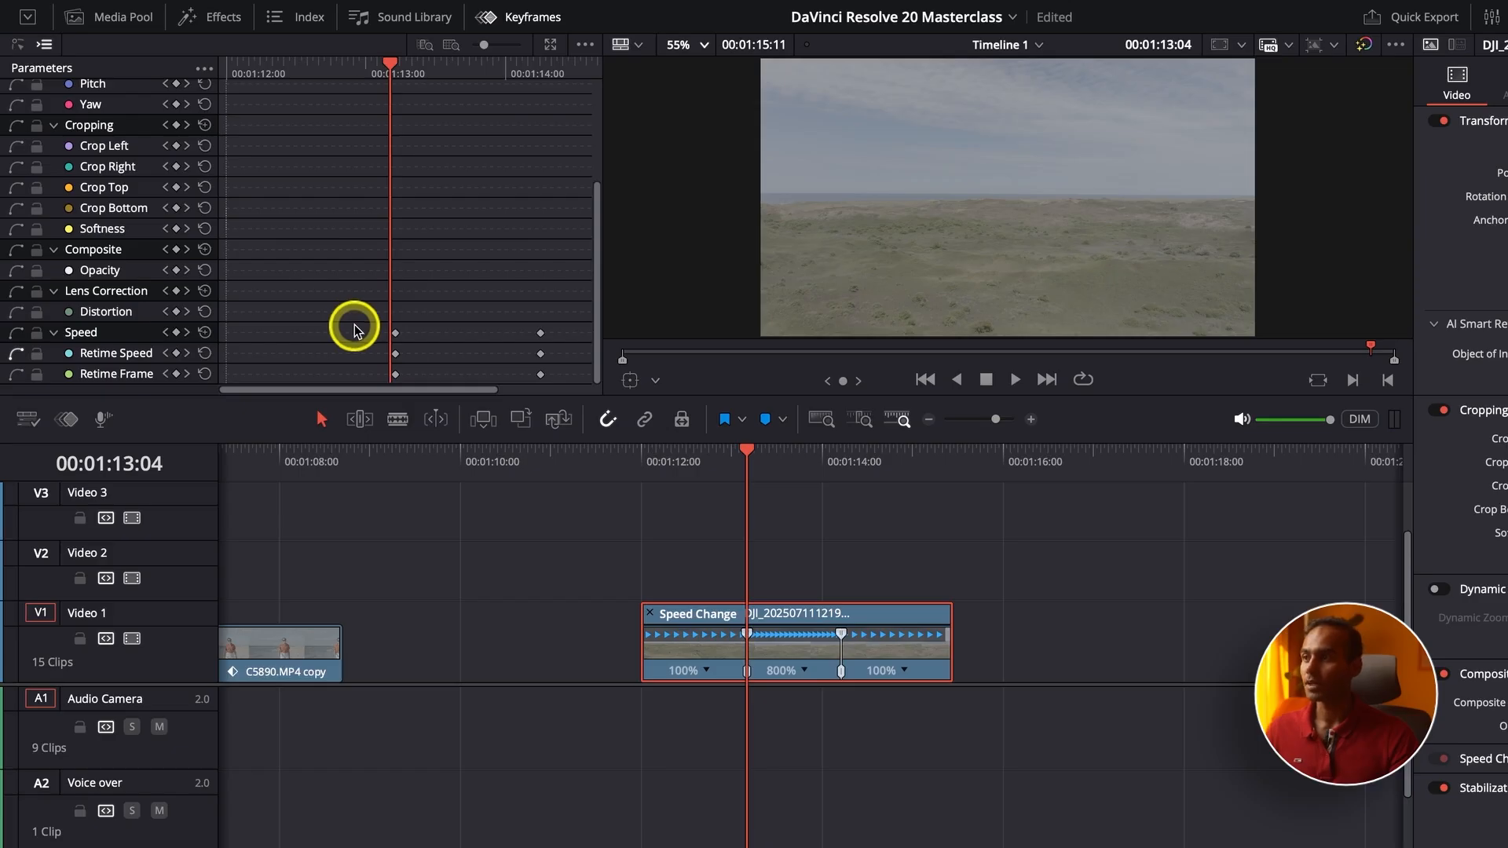
left_click(395, 74)
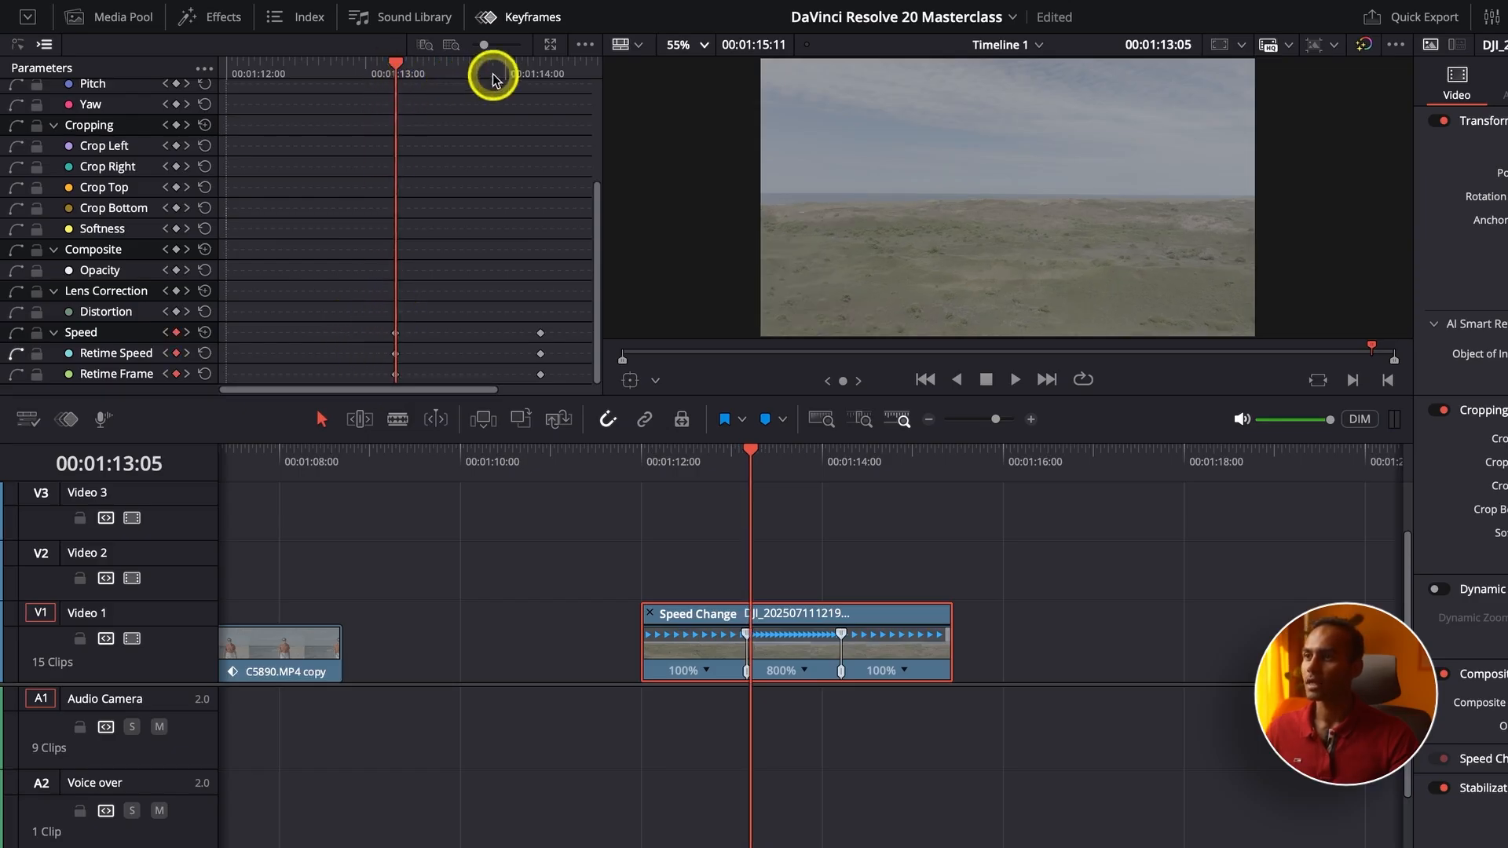
left_click(538, 72)
left_click(397, 74)
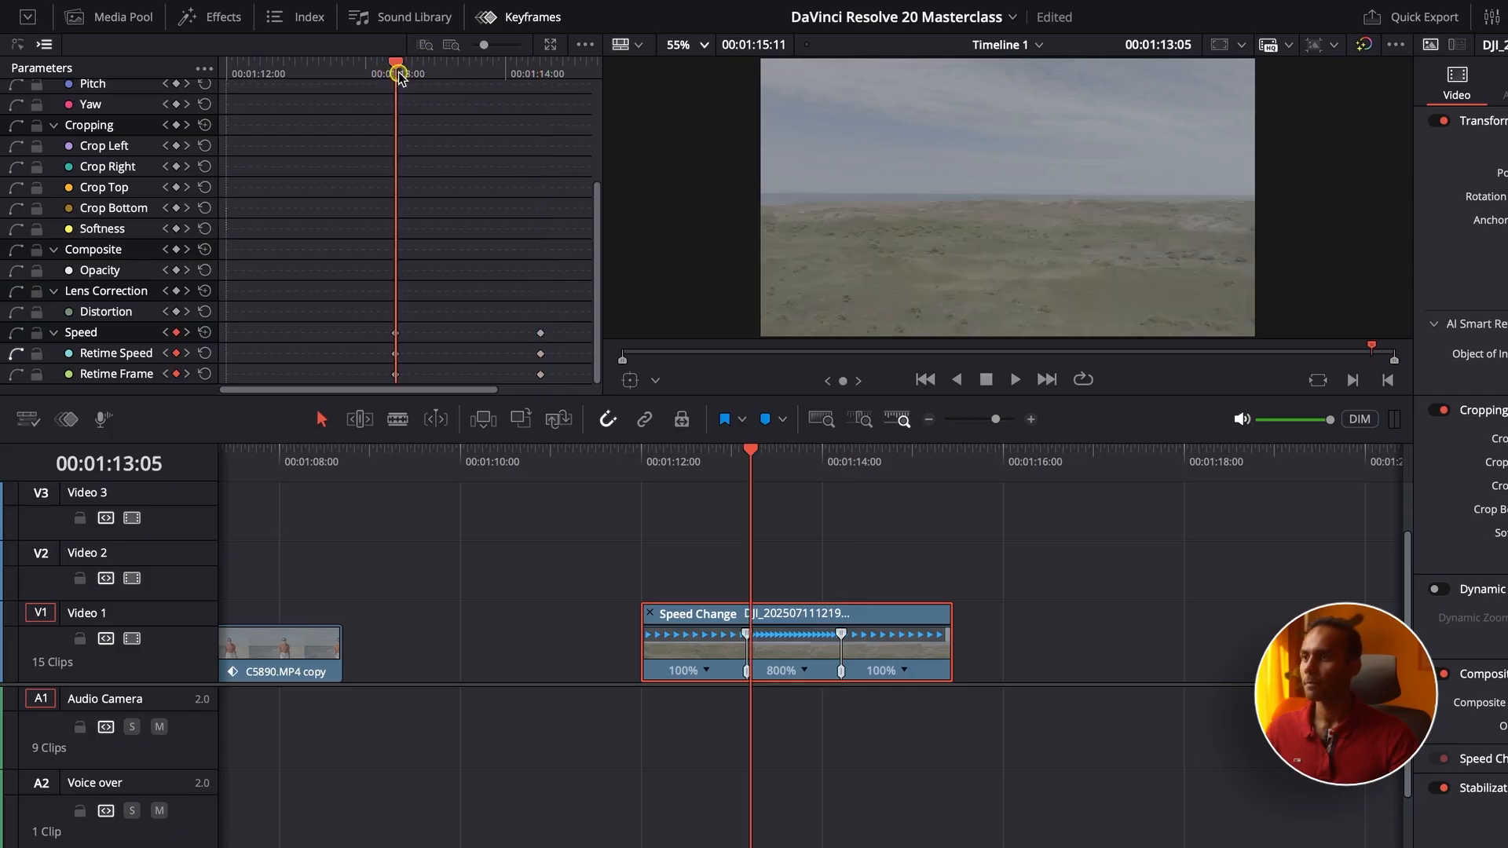
Show the Retime Speed curve in the Keyframes editor, play through the speed change, and return the playhead to 00:01:12:16.
left_click(17, 47)
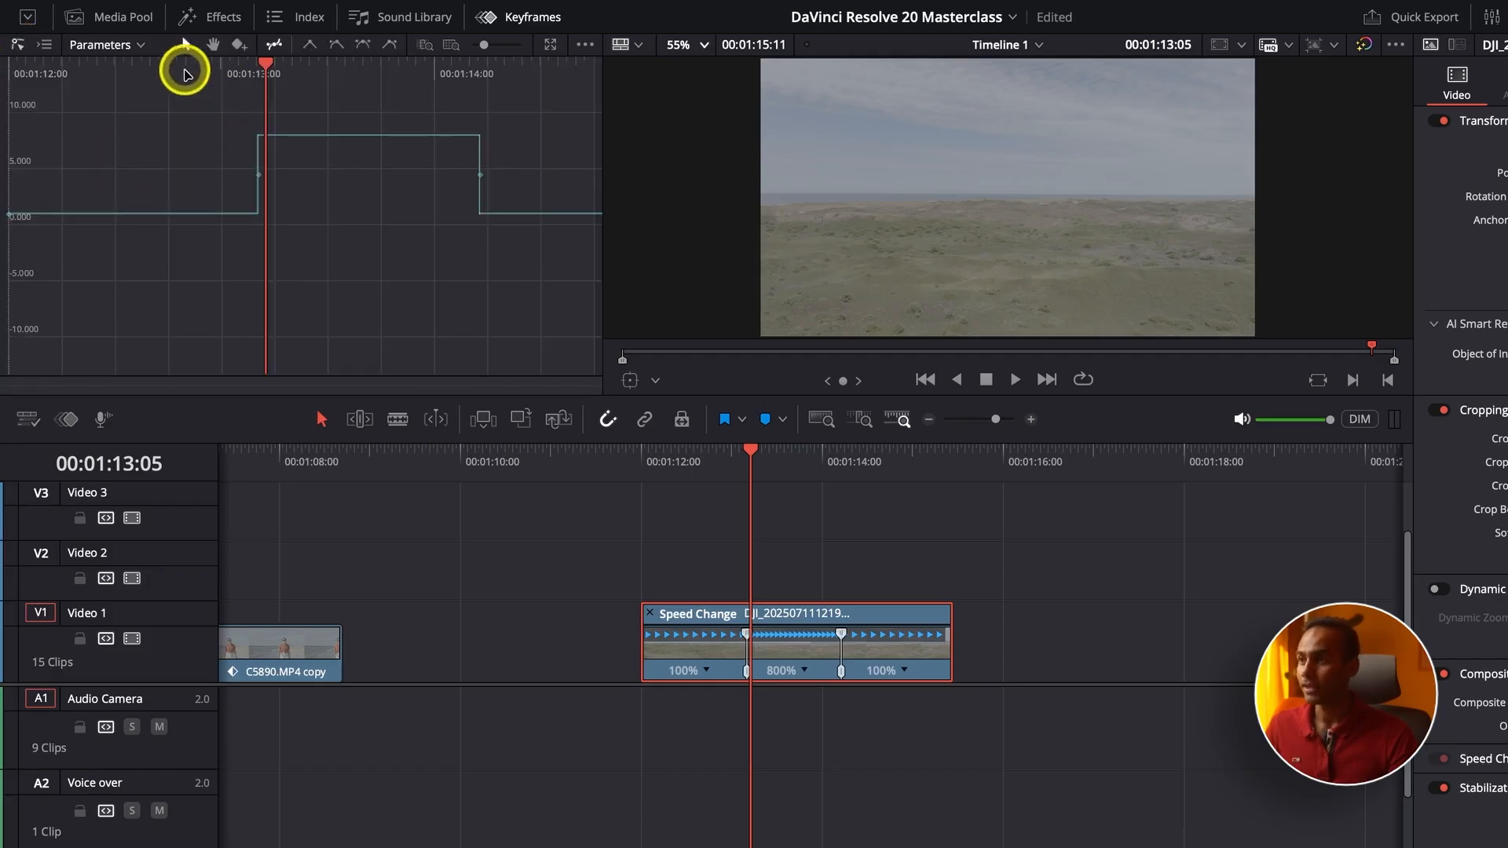
left_click(98, 74)
left_click_drag(98, 74, 198, 88)
key("space")
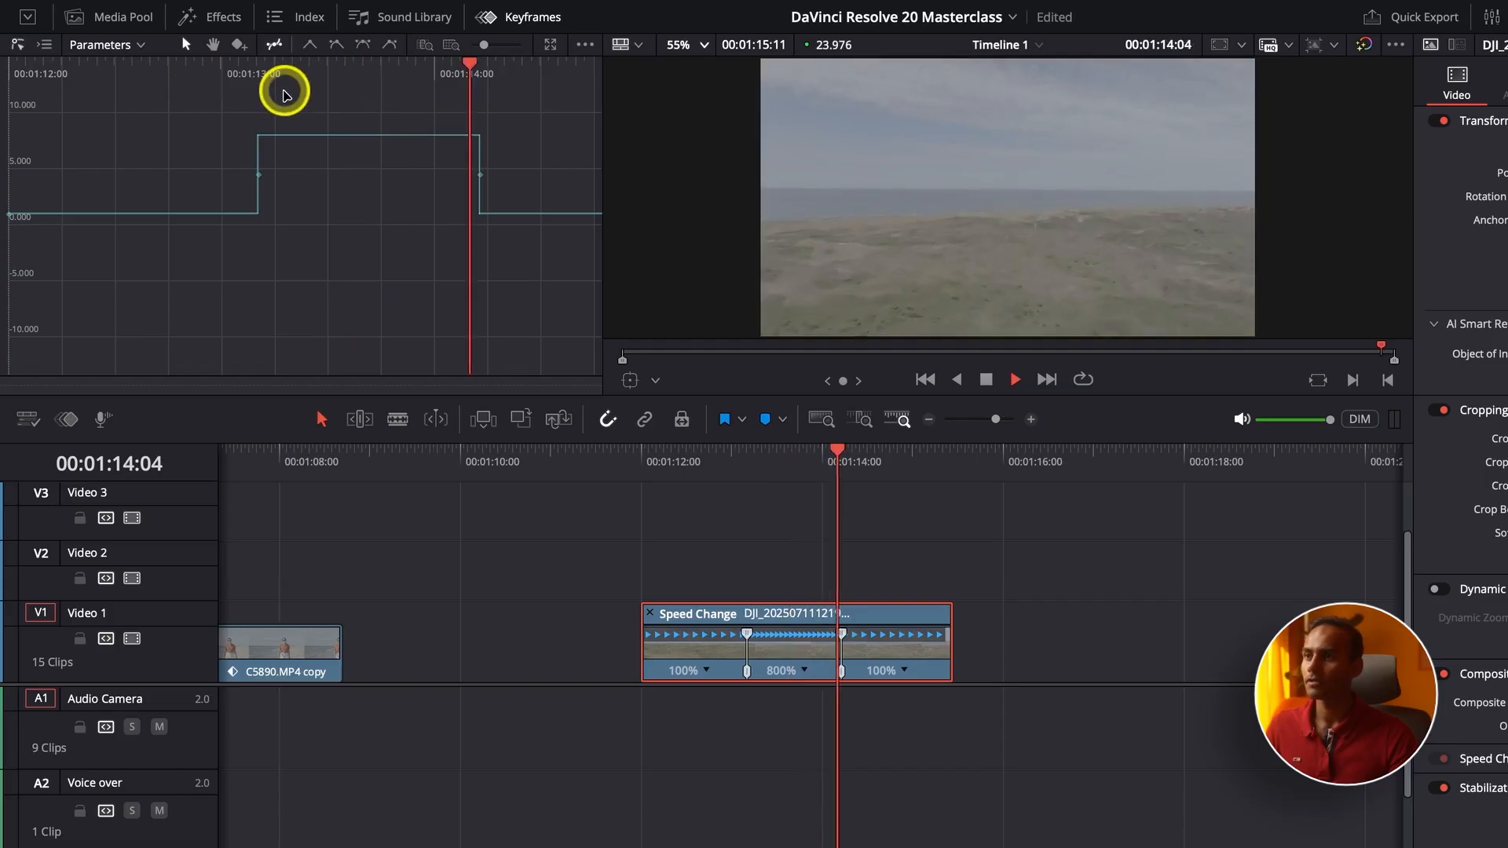
left_click_drag(441, 74, 124, 88)
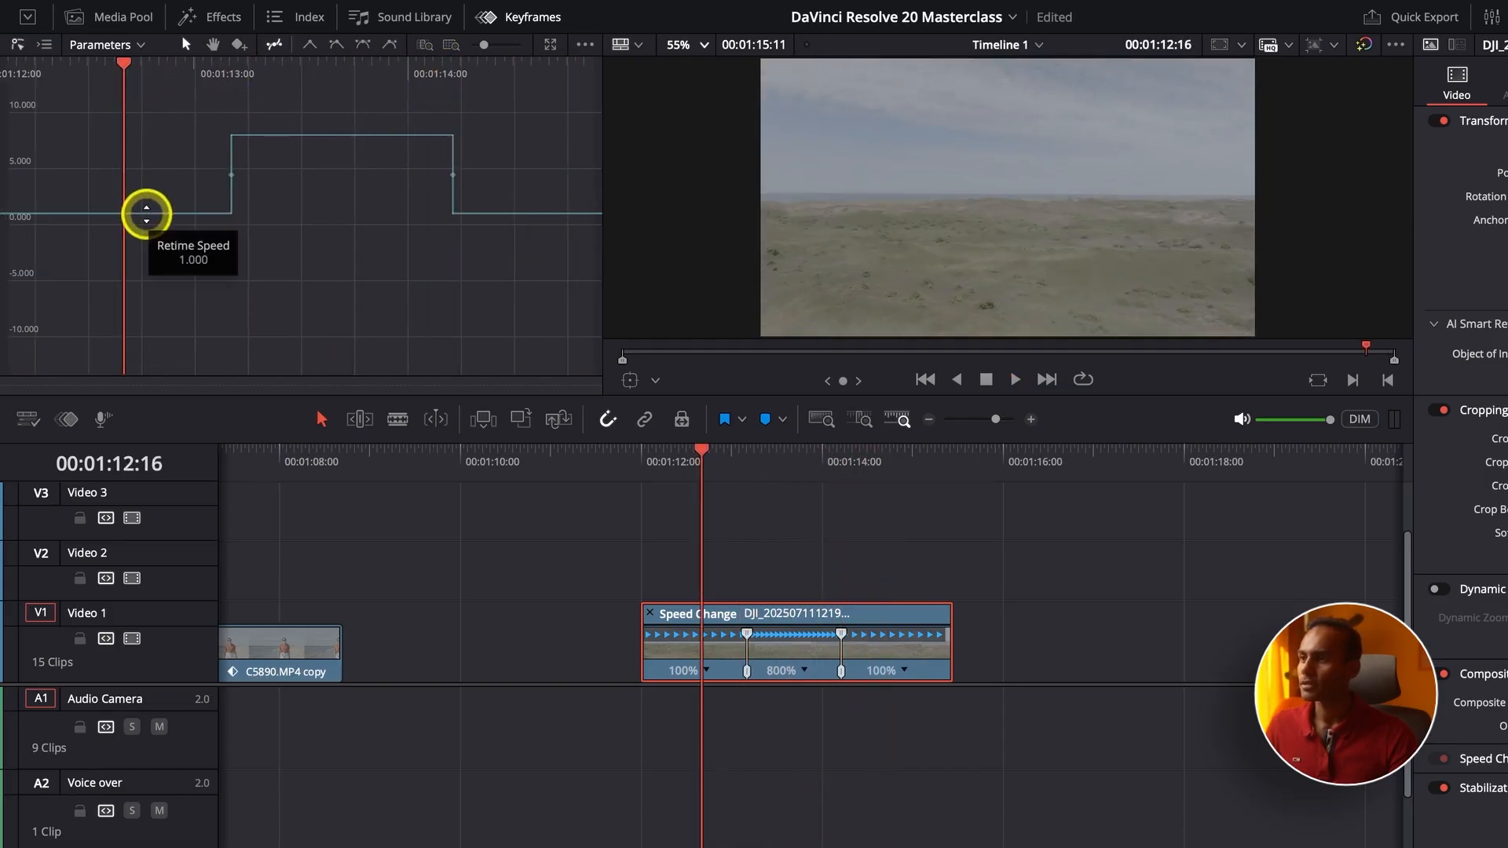
Raise the middle segment of the DJI clip's Retime Speed curve to about 20.122.
mouse_move(303, 134)
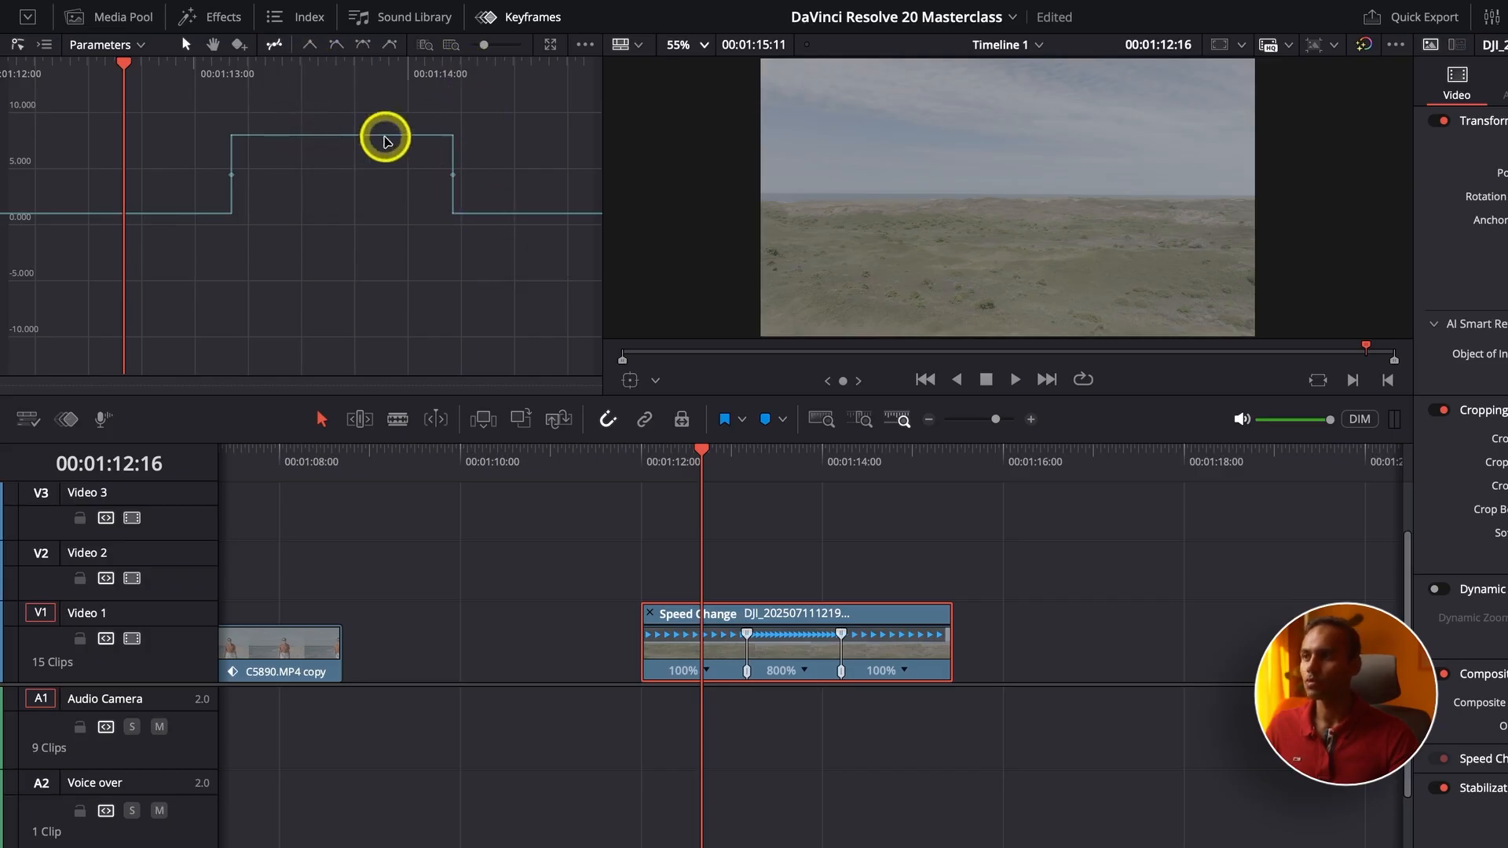
left_click_drag(354, 134, 346, 118)
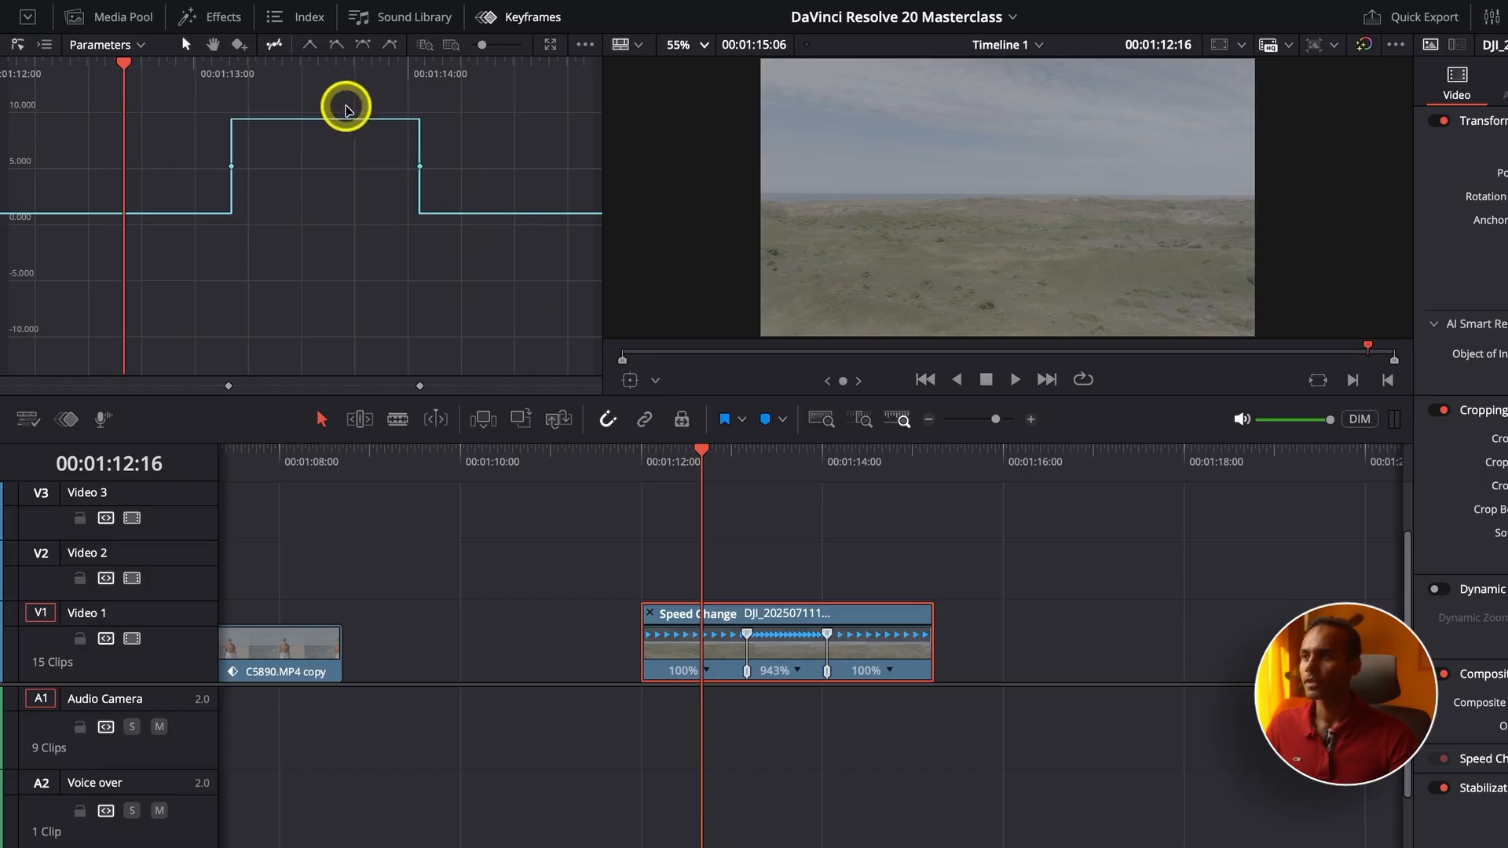
mouse_move(340, 116)
left_mouse_down()
mouse_move(332, 87)
mouse_move(338, 101)
left_mouse_up()
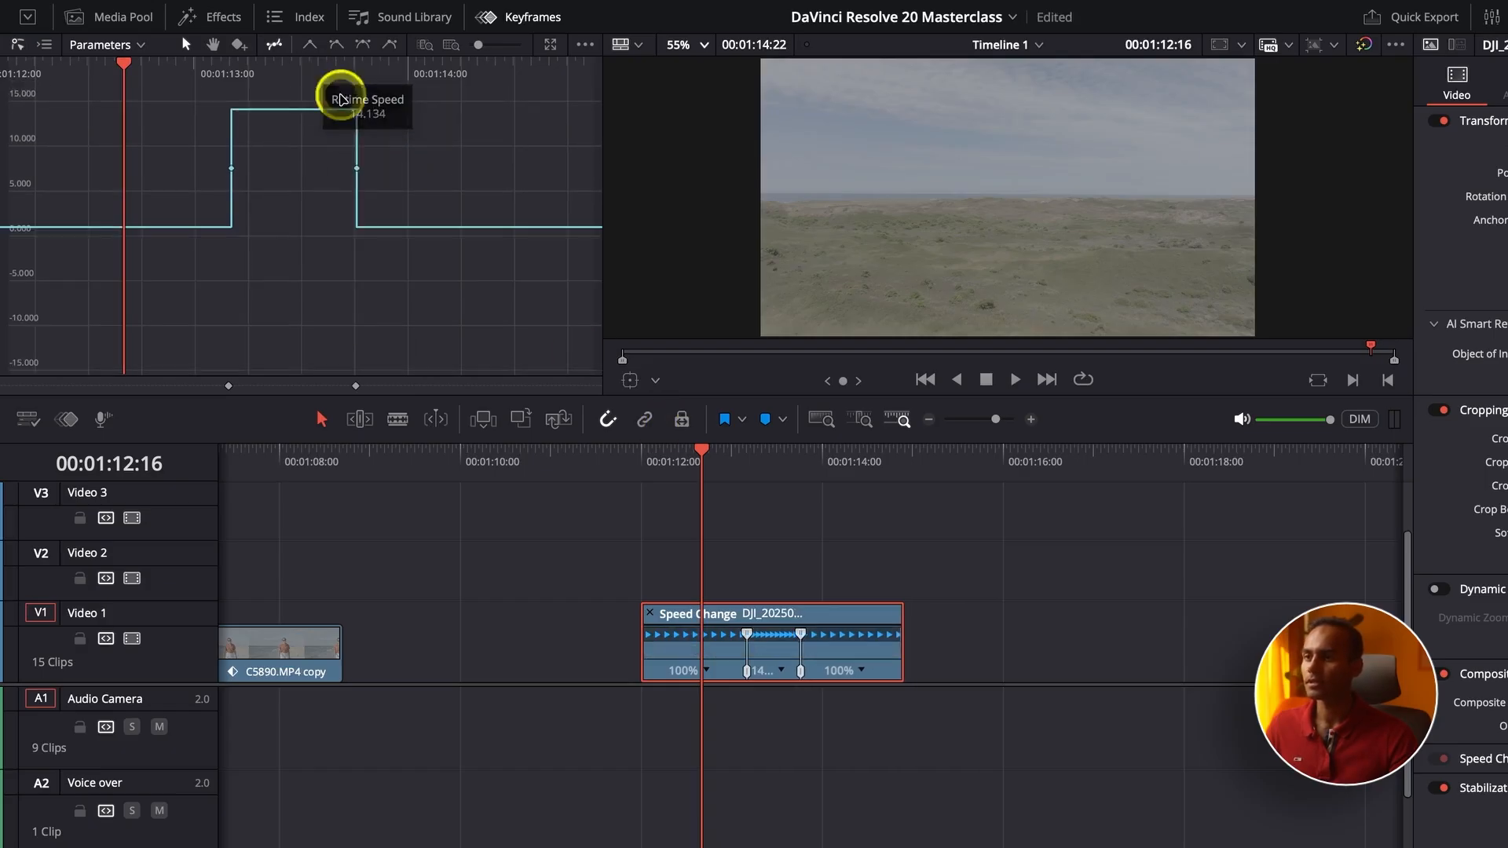
left_click(782, 673)
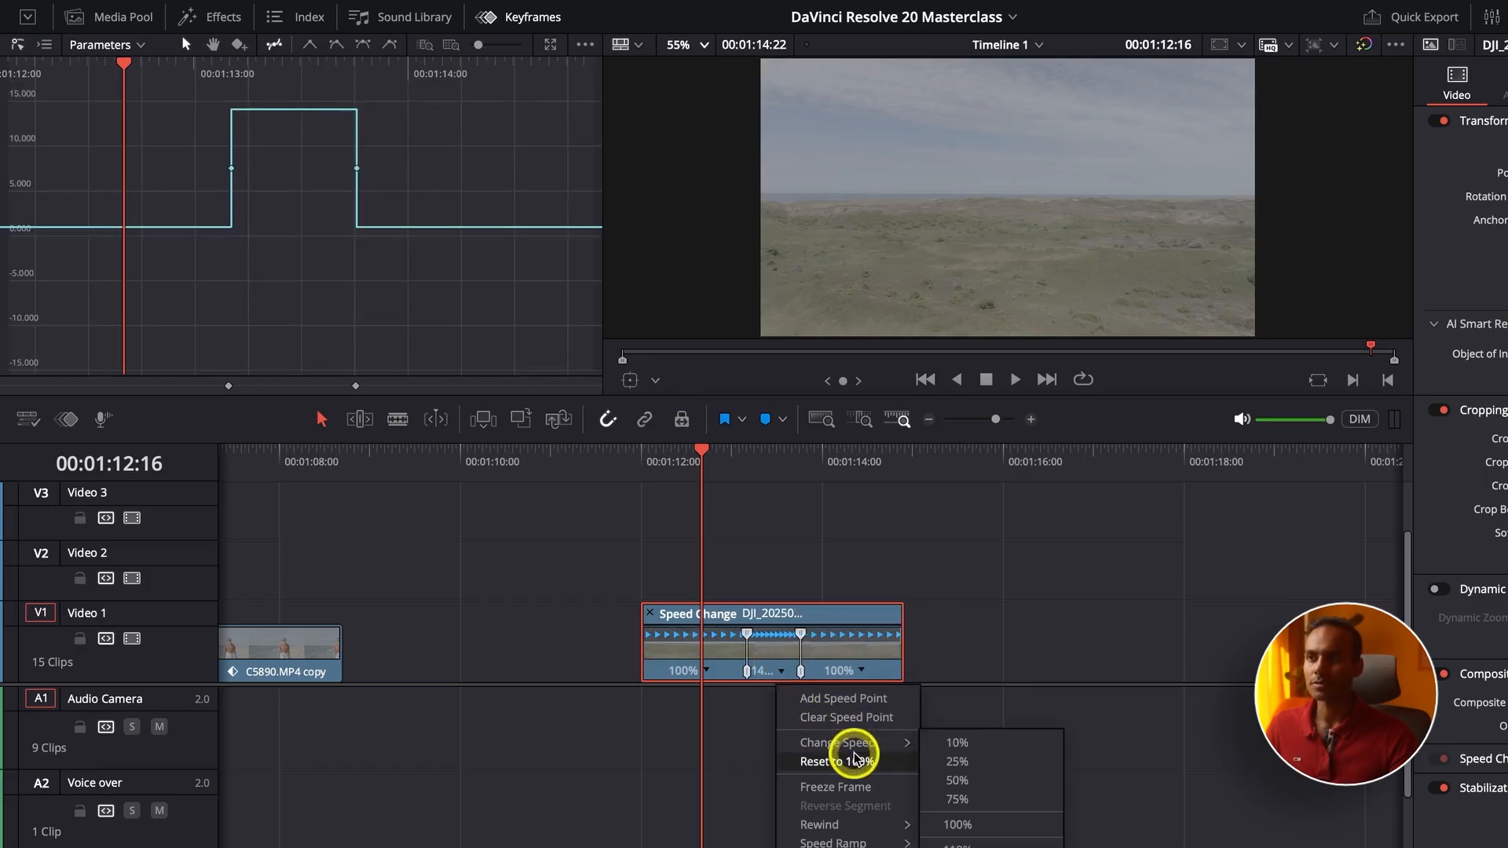
left_click(272, 128)
left_click_drag(279, 110, 269, 64)
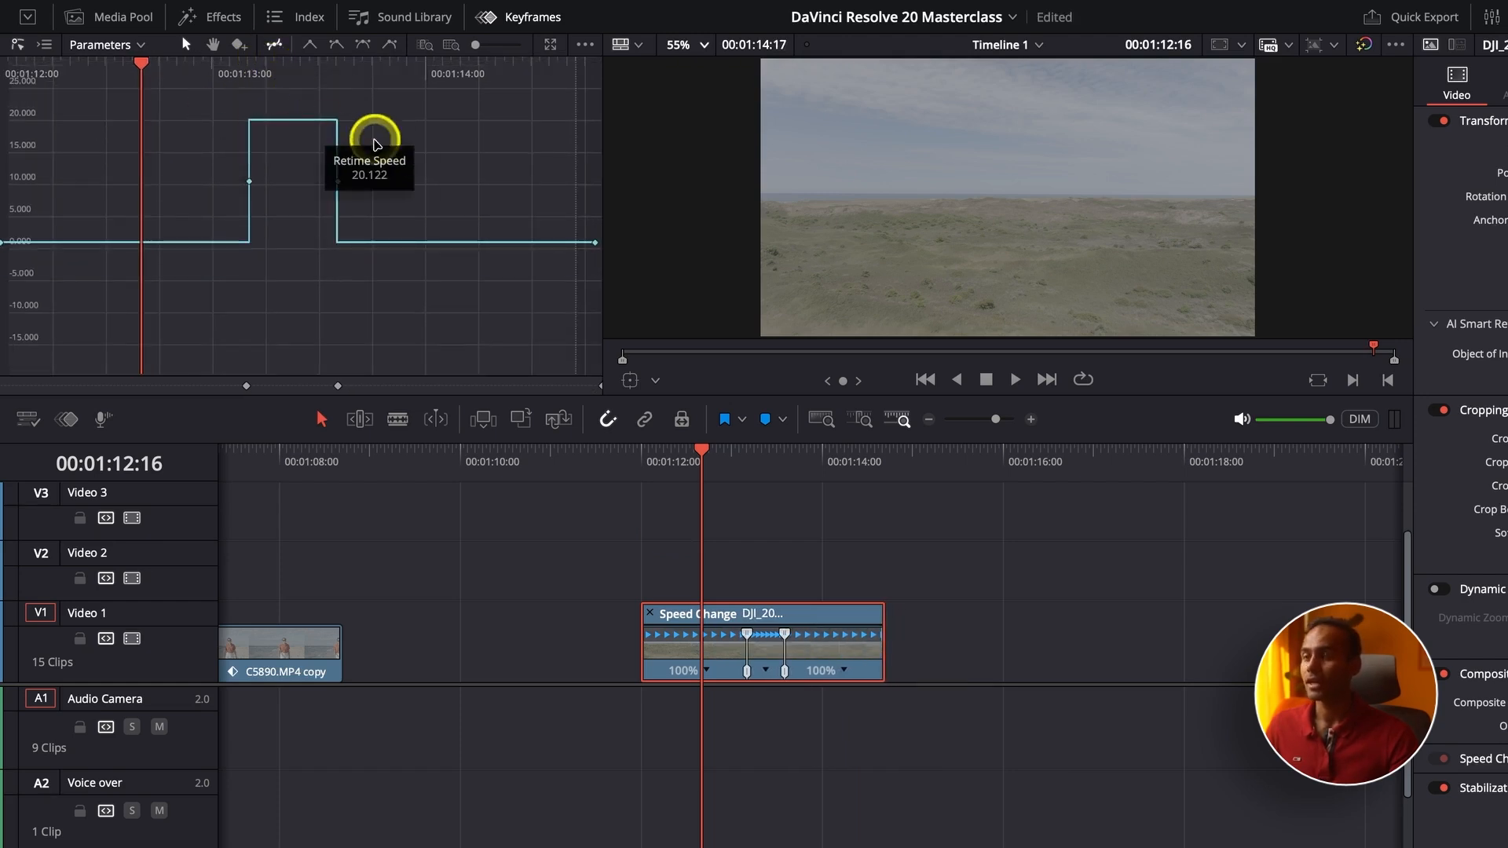
Play the DJI clip repeatedly to review the faster middle segment, and return the playhead to 00:01:12:20.
key("space")
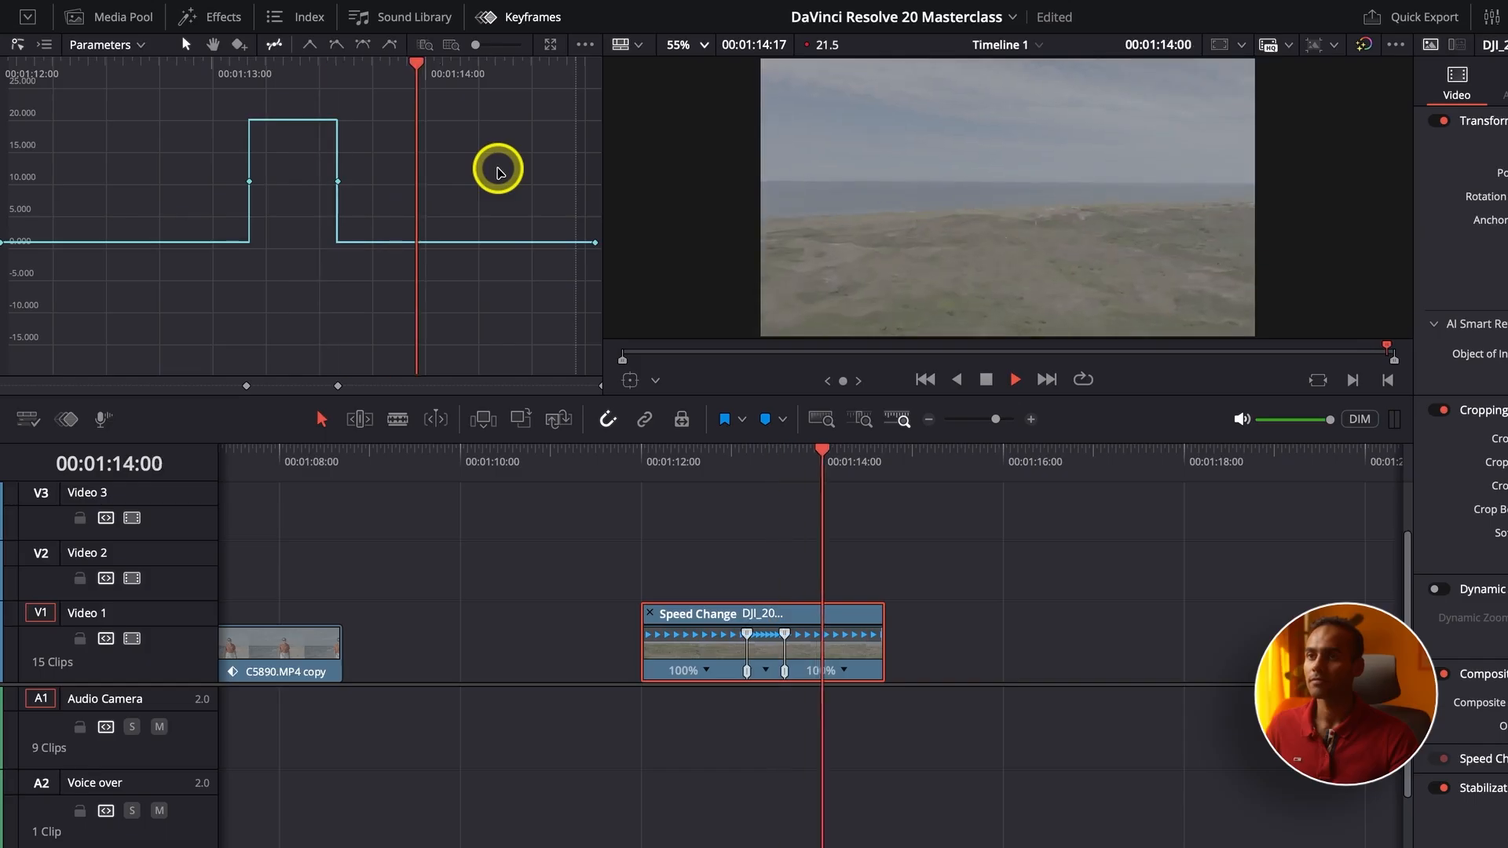
left_click(193, 70)
key("space")
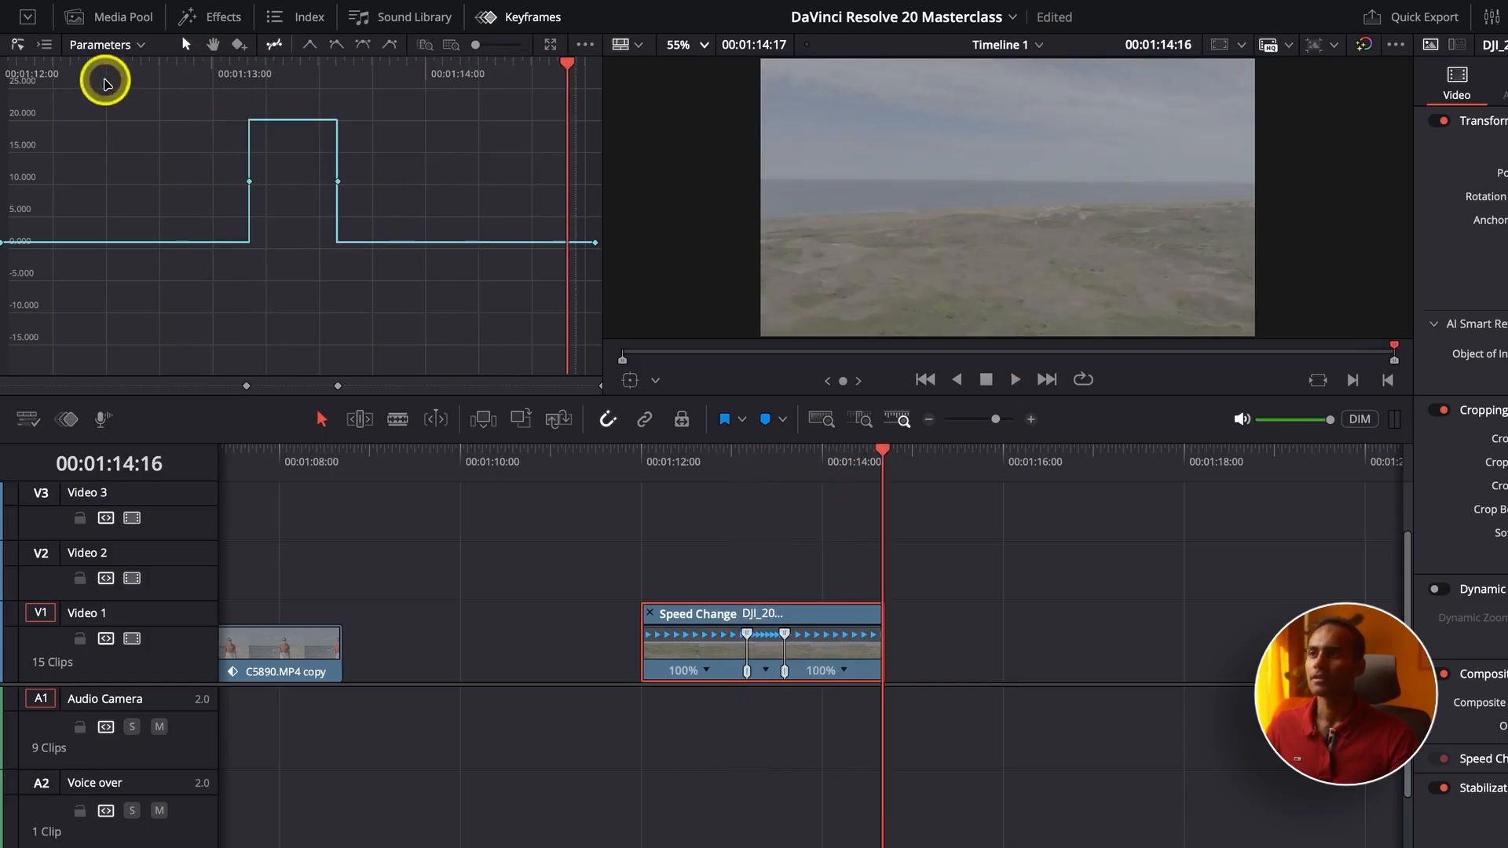
left_click(103, 77)
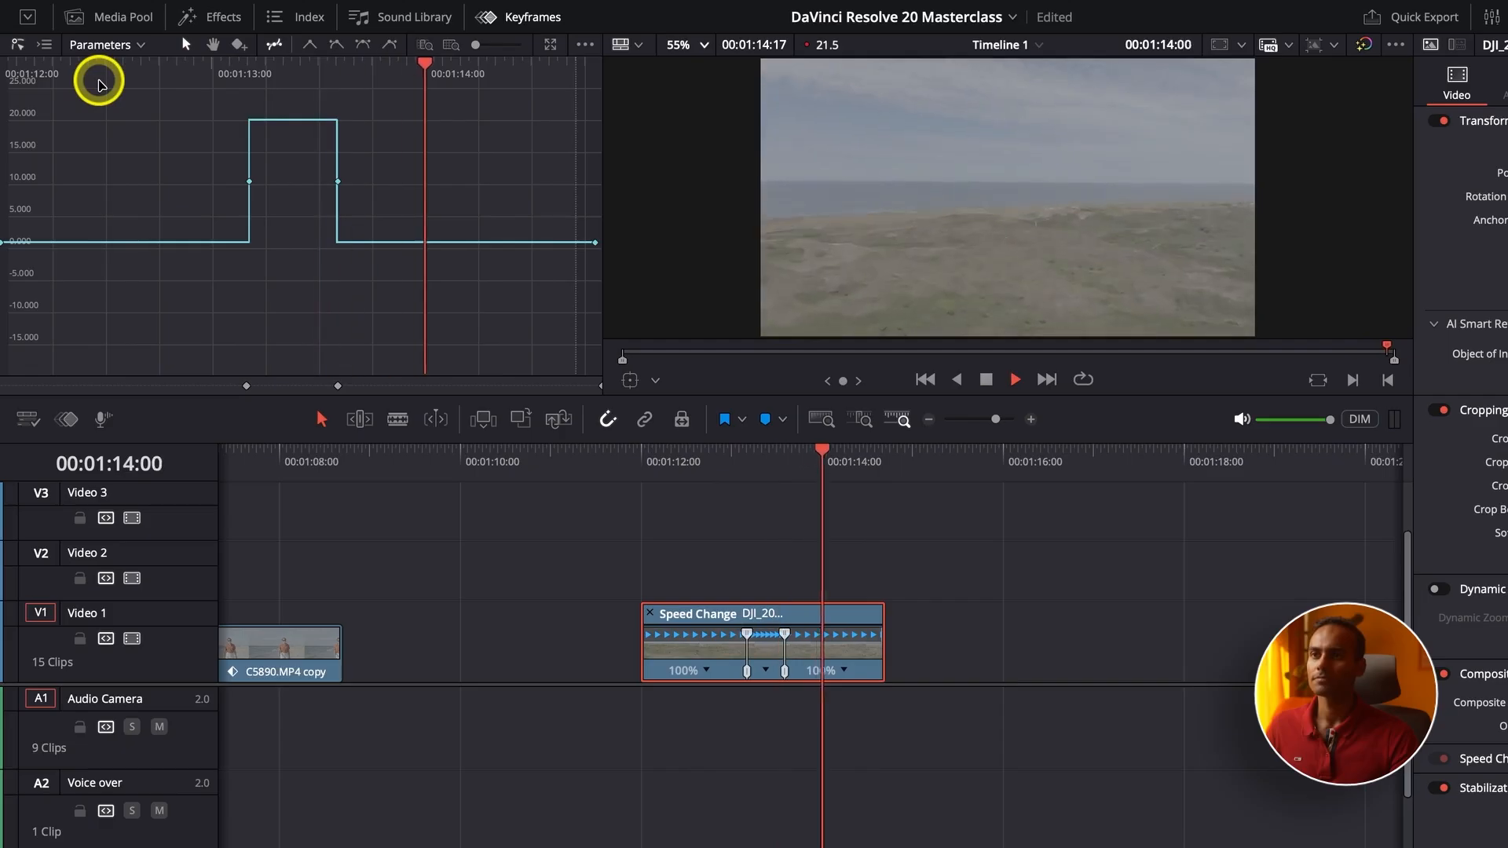
left_click(179, 72)
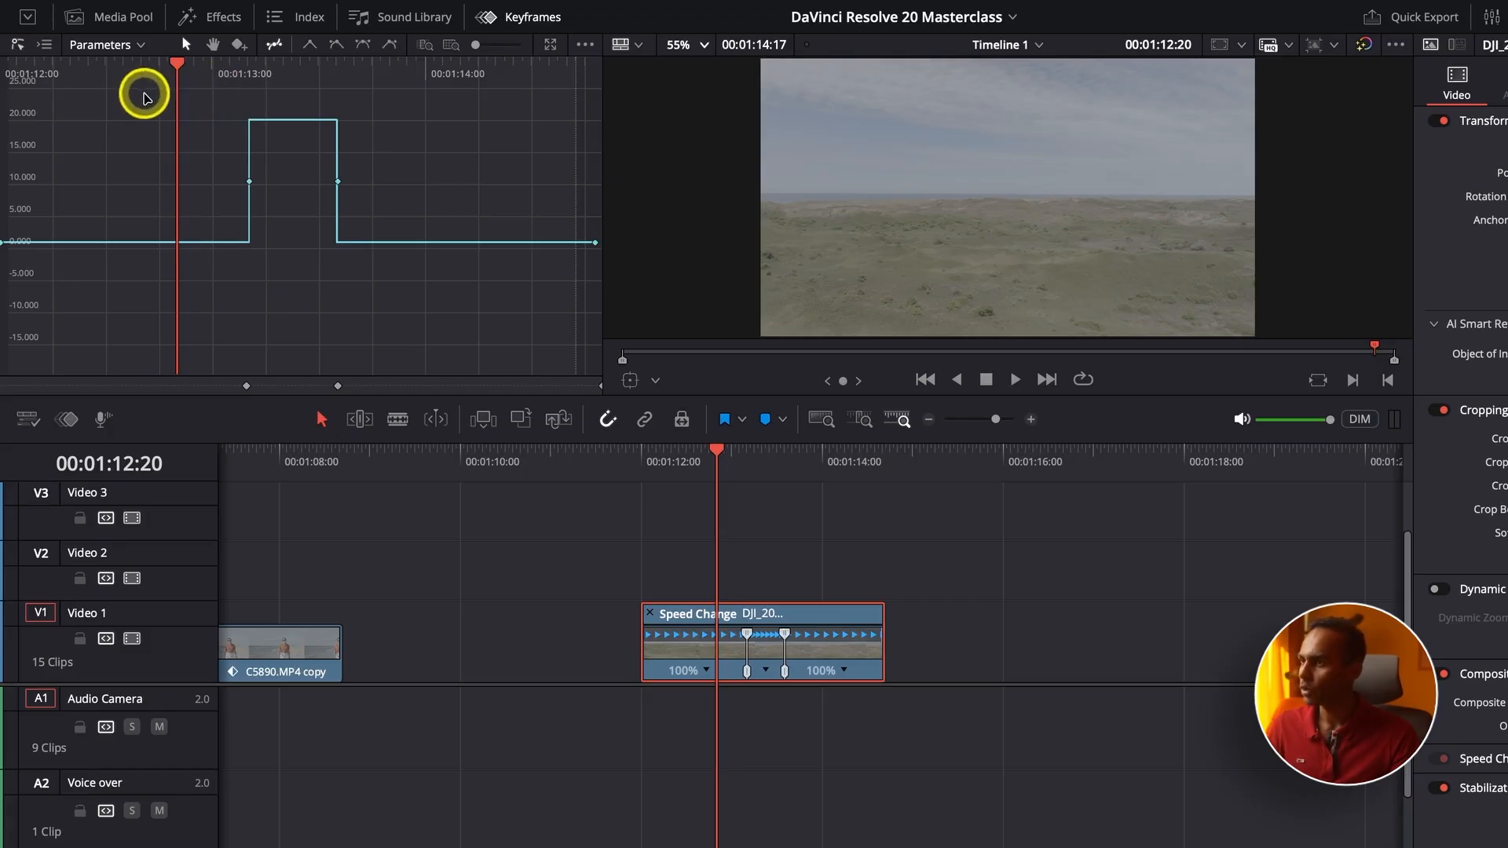
Smooth both Retime Speed keyframes with easing and lengthen their curve handles so the ramp starts gradually from about 00:01:13:00.
left_click_drag(140, 93, 515, 346)
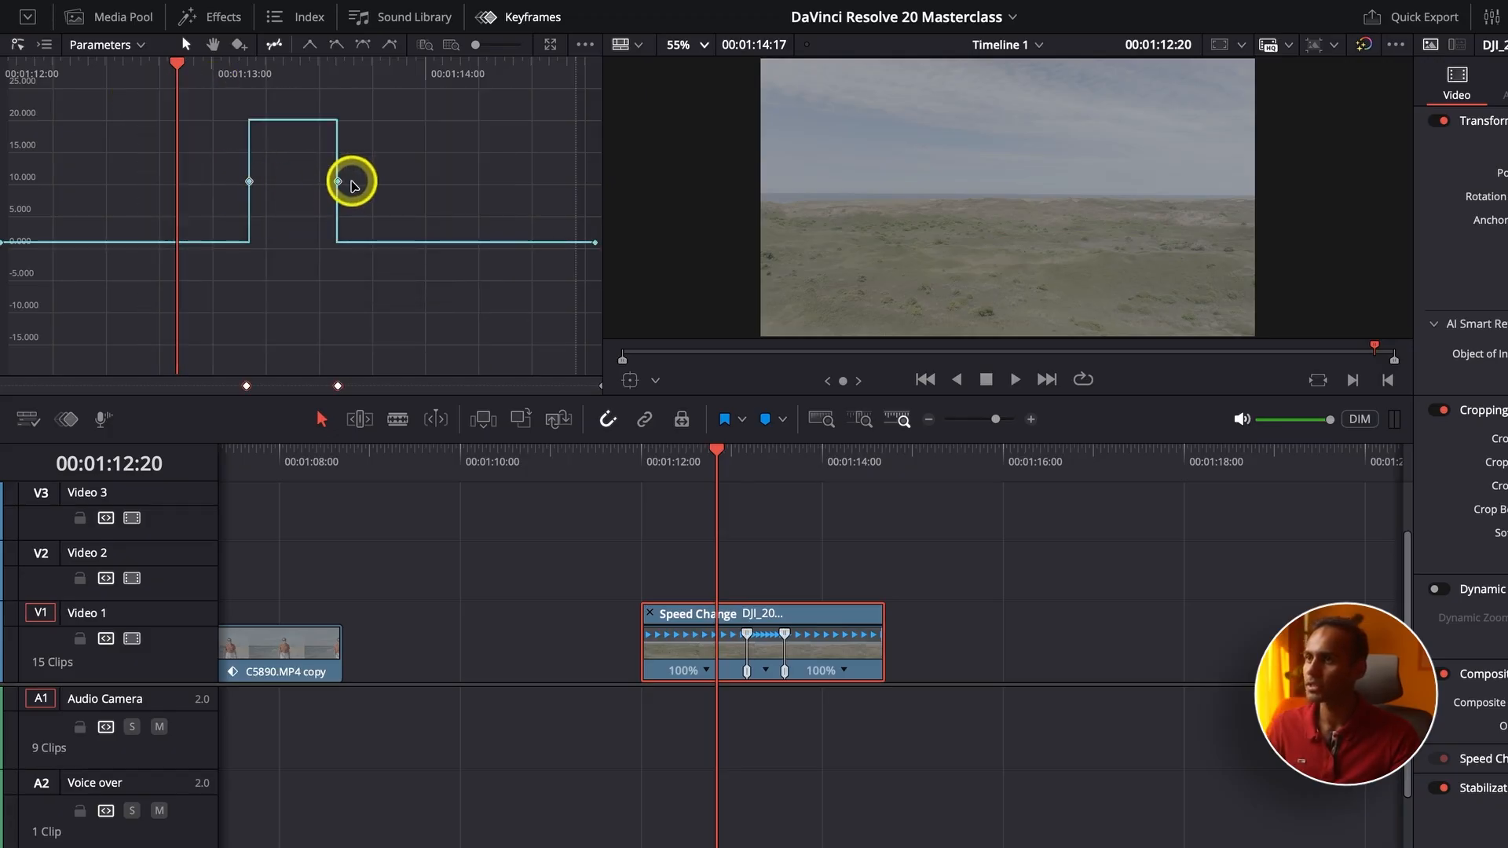
left_click(362, 47)
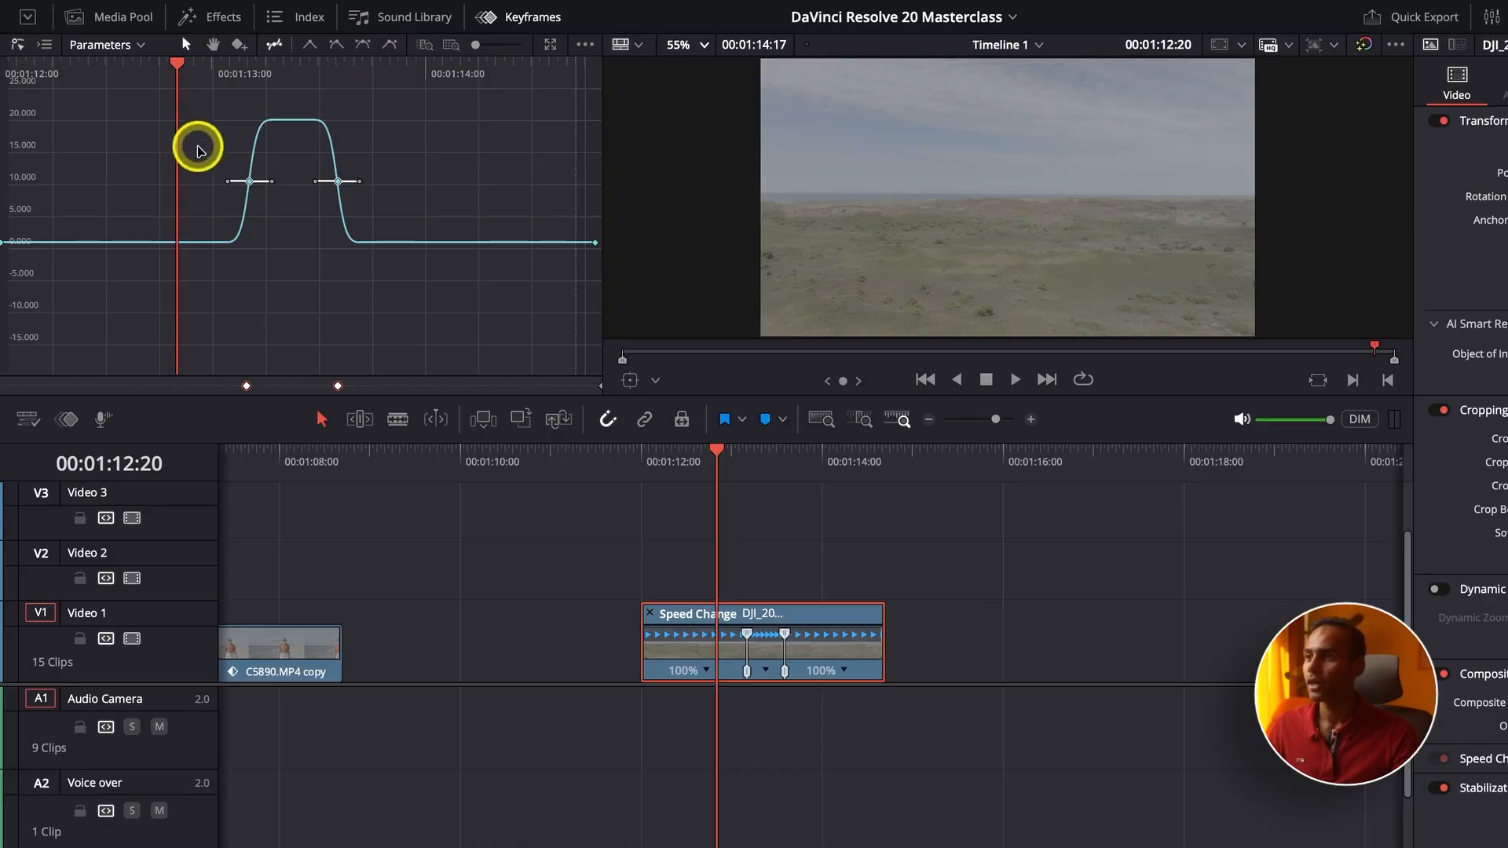
left_click(219, 72)
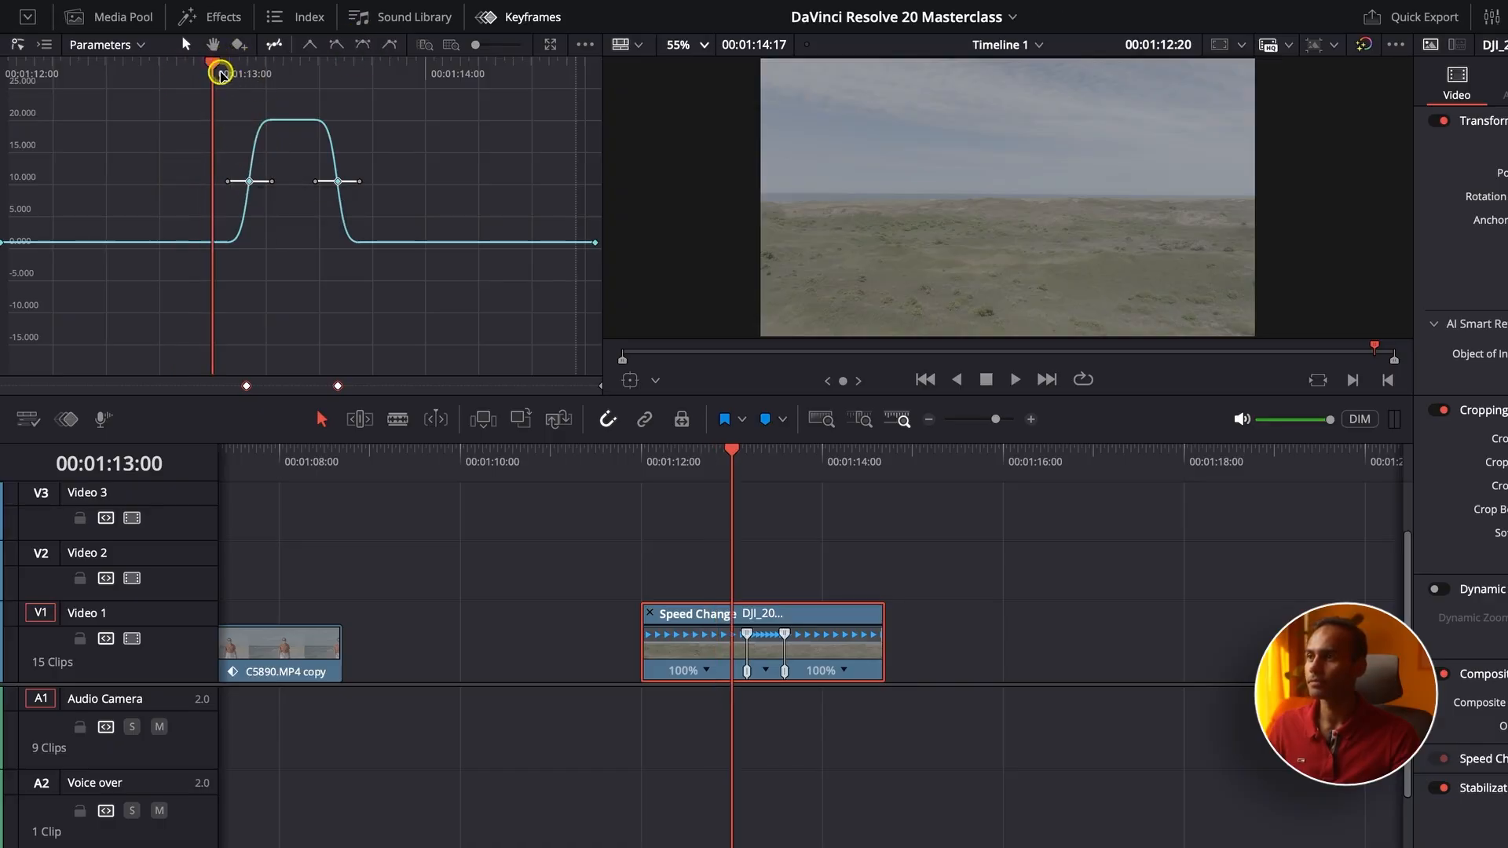
scroll(373, 210, "up", 3)
scroll(404, 209, "up", 2)
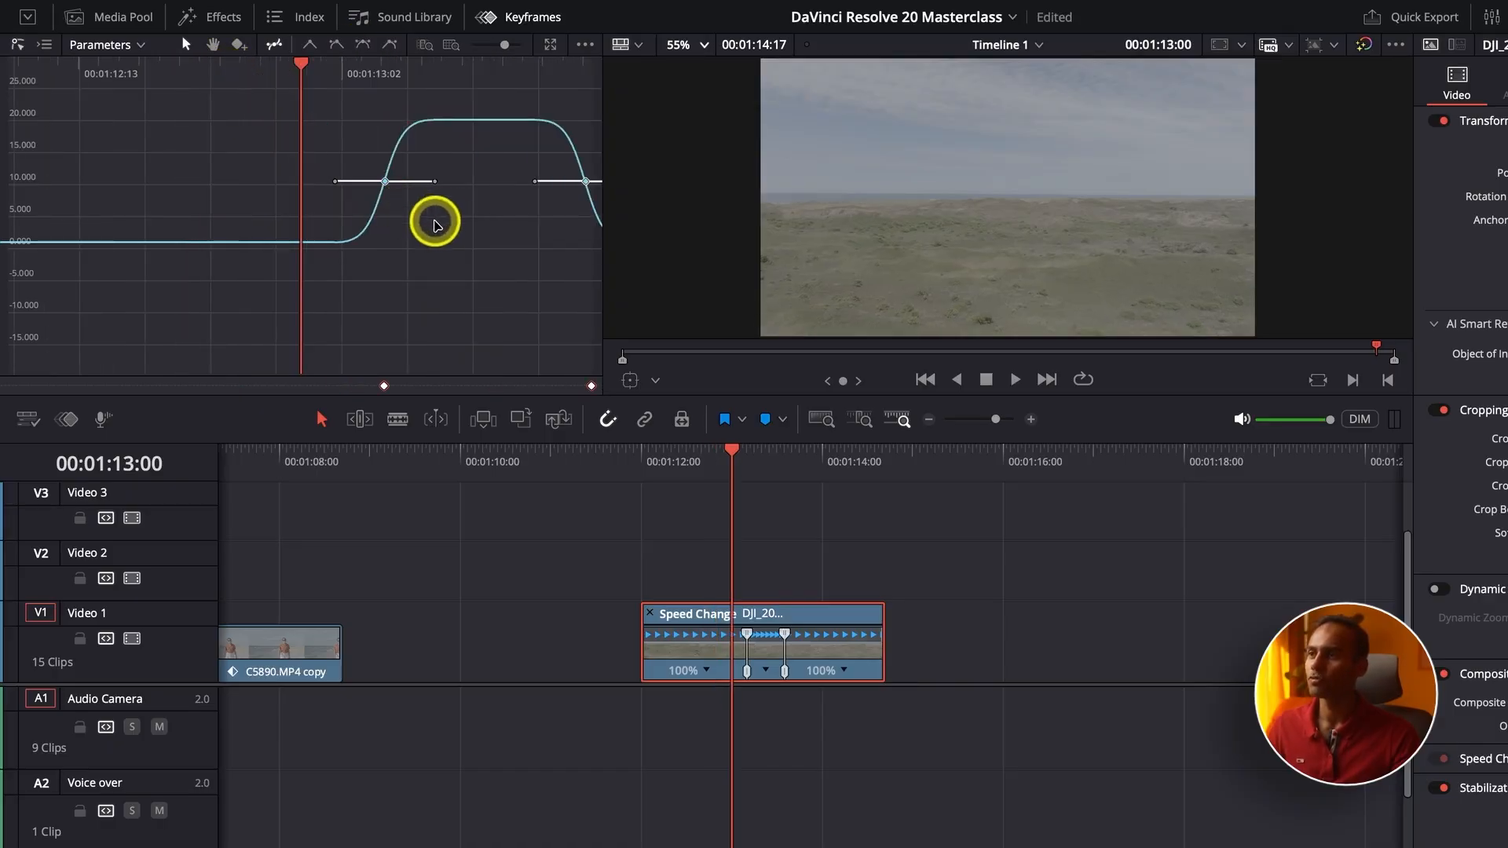
mouse_move(434, 182)
left_mouse_down()
mouse_move(481, 185)
mouse_move(450, 183)
left_mouse_up()
scroll(507, 191, "down", 2)
left_click(488, 182)
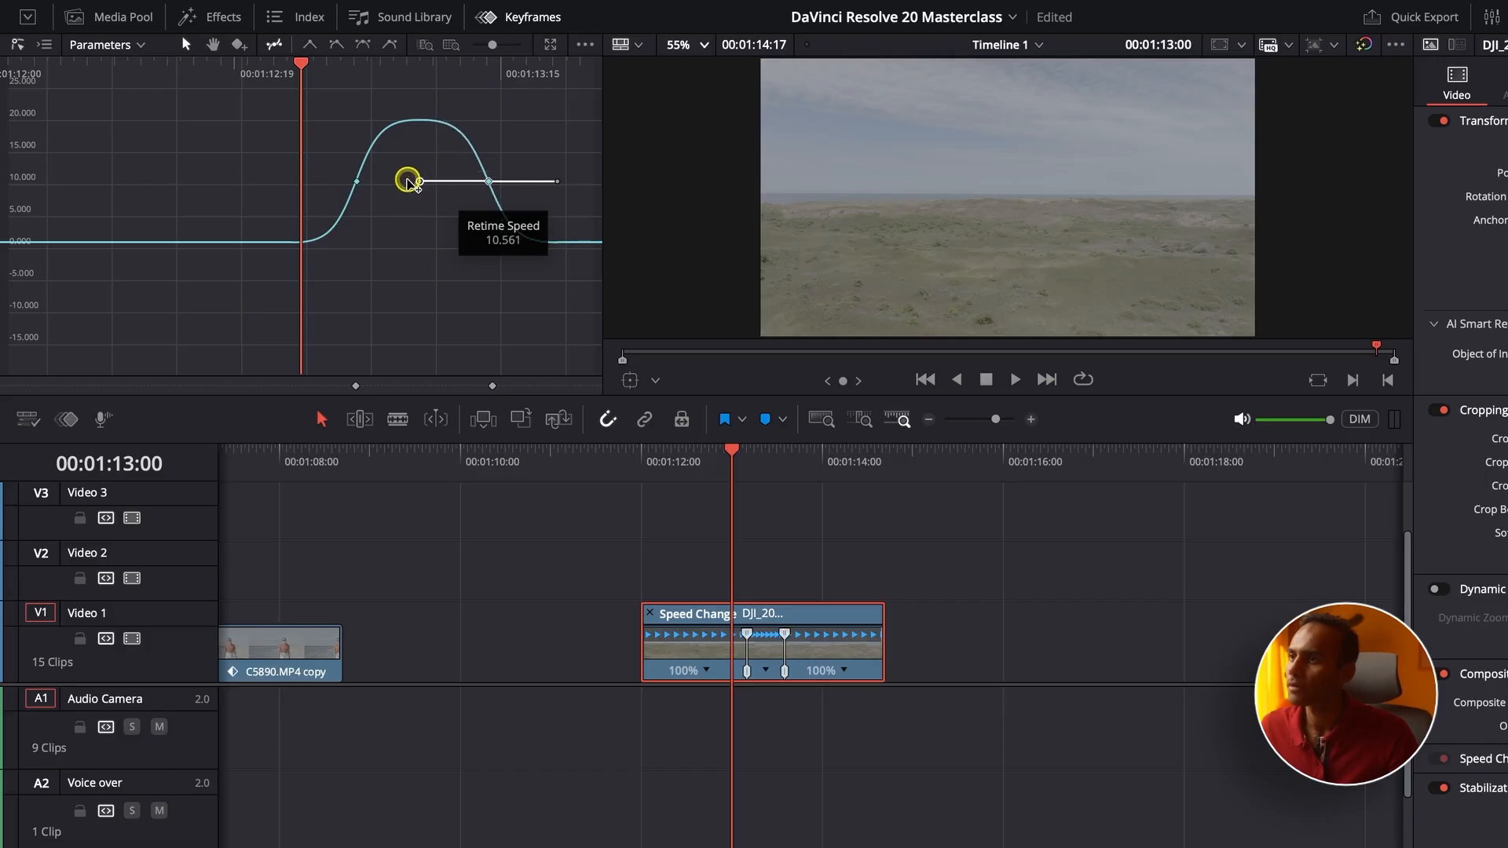
scroll(594, 212, "down", 2)
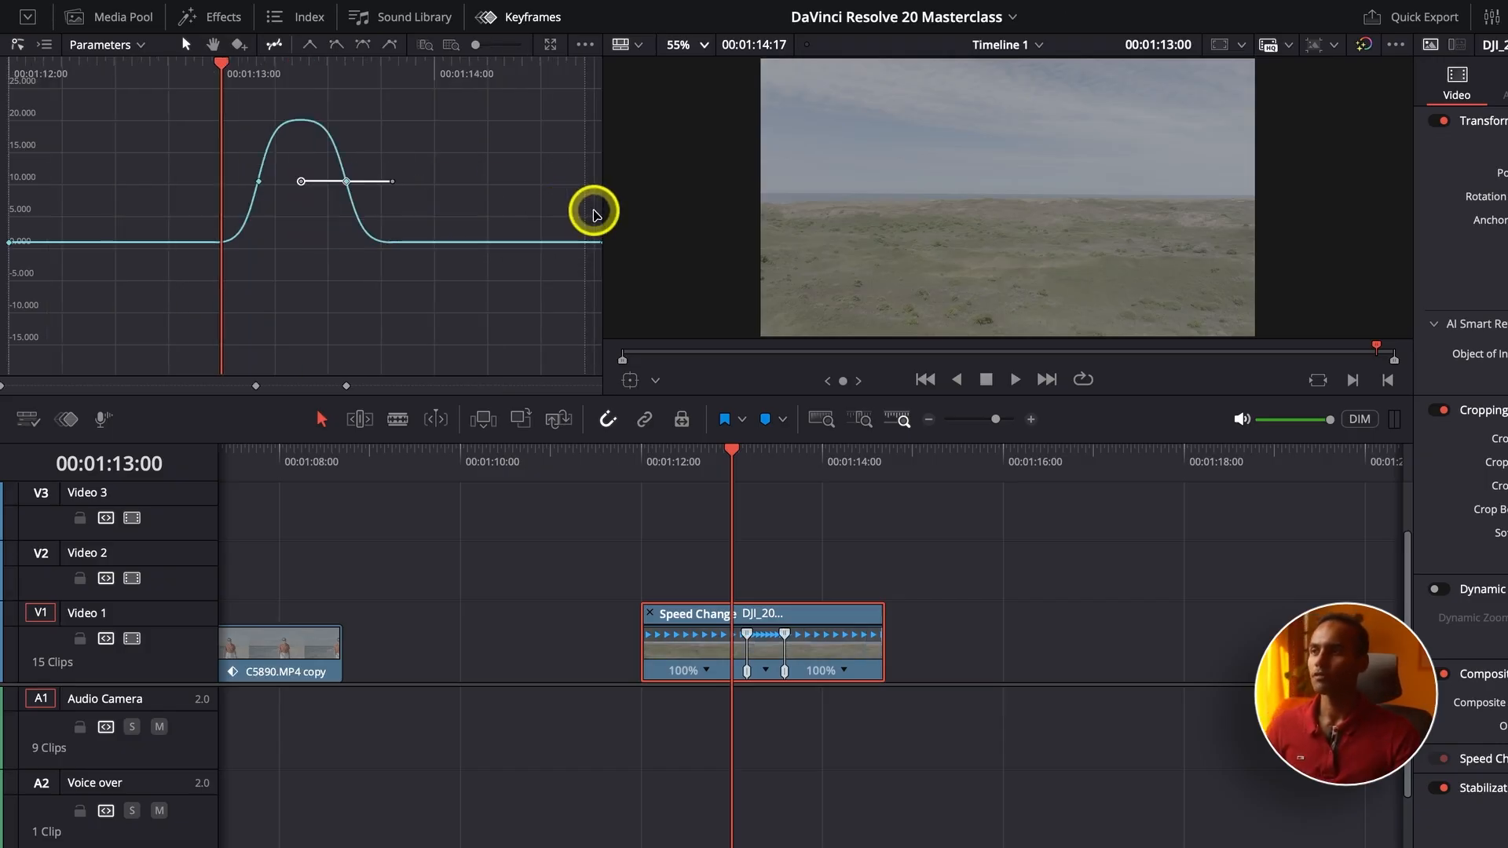
Play the DJI clip from 00:01:12:09 to review the eased speed ramp.
left_click(92, 77)
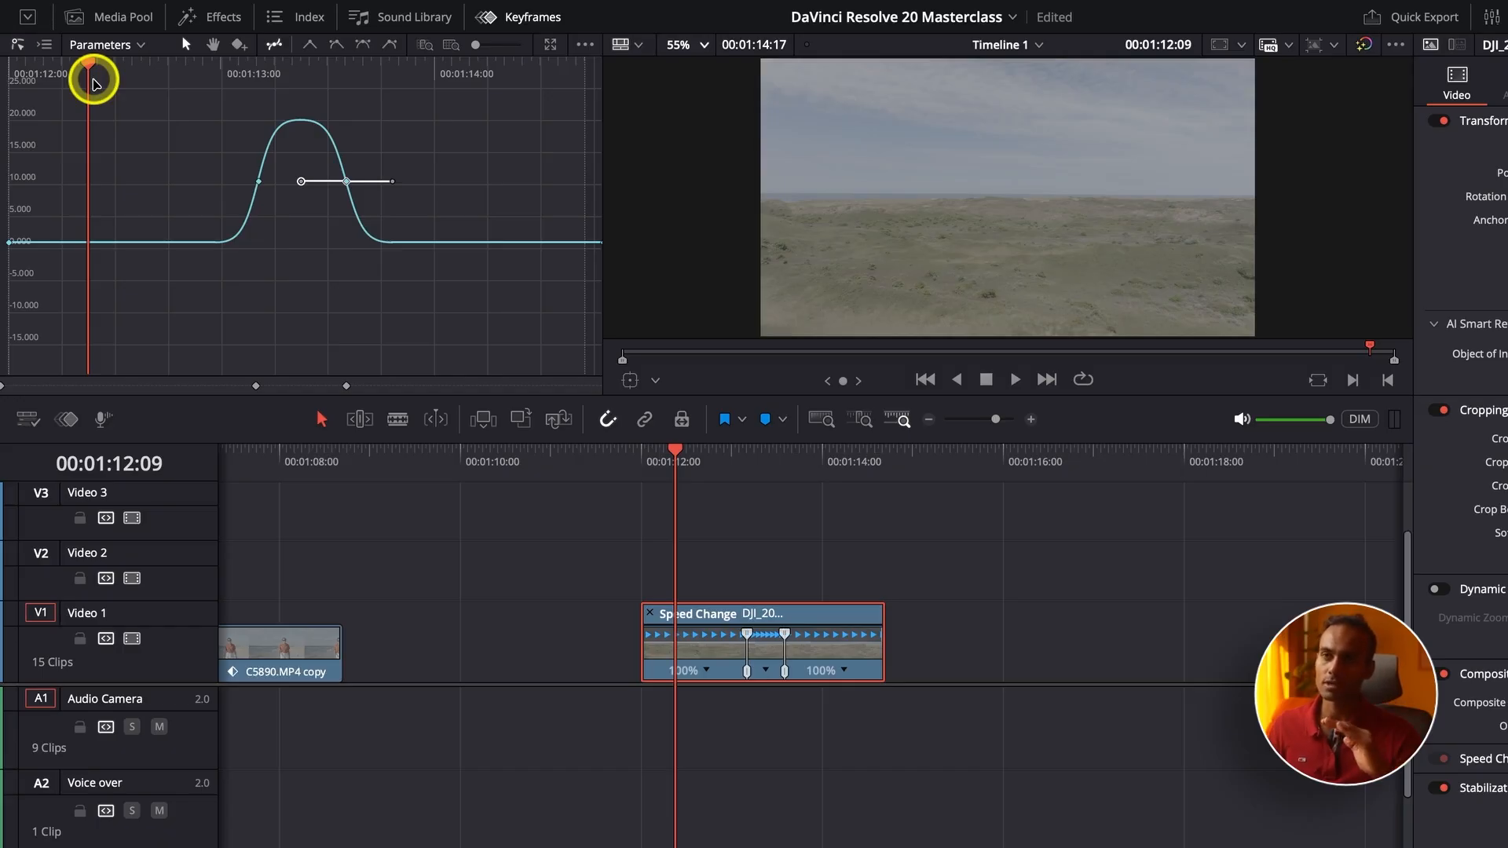
key("space")
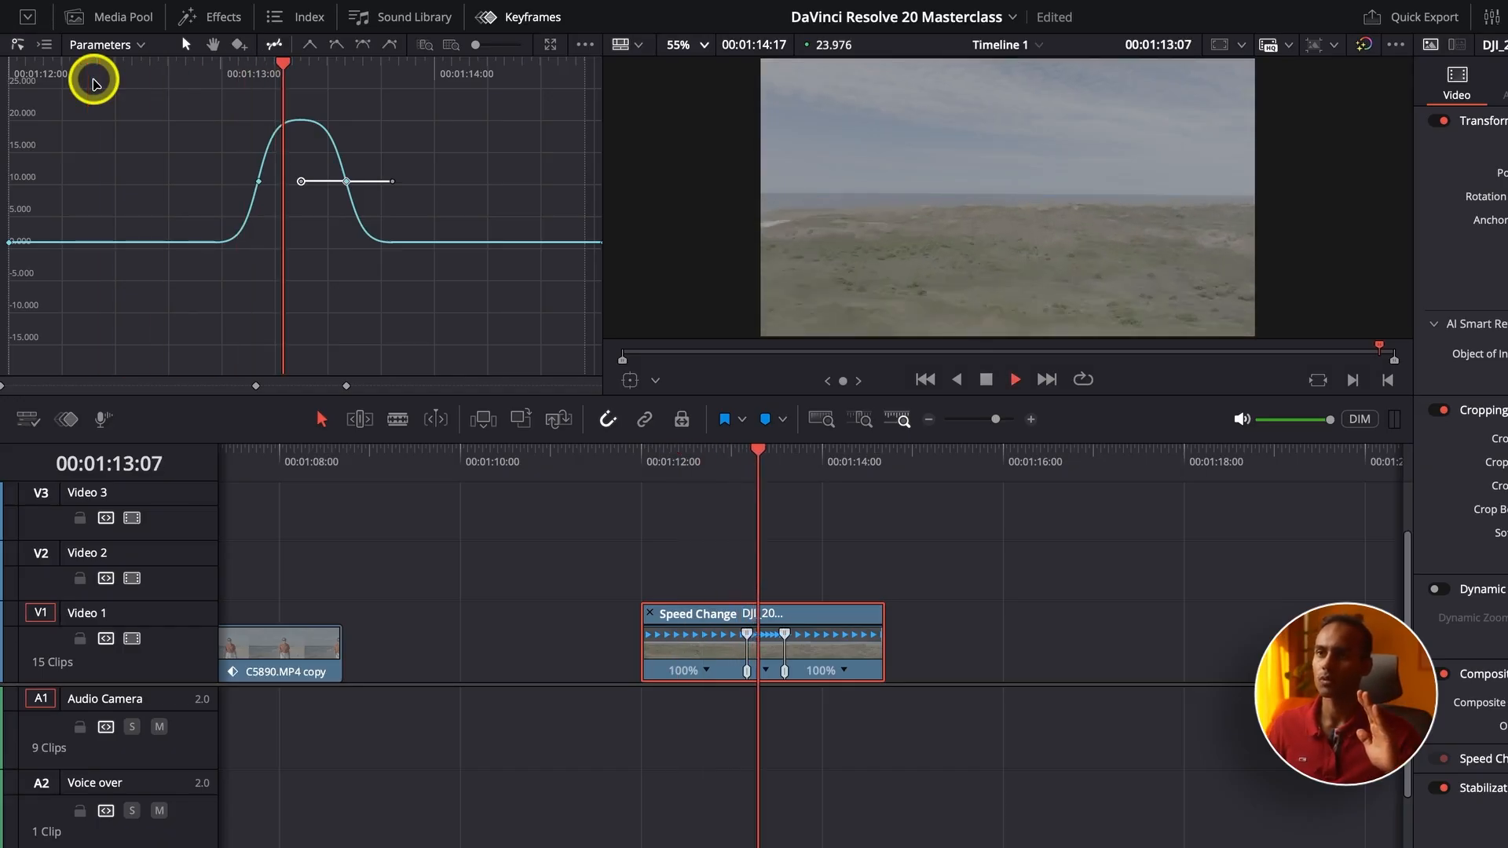
left_click(111, 80)
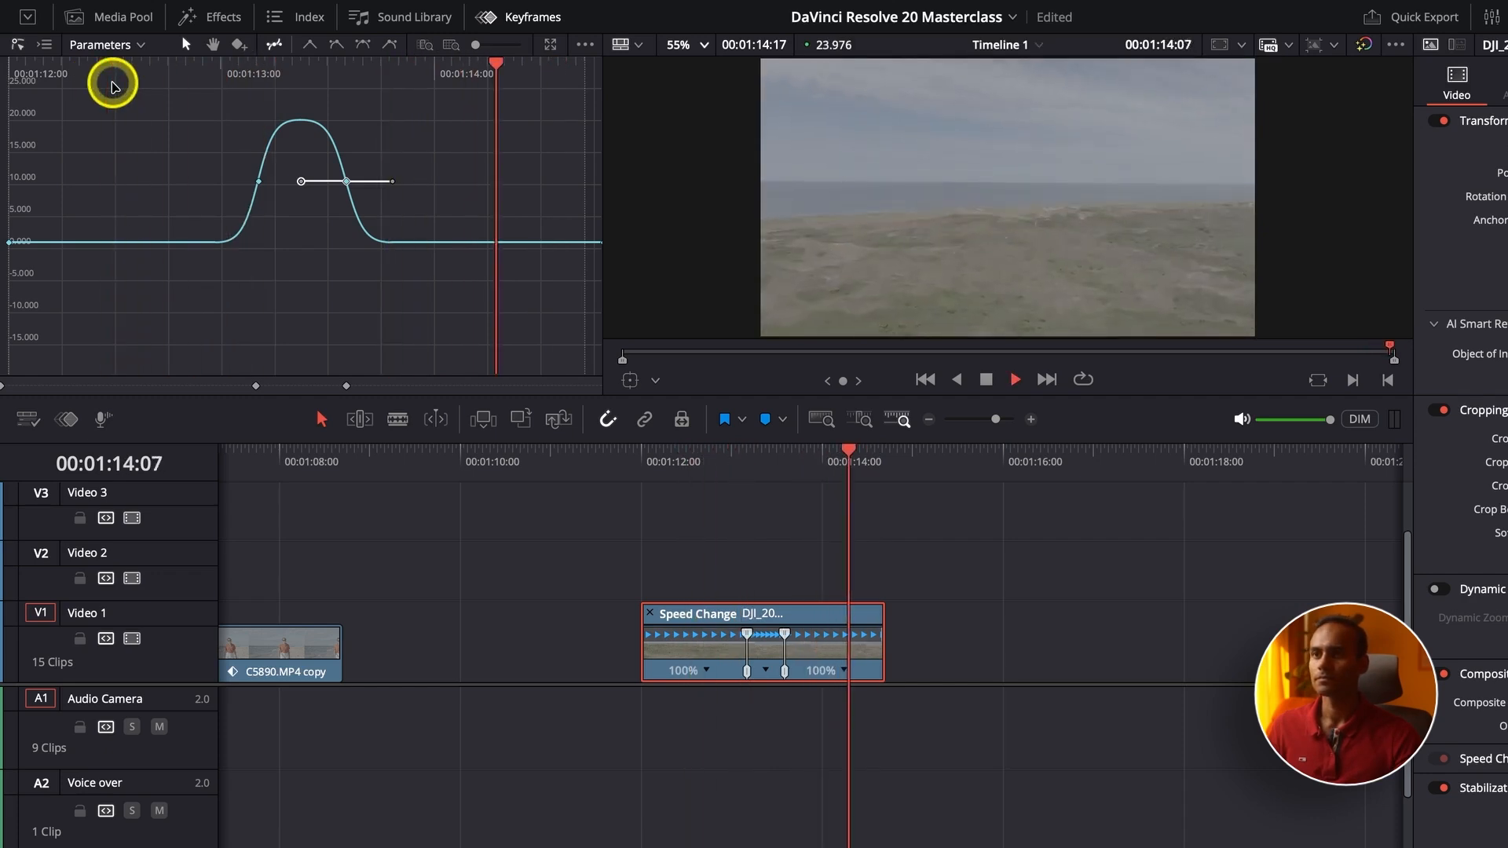
left_click(1288, 46)
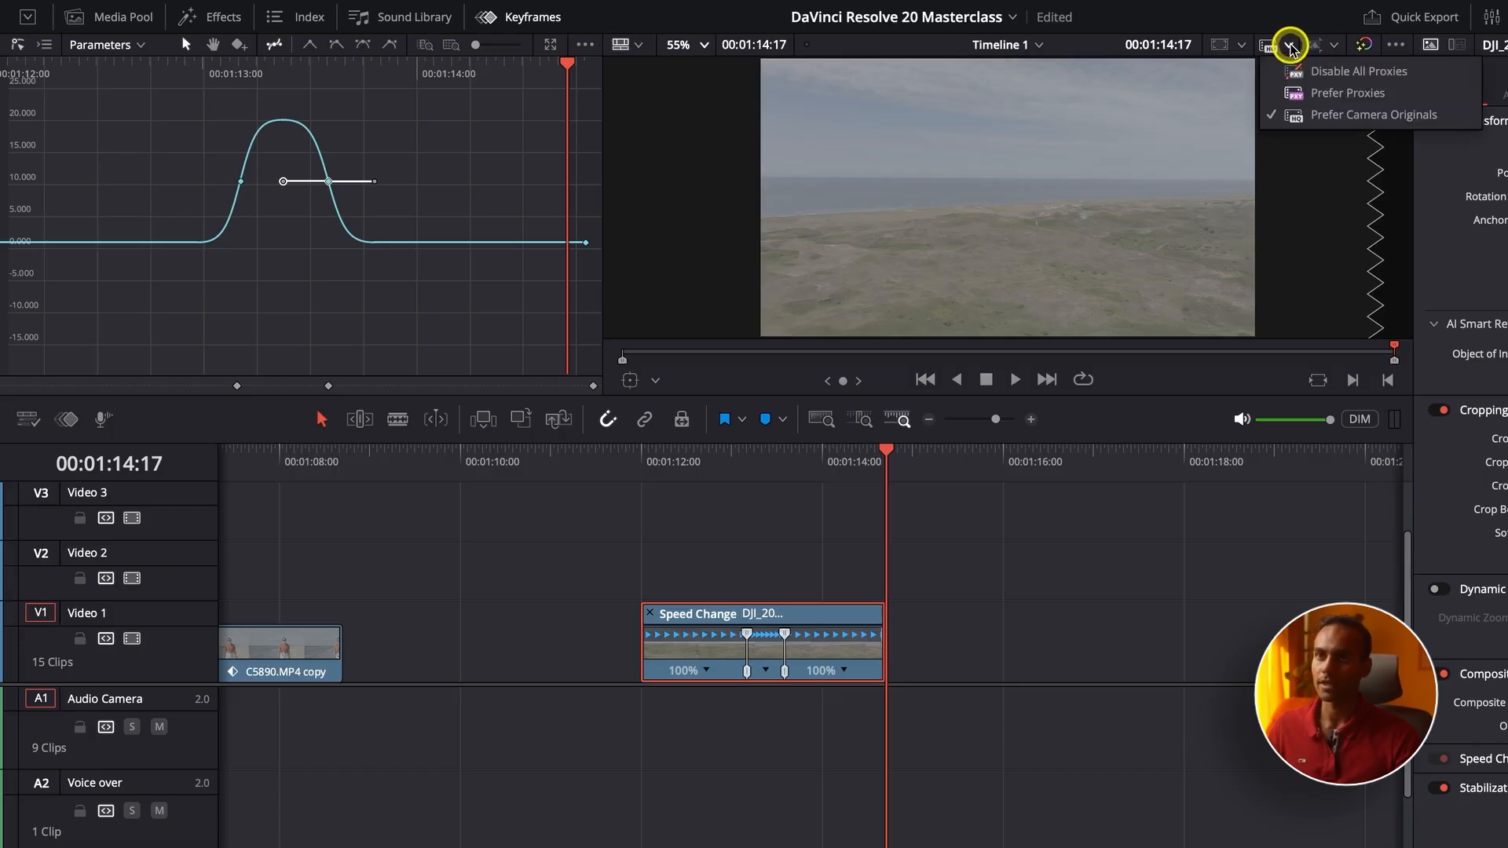
left_click(1289, 158)
left_click(1335, 46)
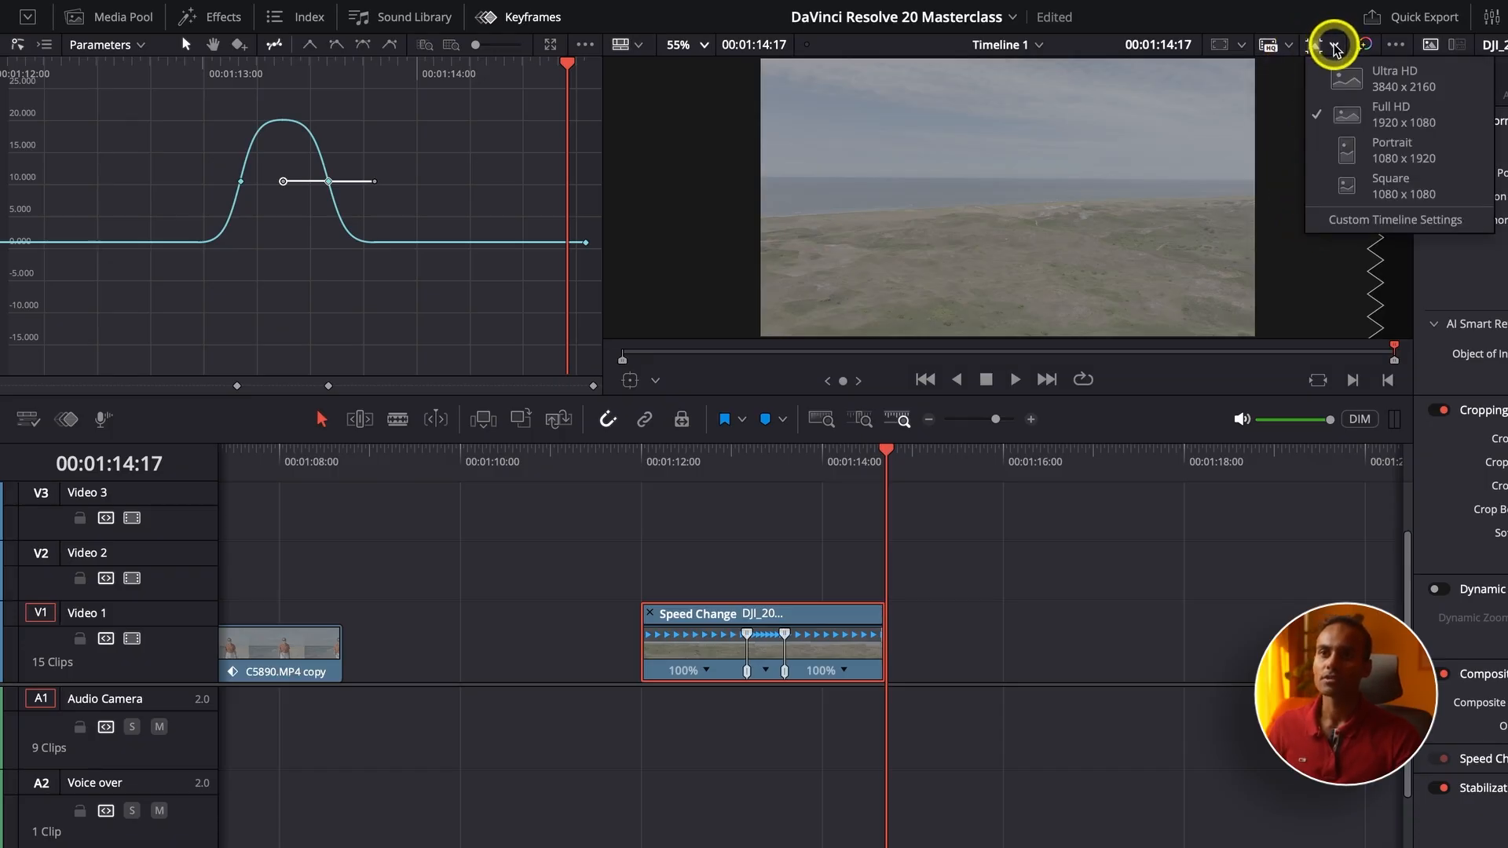
left_click(1347, 300)
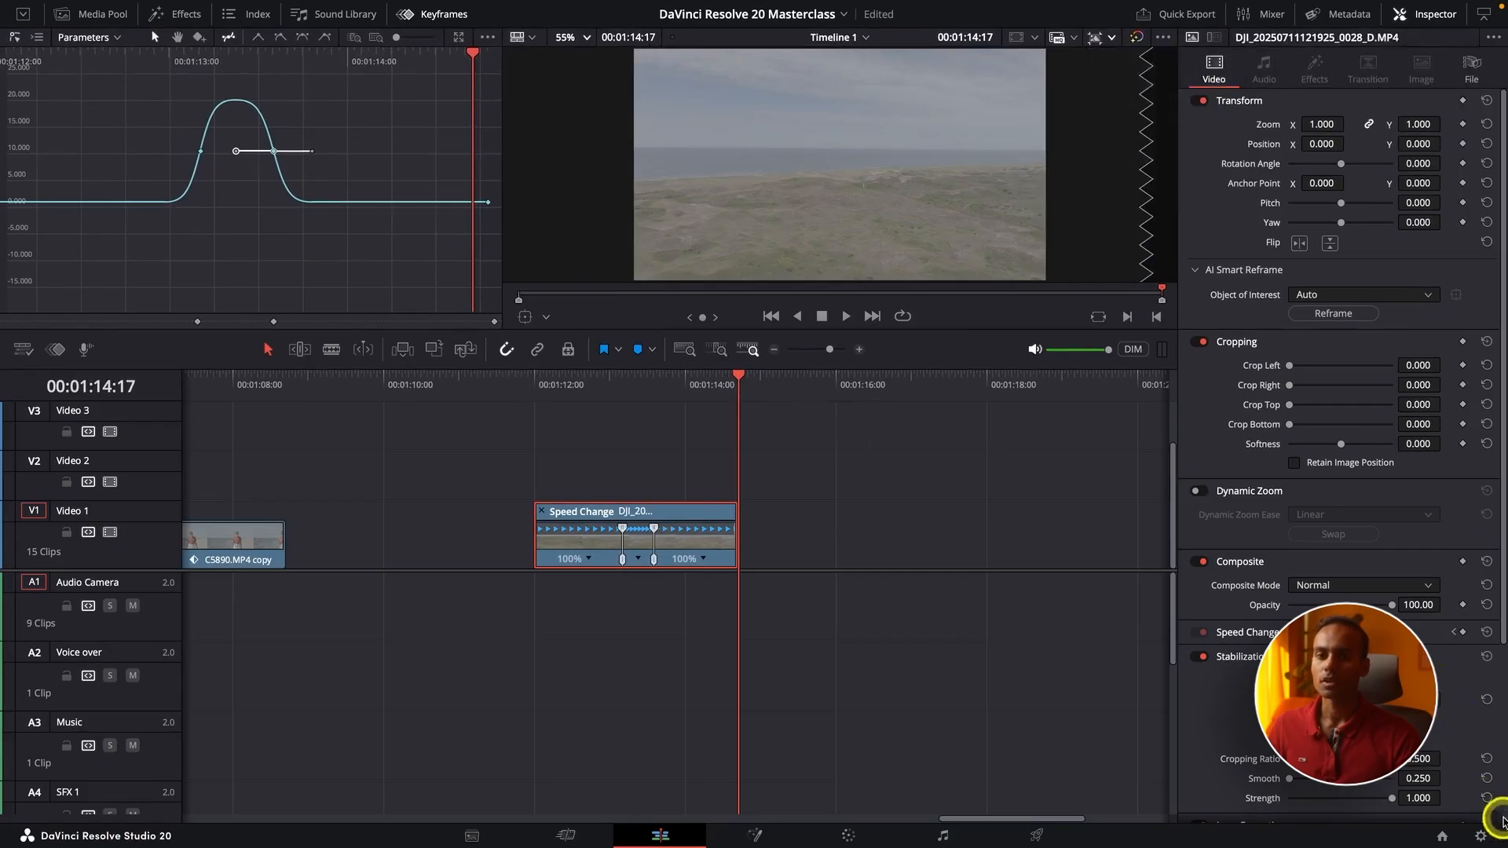
Set the project's timeline resolution to 1280 x 720 HD 720P and save the project settings.
left_click(1481, 836)
left_click(839, 187)
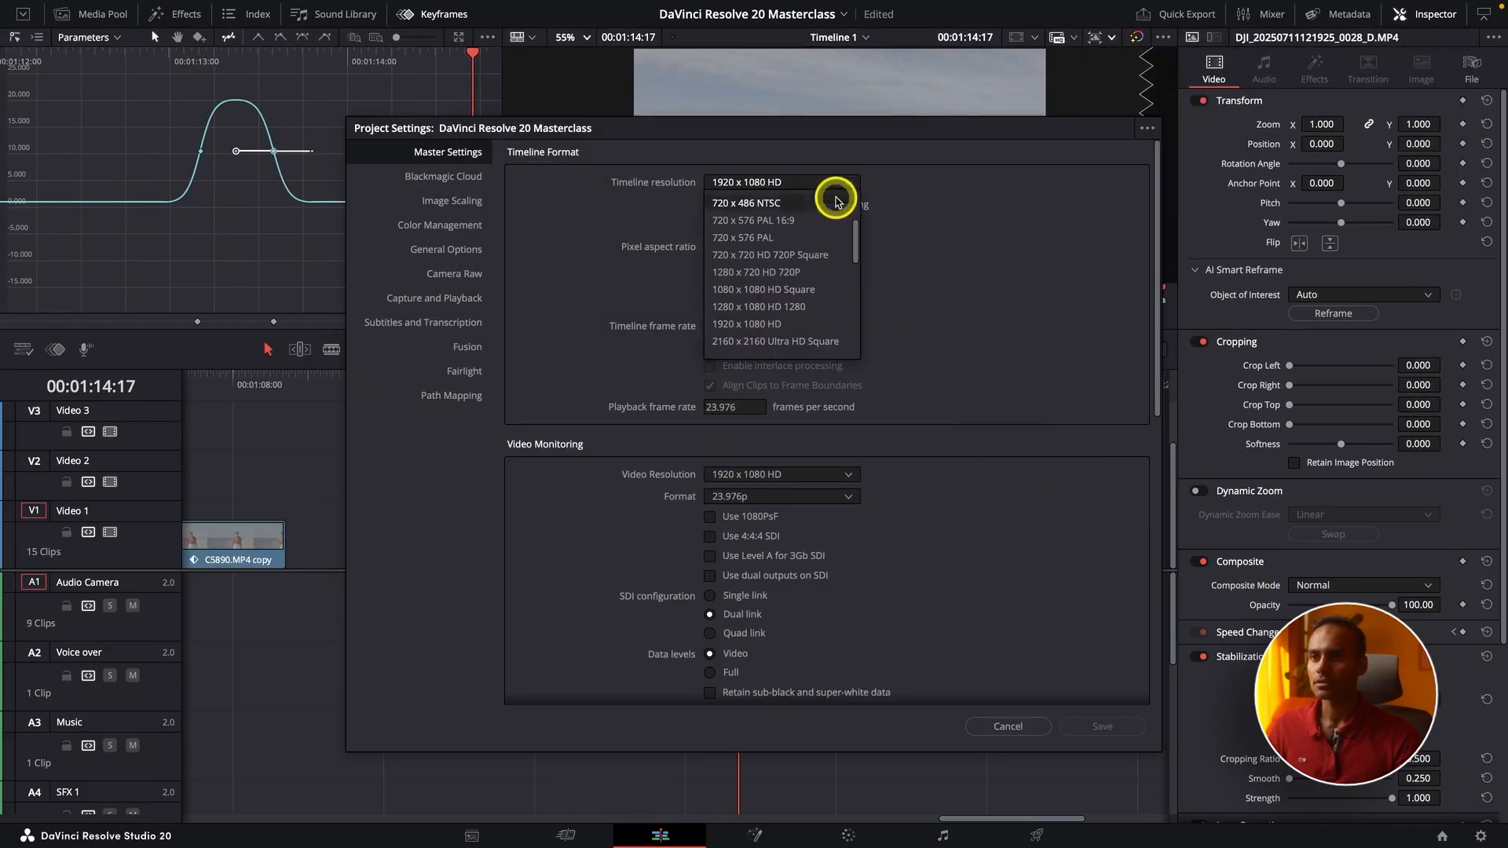
left_click(826, 274)
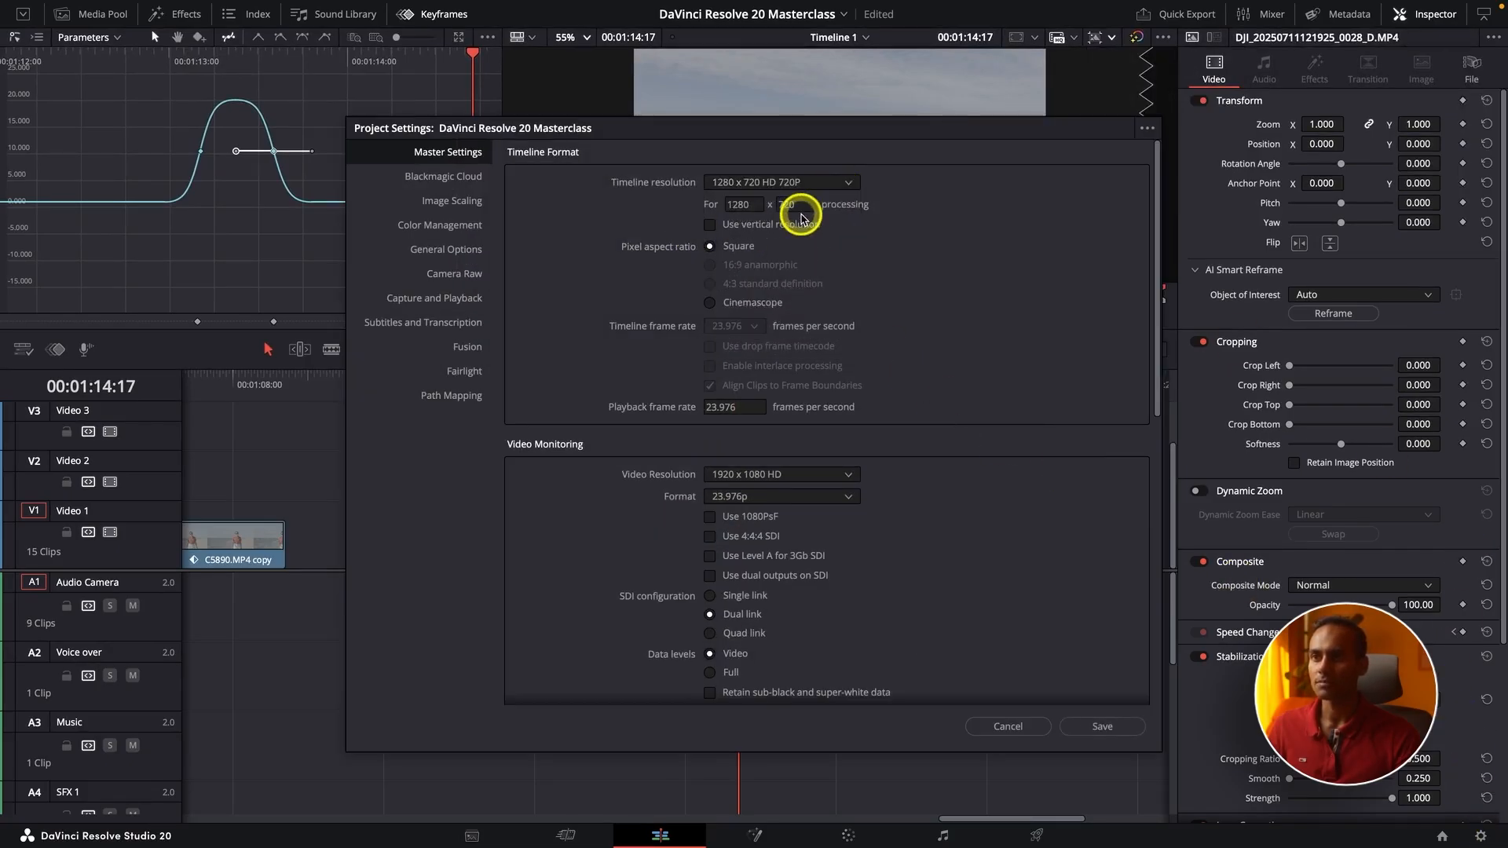
left_click(1104, 728)
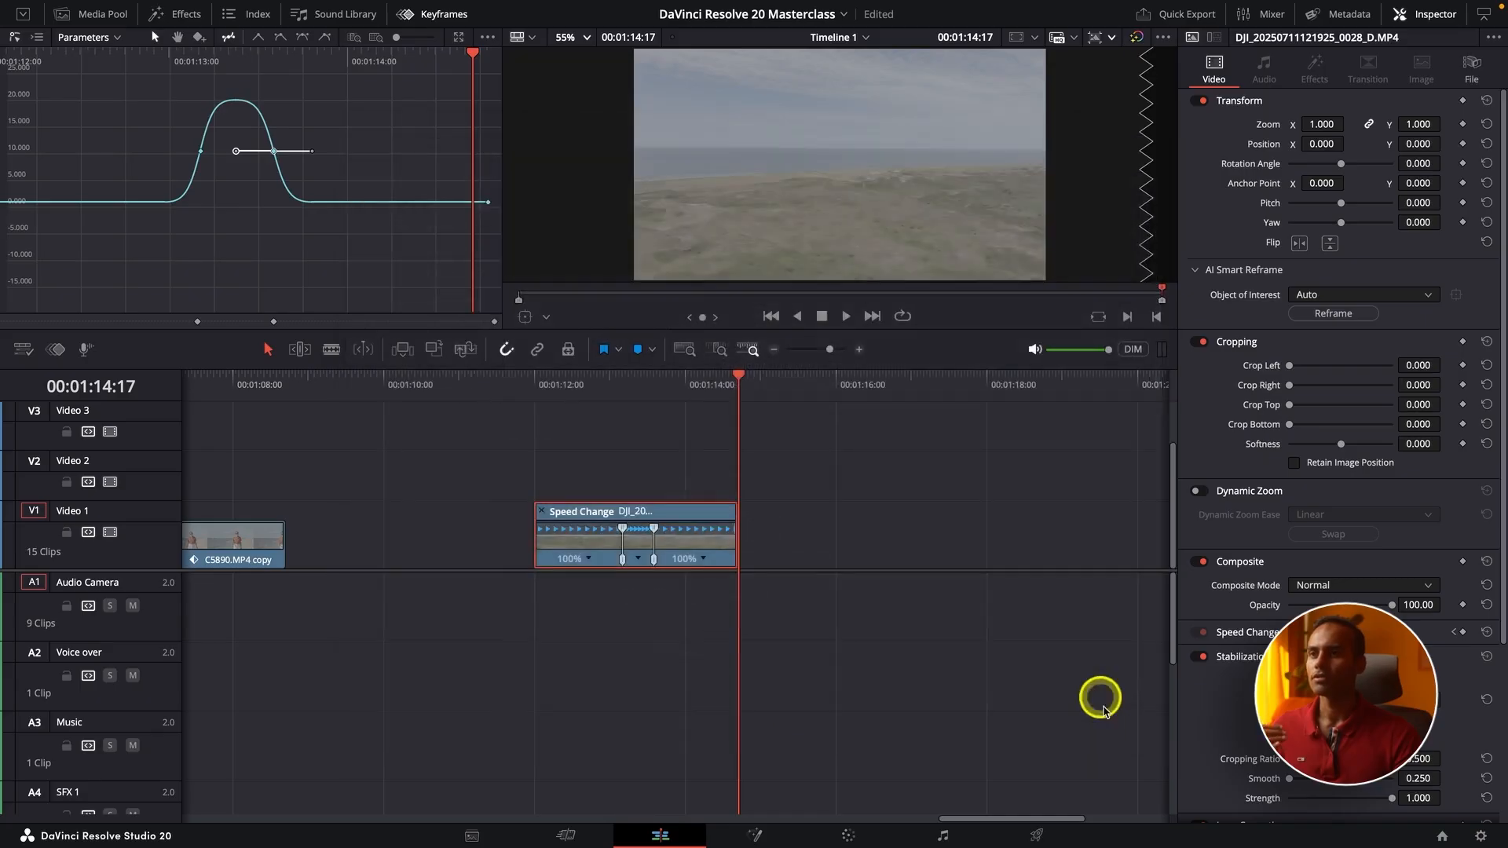
Play the speed ramp full screen from 00:01:12:00, then leave full screen and place the playhead at 00:01:12:09.
left_click(534, 393)
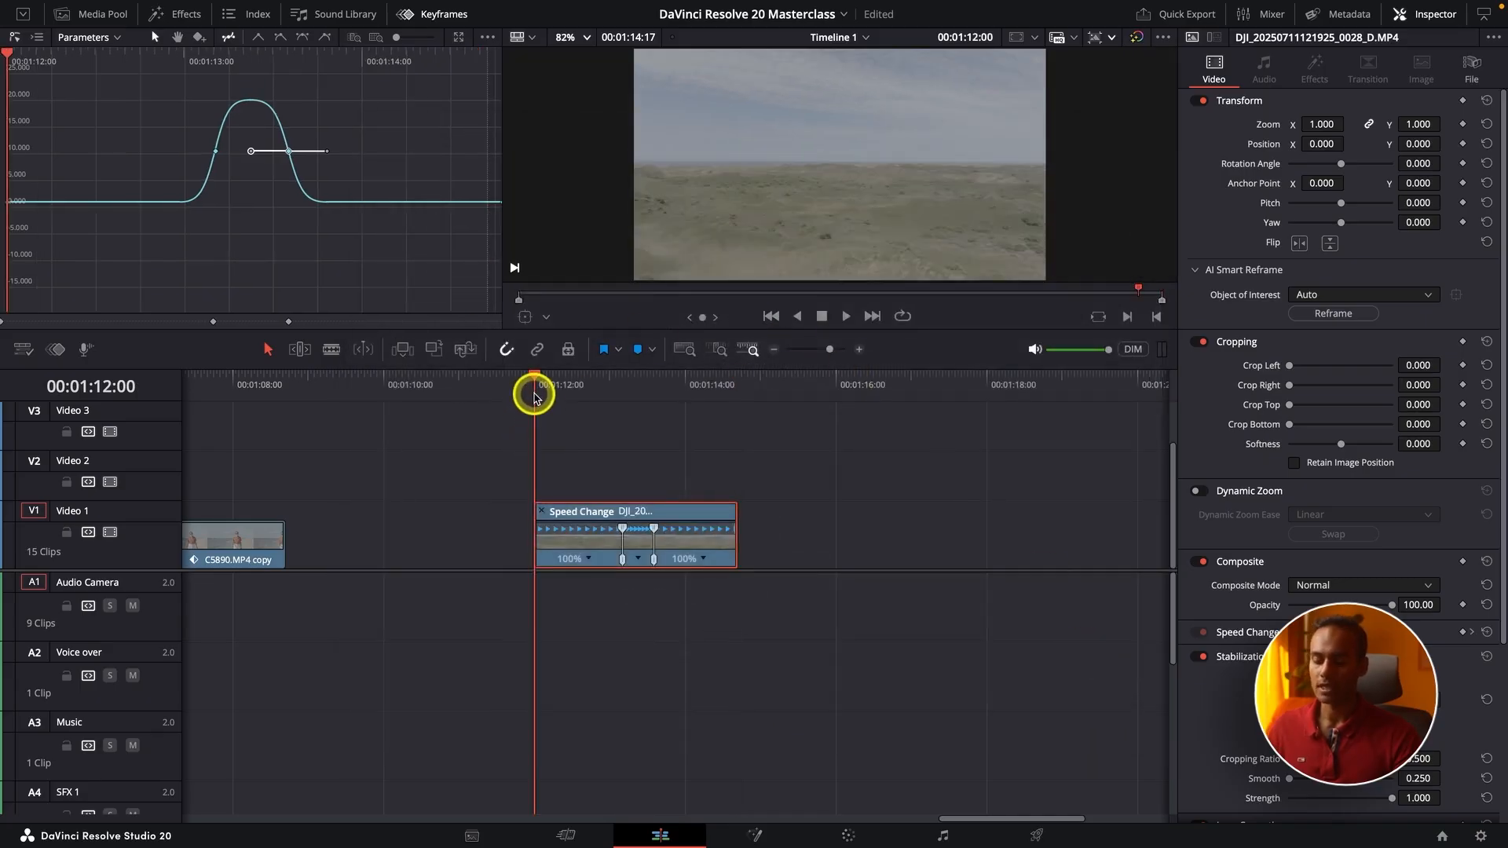
key("ctrl+f")
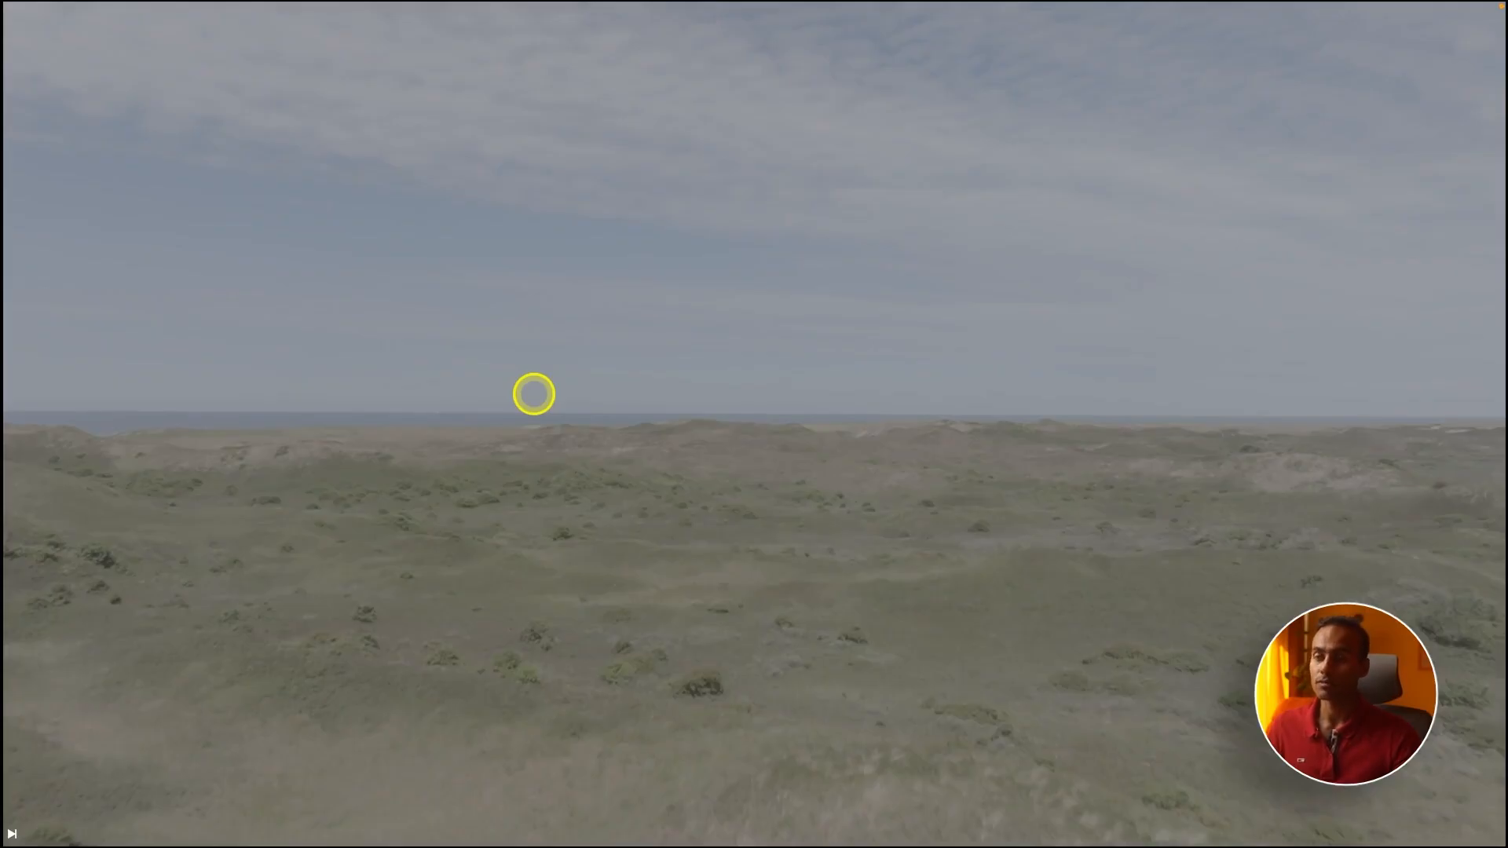
key("space")
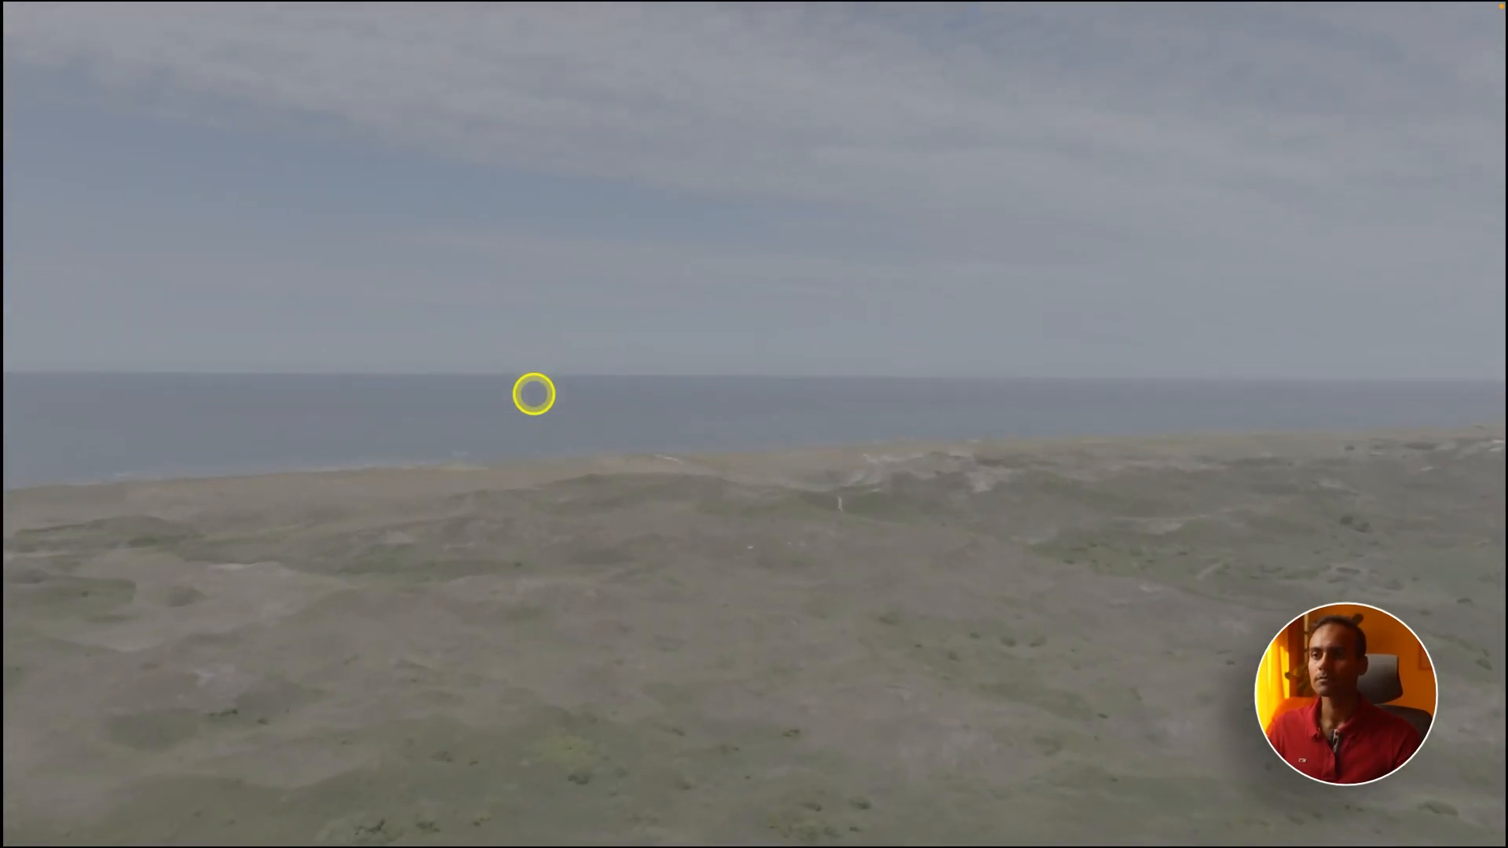
key("Escape")
left_click(563, 385)
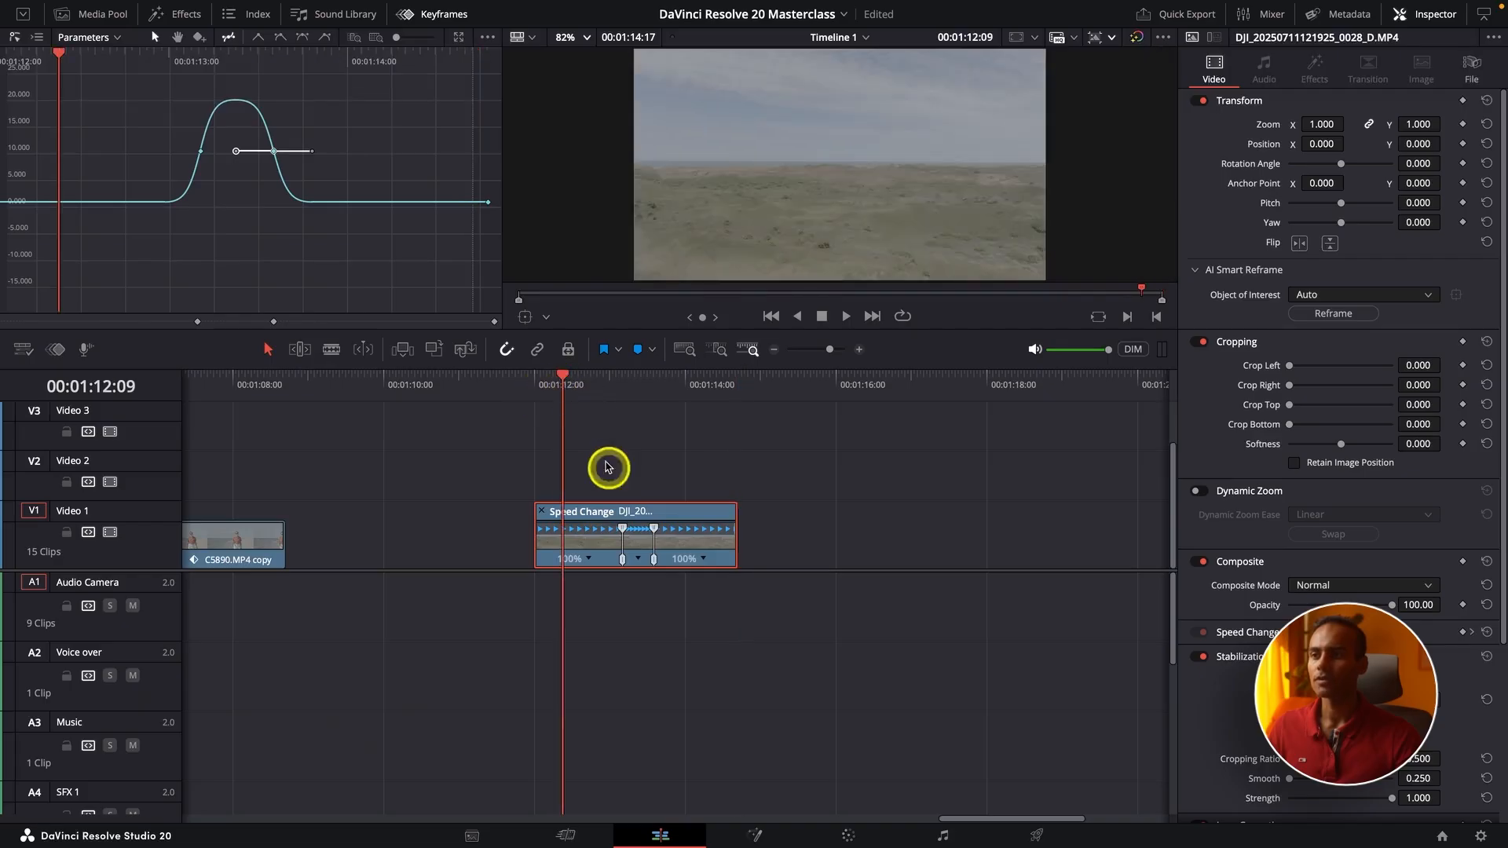
Replay the DJI clip's eased speed ramp several times, then return the playhead to 00:01:12:00.
key("space")
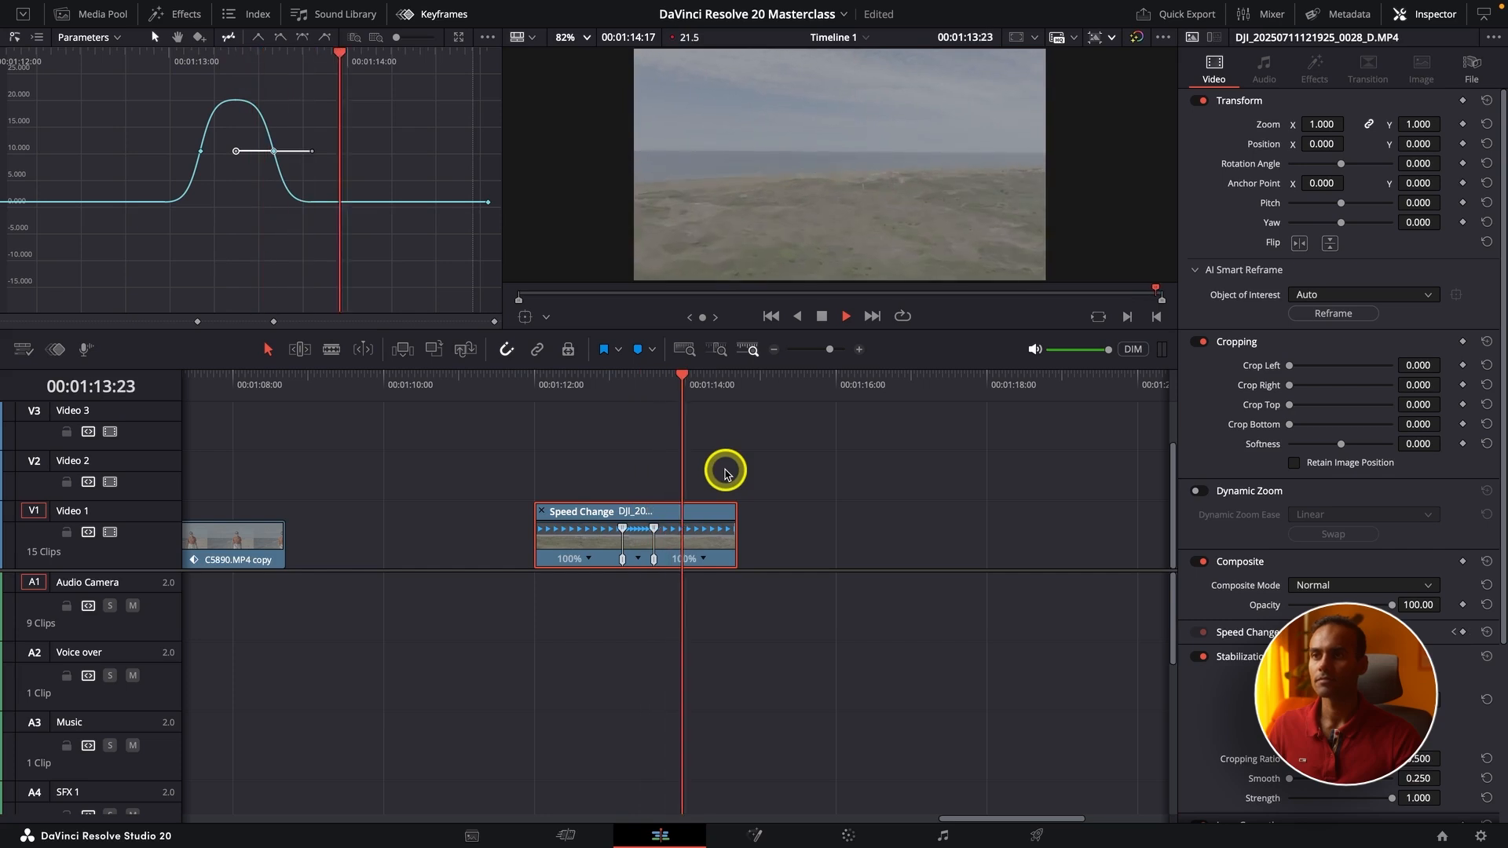
left_click(563, 385)
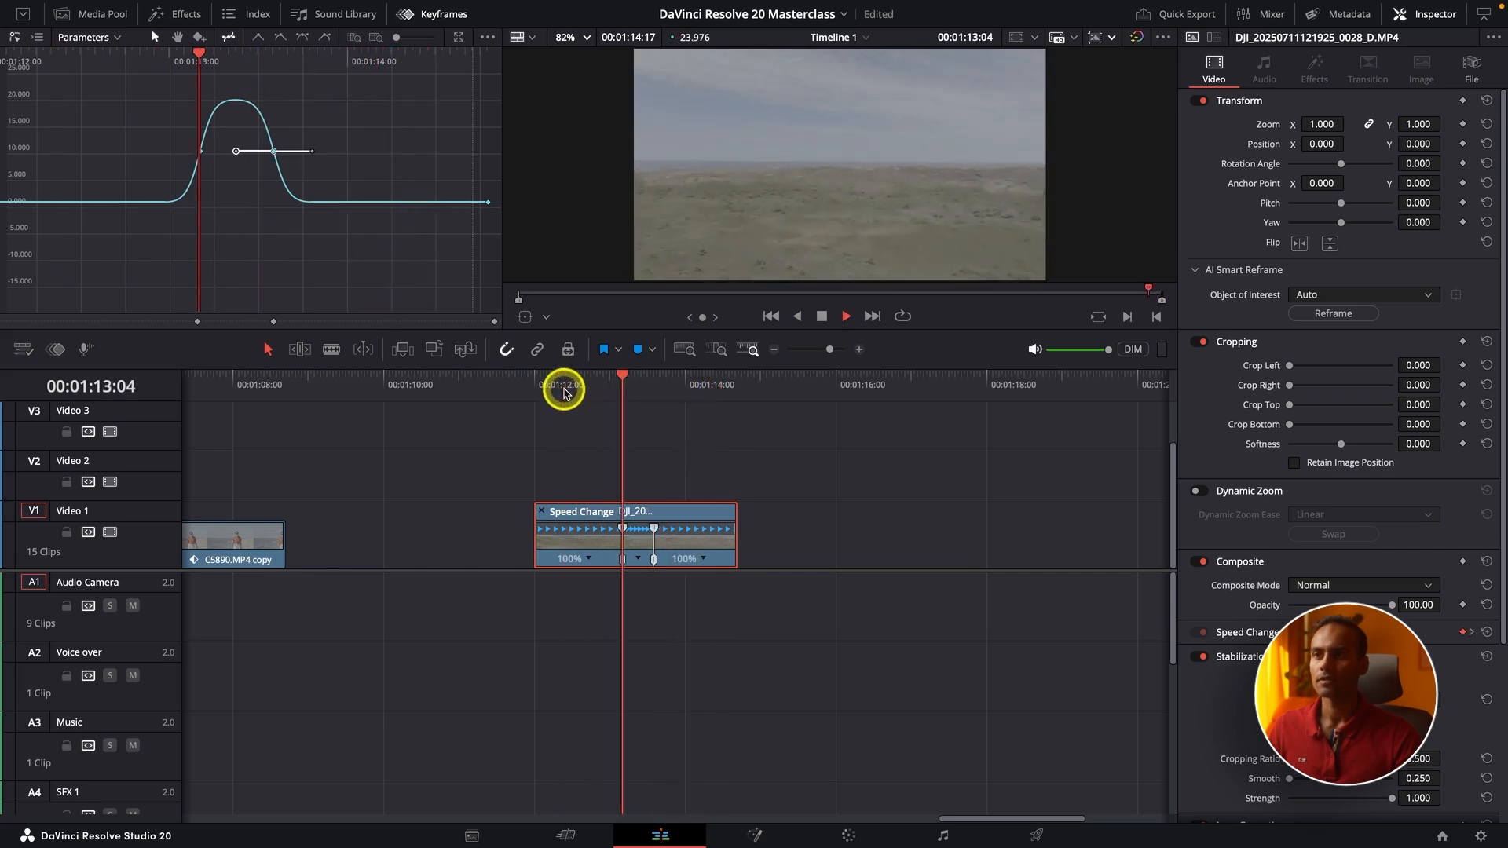
left_click(563, 385)
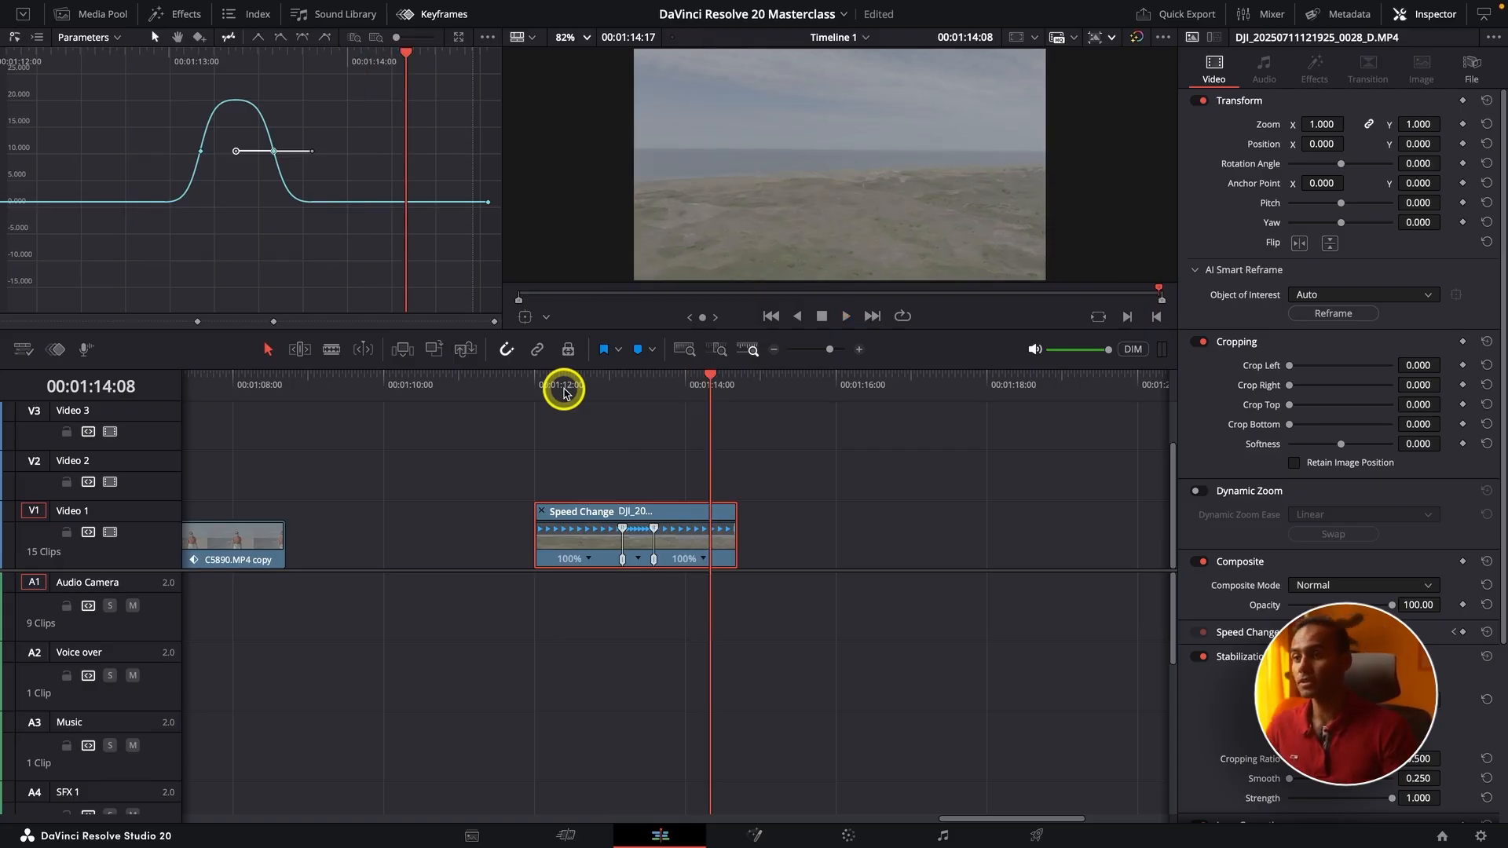
left_click(563, 388)
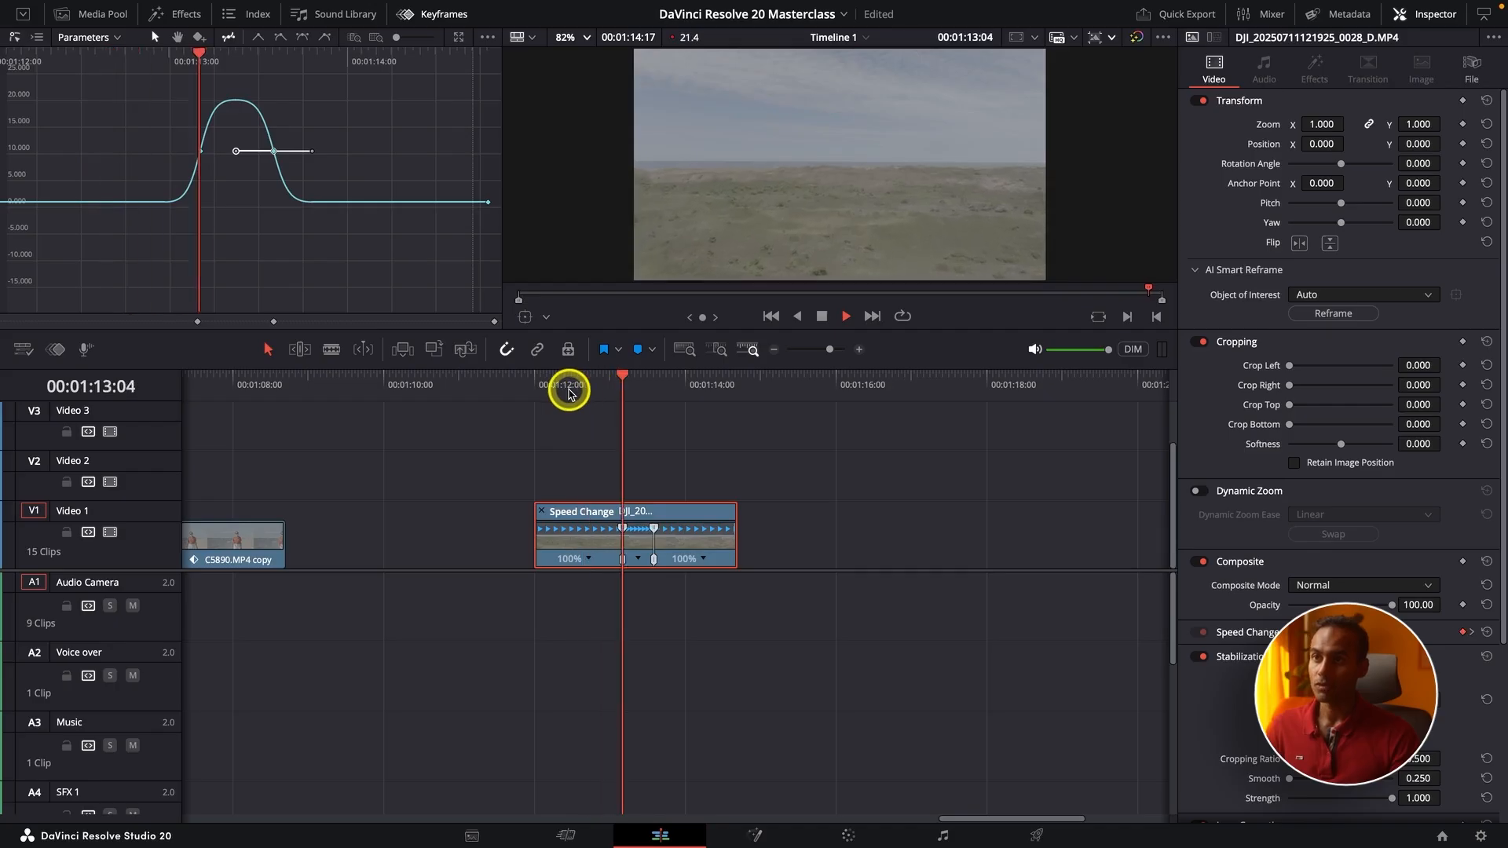
key("space")
key("super+minus")
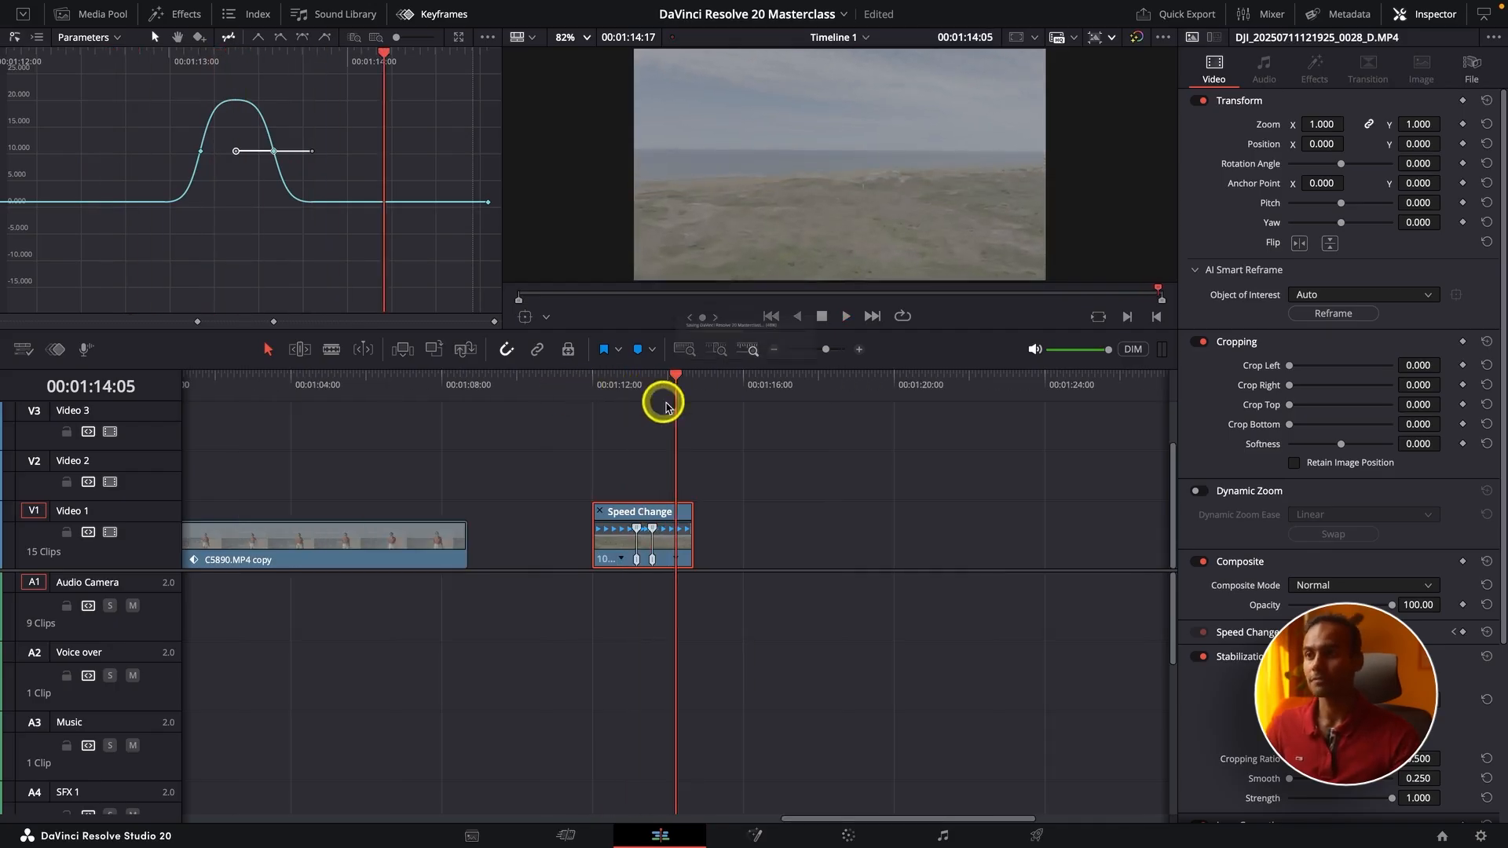
left_click(707, 386)
key("super+minus")
left_click(621, 391)
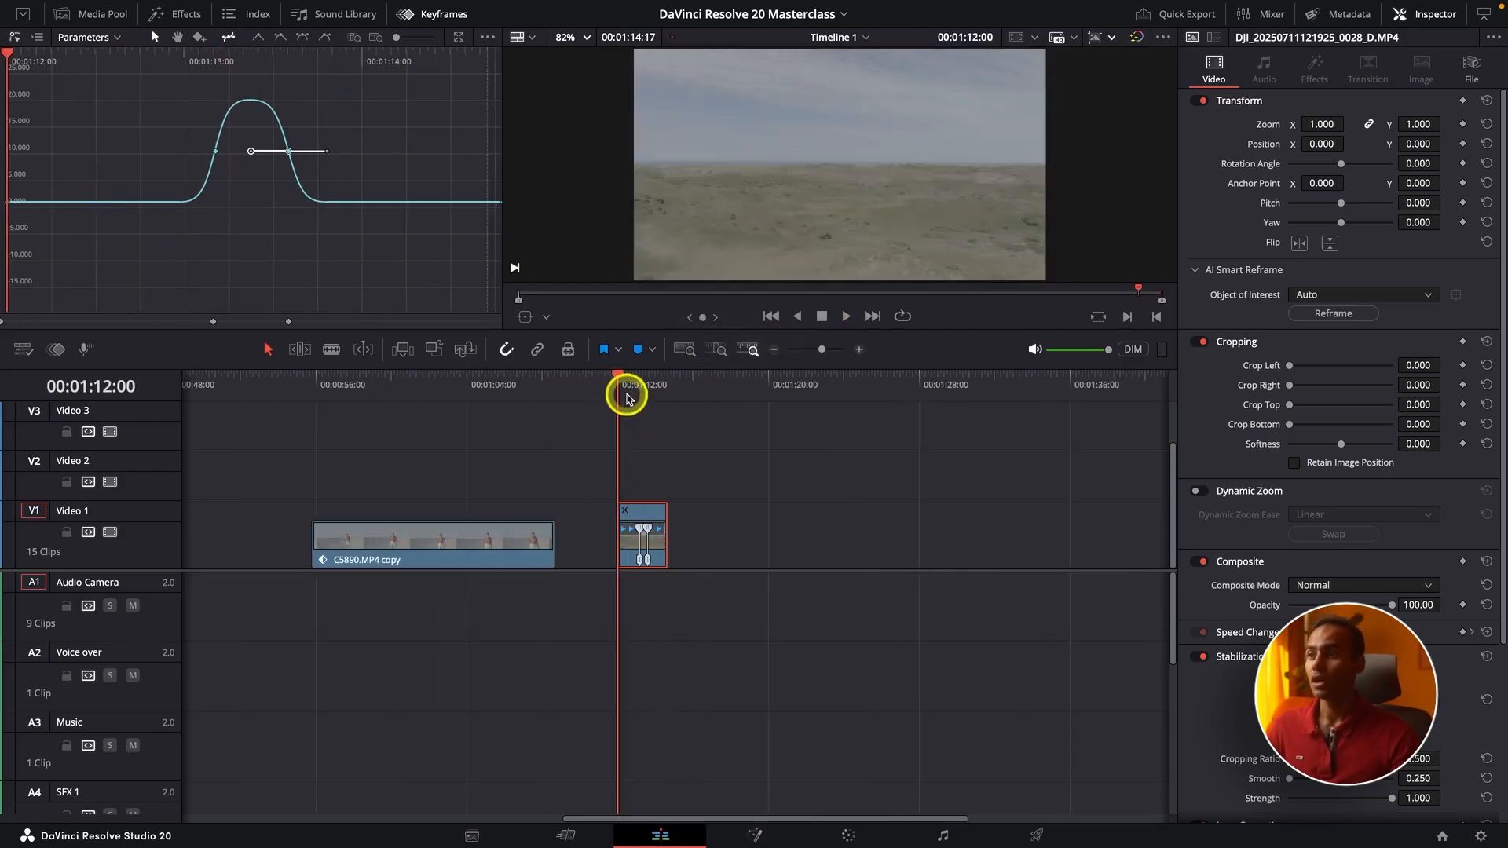
Show the Effects library in place of the keyframe curves and move the playhead to the start of C5890.MP4 copy at 00:00:55:19.
left_click(15, 39)
key("super+equal")
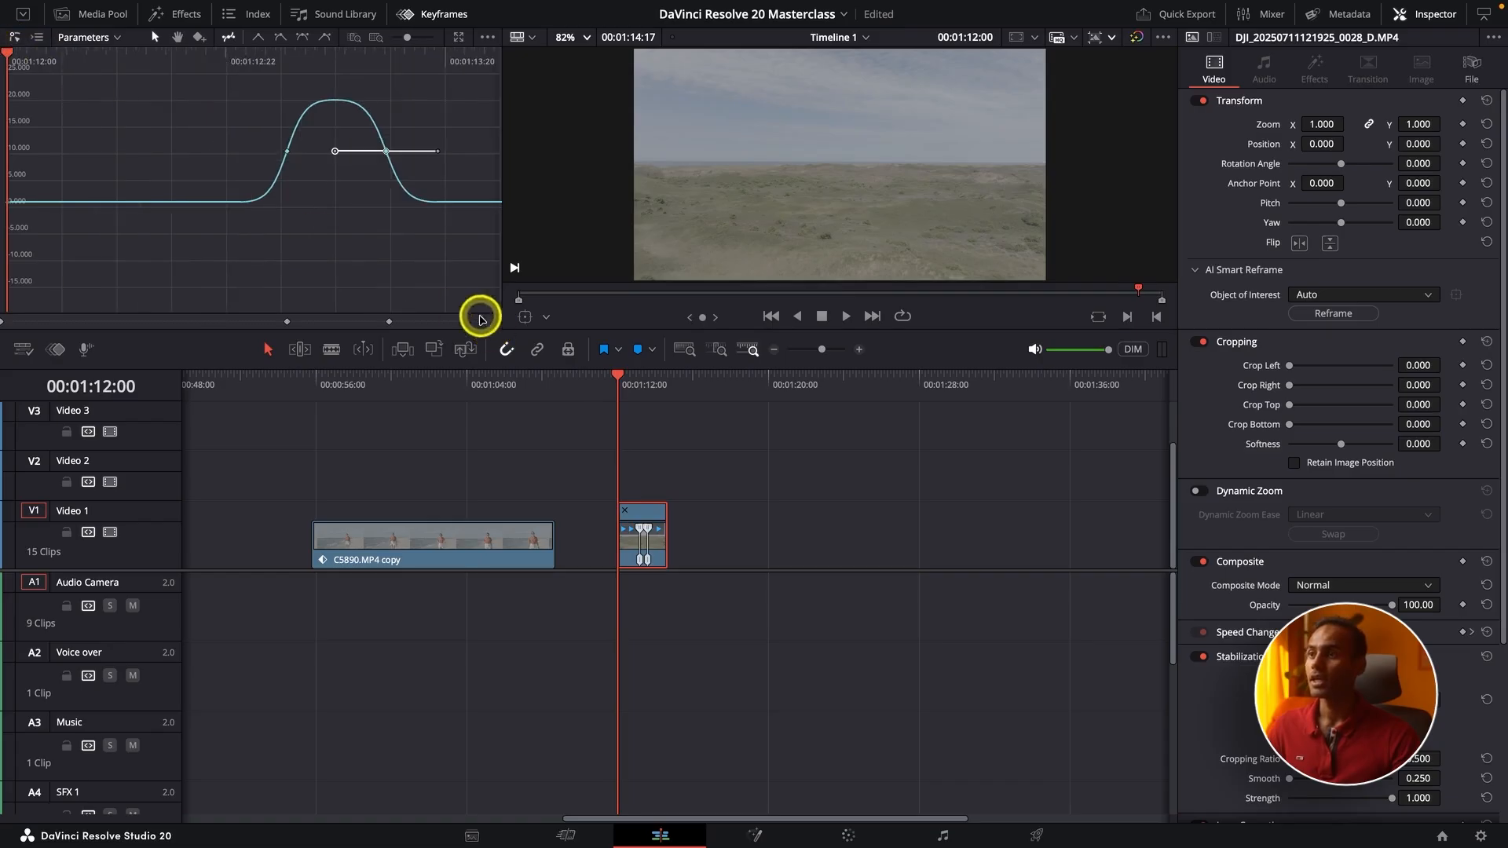
left_click(181, 14)
key("super+minus")
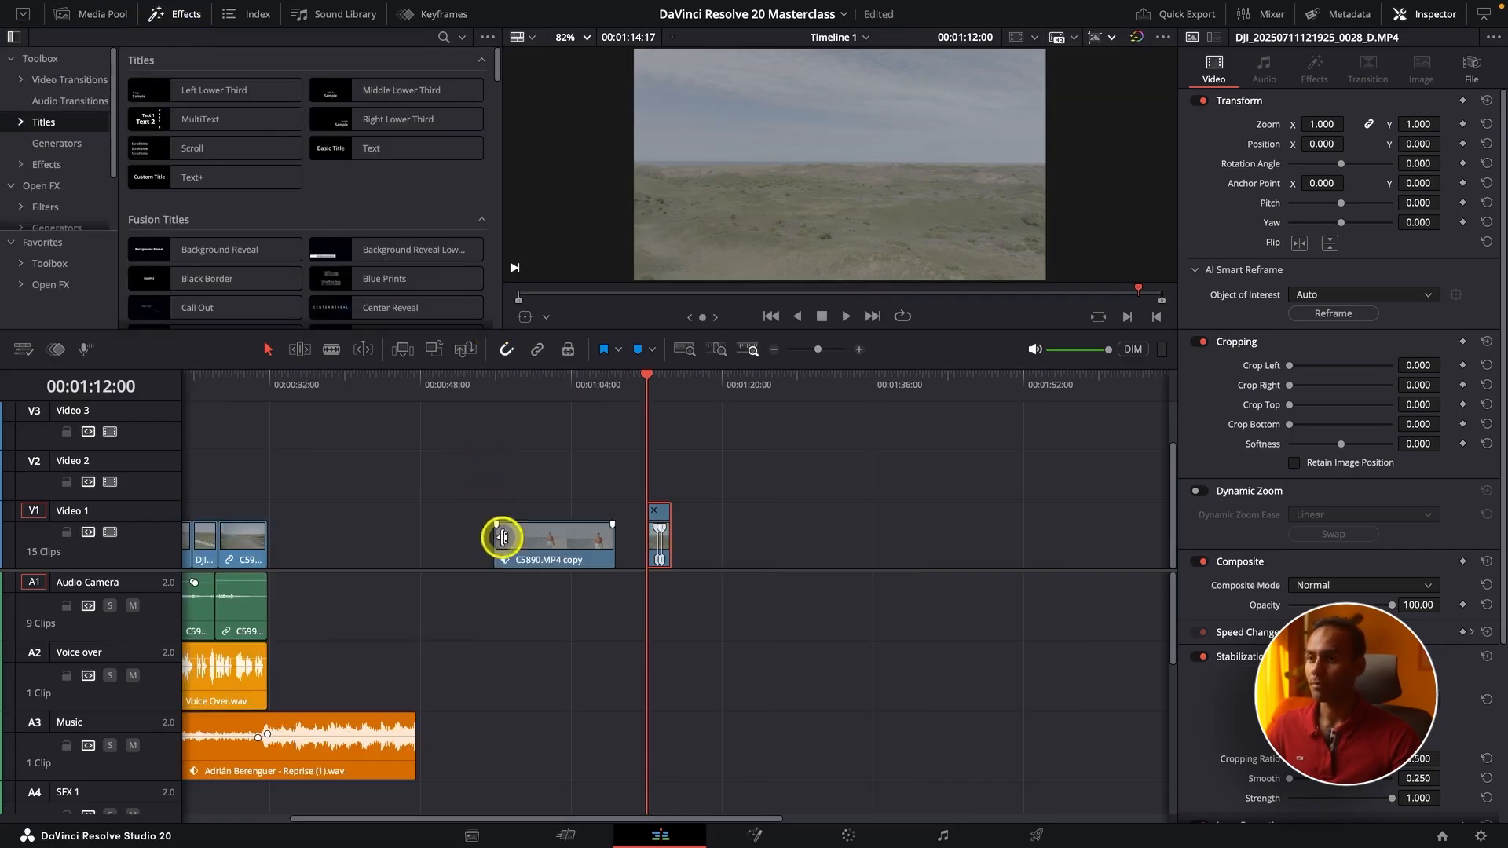
left_click(491, 376)
scroll(817, 504, "left", 5)
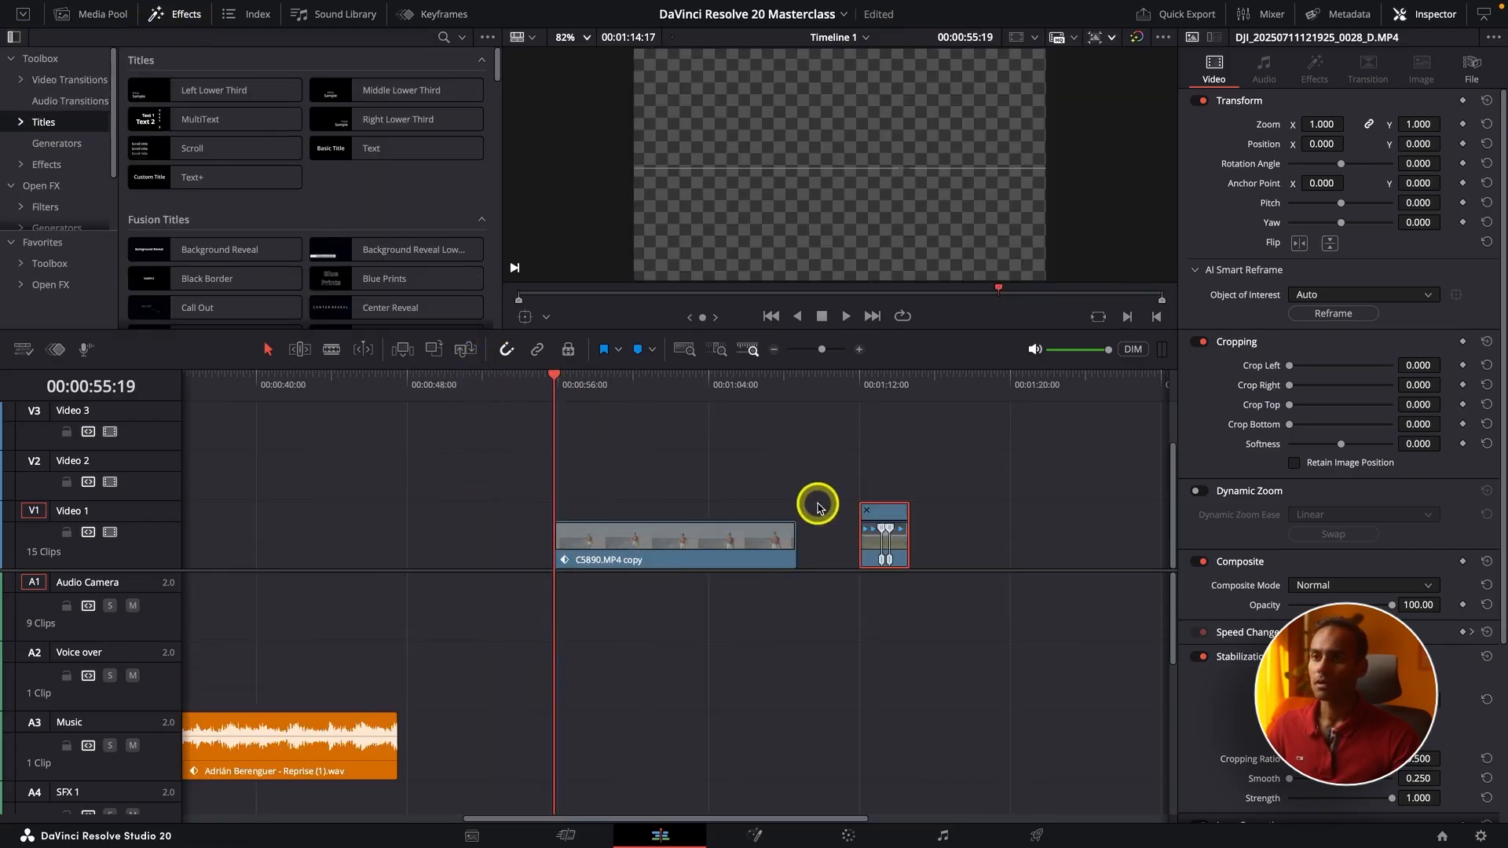
Play C5890.MP4 copy up to 00:00:57:21, then reset all its Transform and Cropping settings.
left_click(683, 535)
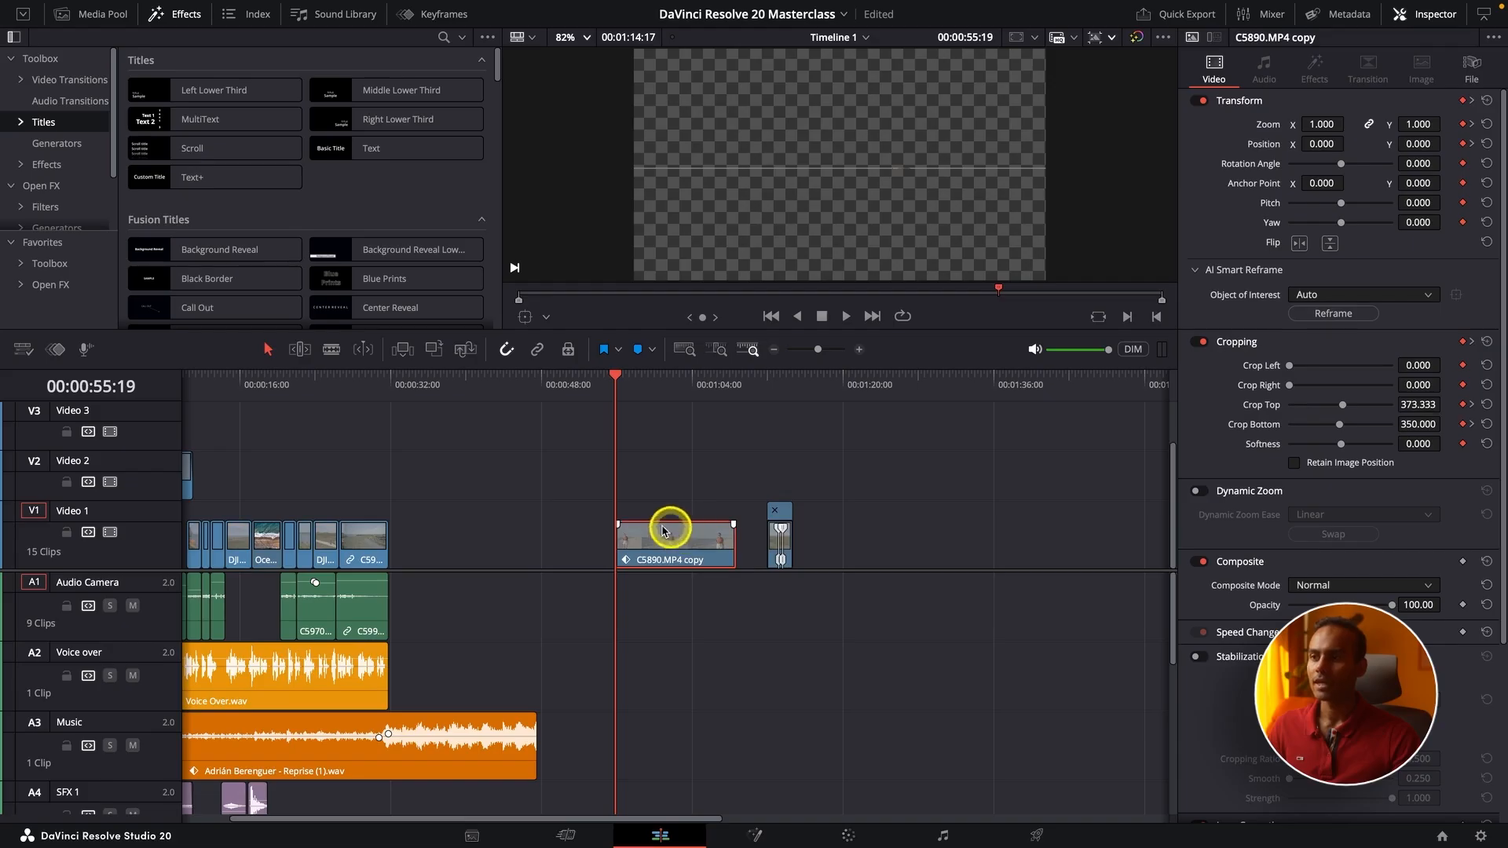
key("space")
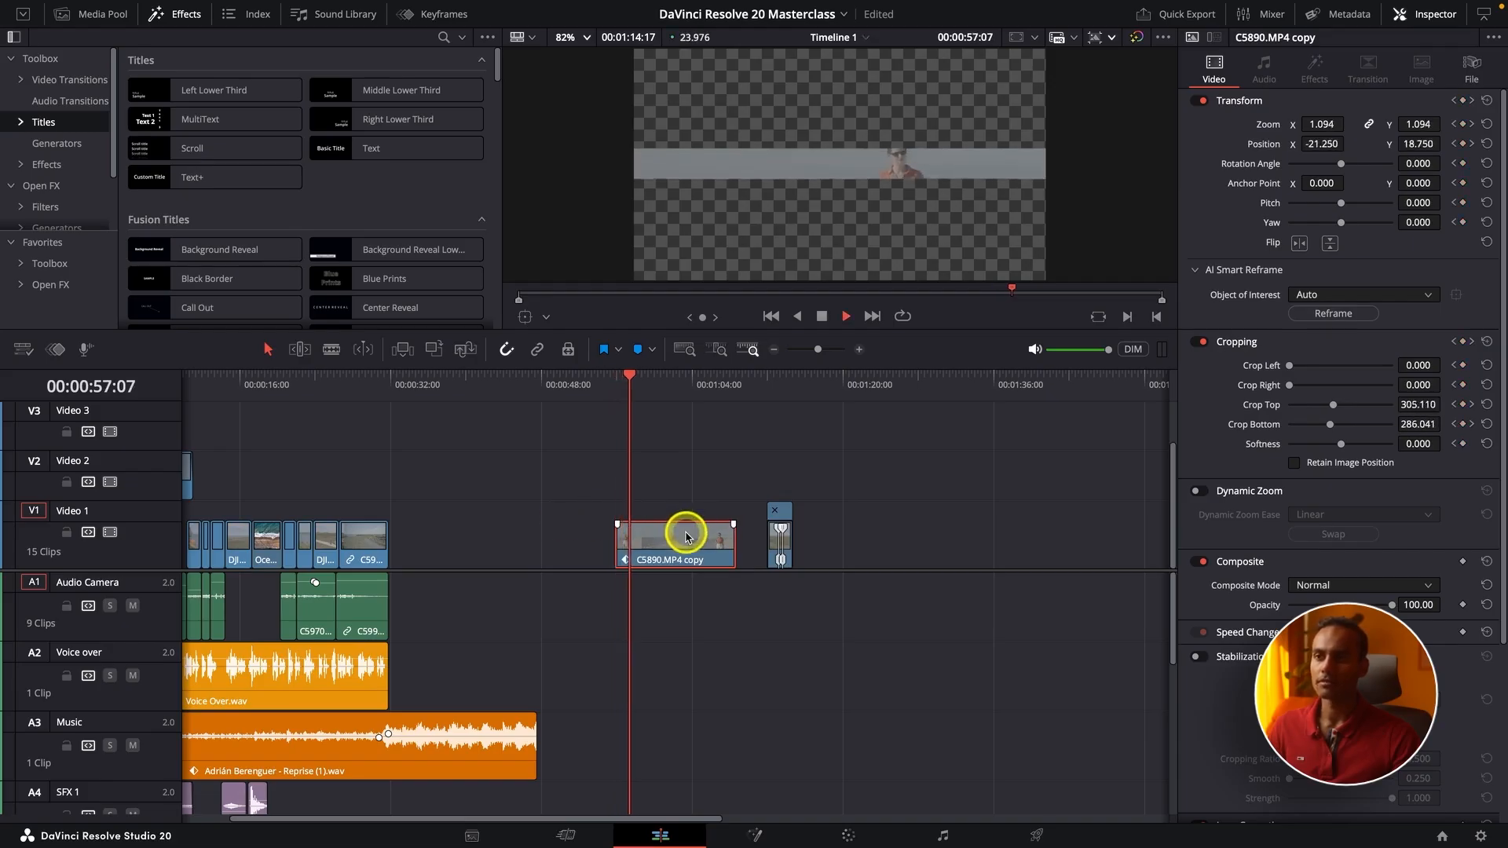
key("space")
left_click(1486, 100)
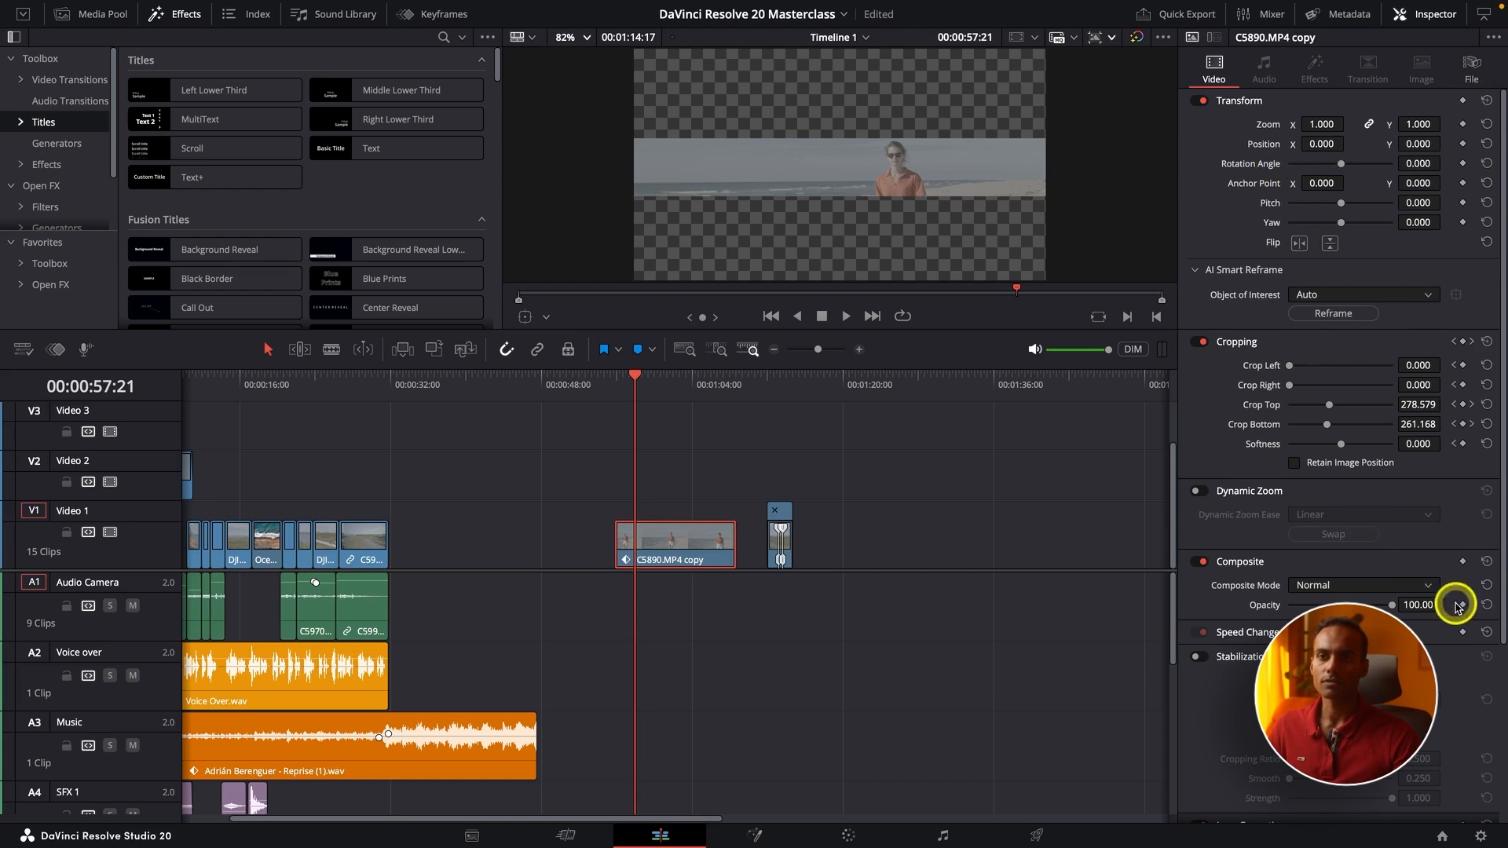
left_click(1487, 342)
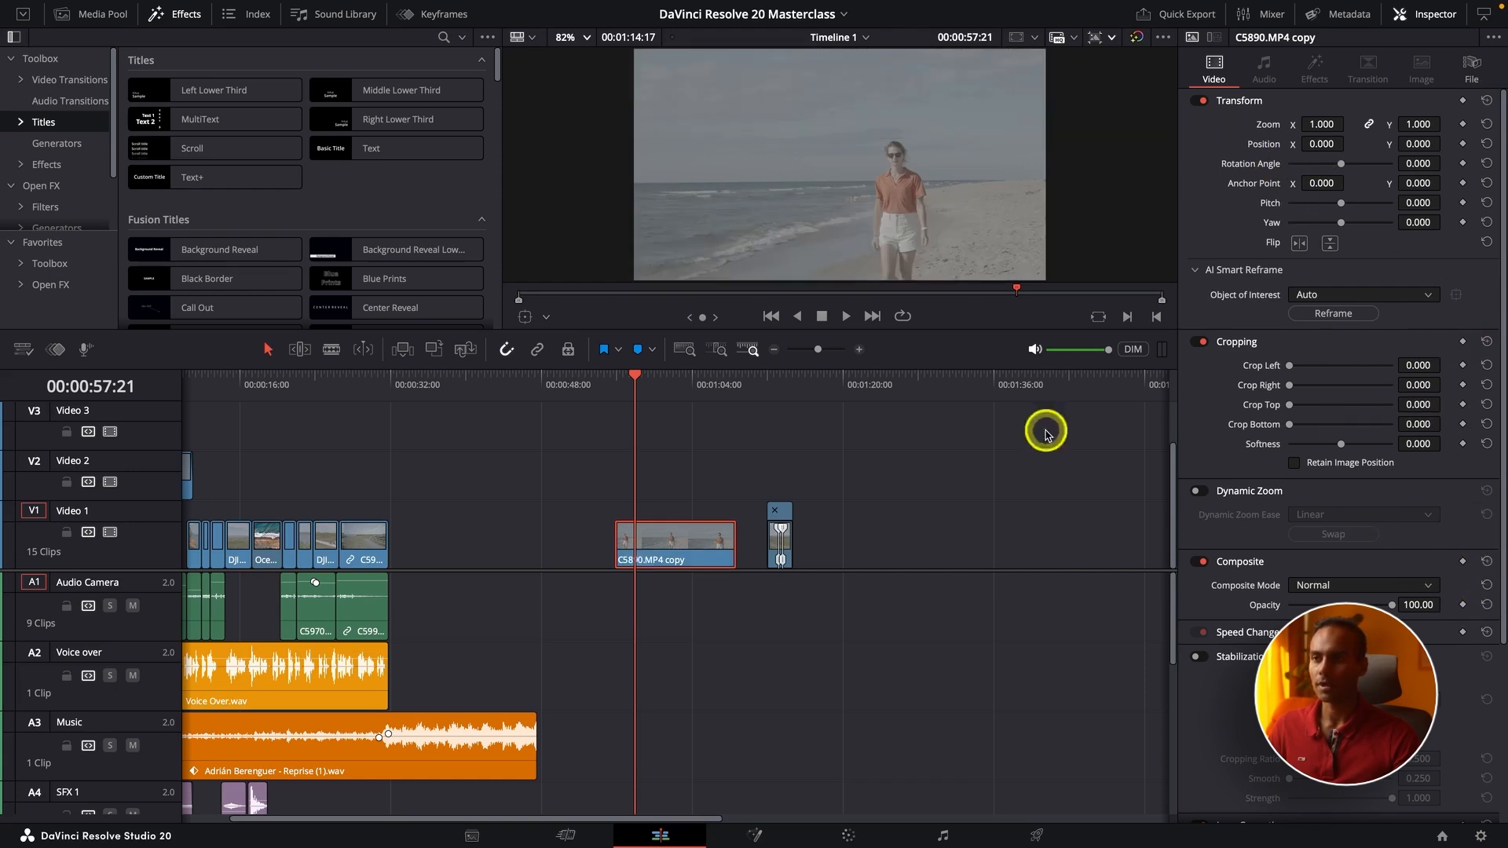
Close the DJI clip's retime controls and move the clip onto Video 2 above C5890.MP4 copy, starting at 00:00:57:21.
left_click(776, 515)
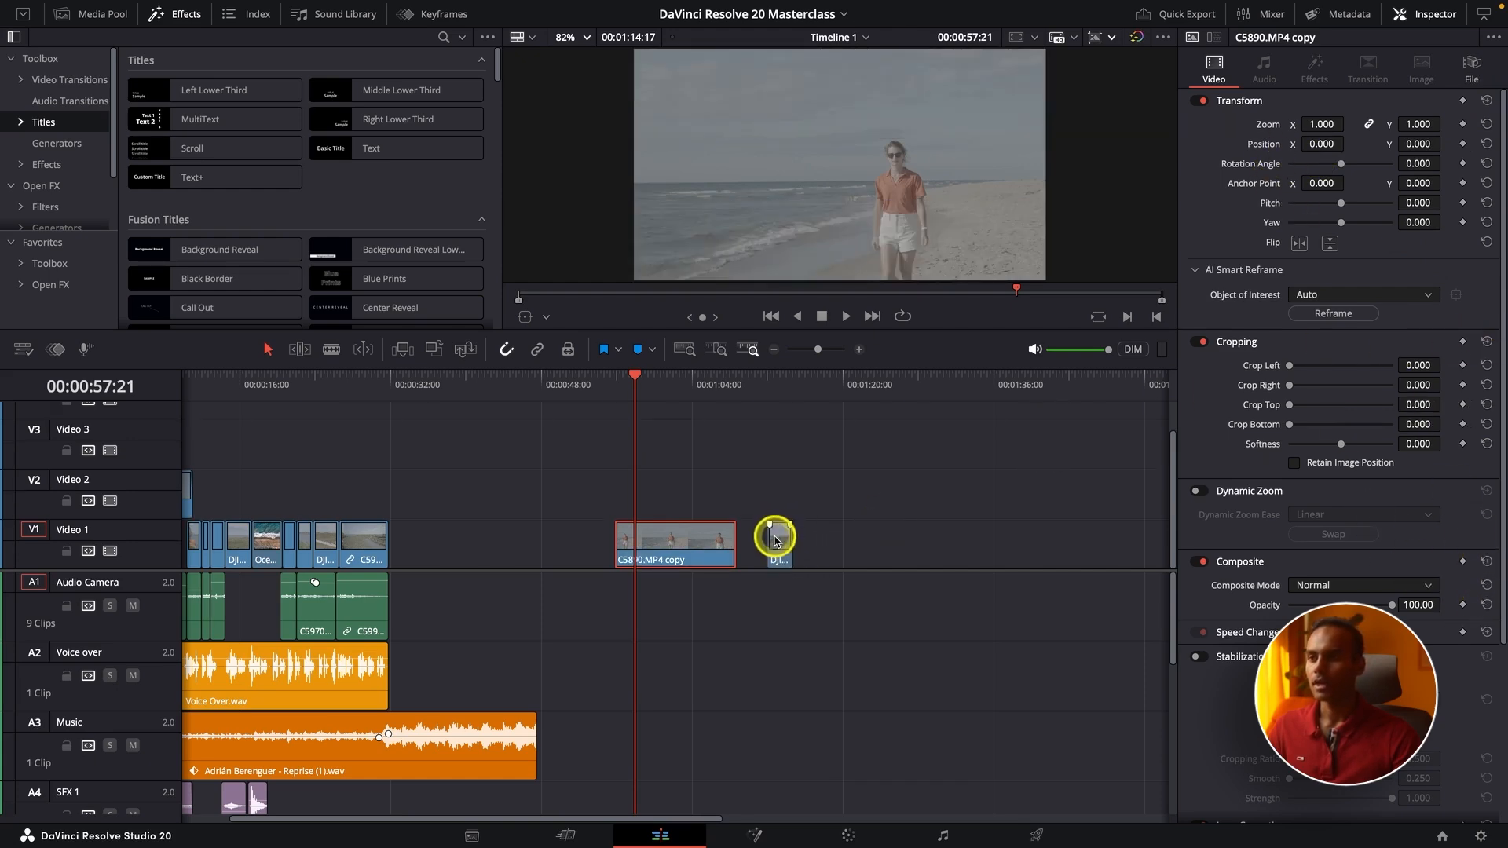
left_click_drag(774, 537, 641, 499)
key("super+equal")
key("super+equal")
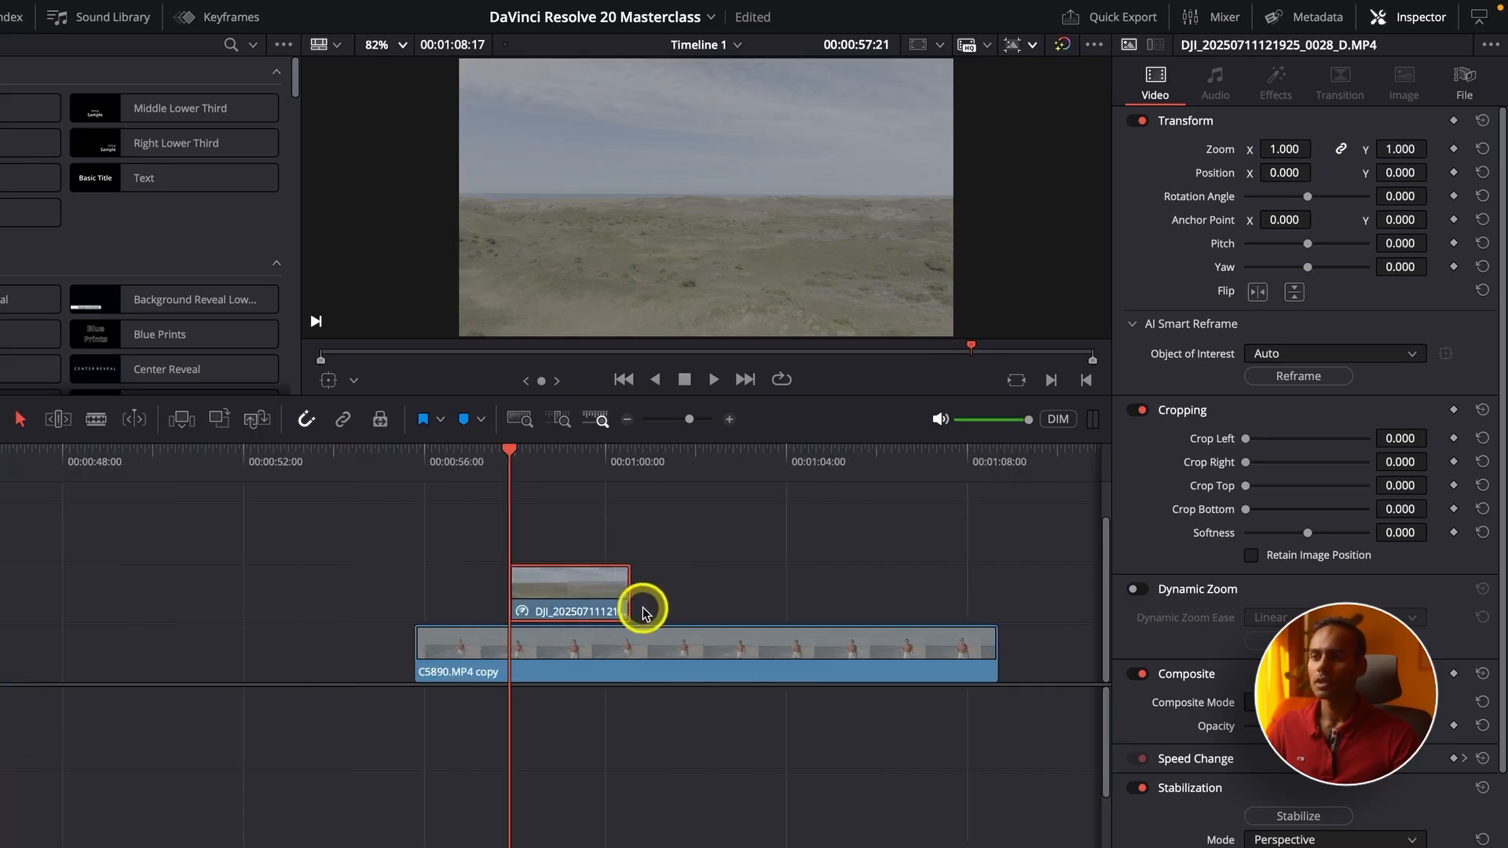
Set the DJI clip's Position X to -1295 at its first frame and keyframe only the Position parameter.
mouse_move(499, 471)
left_mouse_down()
mouse_move(428, 470)
mouse_move(534, 471)
mouse_move(505, 481)
left_mouse_up()
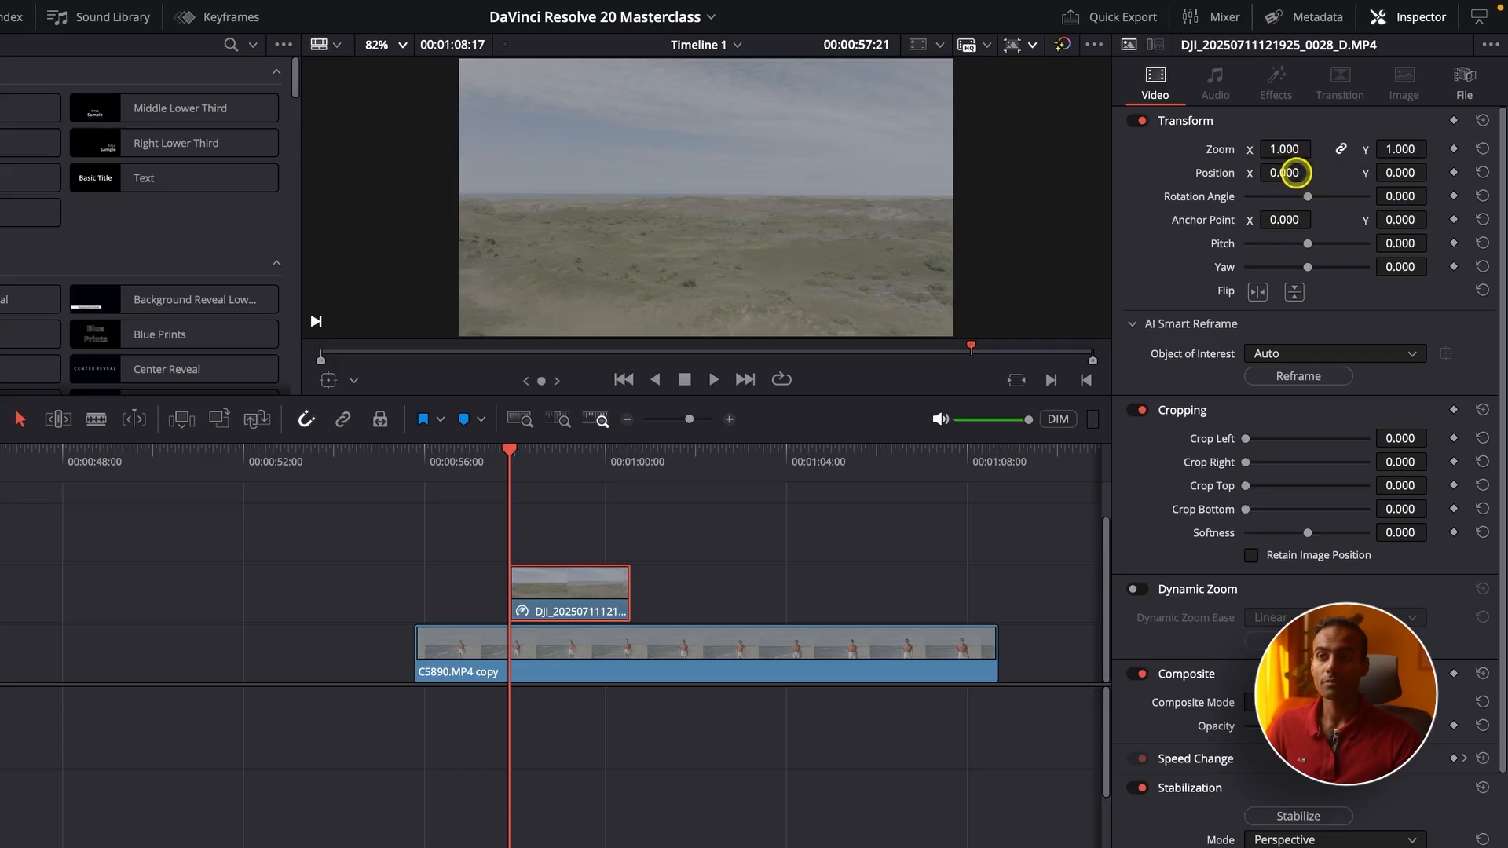
left_click_drag(1294, 173, 77, 279)
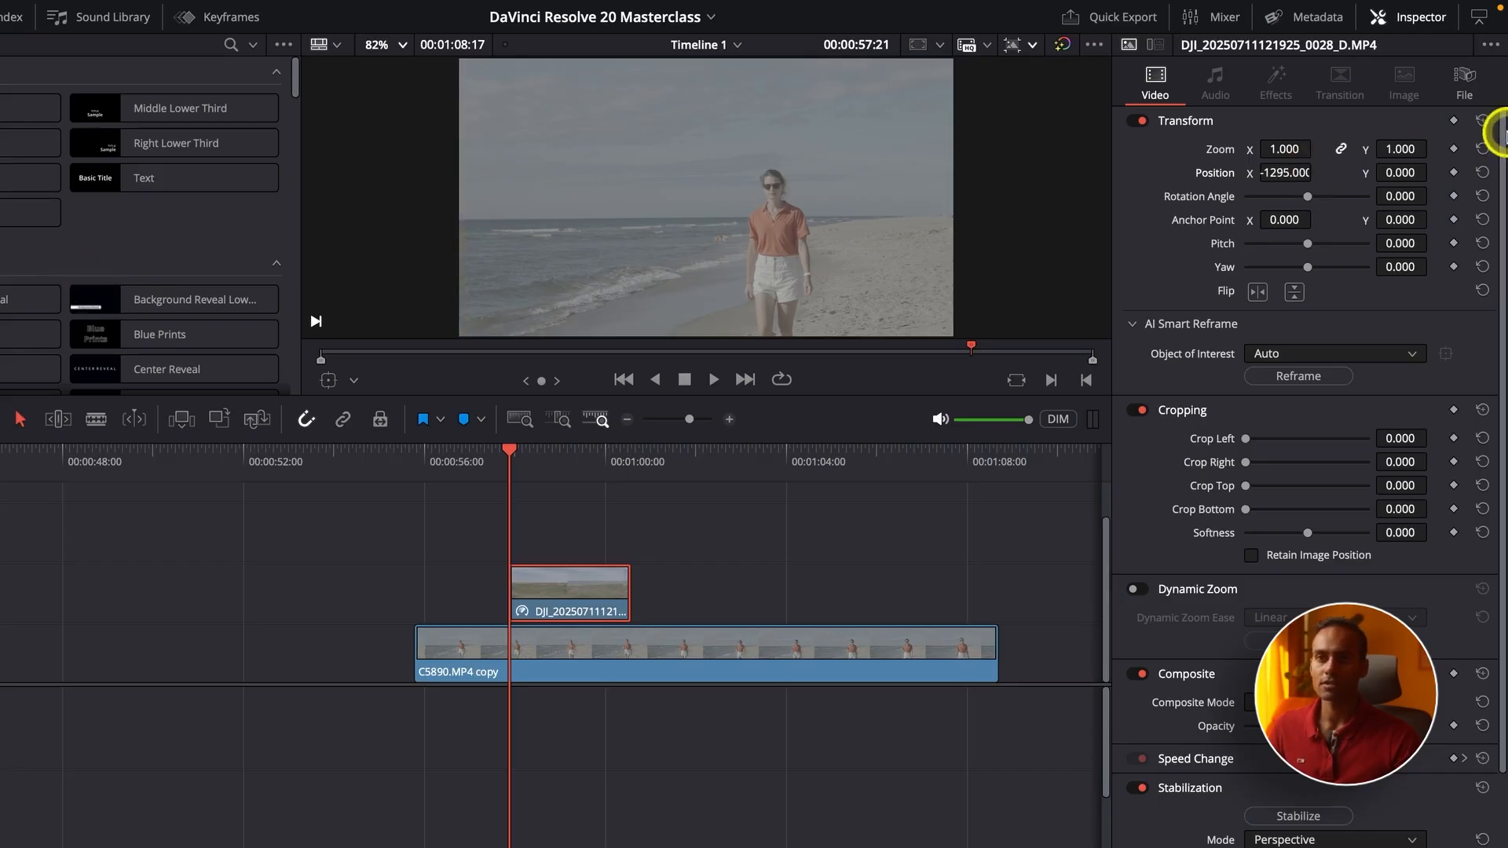
left_click(1452, 174)
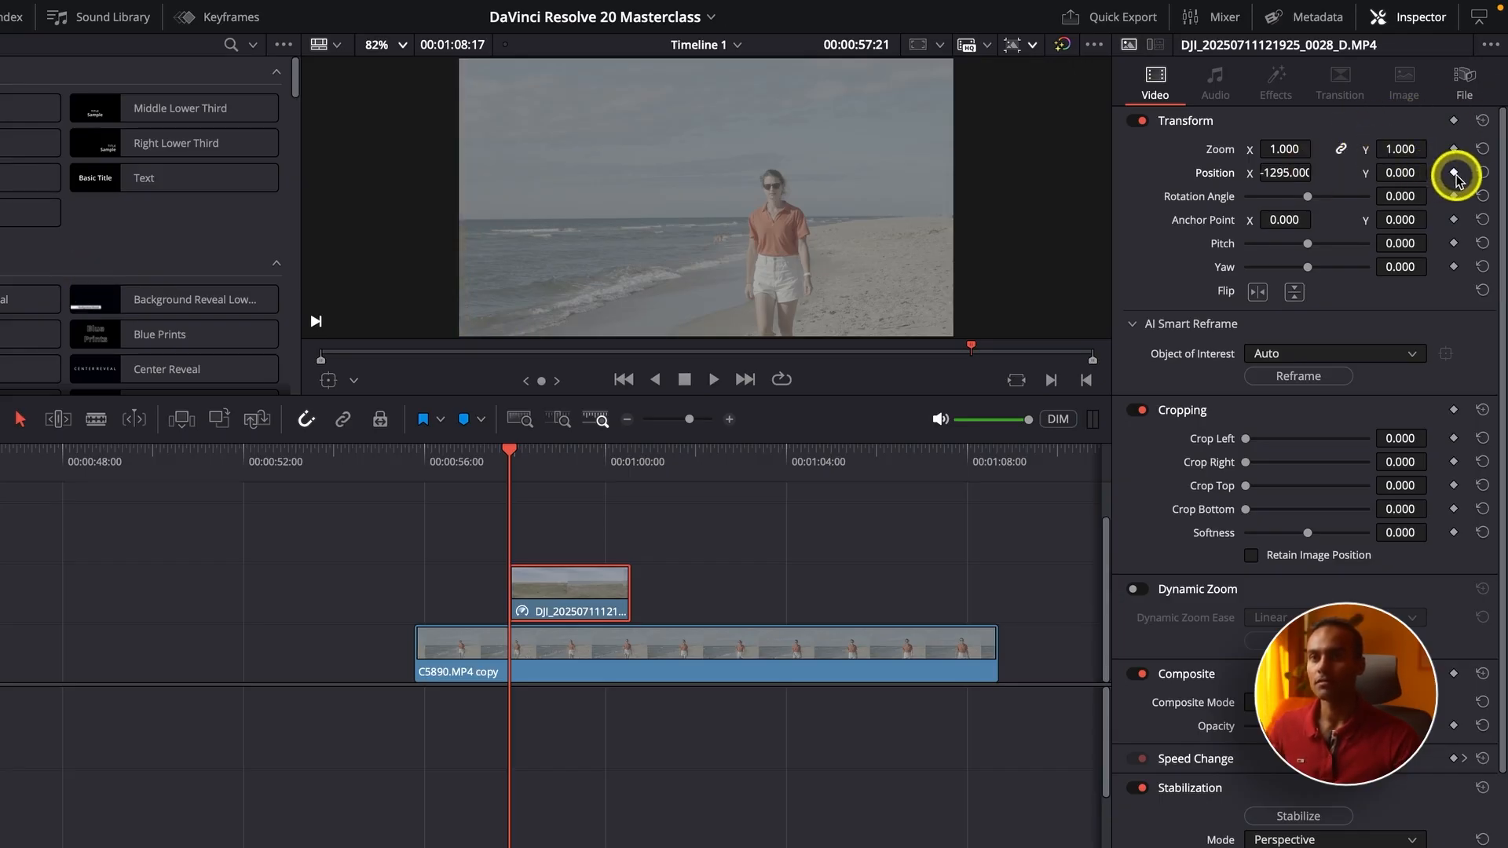
left_click(1453, 121)
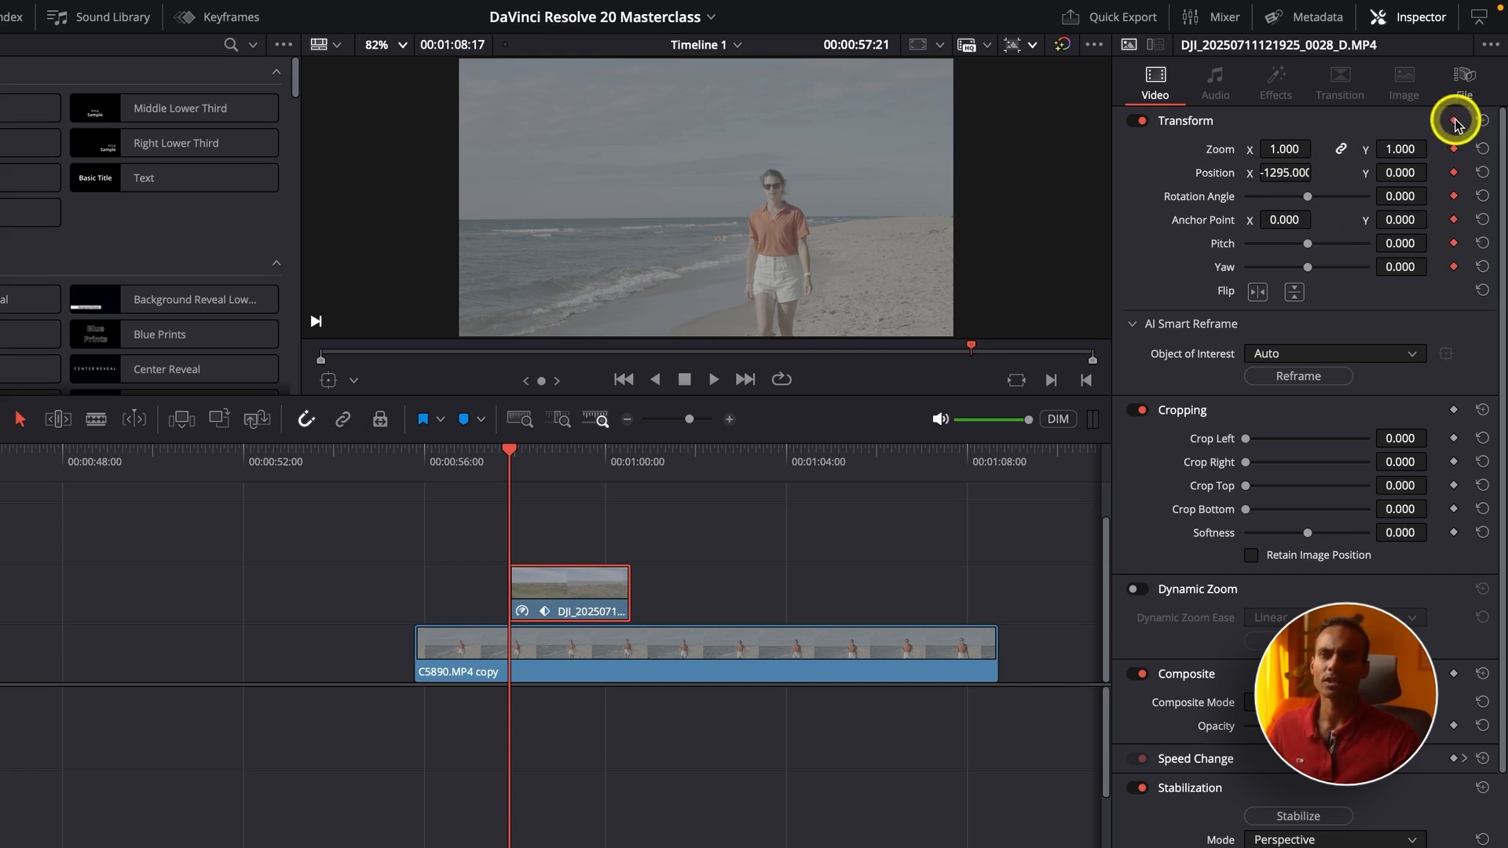
left_click(1454, 121)
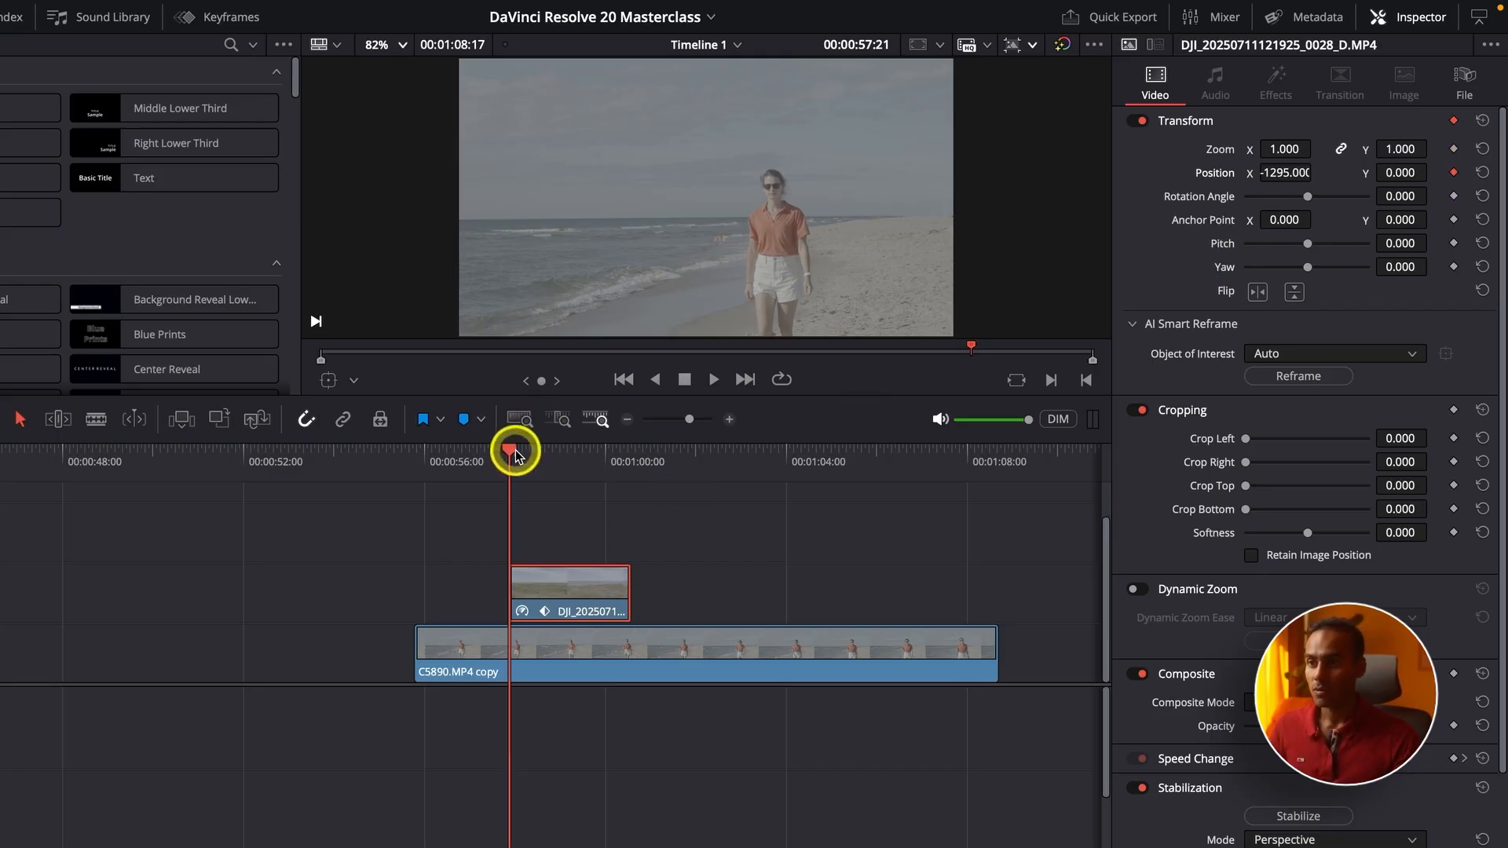
Keyframe the DJI clip's Position X at 0 at 00:00:58:10 and play the slide-in from the clip's start.
left_click_drag(512, 453, 533, 455)
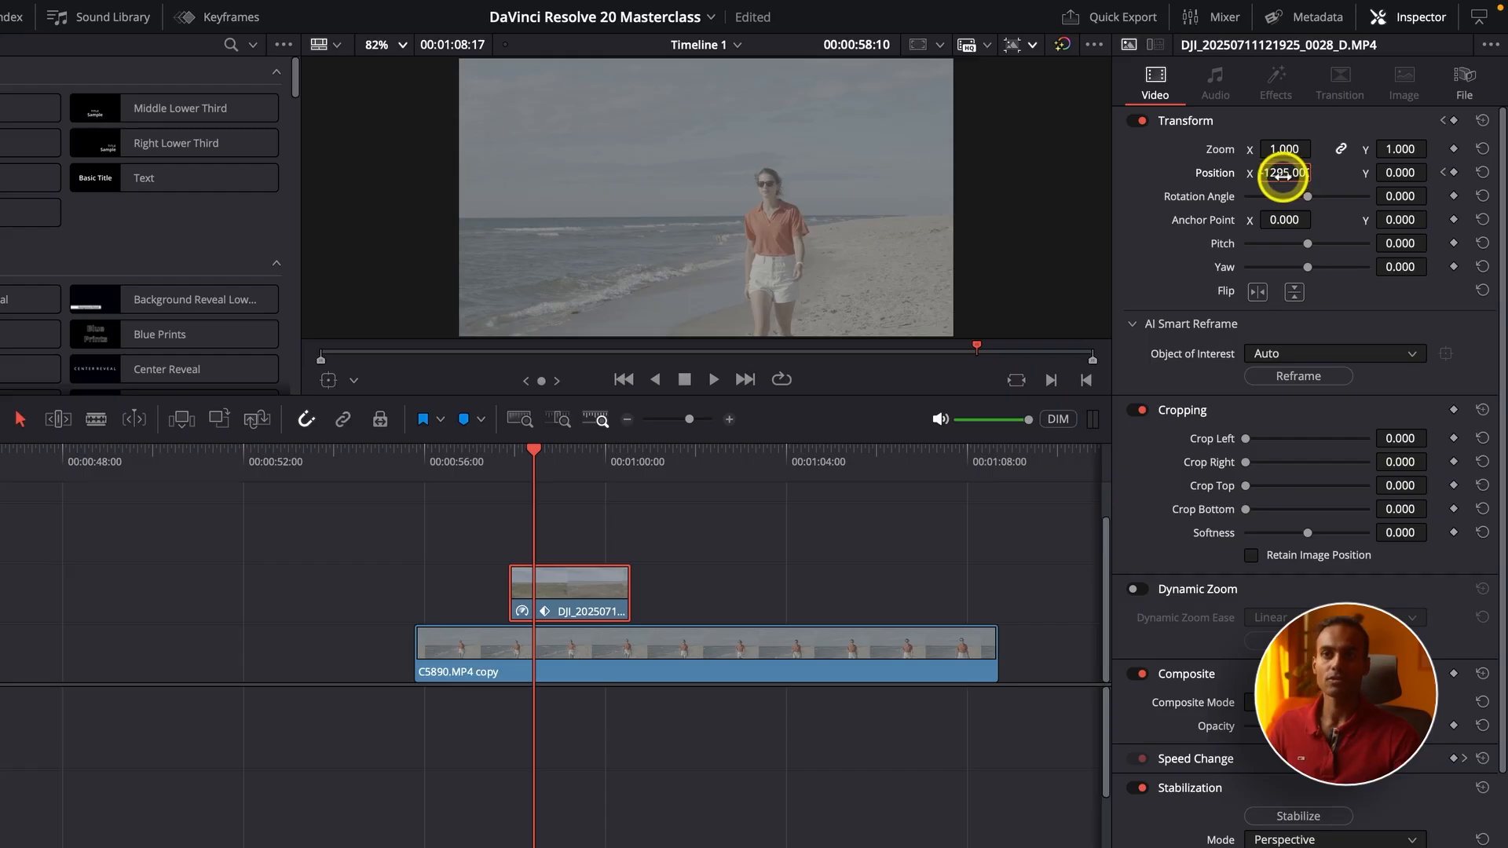
key("Return")
mouse_move(507, 469)
left_mouse_down()
mouse_move(476, 470)
mouse_move(512, 469)
left_mouse_up()
key("space")
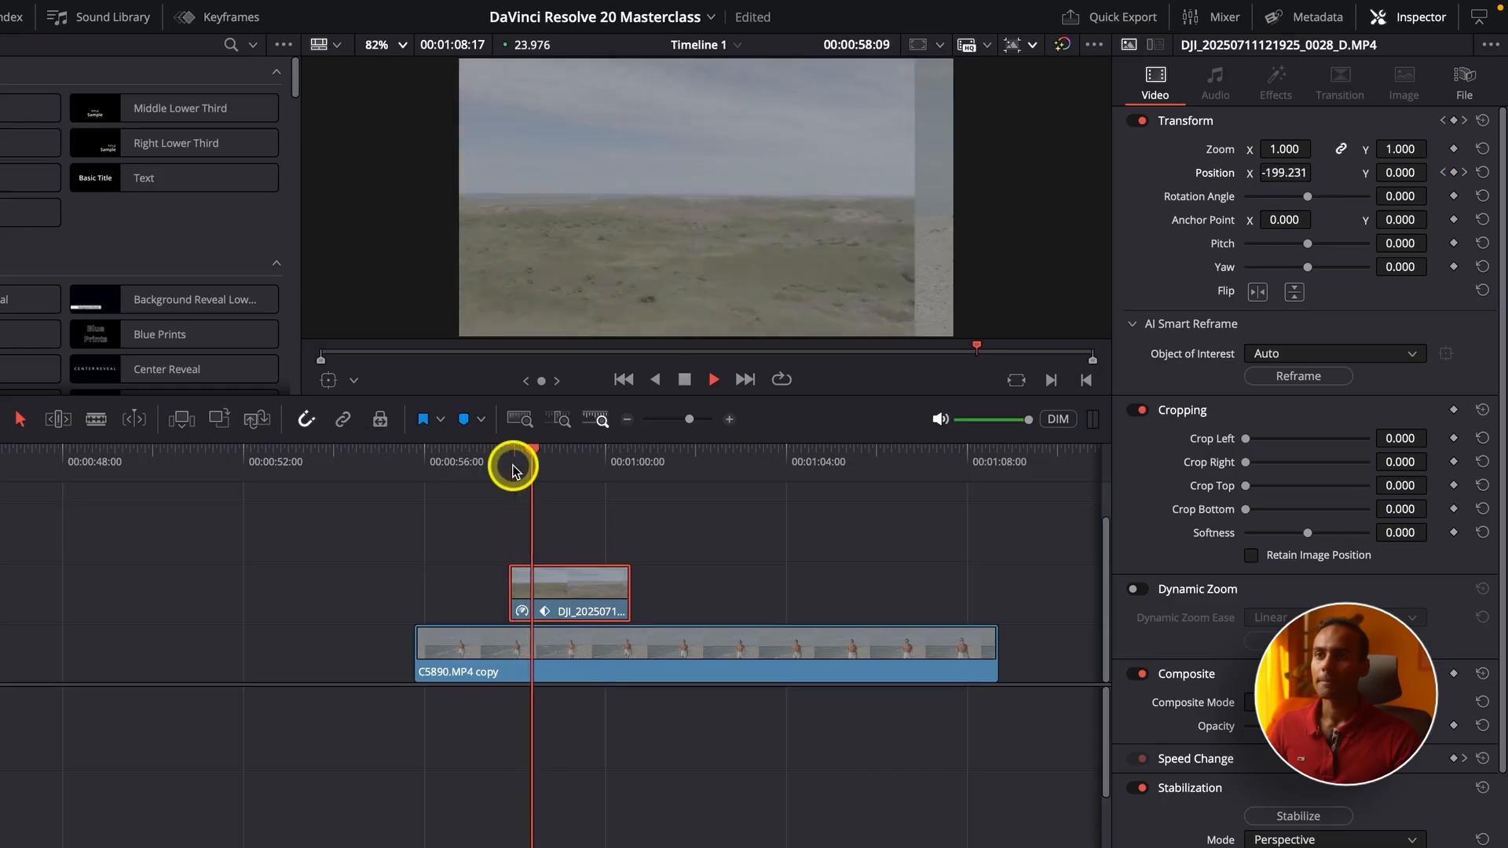
Replay the slide-in from the DJI clip's start, then scrub the playhead to 00:00:58:04.
left_click(512, 470)
left_click(512, 470)
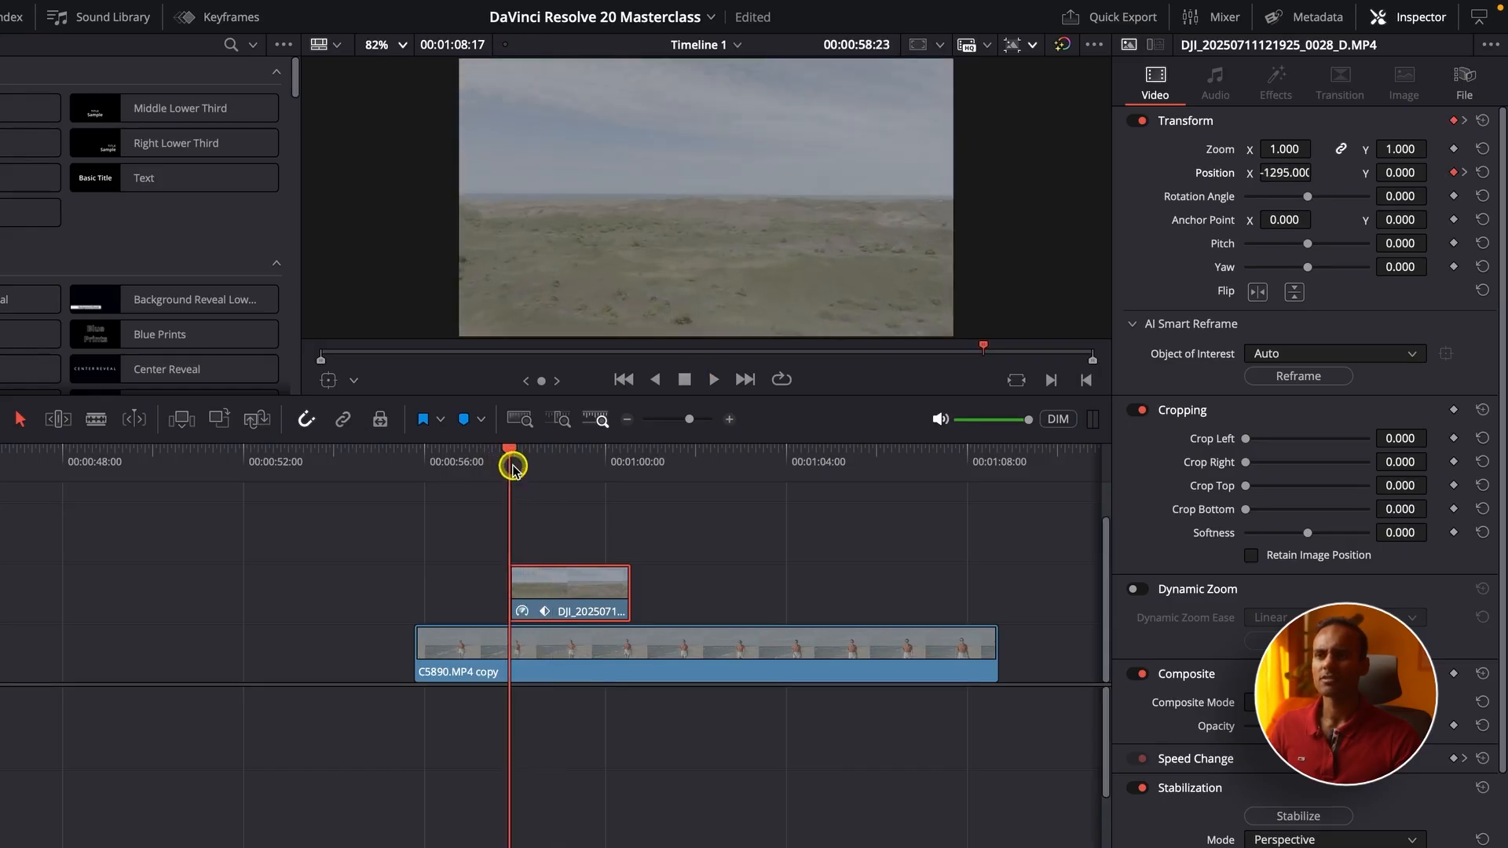
key("space")
scroll(515, 470, "up", 3)
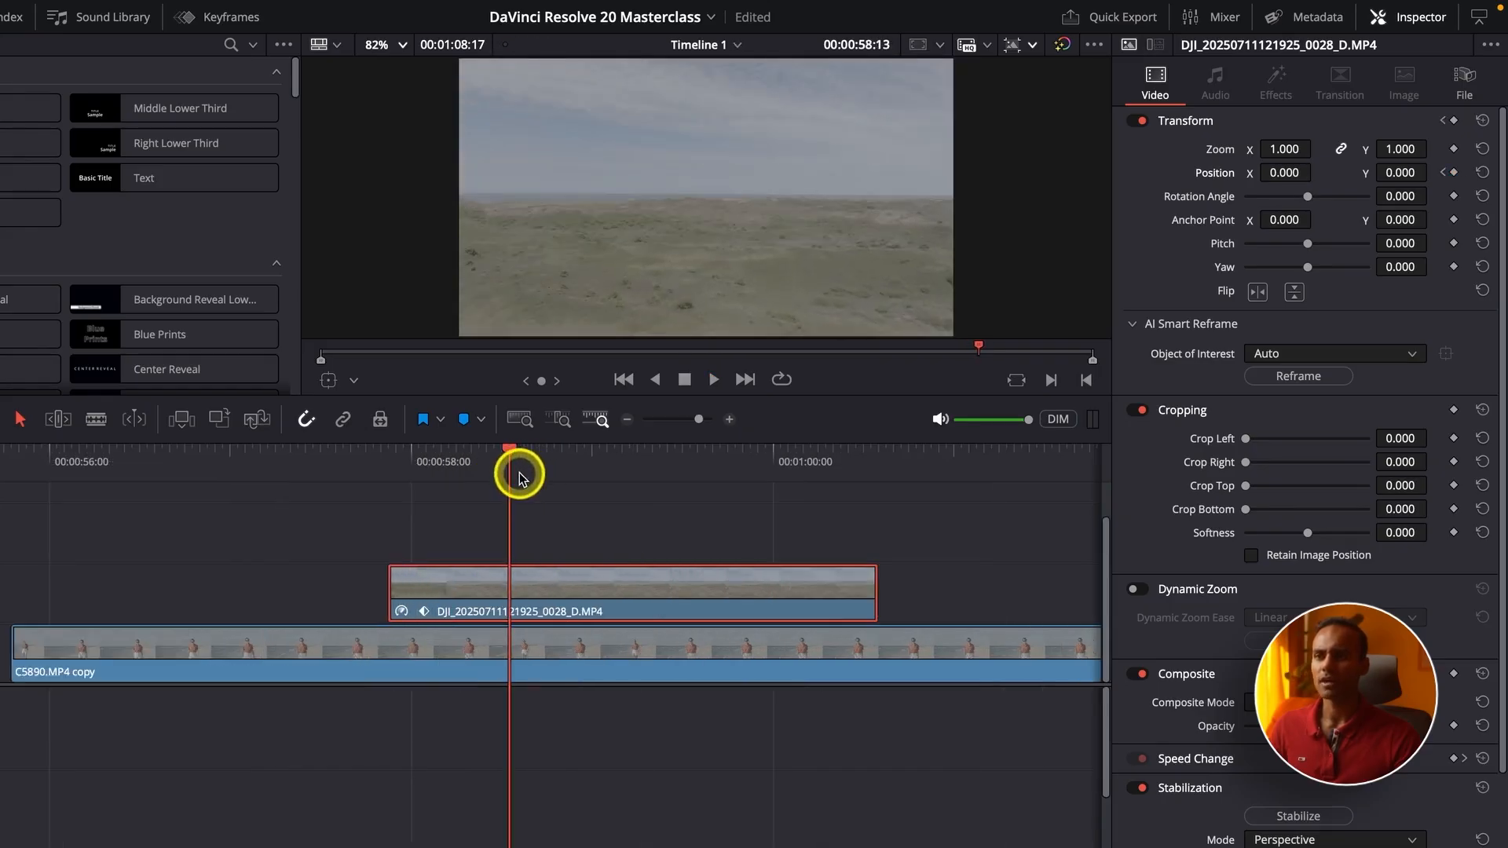
left_click_drag(517, 475, 440, 509)
scroll(494, 579, "down", 3)
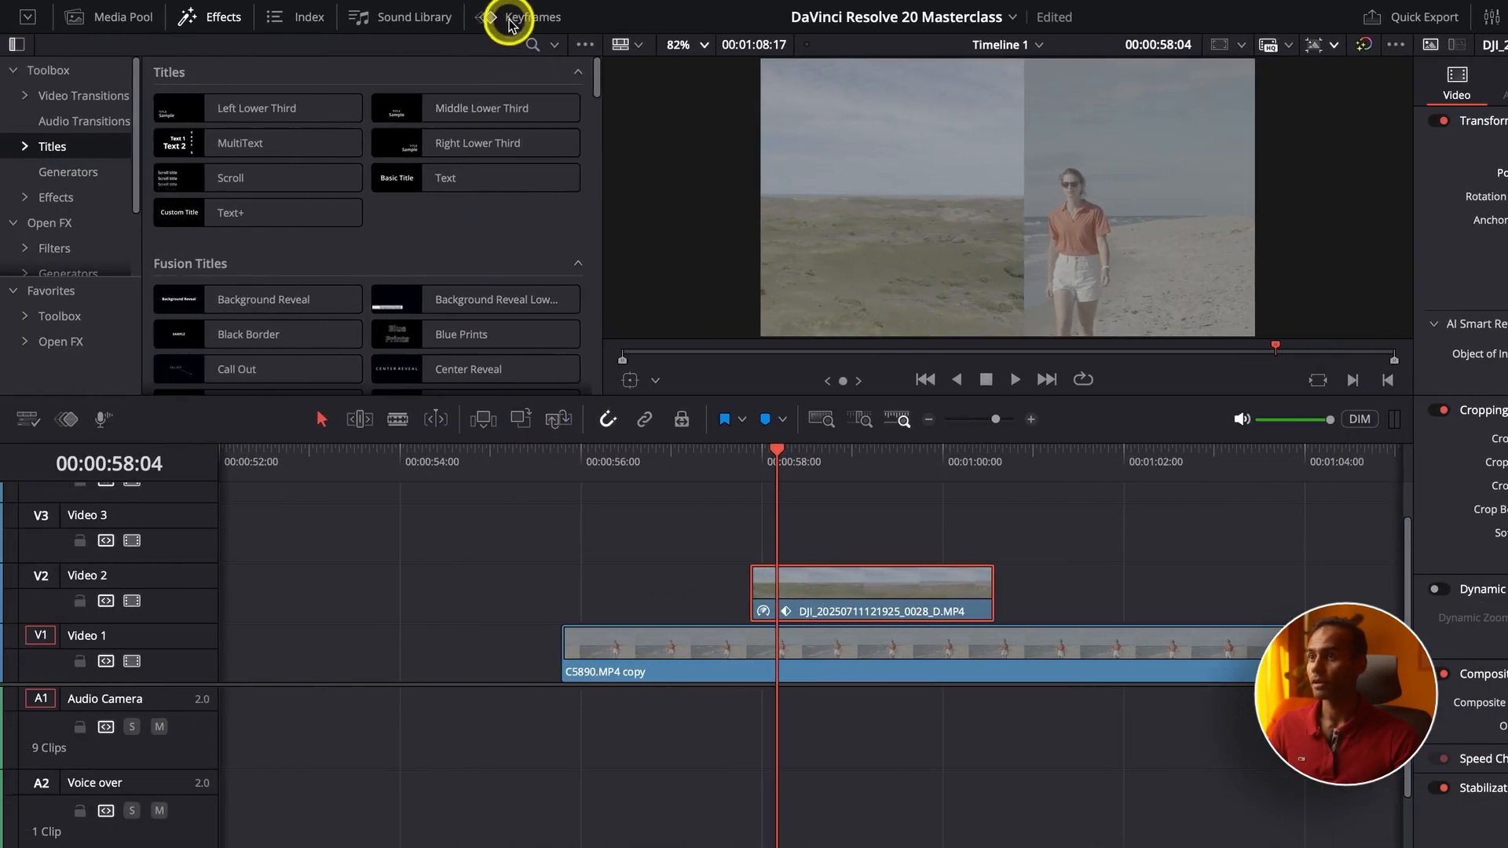
Open the keyframe curves for the DJI clip, hide the Retime Speed curve and display only Position X.
left_click(207, 22)
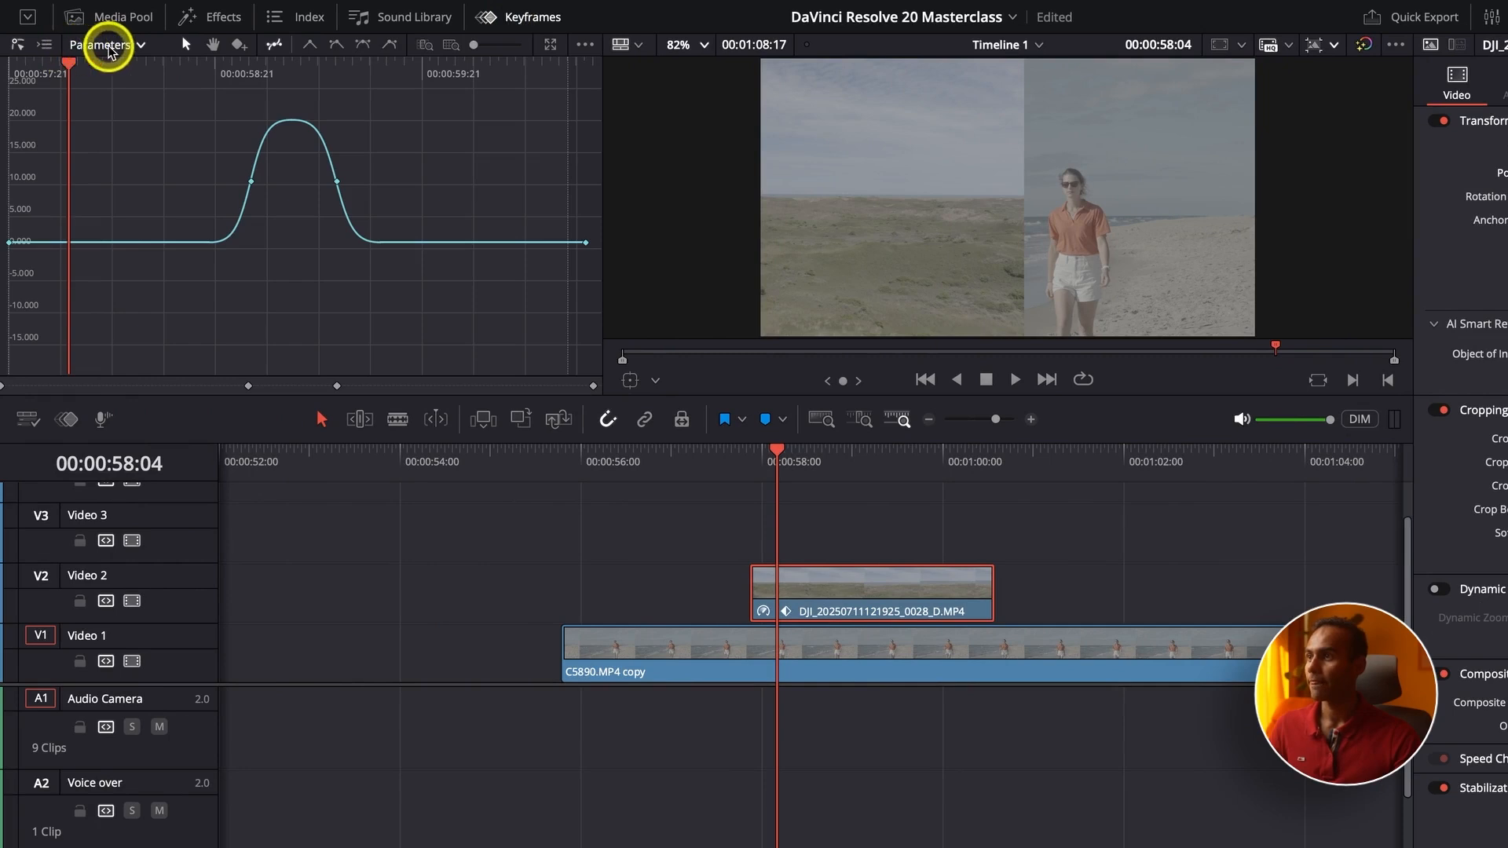
left_click(130, 46)
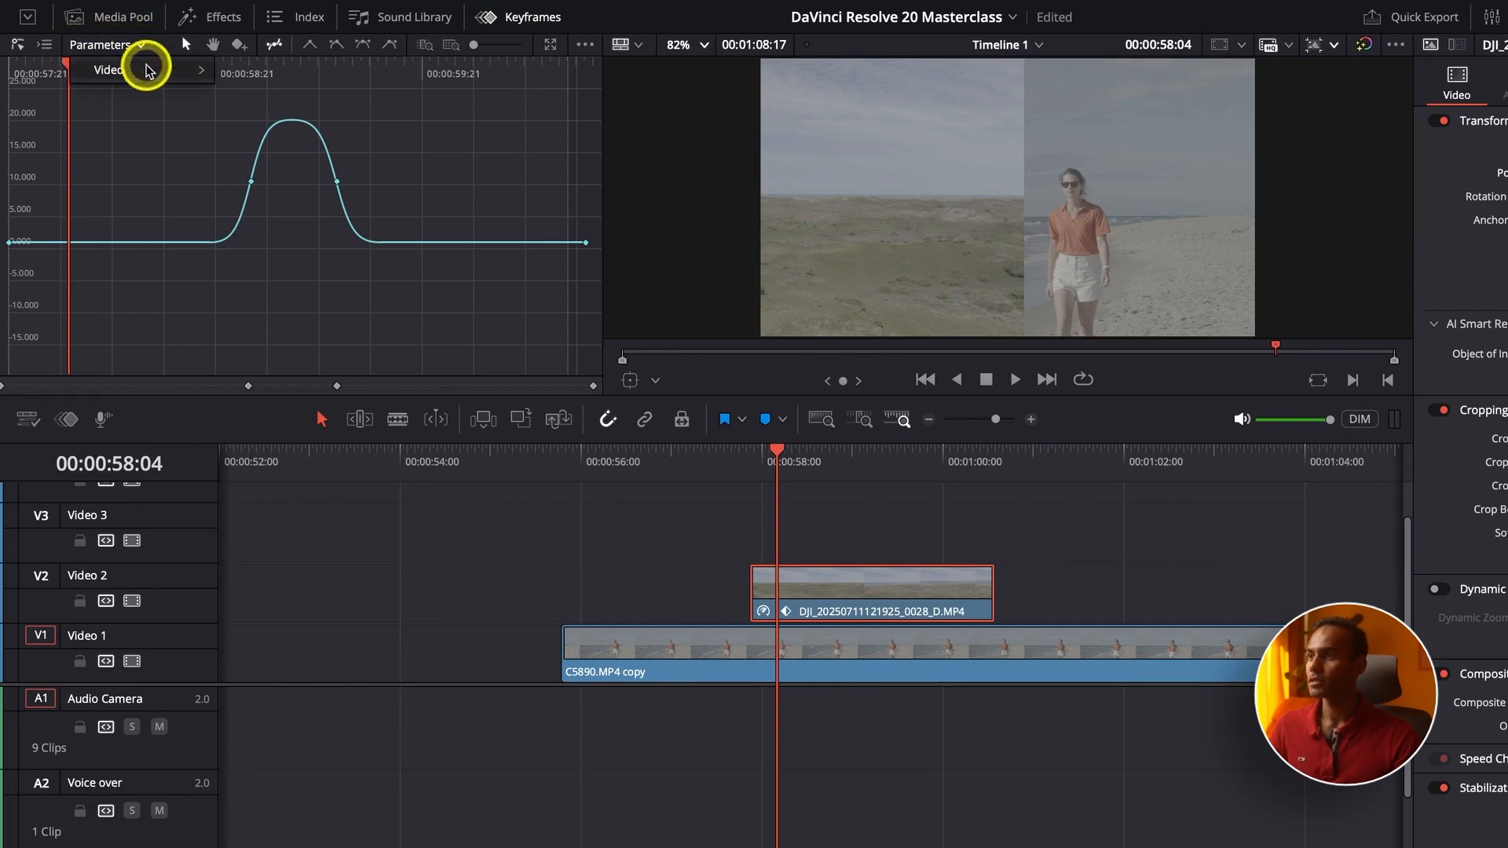
mouse_move(148, 70)
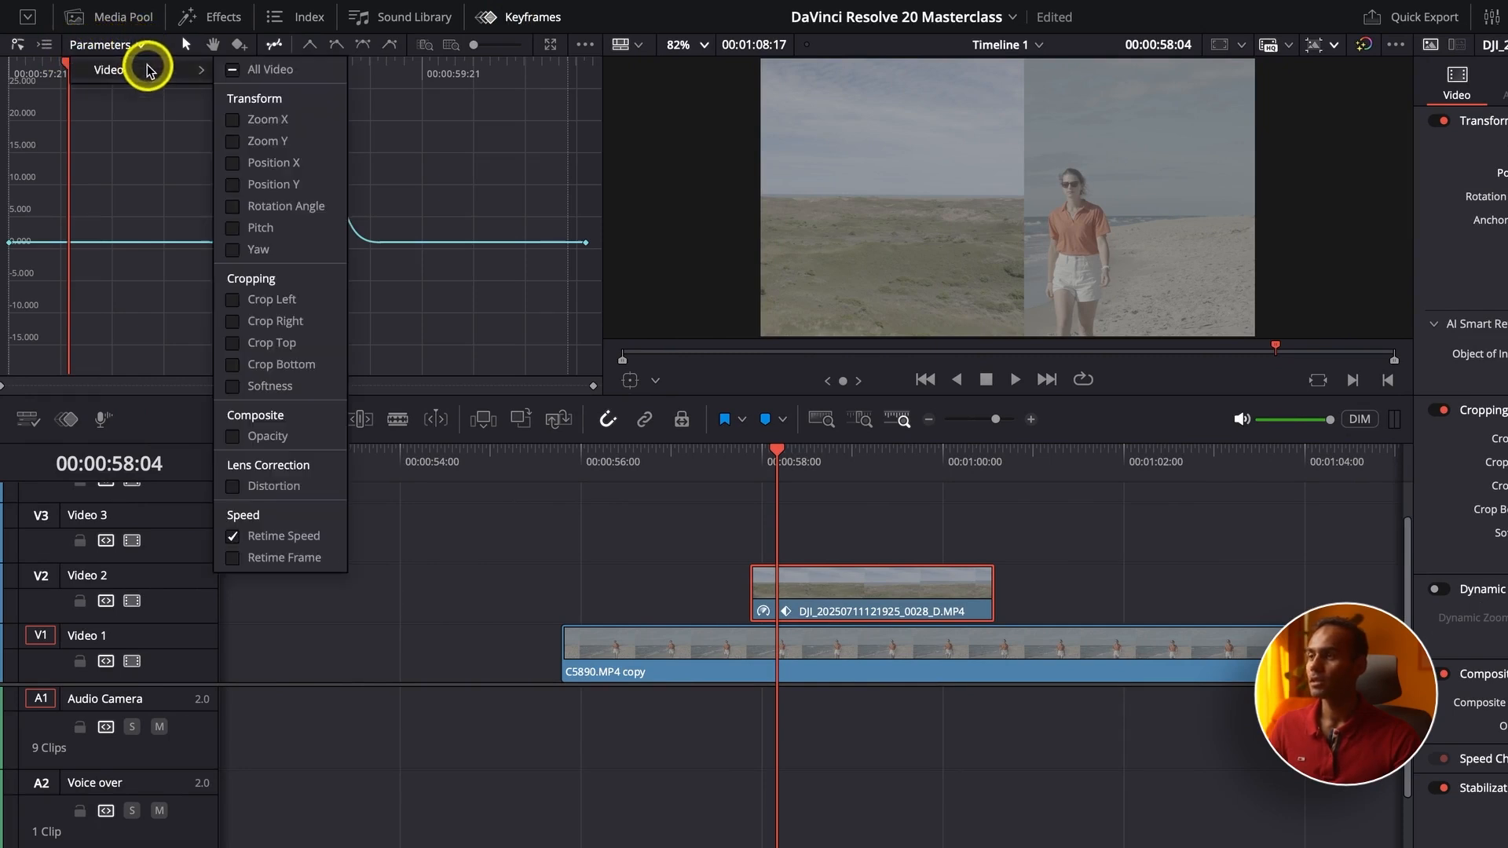
left_click(233, 537)
left_click(233, 538)
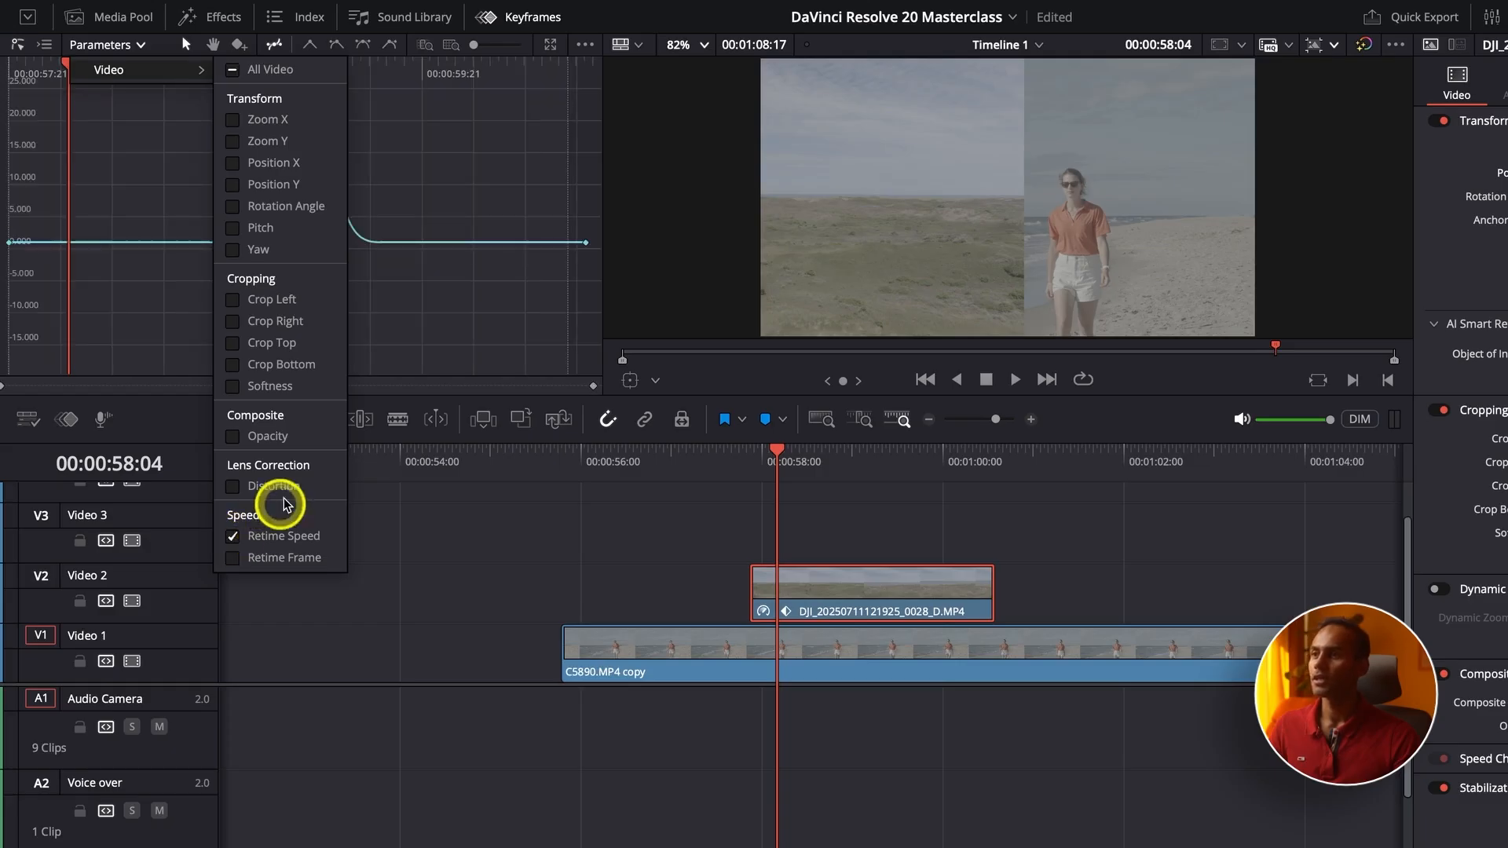
left_click(233, 538)
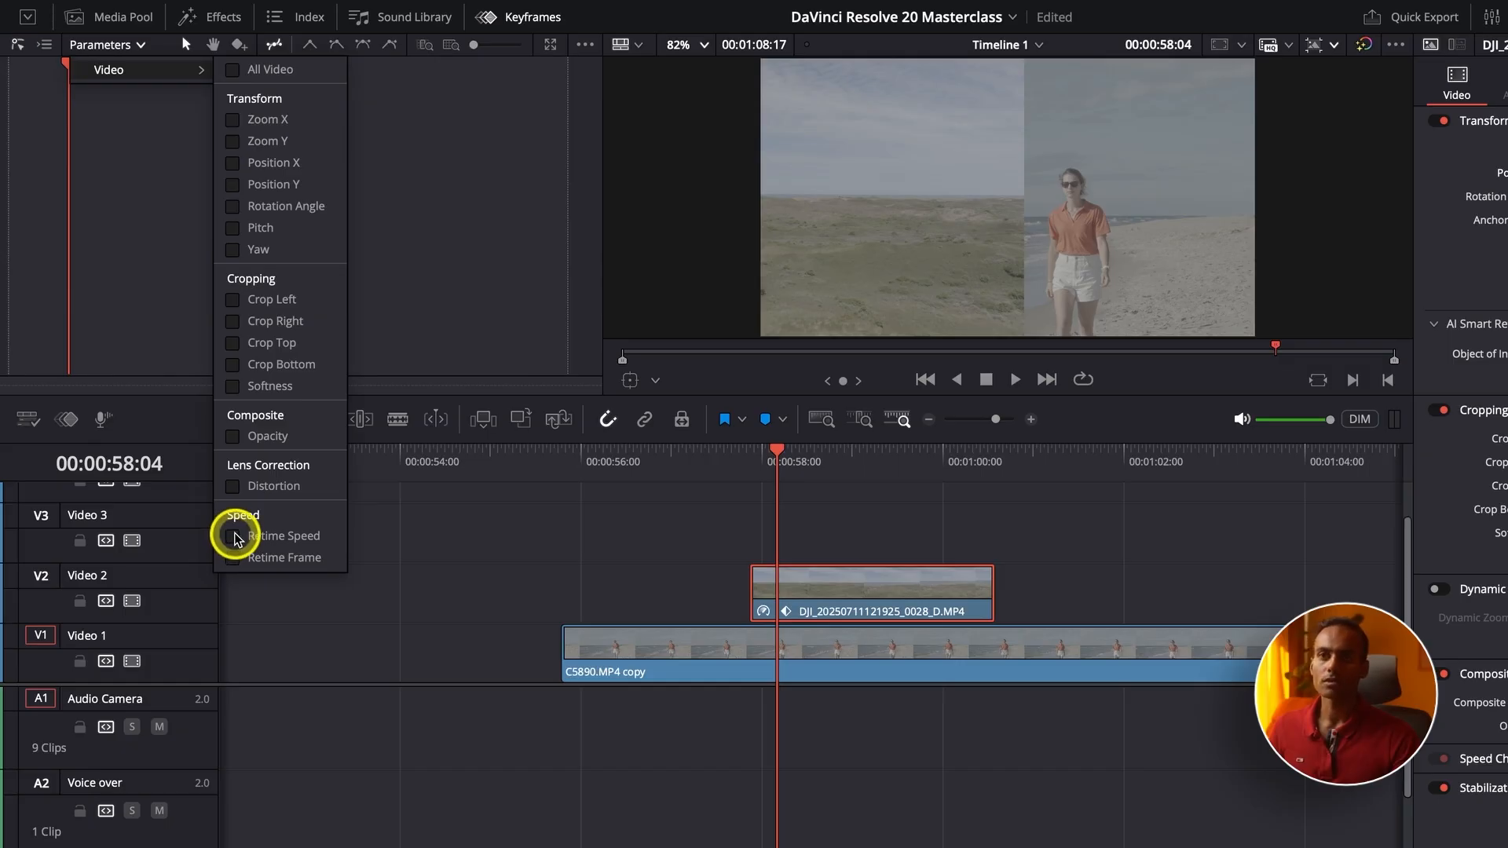
left_click(231, 164)
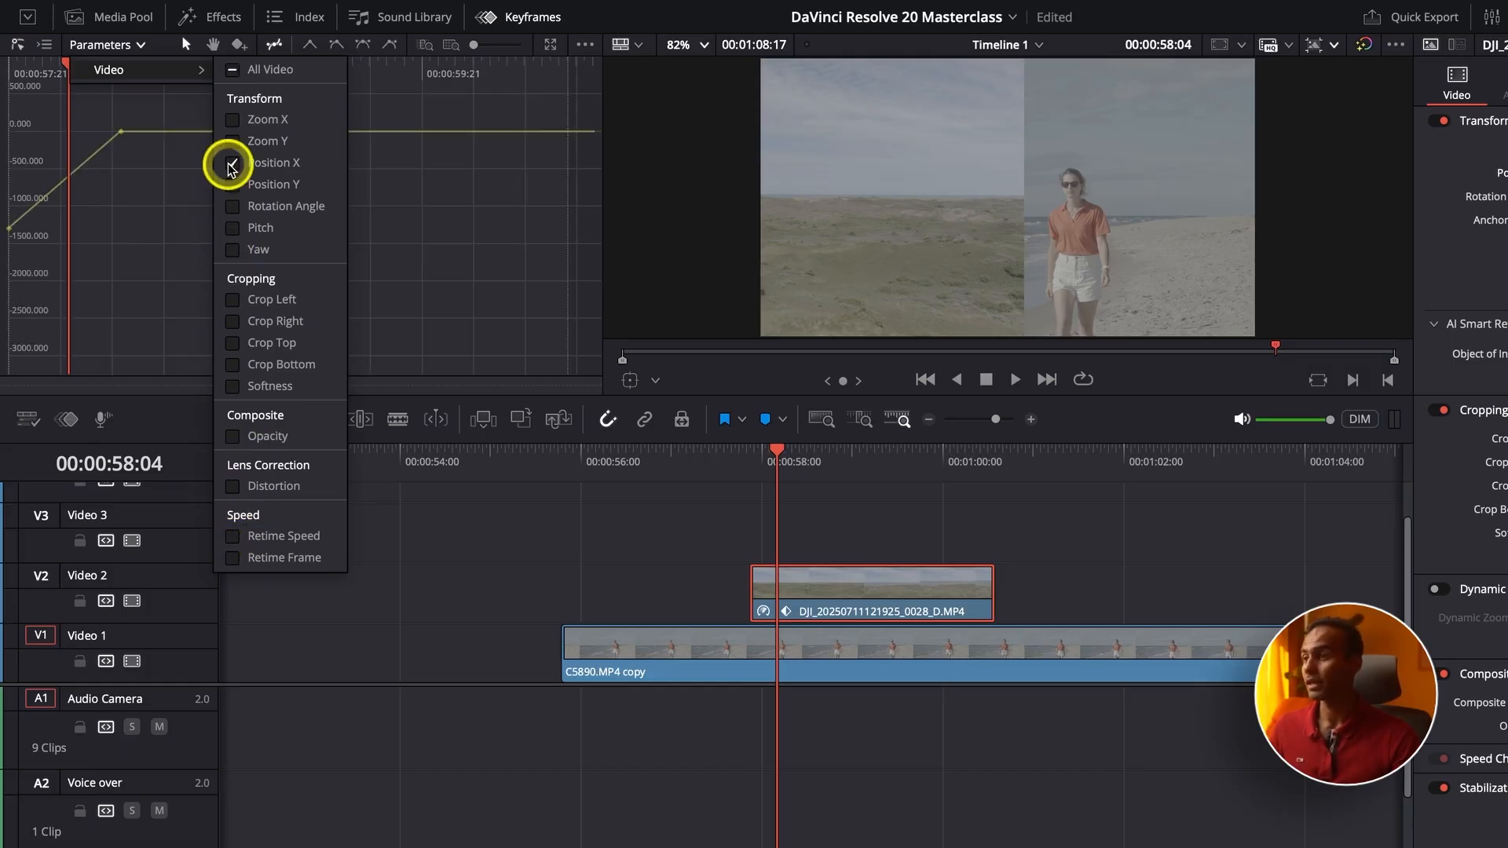
left_click(166, 372)
Move the second Position X keyframe earlier to just after 00:00:58:04 and play the faster slide-in from 00:00:57:21.
mouse_move(117, 101)
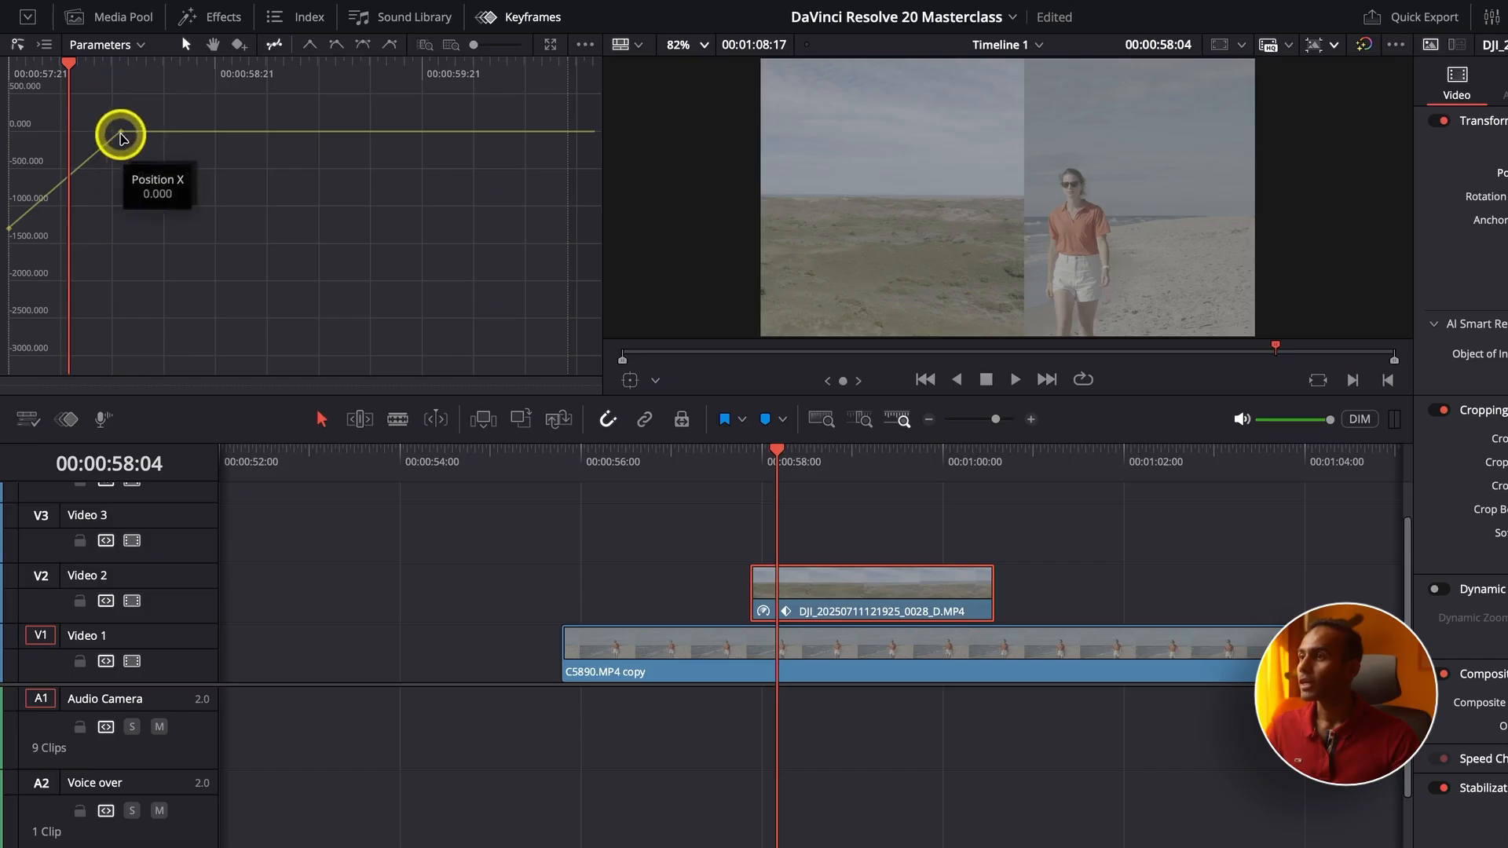
left_click(120, 131)
left_click_drag(120, 131, 79, 132)
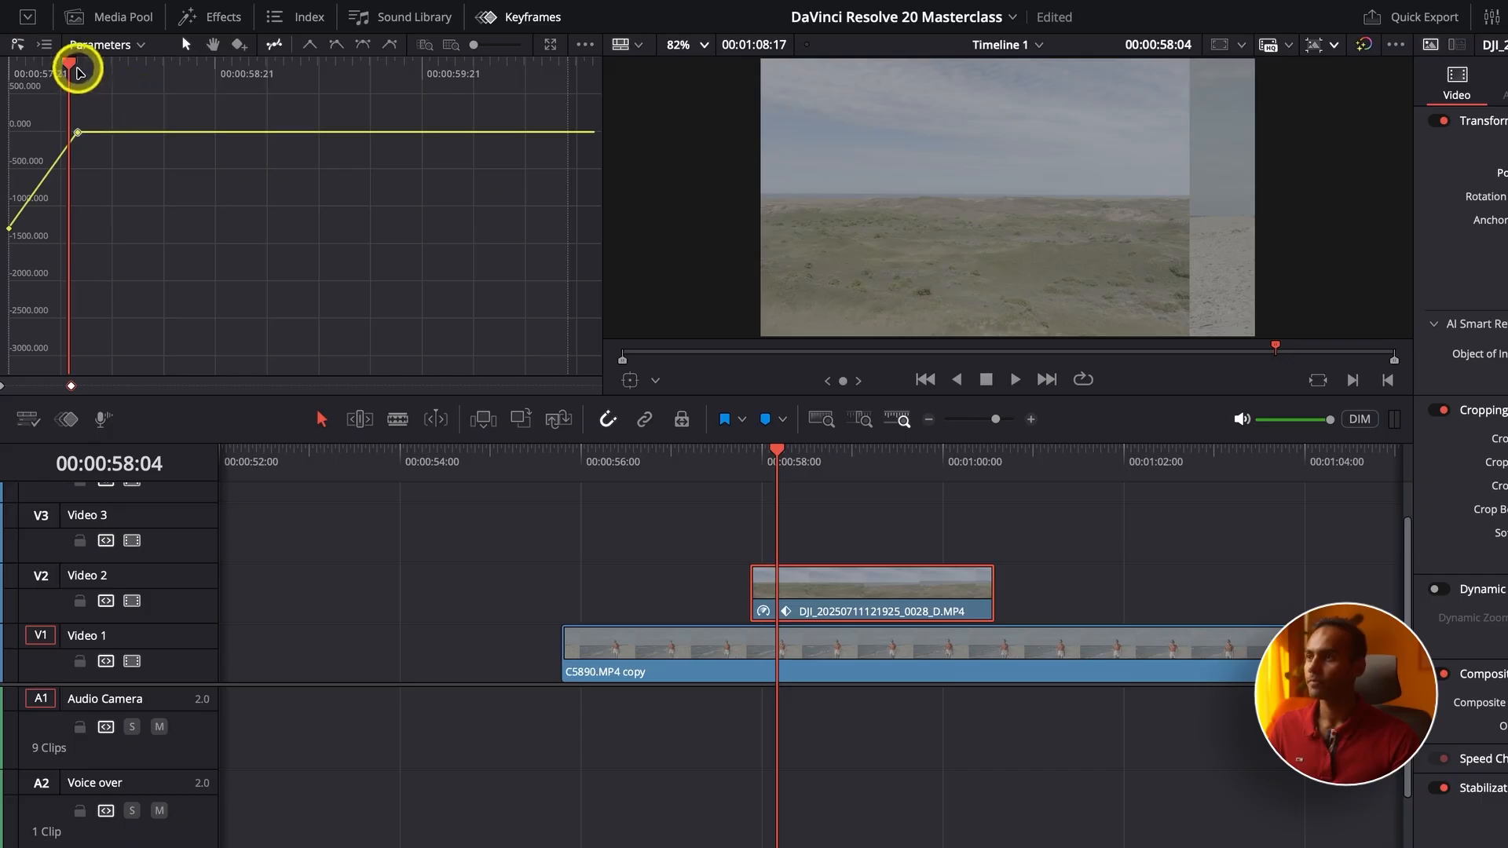
left_click_drag(73, 66, 9, 69)
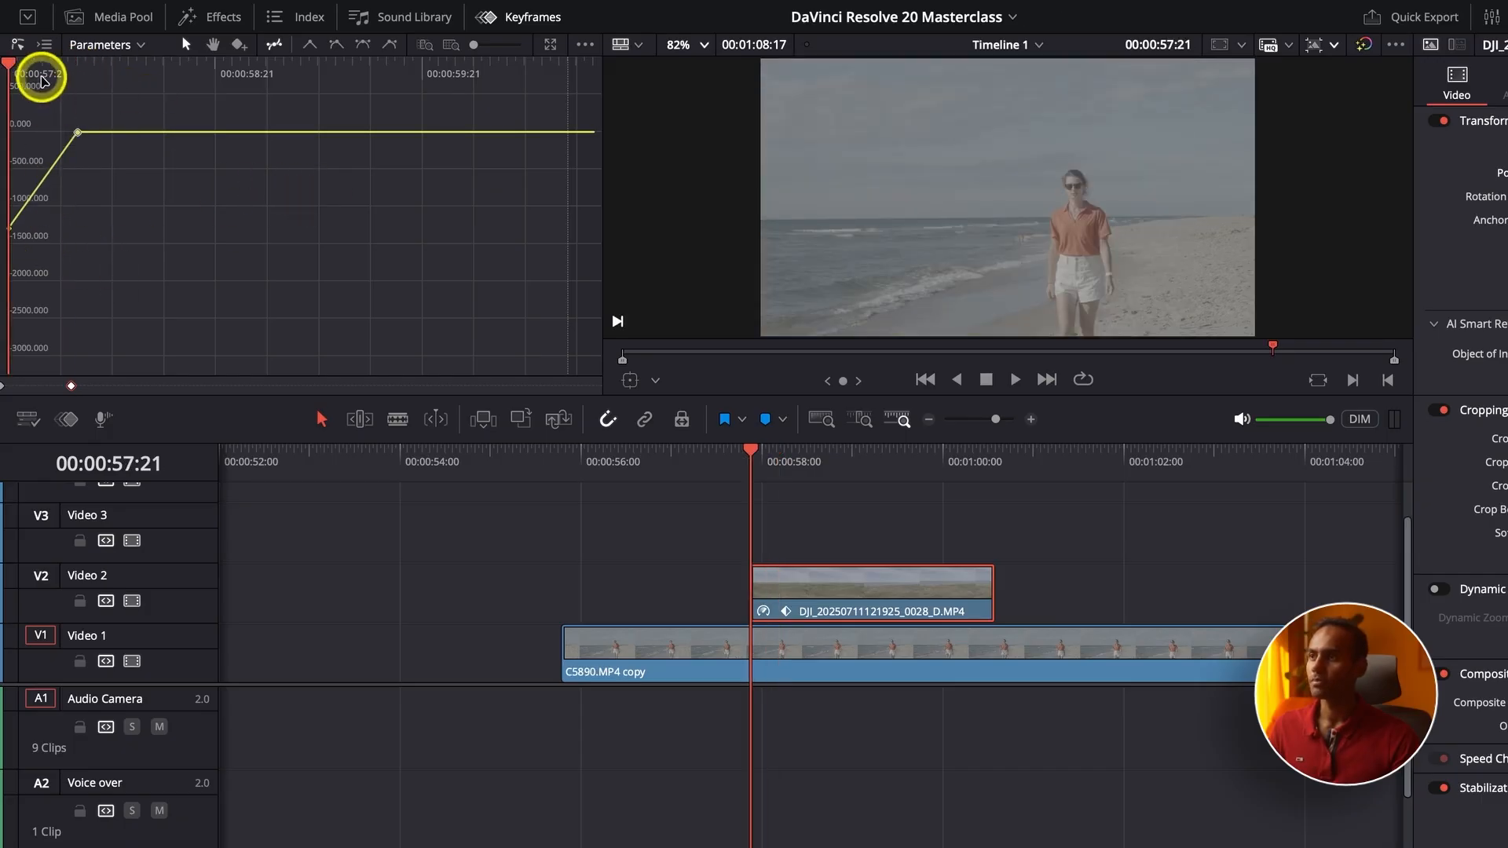
key("space")
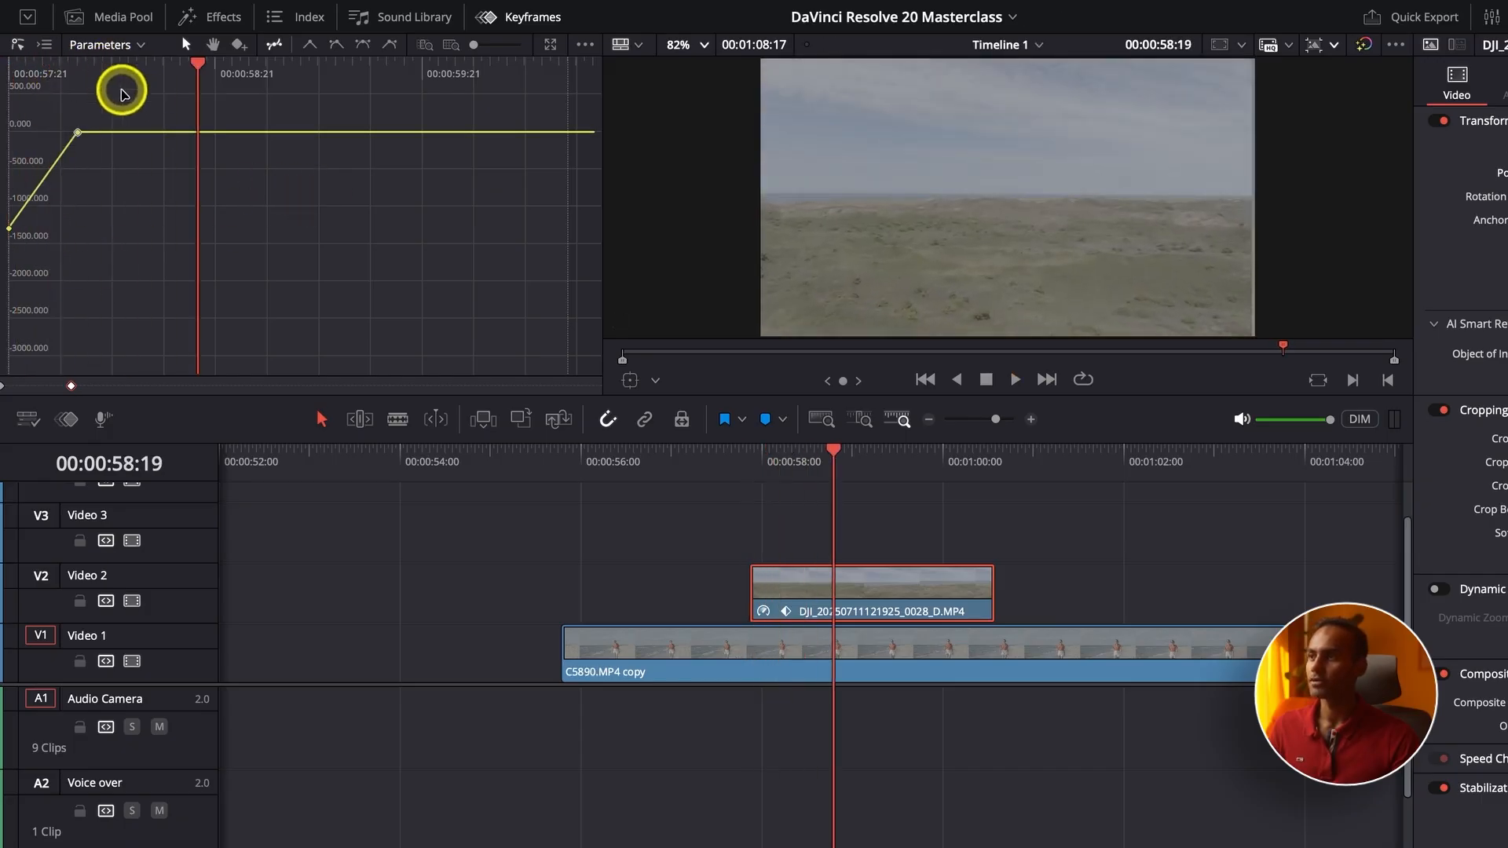
Select both Position X keyframes of the DJI clip and smooth the linear slide-in into an ease-in, ease-out curve.
left_click_drag(139, 102, 2, 348)
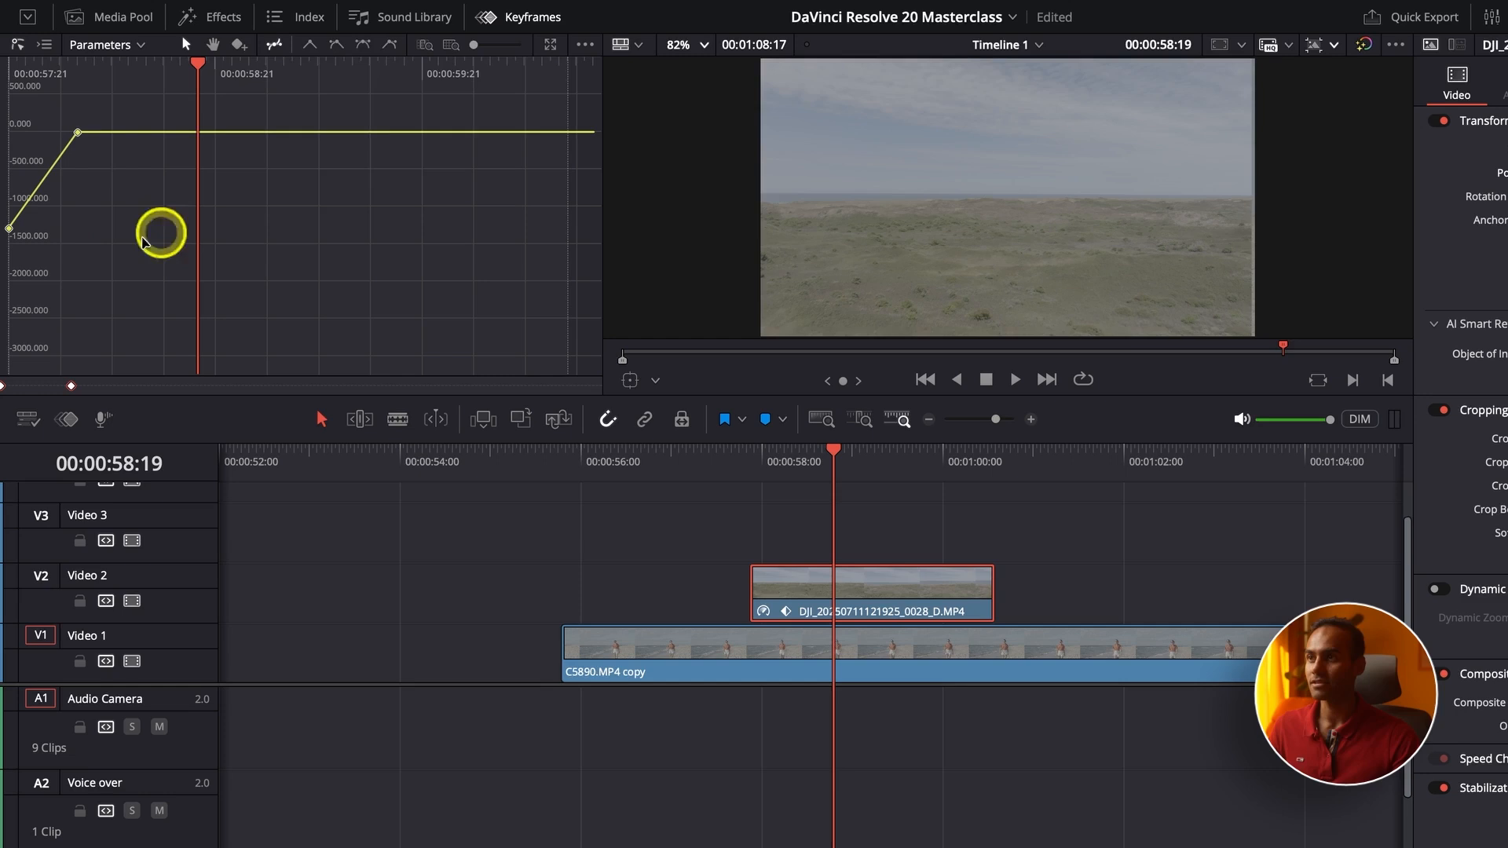
left_click(362, 45)
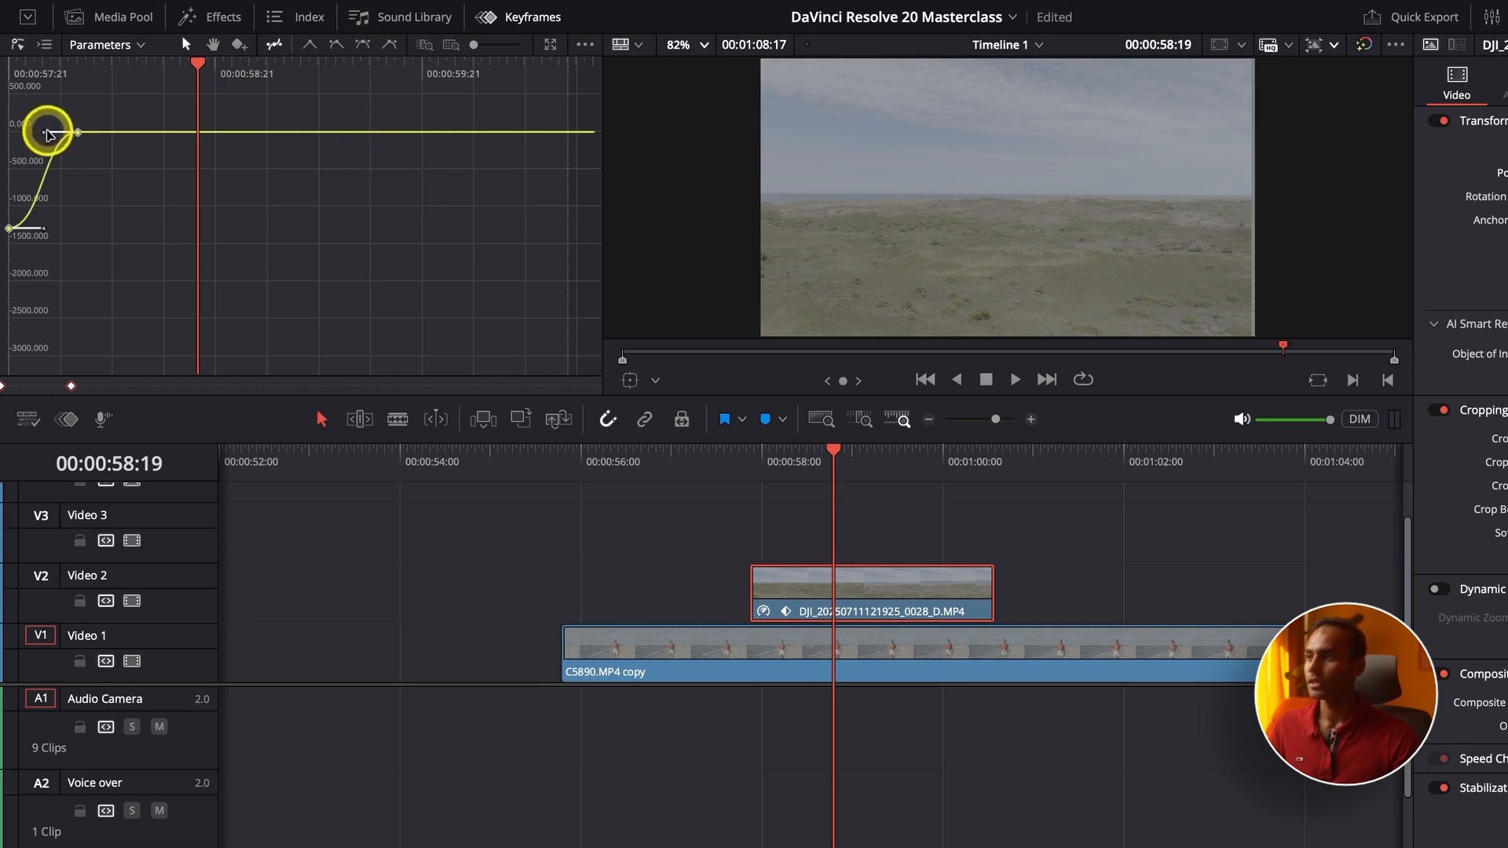
left_click(44, 132)
Play the eased slide-in twice from the DJI clip's start at 00:00:57:21.
left_click(51, 89)
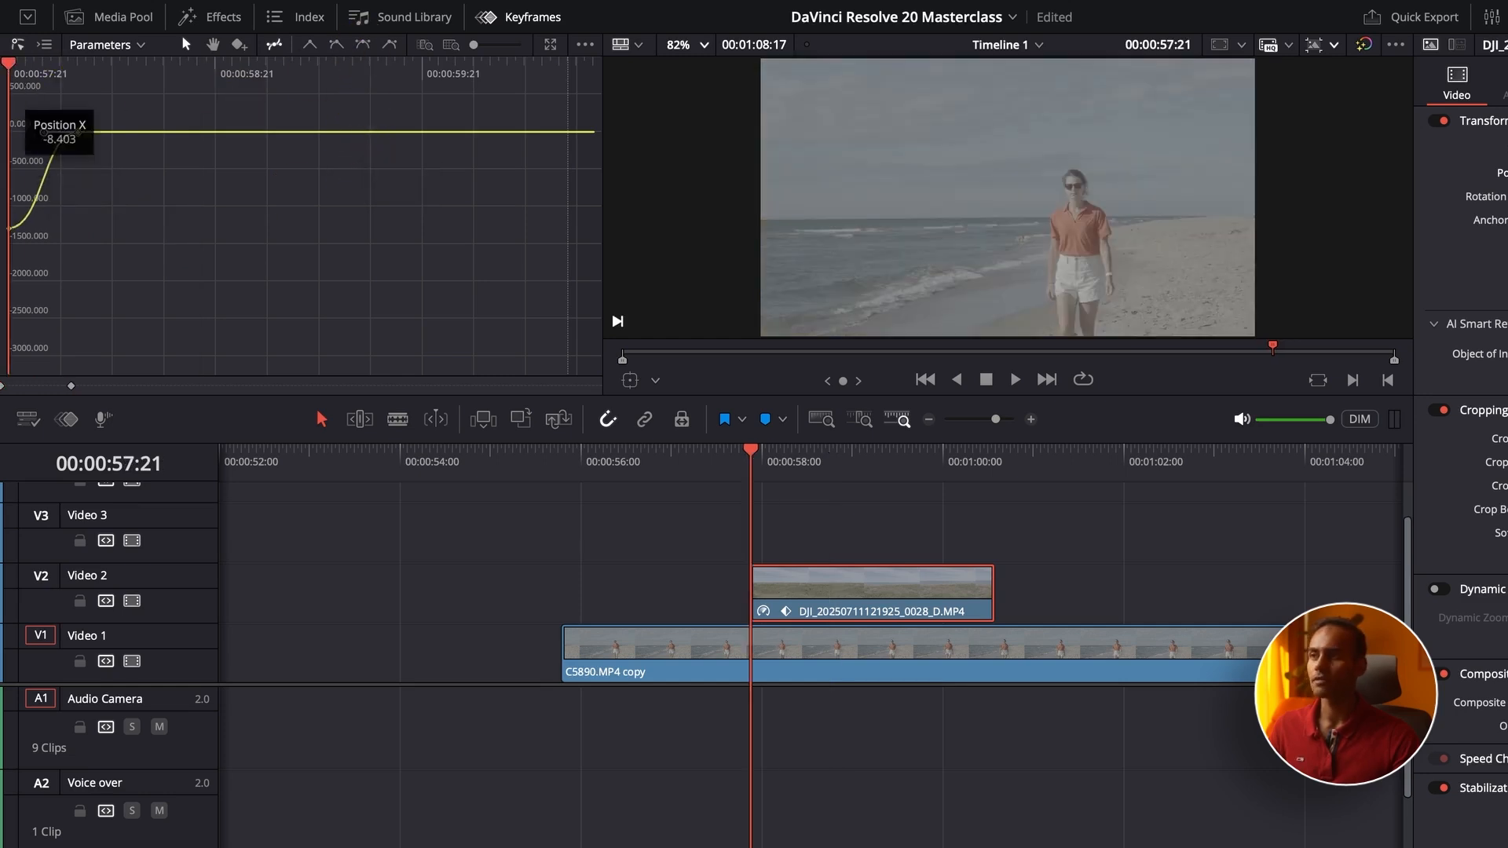
key("space")
key("space")
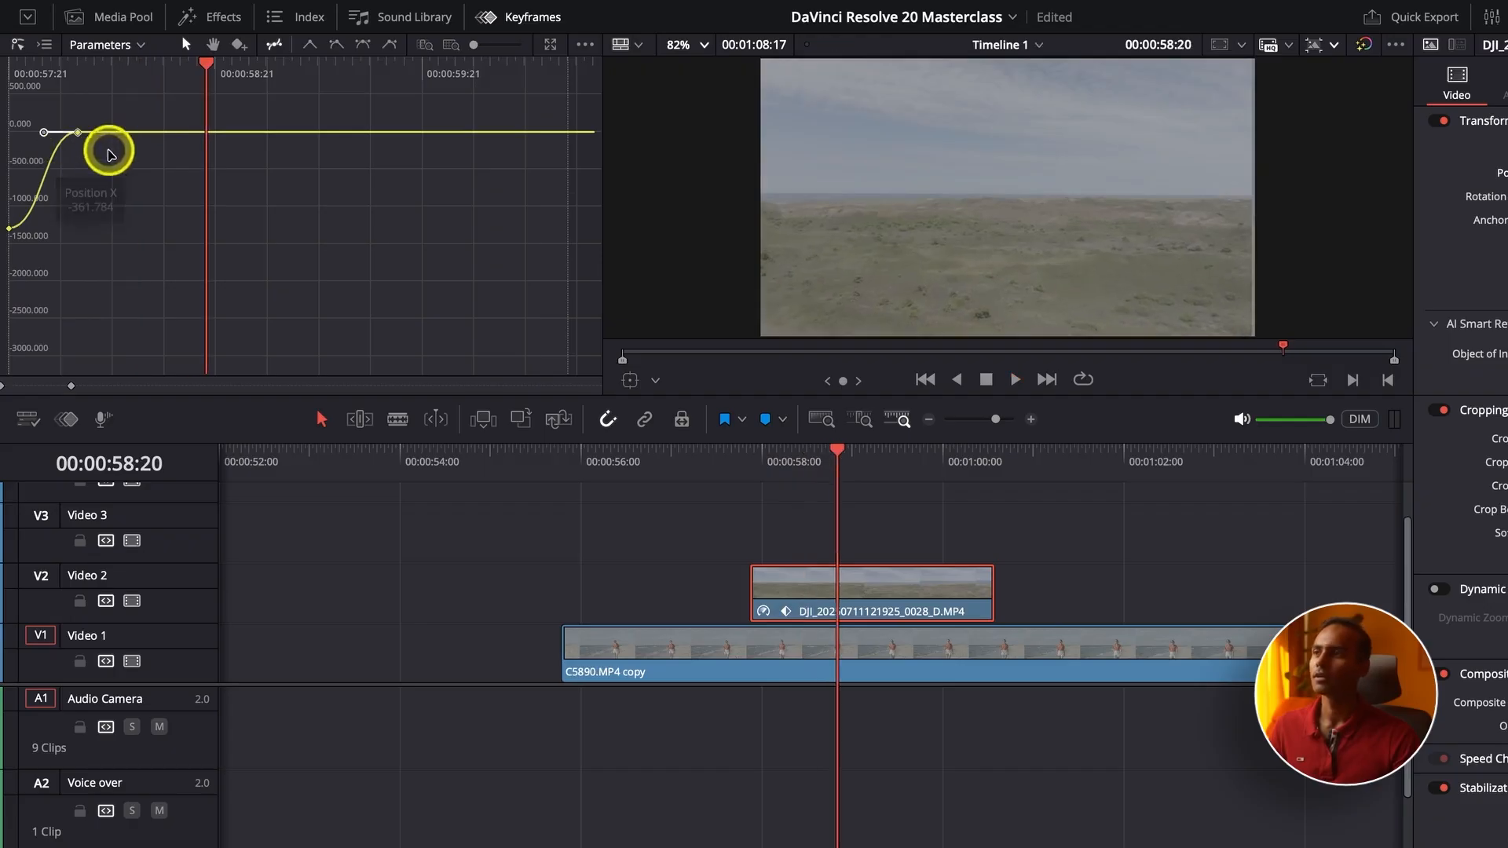
key("Up")
key("space")
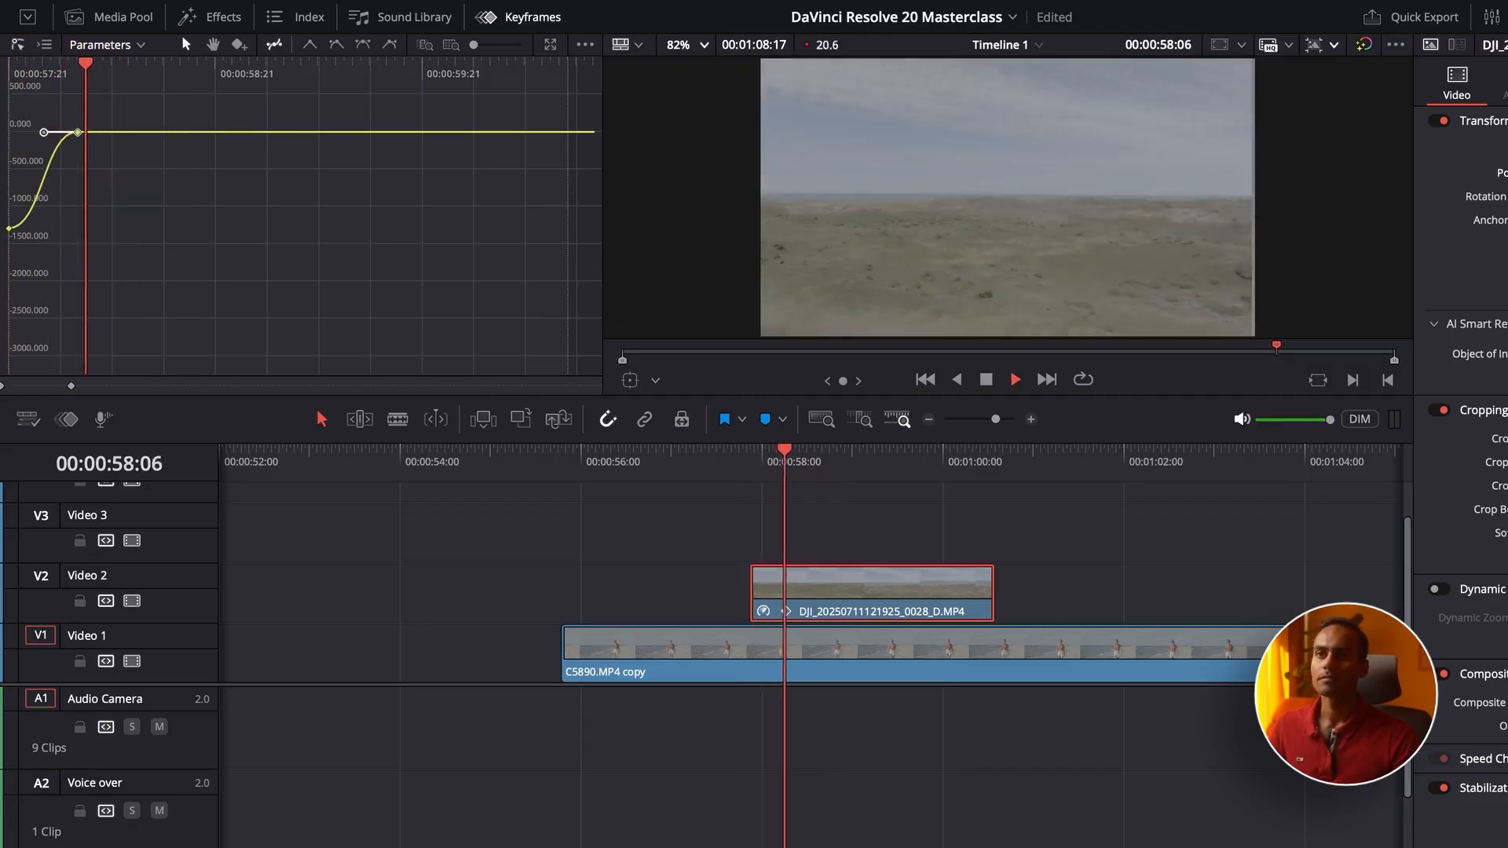
key("space")
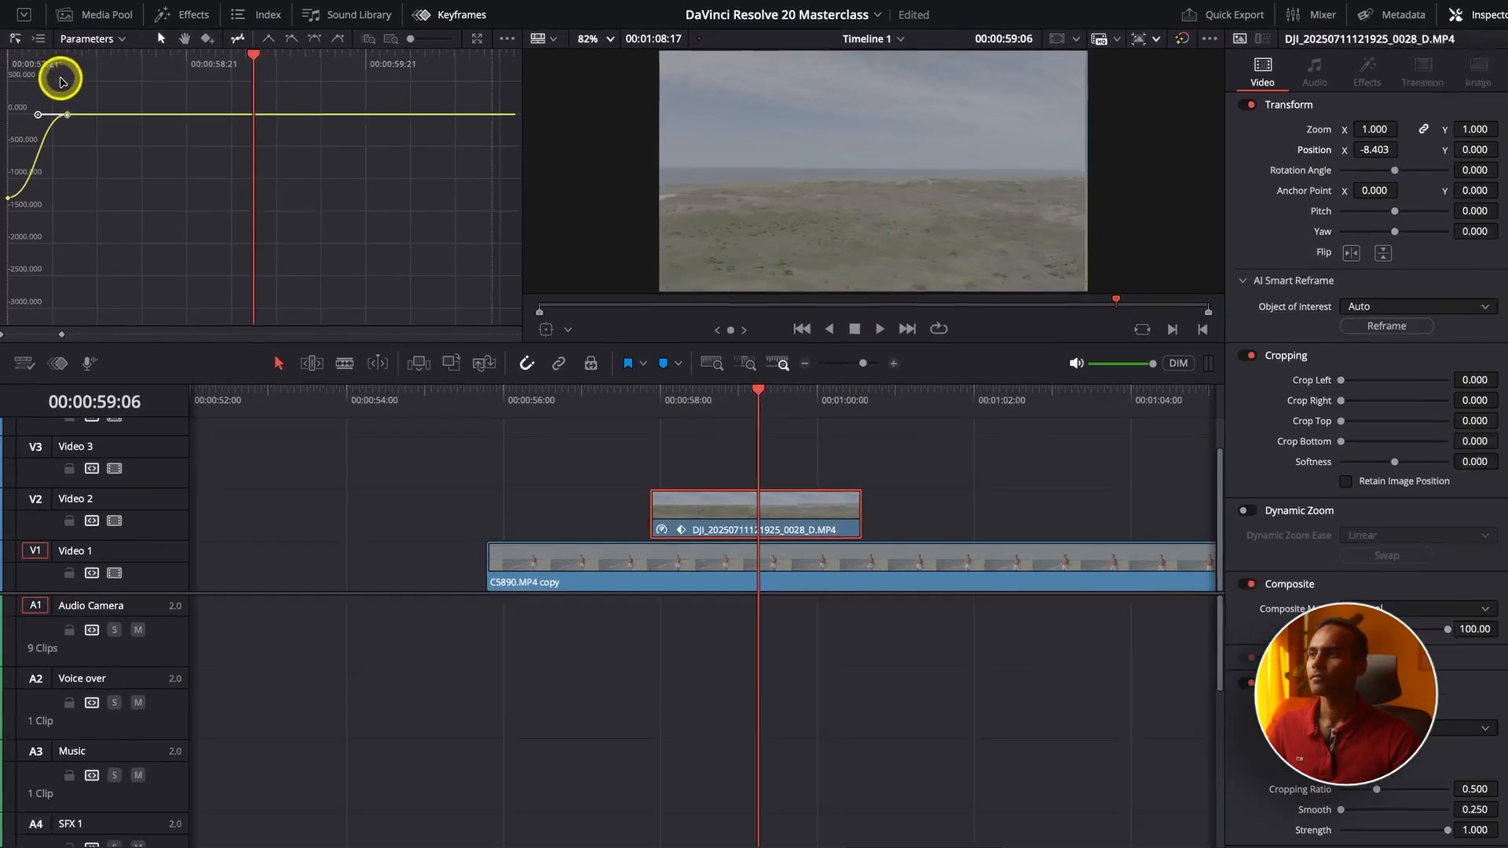
Set the DJI clip's Position X to 0 at the second keyframe, 00:00:58:05, and replay the slide-in from the clip's start.
left_click(62, 80)
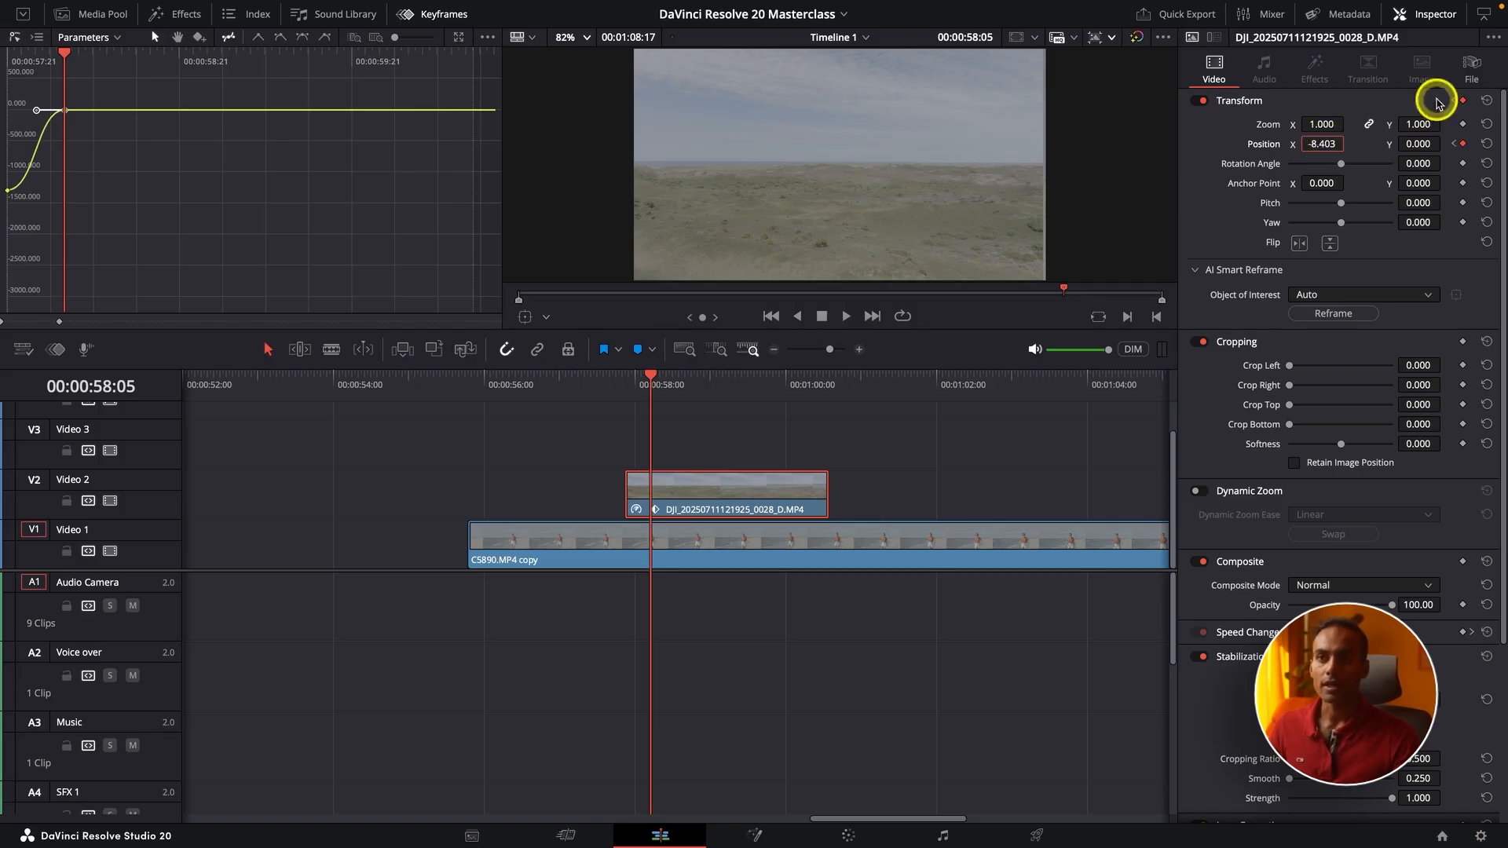
key("Return")
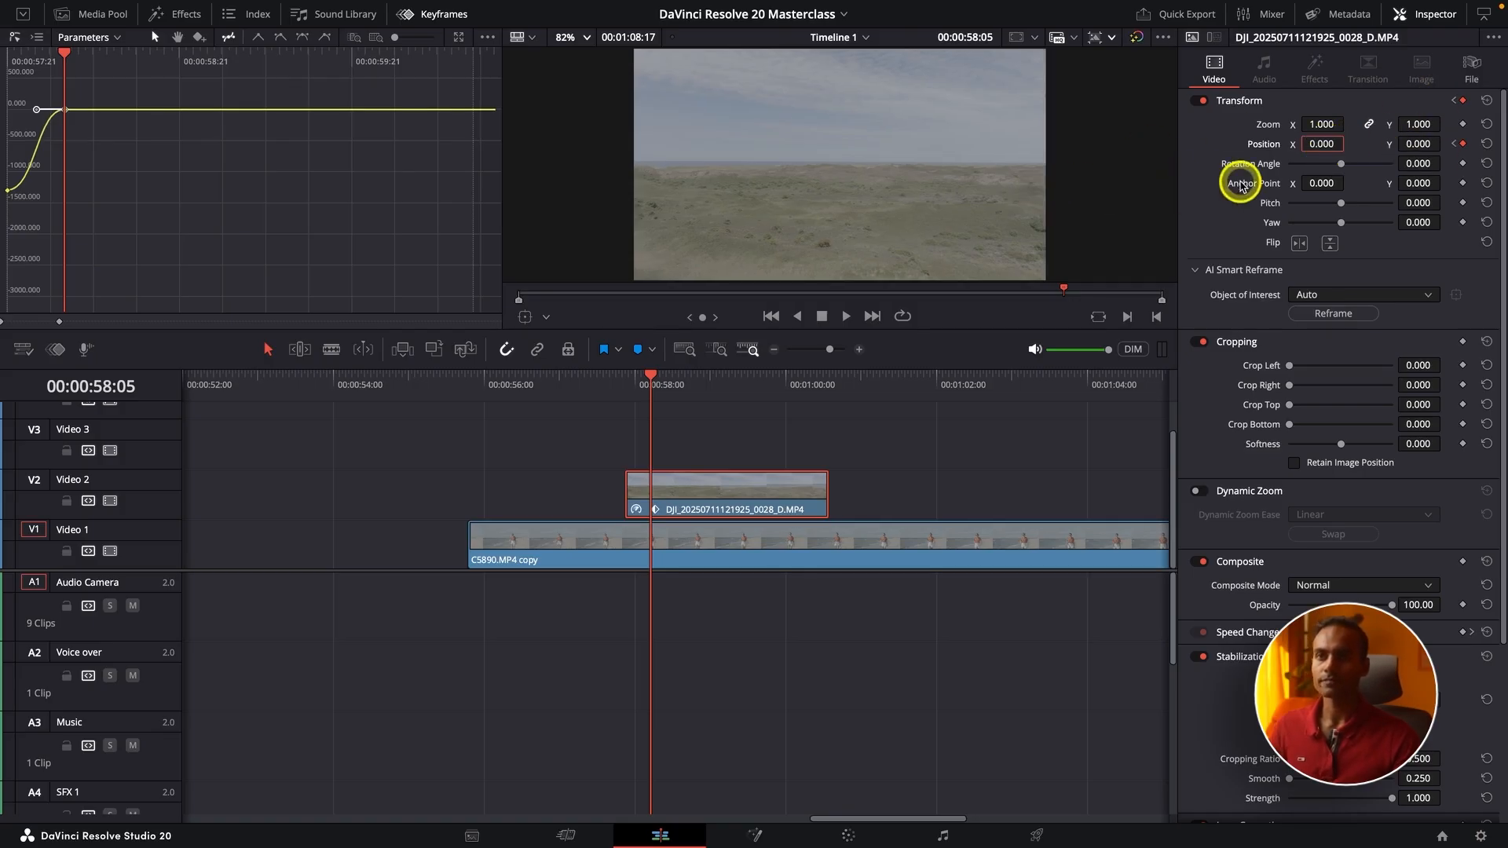
left_click_drag(64, 56, 7, 56)
key("space")
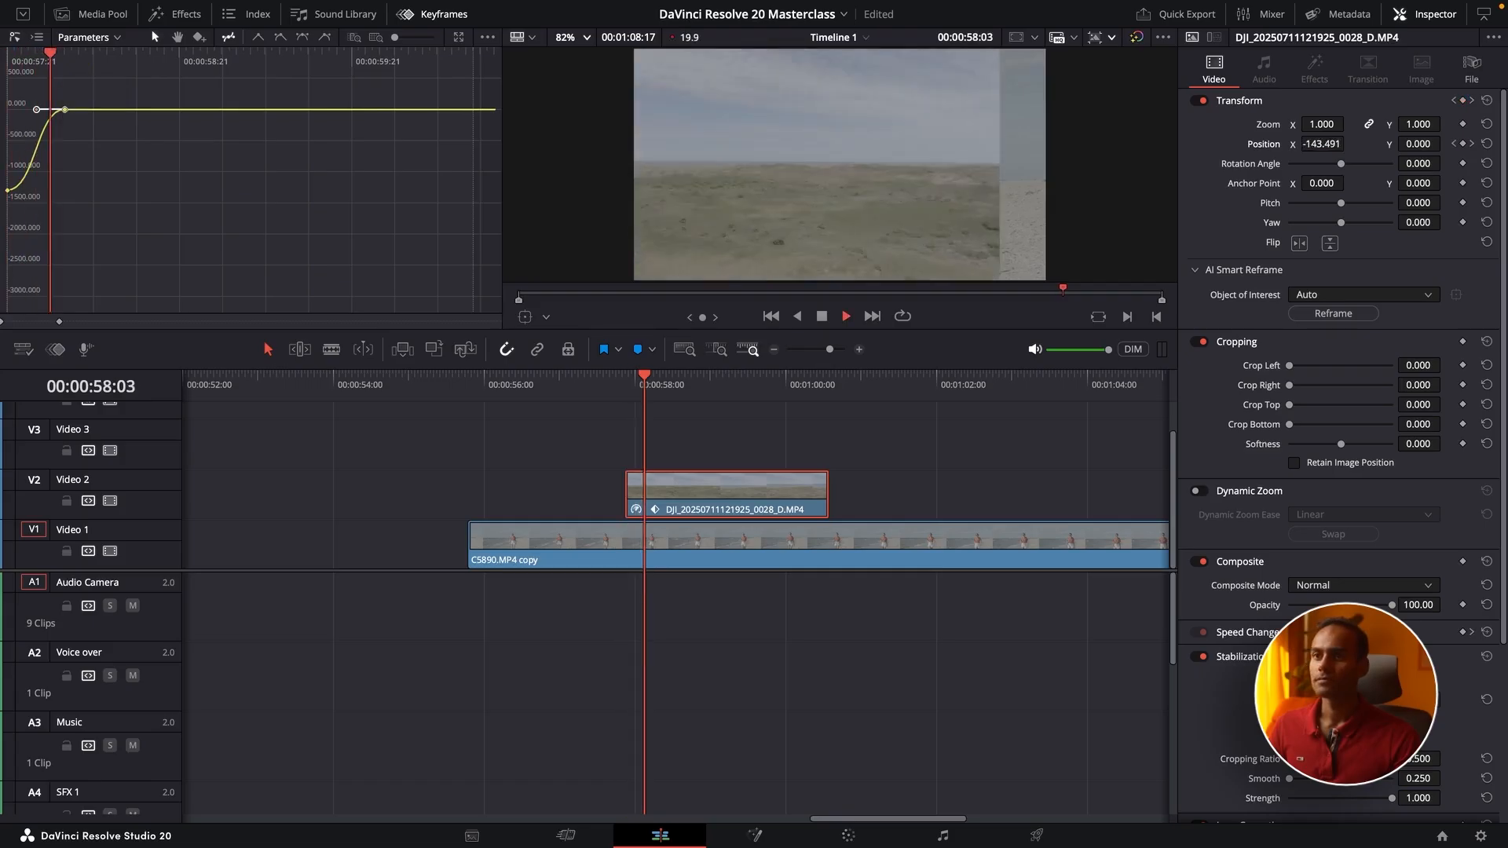
left_click(8, 67)
key("space")
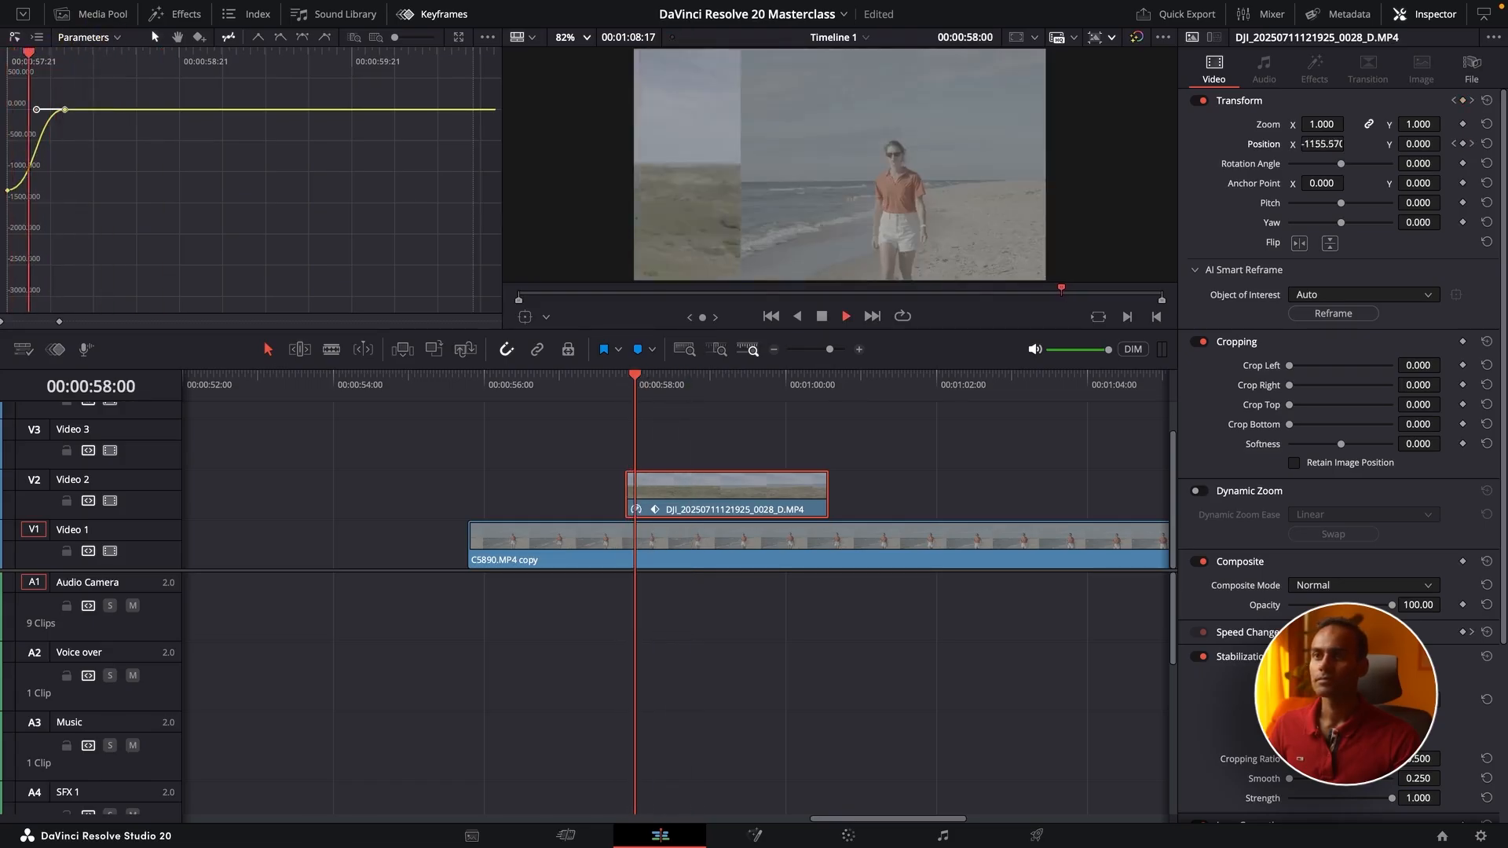
key("space")
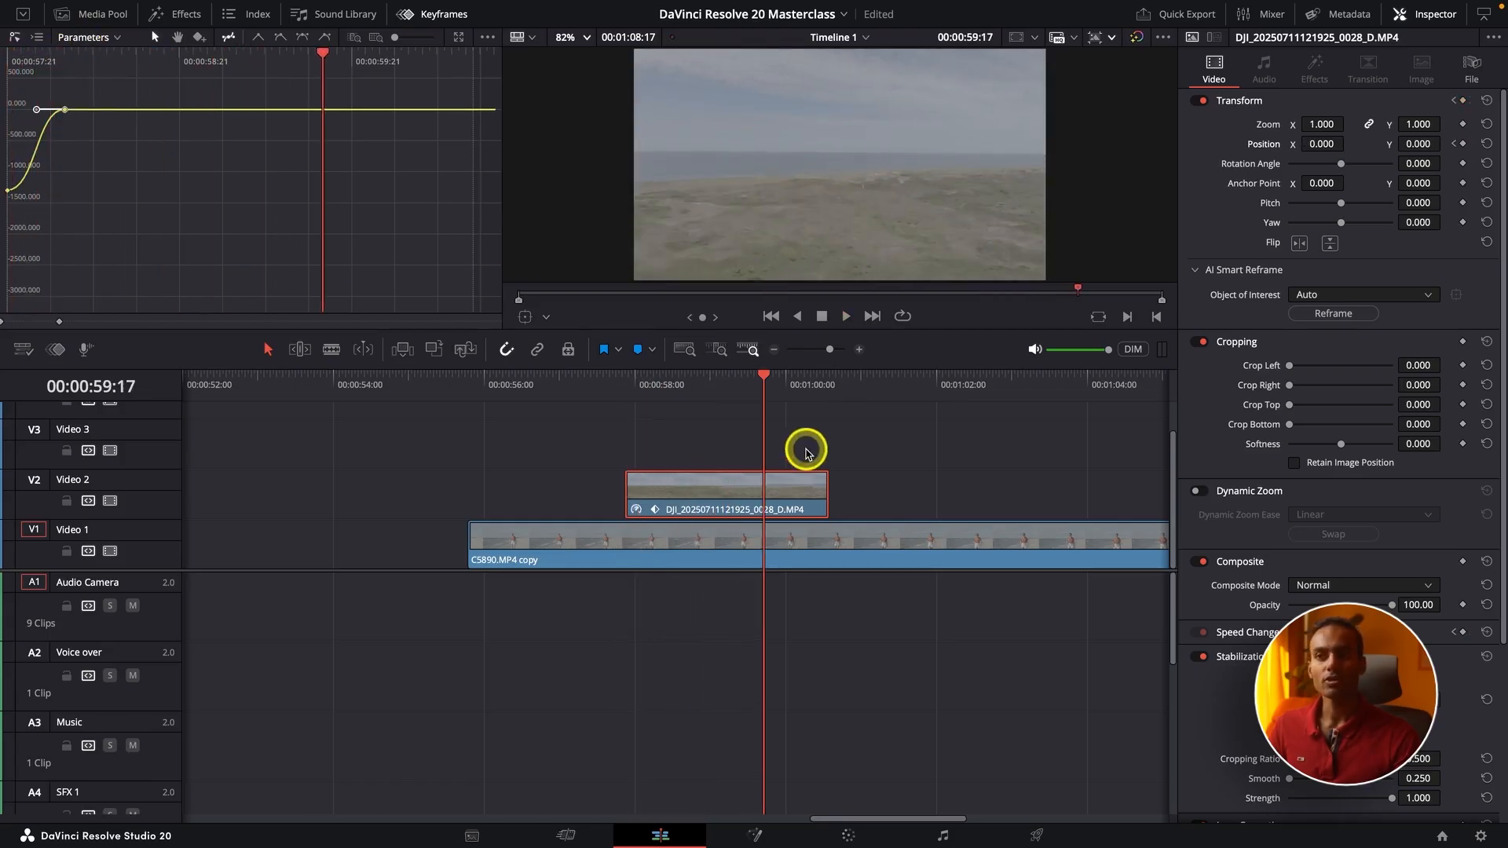
Place the location search mark PNG from the PNG & Meme Files power bin on Video 2 at 00:00:56:14, with the DJI clip moved to about 00:01:02:07.
scroll(761, 487, "down", 3)
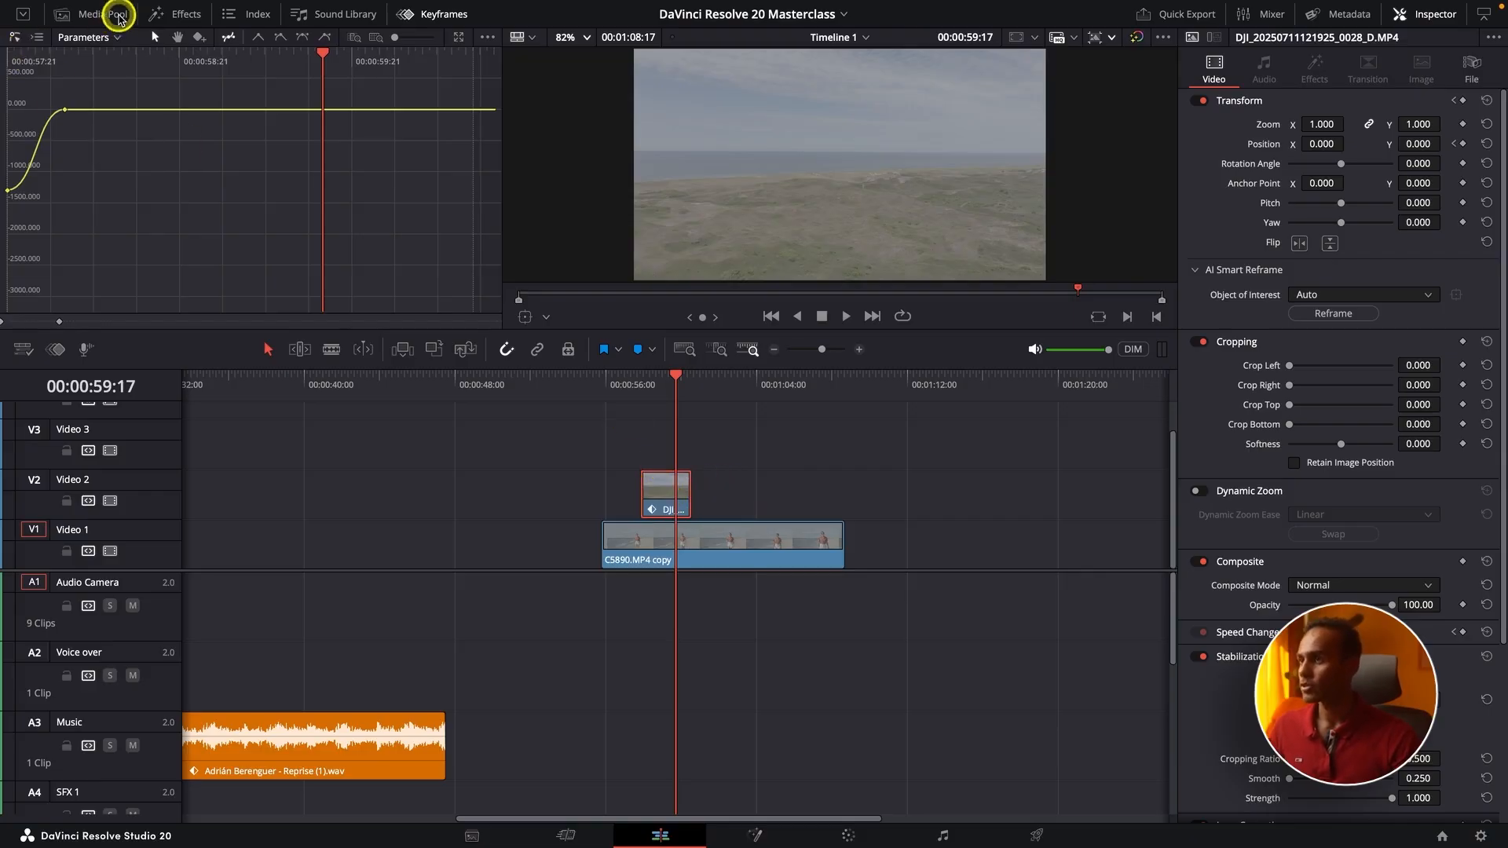
left_click(117, 16)
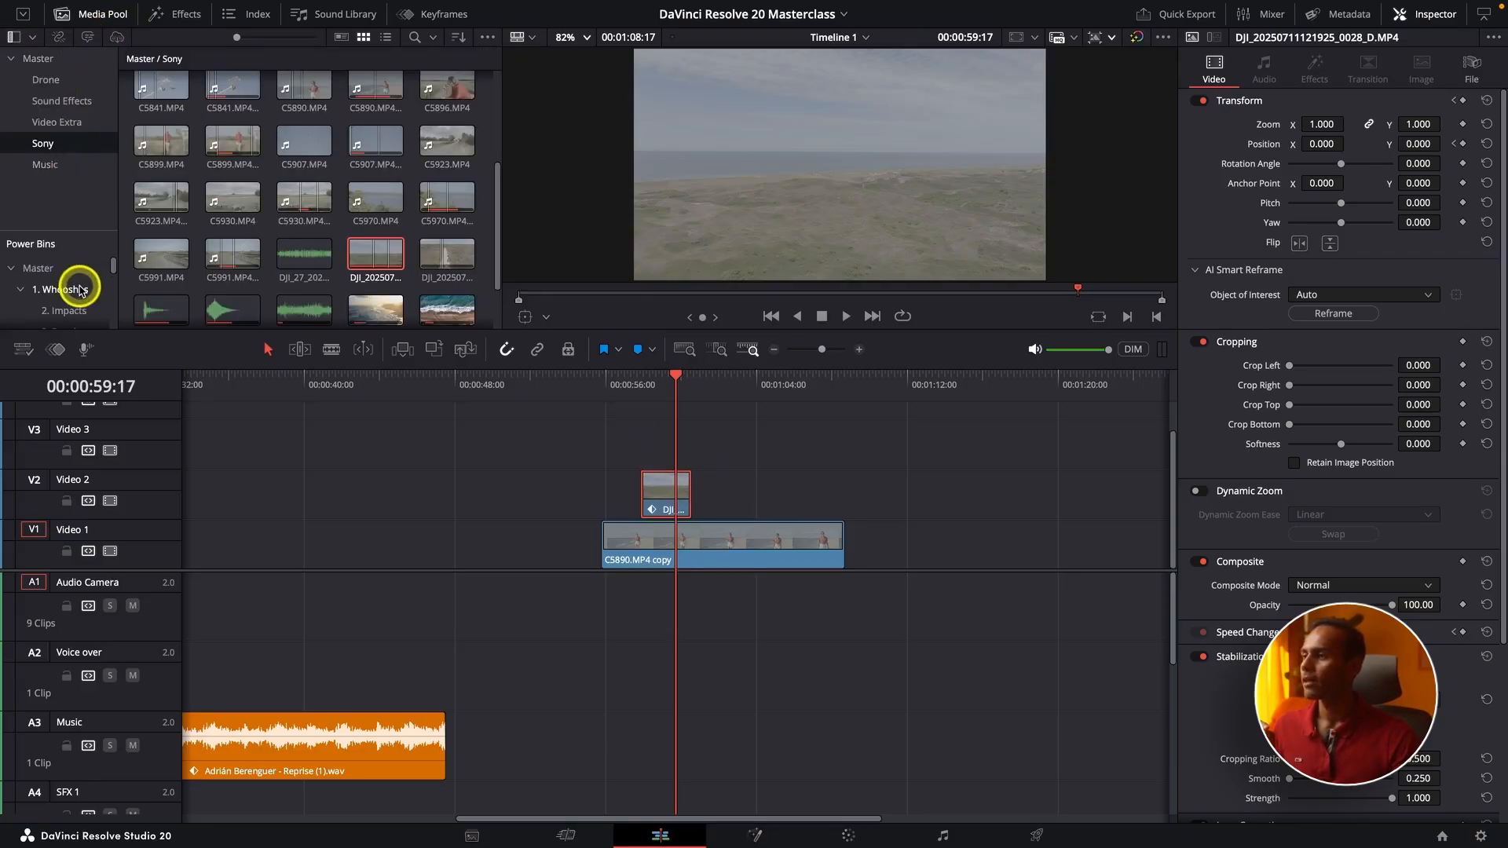
left_click(62, 278)
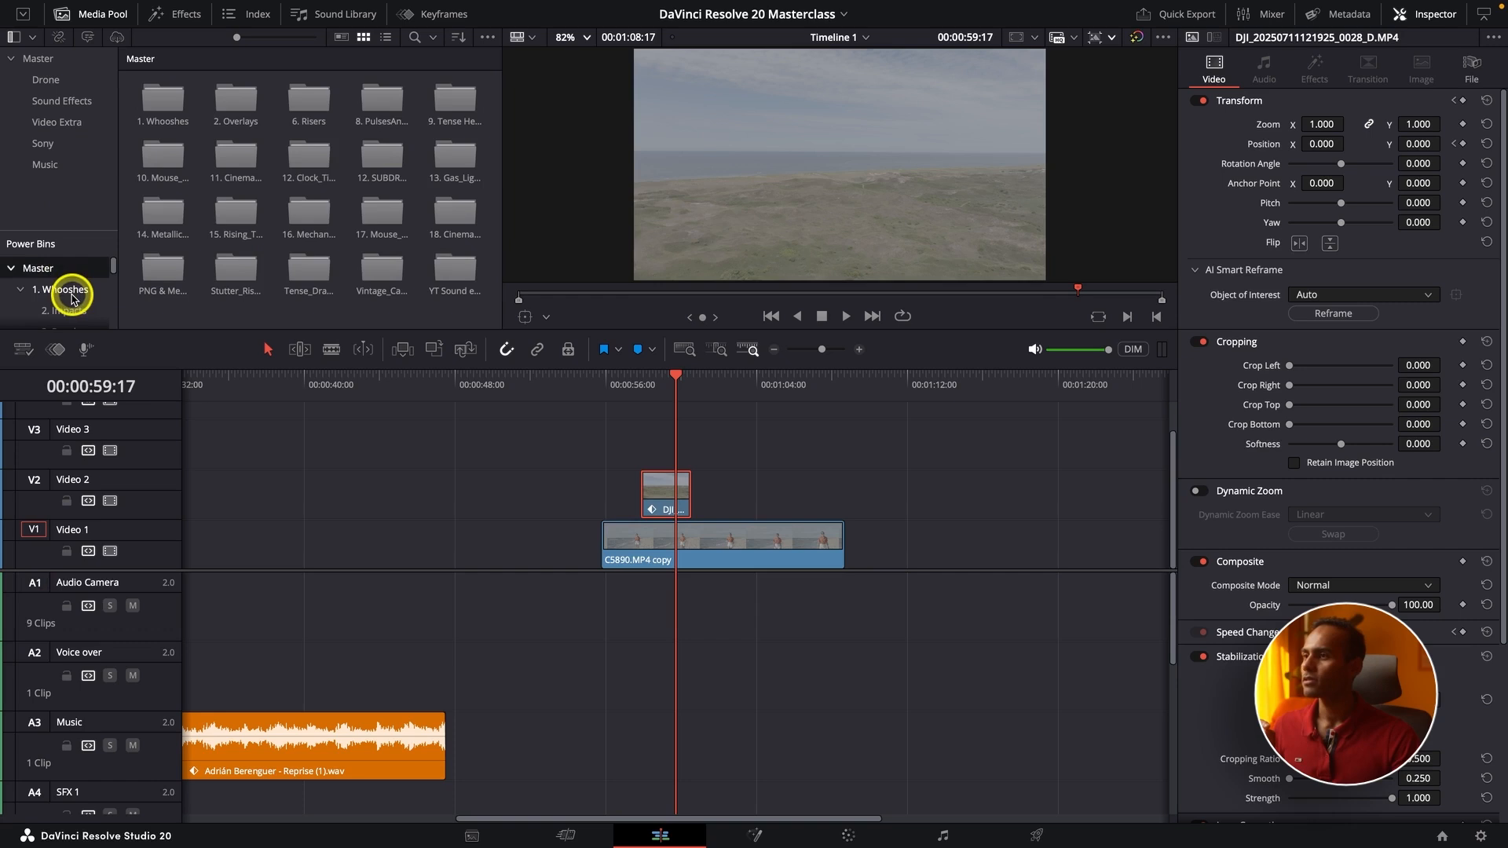
double_click(192, 297)
left_click(245, 102)
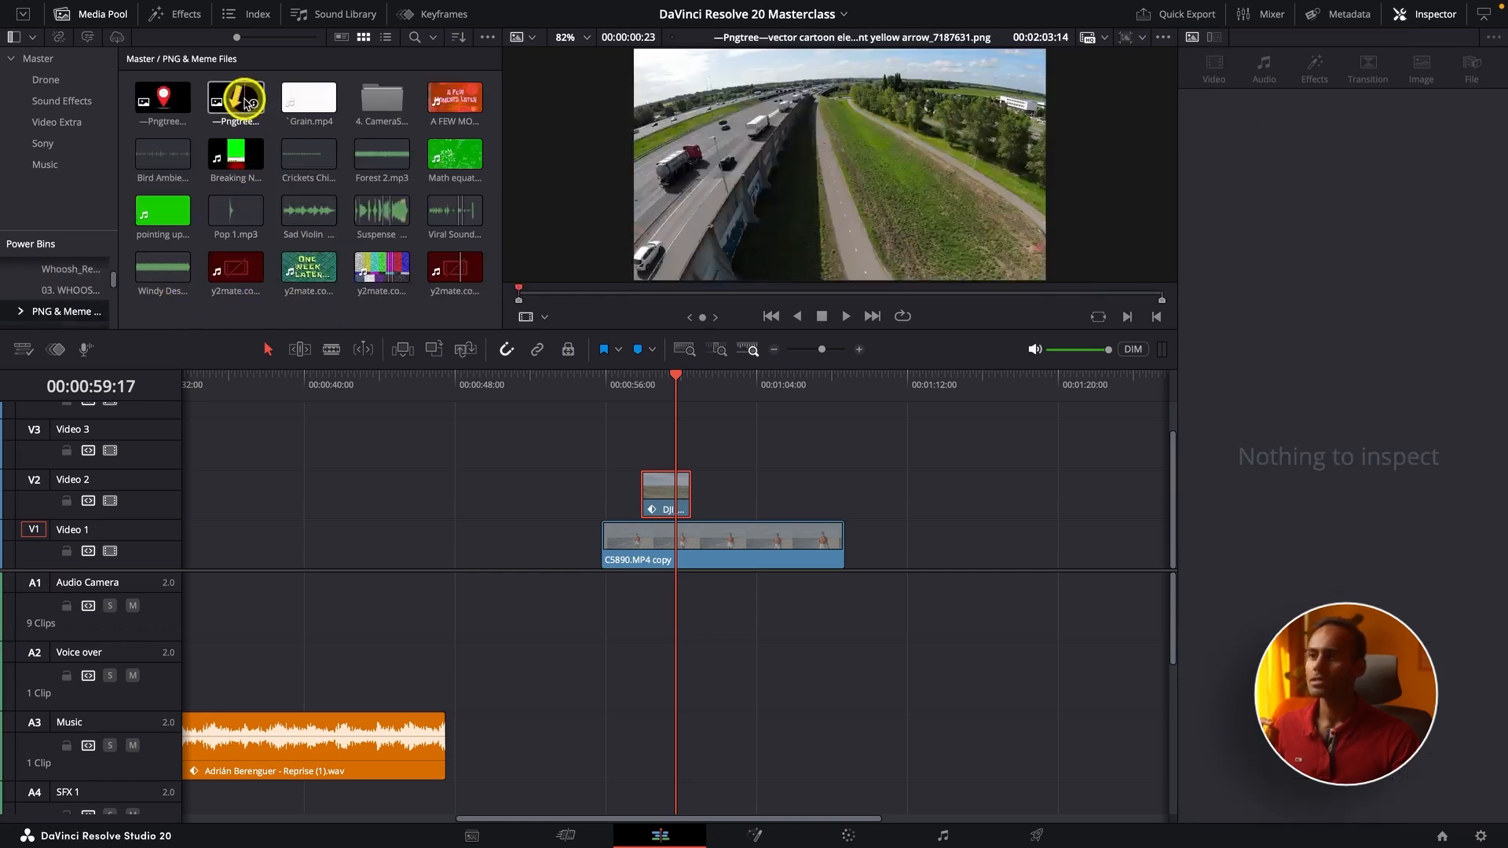
left_click(163, 96)
left_click_drag(164, 96, 623, 444)
mouse_move(656, 480)
left_mouse_down()
mouse_move(740, 492)
mouse_move(628, 491)
left_mouse_up()
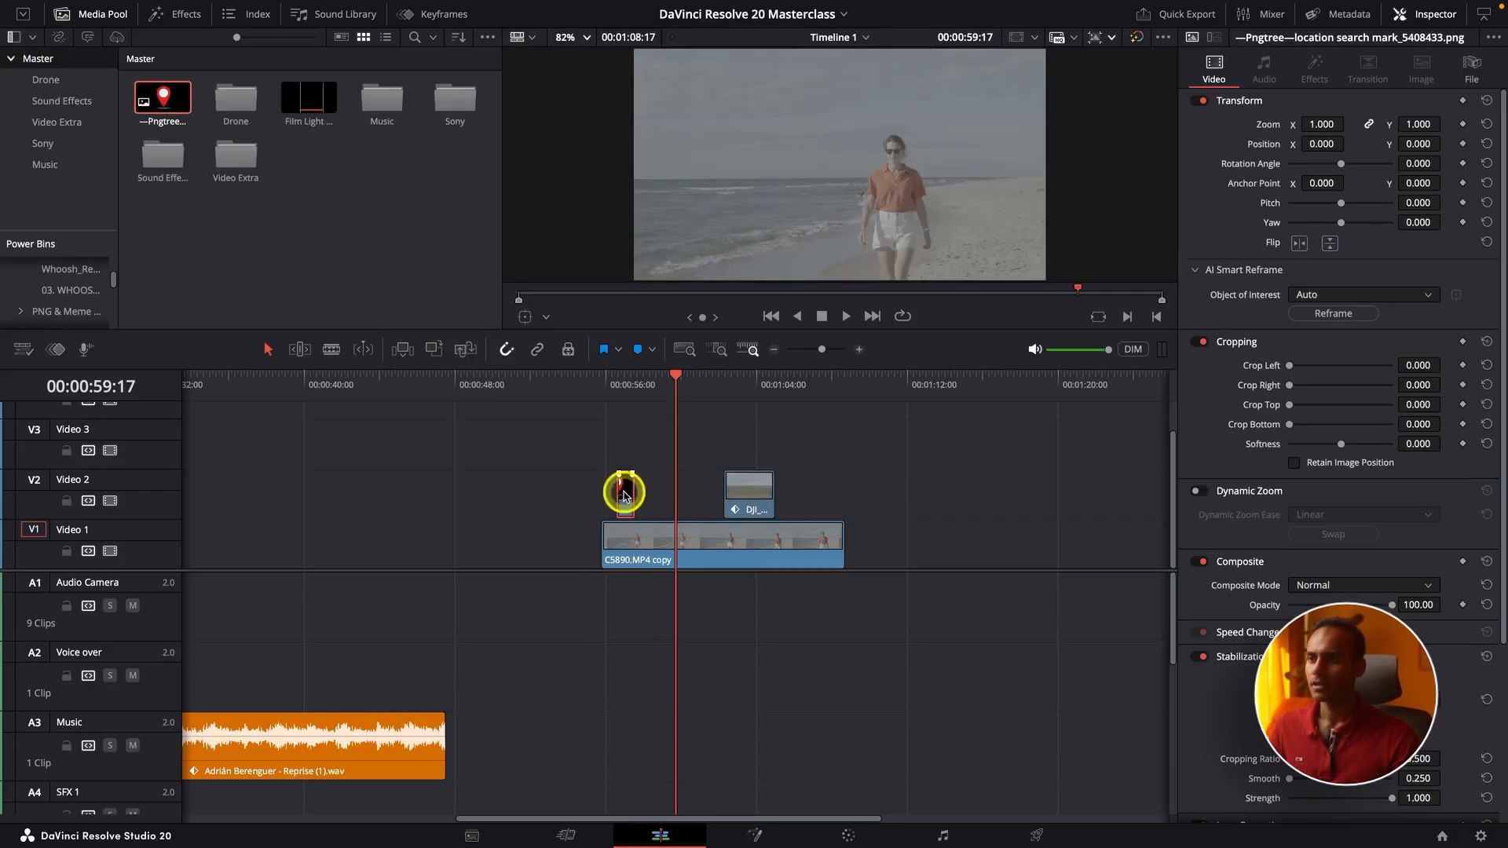
Scale the location pin to a Zoom of 0.370 and lower it to Position Y -237 over the beach shot.
left_click(615, 392)
key("super+equal")
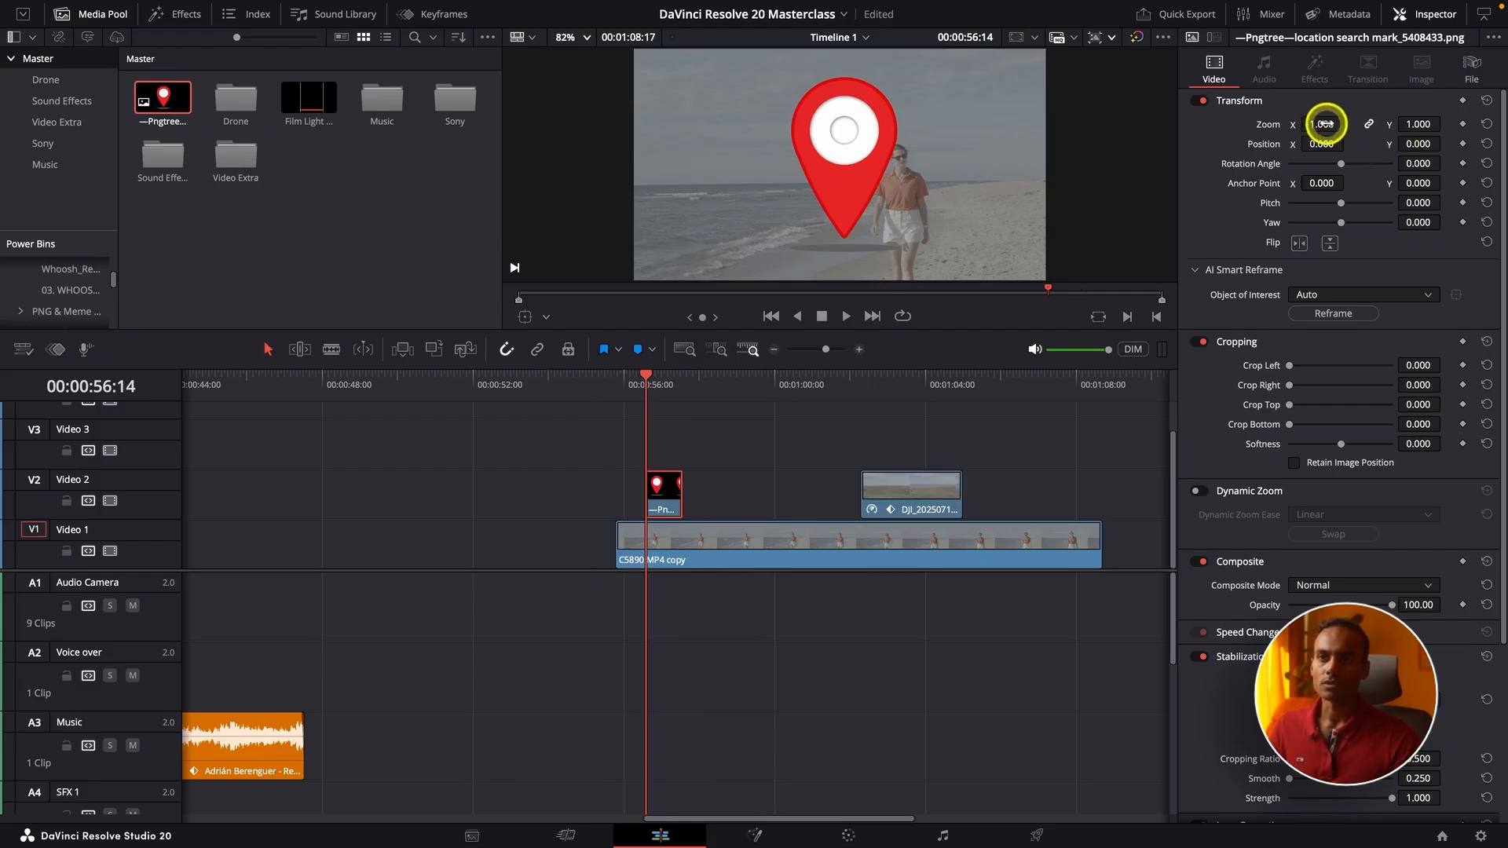
left_click_drag(1322, 124, 1276, 135)
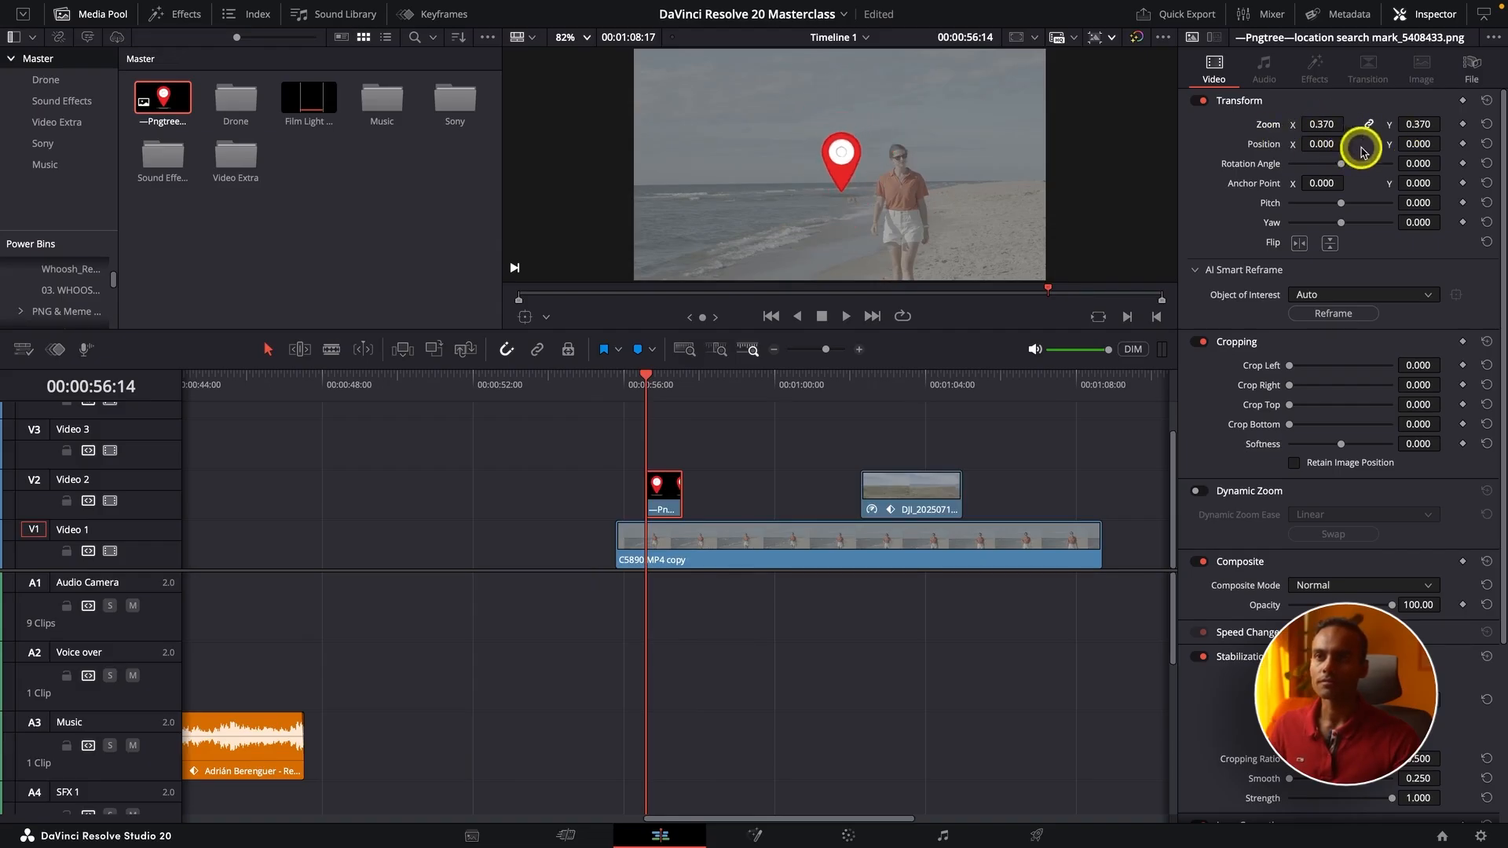
left_click_drag(1417, 143, 1231, 155)
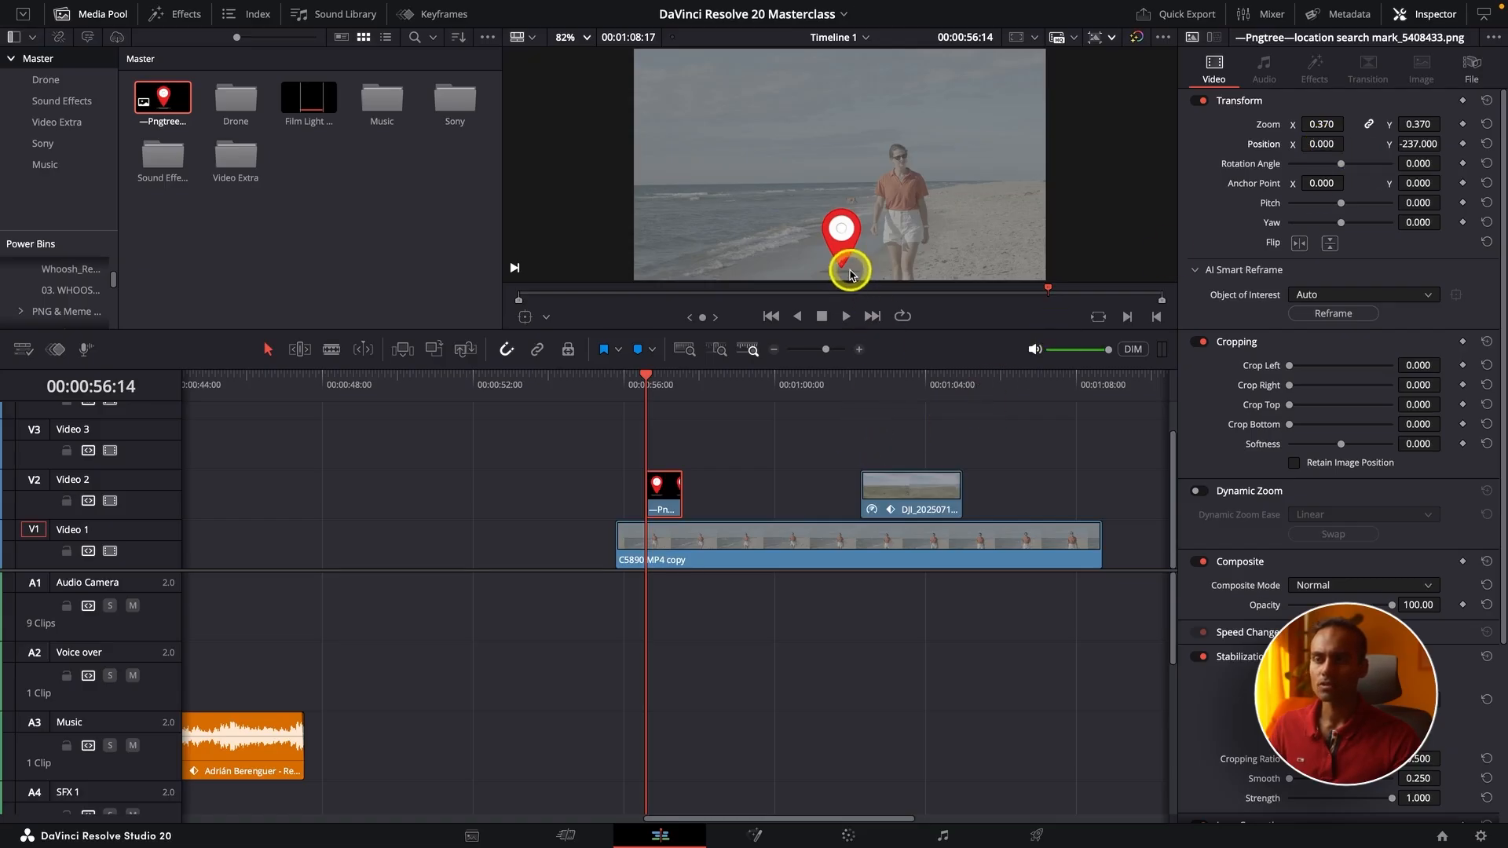
Crop the shadow off below the location pin's tip with Crop Bottom at 129, checking it up close, and fit the viewer again.
scroll(837, 276, "down", 2)
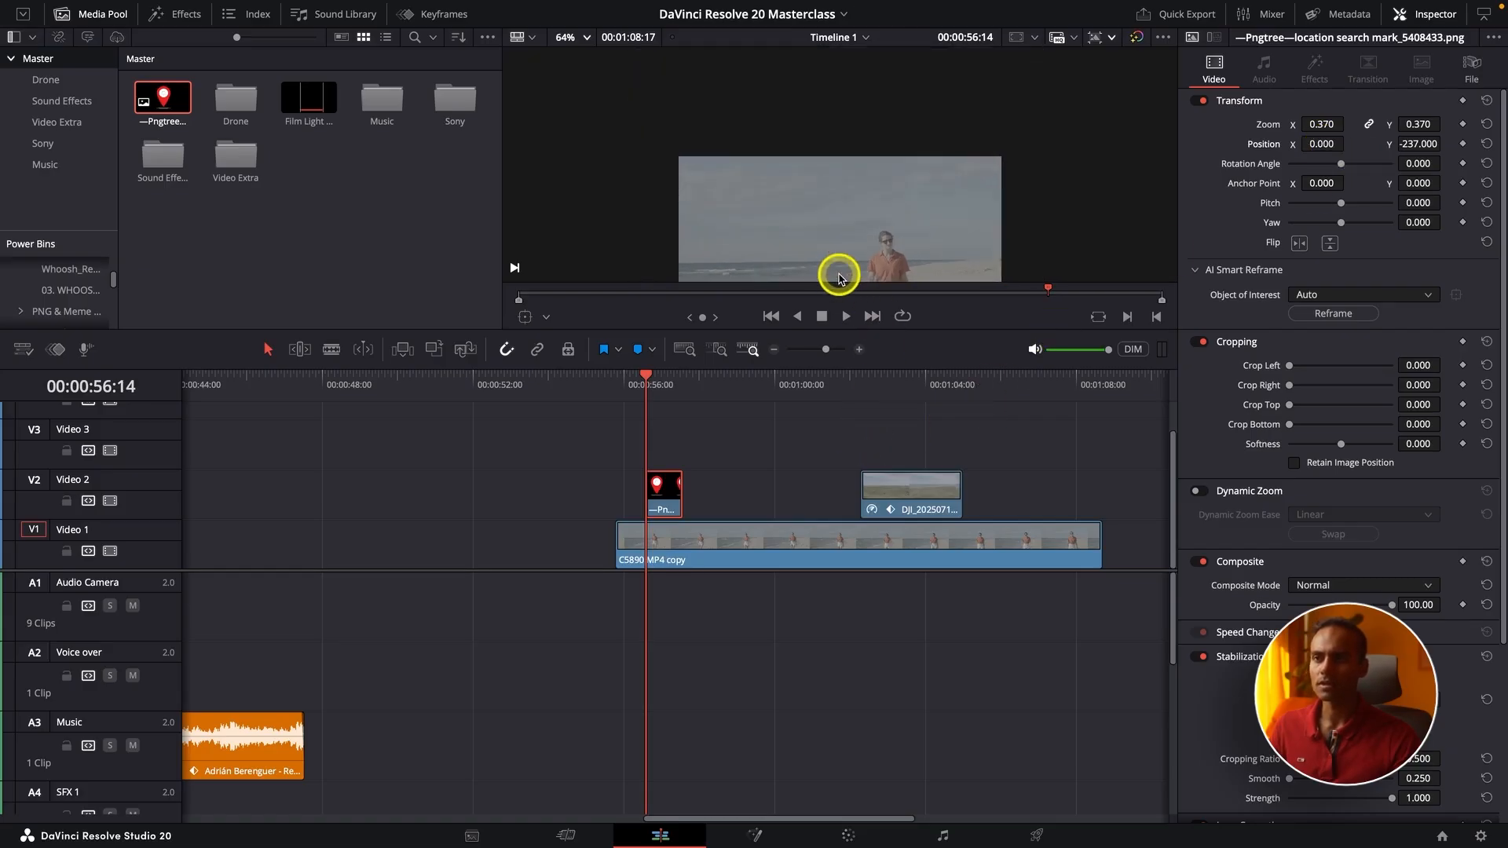
scroll(846, 265, "up", 5)
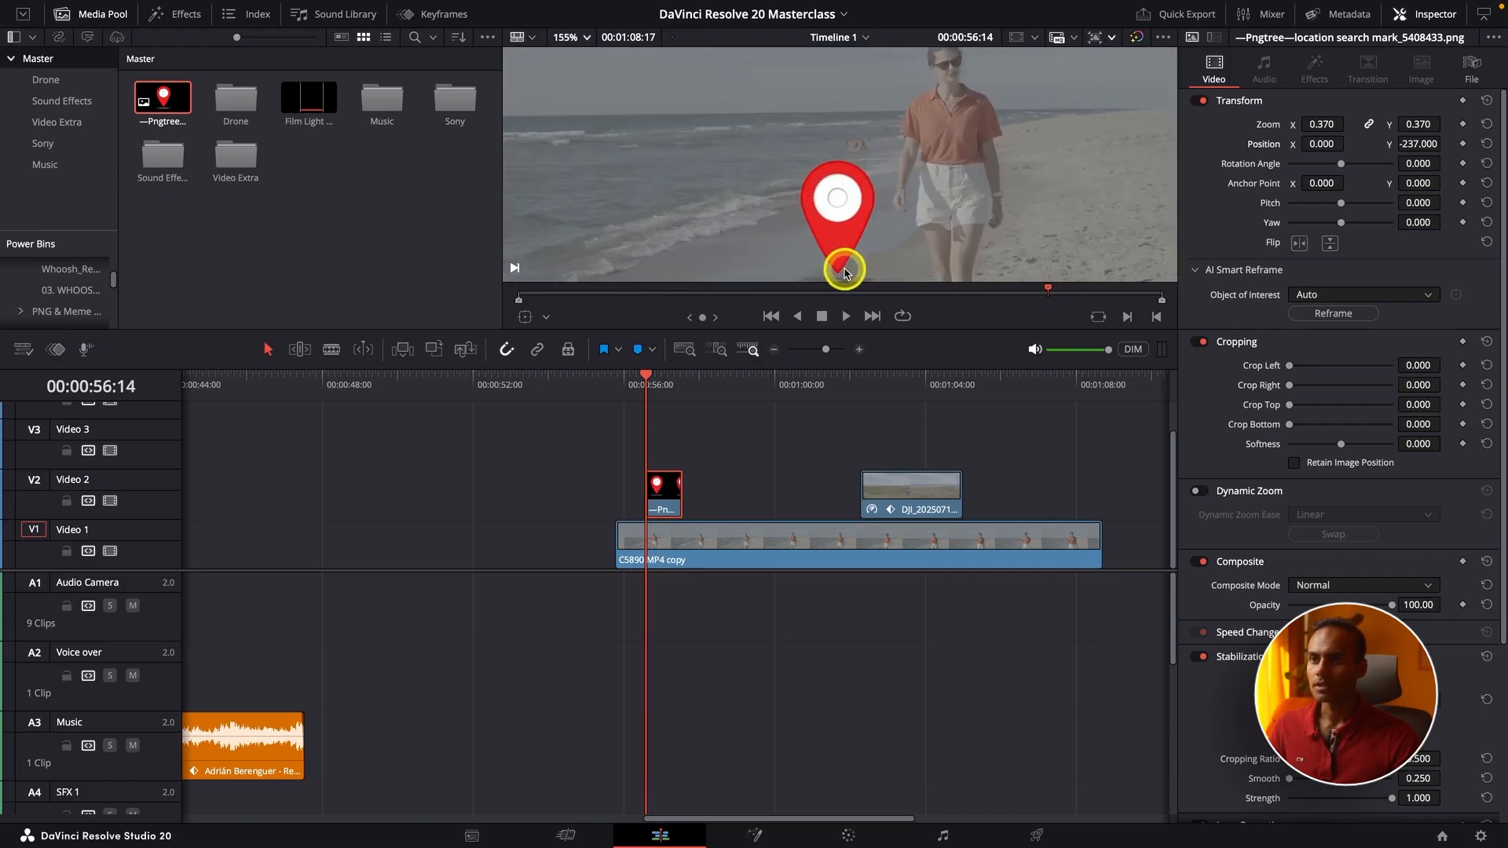
scroll(845, 271, "down", 1)
scroll(845, 273, "down", 1)
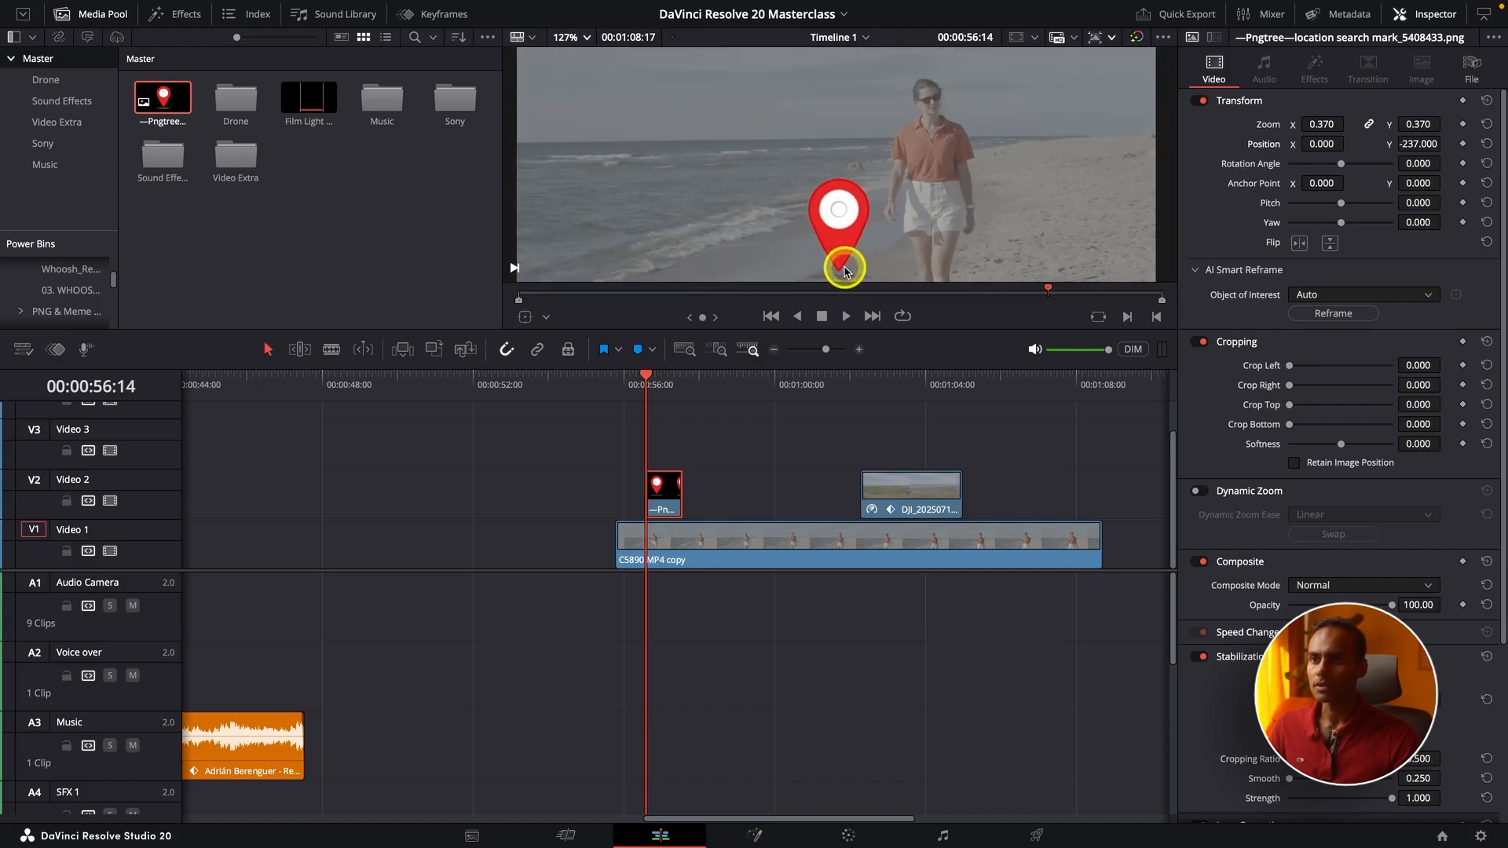
scroll(844, 273, "down", 1)
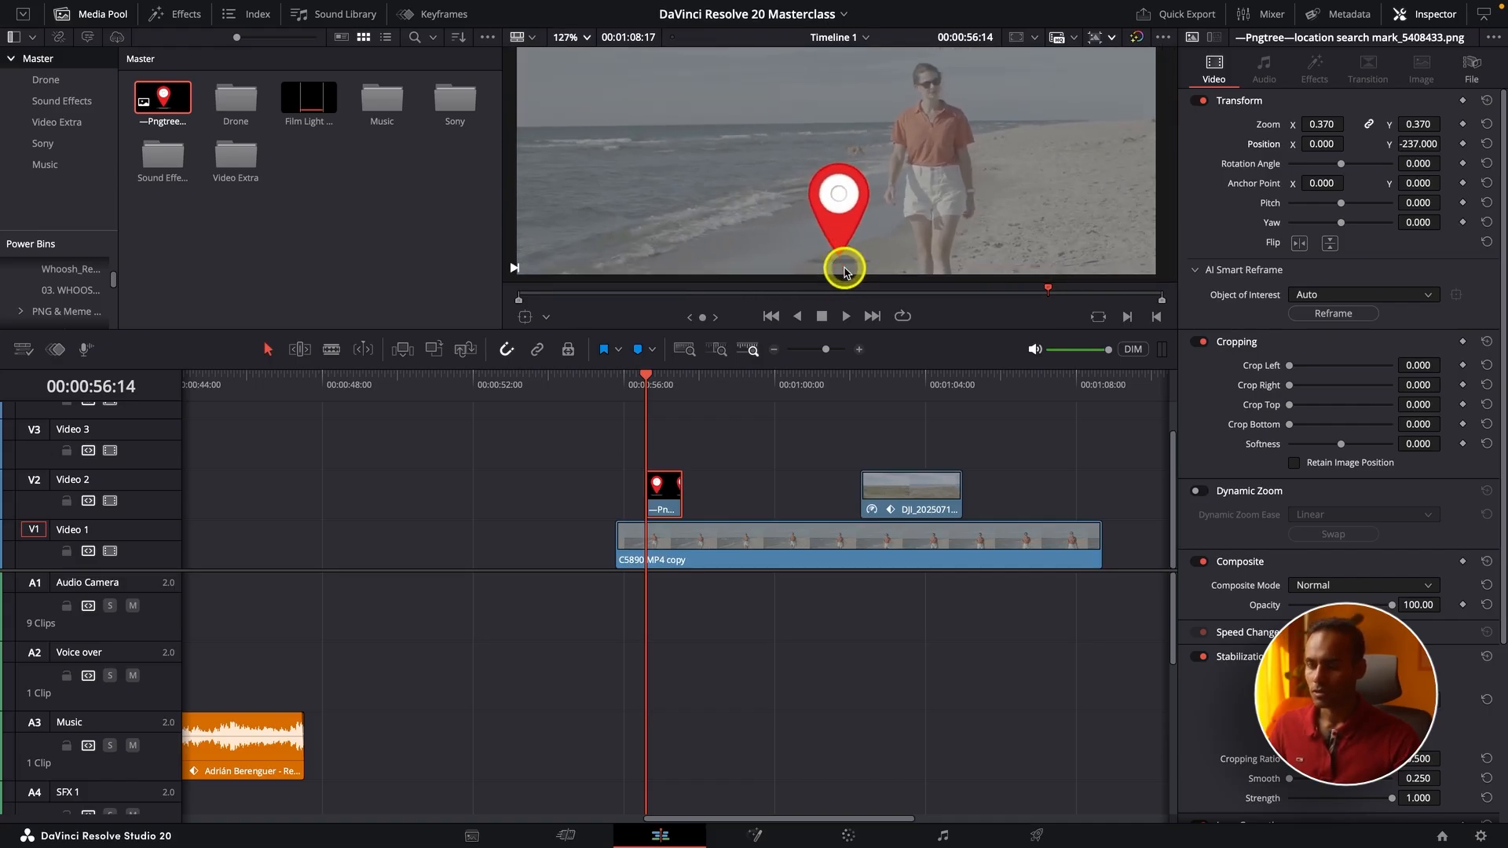
scroll(845, 270, "up", 5)
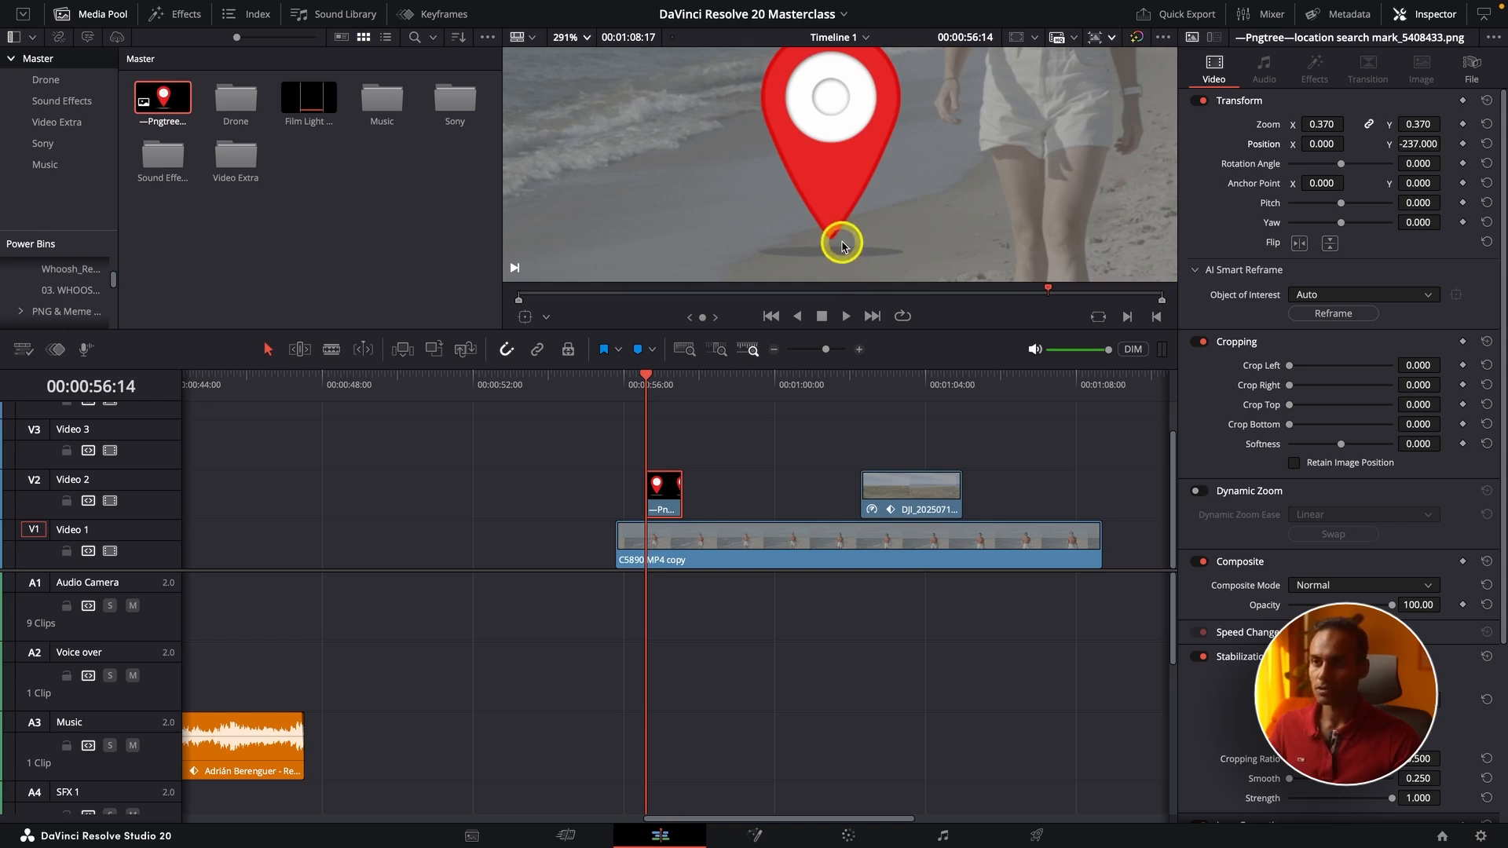
scroll(842, 245, "up", 2)
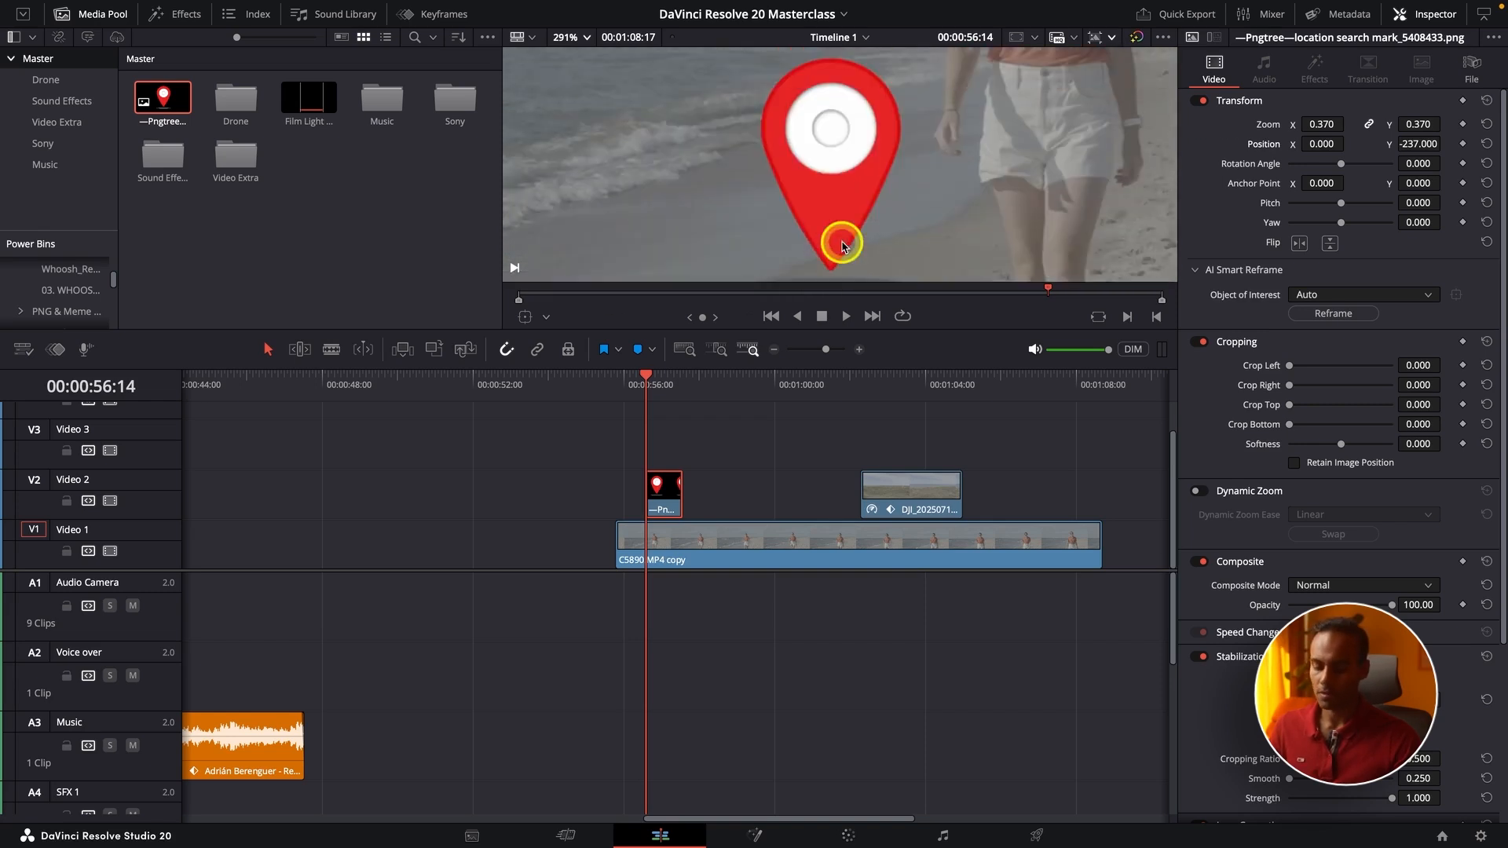
scroll(842, 245, "down", 4)
scroll(842, 245, "up", 2)
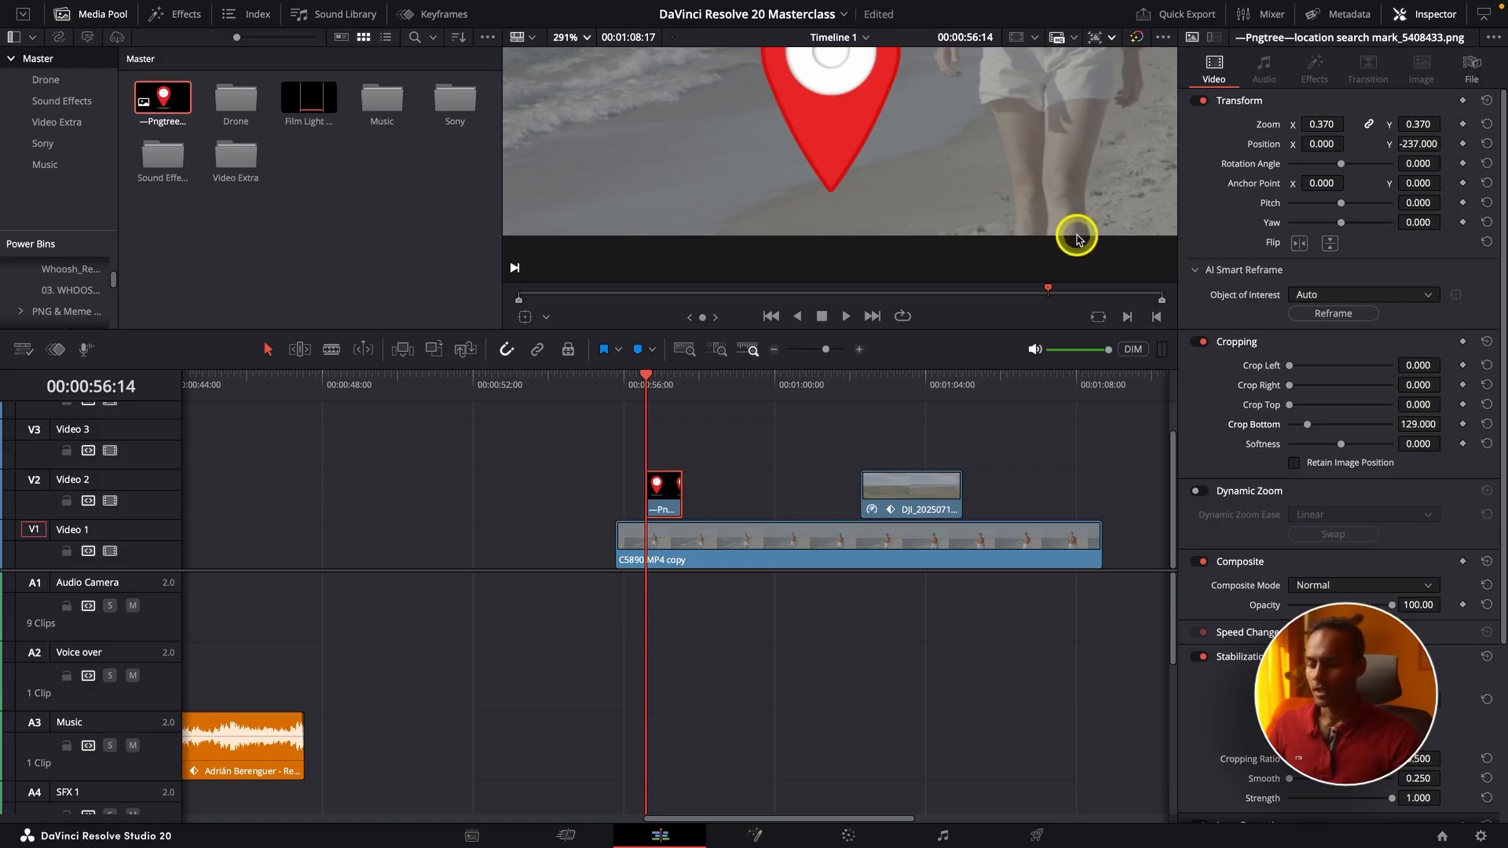
key("shift+z")
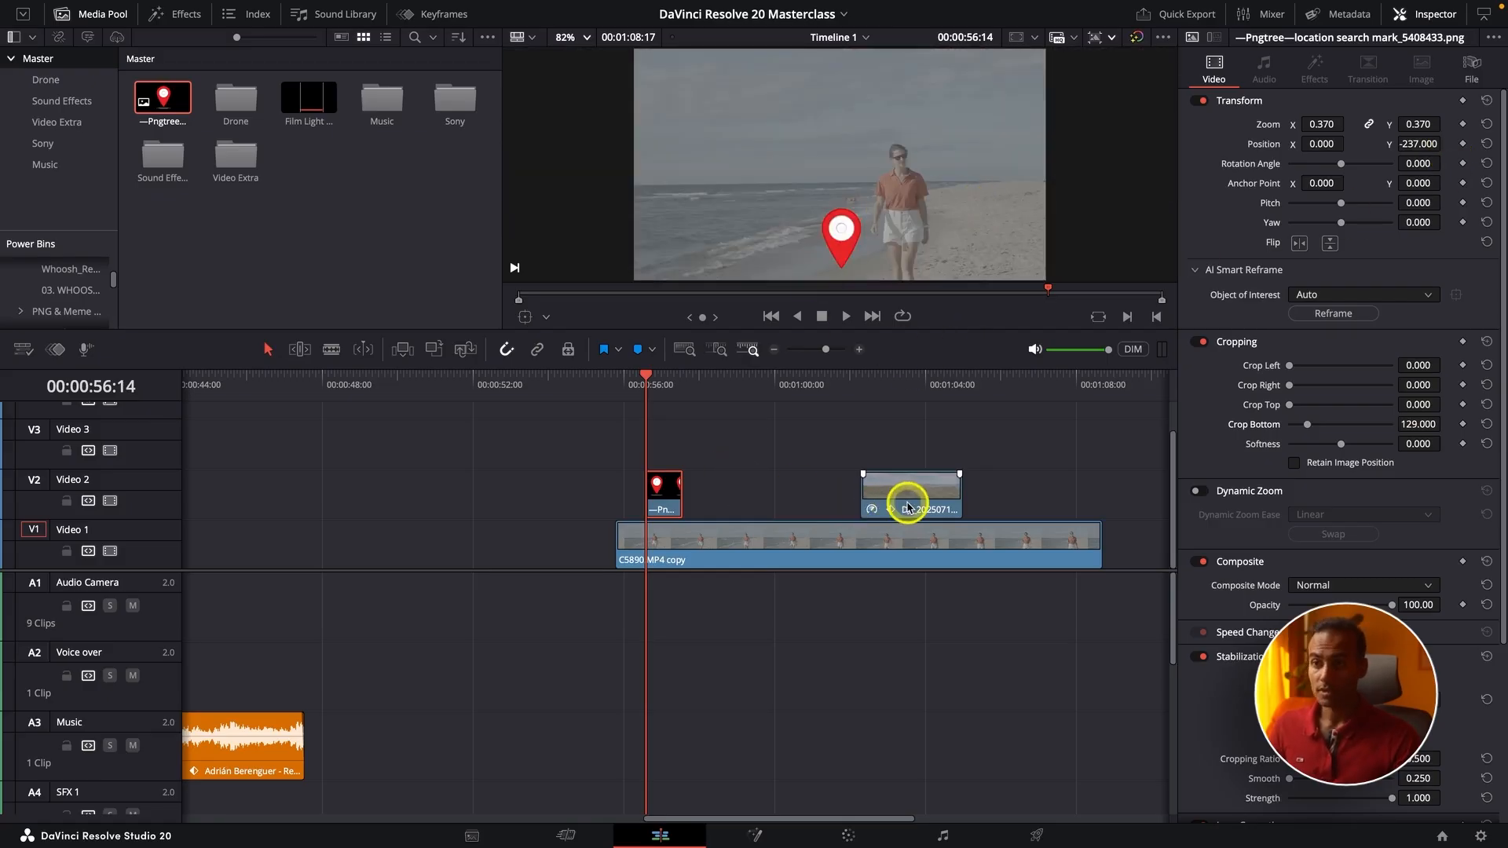
Extend the end of the location pin clip on Video 2 by 02:18, to a duration of 03:18.
left_click(860, 381)
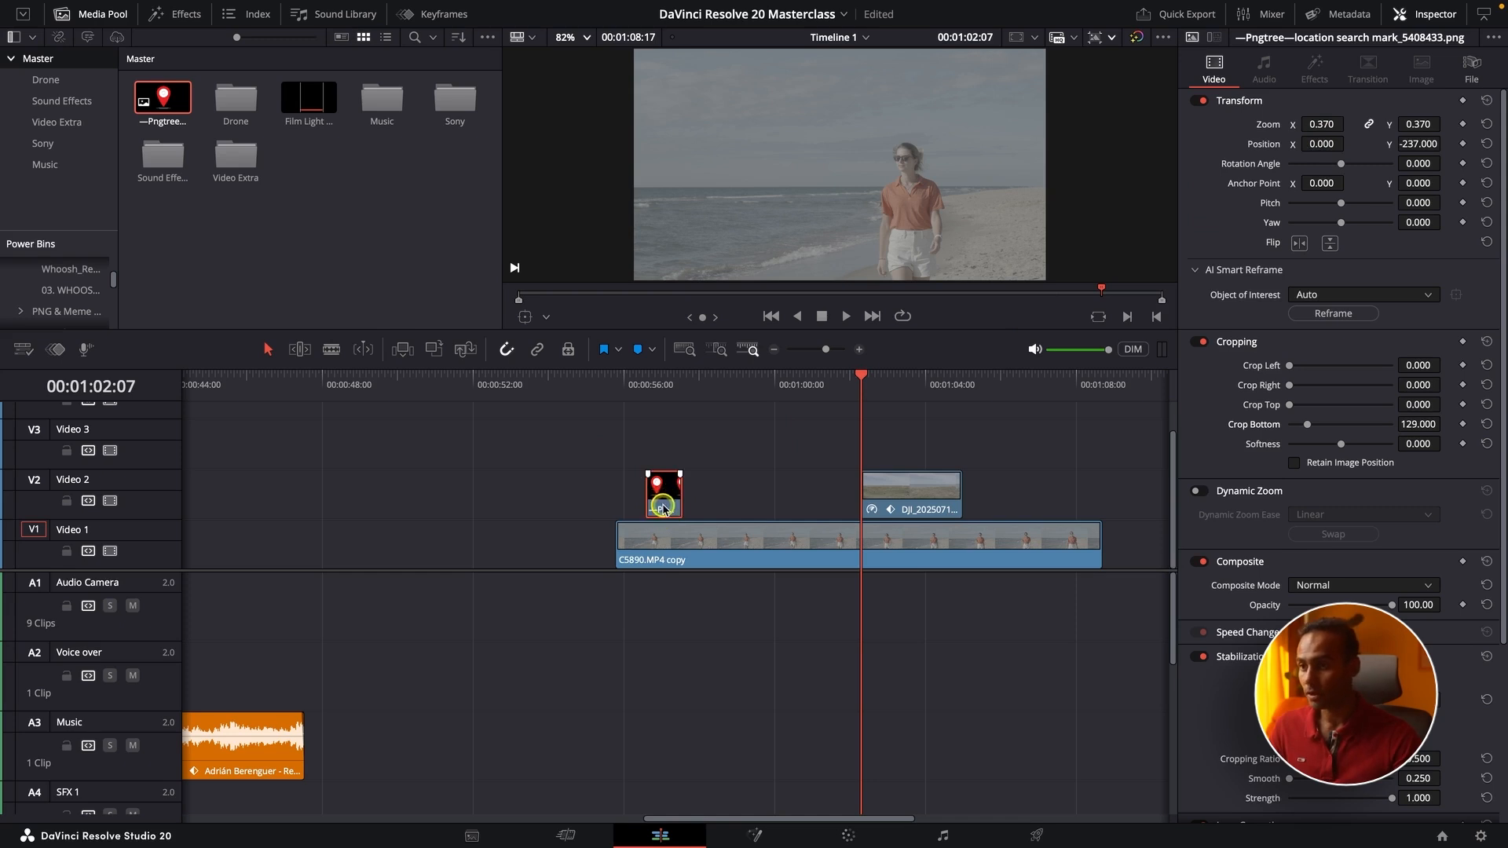
left_click(646, 387)
left_click_drag(679, 488, 784, 493)
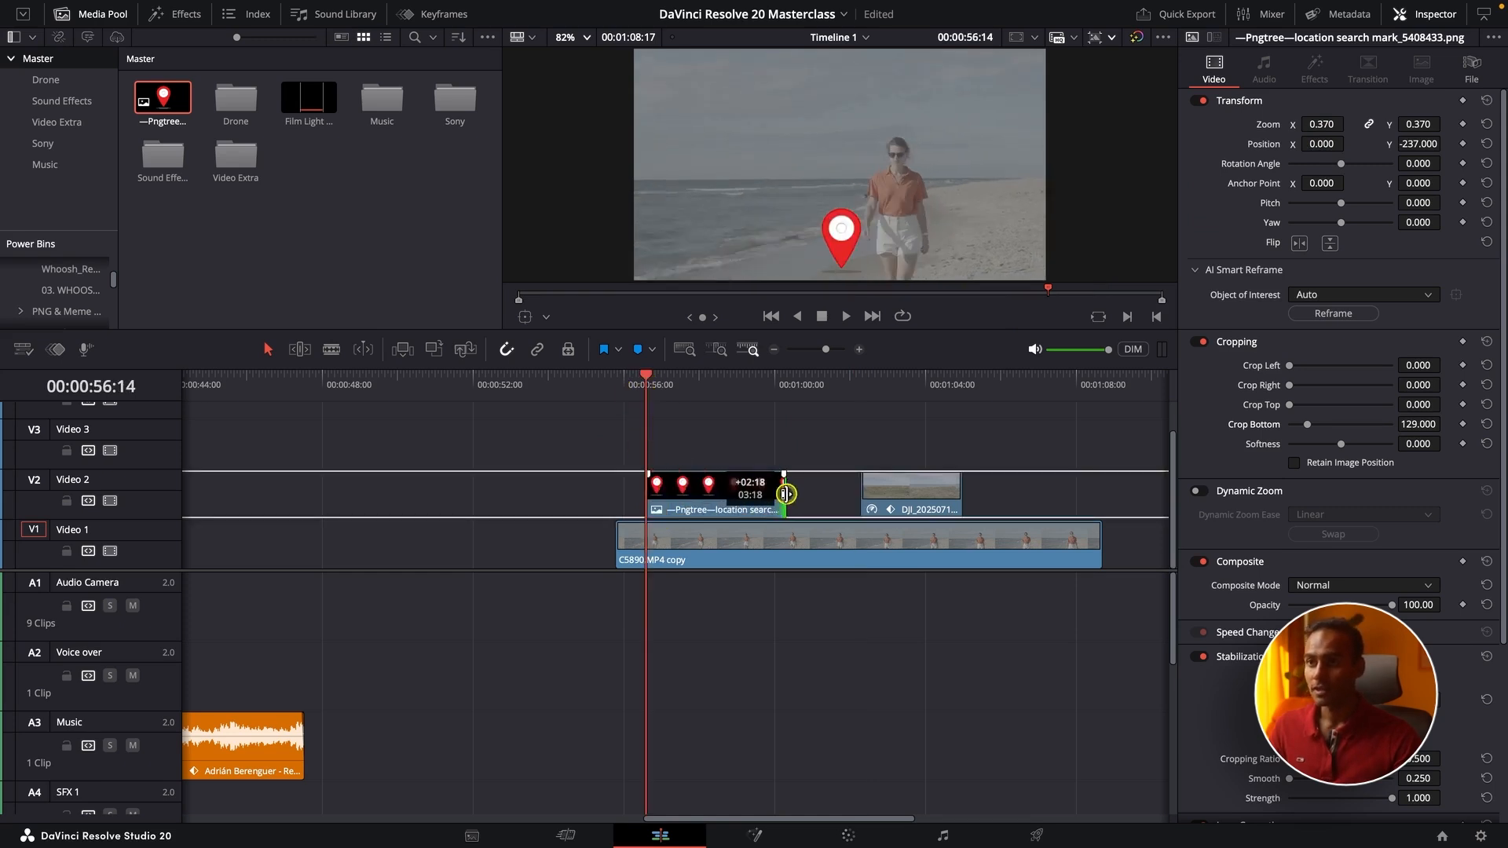
Paste only the DJI clip's Position attribute onto the location pin clip with Maintain Timing, display its keyframe curve and play the slide-in.
left_click(898, 495)
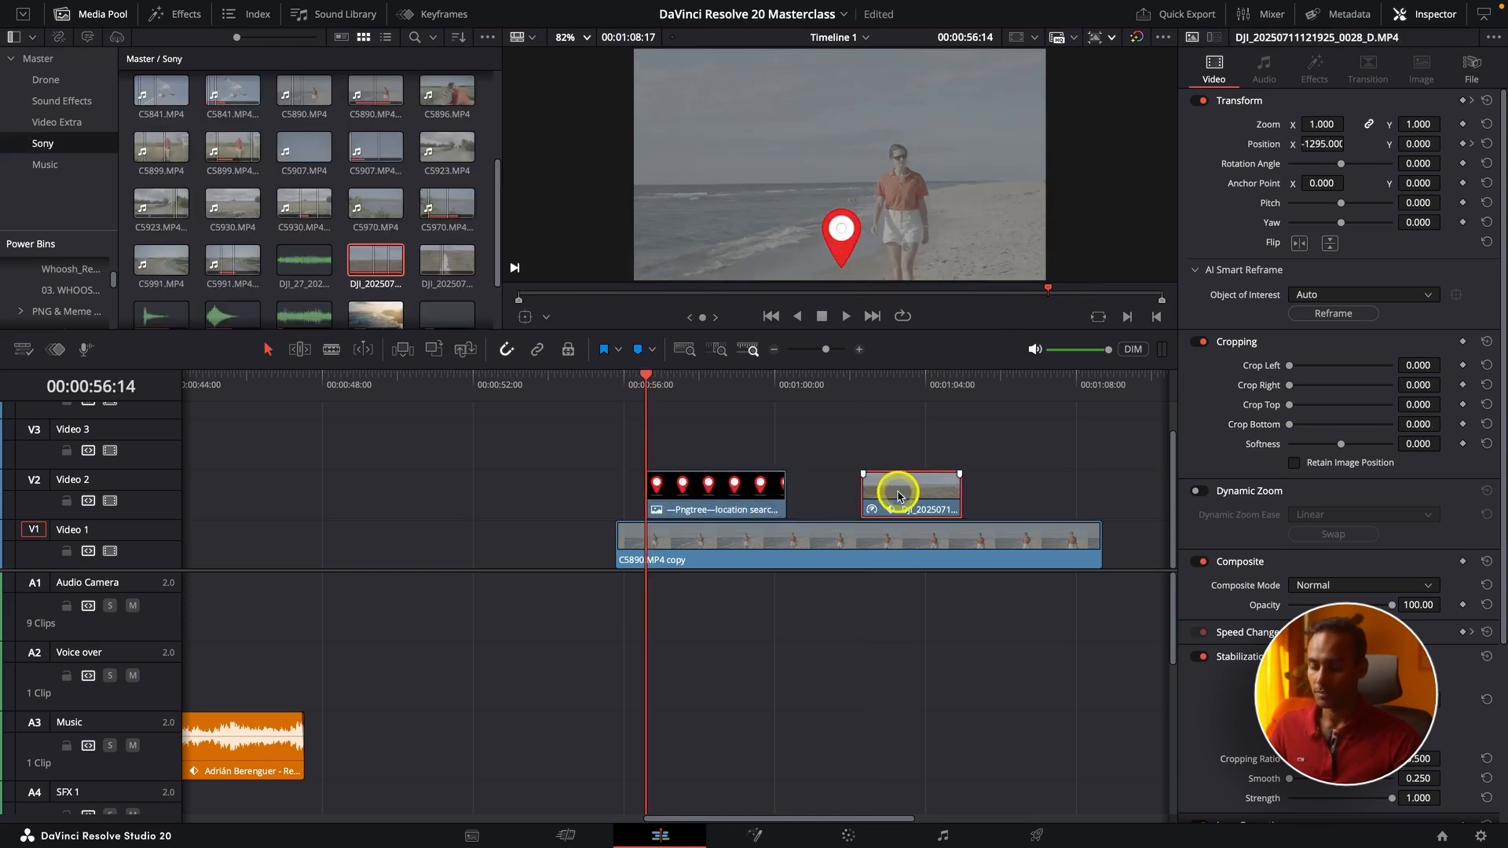
left_click(713, 493)
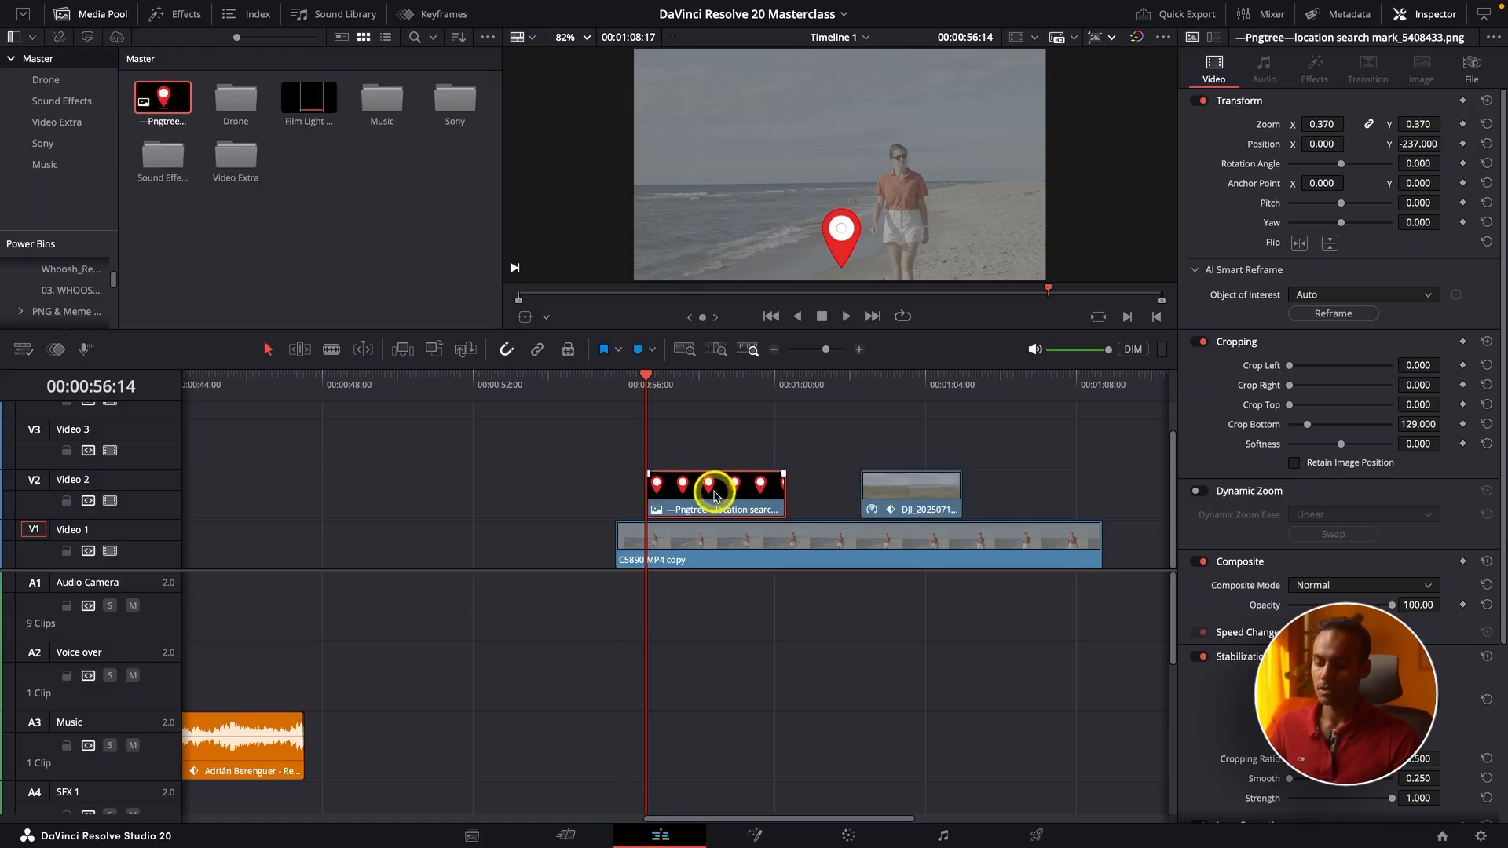
key("alt+v")
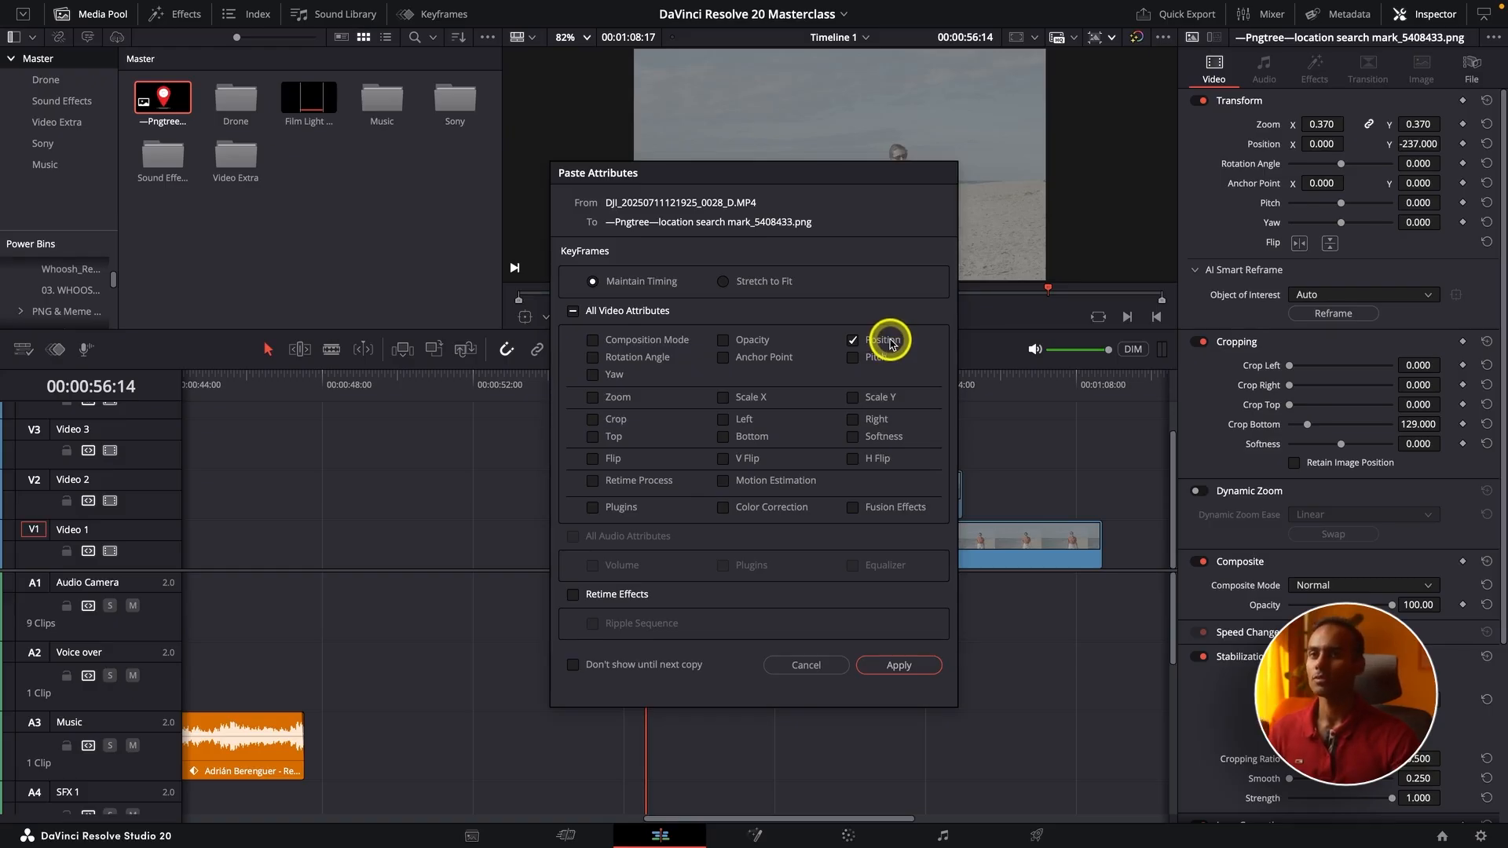
left_click(899, 663)
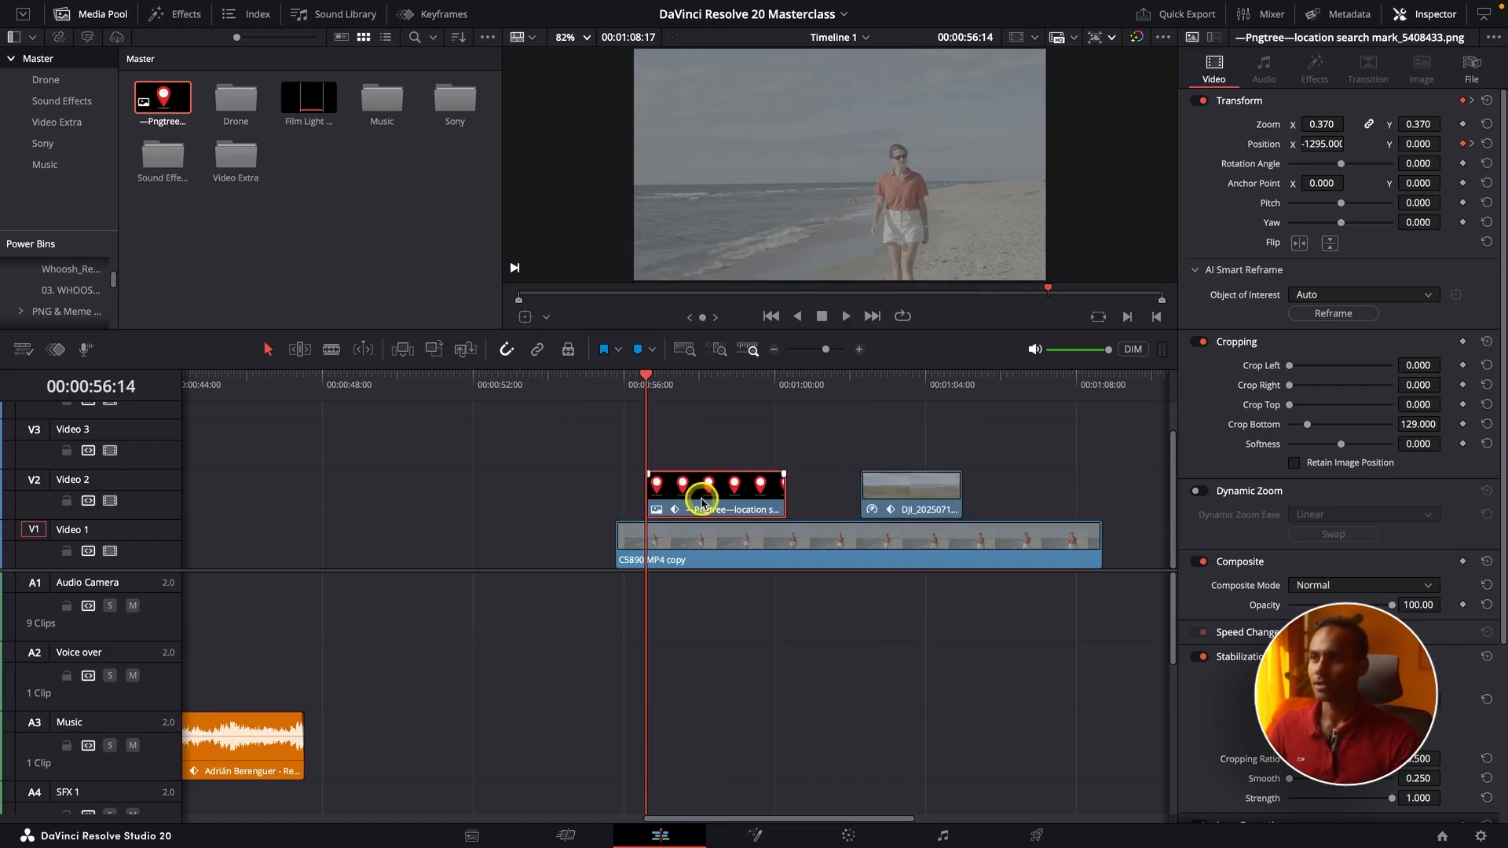
left_click(439, 17)
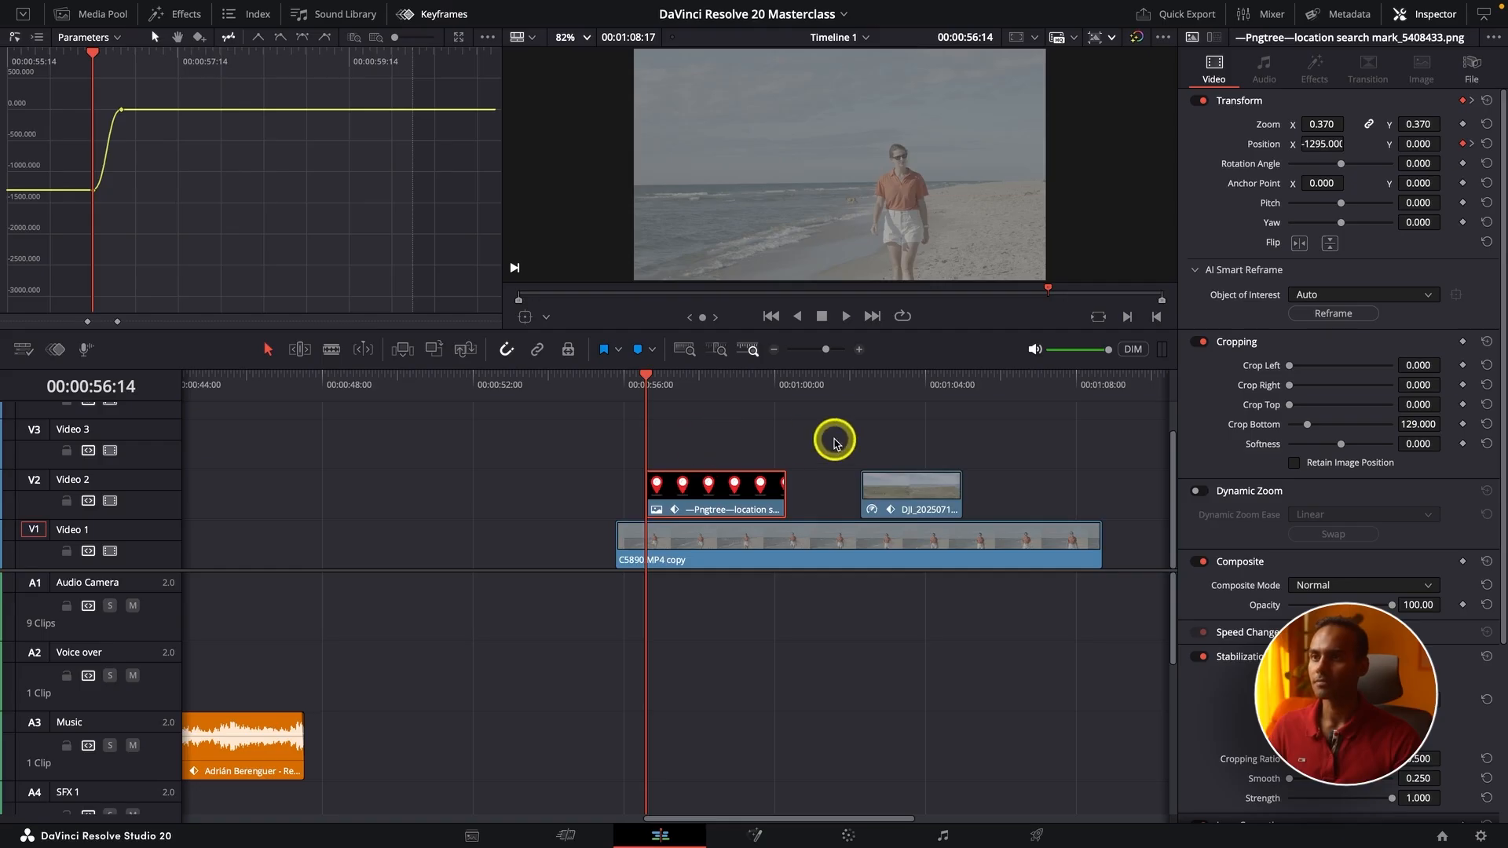
key("space")
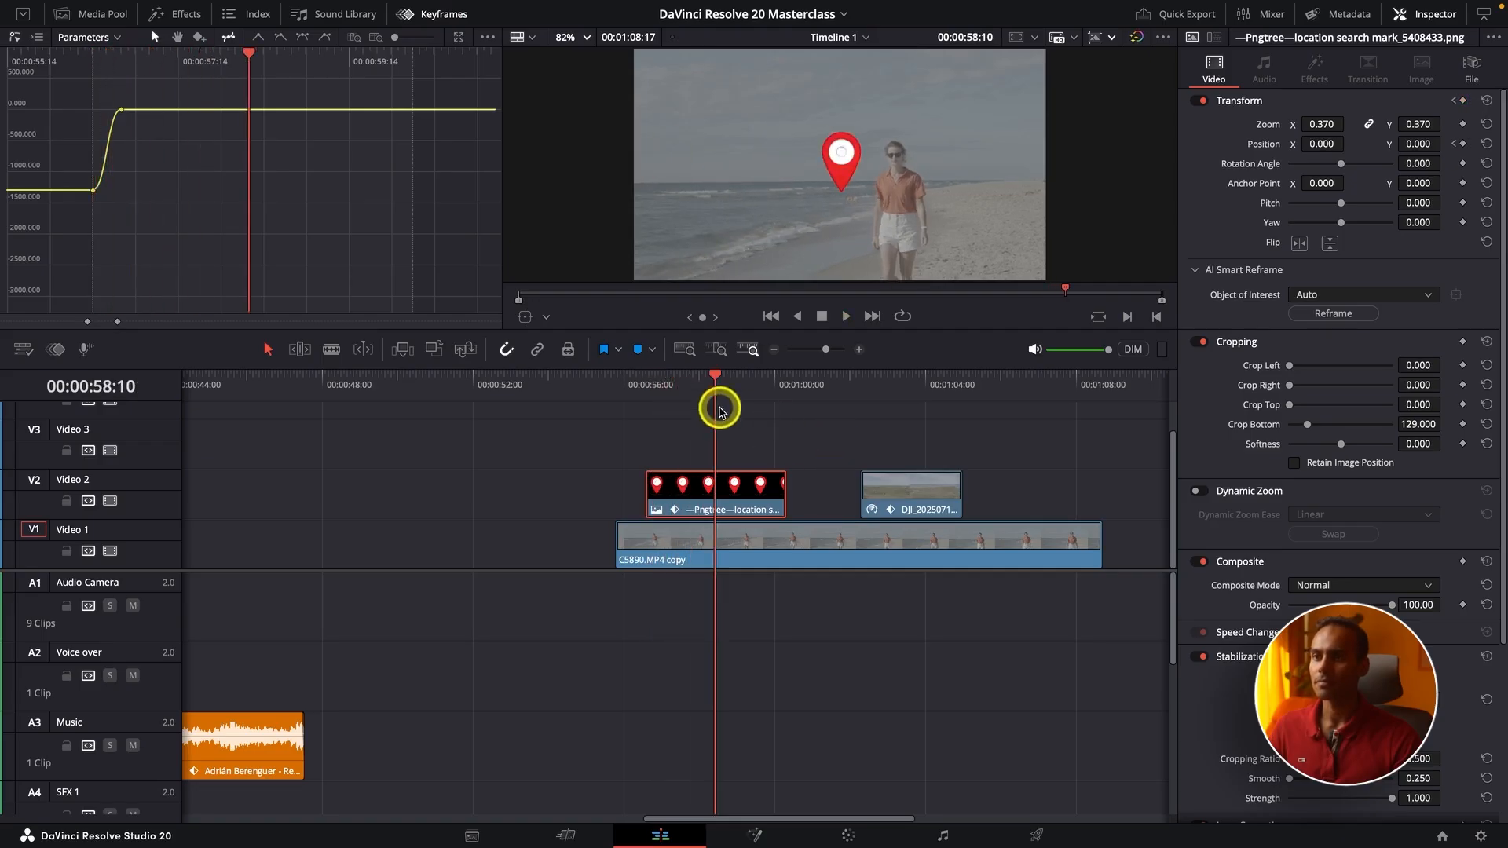
Replay the location pin's slide-in over the beach shot from the clip's start.
left_click(646, 383)
key("space")
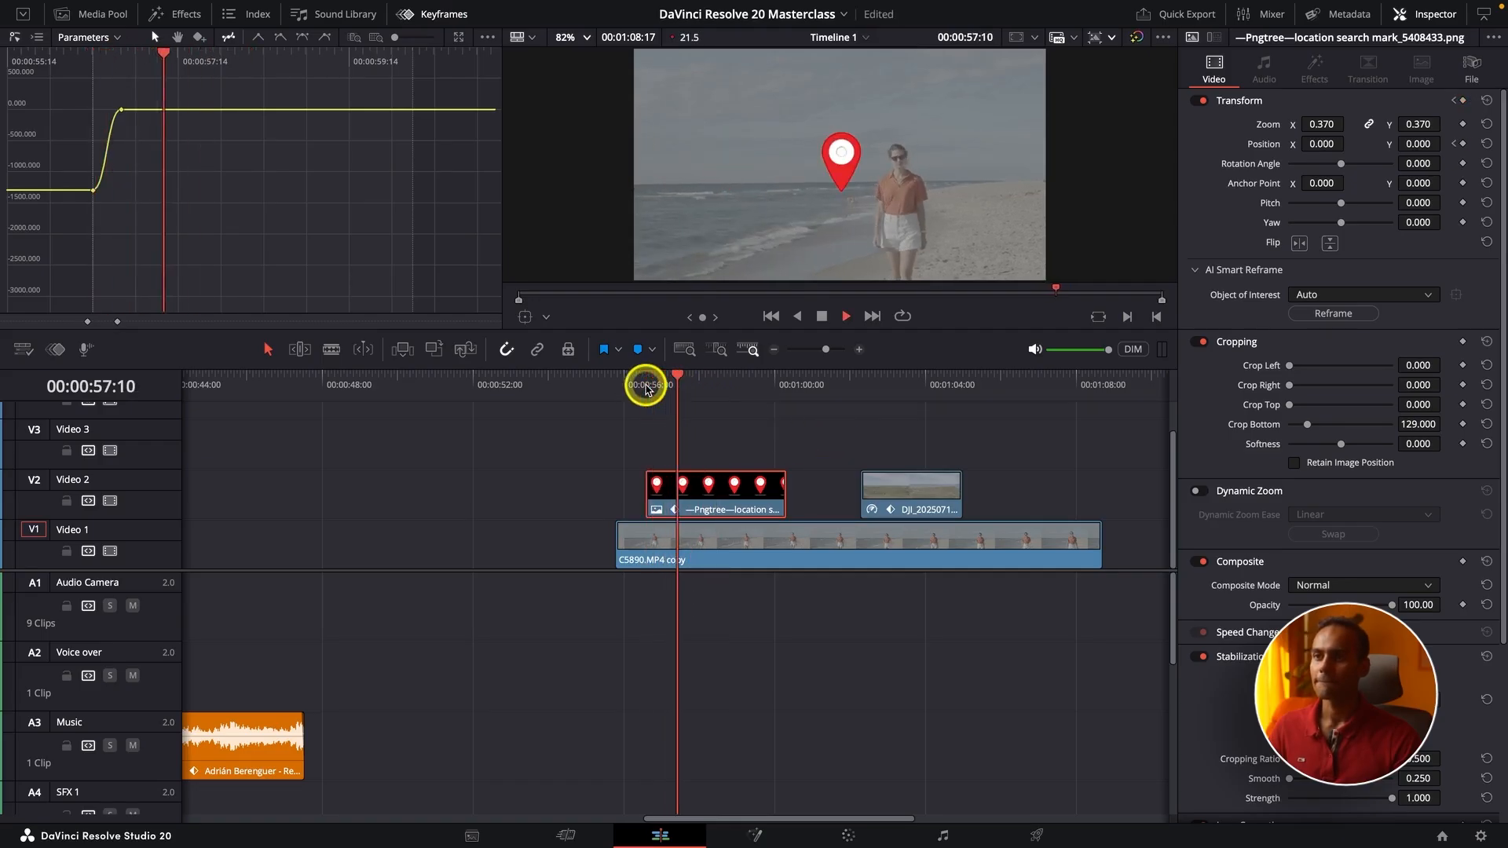
left_click(646, 385)
key("space")
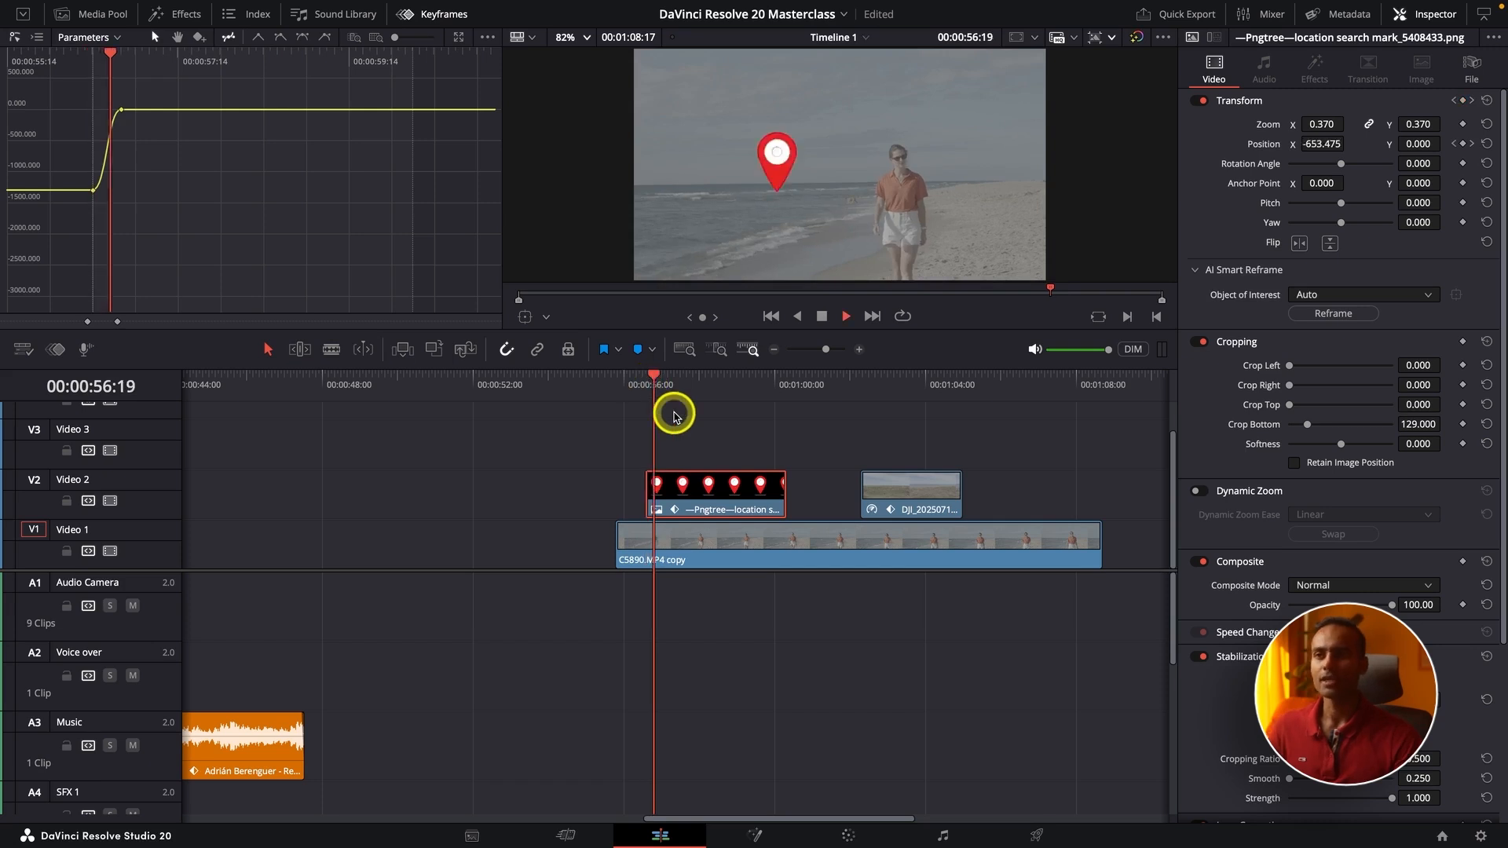
Set the location pin's Position Y to -240 at 00:00:57:05 and at its first keyframe, 00:00:56:14.
left_click_drag(684, 386, 648, 397)
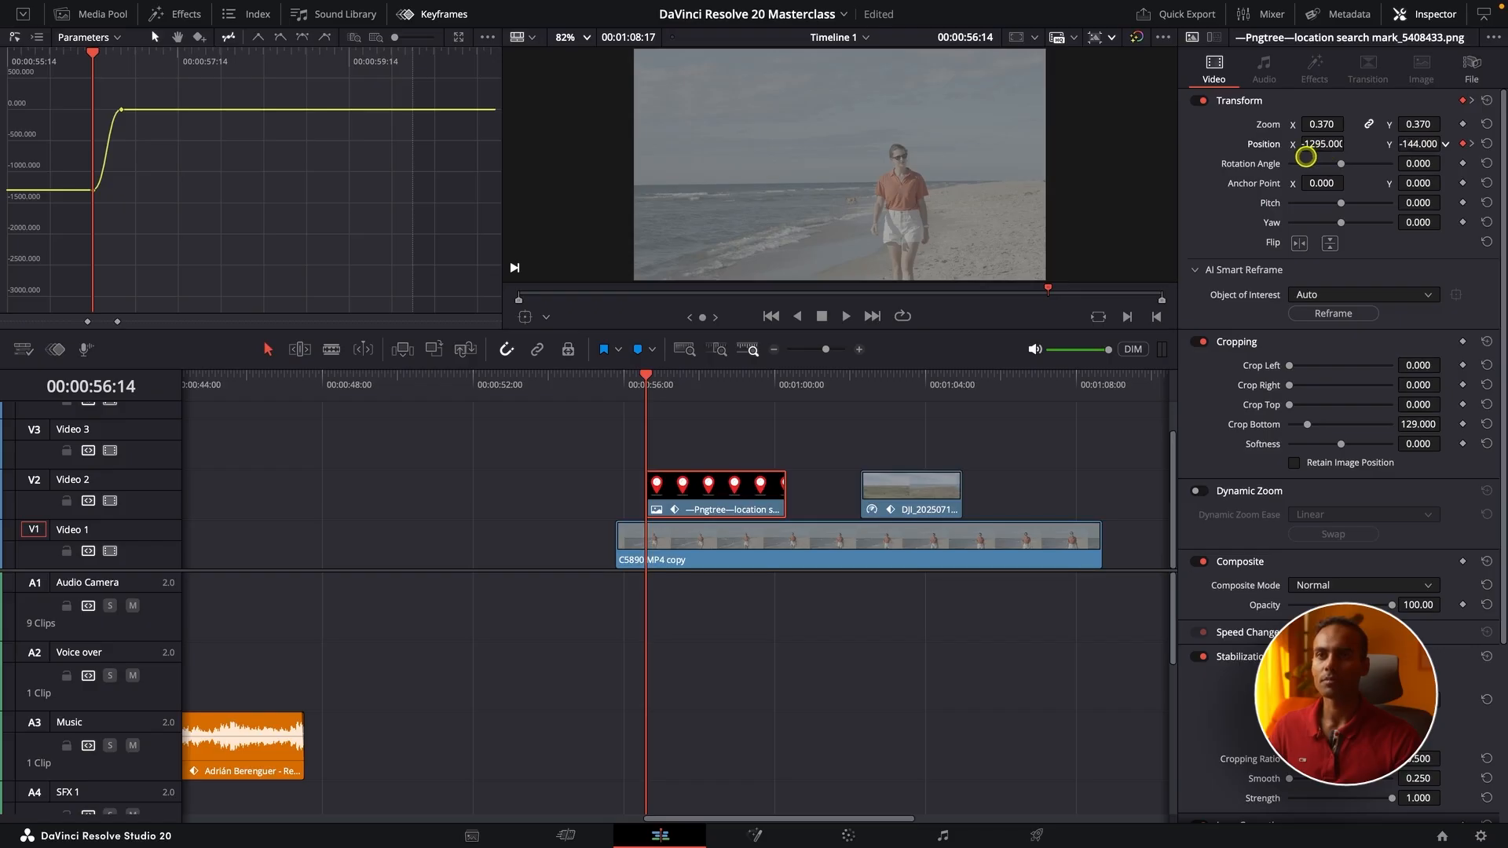
left_click(668, 385)
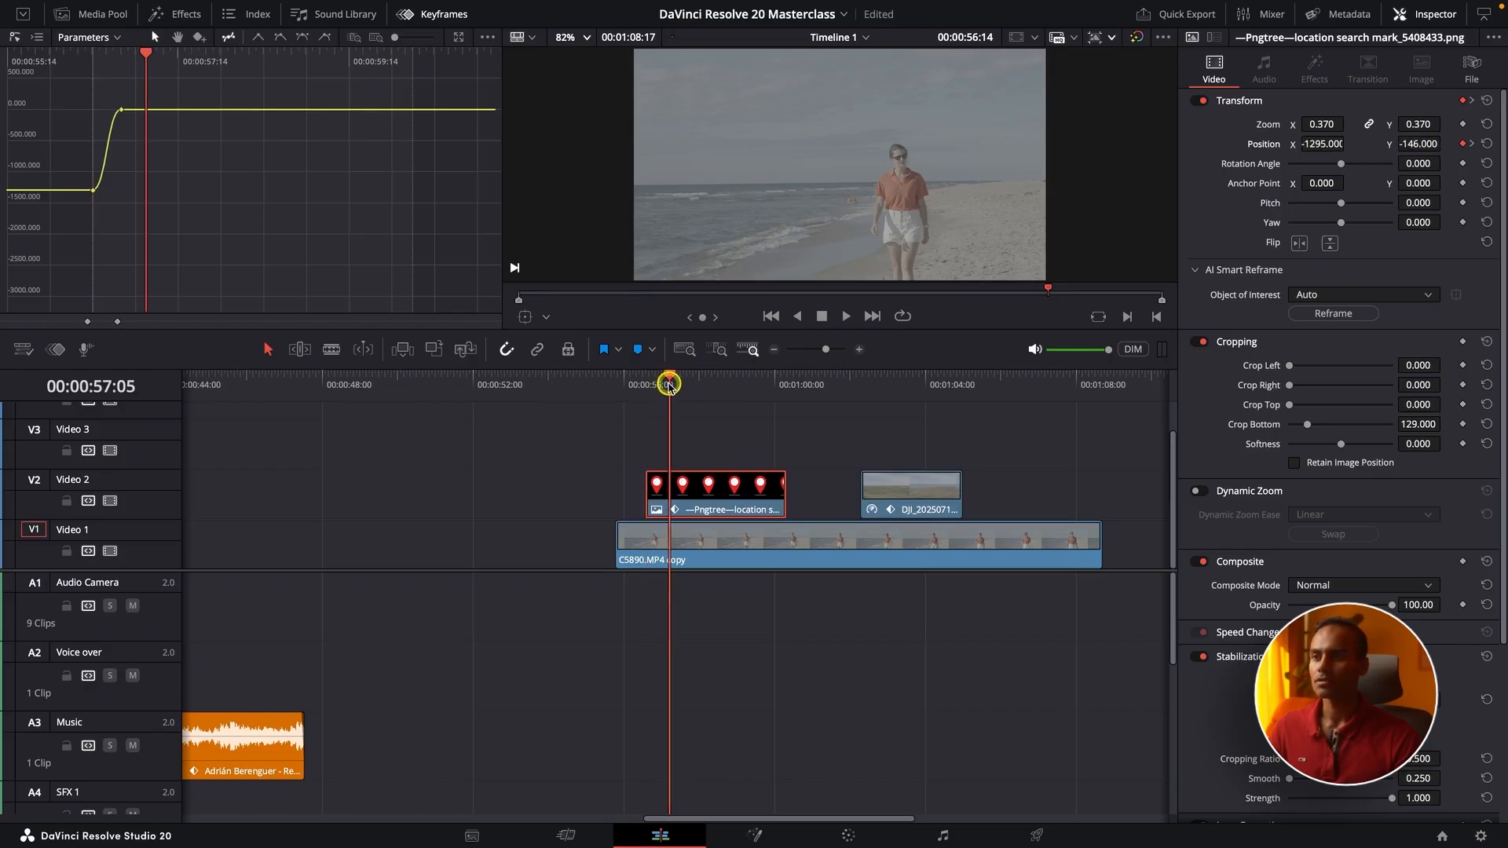
left_click_drag(1415, 144, 1354, 154)
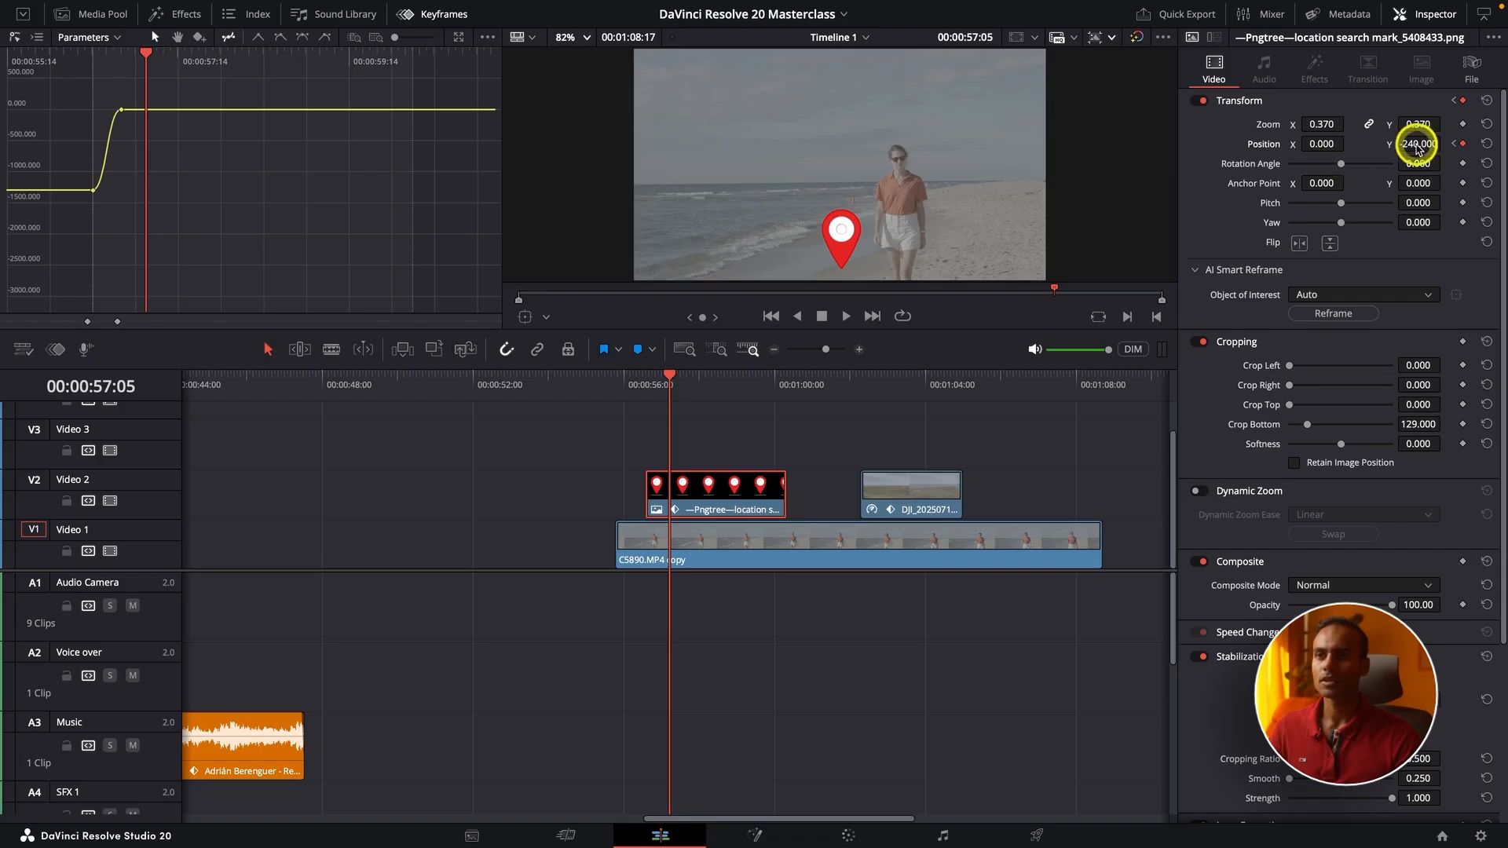
left_click_drag(1416, 146, 1410, 143)
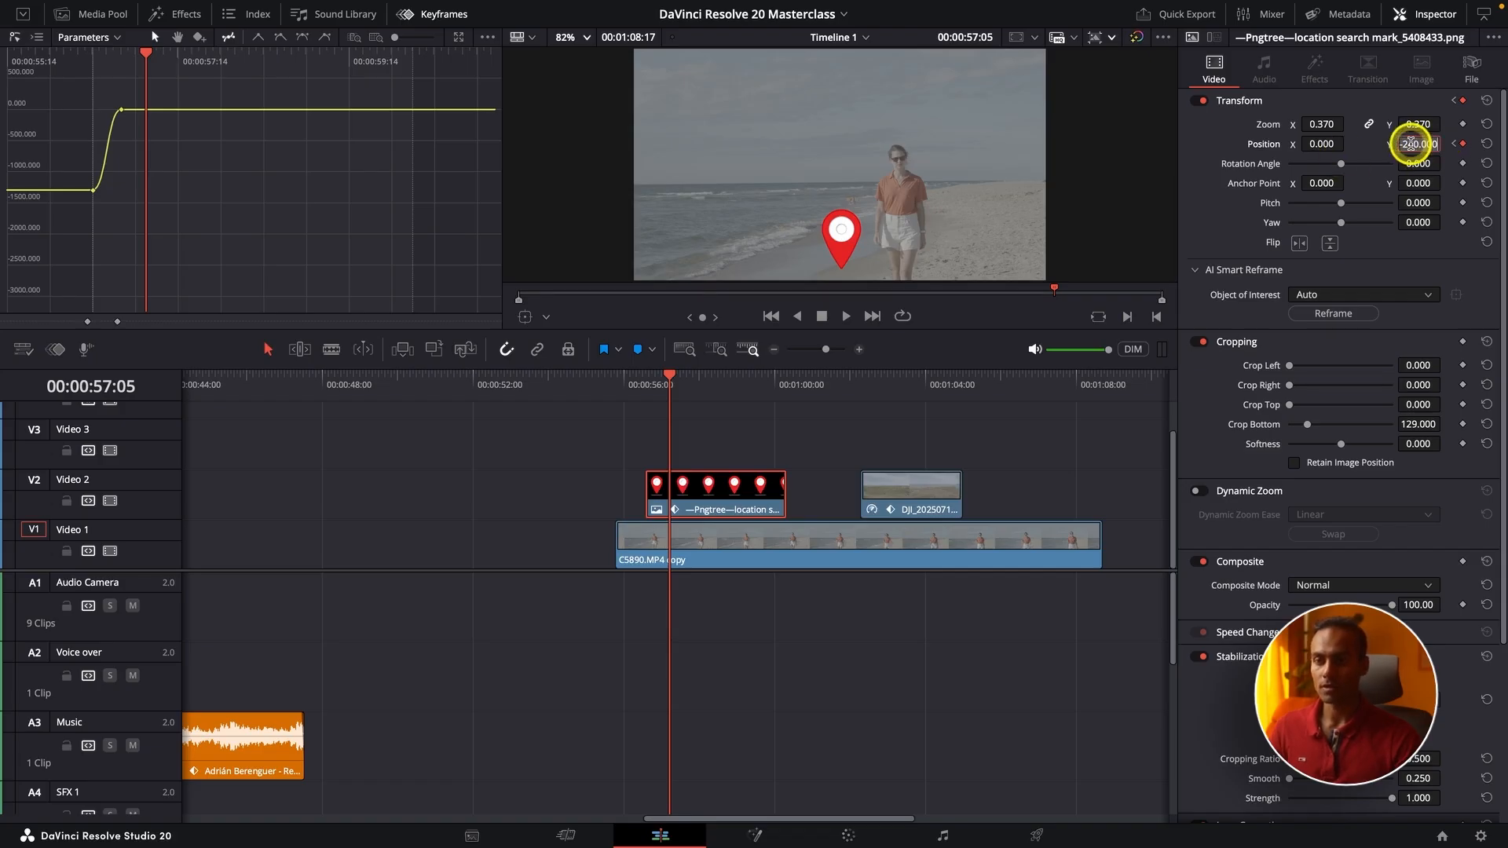
left_click(645, 377)
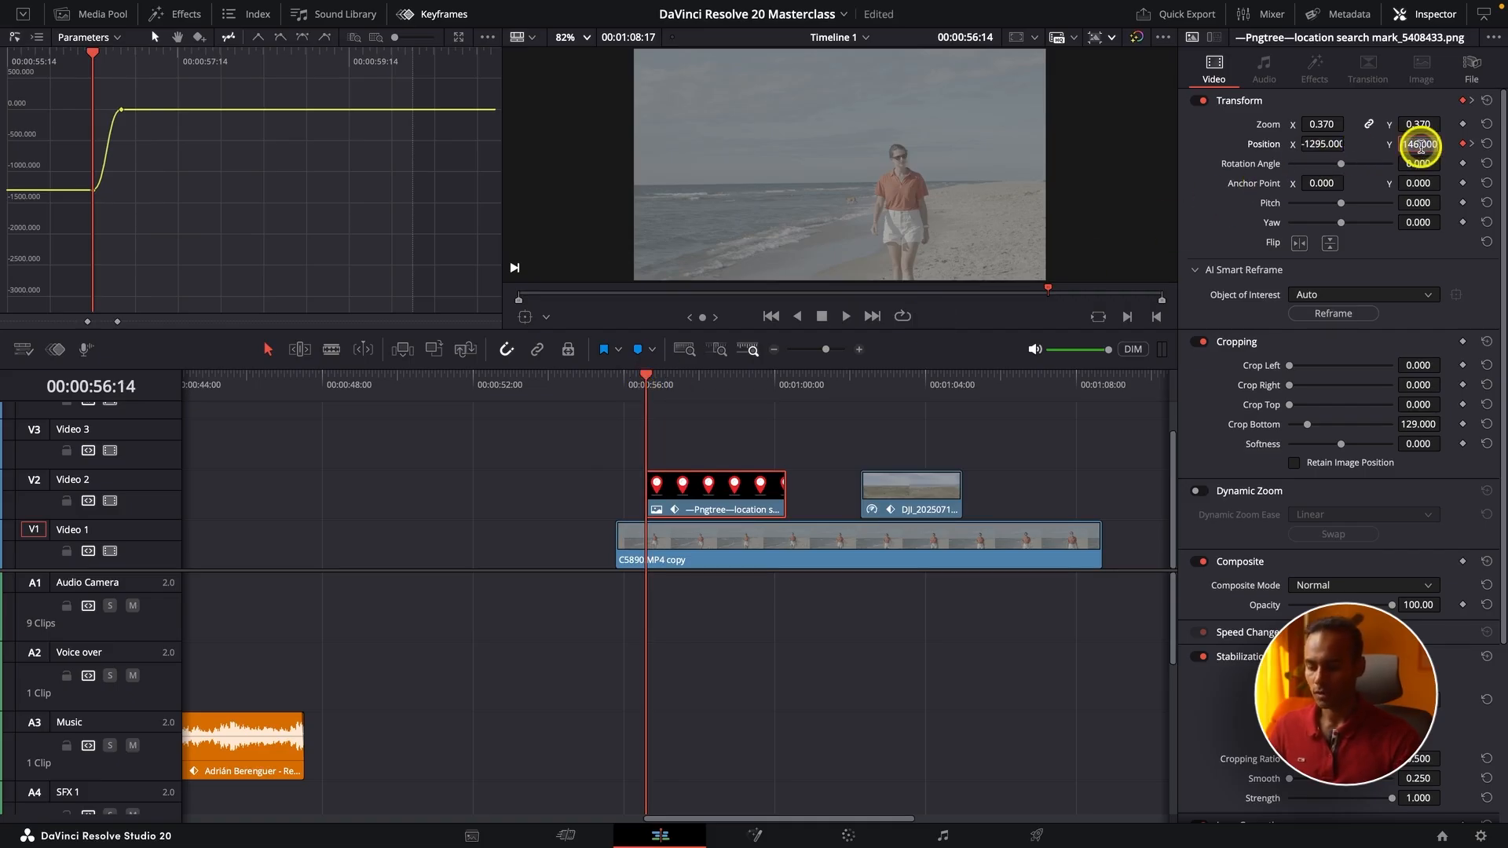
key("Return")
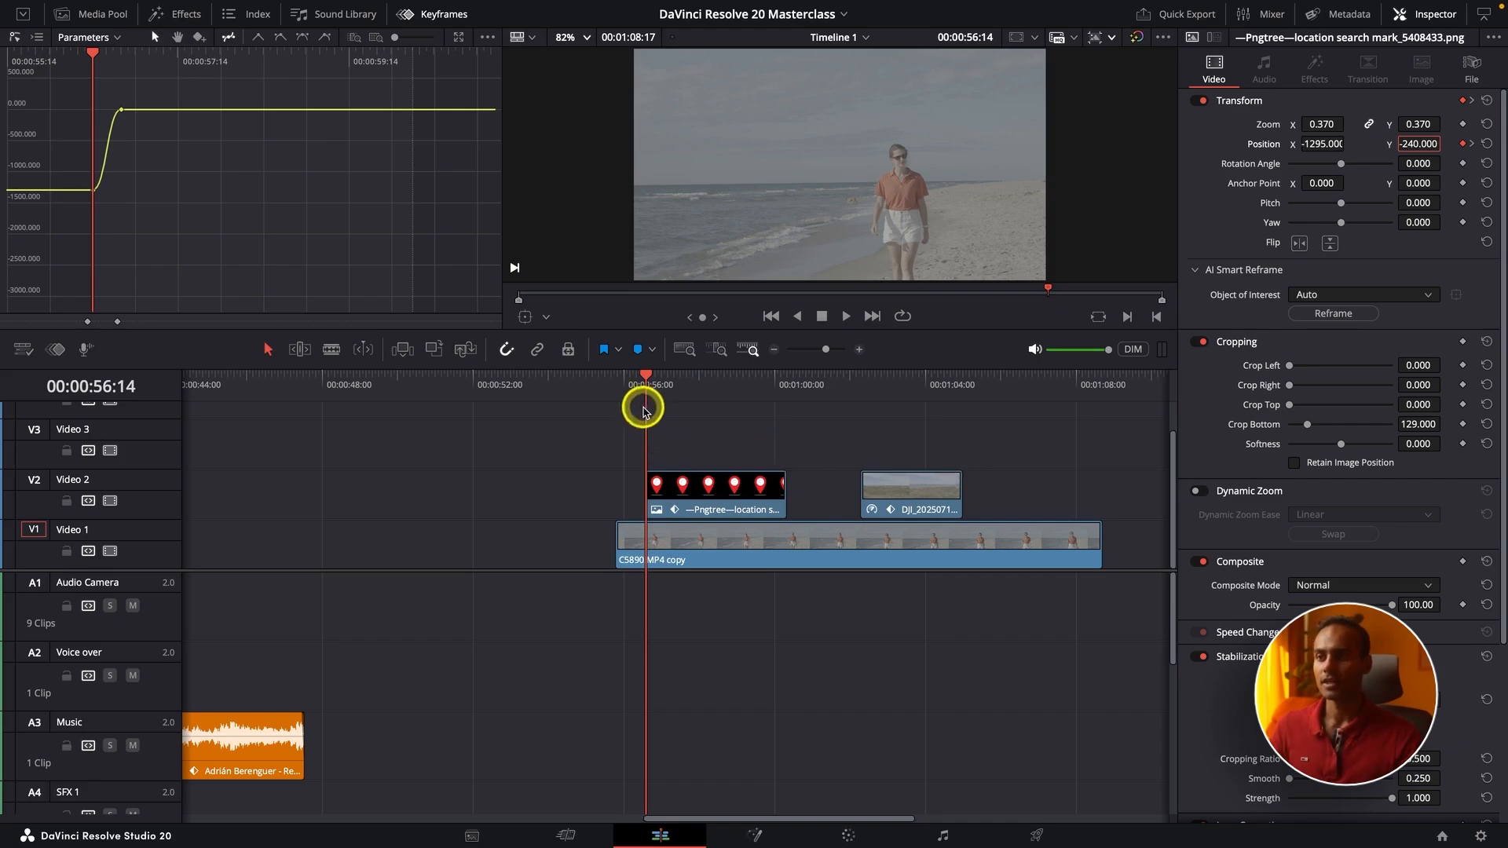
Play the lowered location pin's slide-in full screen from just before its clip, then return to the edit view.
left_click_drag(645, 385, 617, 390)
key("space")
key("ctrl+f")
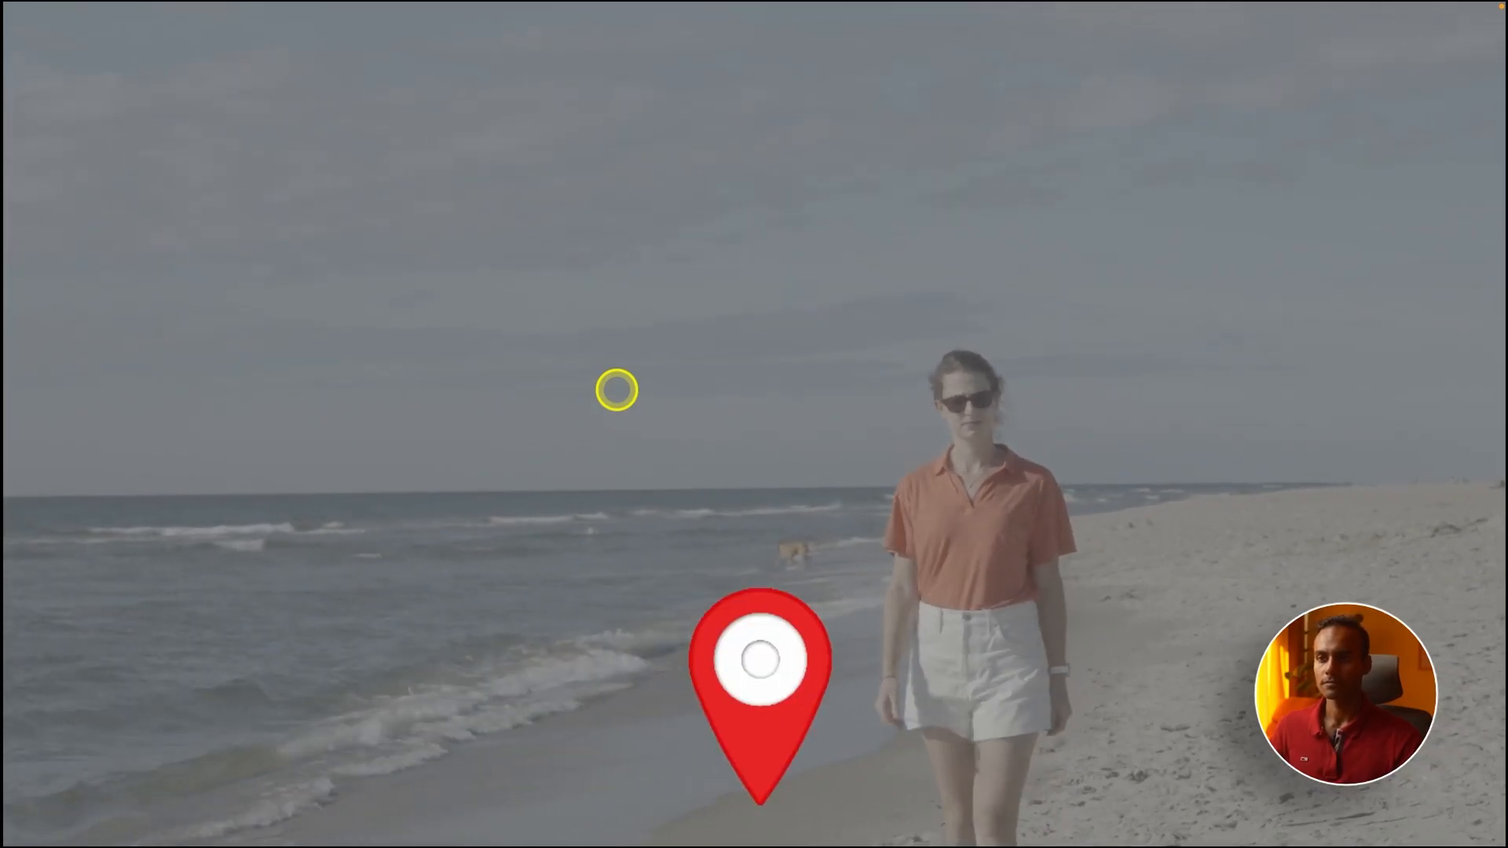
key("ctrl+f")
key("space")
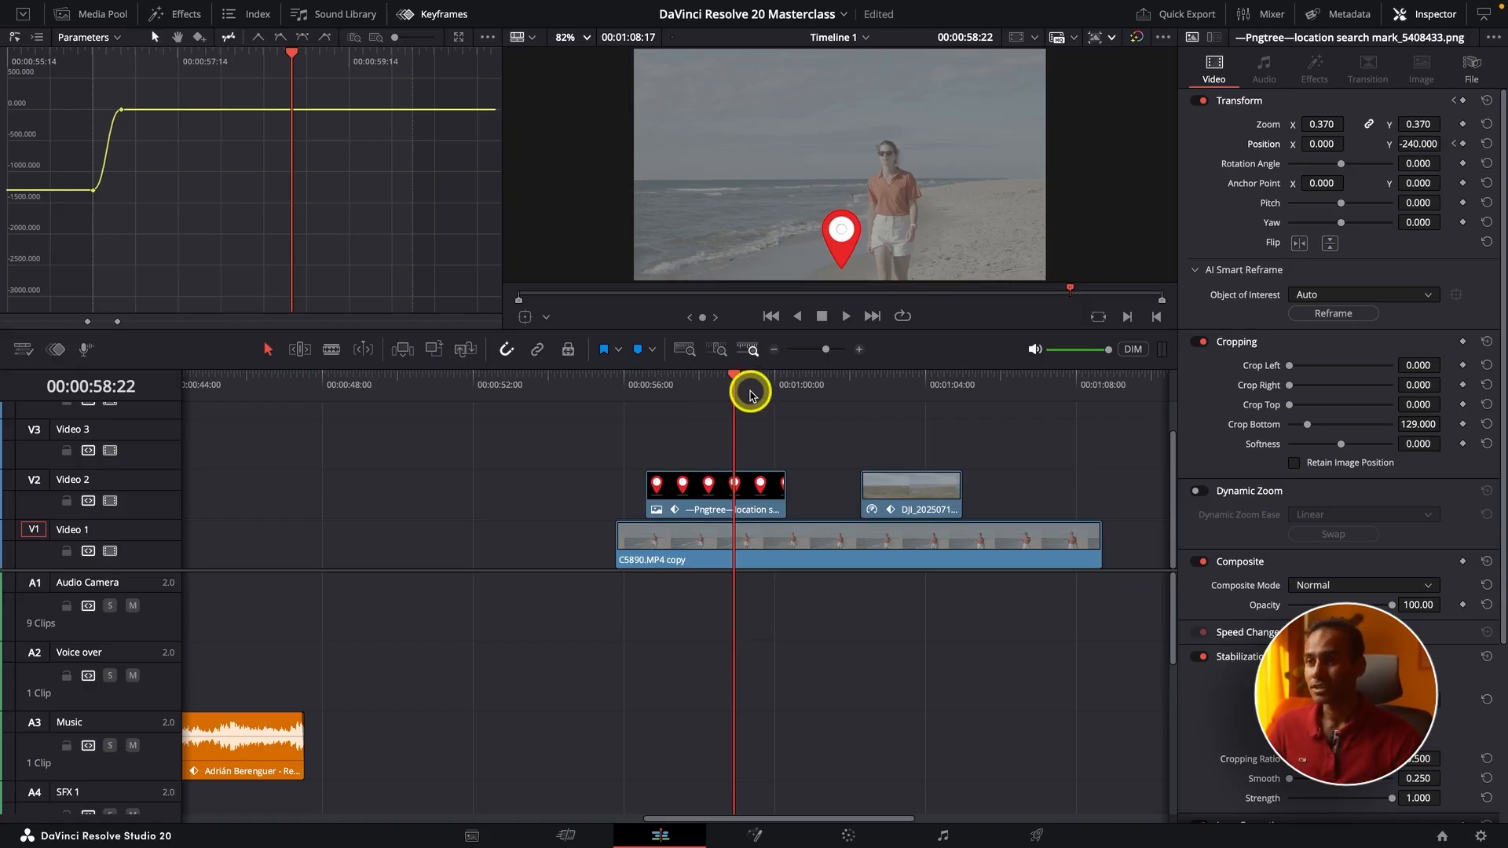
Add a Position keyframe at 00:00:59:09 and slide the location pin out of frame with Position X 1659 at 00:00:59:20.
left_click_drag(737, 375, 751, 384)
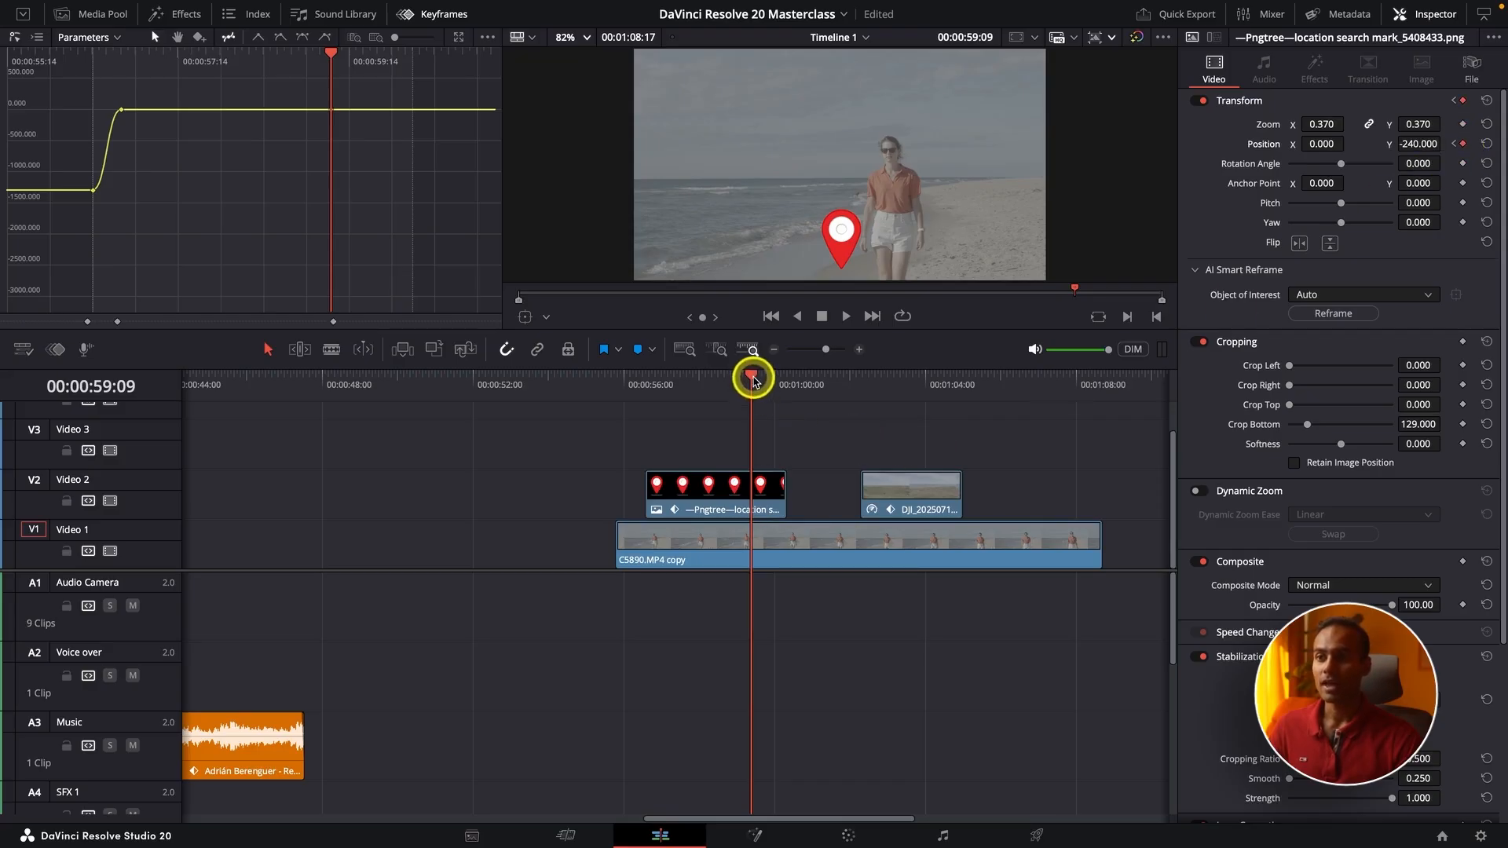
left_click_drag(751, 375, 768, 382)
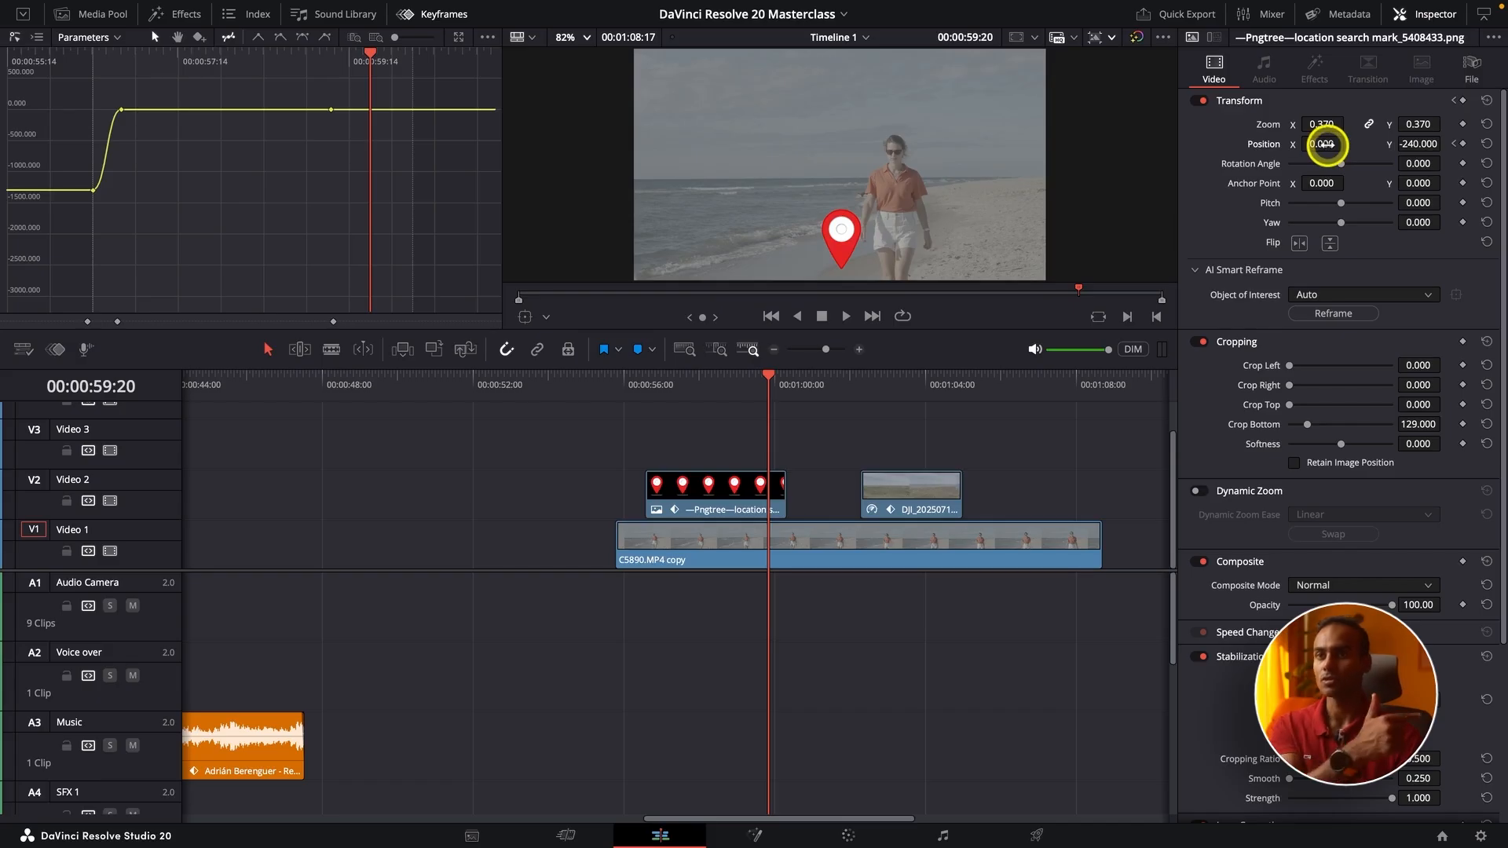
left_click_drag(1326, 144, 792, 423)
left_click_drag(1142, 377, 1143, 377)
Smooth the slide-out's two Position X keyframes with an eased curve and lengthen the first keyframe's outgoing handle for a slower start.
left_click_drag(317, 102, 420, 225)
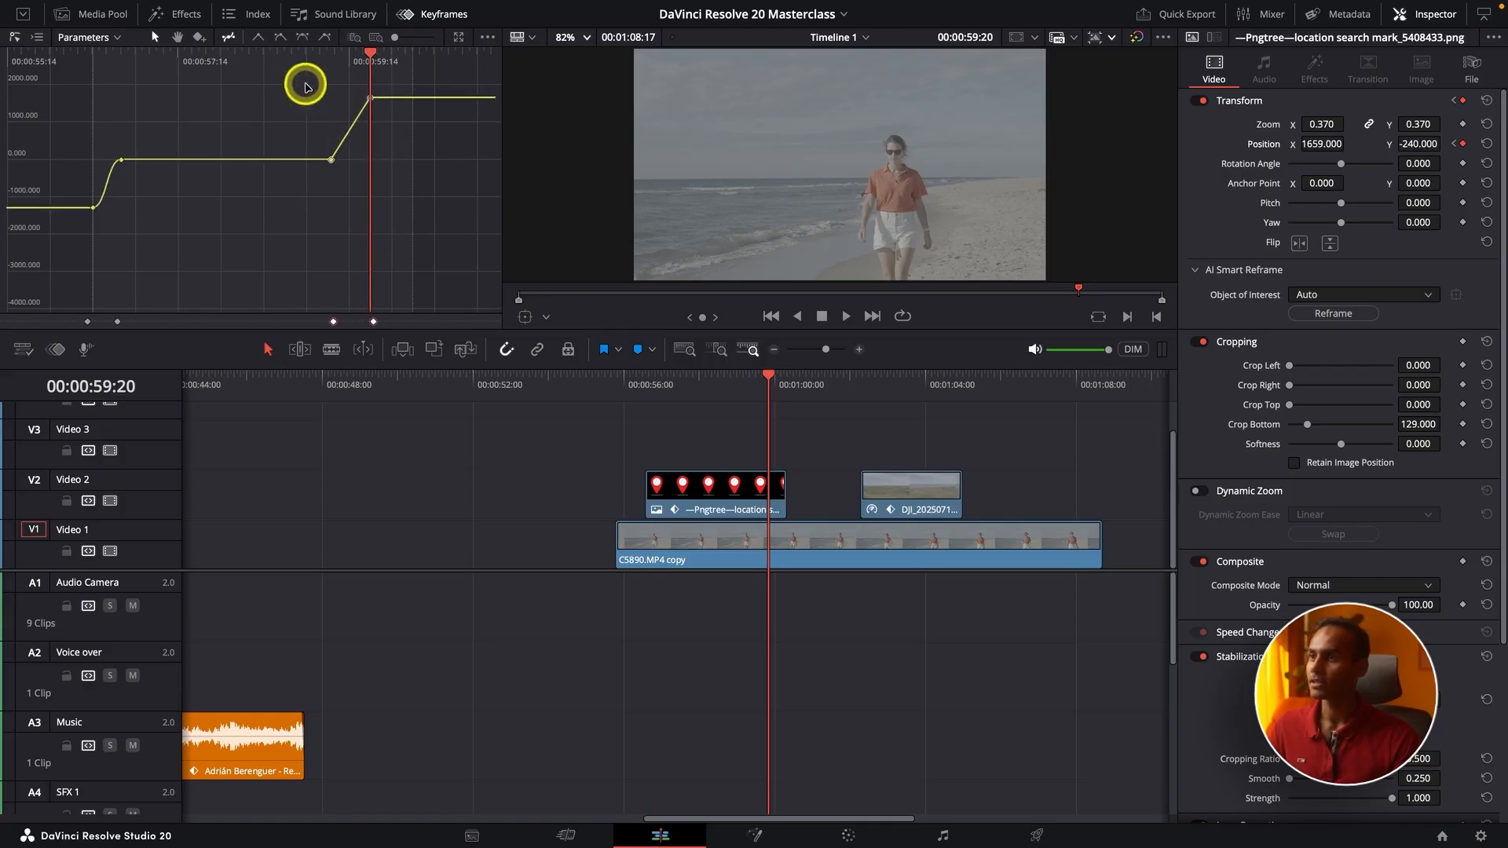
left_click(301, 37)
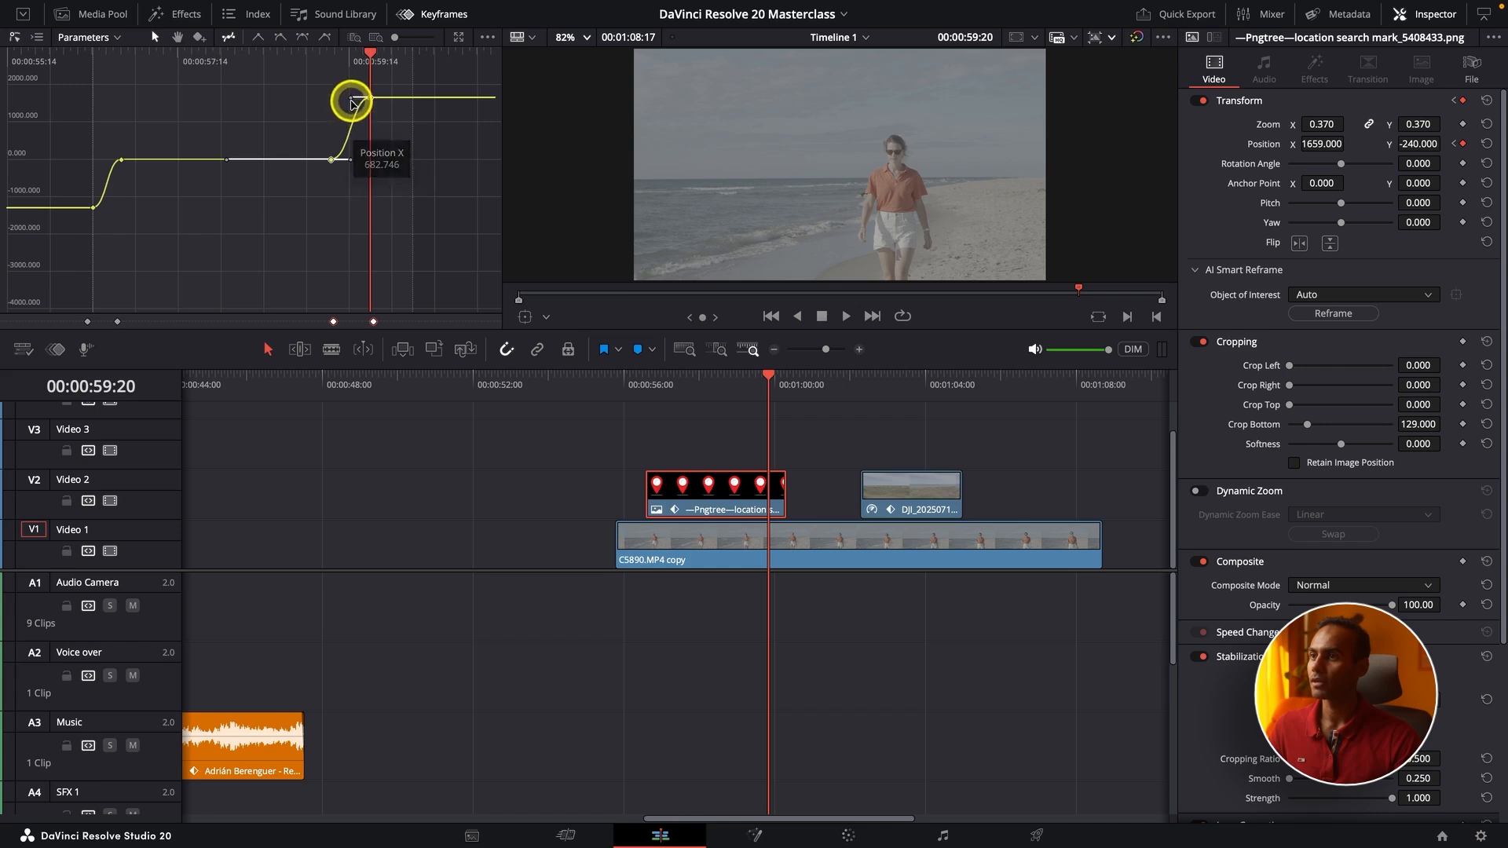
left_click(332, 160)
left_click_drag(343, 163, 358, 162)
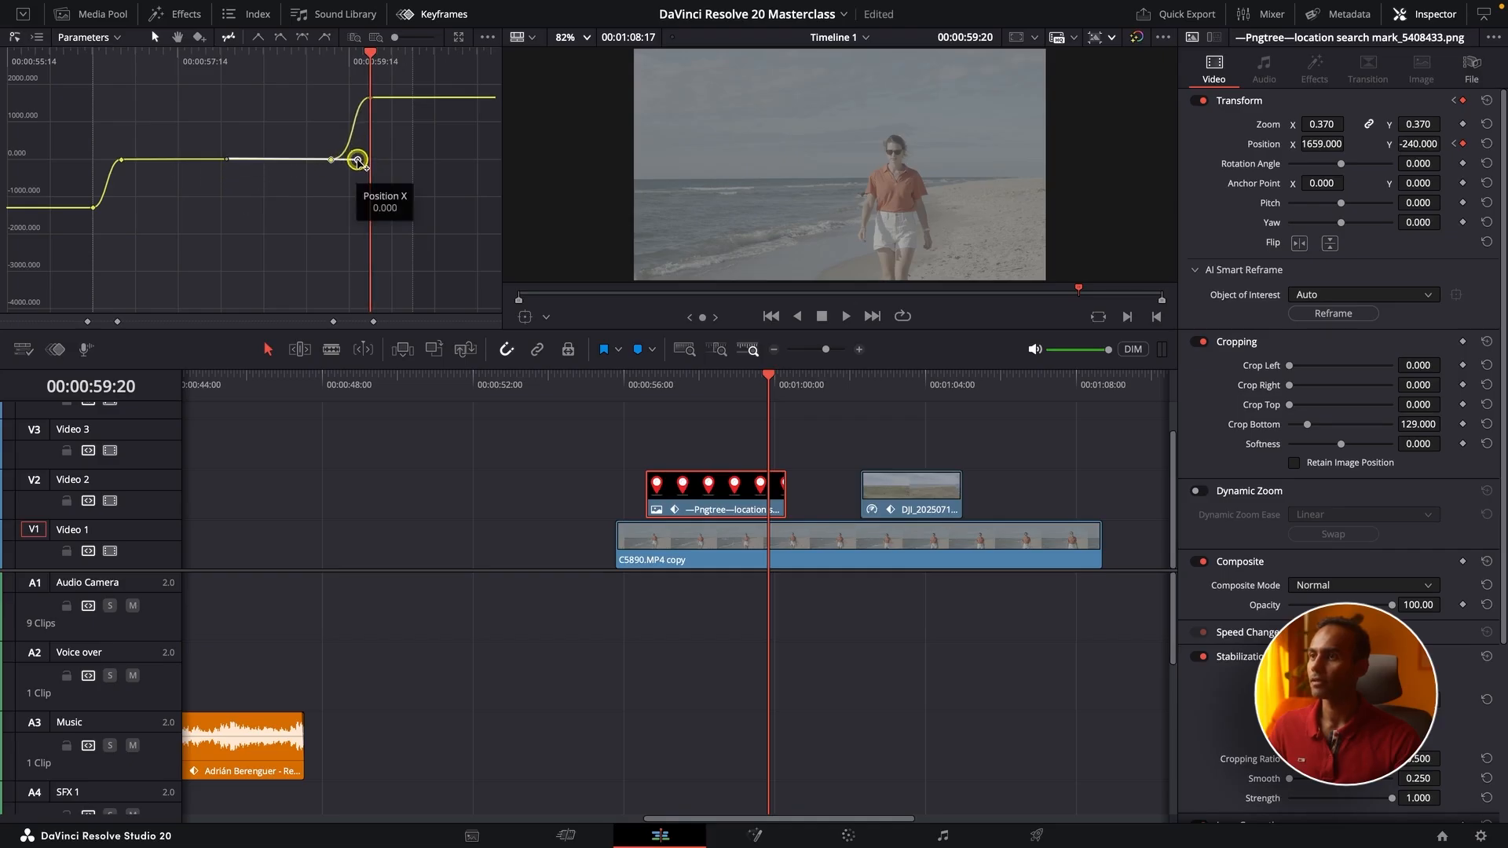
Play the location pin's animation through both the slide-in and the eased slide-out.
key("space")
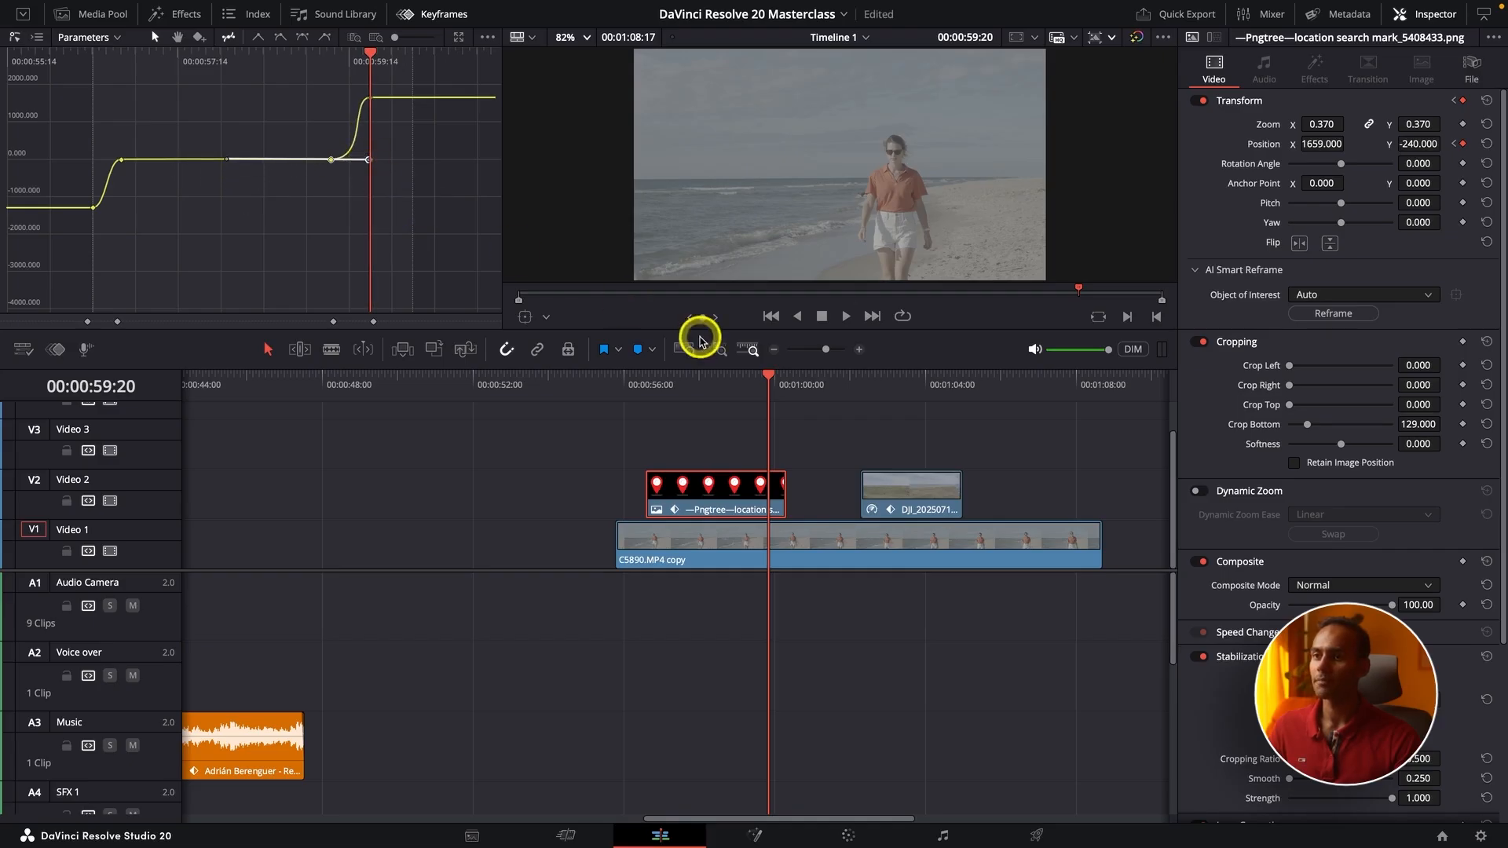
left_click(623, 380)
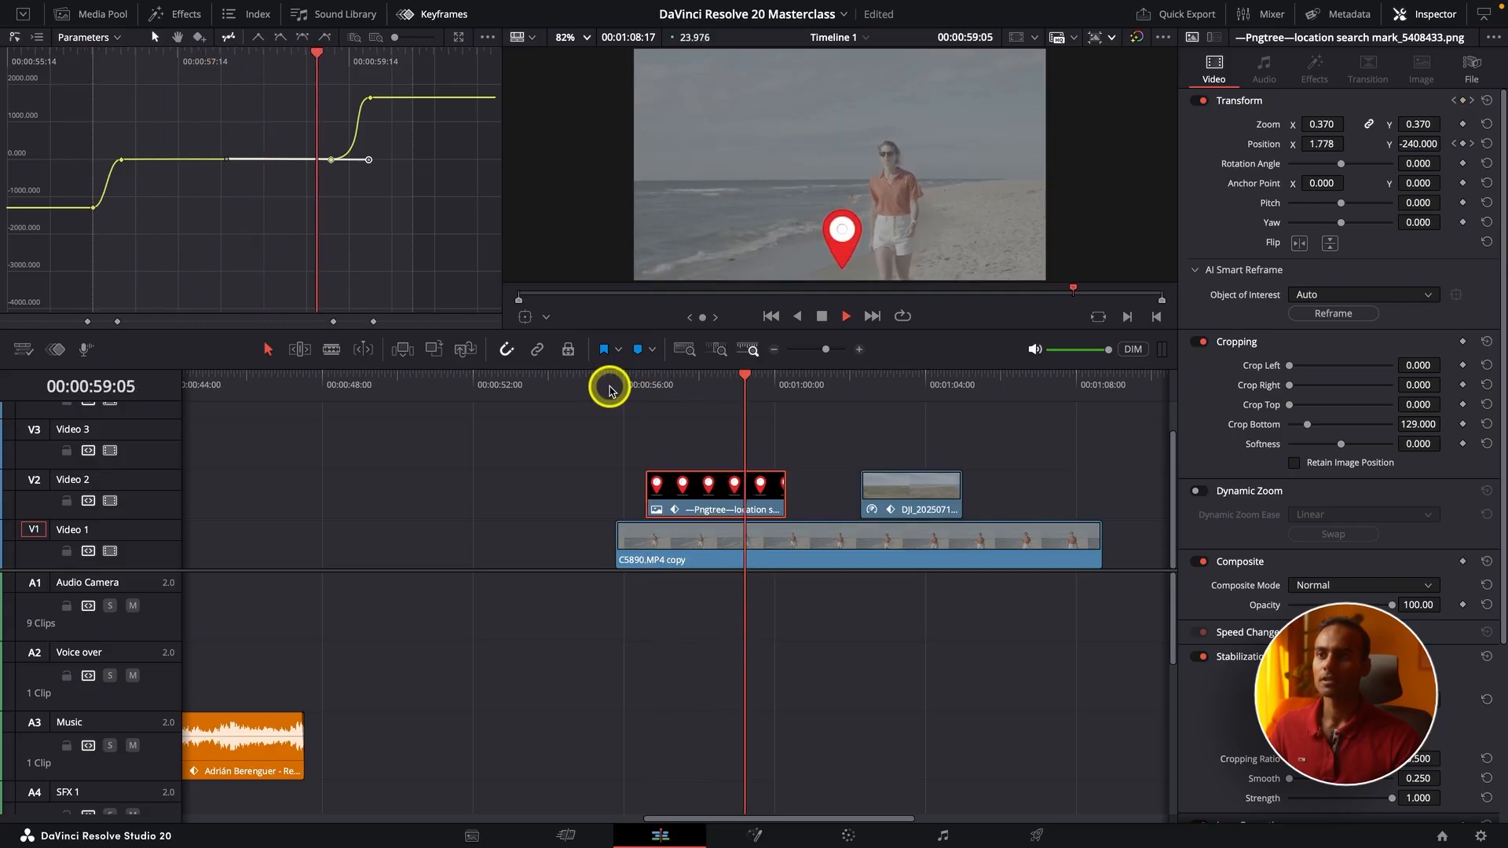
key("space")
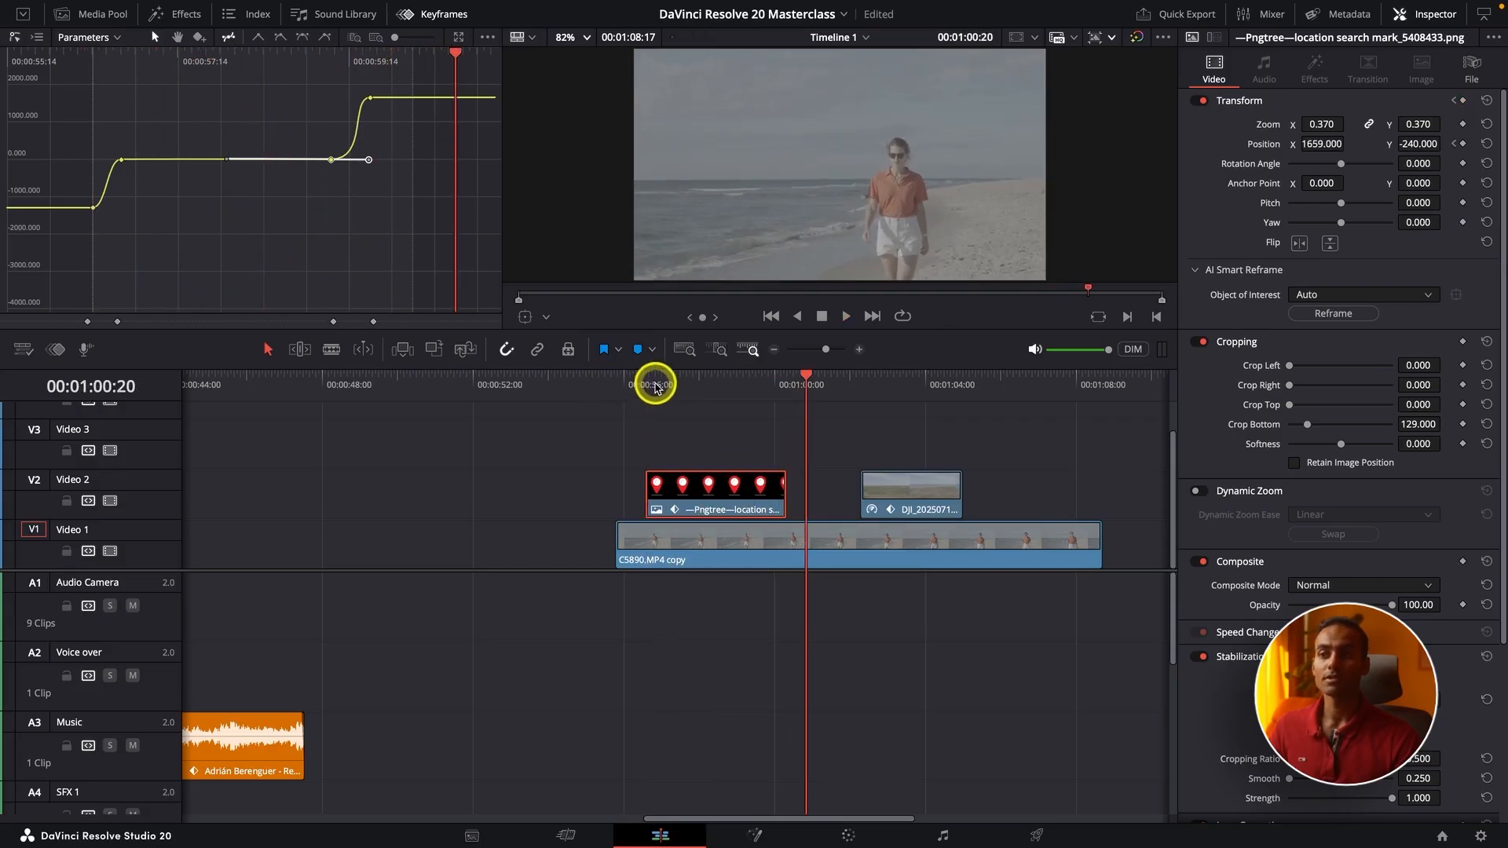
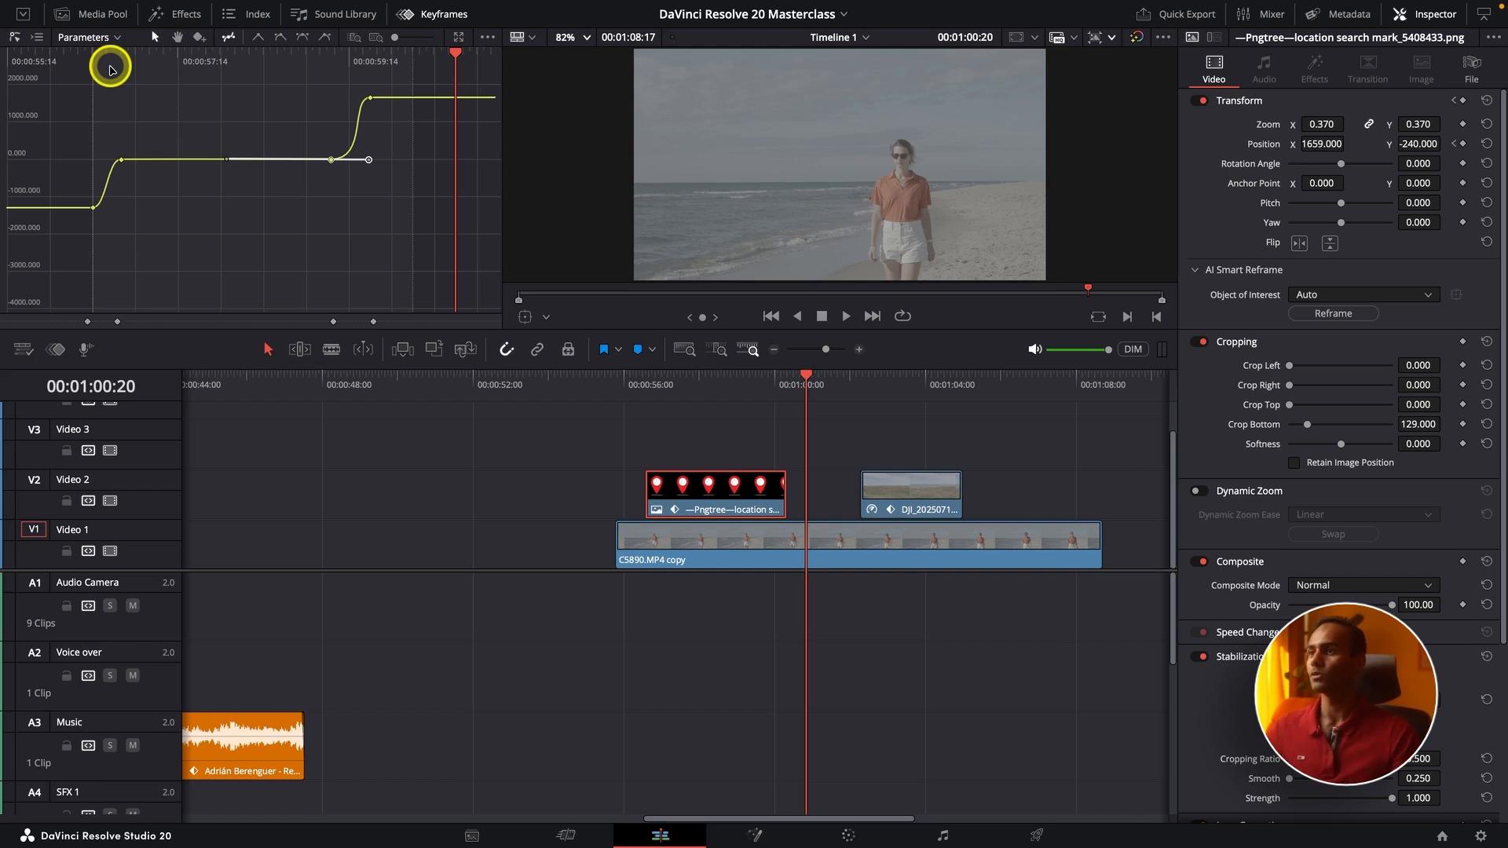
Explore the Position X curve around 00:00:59:15 by zooming in, panning with the hand tool and box-selecting a keyframe.
left_click_drag(396, 37, 365, 41)
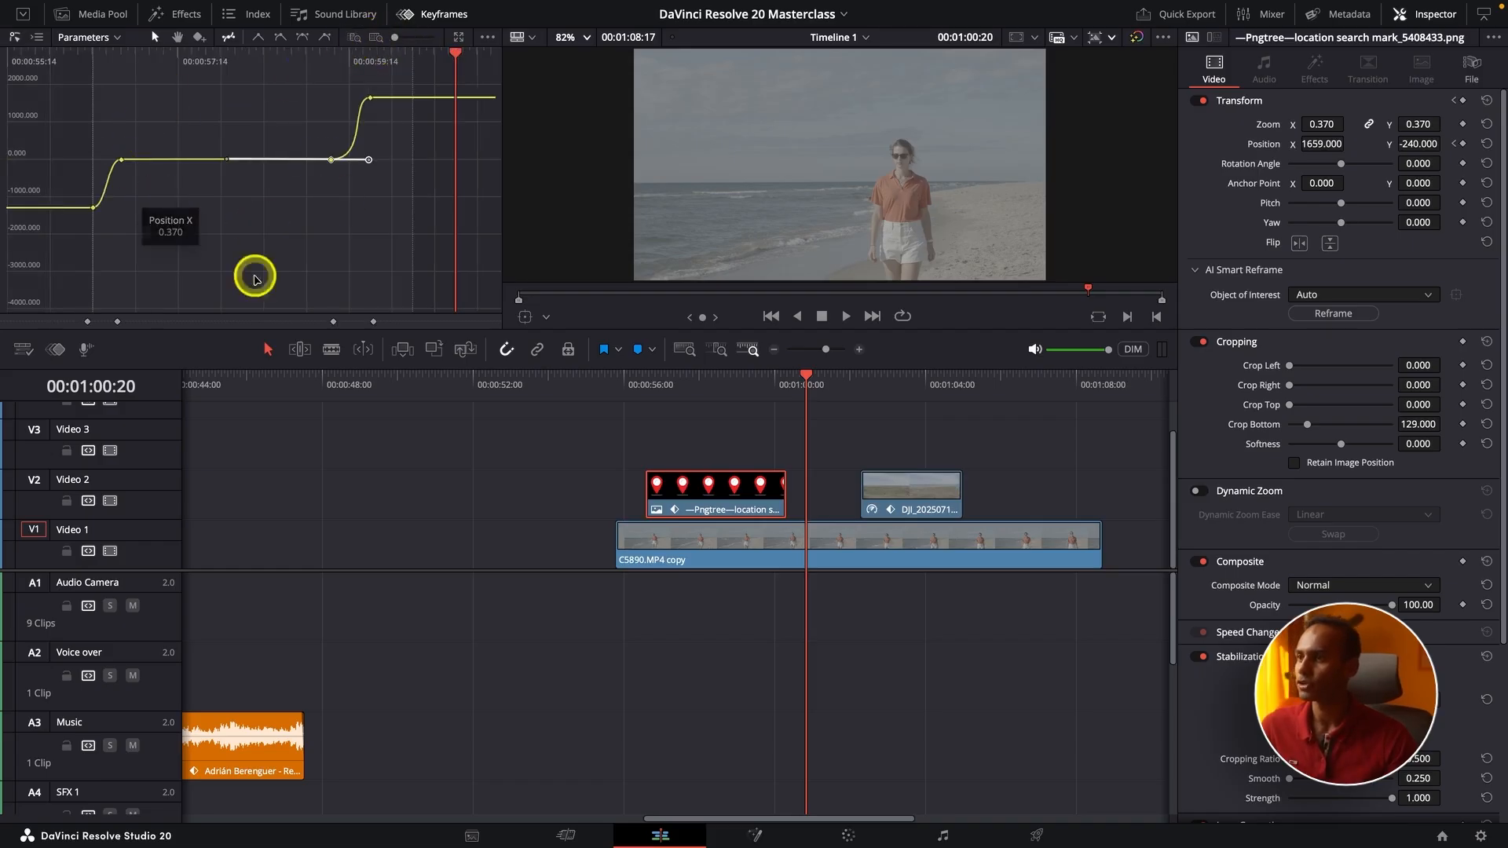
left_click(352, 57)
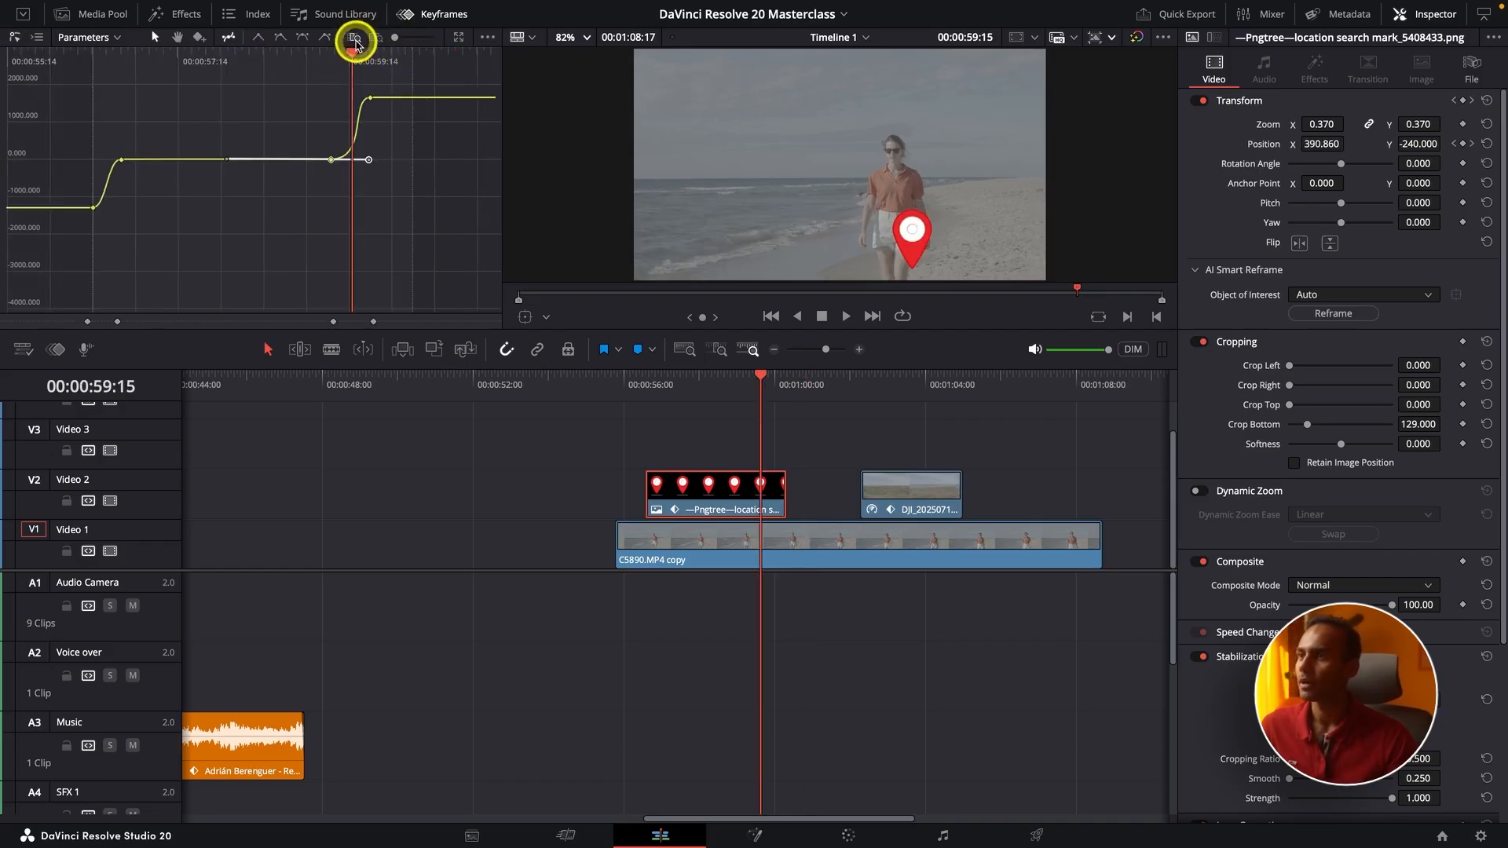
left_click(354, 38)
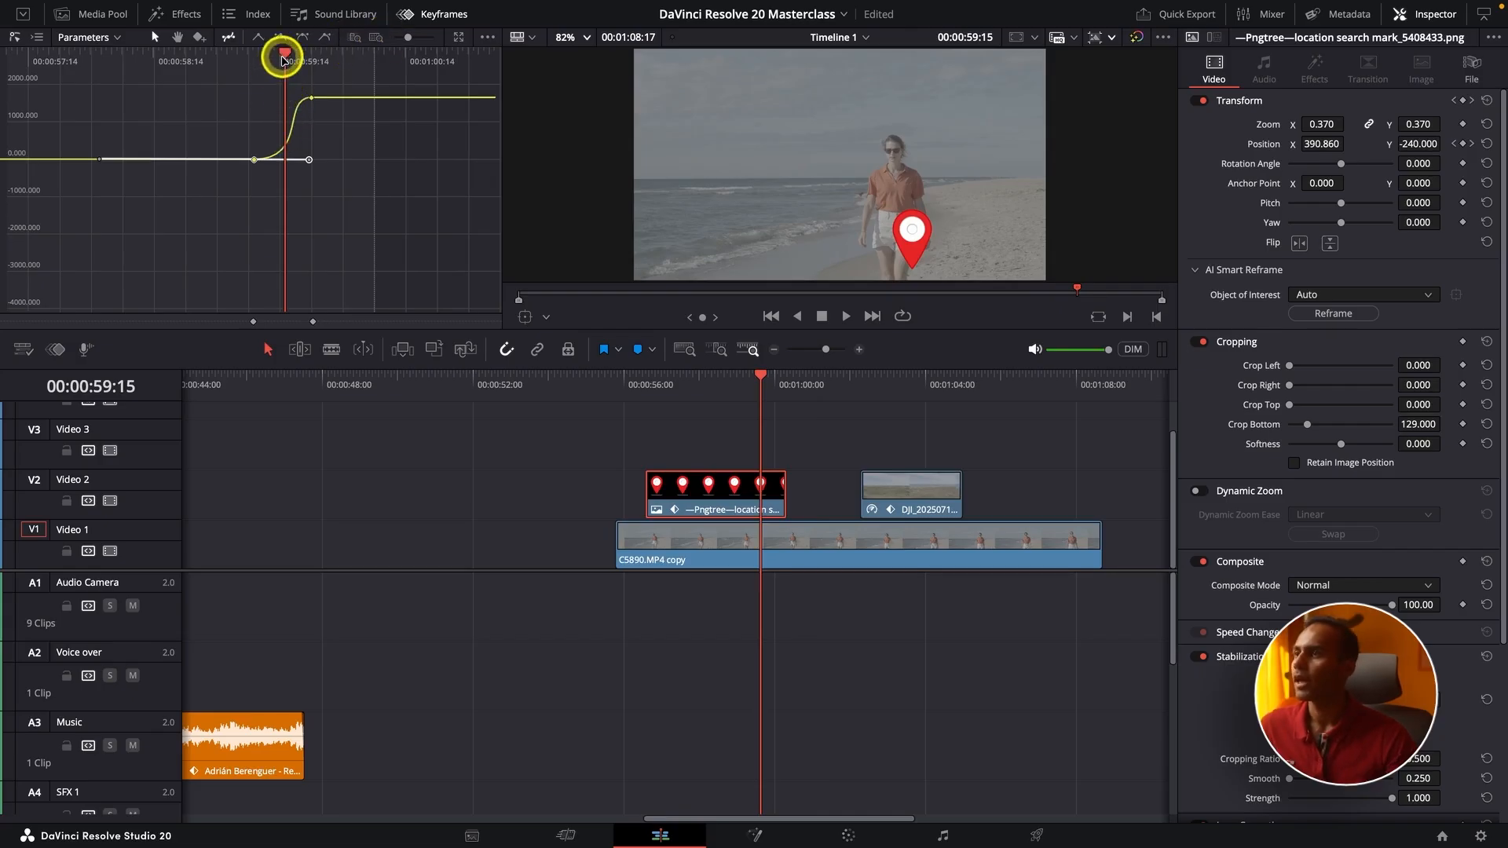
left_click(175, 38)
left_click_drag(178, 134, 306, 134)
left_click(155, 37)
left_click_drag(83, 94, 293, 253)
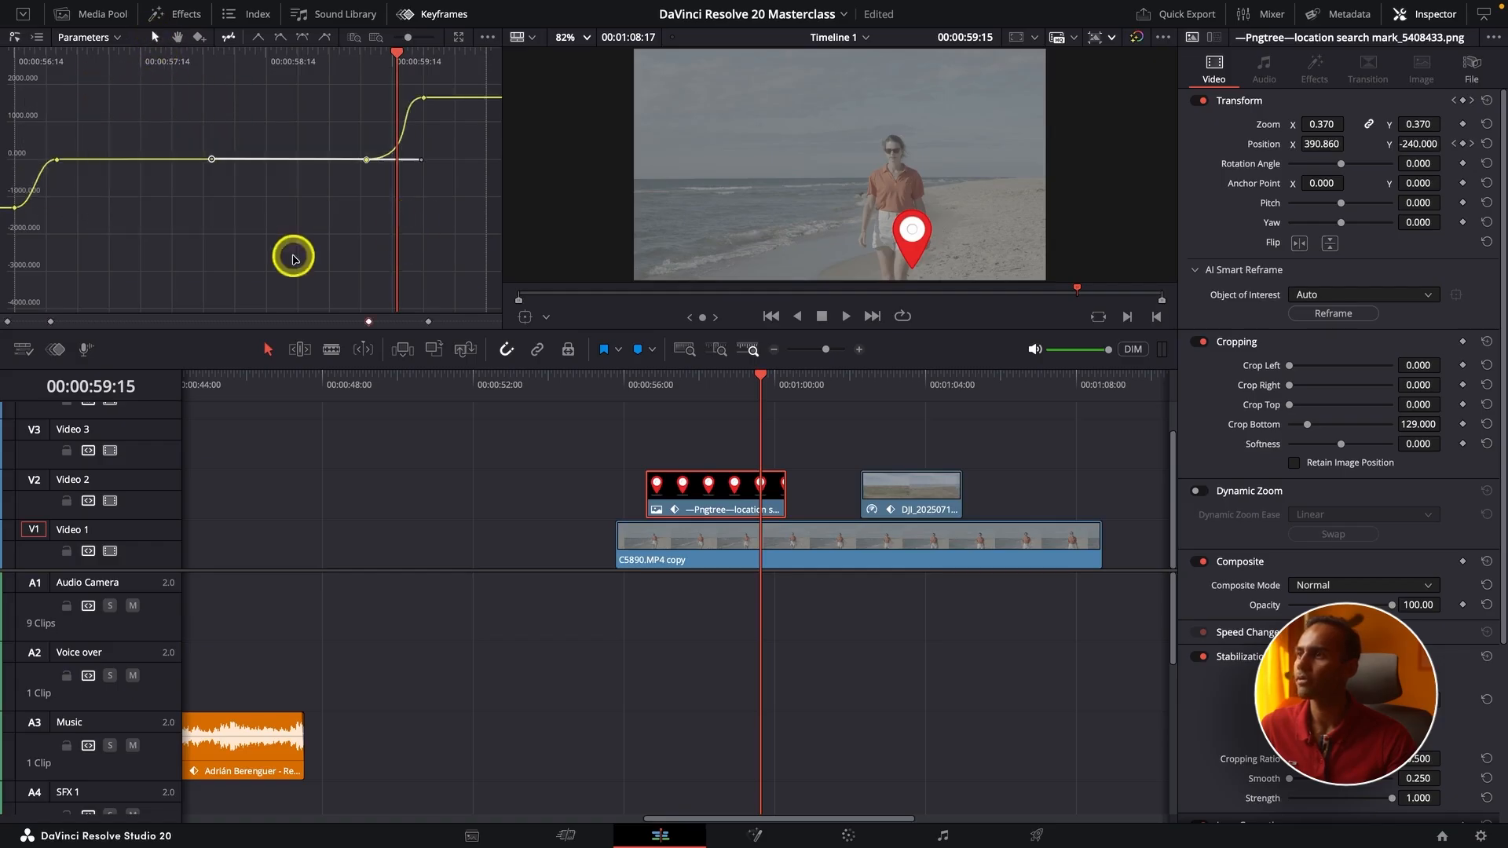
Examine the Position X curve and keyframe tracks in the expanded Keyframe Editor, then review the docked editor's display options.
left_click(458, 38)
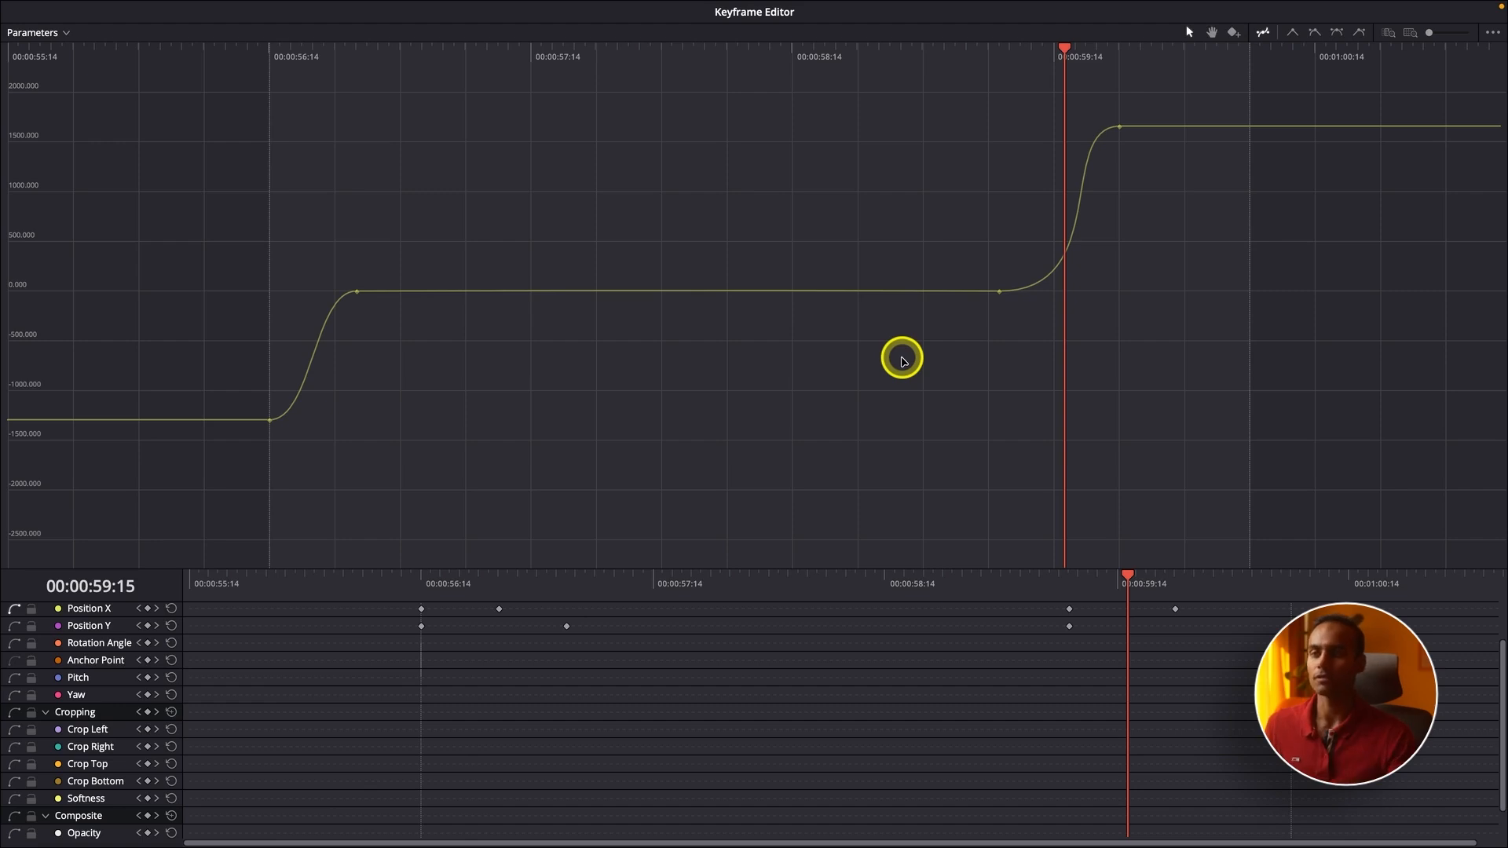
key("ctrl+Left")
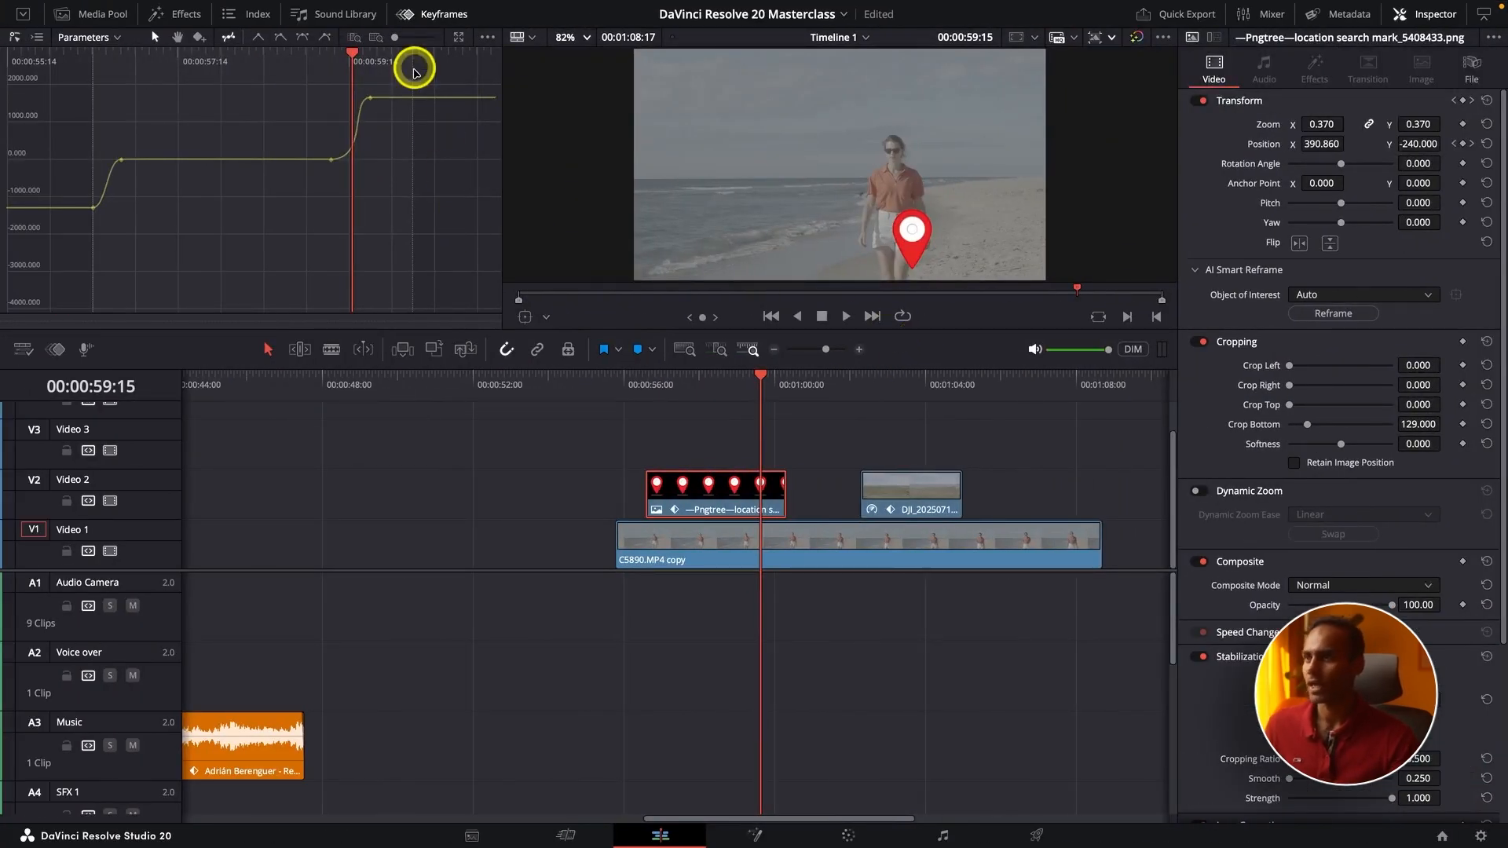
left_click(459, 38)
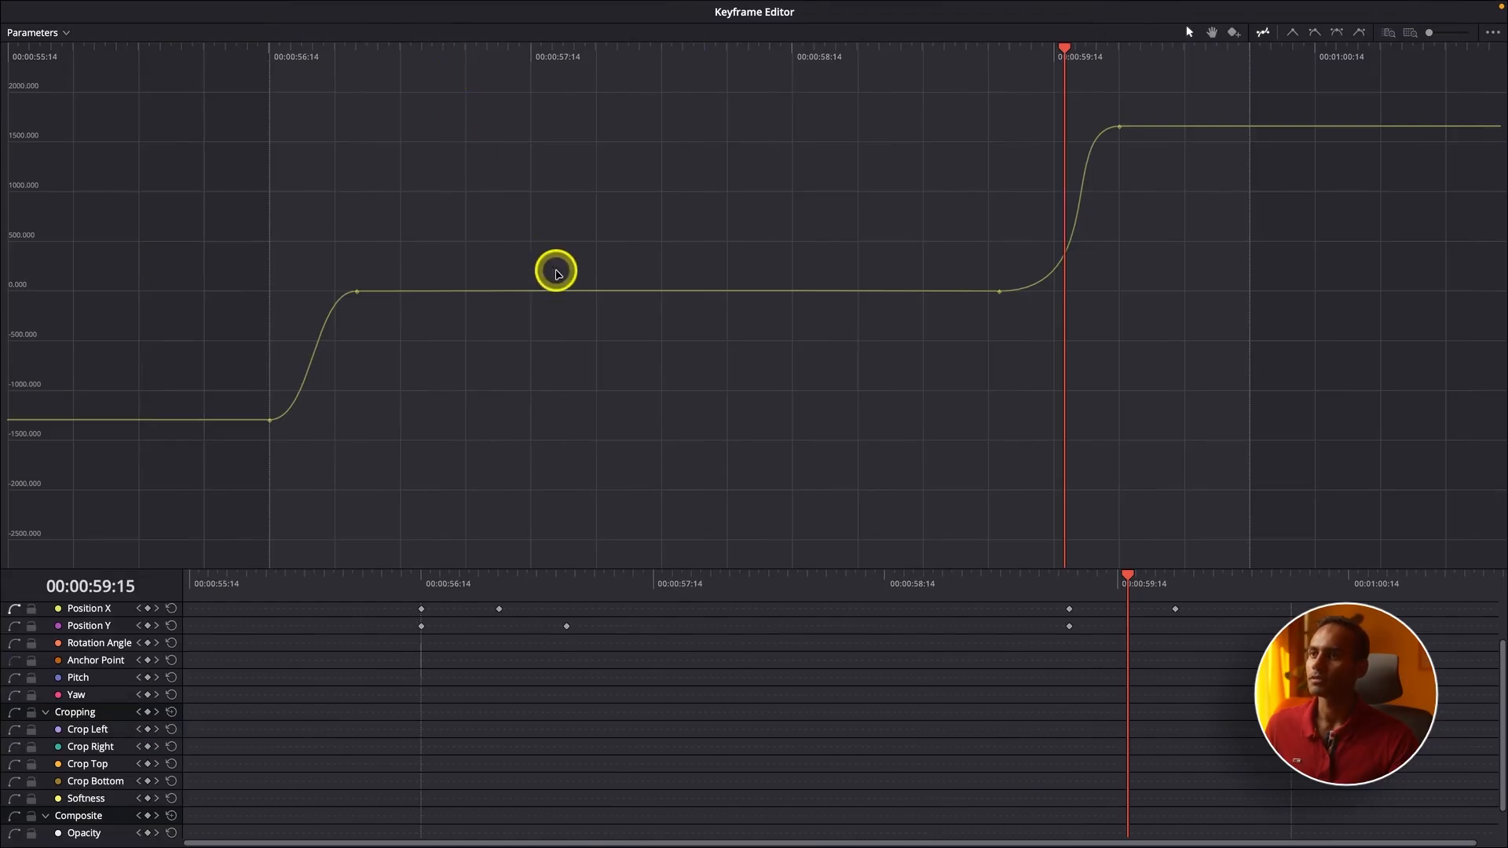
key("ctrl+Left")
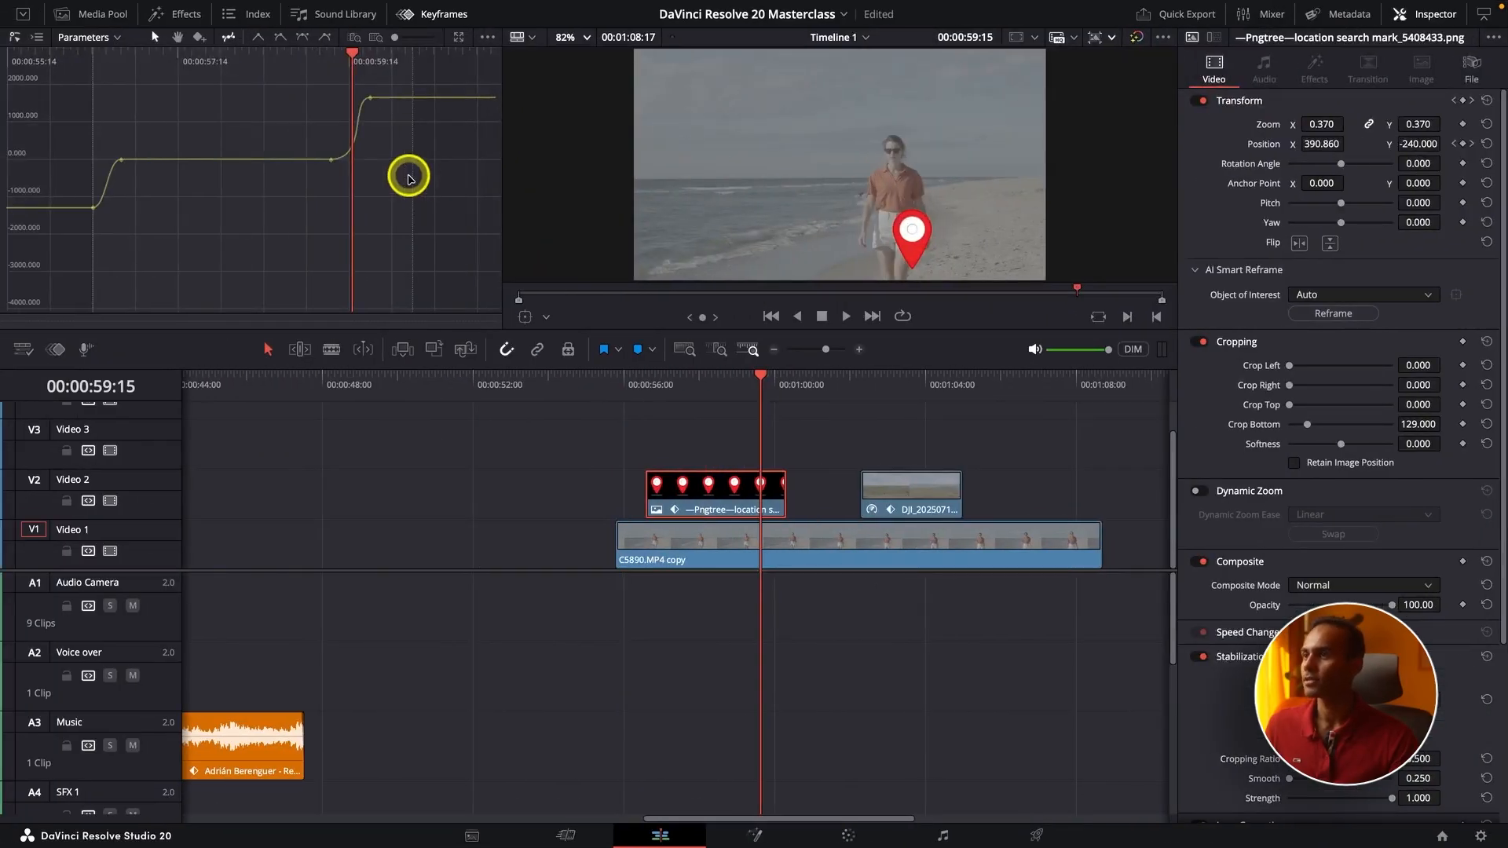
left_click(491, 37)
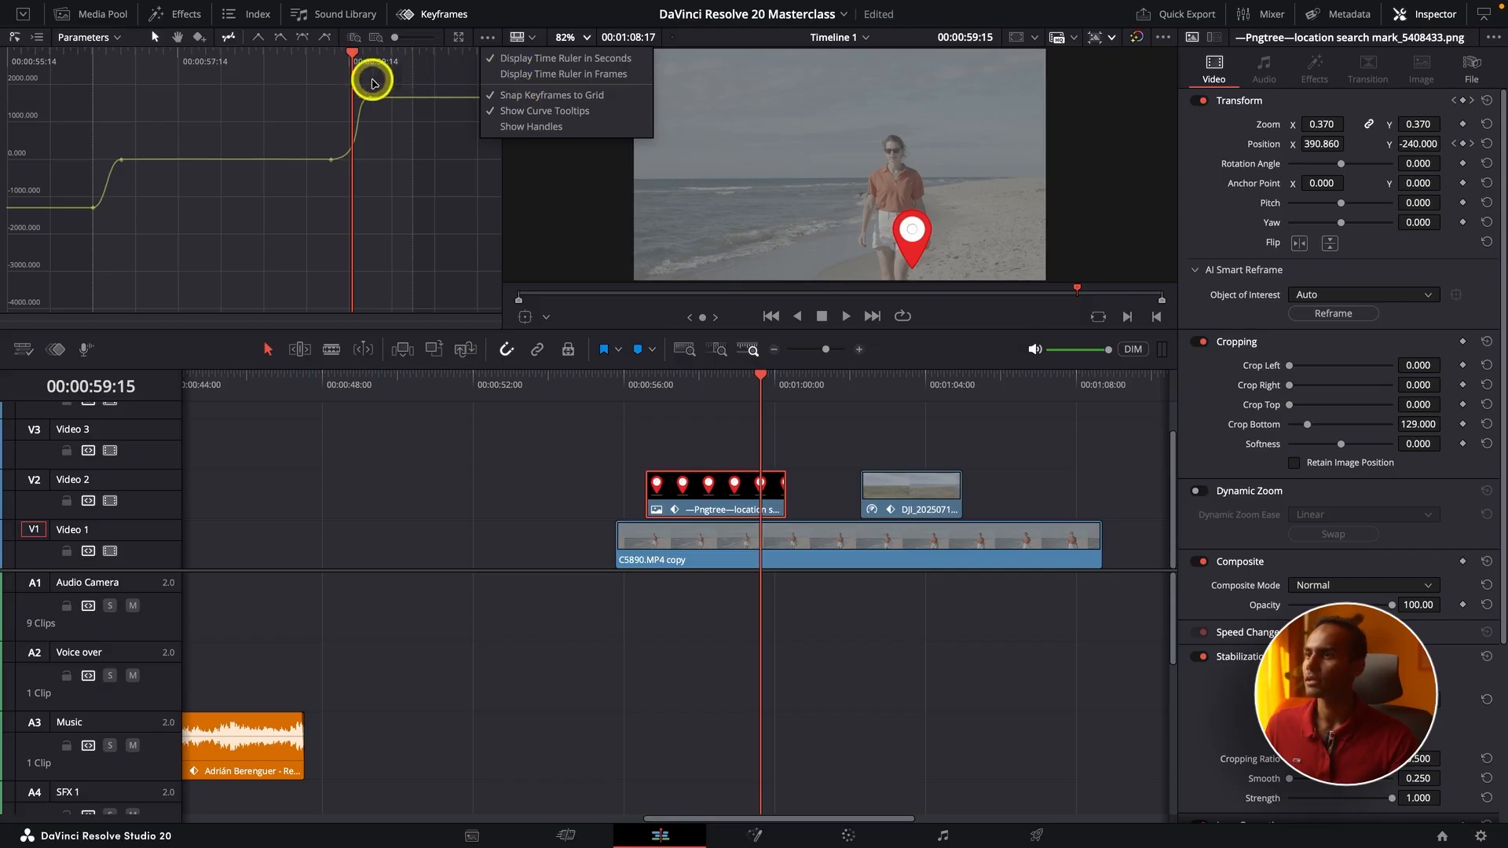
left_click(442, 74)
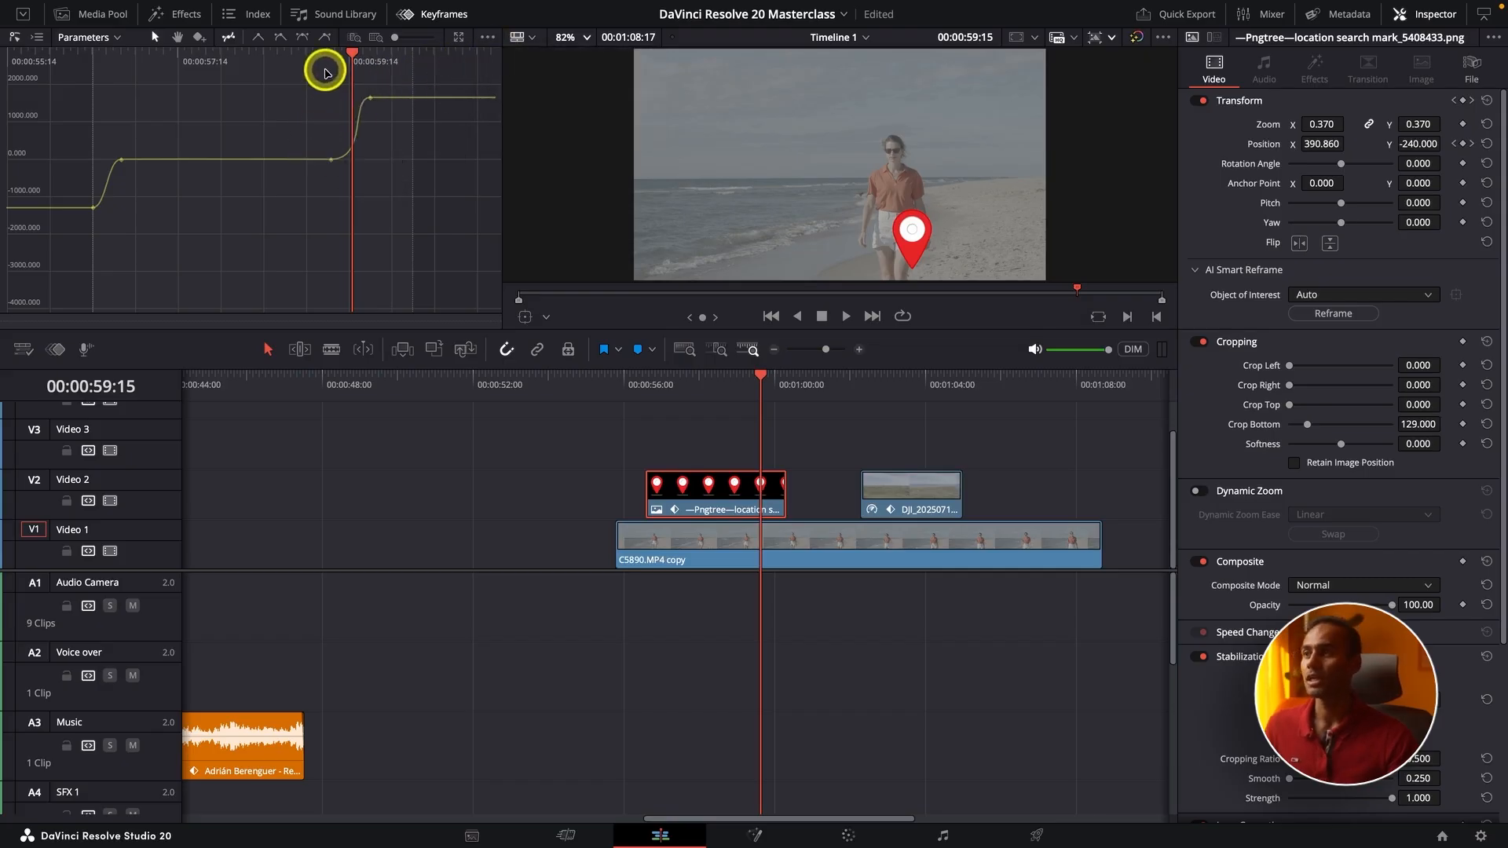
Inspect the location pin's Position X and Y keyframes in the parameter track list at 00:00:56:14, then return to the curve view.
left_click_drag(320, 63, 7, 63)
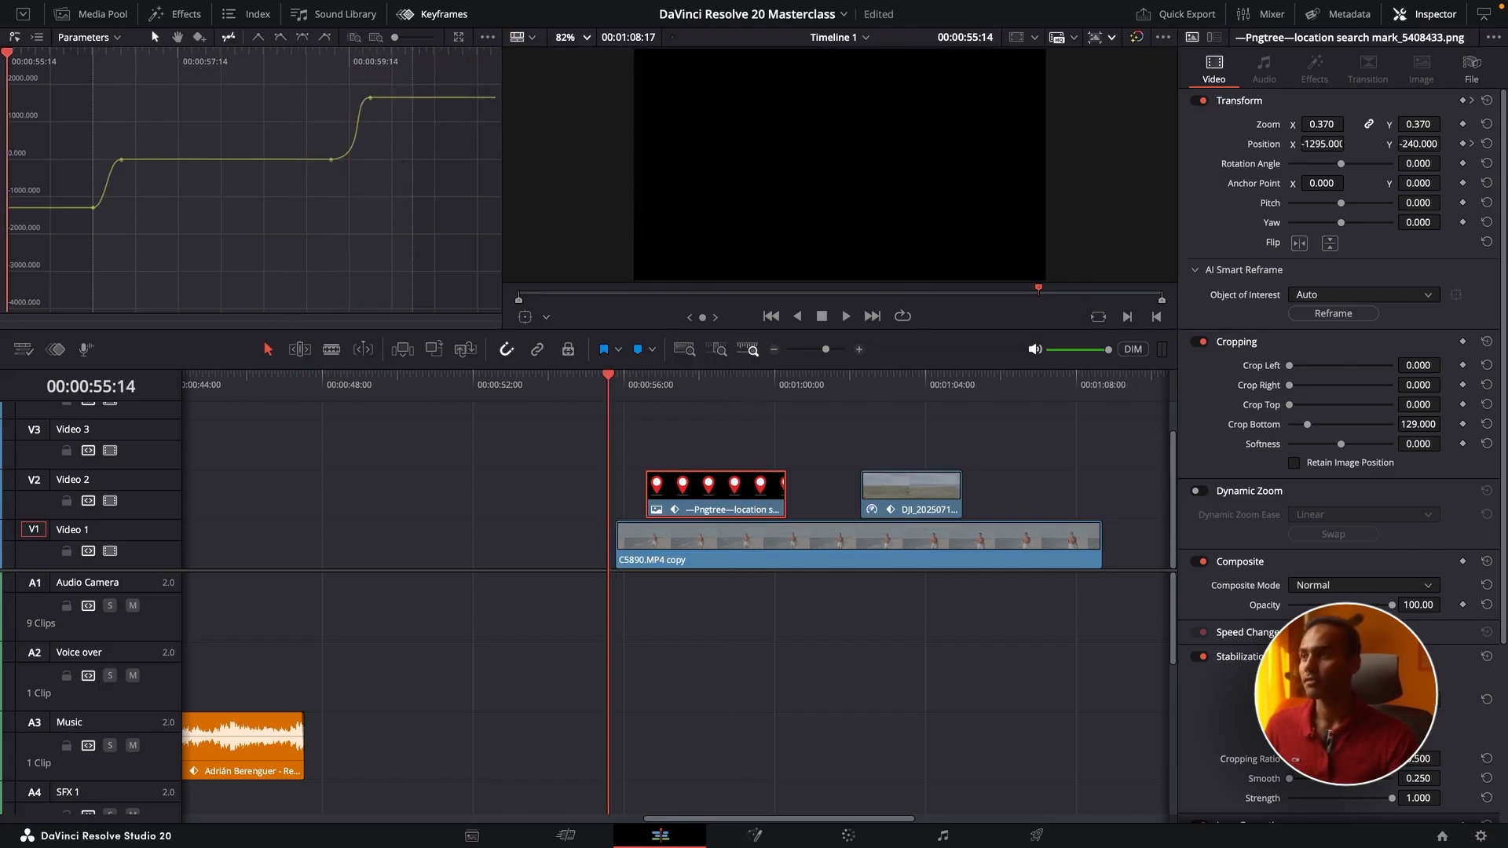
left_click(34, 40)
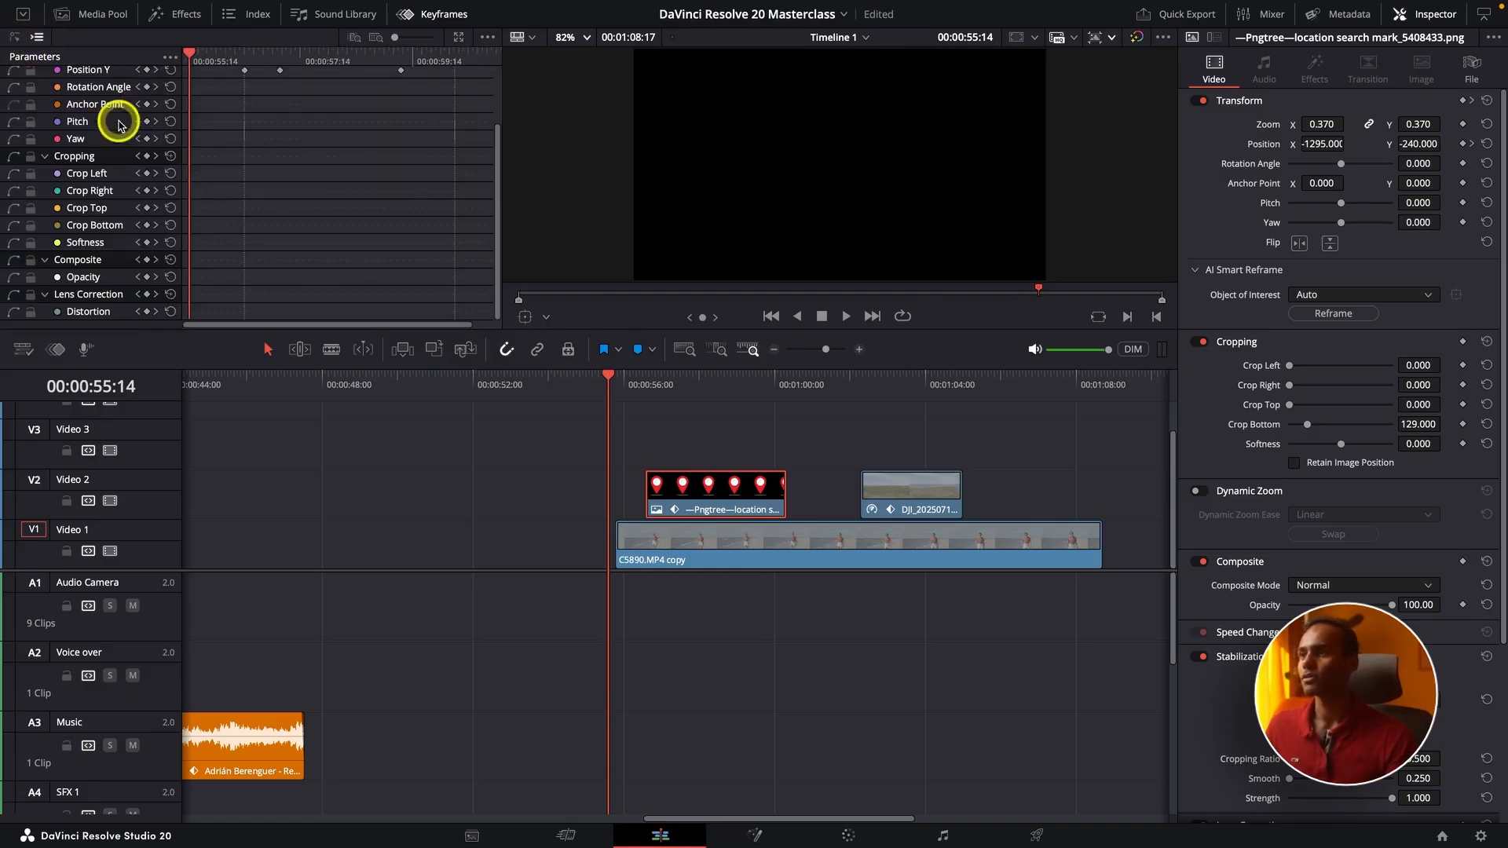
scroll(181, 201, "up", 3)
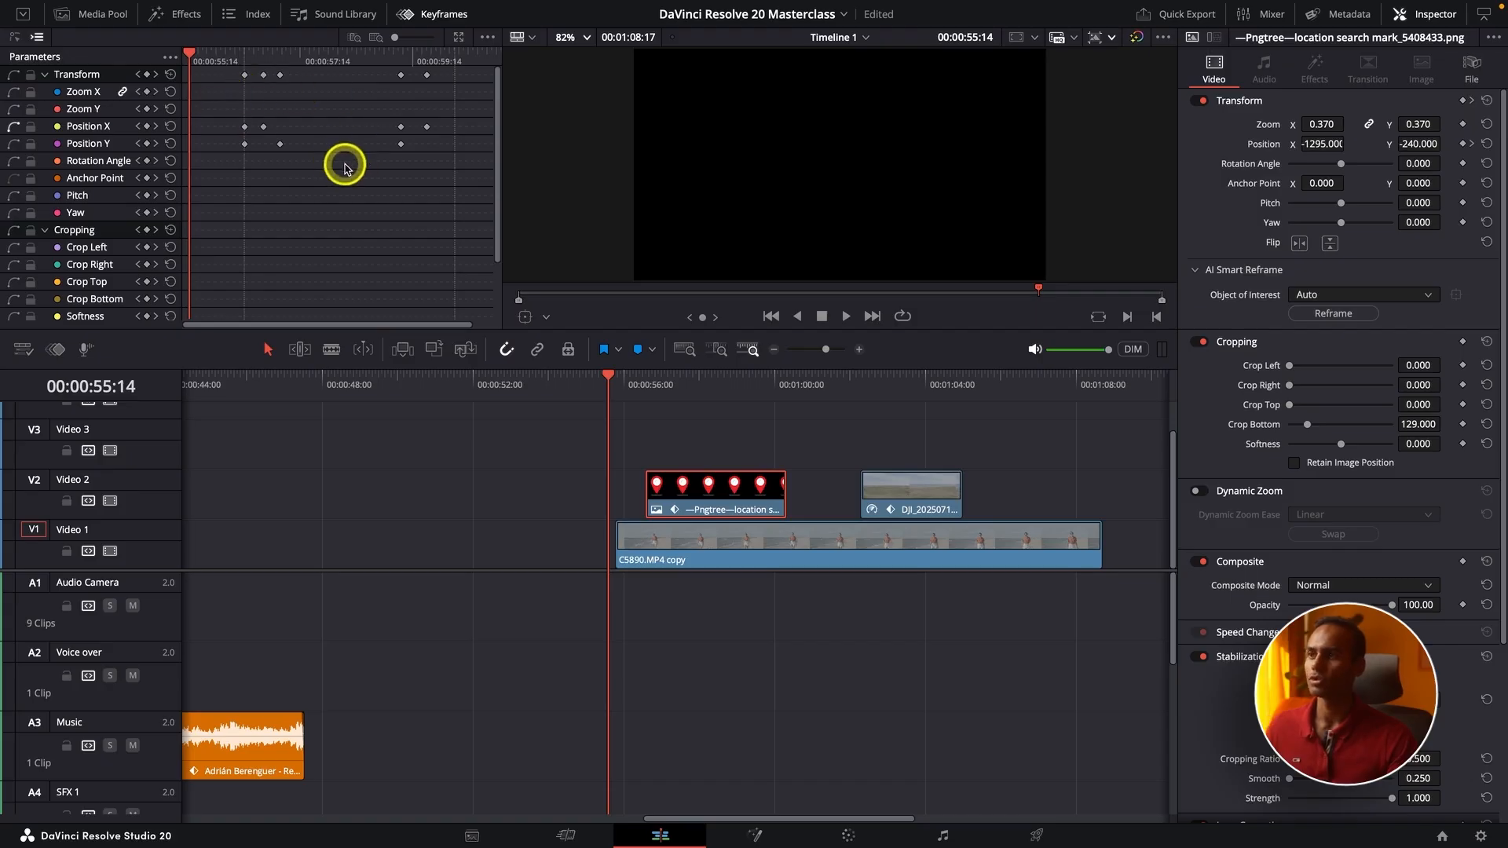
left_click(245, 63)
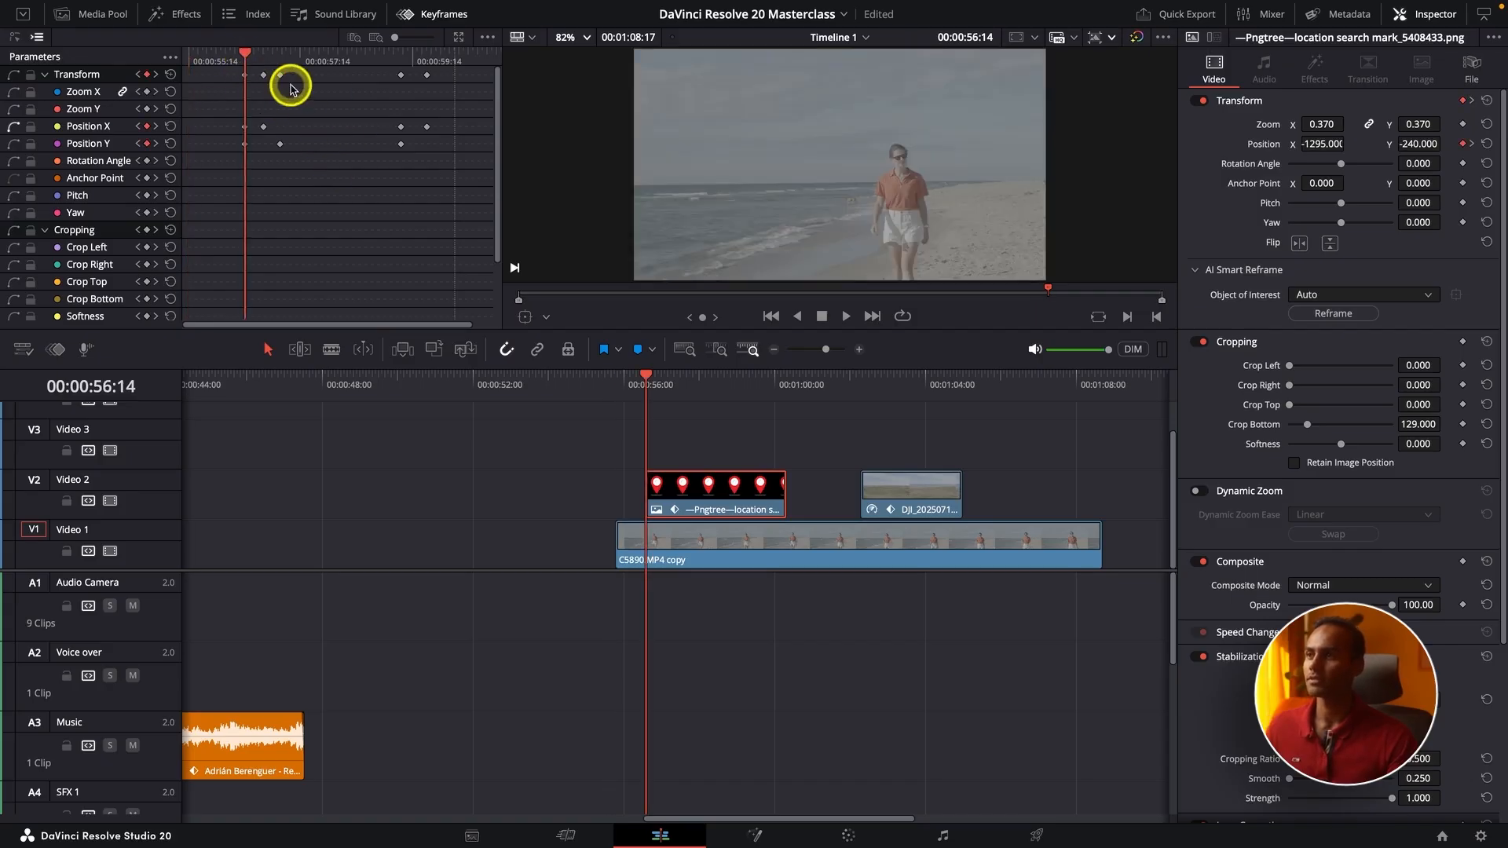
left_click(16, 37)
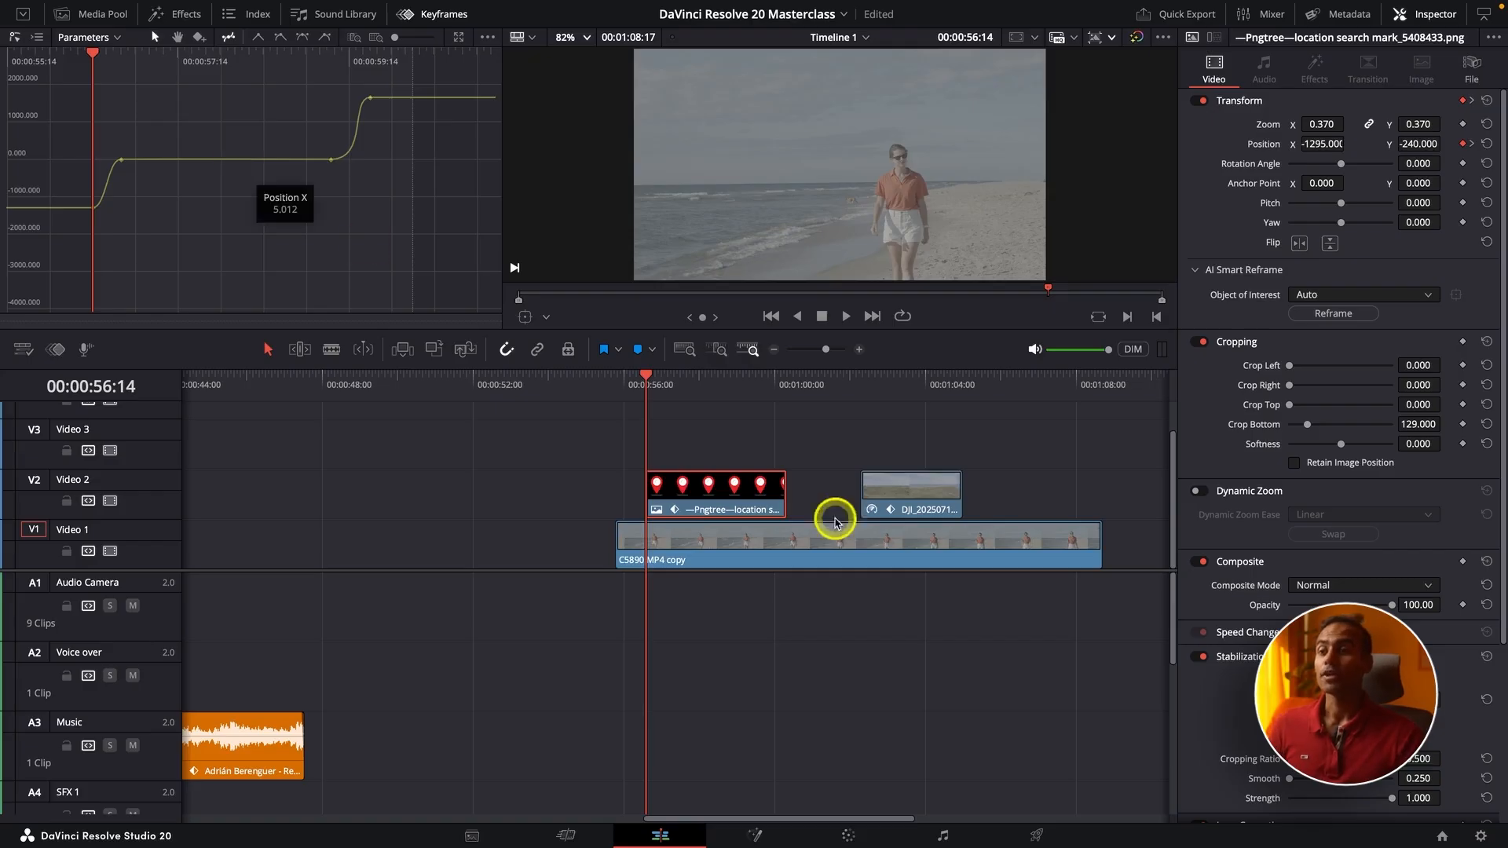
Duplicate the adjacent C5890 and C5899 clips around 00:00:06:22 onto an empty stretch of Video 1 near 00:00:40:00.
left_click(860, 389)
key("super+minus")
key("super+minus")
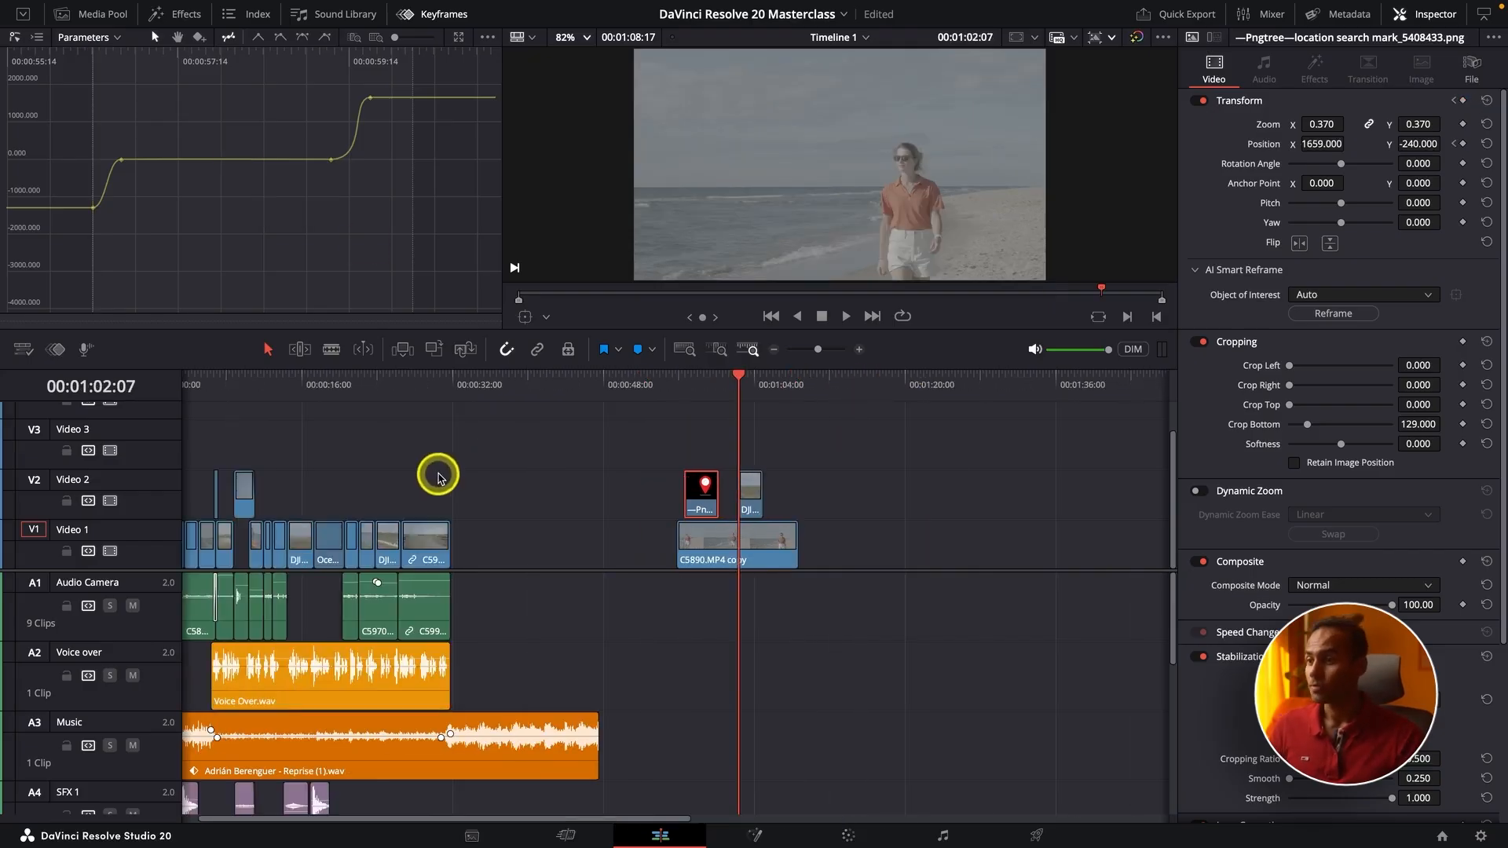
left_click(215, 393)
key("super+equal")
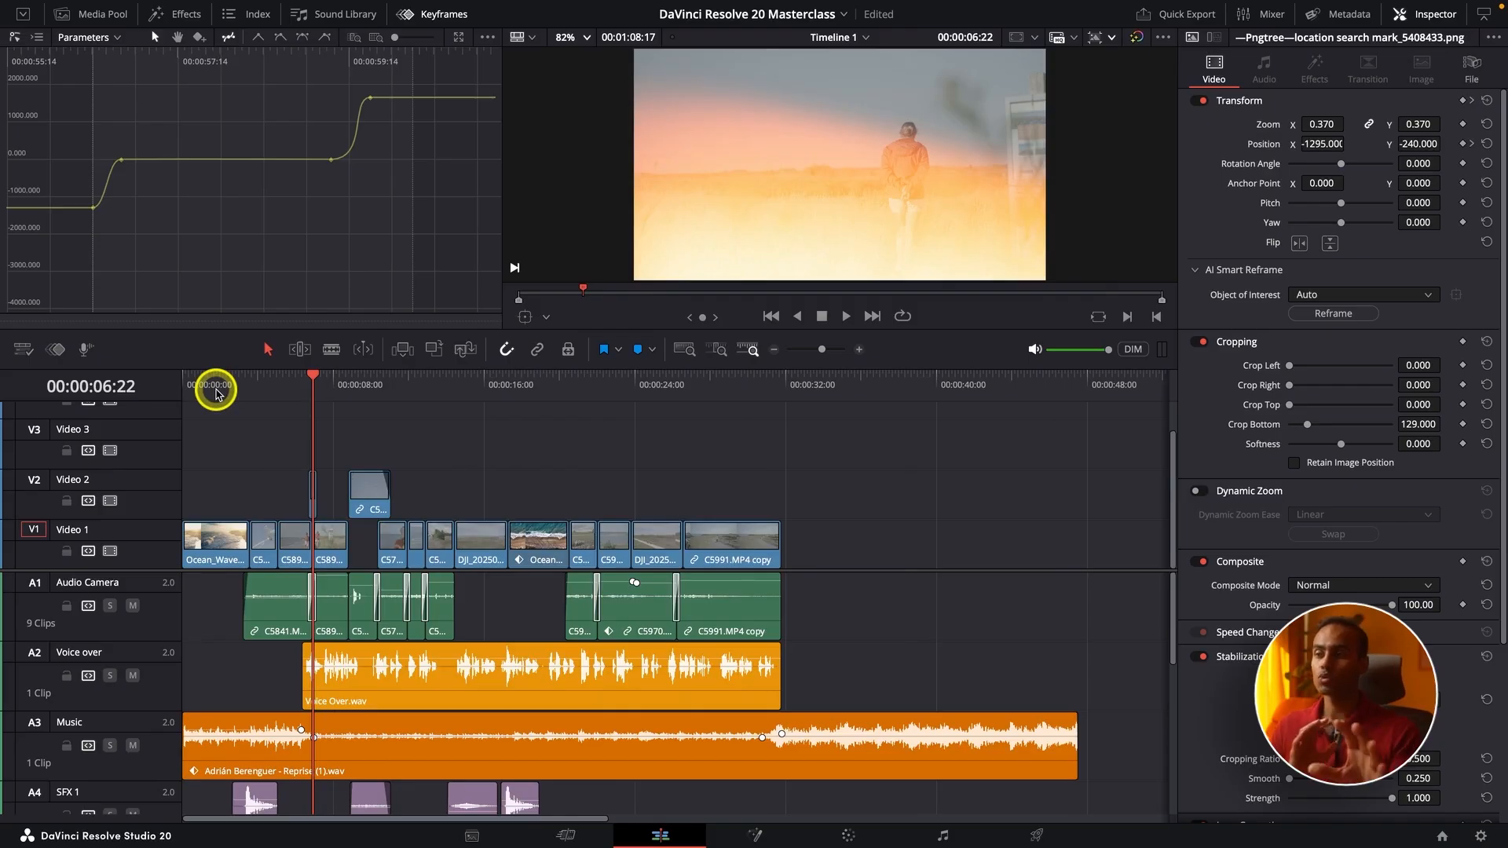
key("super+equal")
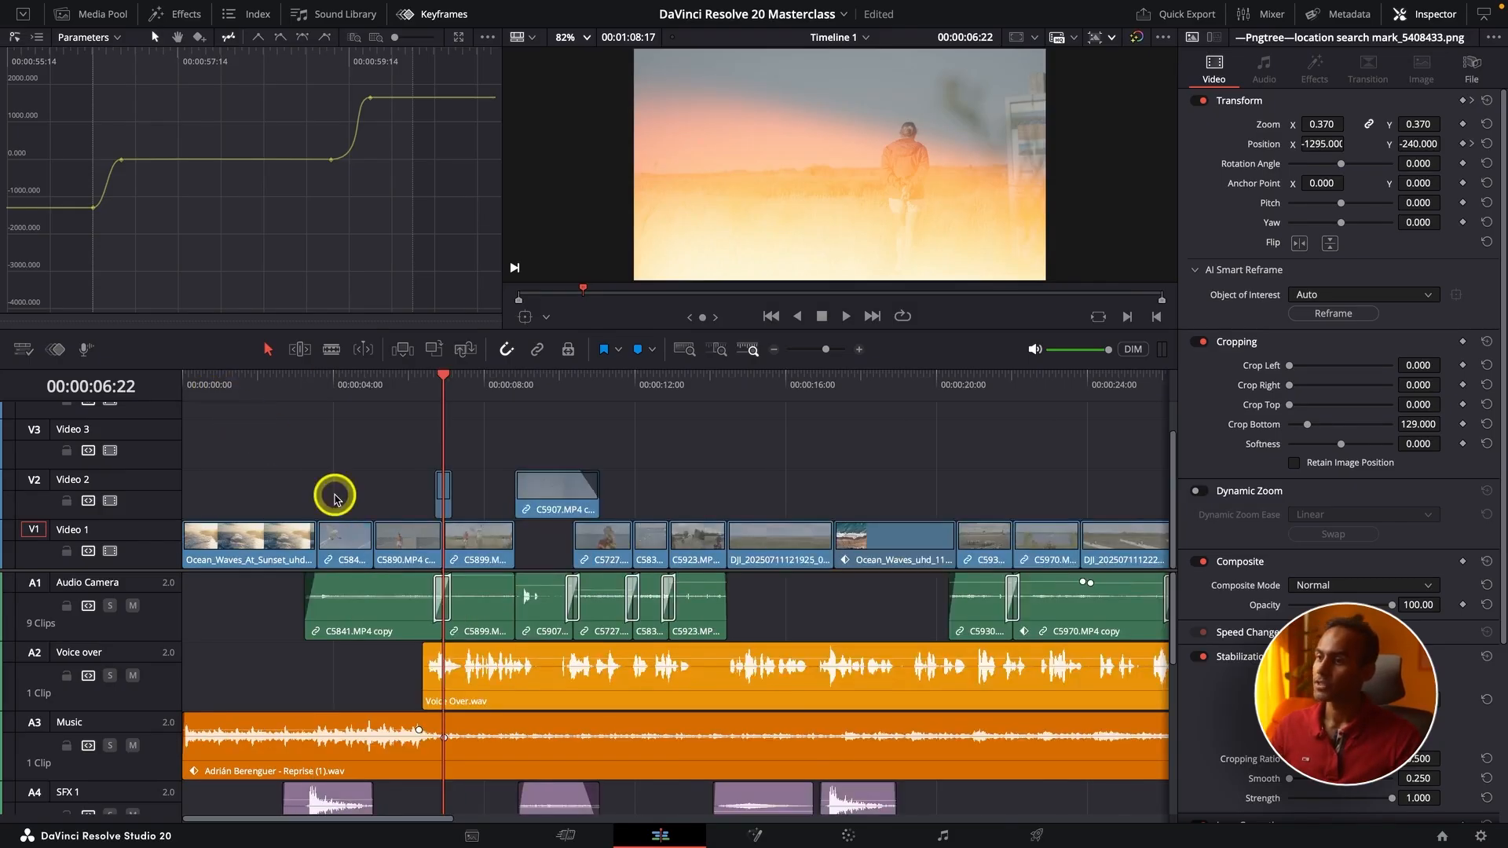
key("super+equal")
key("super+minus")
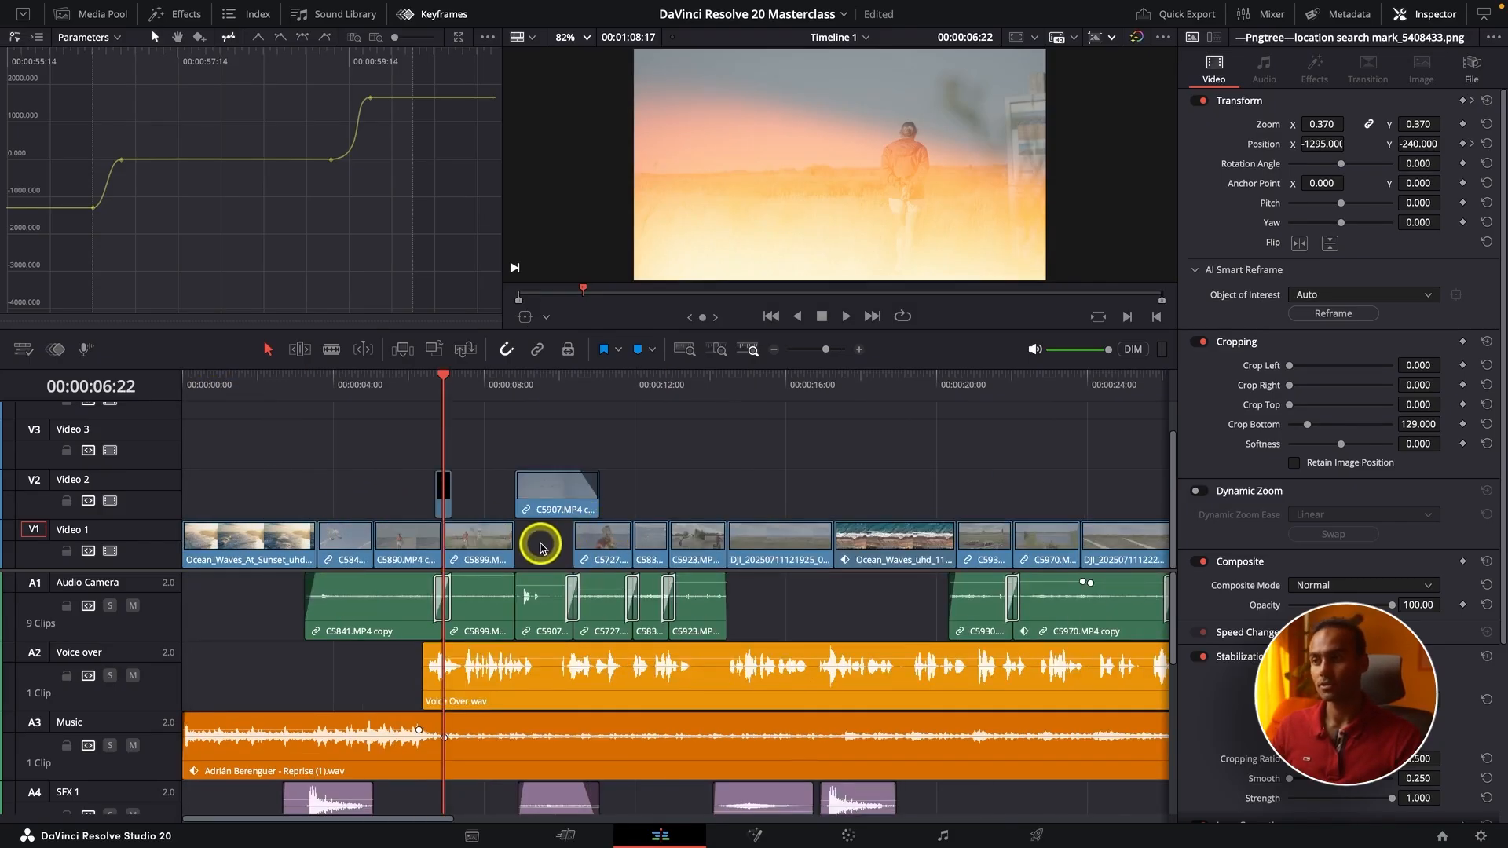
key("super+minus")
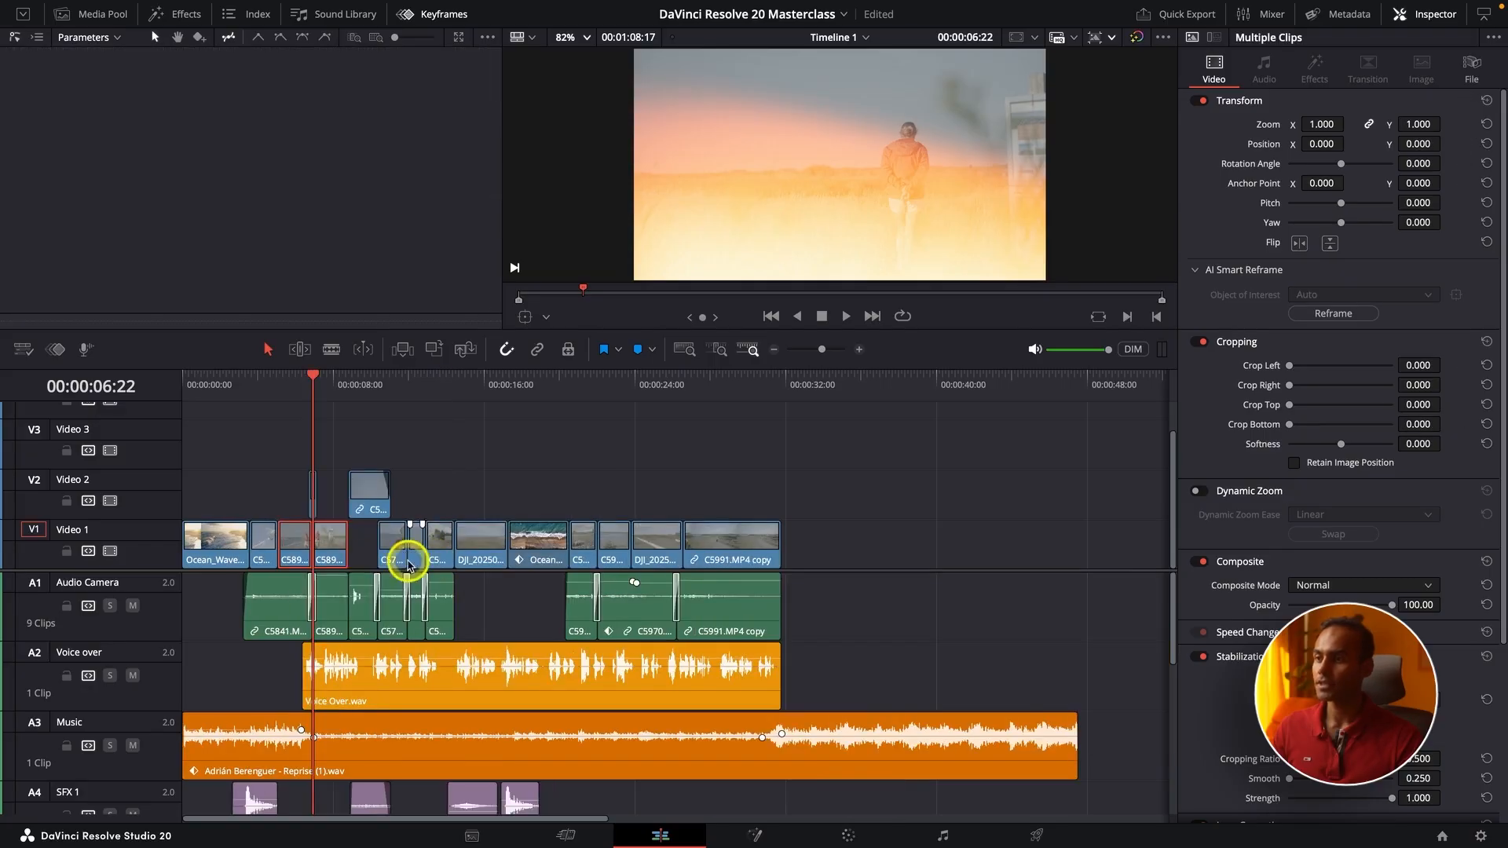
key("super+minus")
left_click_drag(258, 554, 578, 542)
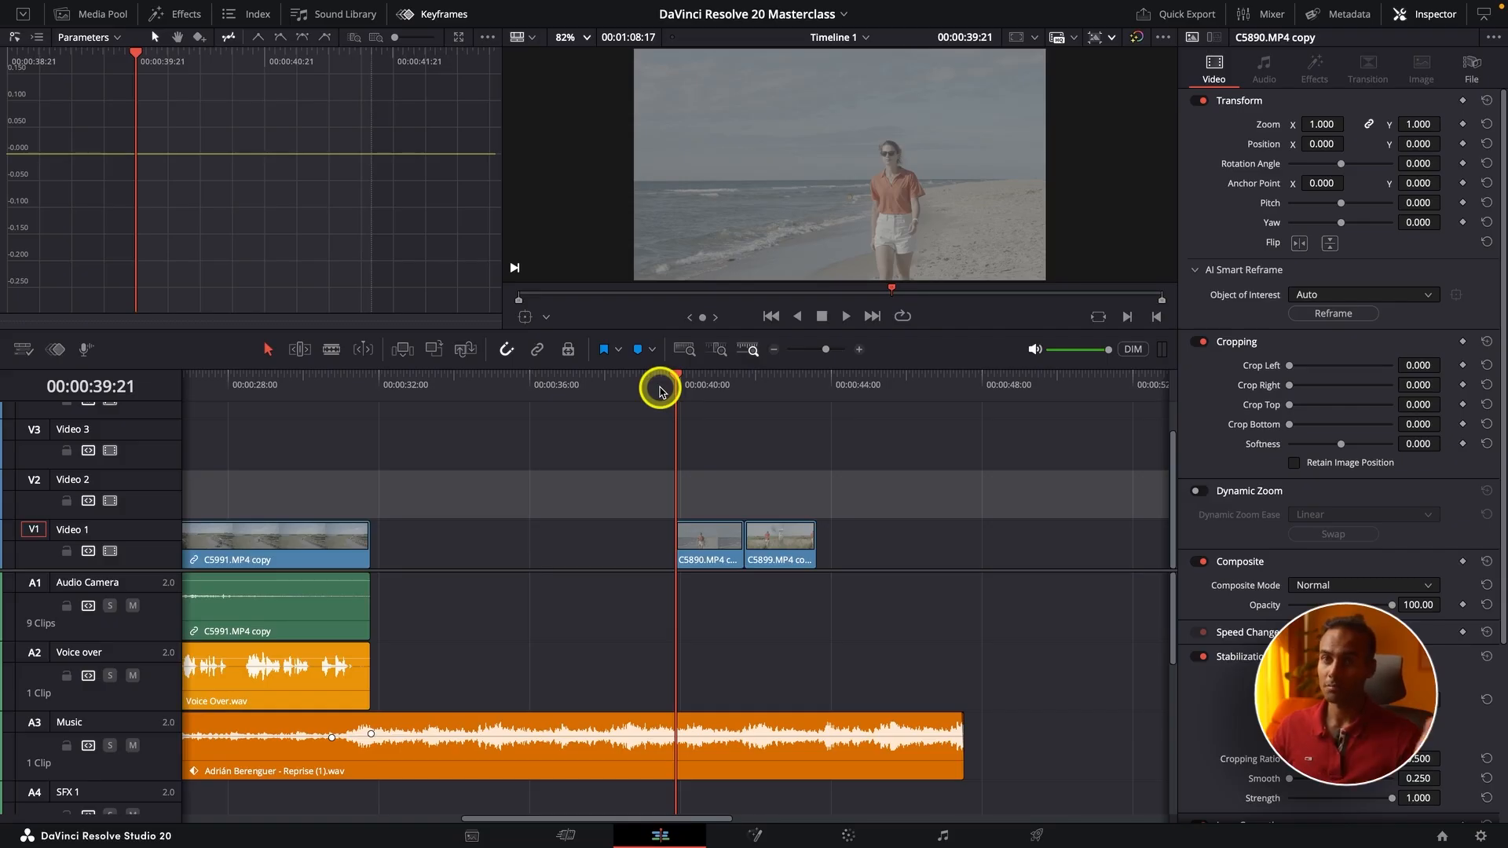
Play the duplicated C5890 and C5899 clips and inspect the cut between them.
left_click(739, 385)
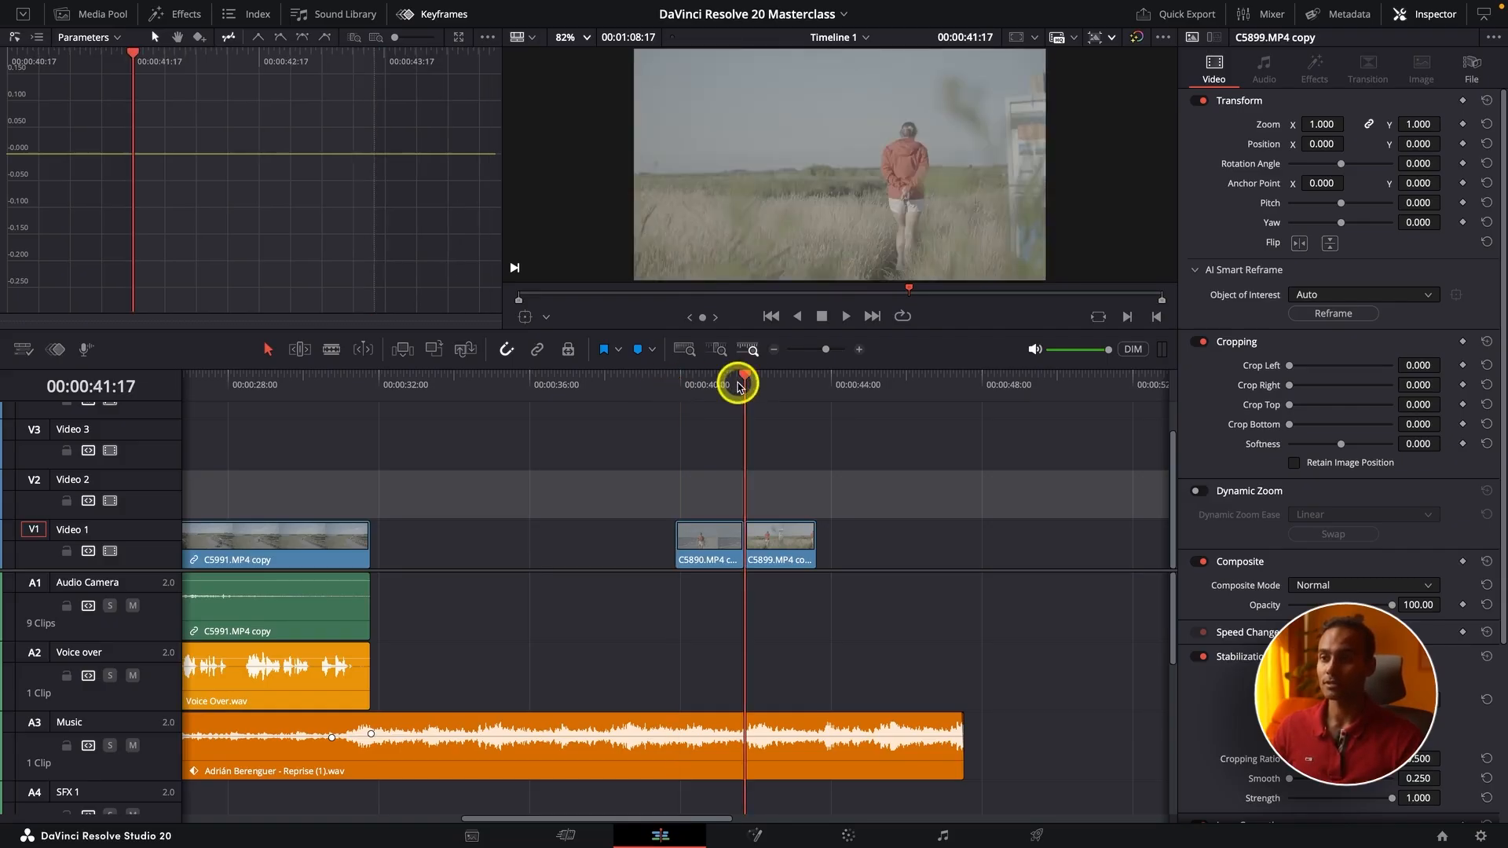
scroll(667, 395, "up", 3)
key("space")
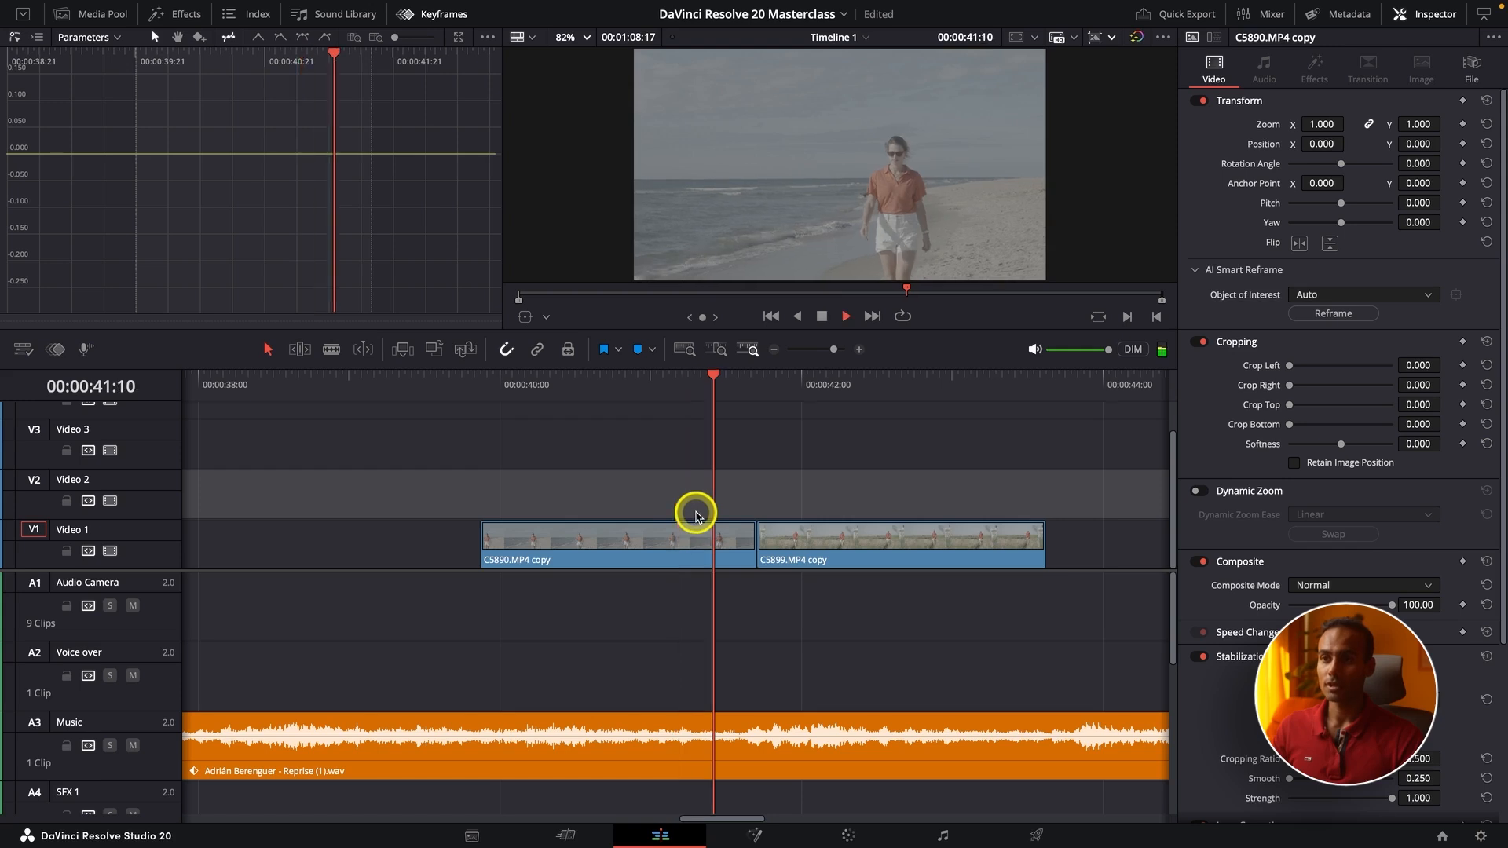
key("space")
key("super+minus")
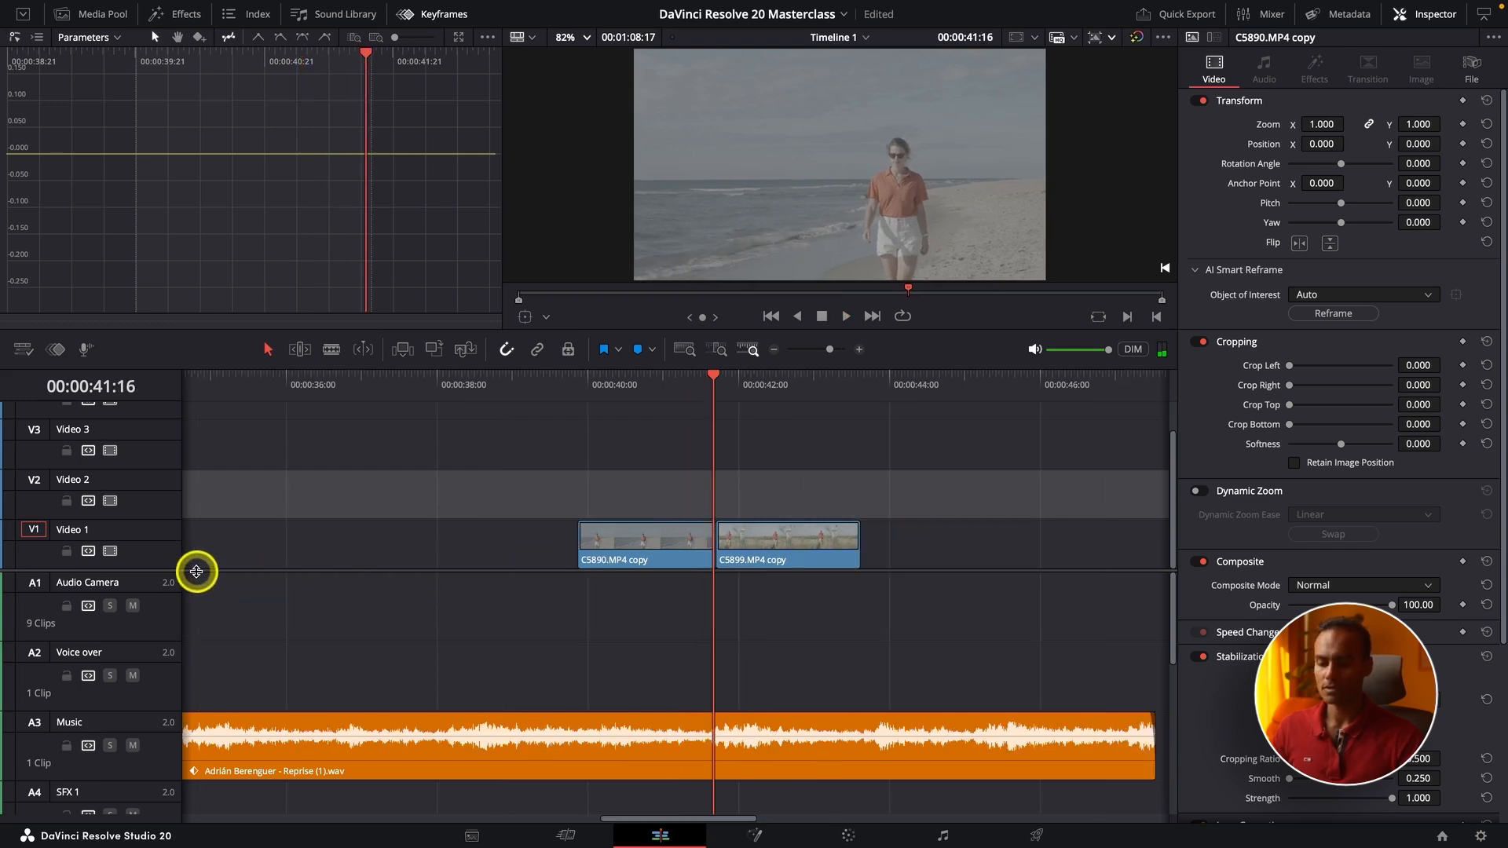
left_click(710, 381)
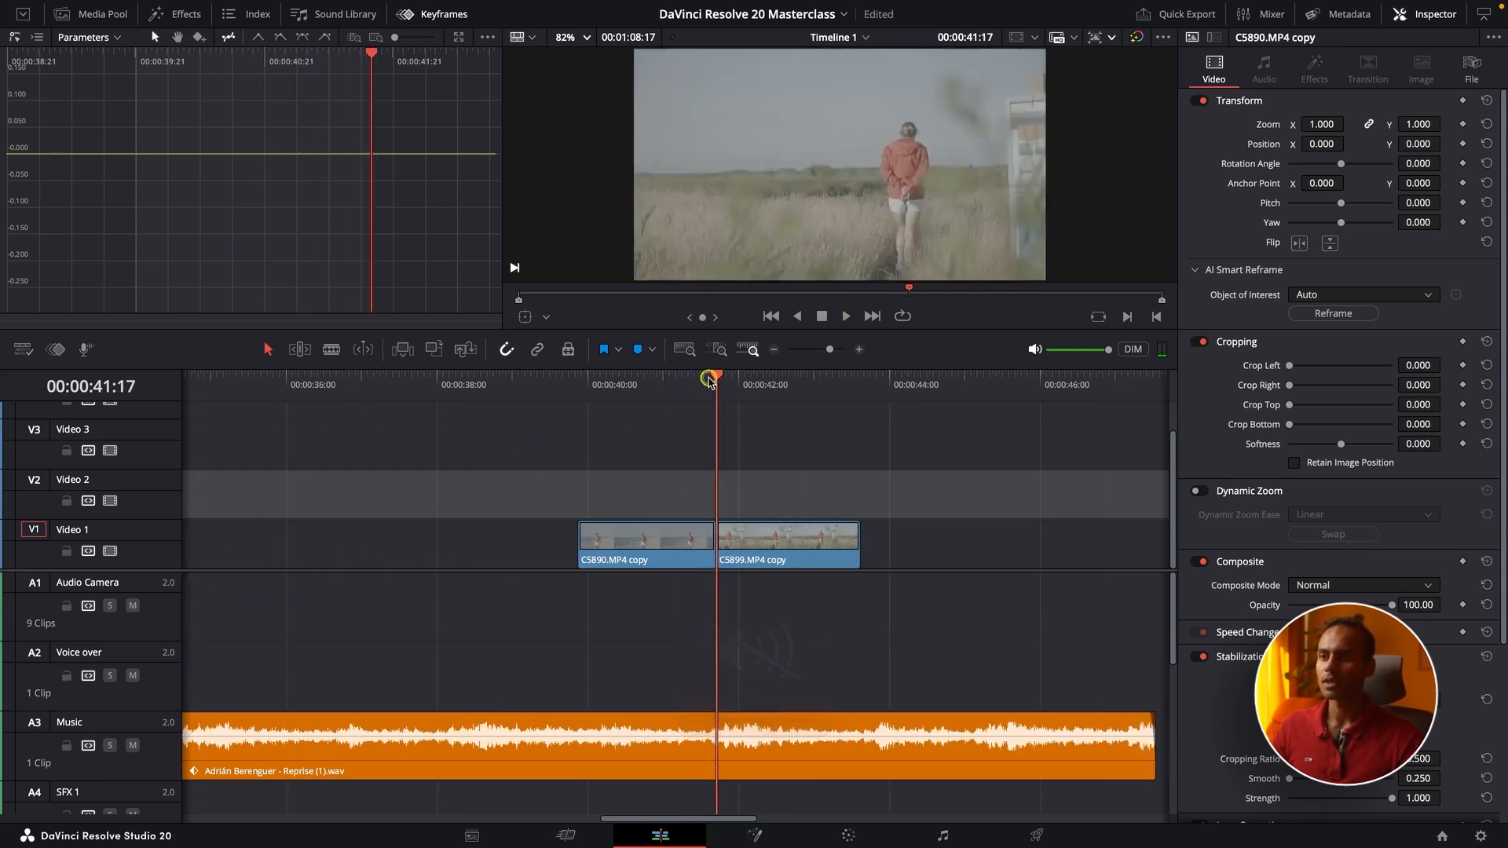
left_click(703, 381)
scroll(703, 407, "up", 2)
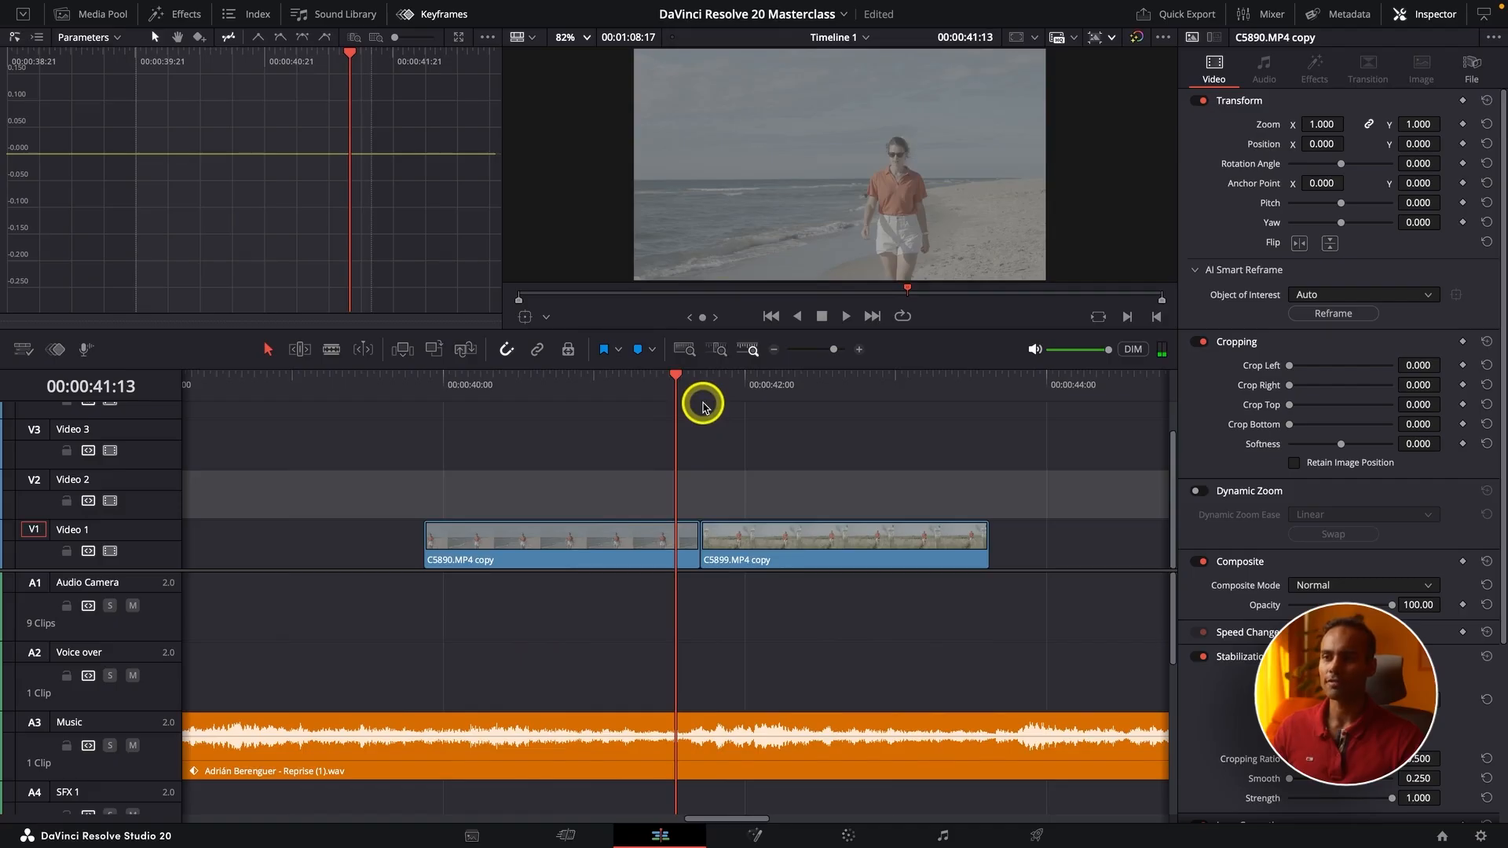
Add a Zoom keyframe of 1.000 to the duplicated C5890 clip at 00:00:41:13, four frames before the cut.
left_click(649, 539)
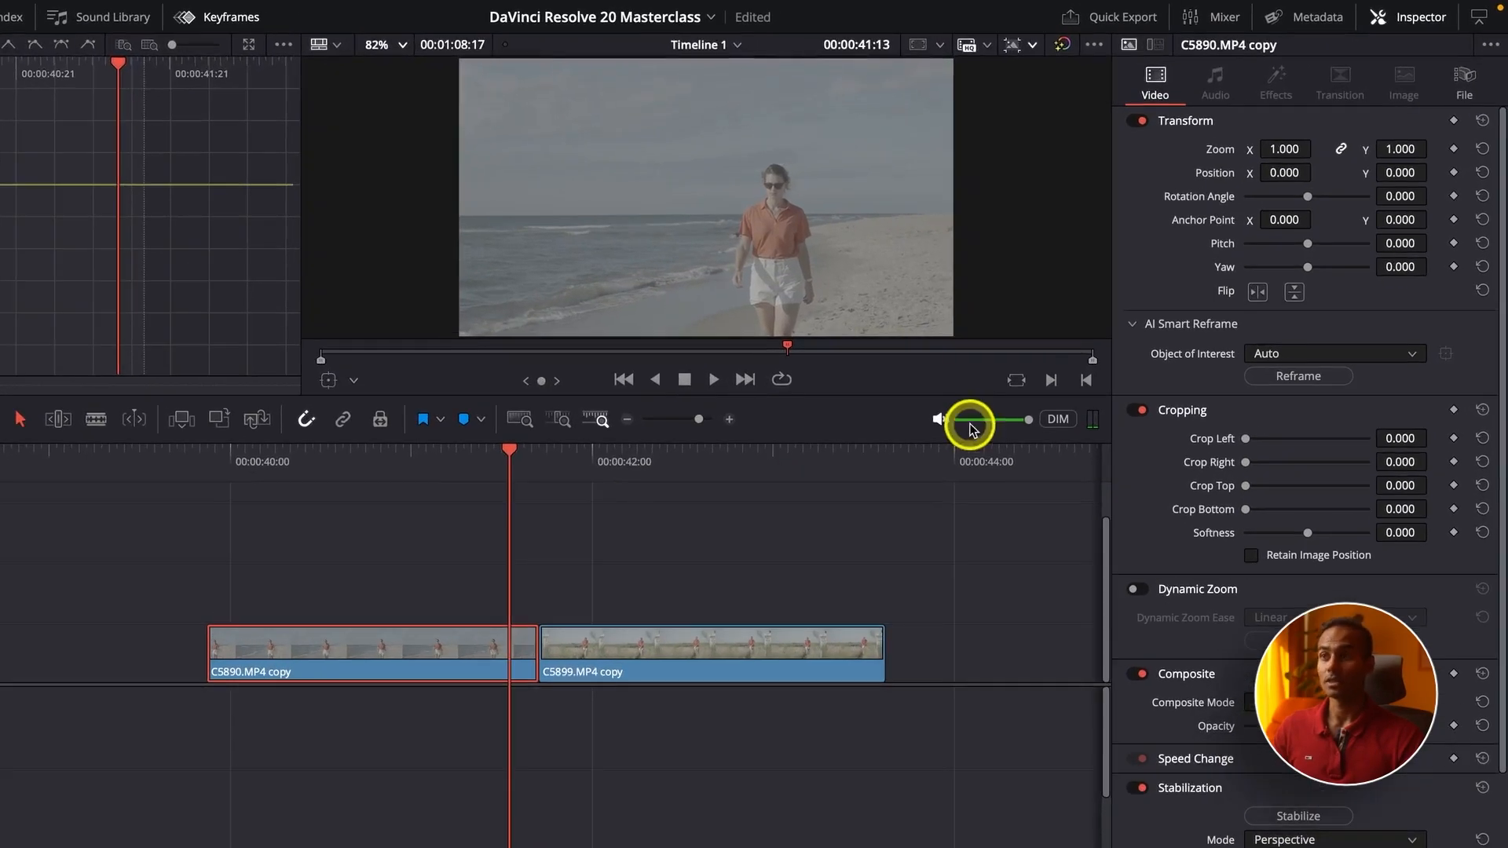
left_click(512, 454)
scroll(584, 651, "up", 2)
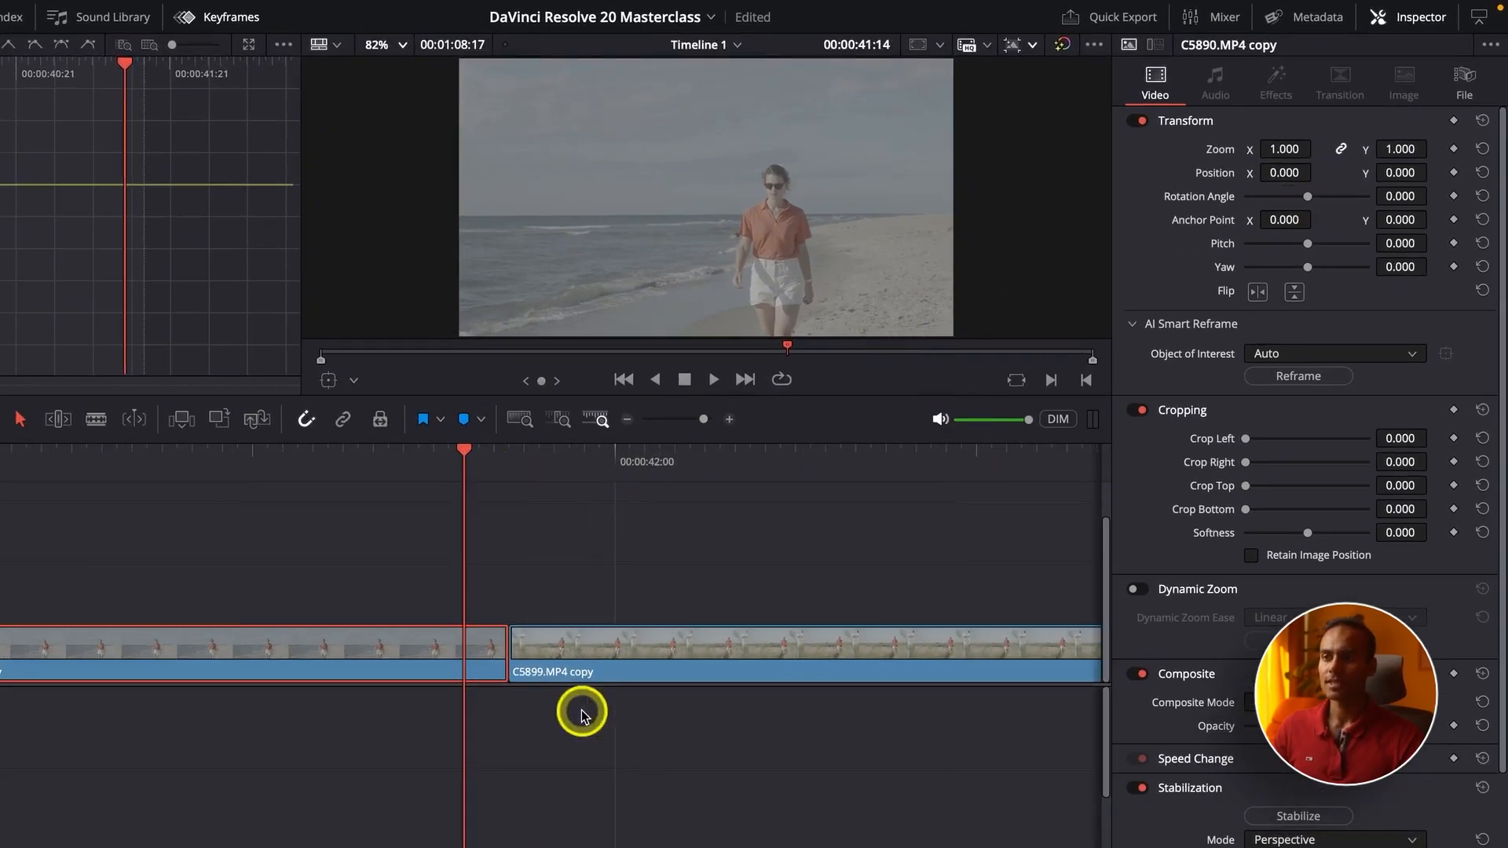
mouse_move(495, 460)
left_mouse_down()
mouse_move(619, 474)
mouse_move(511, 469)
left_mouse_up()
key("super+minus")
left_click(457, 539)
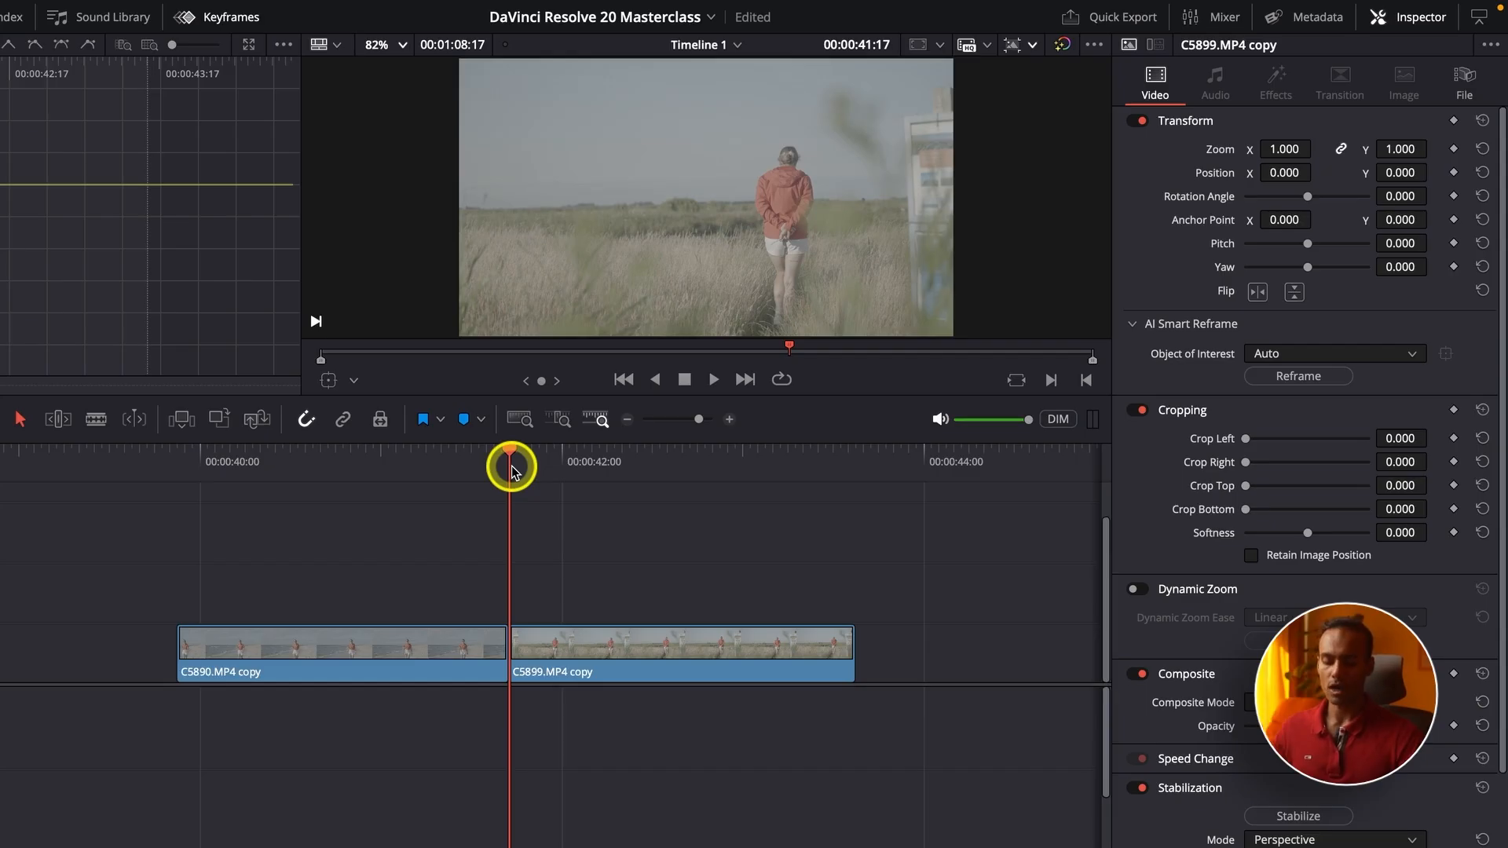
key("Left")
key("Left")
key("Left")
key("Left")
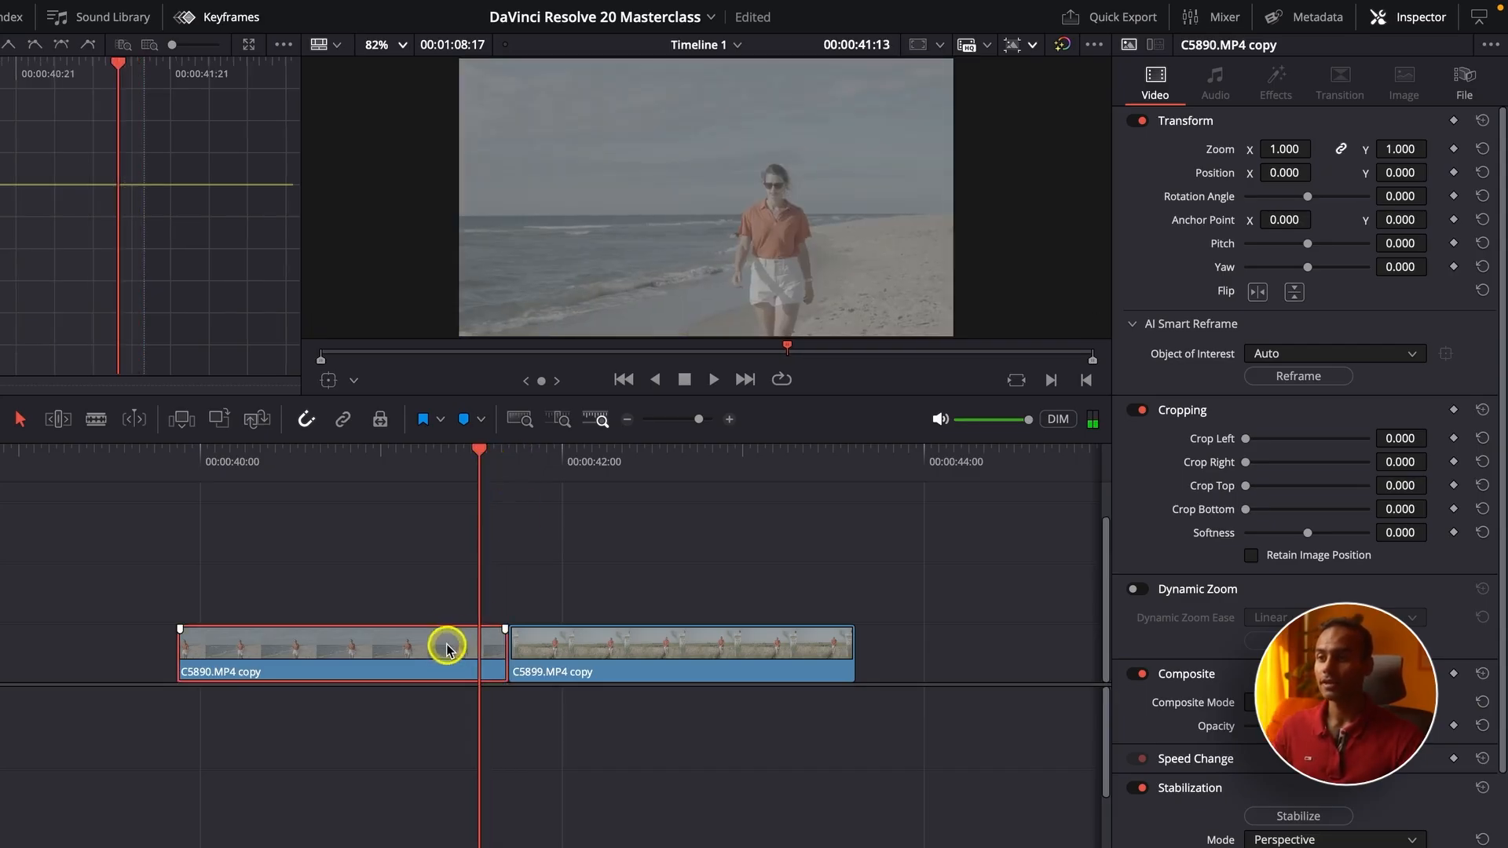
left_click(488, 660)
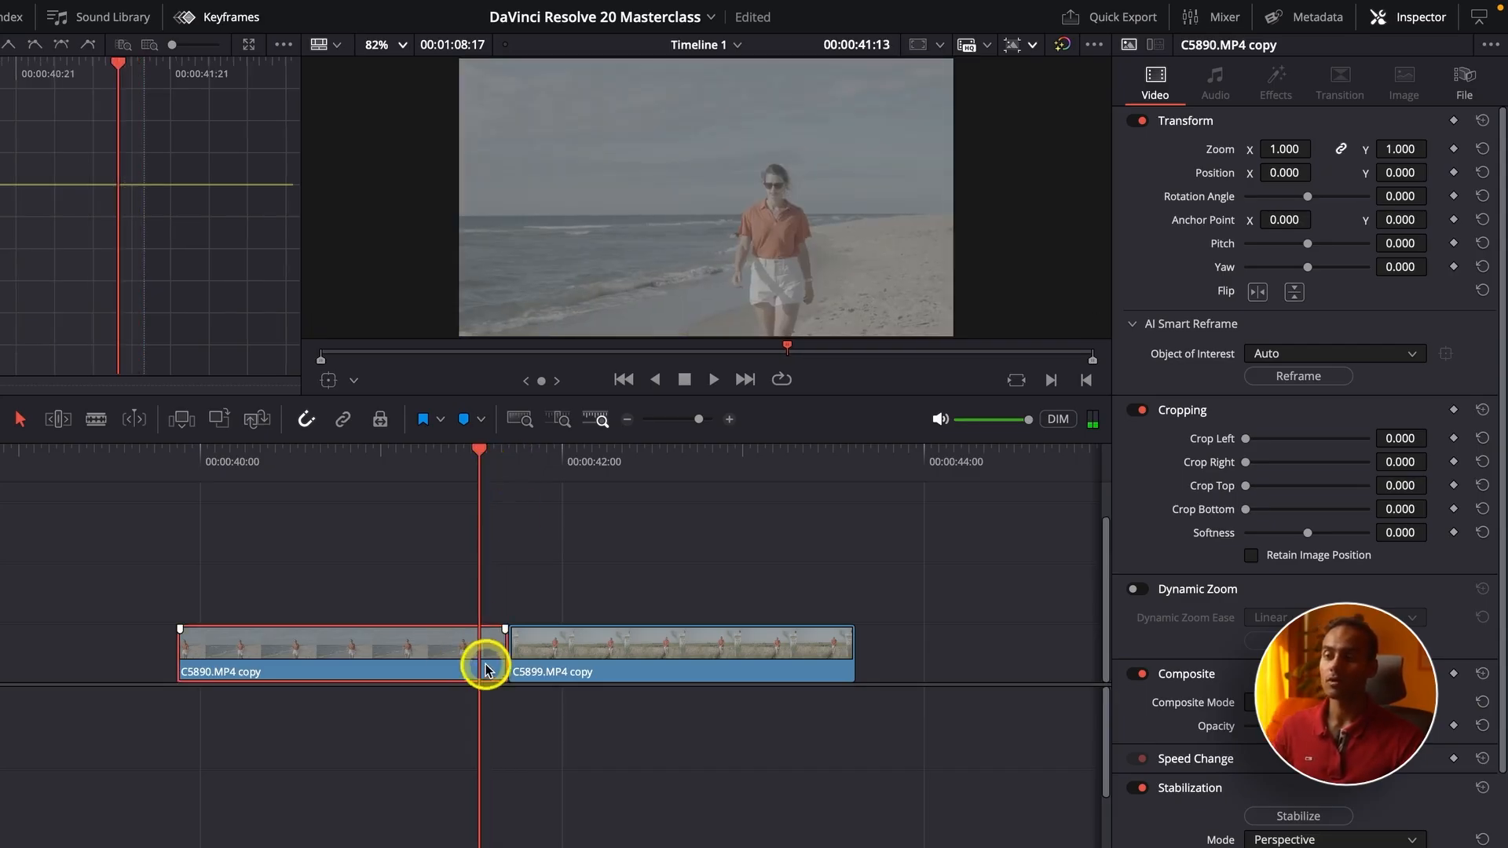
left_click(1455, 149)
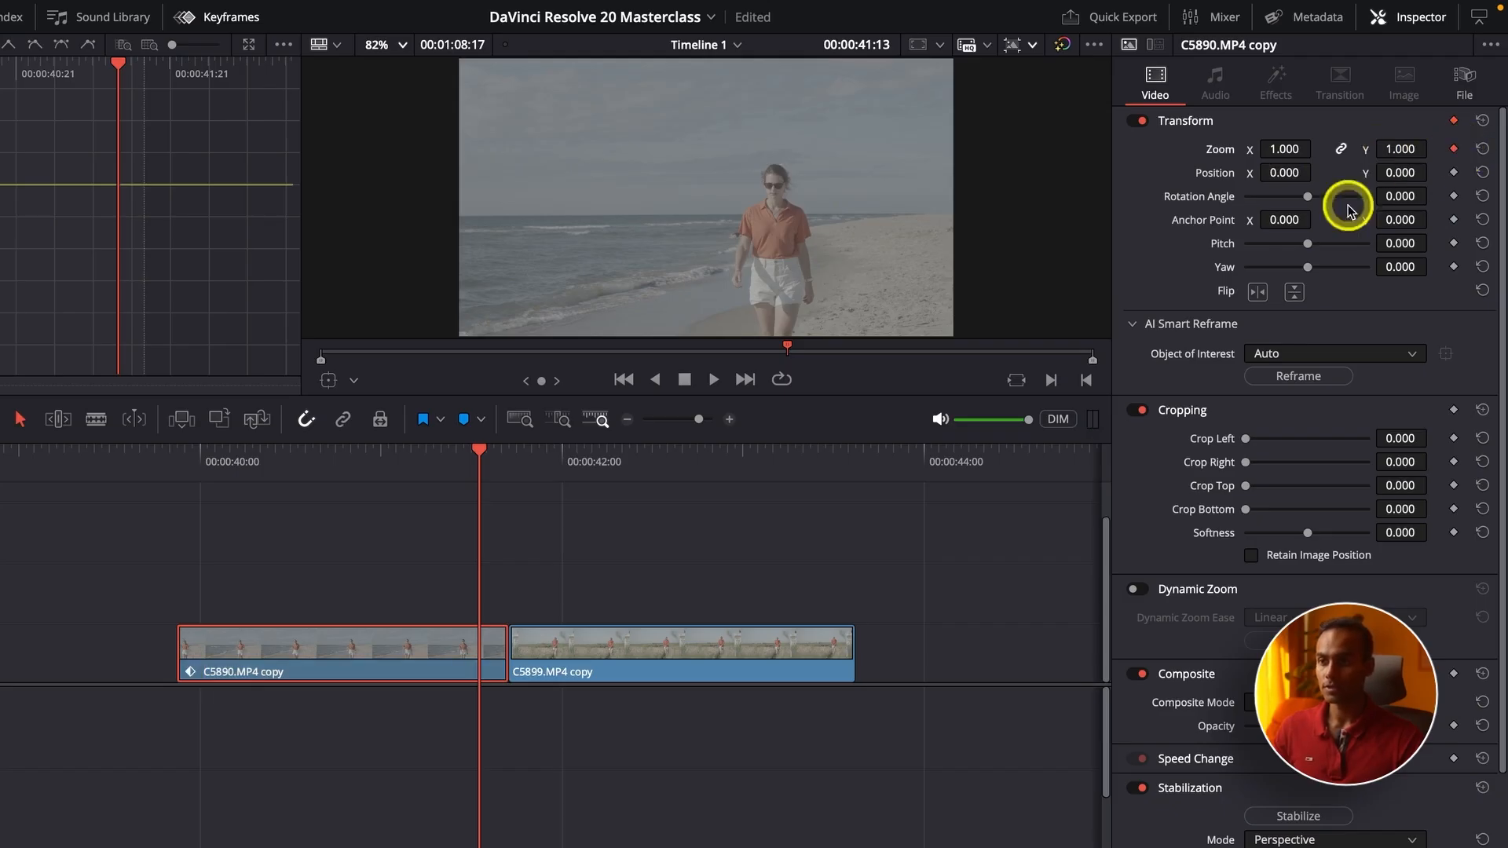
Move four frames forward to the cut at 00:00:41:17 and set the C5890 clip's Zoom X and Y to 1.240.
key("Right")
key("Right")
key("Right")
key("Right")
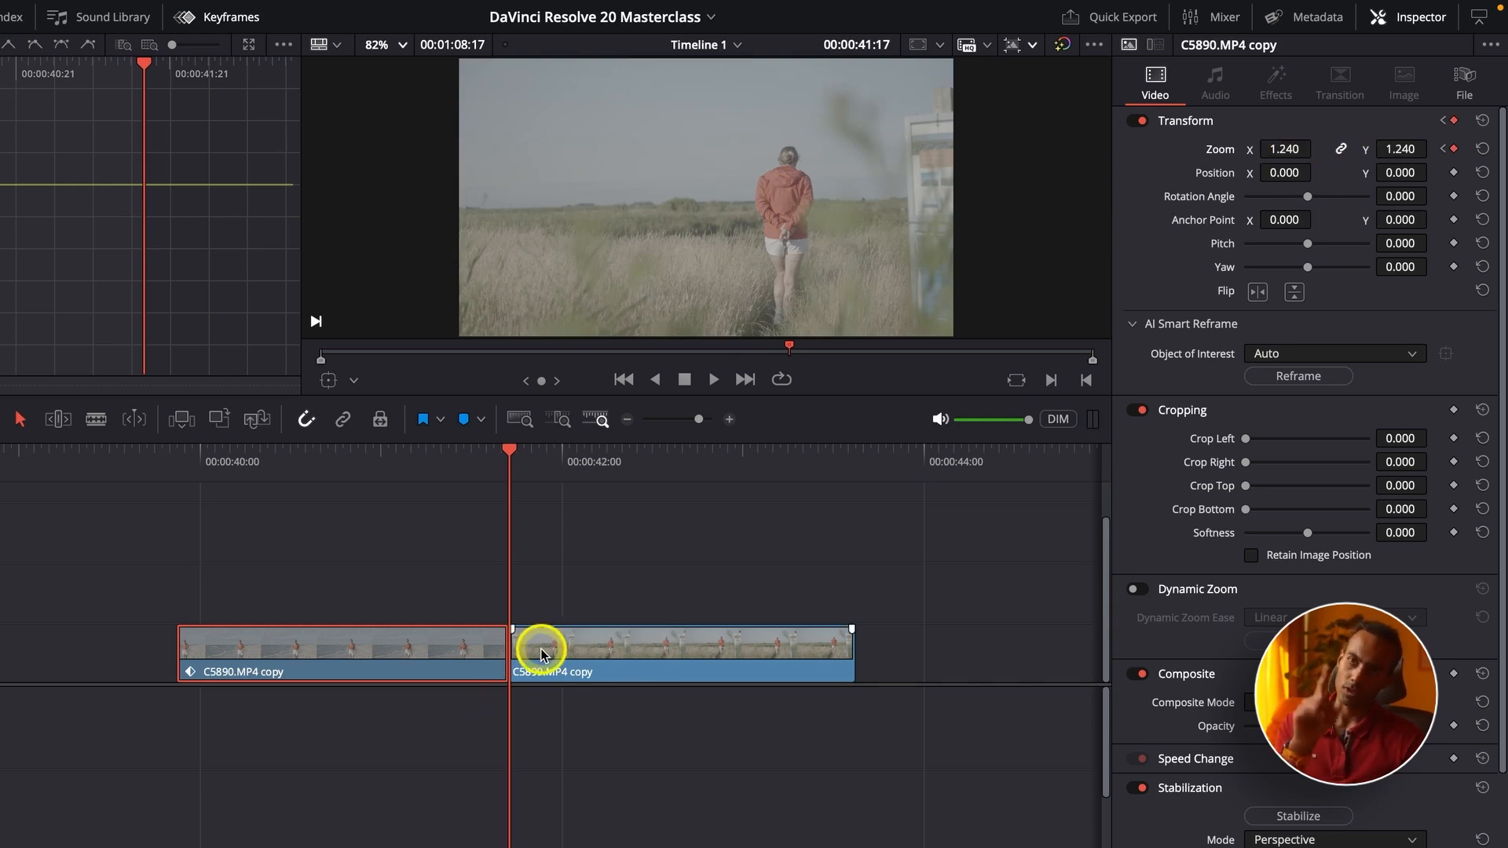
Play the C5890 clip's zoom-in across the cut from about 00:00:41:10.
left_click(455, 460)
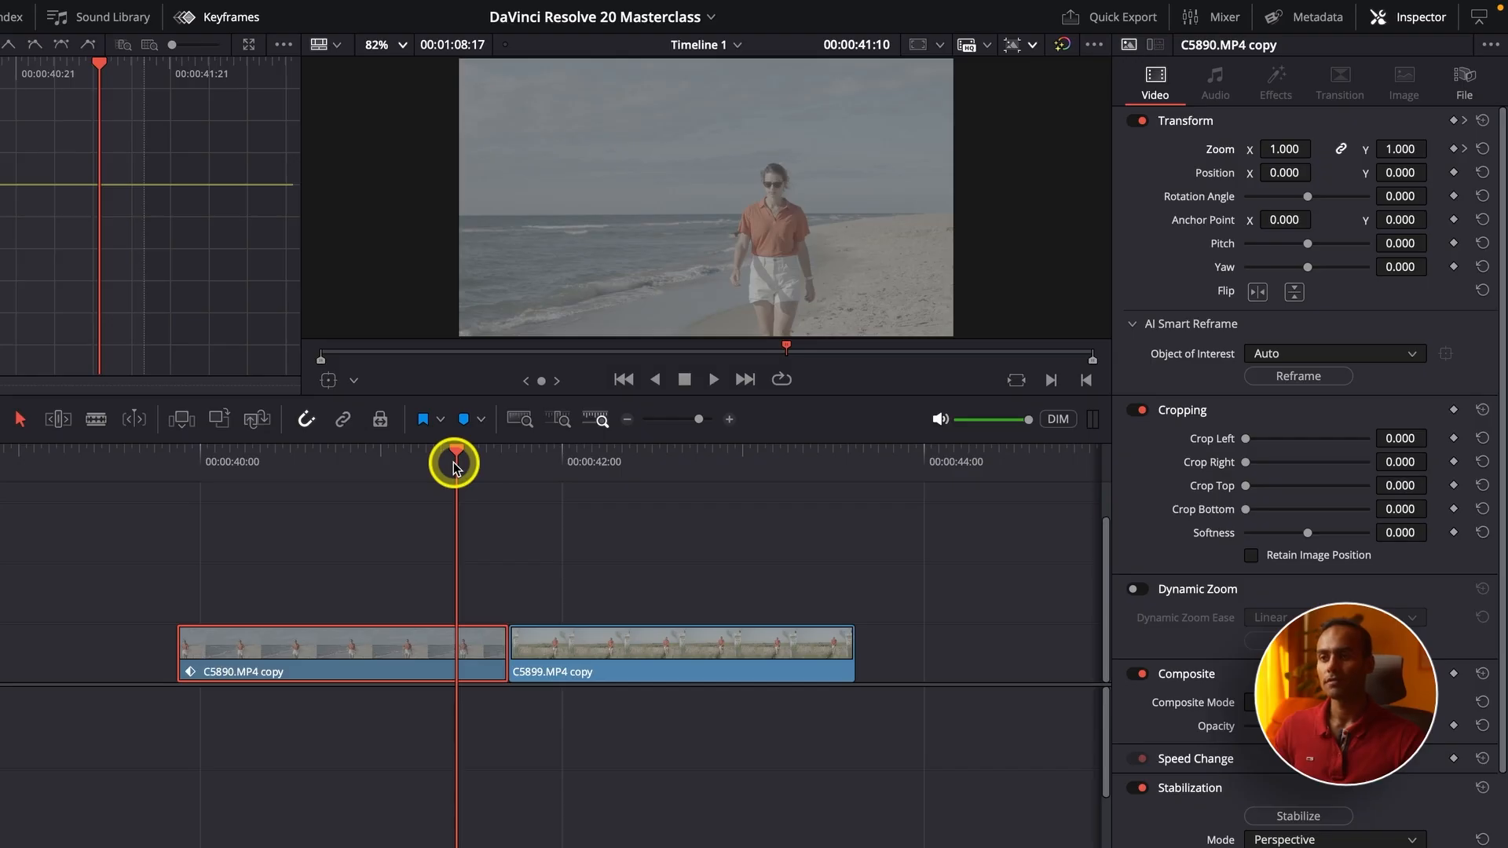
key("space")
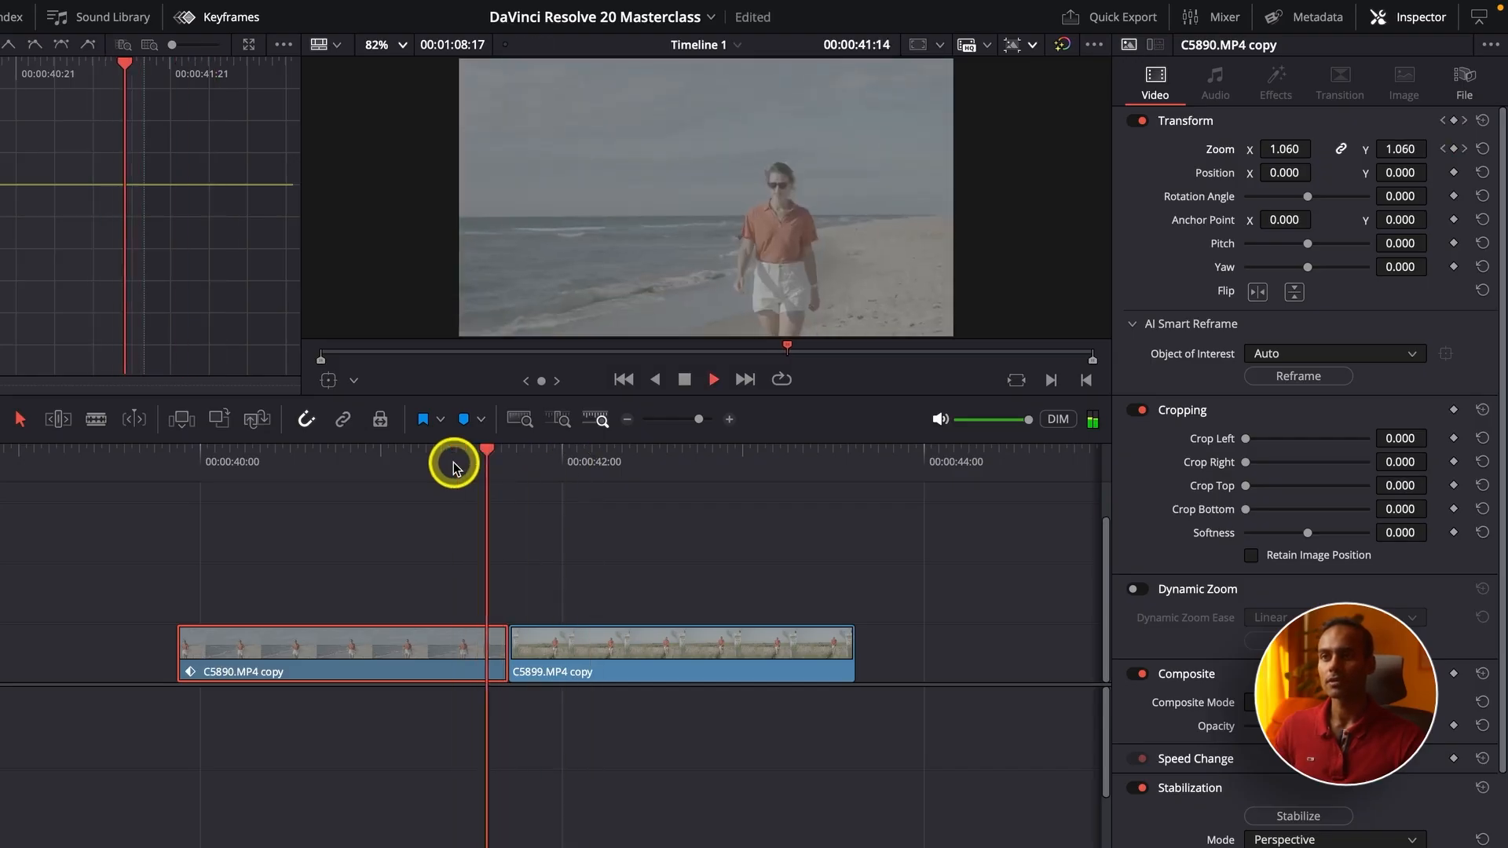
key("space")
left_click(455, 465)
key("space")
key("space")
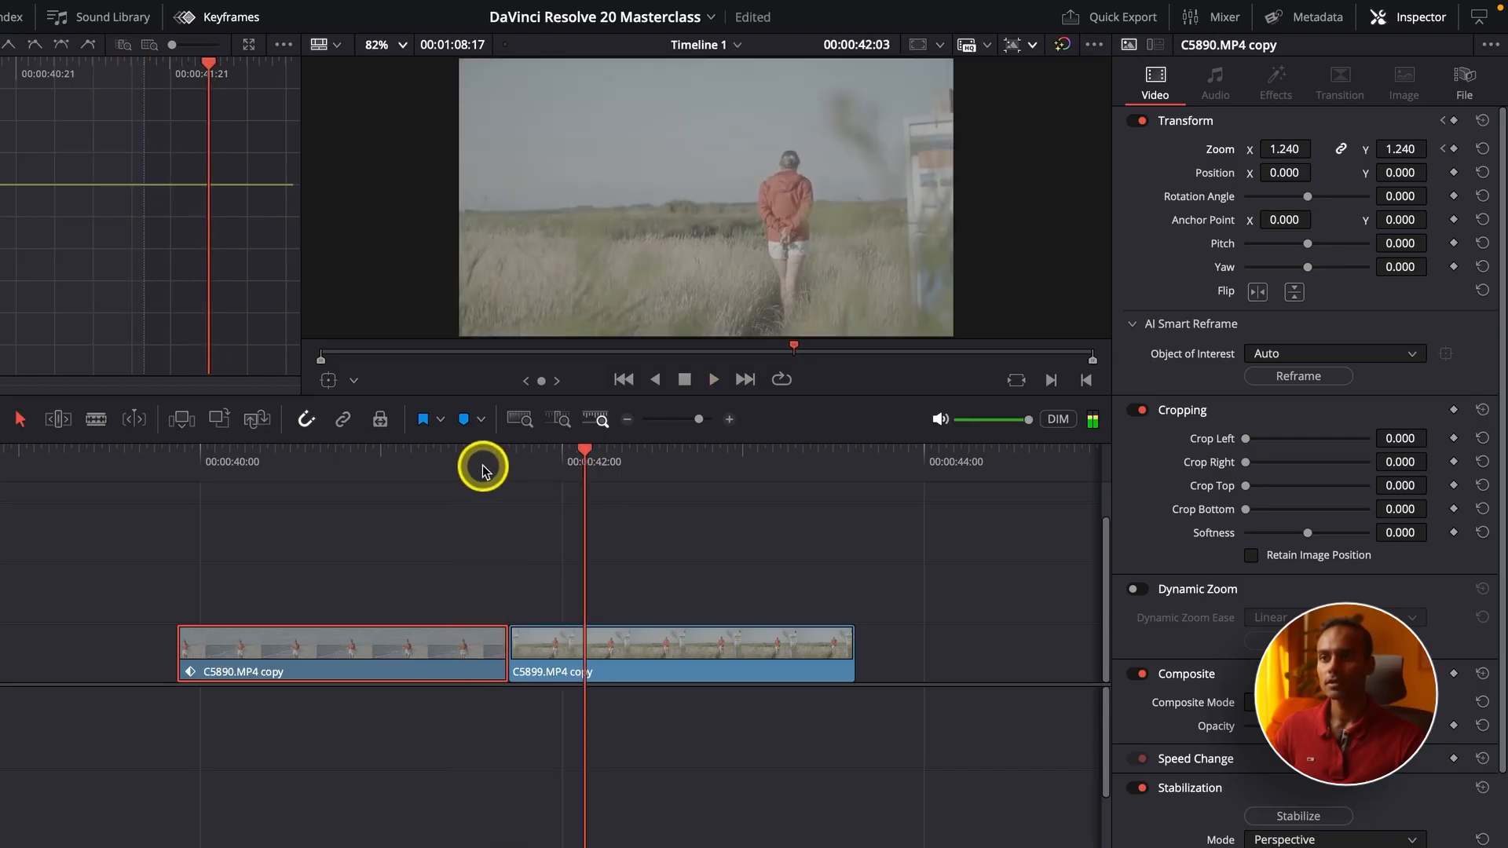
Add a Zoom keyframe of 1.000 at the start of the duplicated C5899 clip, at 00:00:41:17.
mouse_move(482, 470)
left_mouse_down()
mouse_move(468, 464)
mouse_move(507, 469)
left_mouse_up()
left_click(589, 673)
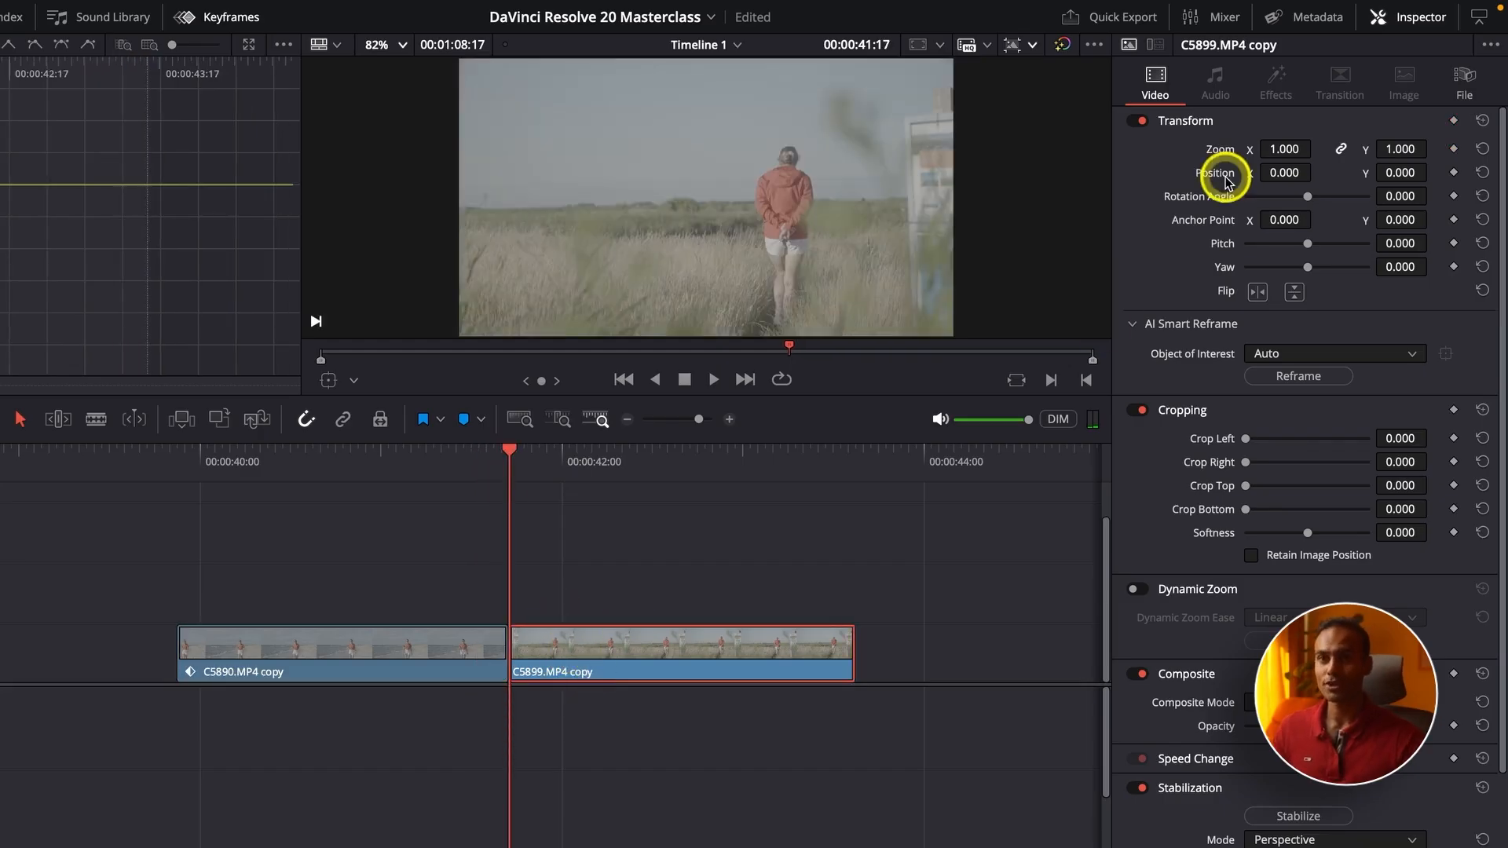
left_click(1454, 150)
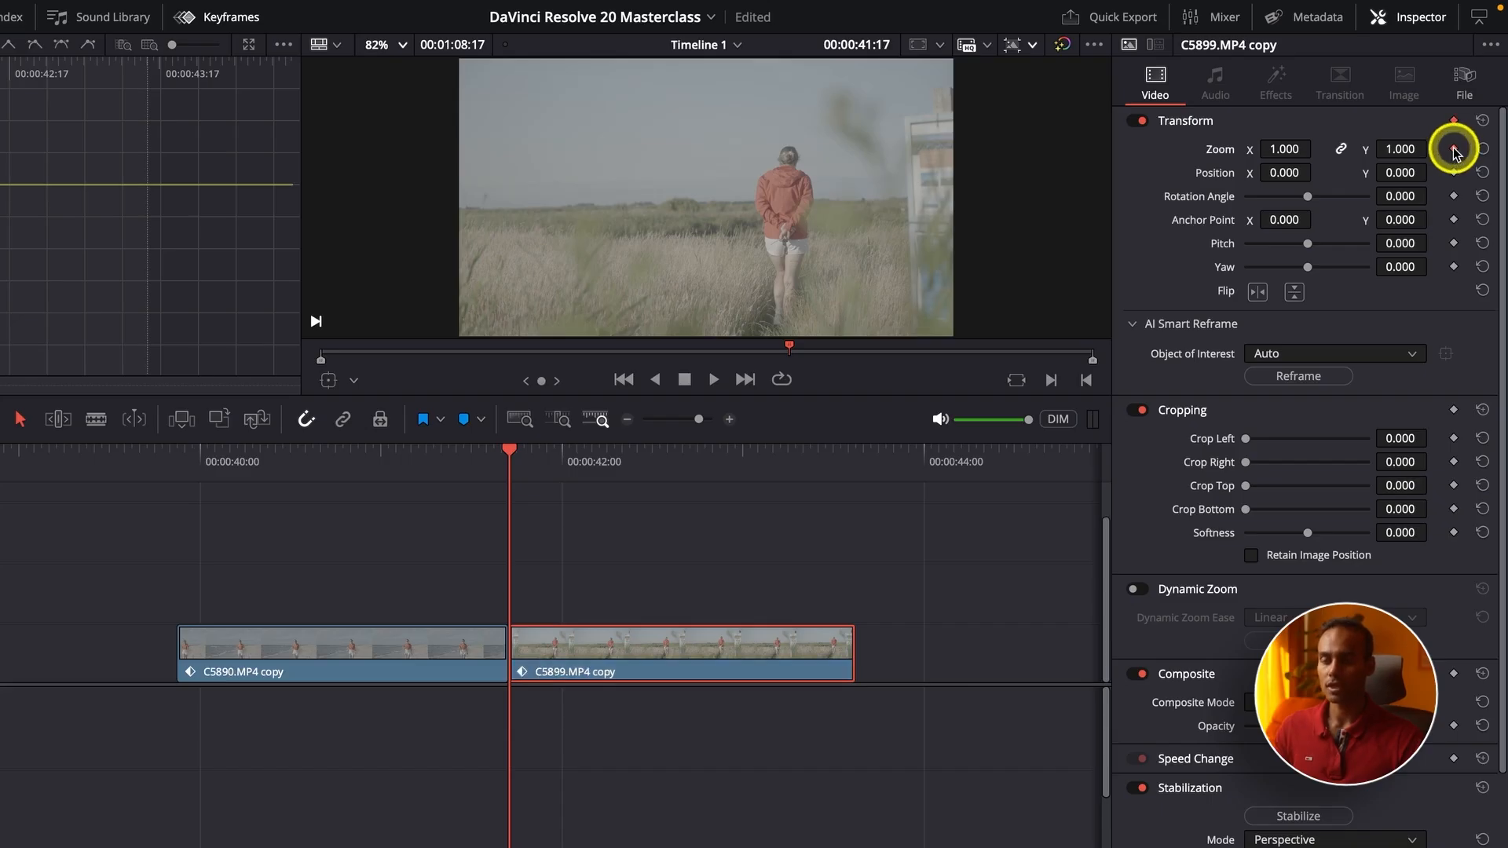
Set the C5899 clip's Zoom X and Y to 1.330 at 00:00:41:21, four frames after the cut.
key("Right")
key("Right")
key("Right")
key("Right")
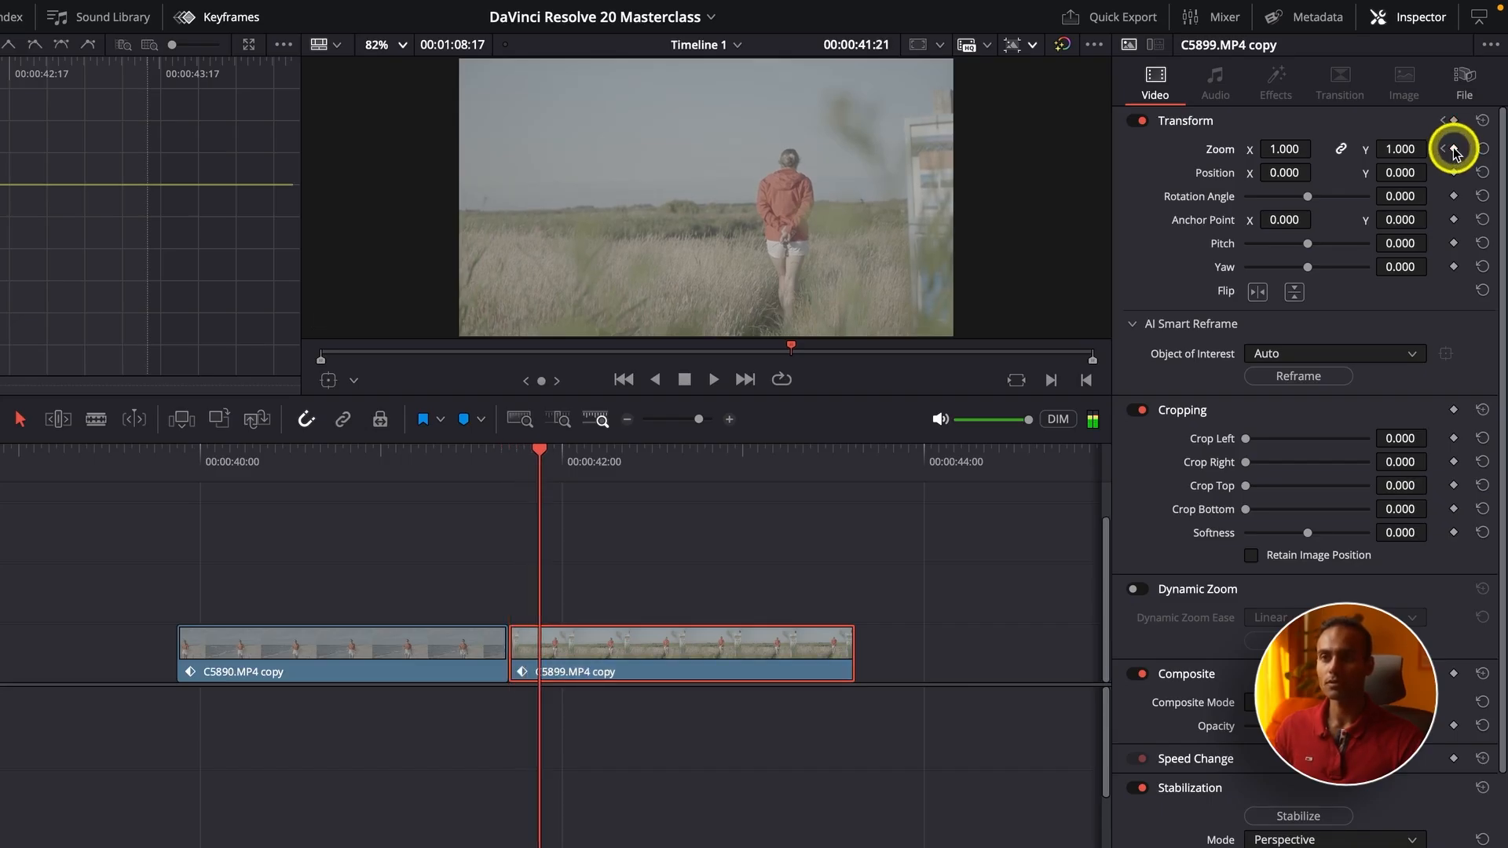
left_click_drag(1289, 156, 1319, 148)
Play the zoom transition between both clips repeatedly from about 00:00:41:05.
left_click(414, 471)
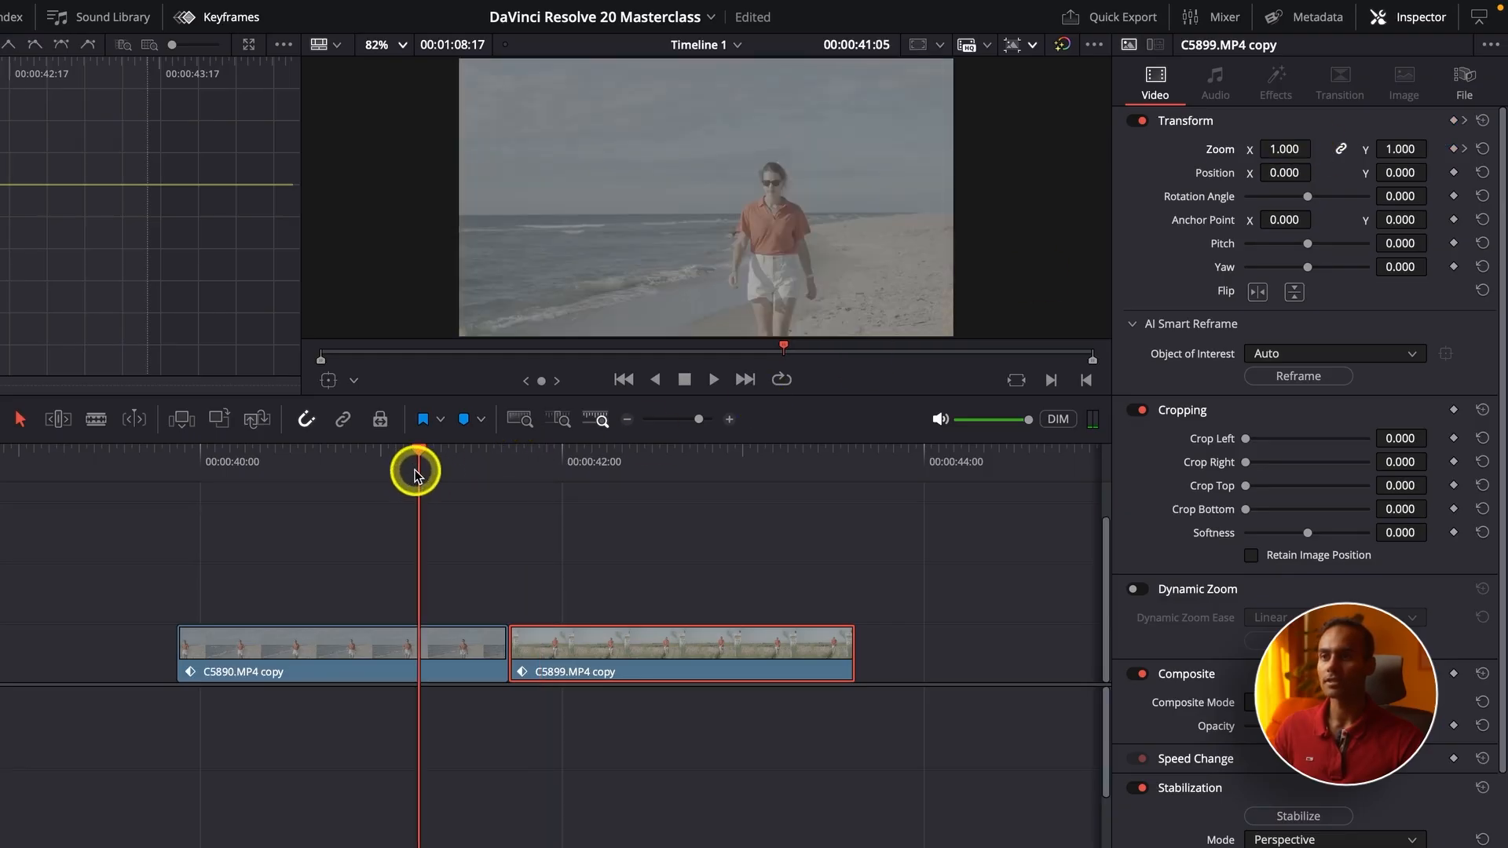
key("space")
left_click(416, 471)
key("space")
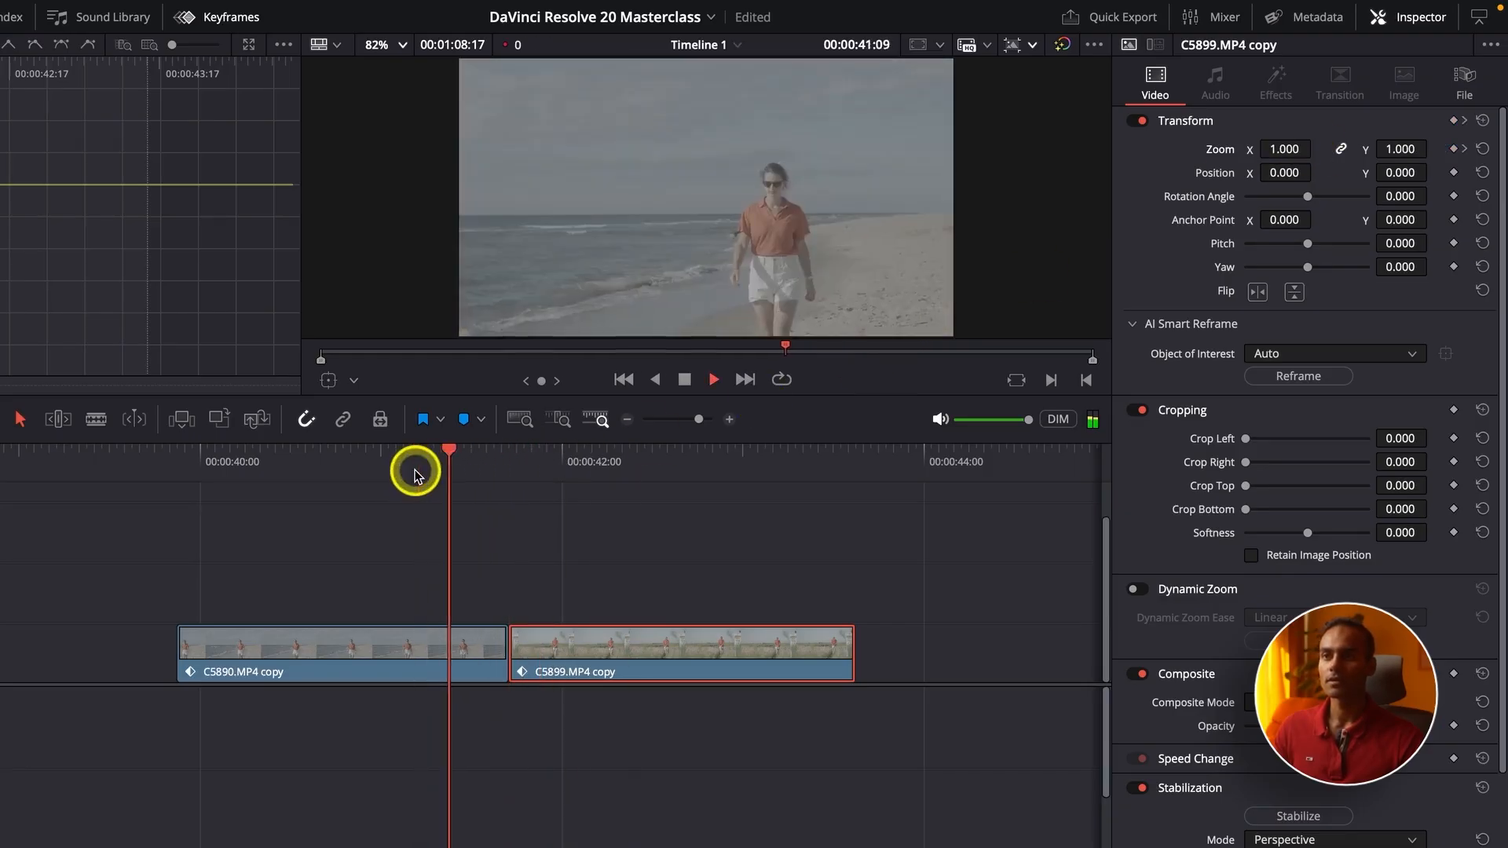
left_click(415, 472)
key("space")
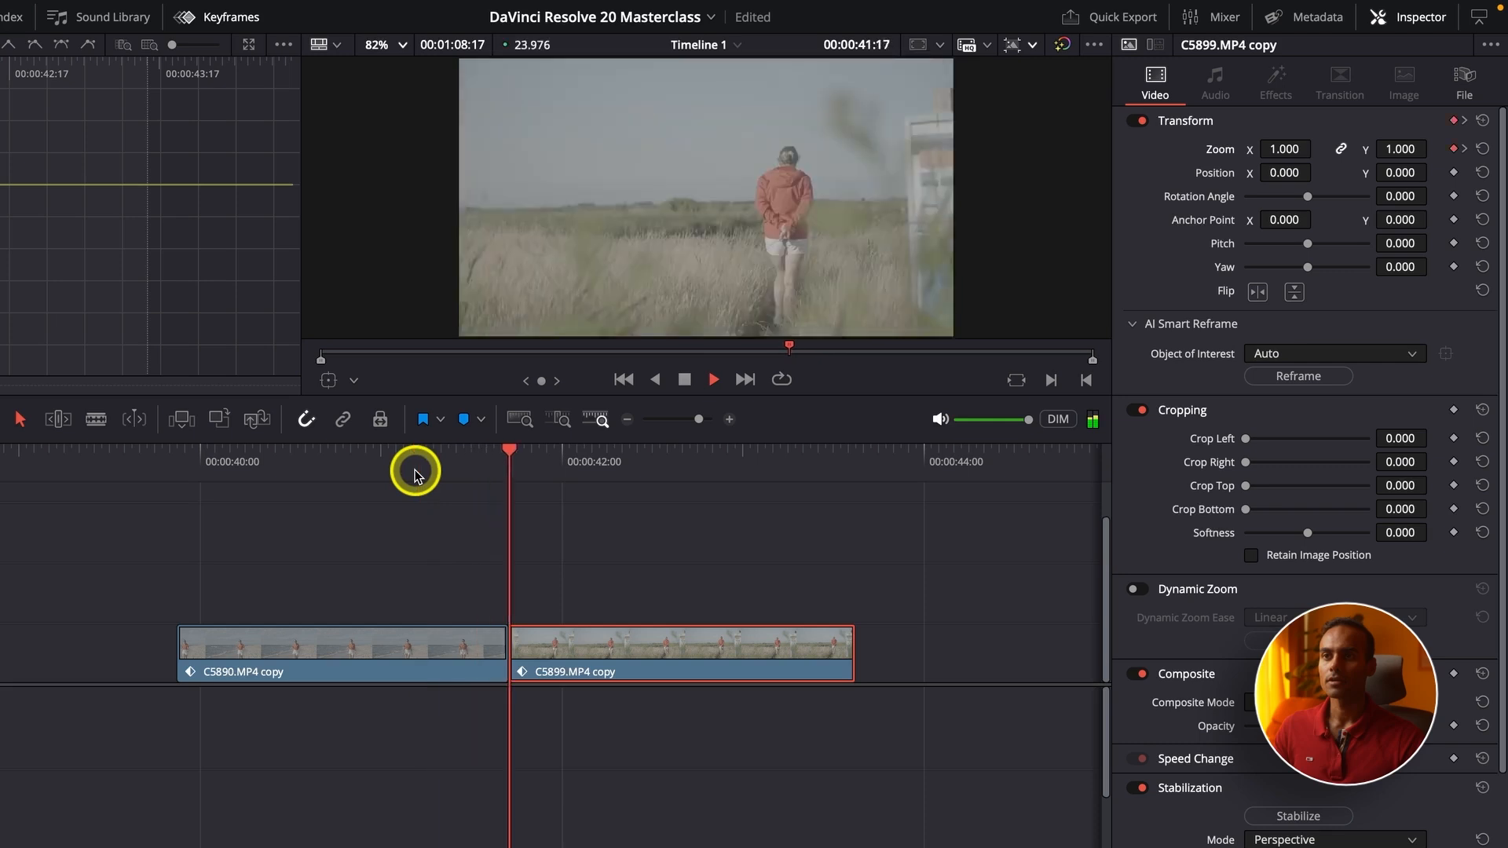
left_click(415, 472)
key("space")
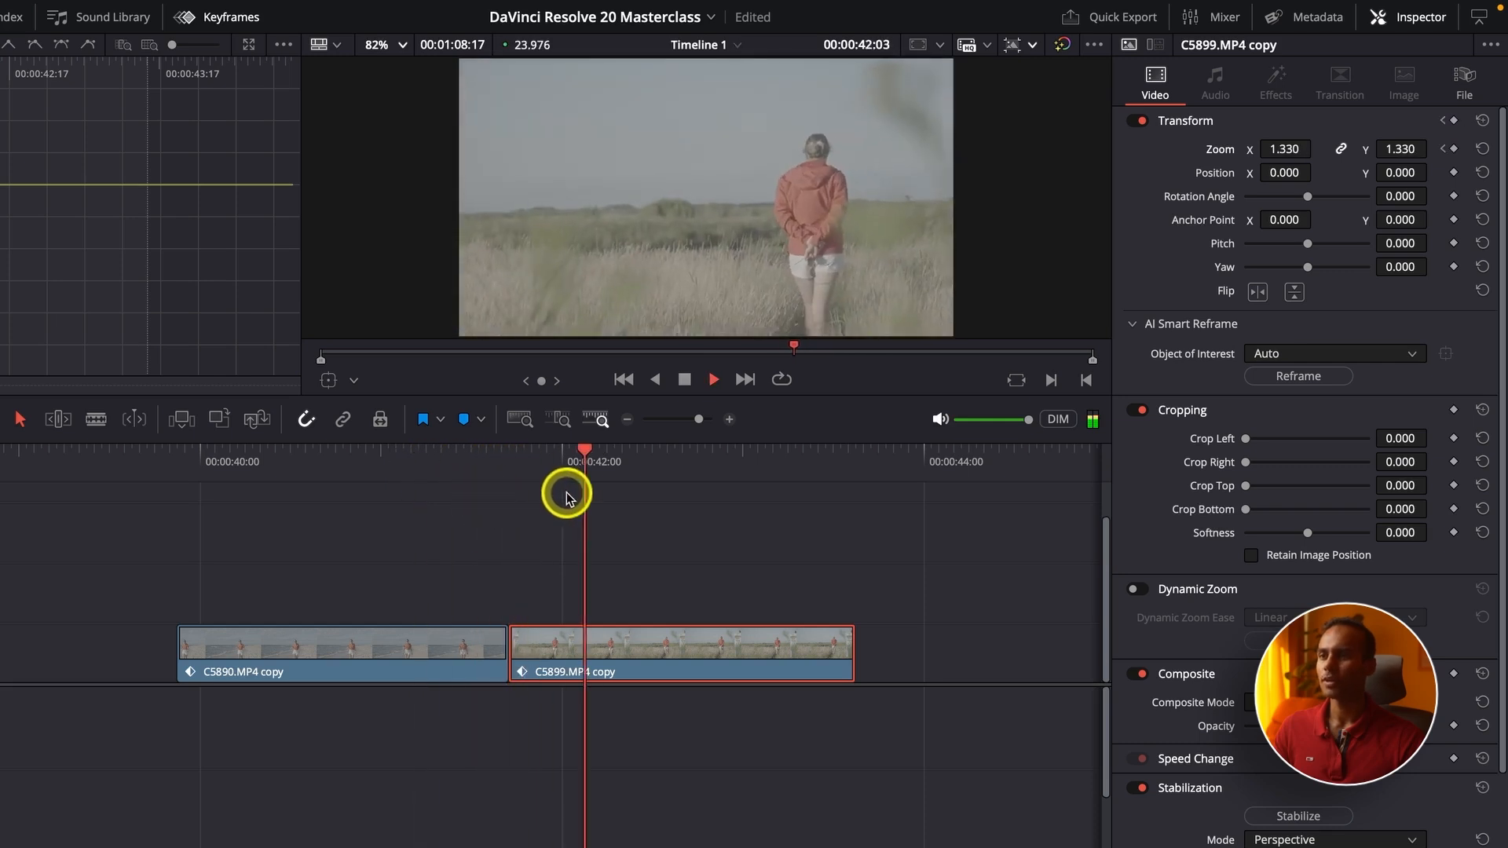
Show the C5890 clip's Zoom X and Zoom Y curves in the Keyframe Editor instead of Position X.
left_click_drag(540, 478, 513, 476)
left_click(410, 646)
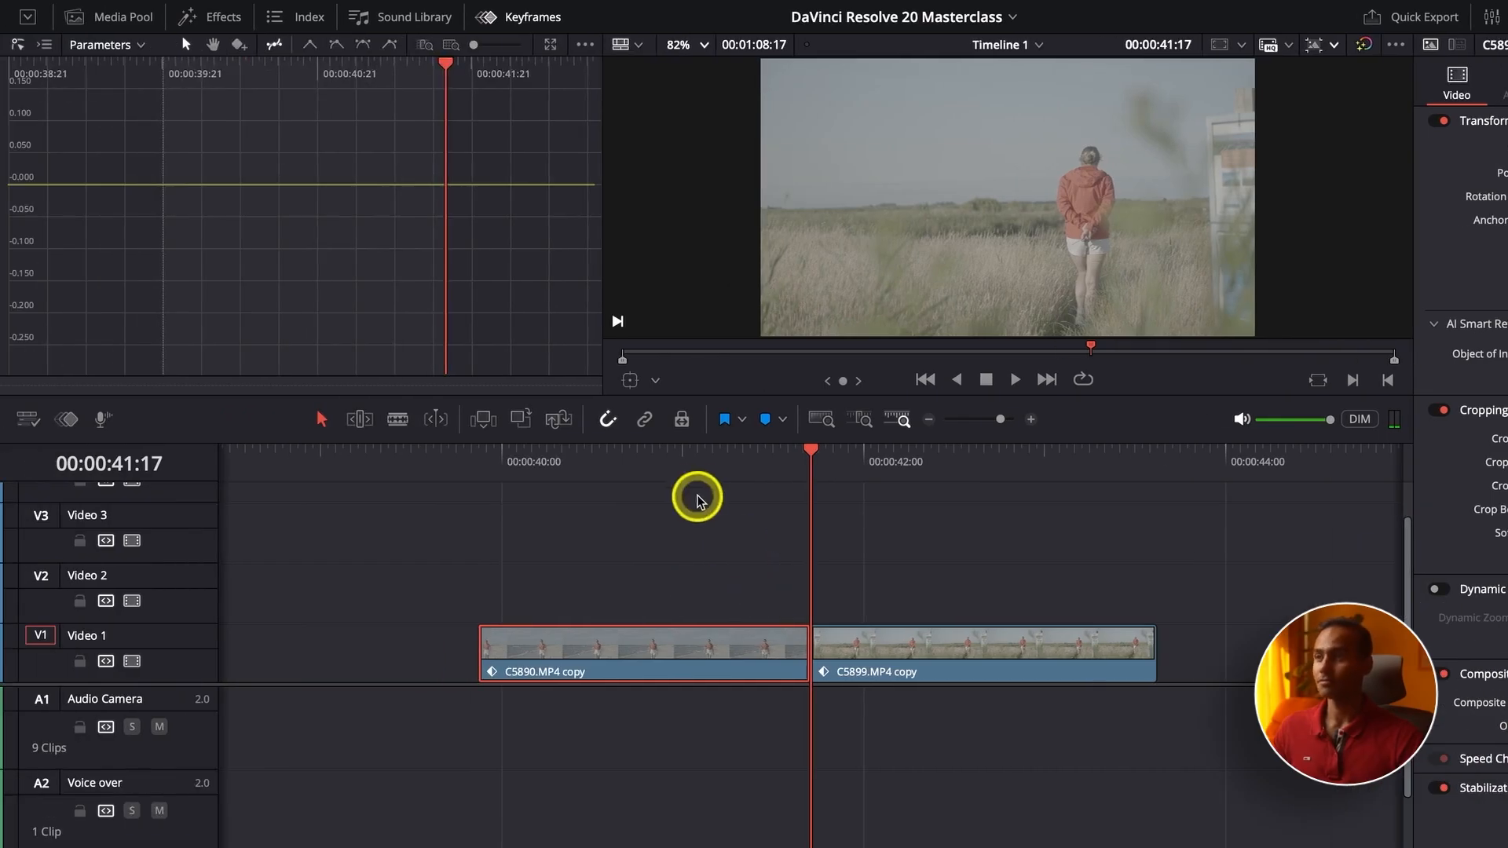
left_click(525, 24)
left_click(523, 22)
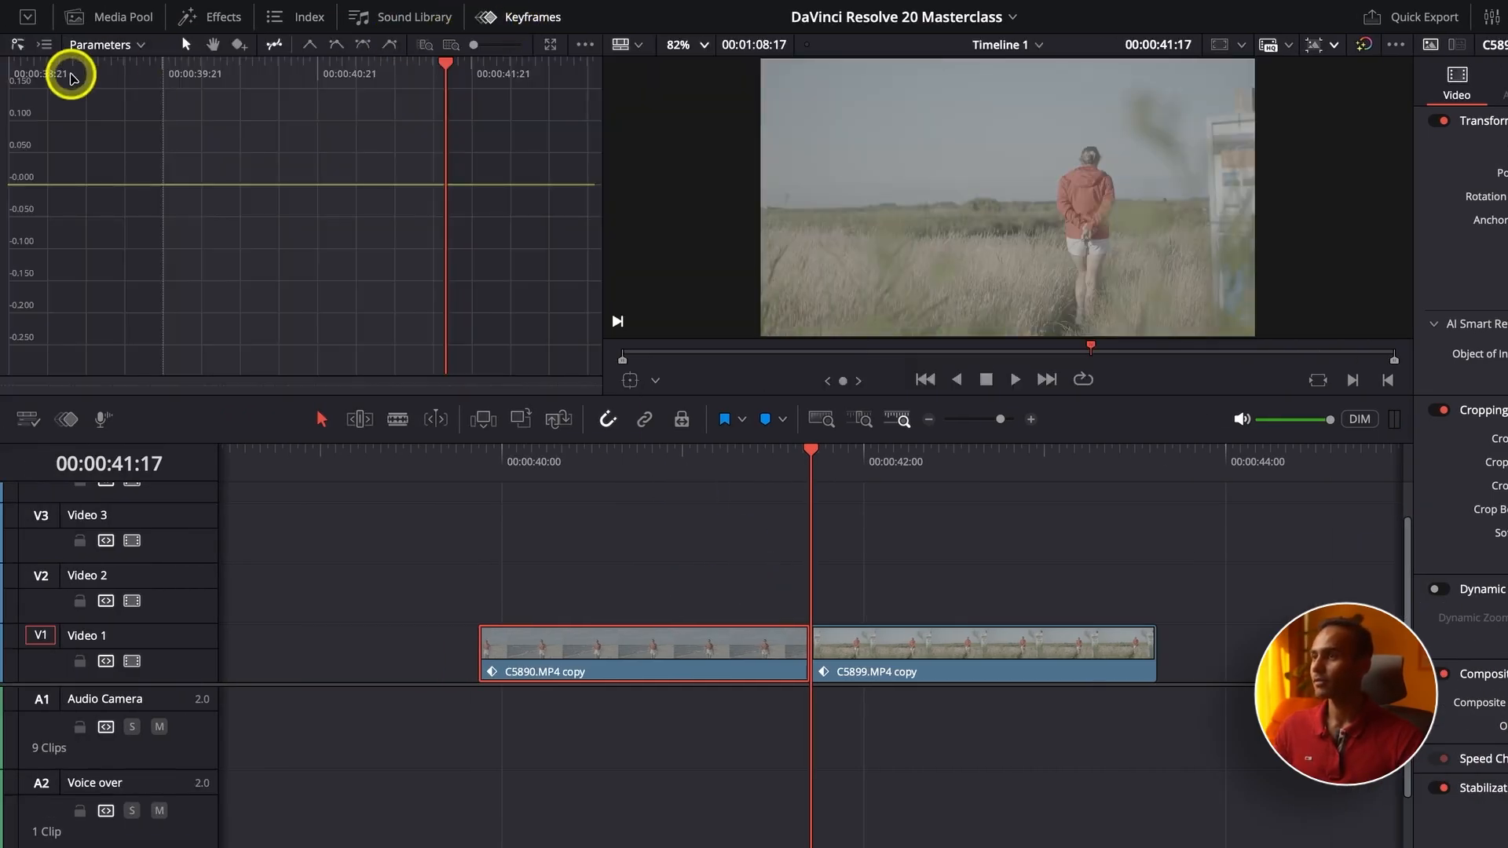
left_click(141, 48)
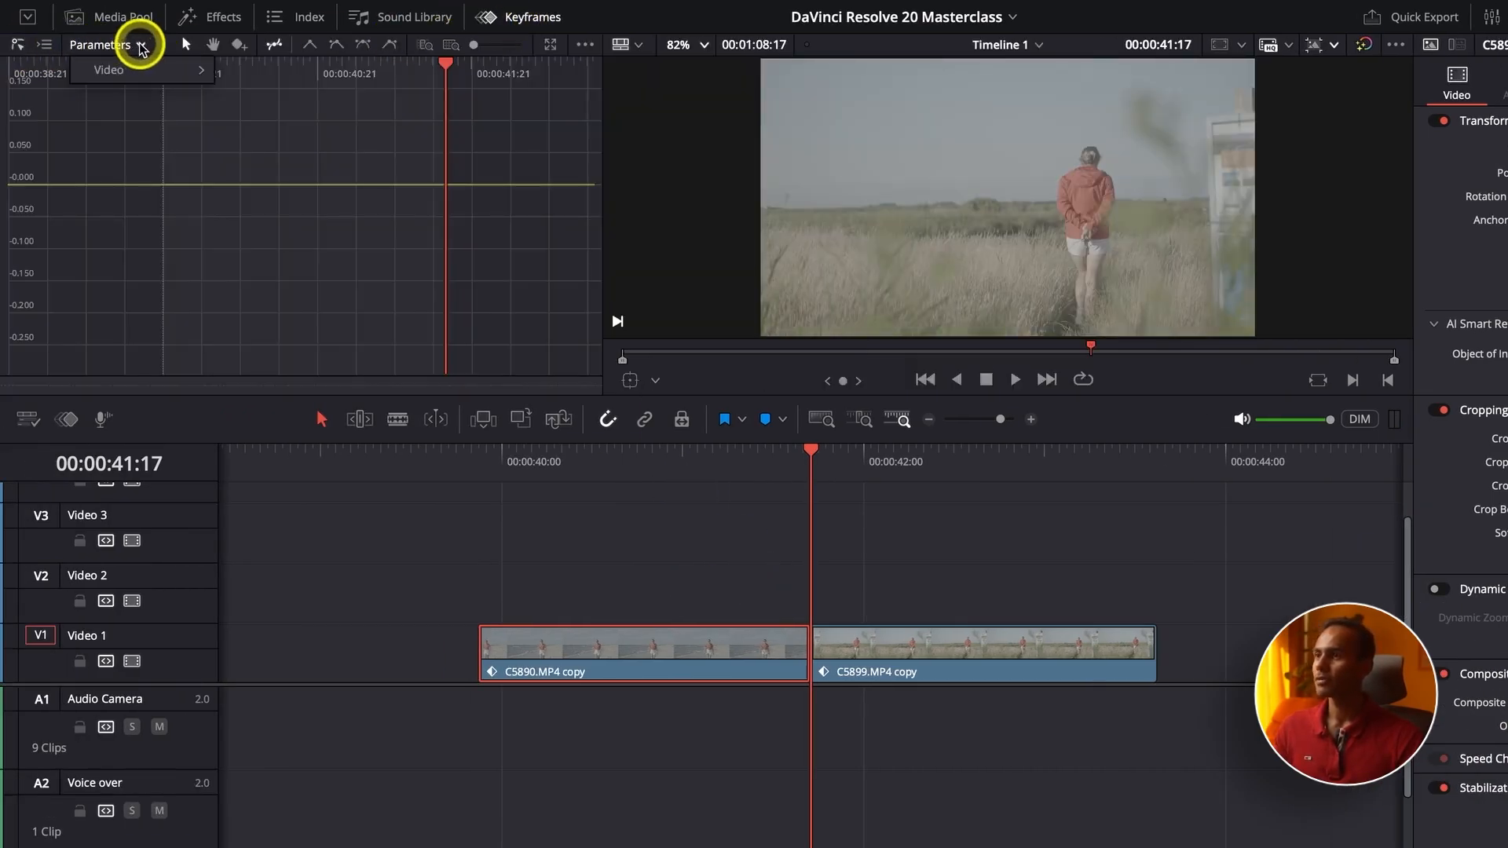
mouse_move(155, 62)
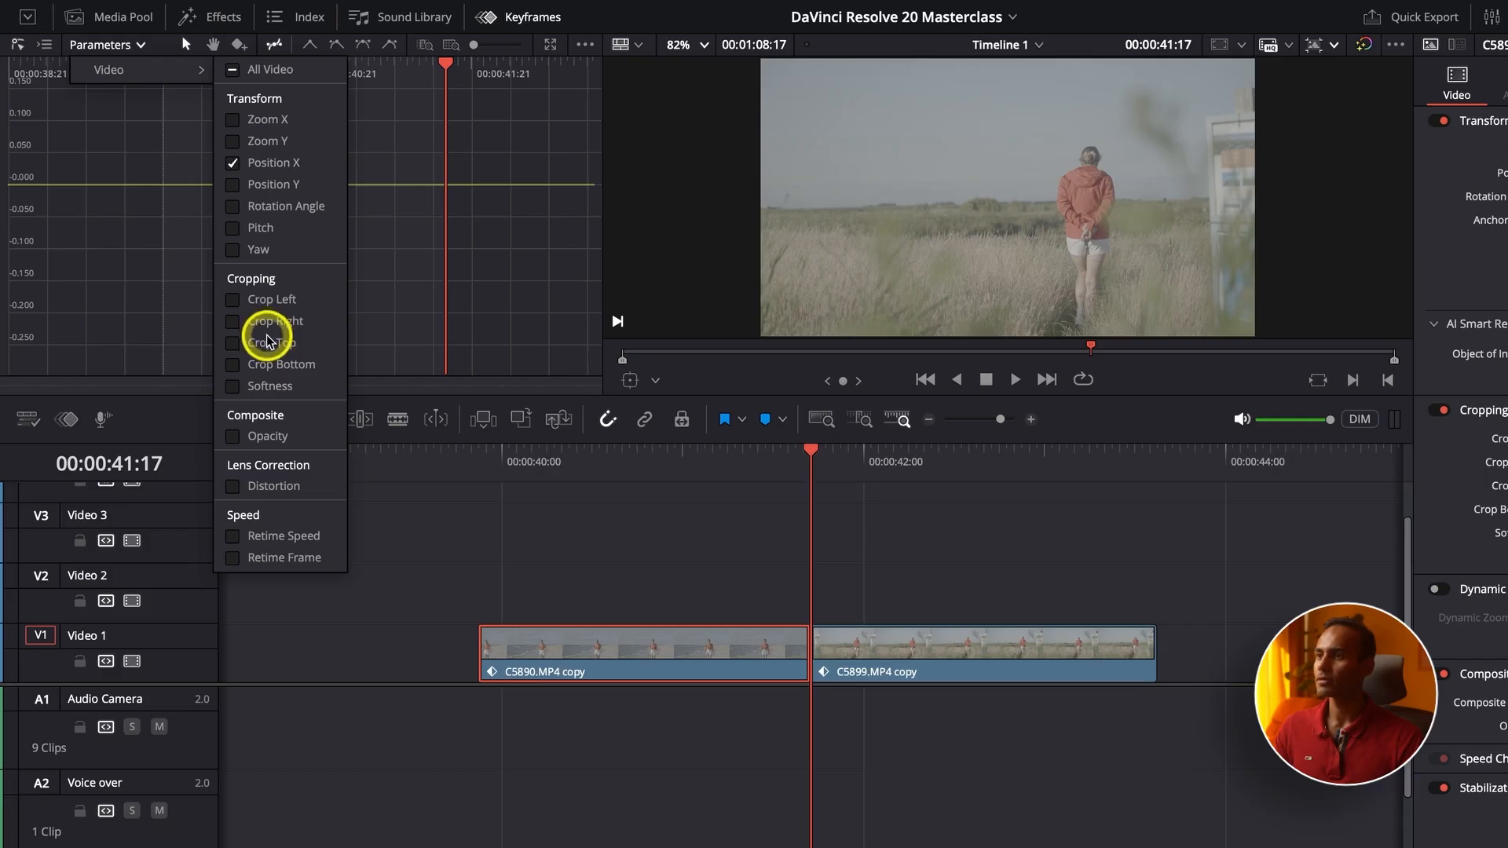
left_click(253, 165)
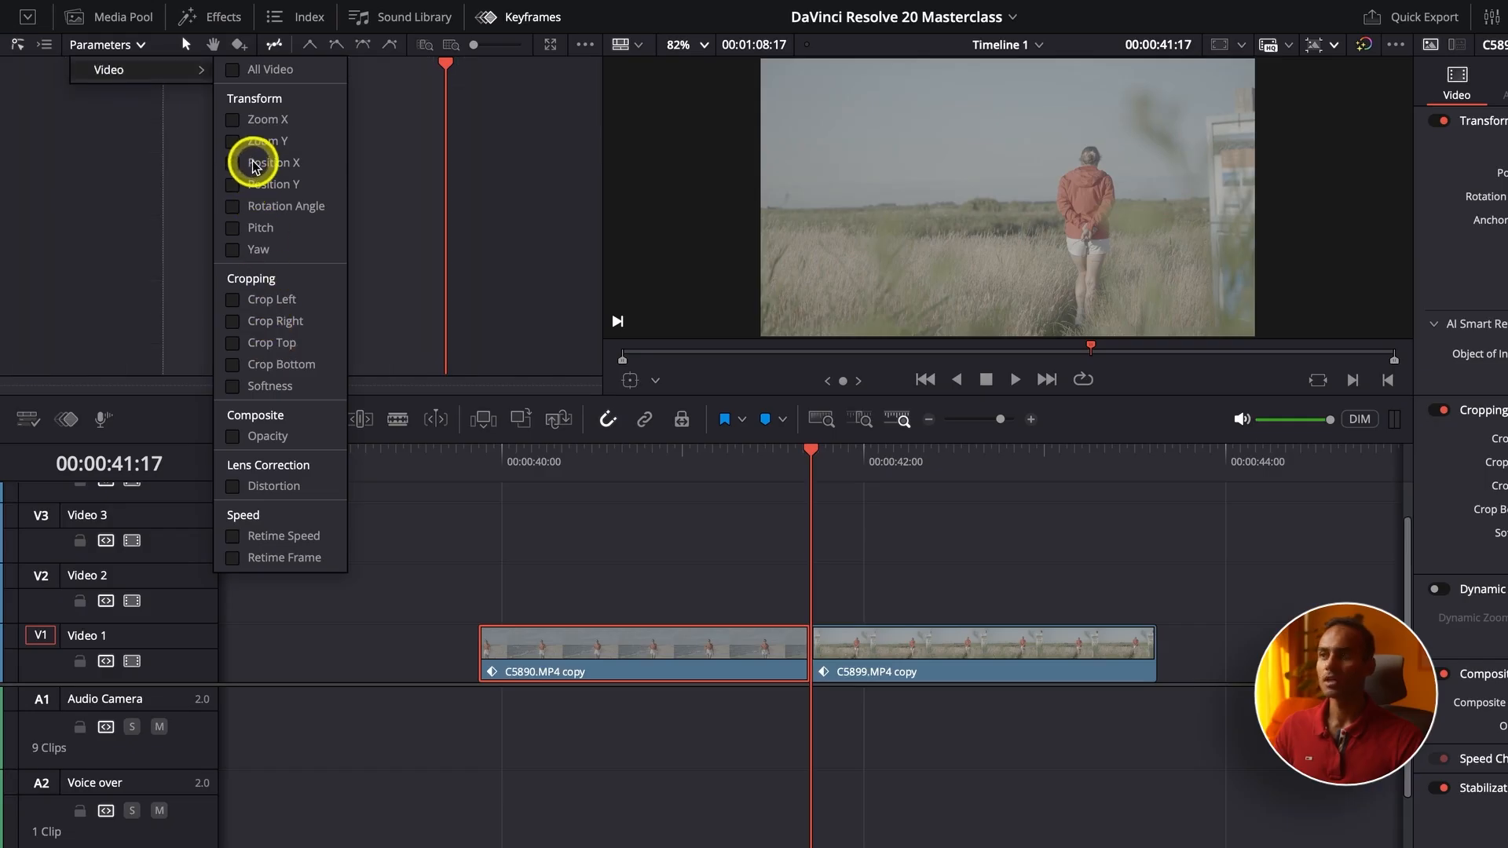
left_click(261, 123)
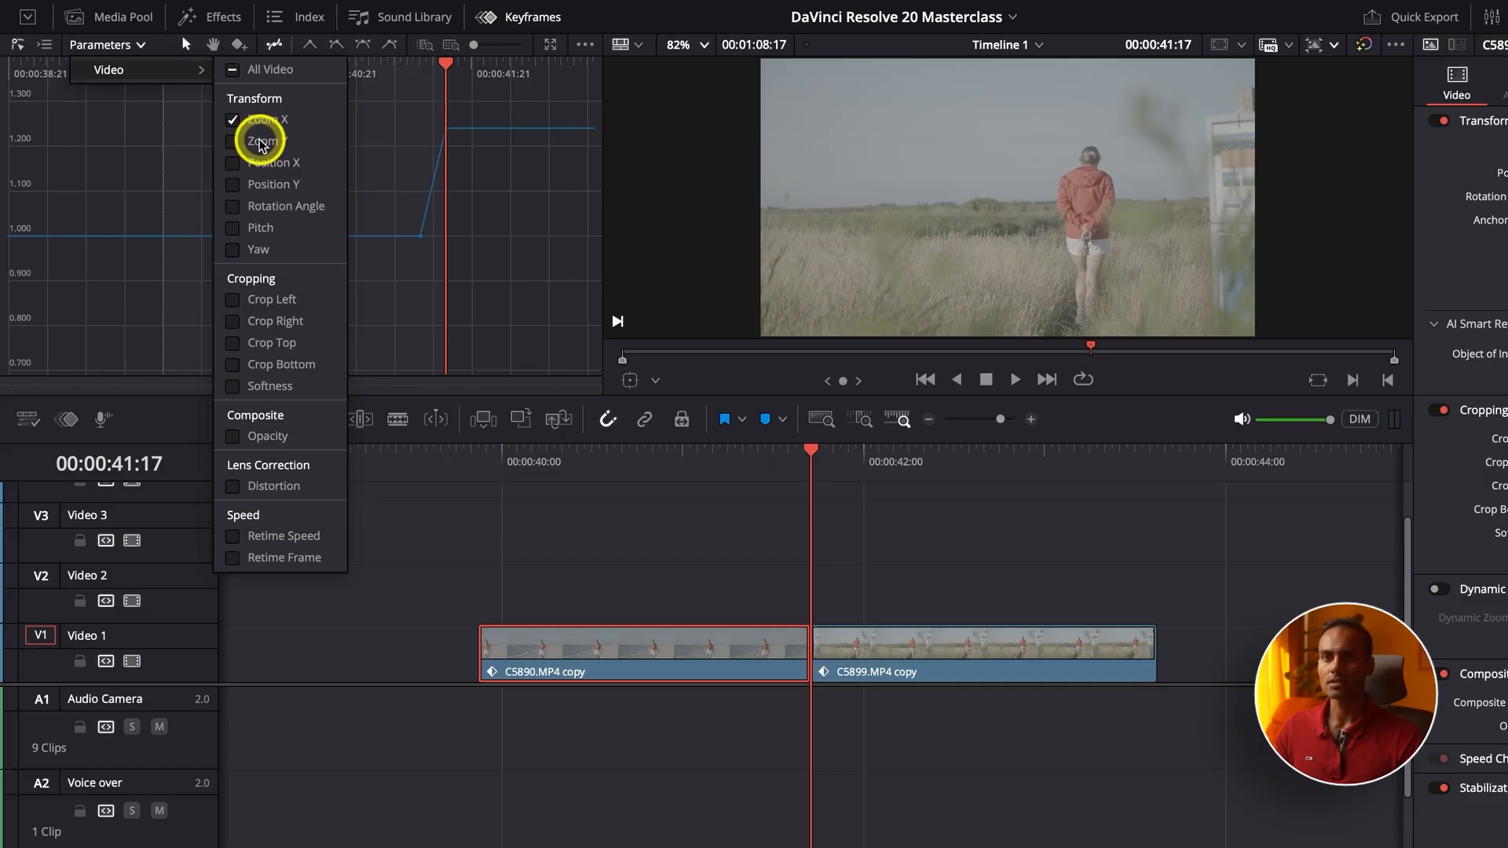
left_click(260, 141)
left_click(410, 193)
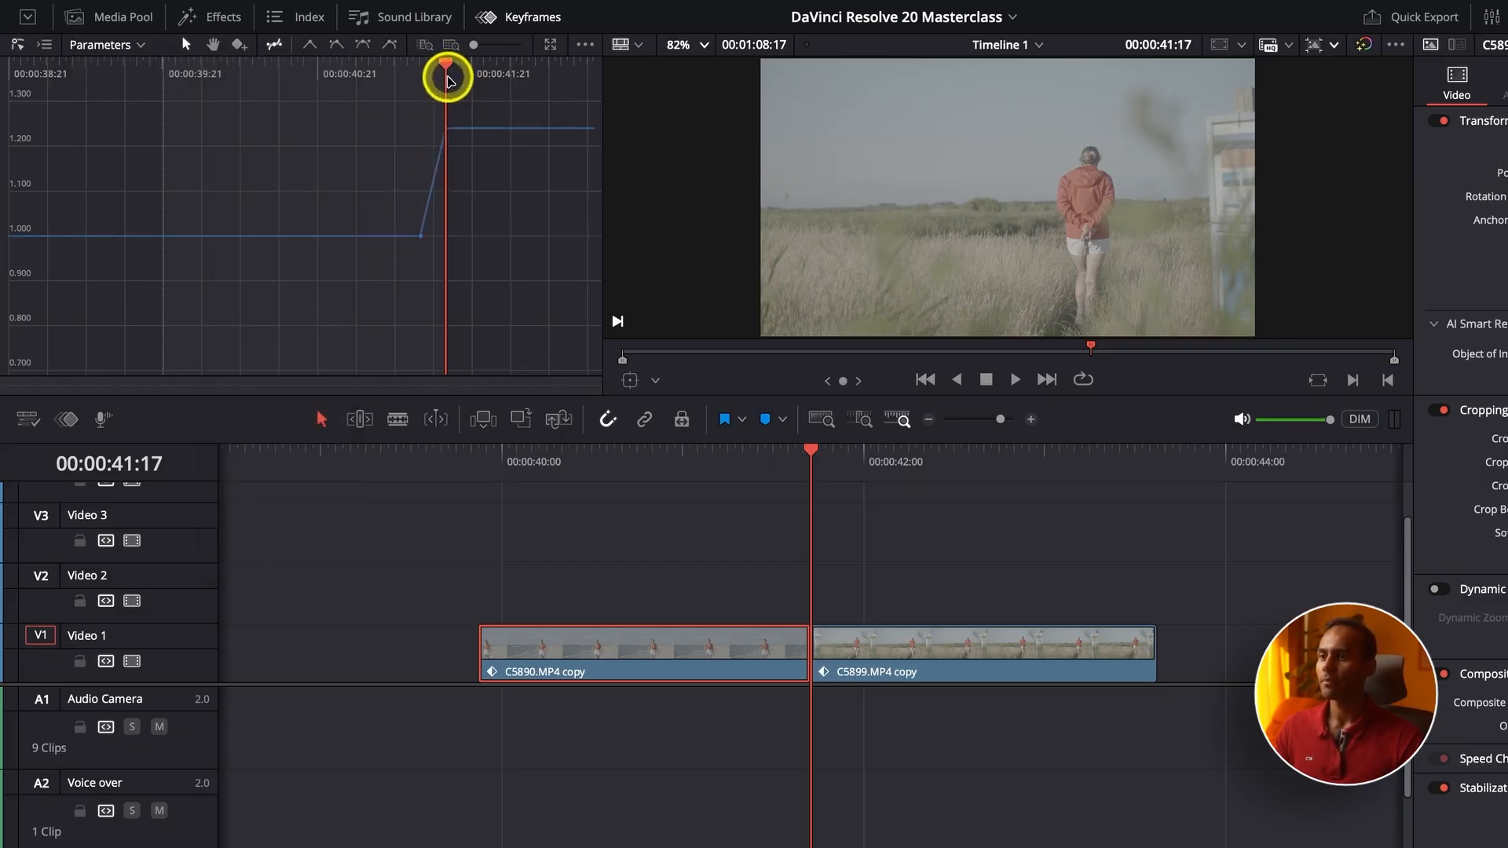
Move the C5890 clip's second Zoom keyframe back to 00:00:41:16 and ease both Zoom keyframes in and out.
key("ctrl+equal")
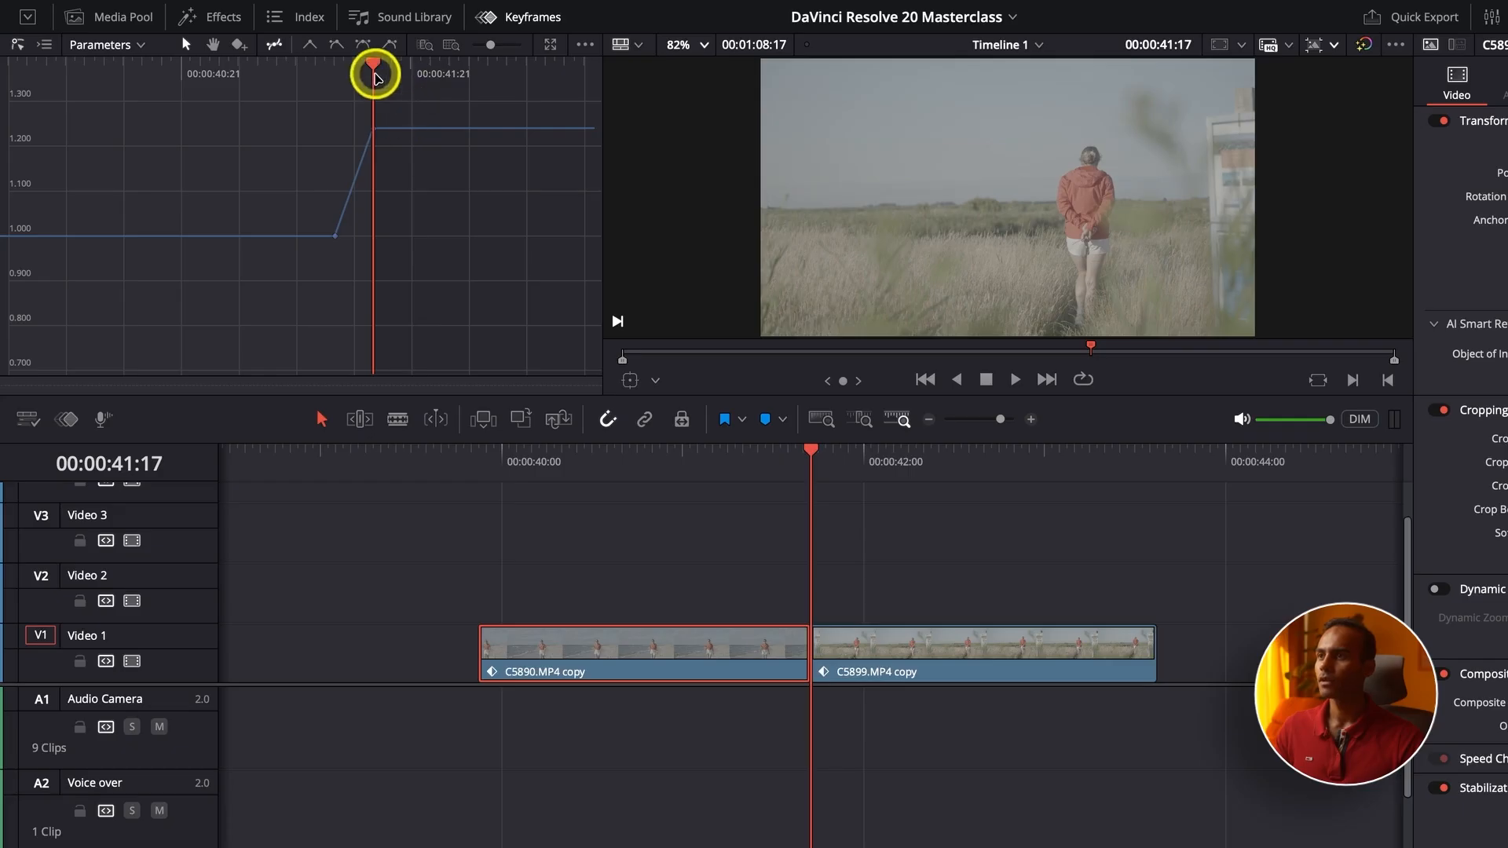
left_click_drag(374, 76, 364, 73)
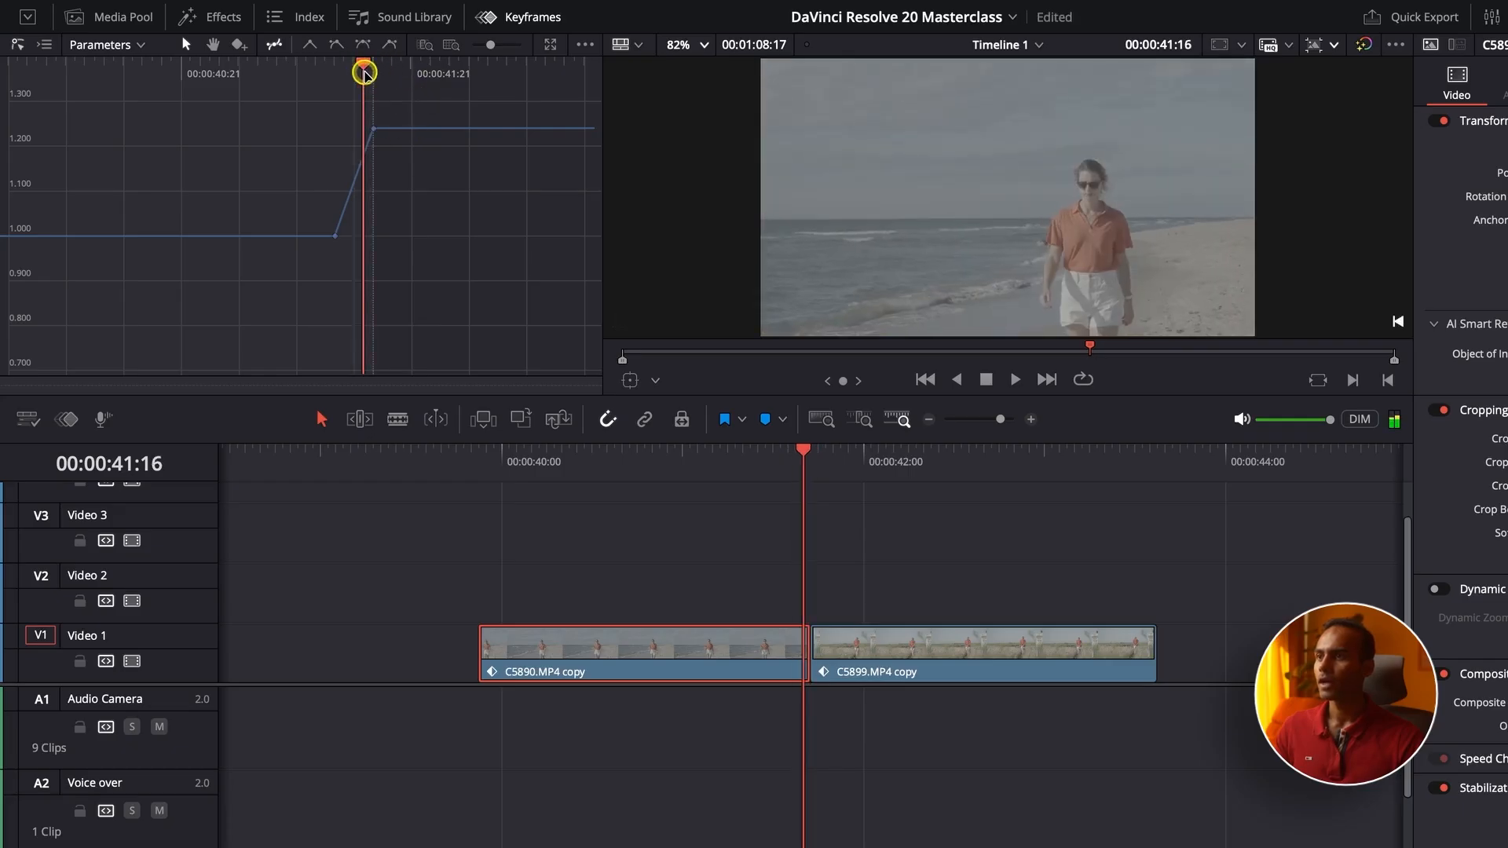
left_click_drag(373, 129, 367, 131)
left_click_drag(279, 112, 432, 300)
left_click(360, 44)
Play the zoom transition from 00:00:41:07 into the C5899 clip to check the easing.
left_click_drag(361, 61, 285, 71)
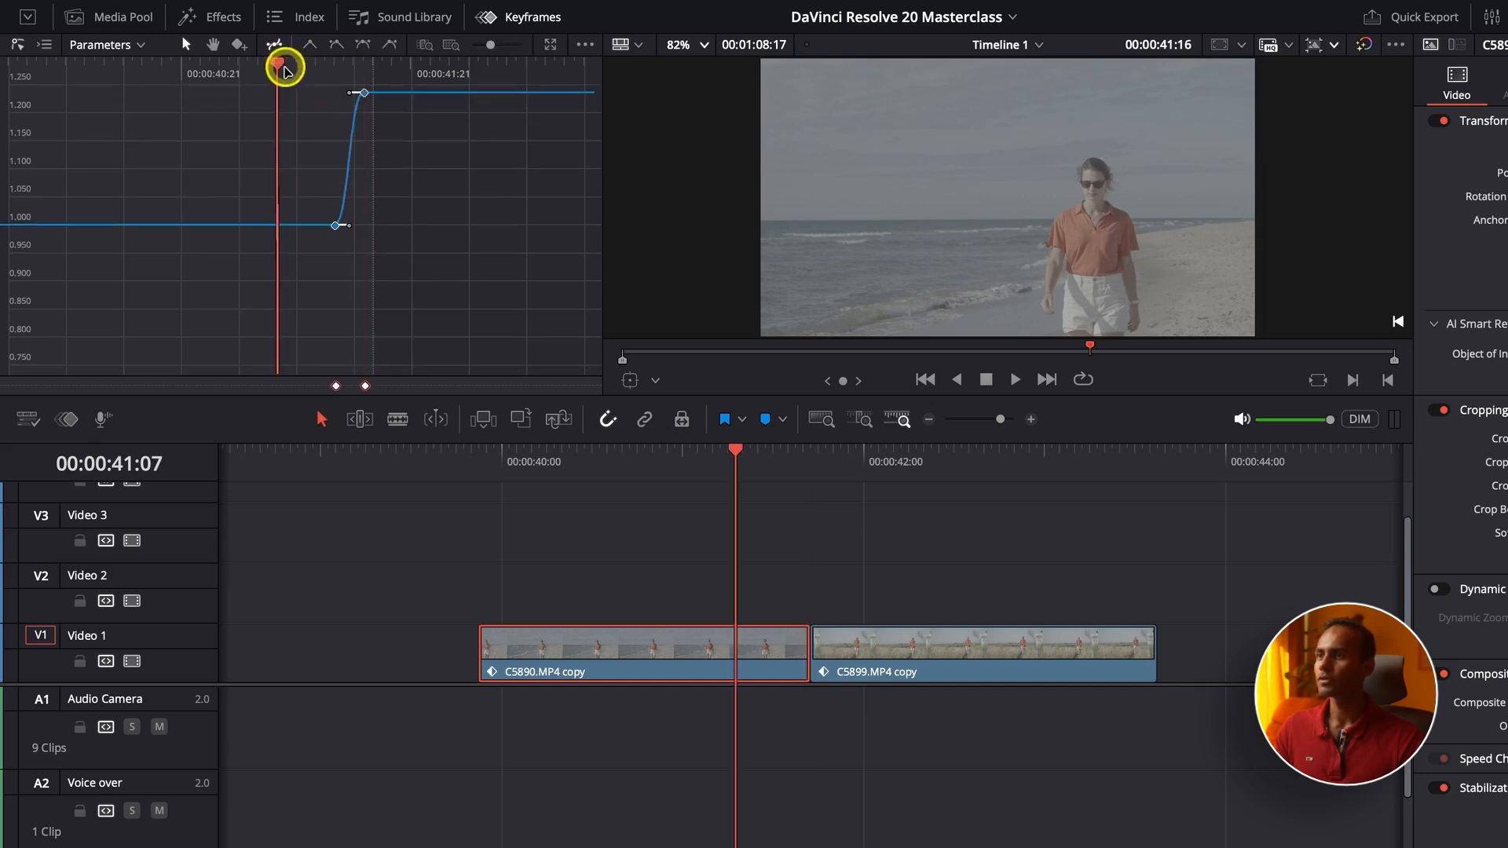
key("space")
key("space")
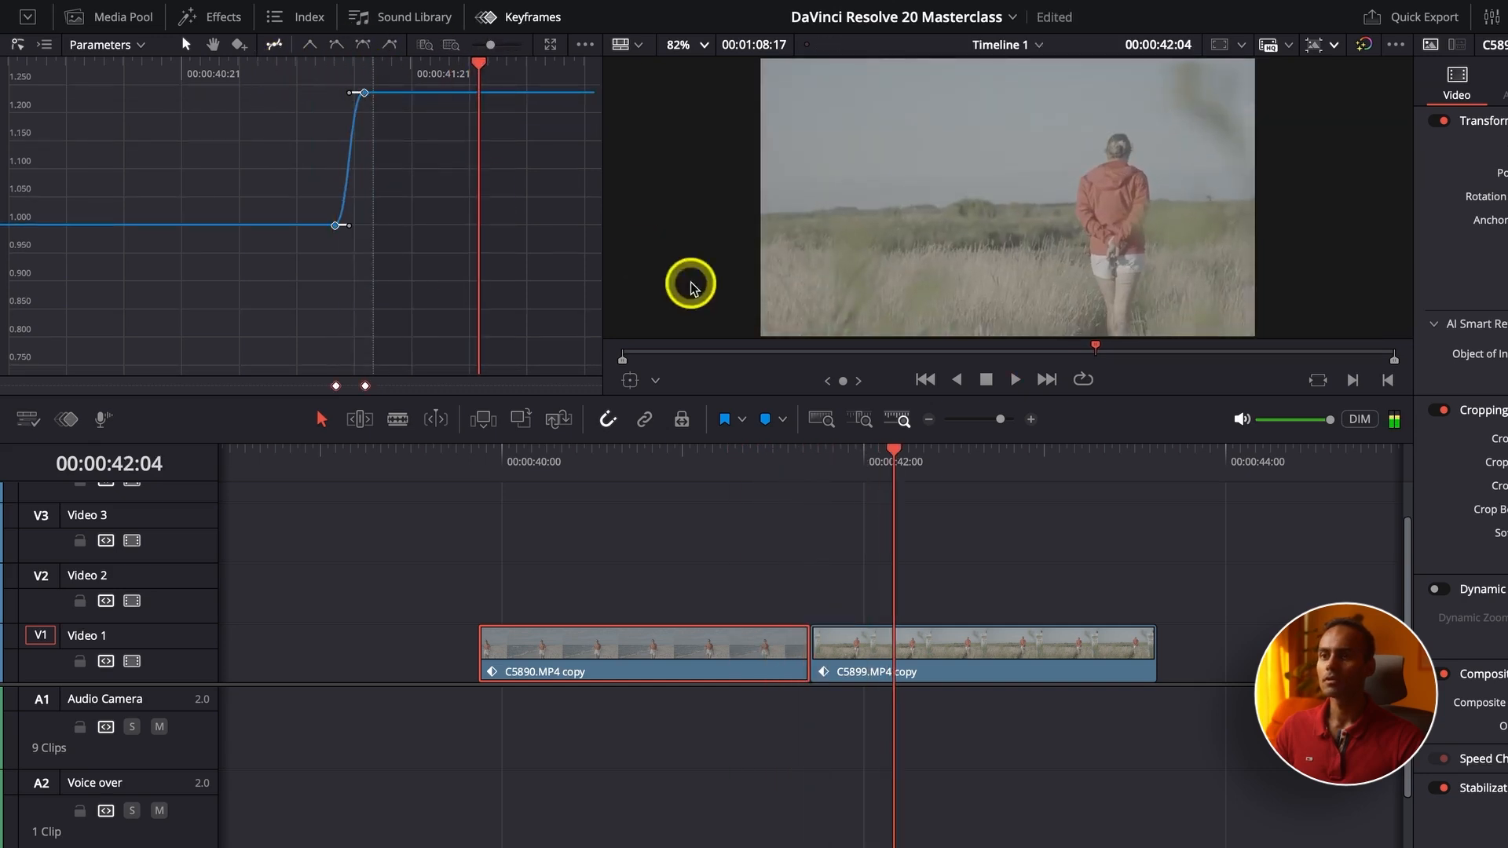
Select the C5899 clip and place the playhead at 00:00:41:19, with its Zoom curve enlarged in the Keyframe Editor.
left_click(814, 457)
left_click(863, 642)
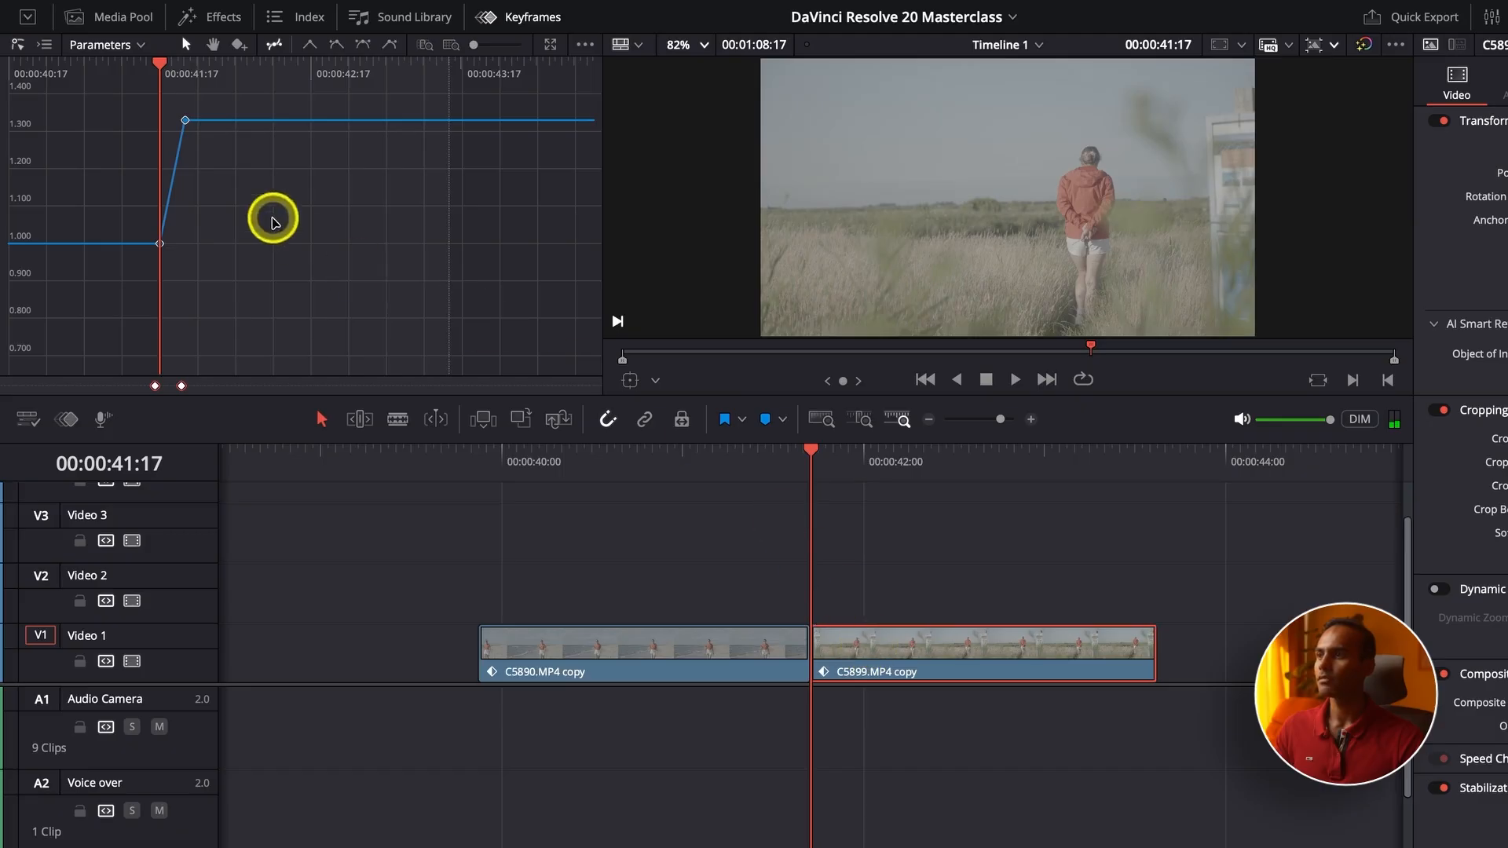
left_click(167, 72)
key("ctrl+equal")
key("ctrl+equal")
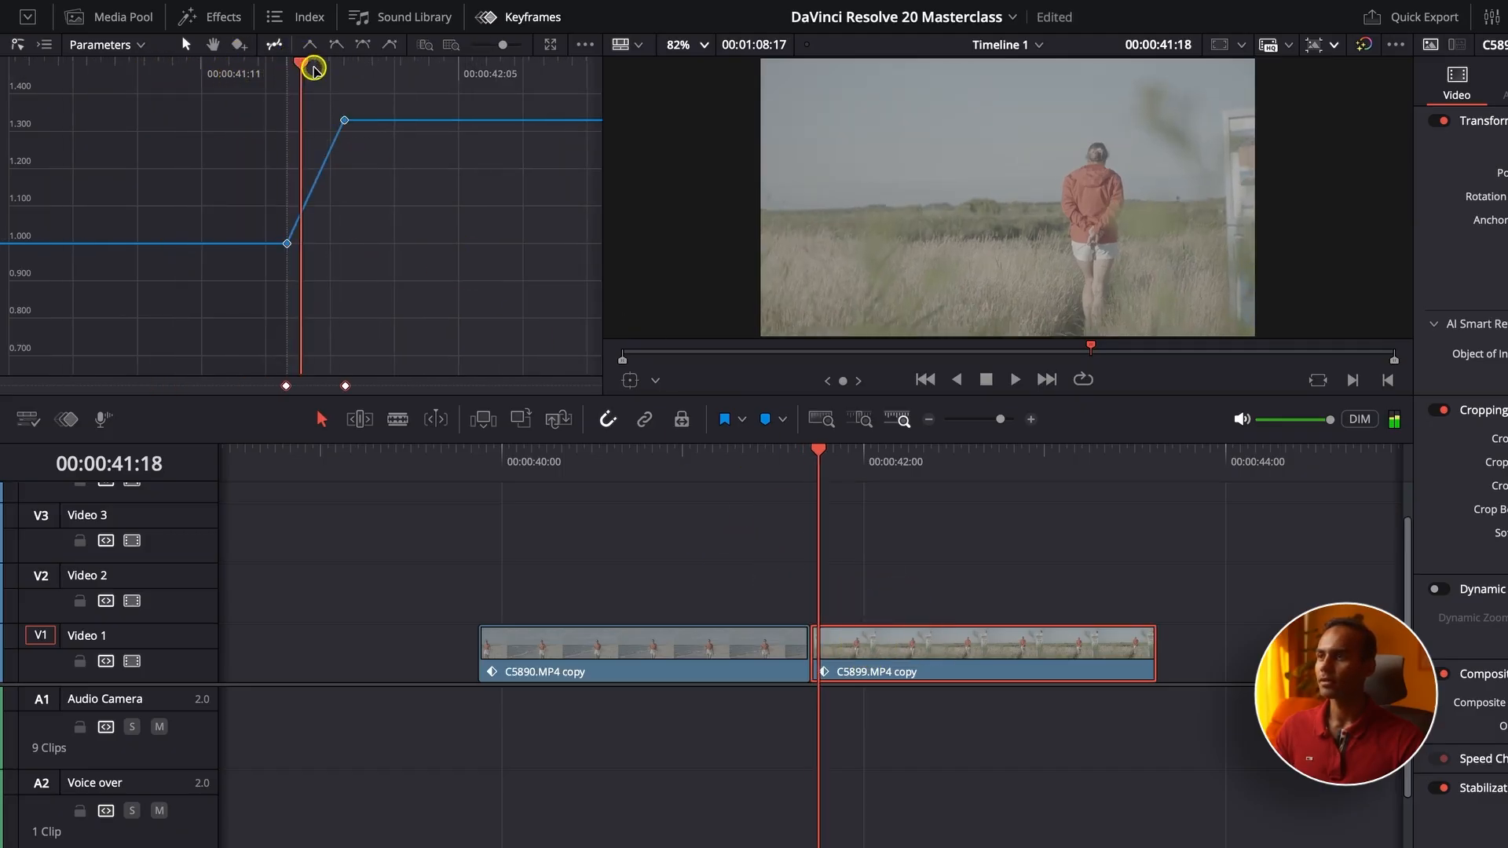
left_click_drag(313, 70, 320, 68)
left_click_drag(340, 119, 320, 124)
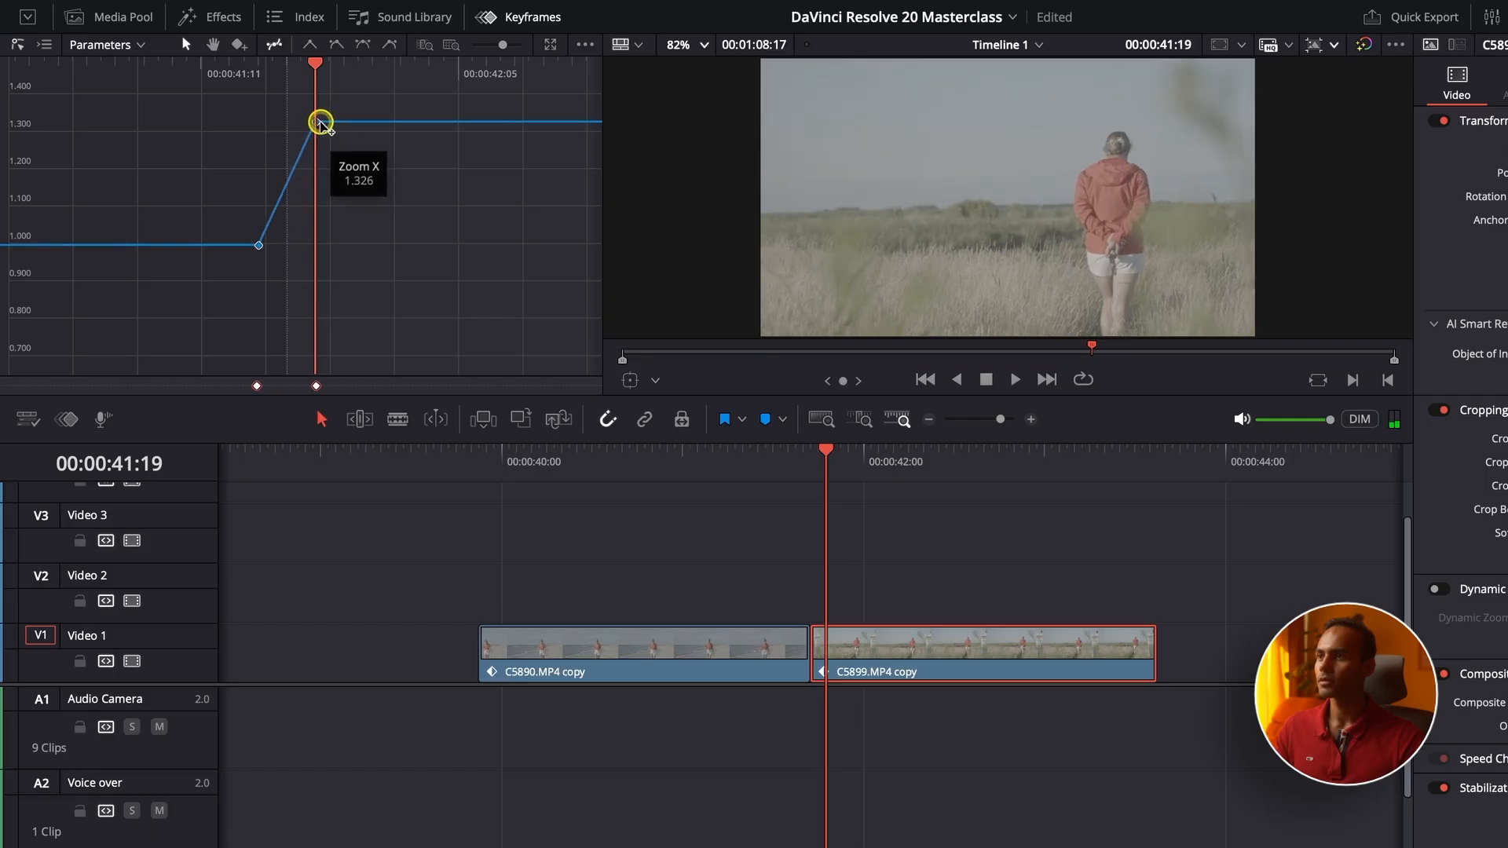
left_click(262, 261)
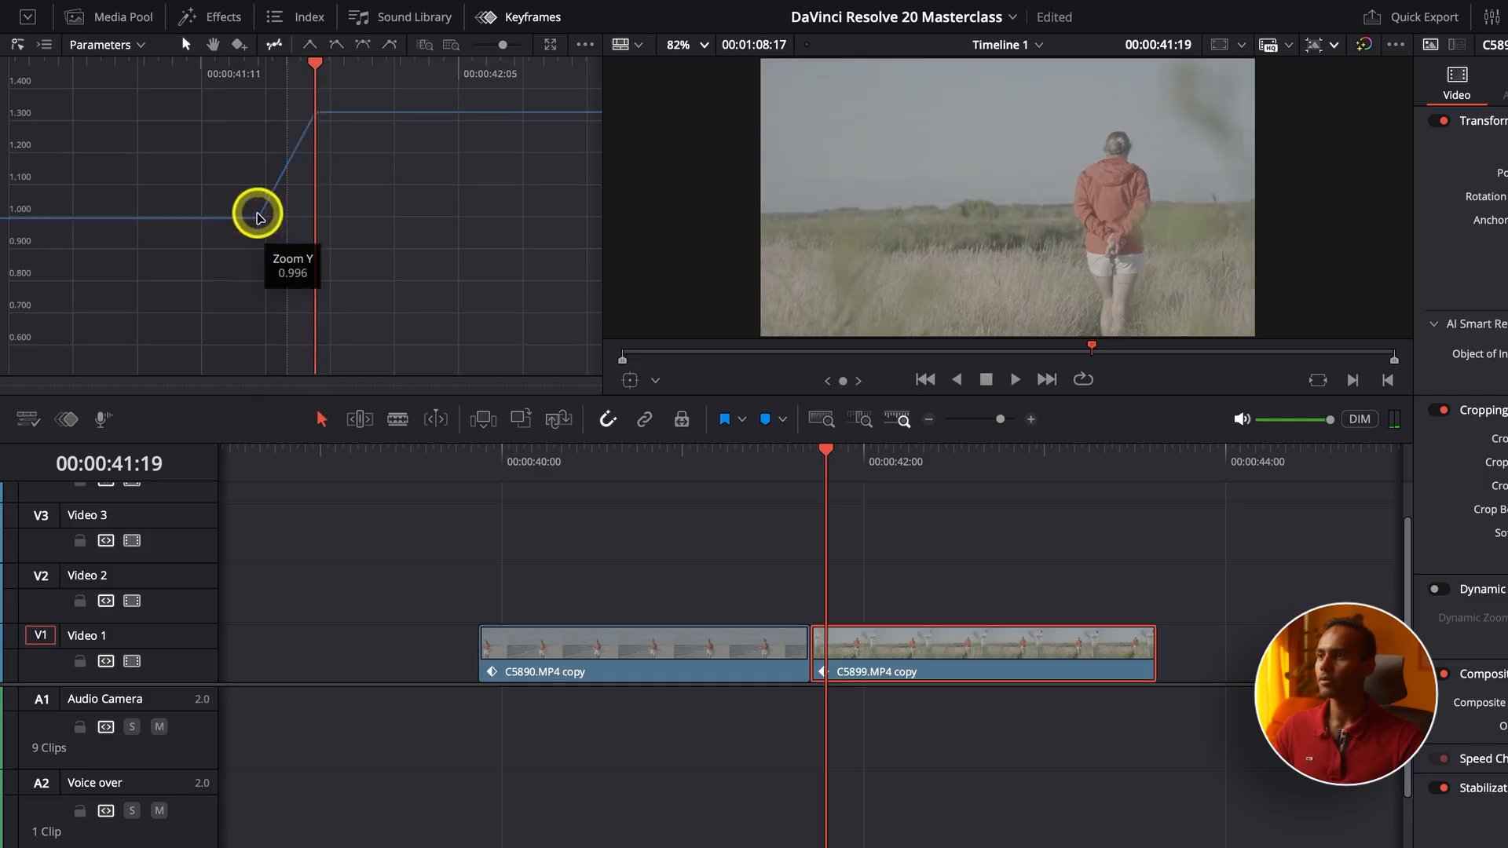
left_click_drag(258, 217, 306, 208)
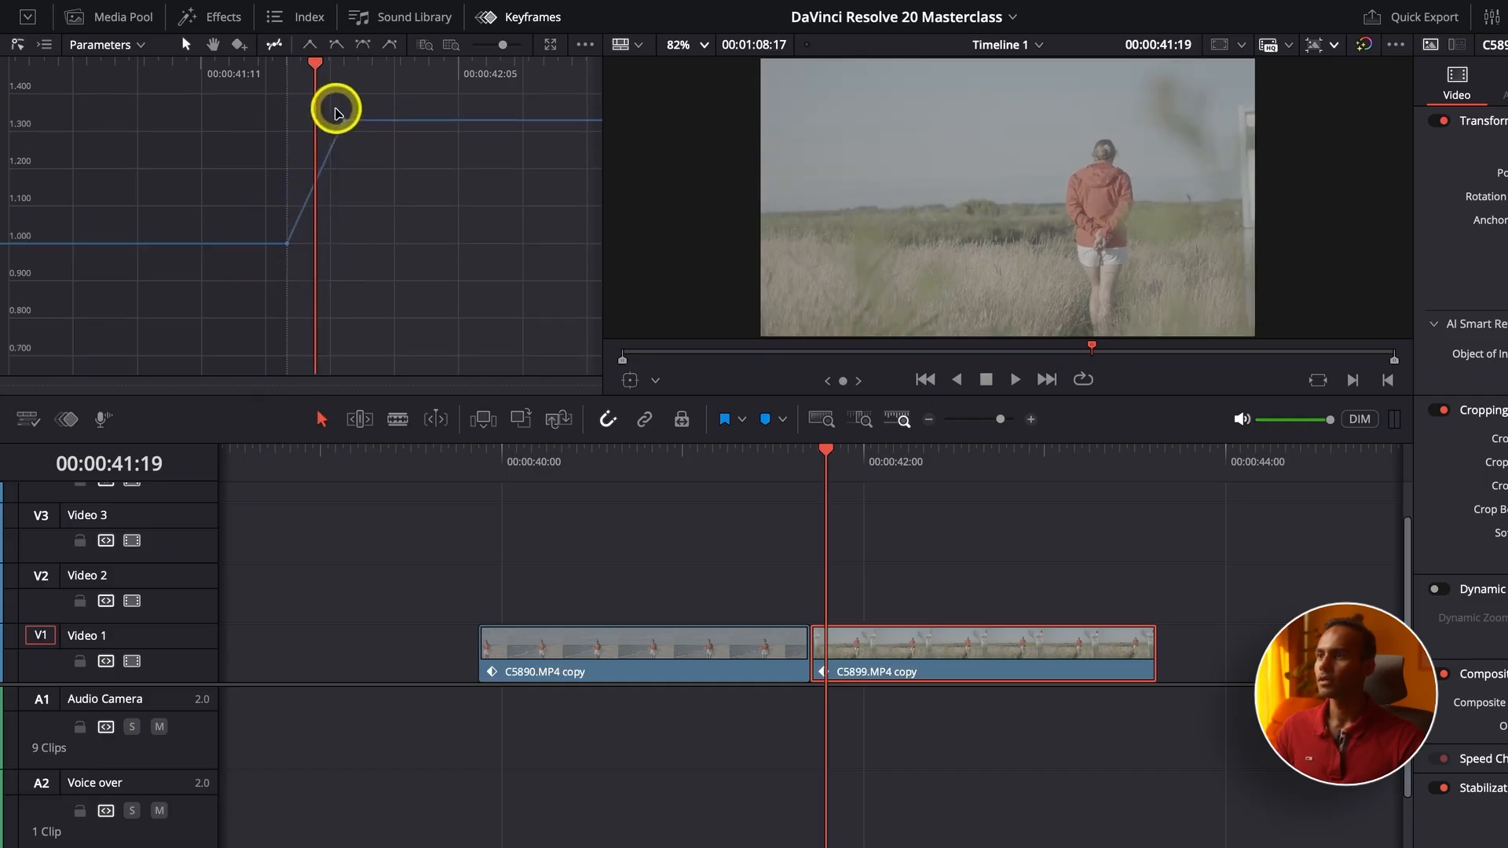
Move only the C5899 clip's second Zoom keyframe to 00:00:41:19 and ease both keyframes in and out.
mouse_move(336, 113)
left_mouse_down()
mouse_move(346, 124)
mouse_move(321, 121)
left_mouse_up()
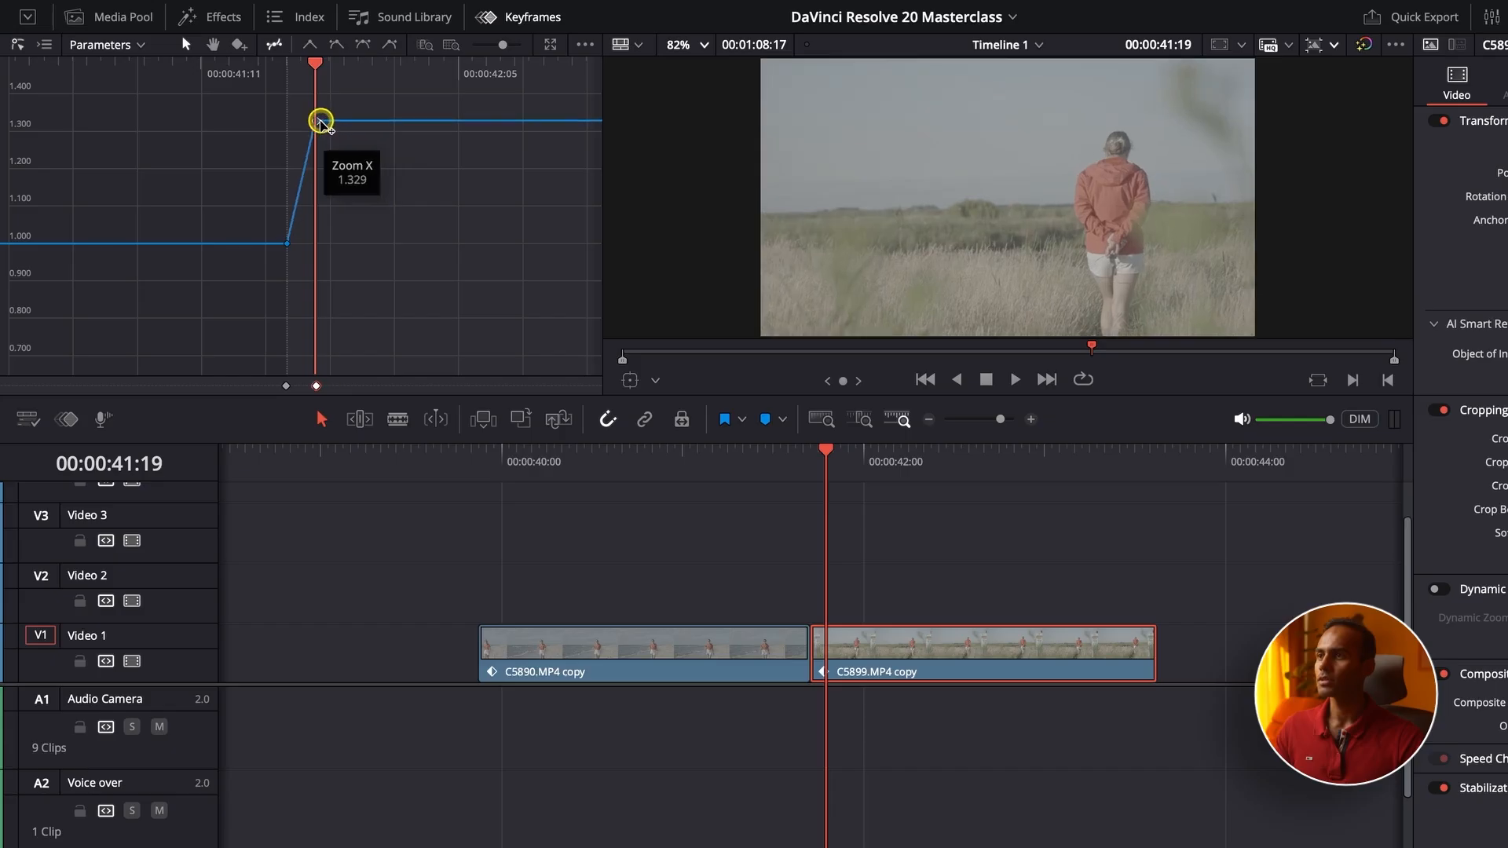
left_click_drag(229, 94, 350, 302)
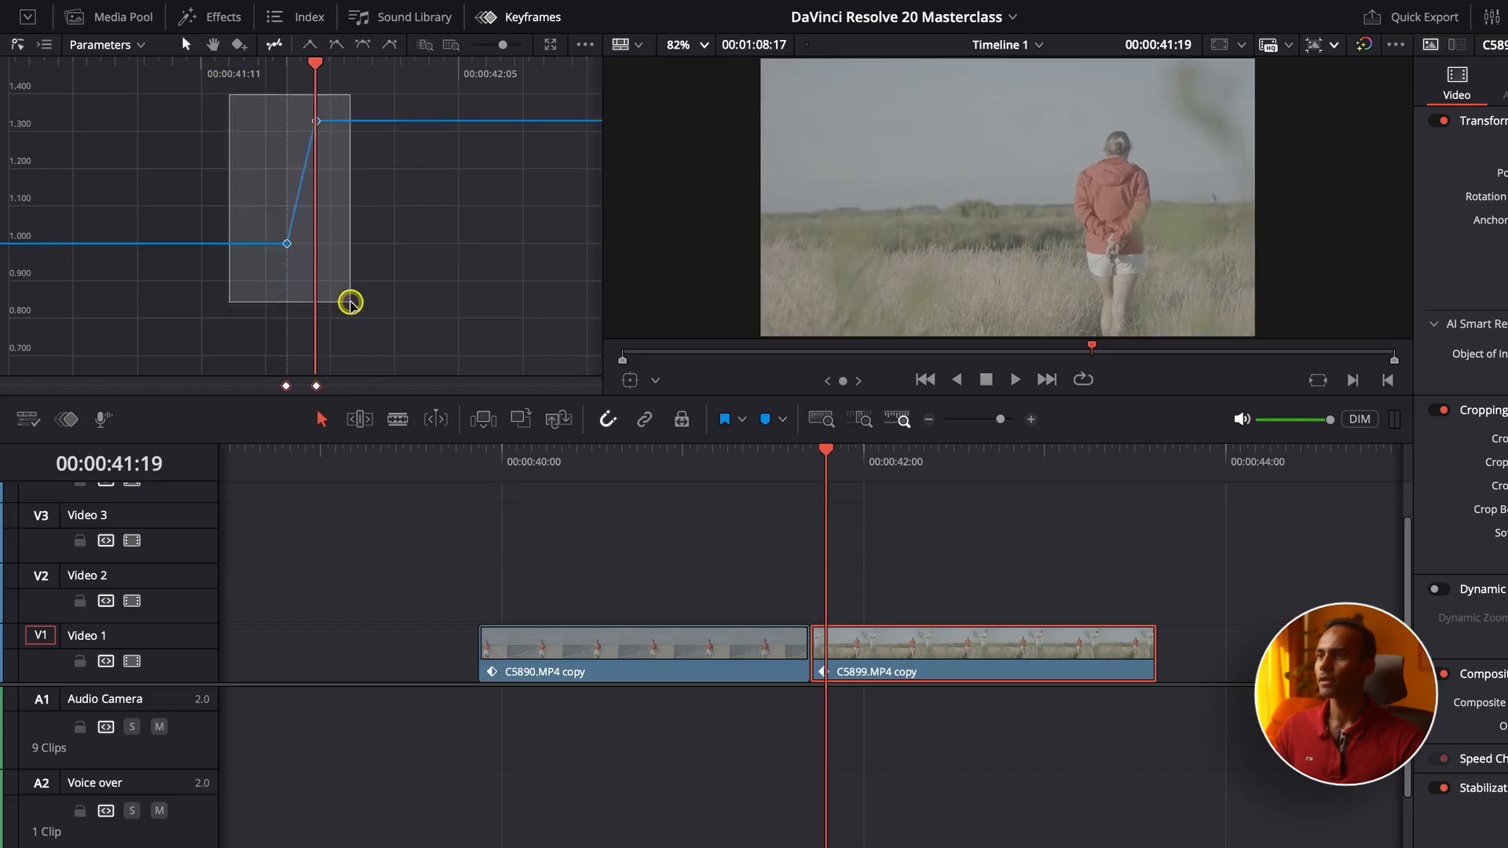
left_click(363, 44)
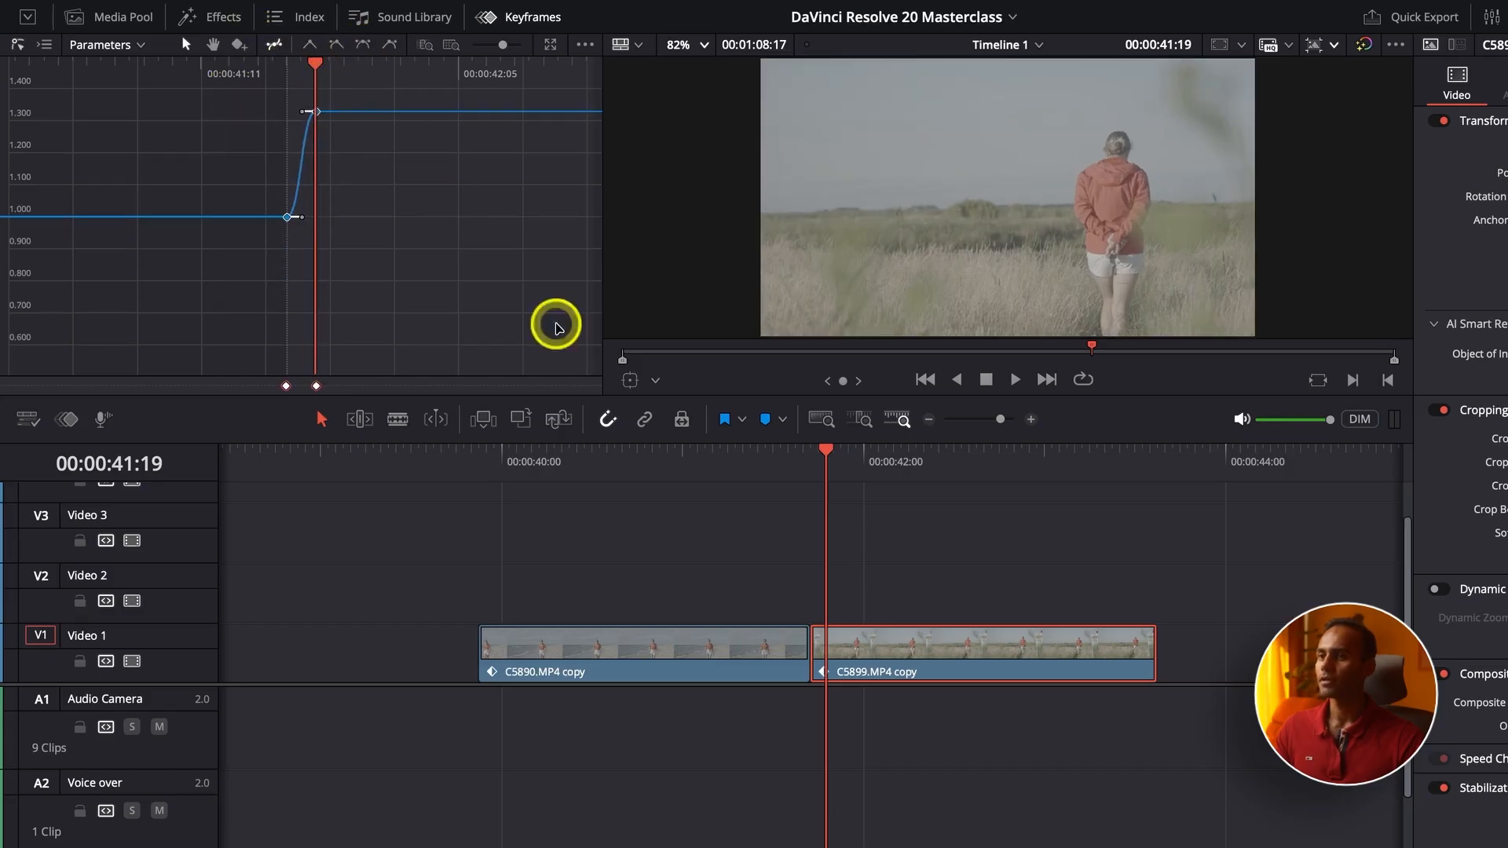
Play the eased zoom transition between both clips repeatedly, then return the playhead to the cut at 00:00:41:17.
left_click(695, 449)
key("space")
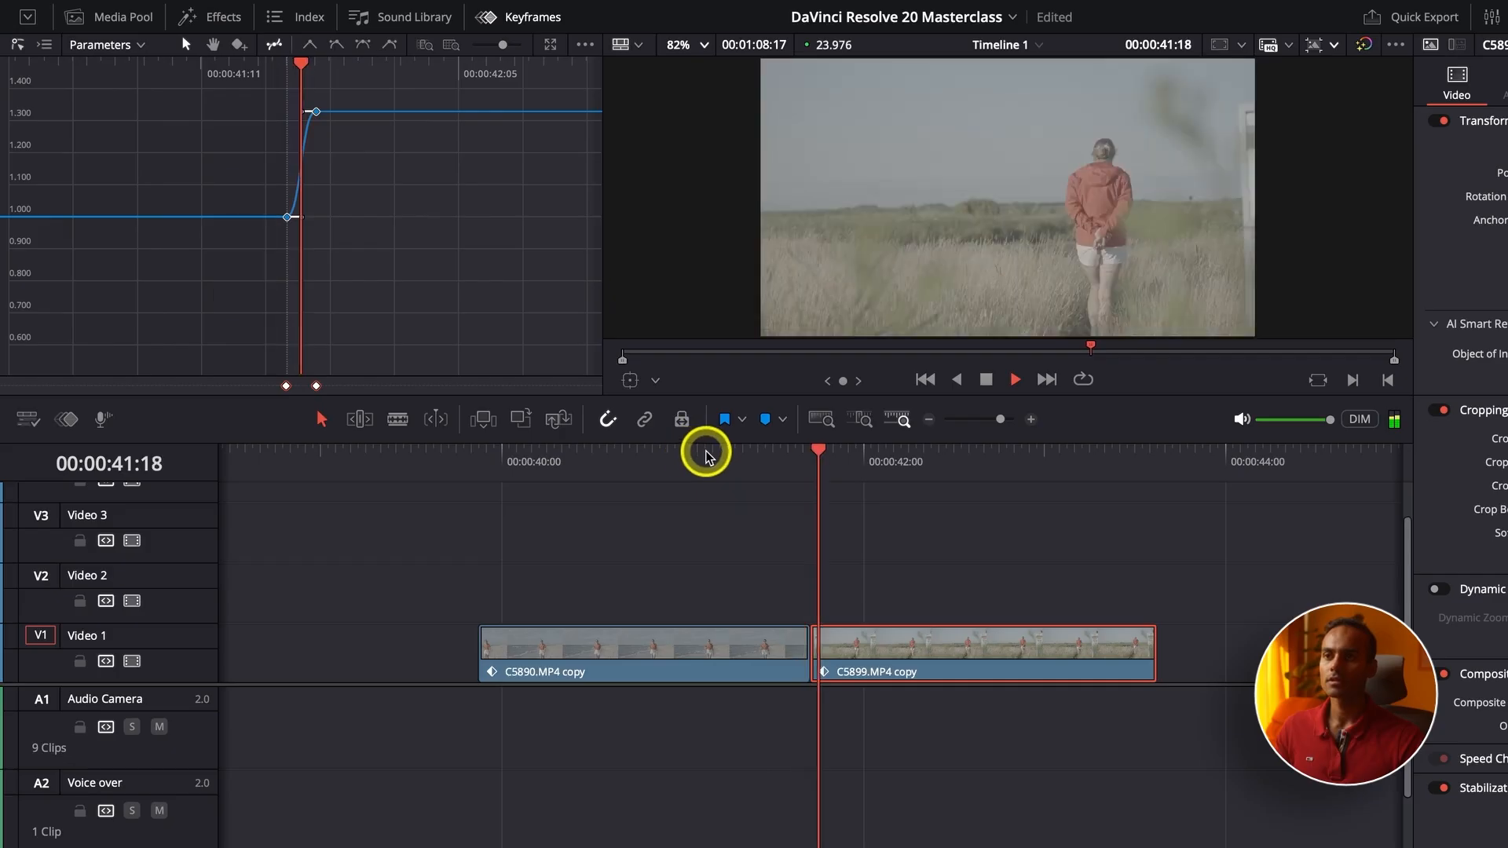
left_click(706, 454)
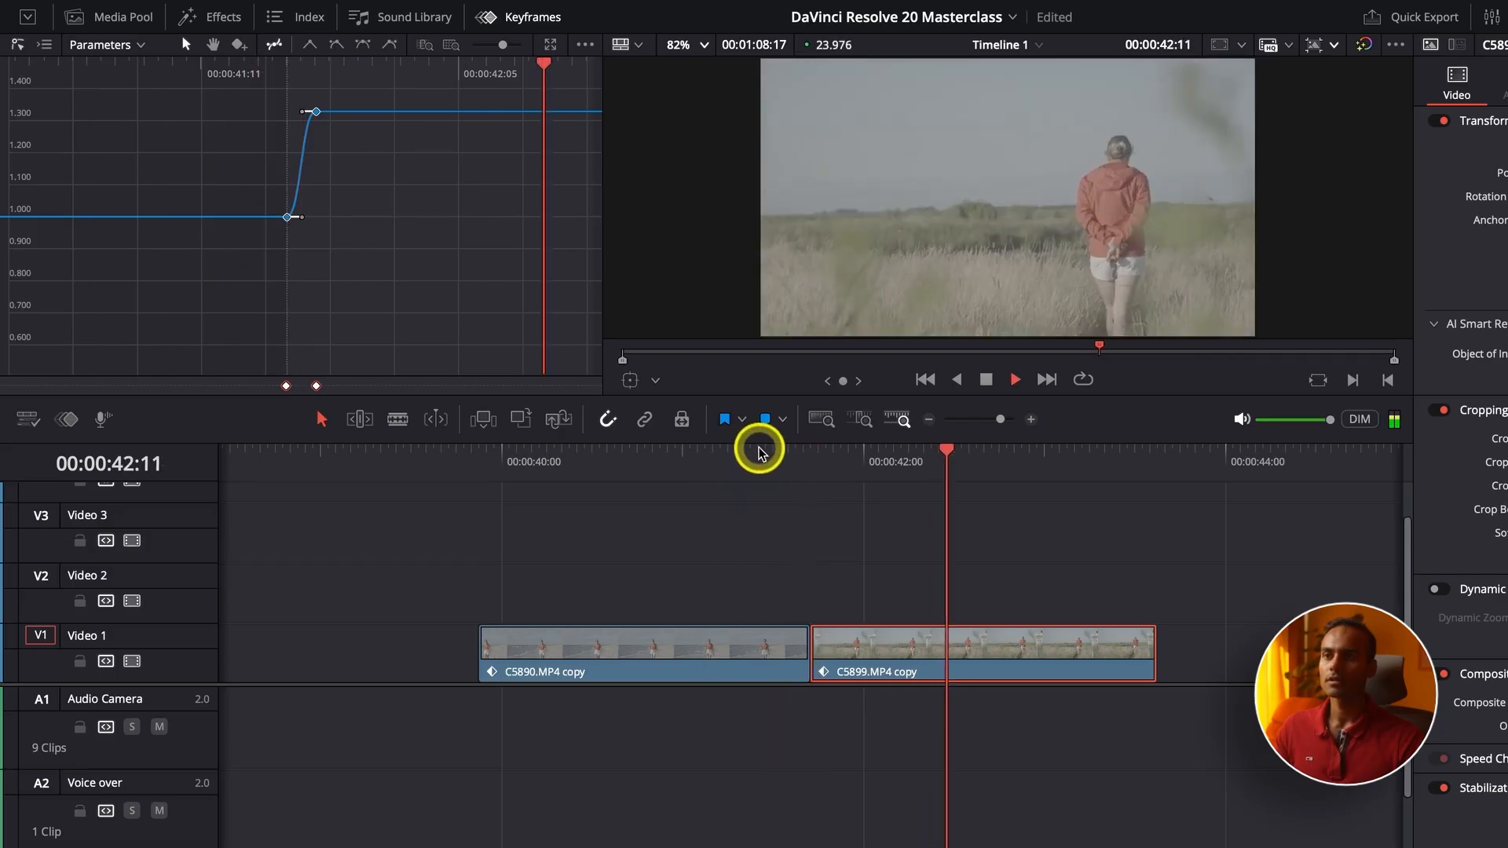
left_click(750, 461)
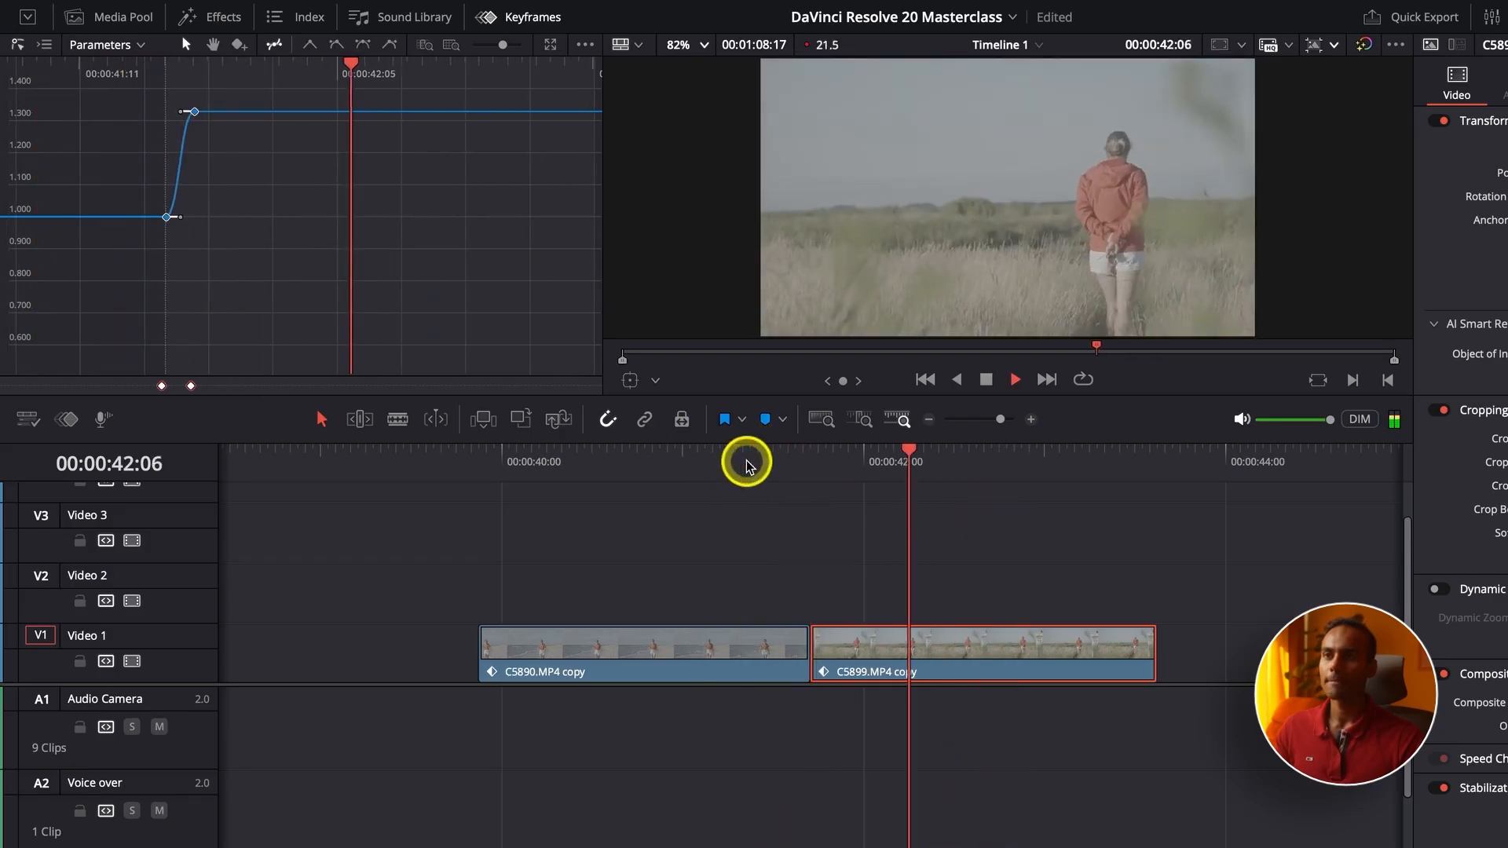
left_click(747, 462)
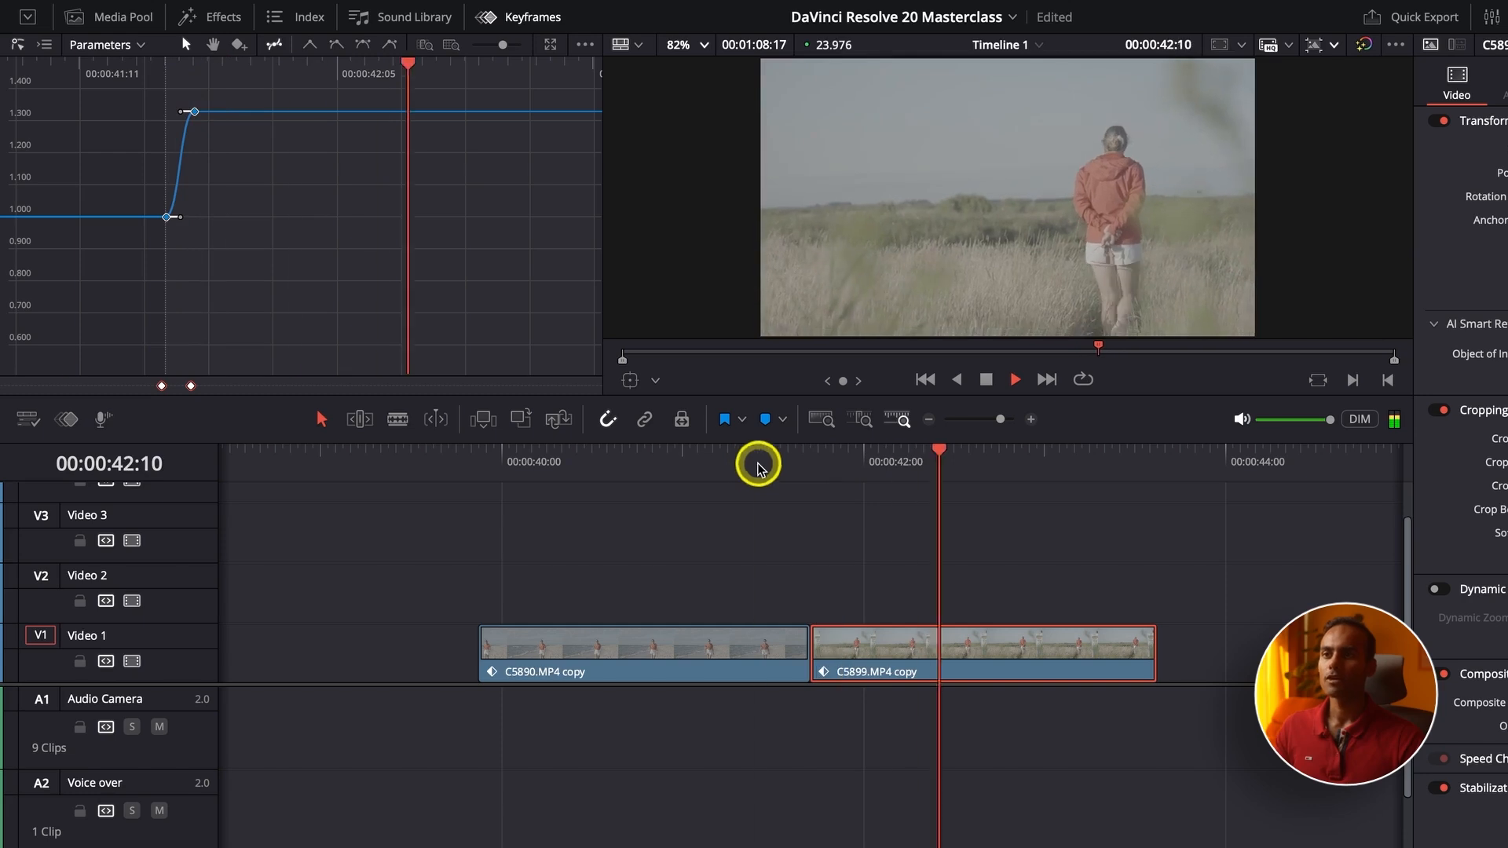
left_click(754, 462)
key("space")
left_click(801, 459)
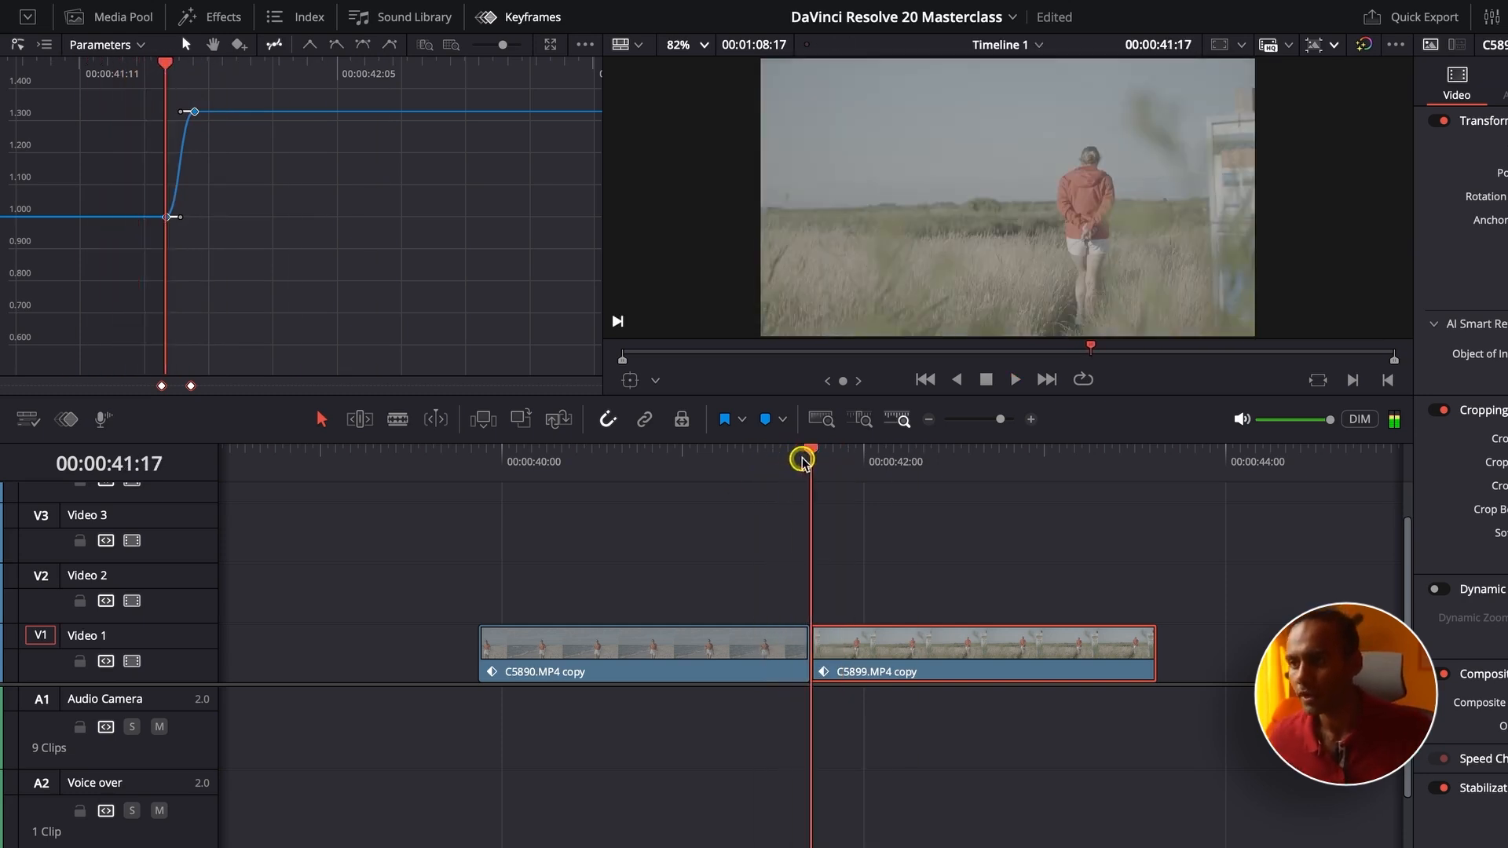
Play the sequence from the start of the C5890 clip and stop at 00:00:40:19.
left_click(763, 530)
key("super+minus")
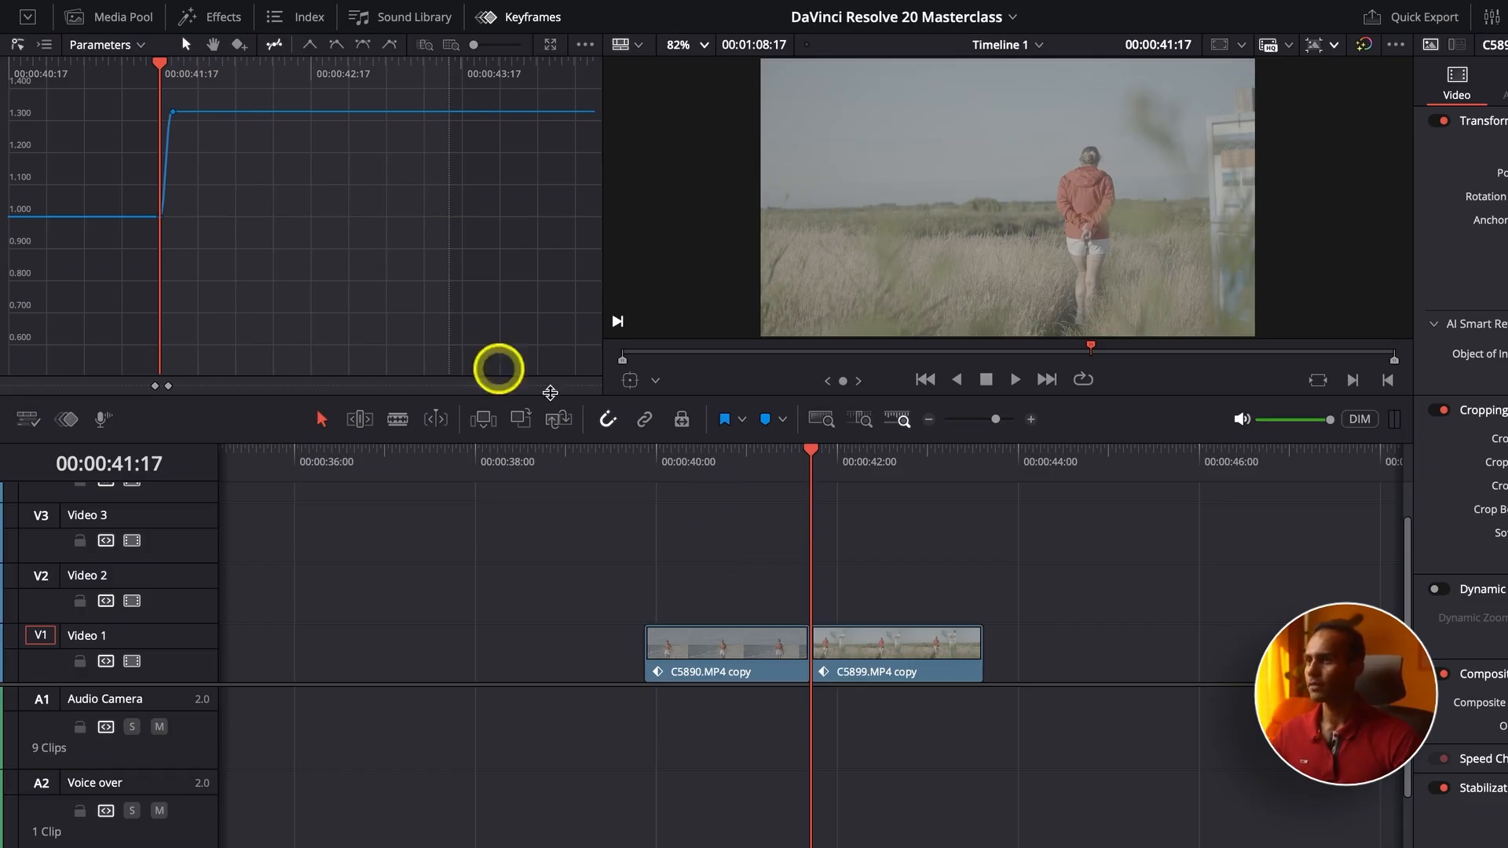
mouse_move(270, 154)
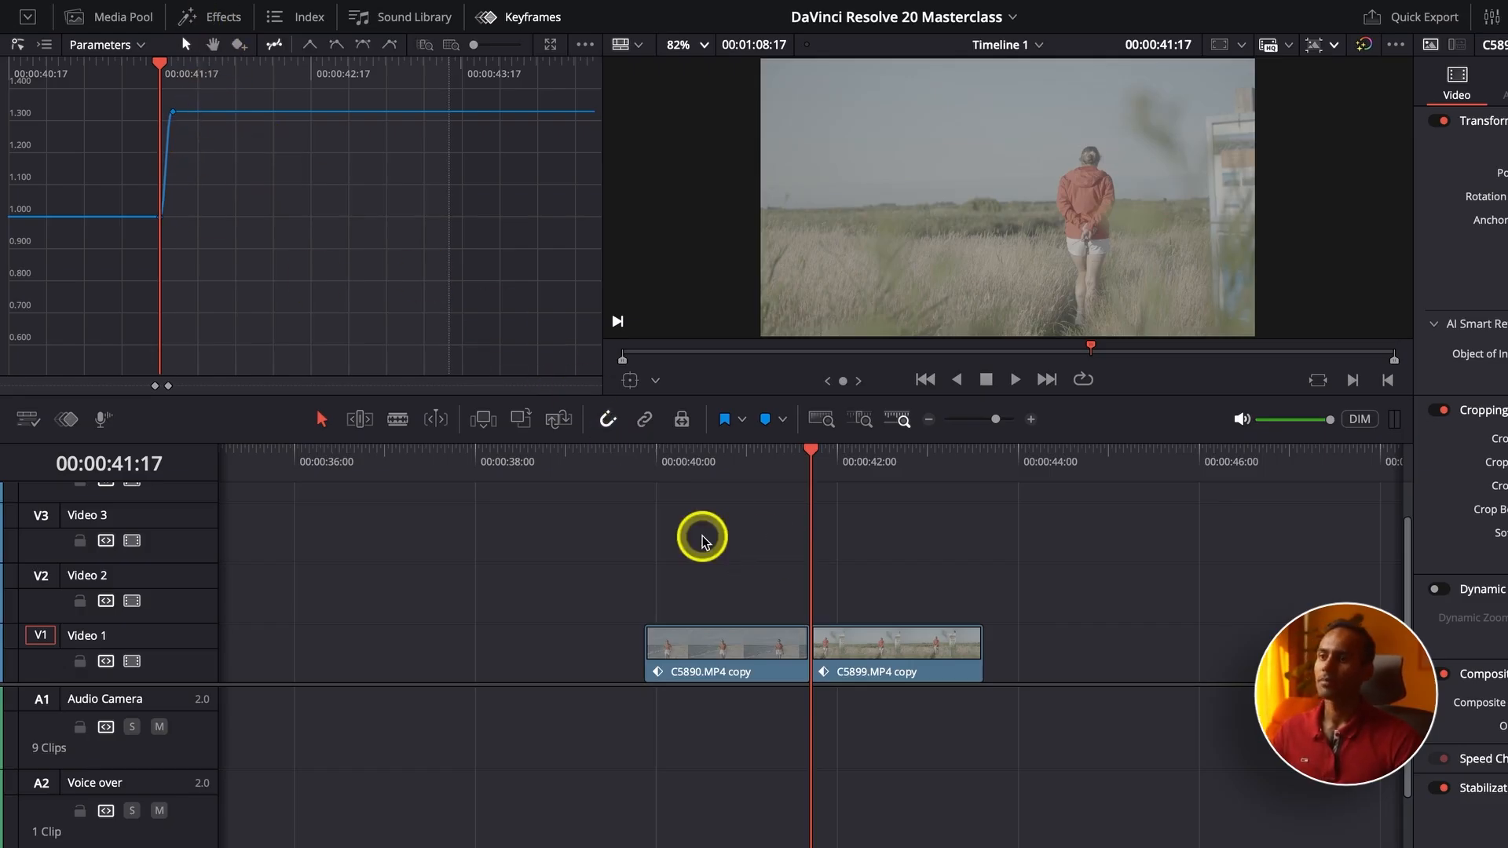
left_click(646, 470)
key("space")
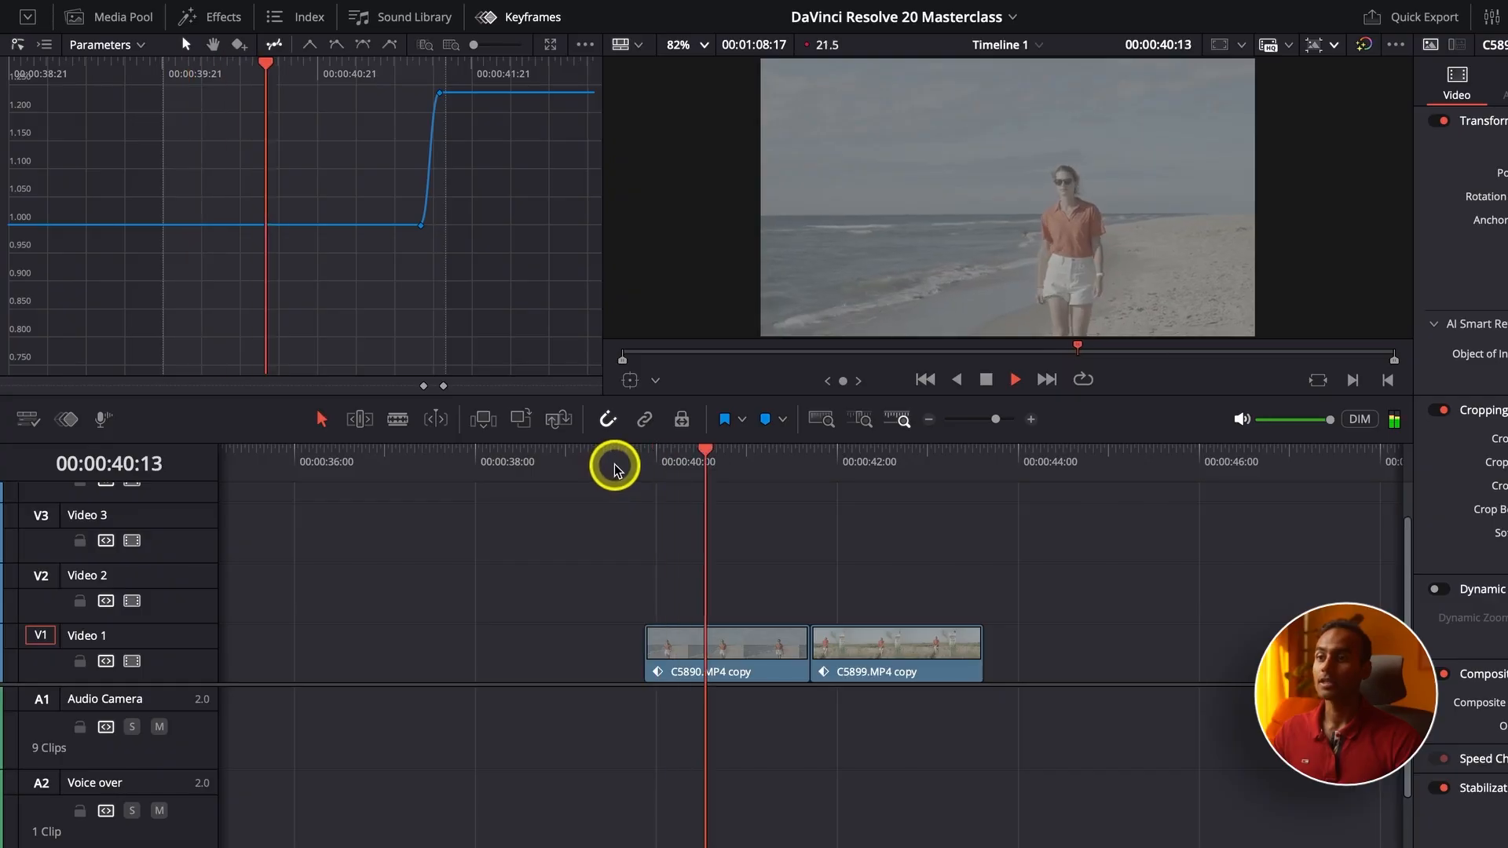
key("space")
Reset the C5890 clip's Transform settings and add a Zoom keyframe of 1.000 at 00:00:40:19.
left_click(730, 632)
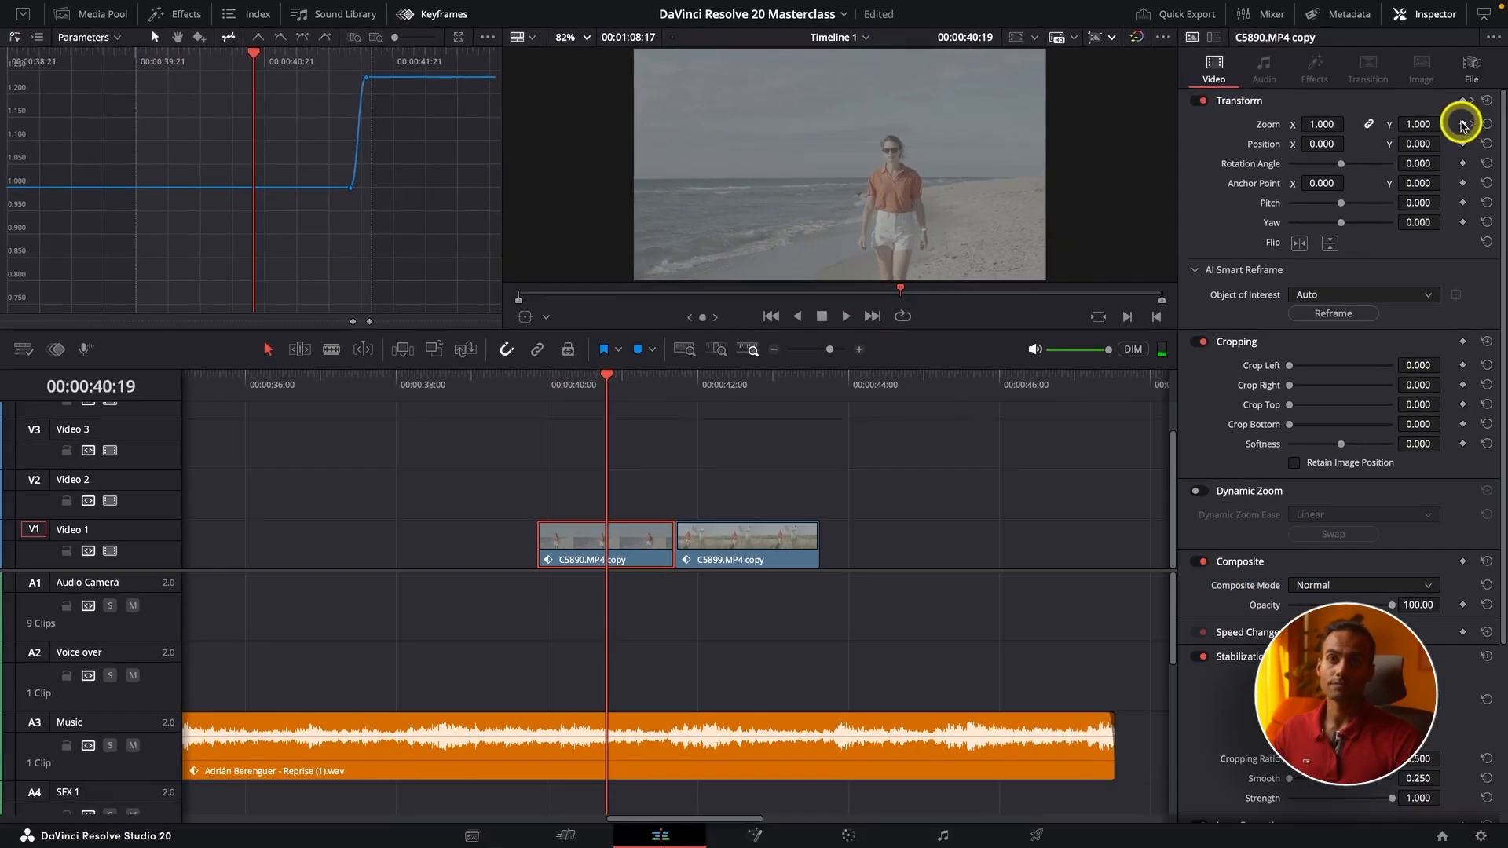
key("ctrl+equal")
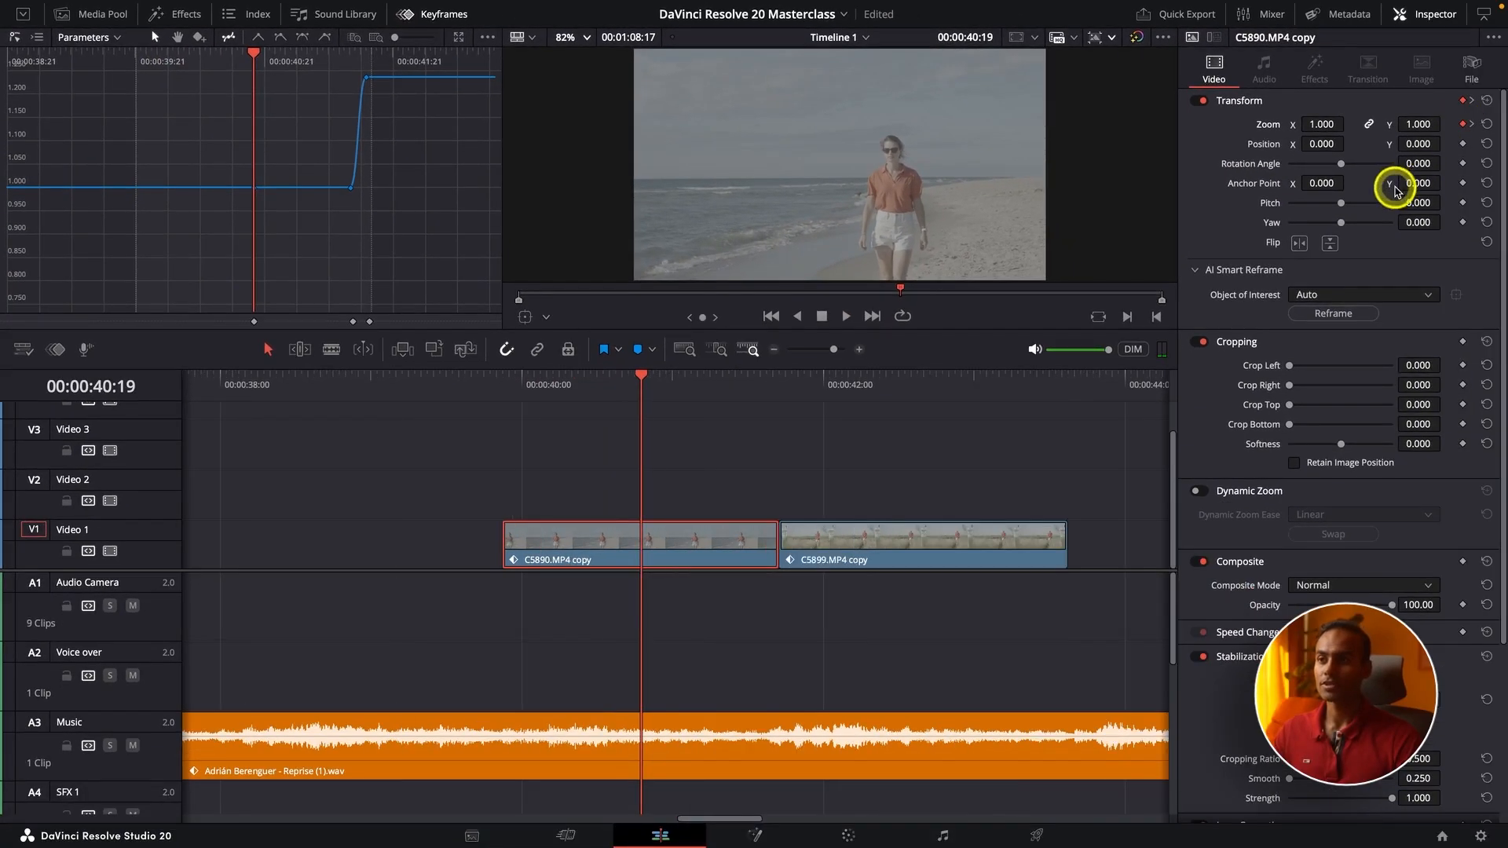
left_click(1488, 100)
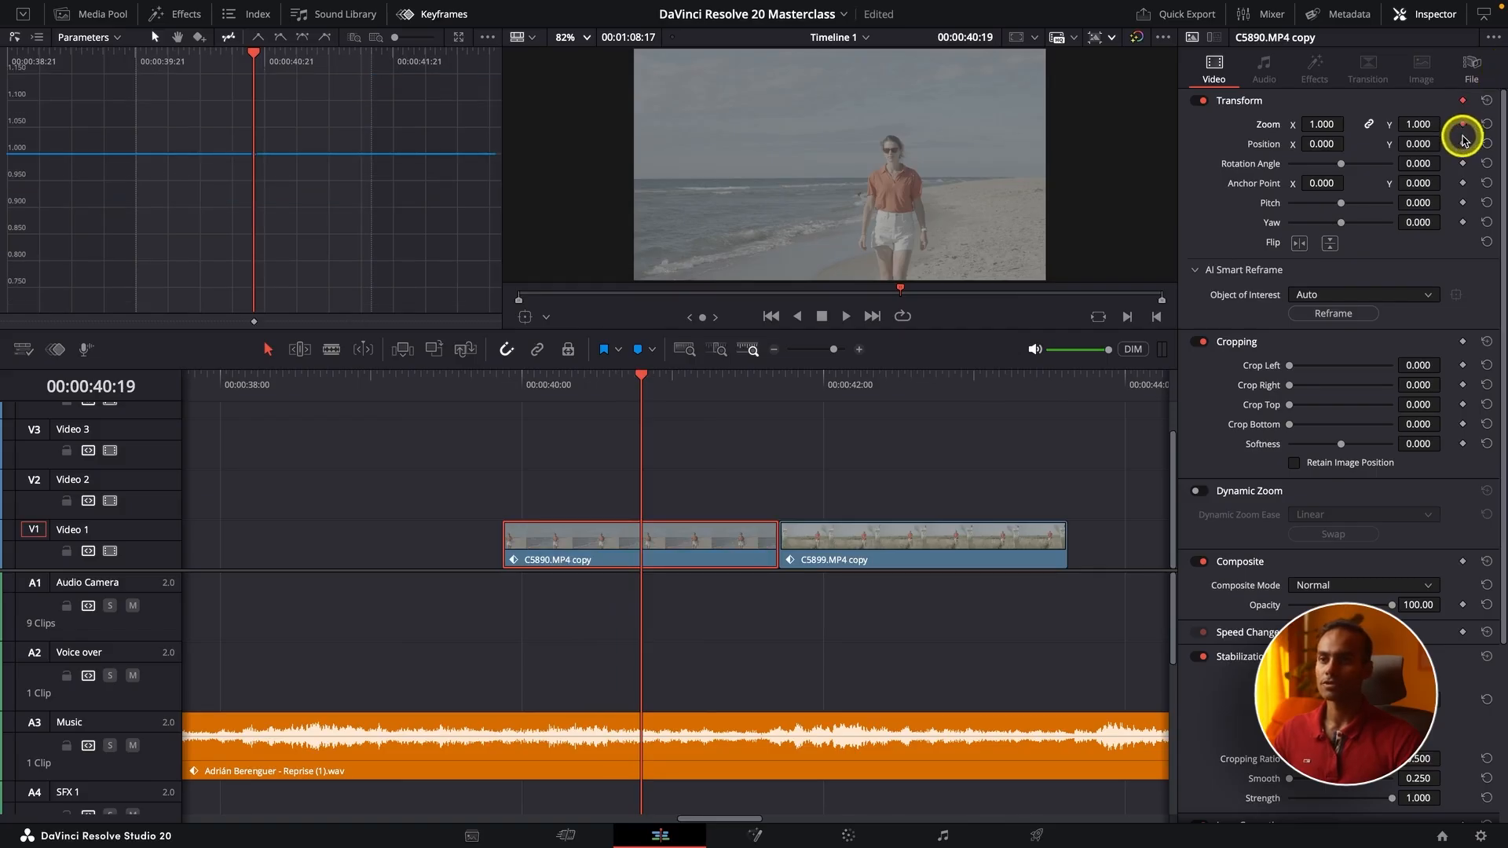
Set the C5890 clip's Zoom X and Y to 1.860 at 00:00:41:05.
key("space")
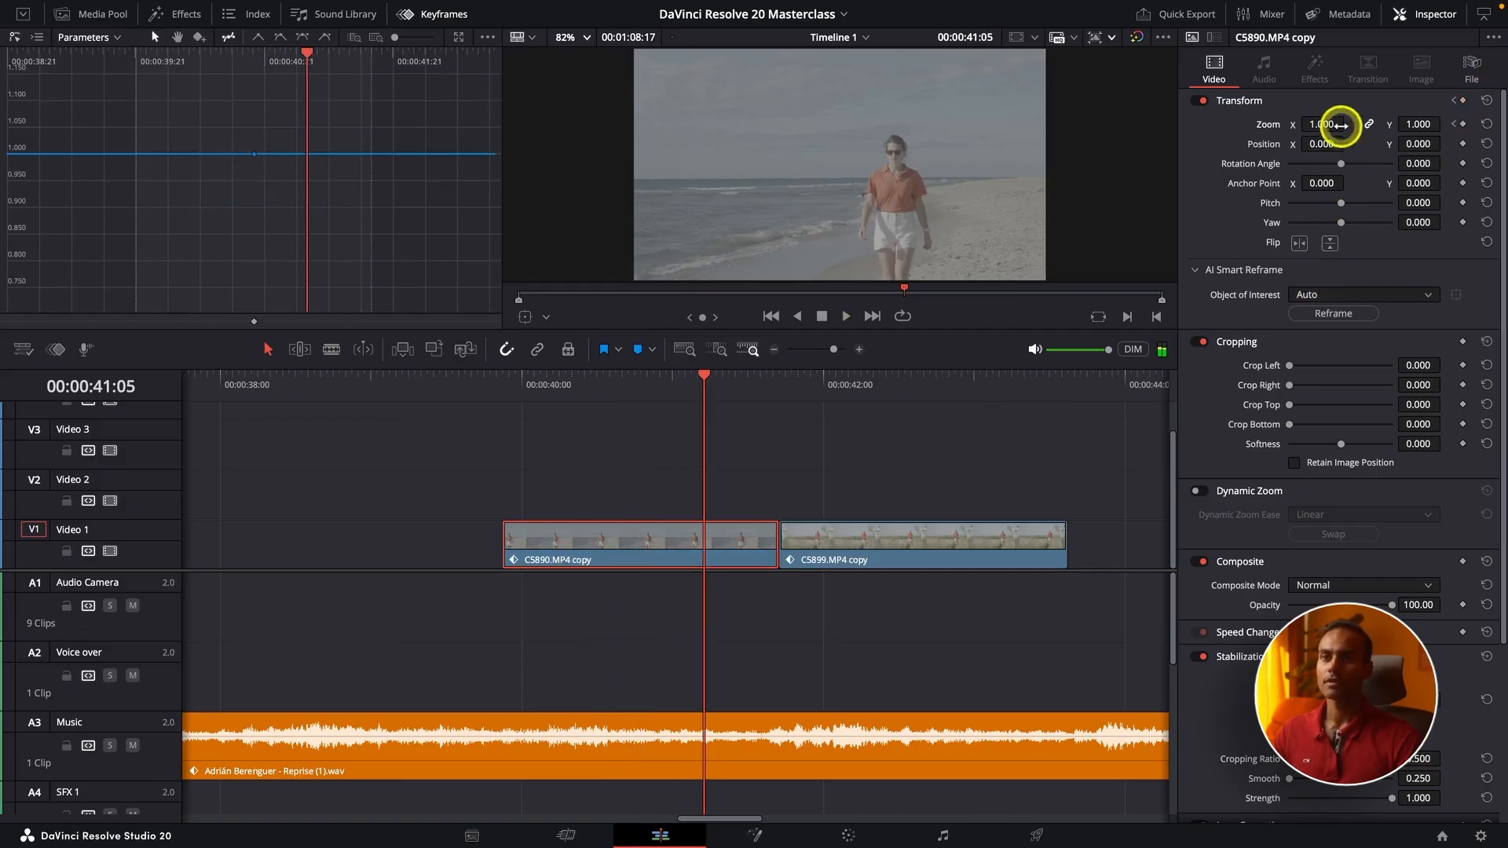
left_click_drag(1323, 123, 1484, 113)
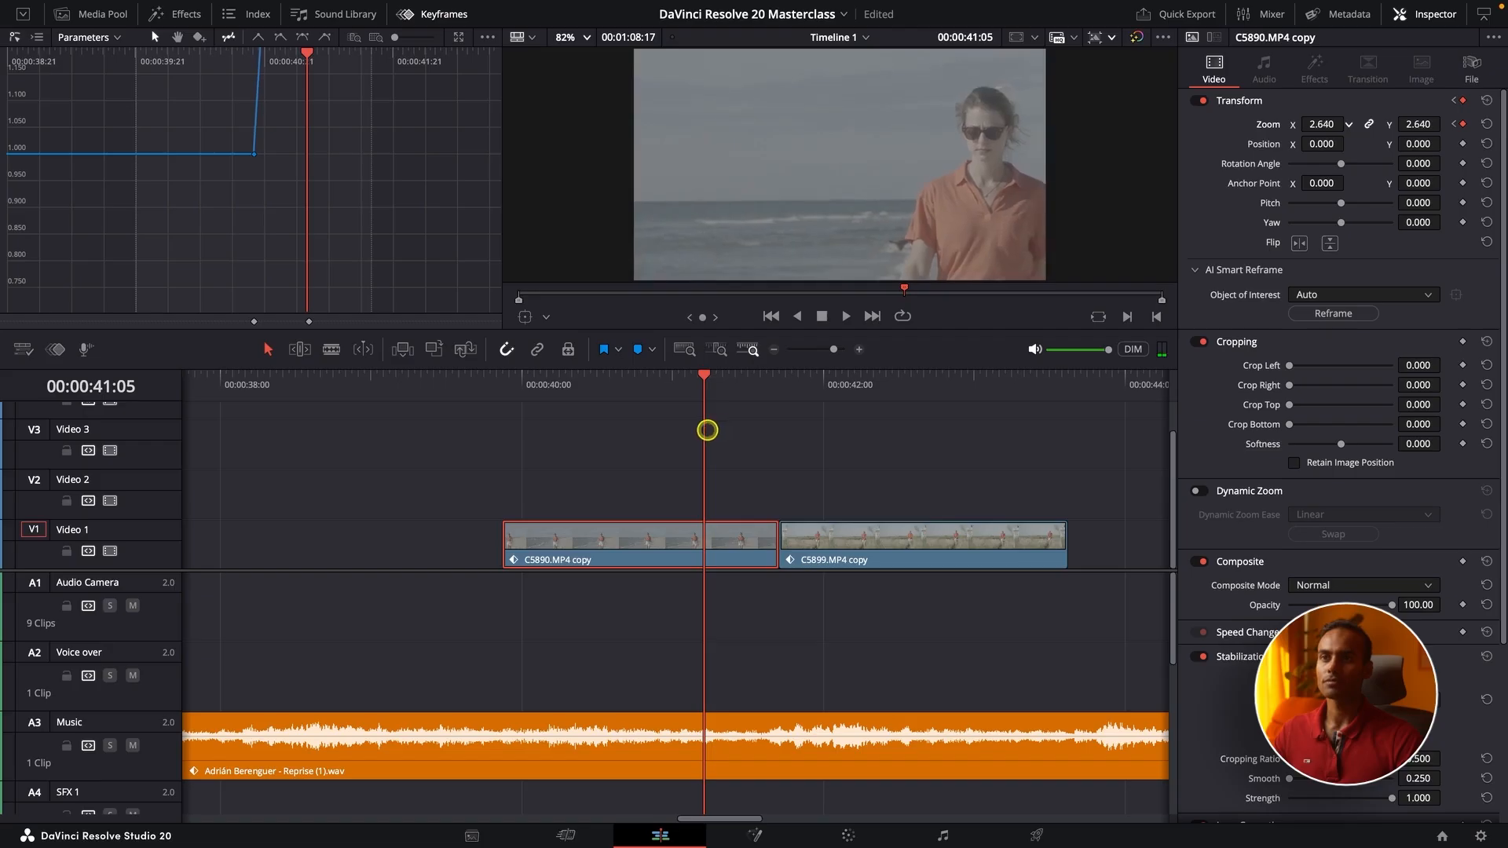
left_click_drag(667, 433, 647, 435)
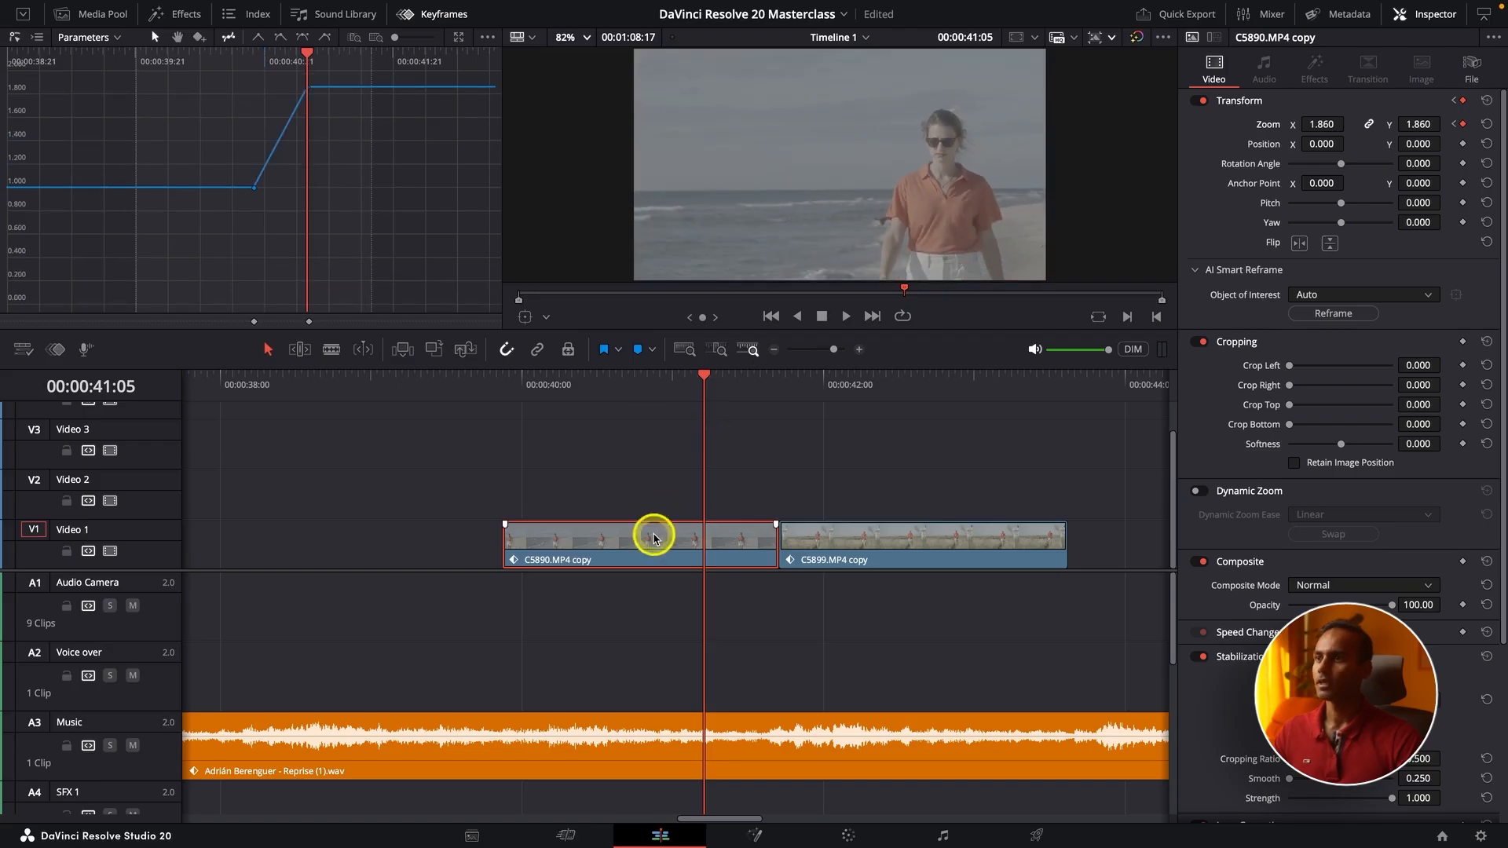
Move the second Zoom keyframe earlier to about 00:00:41:01 with a value of 1.844, and ease both keyframes in and out.
mouse_move(305, 94)
left_click_drag(306, 93, 286, 93)
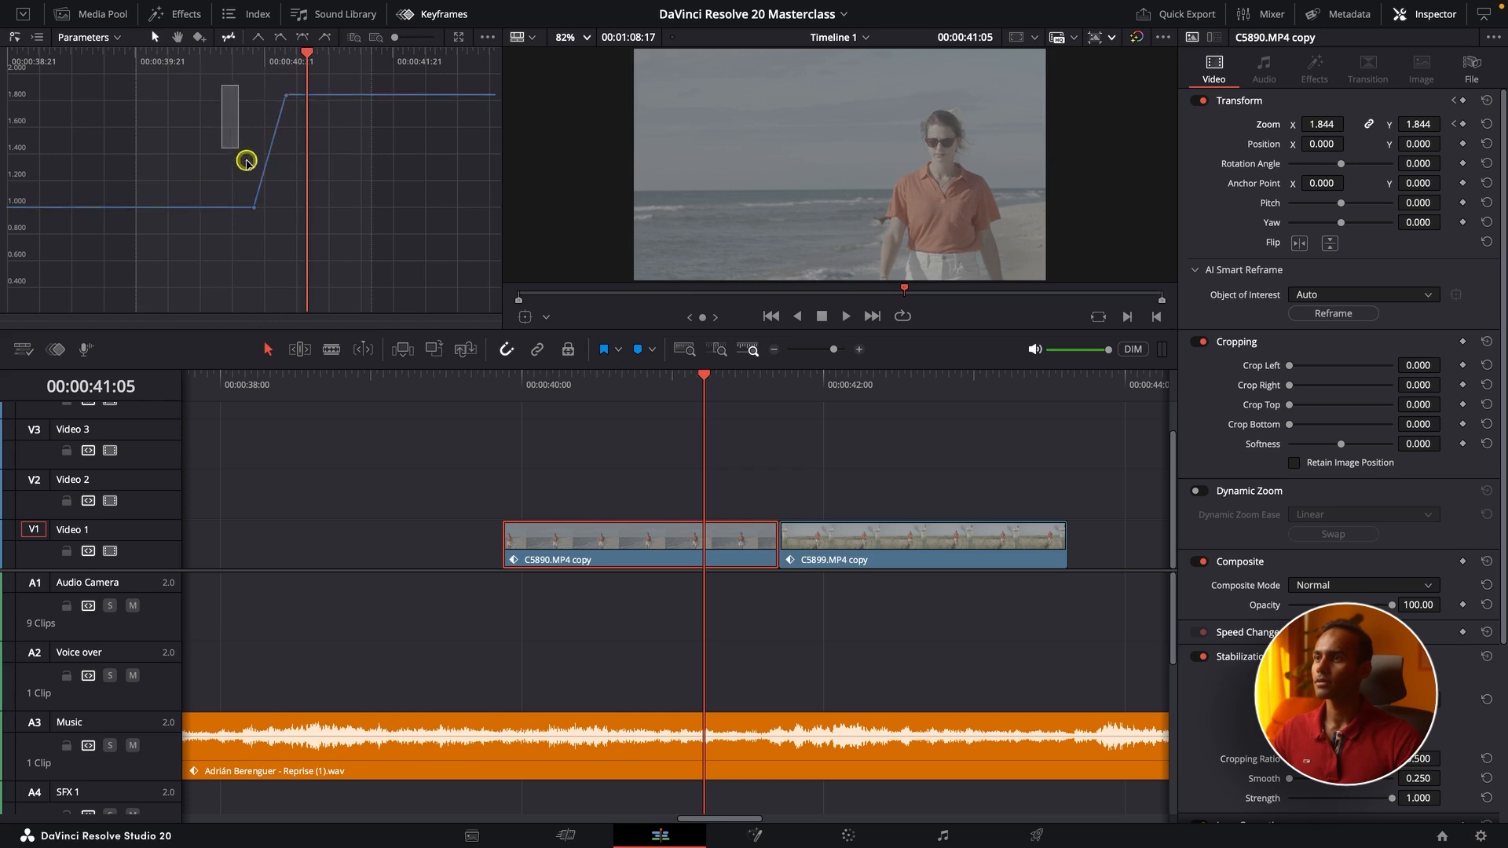
left_click_drag(246, 161, 325, 246)
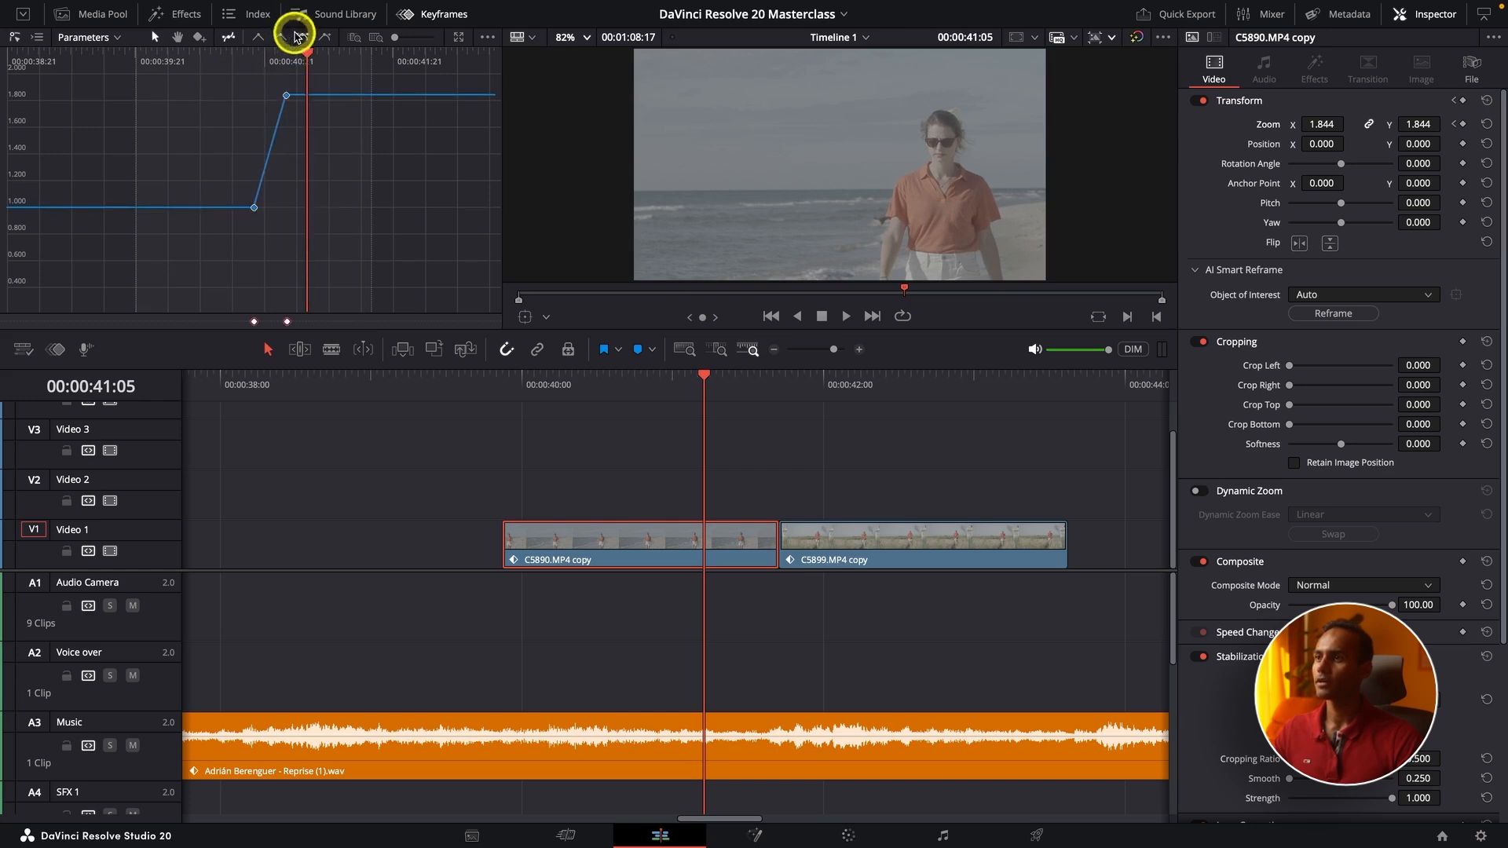
Play the eased zoom-in within the C5890 clip repeatedly from about 00:00:40:00.
left_click(625, 384)
key("space")
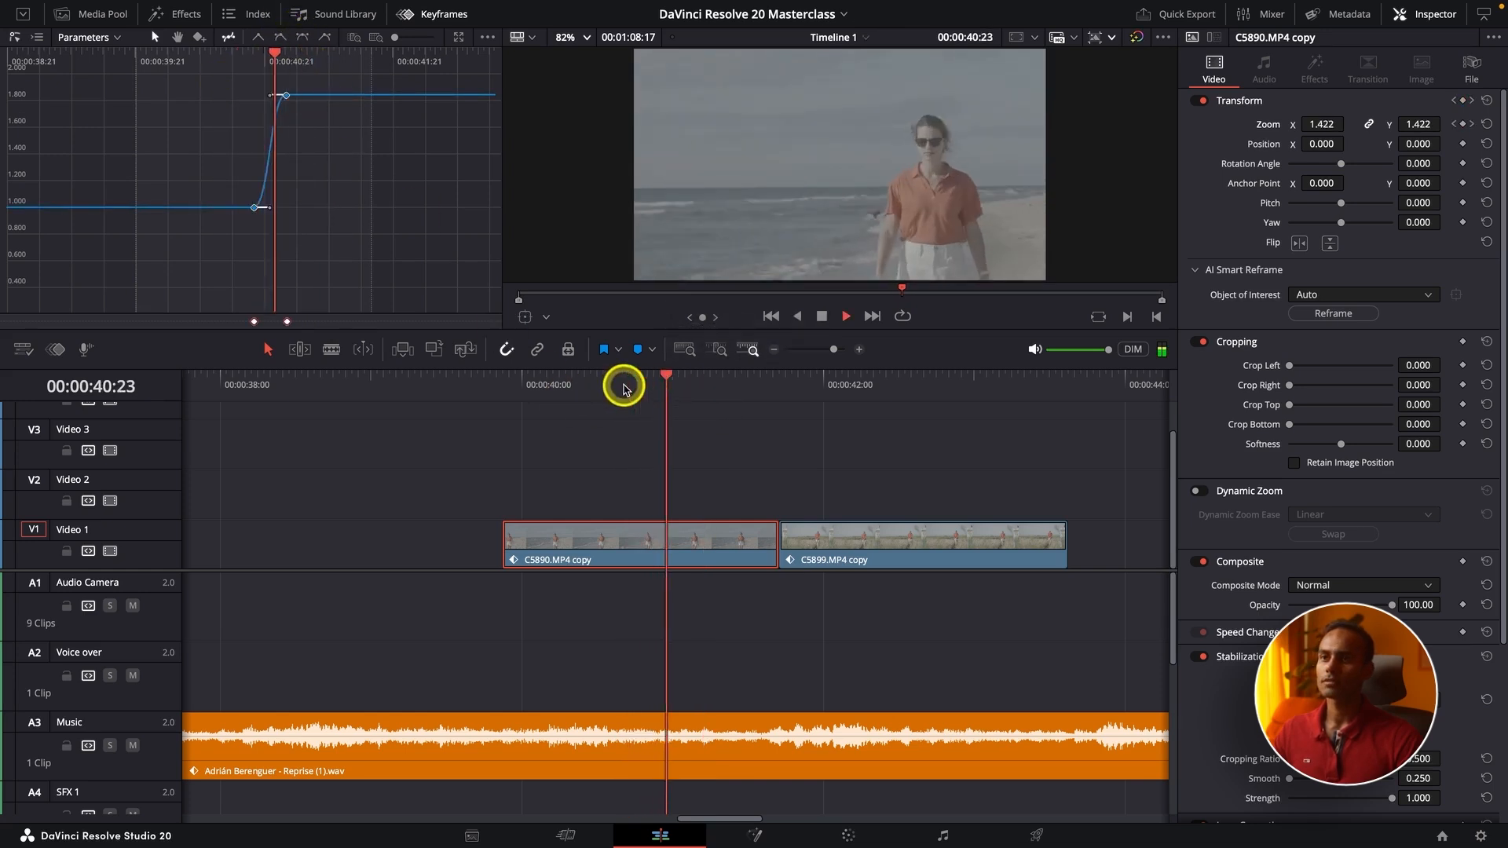
left_click(538, 390)
key("space")
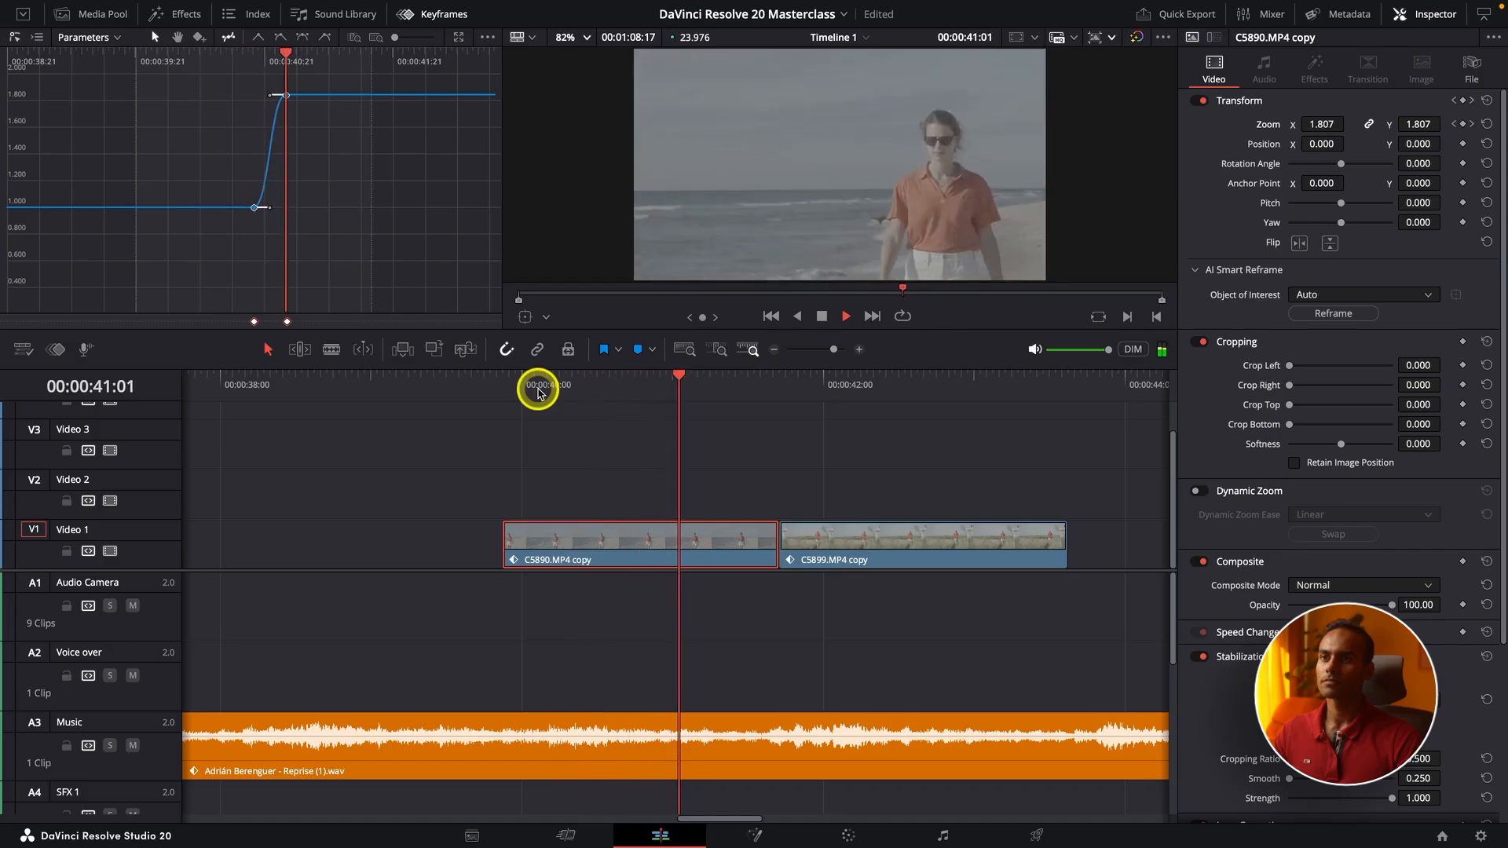
left_click(538, 390)
key("space")
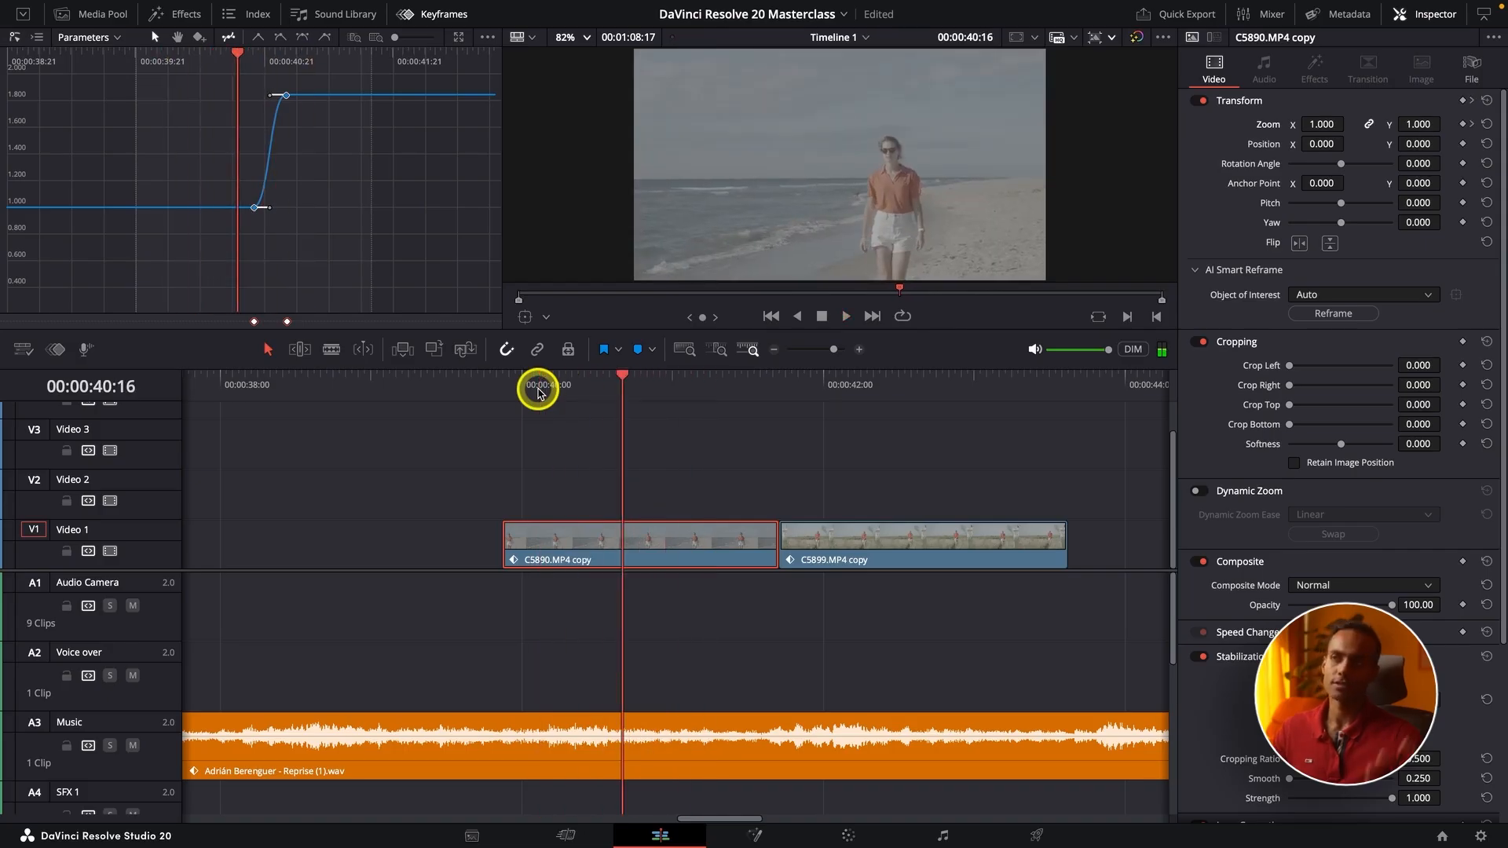
Lengthen the easing handles of both Zoom keyframes slightly past the curve's midpoint at 00:00:40:22, keeping them level.
left_click(271, 61)
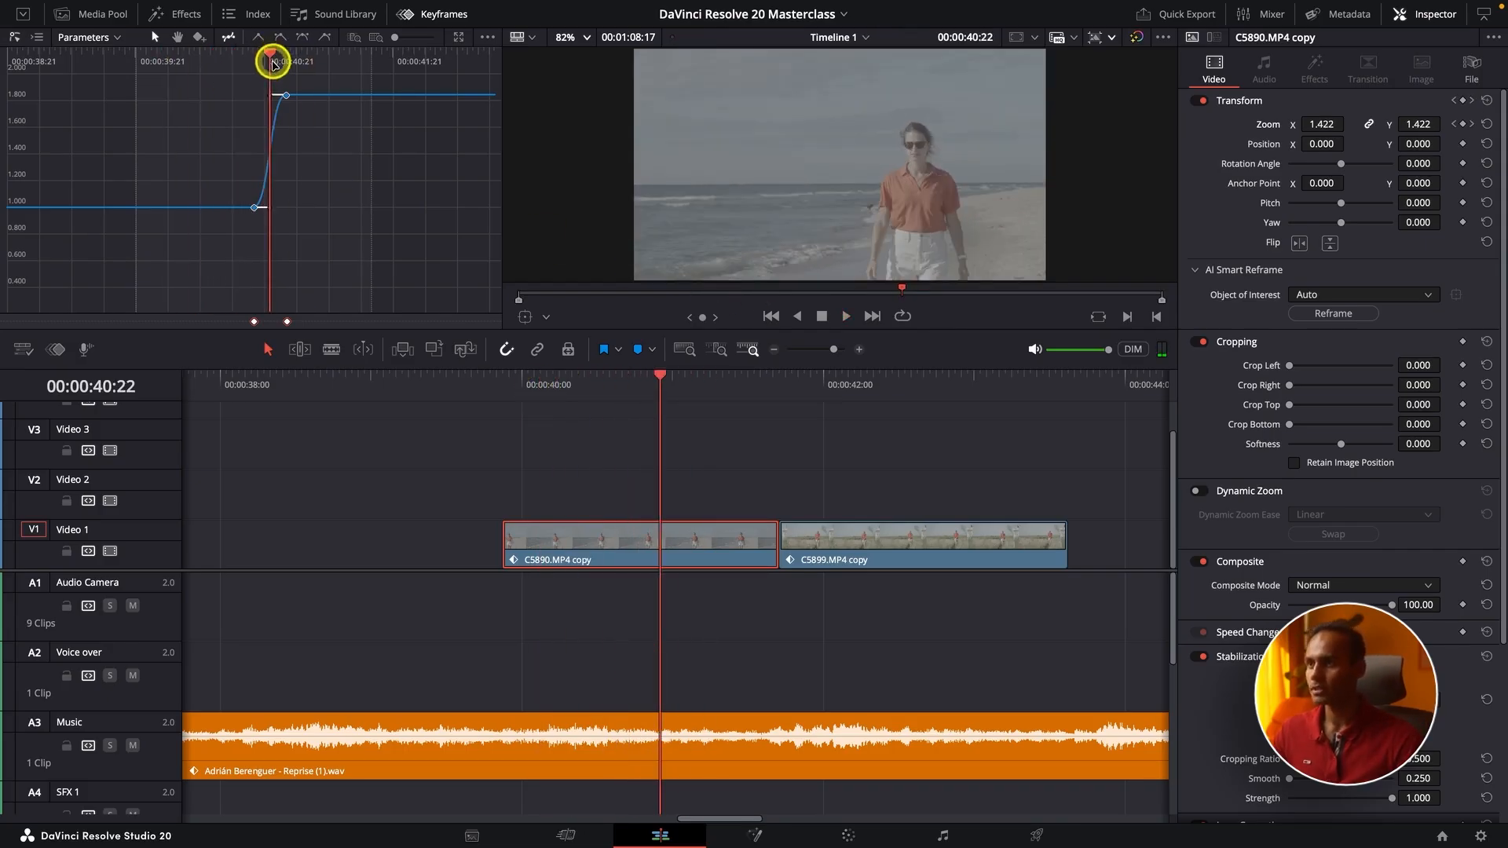
key("super+equal")
key("super+equal")
key("super+equal")
key("super+equal")
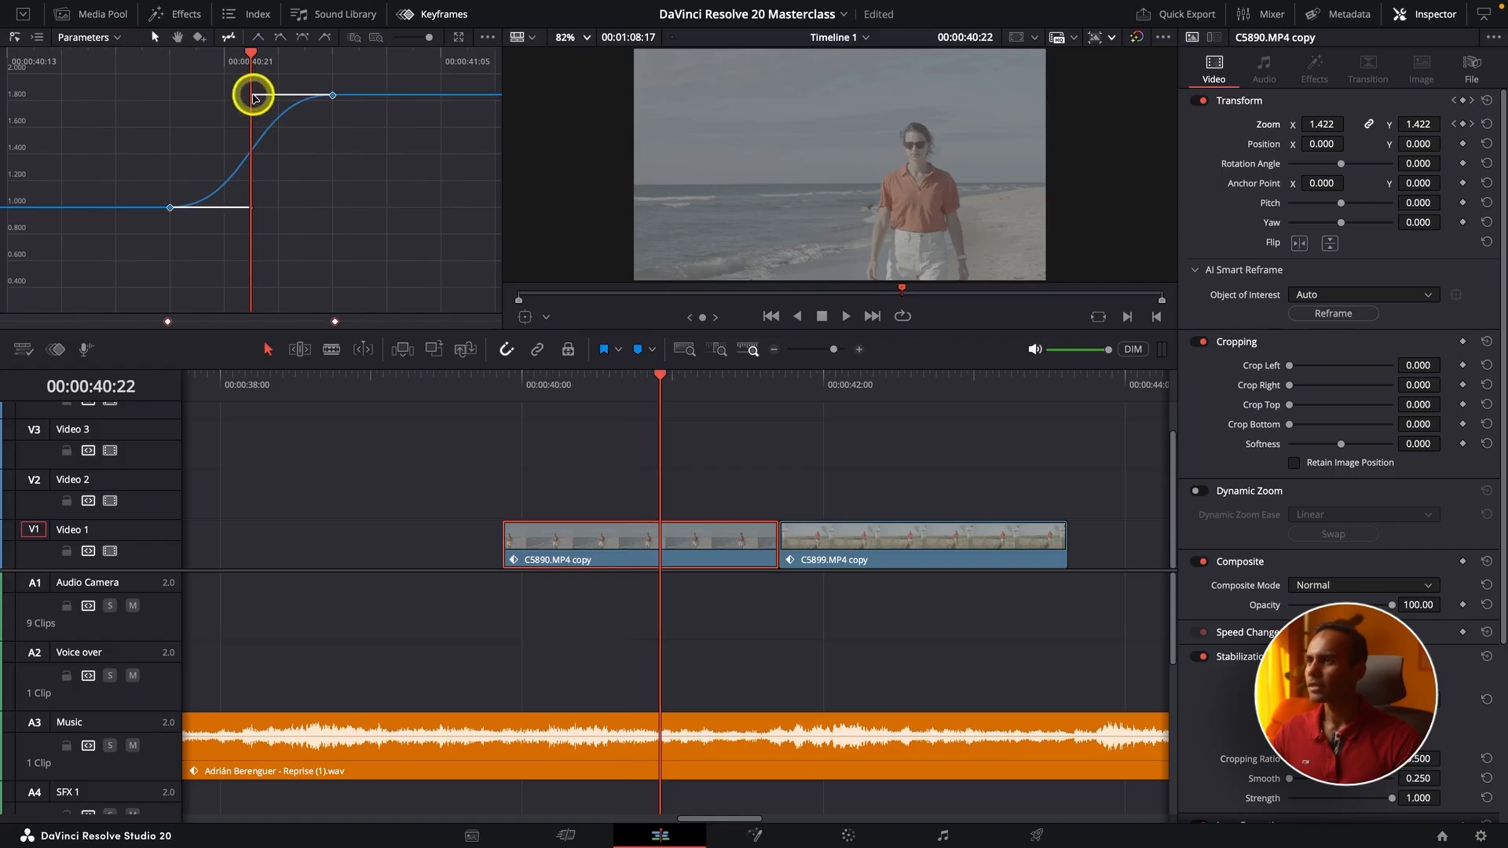
left_click_drag(255, 97, 249, 97)
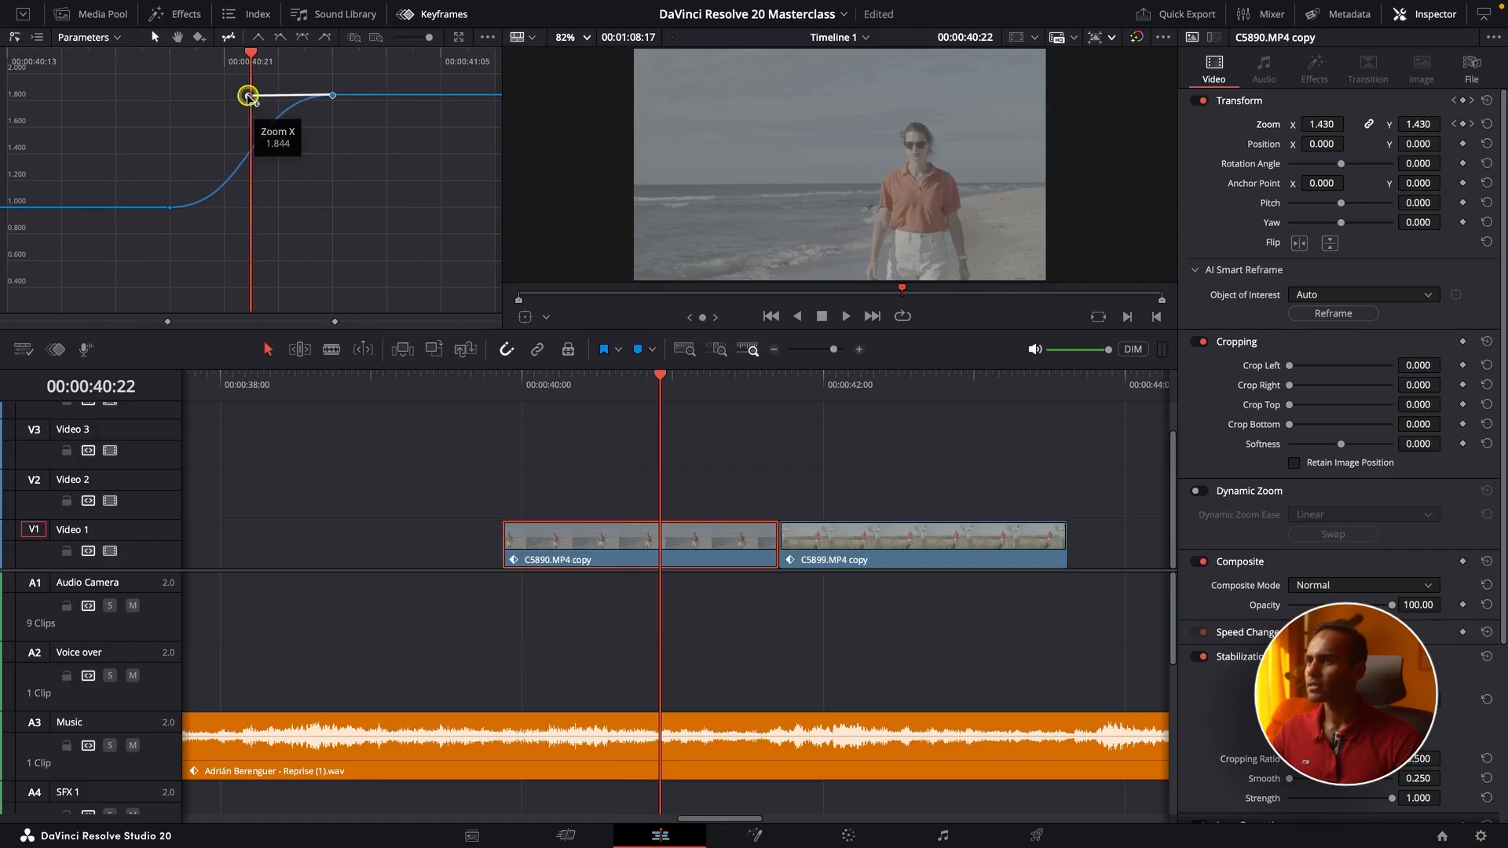
left_click(172, 209)
left_click_drag(172, 209, 259, 209)
left_click(170, 208)
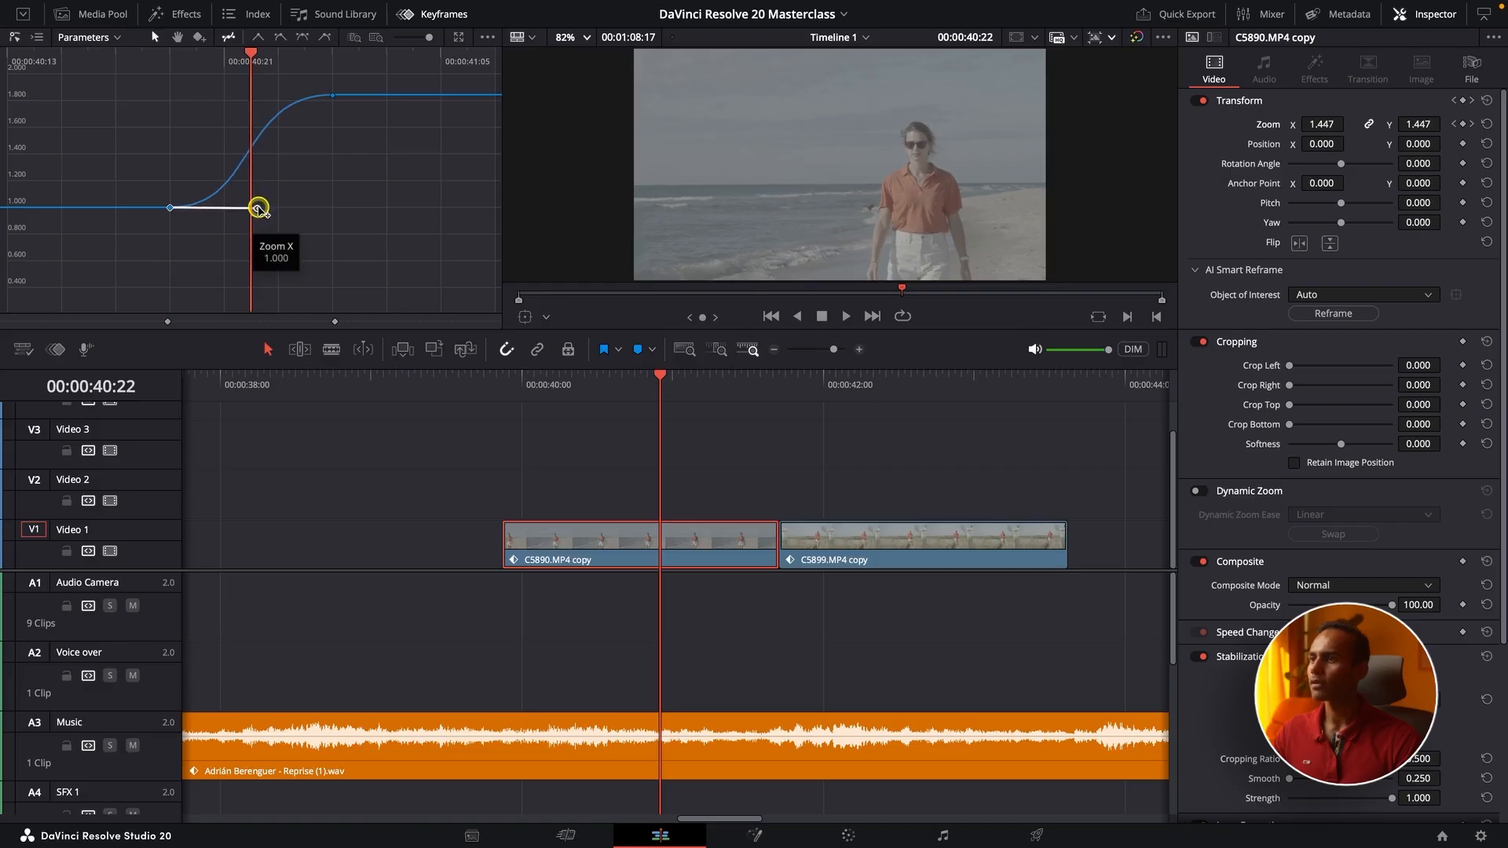
Play the C5890 clip repeatedly from its start to review the zoom-in with the lengthened easing.
left_click(501, 384)
key("space")
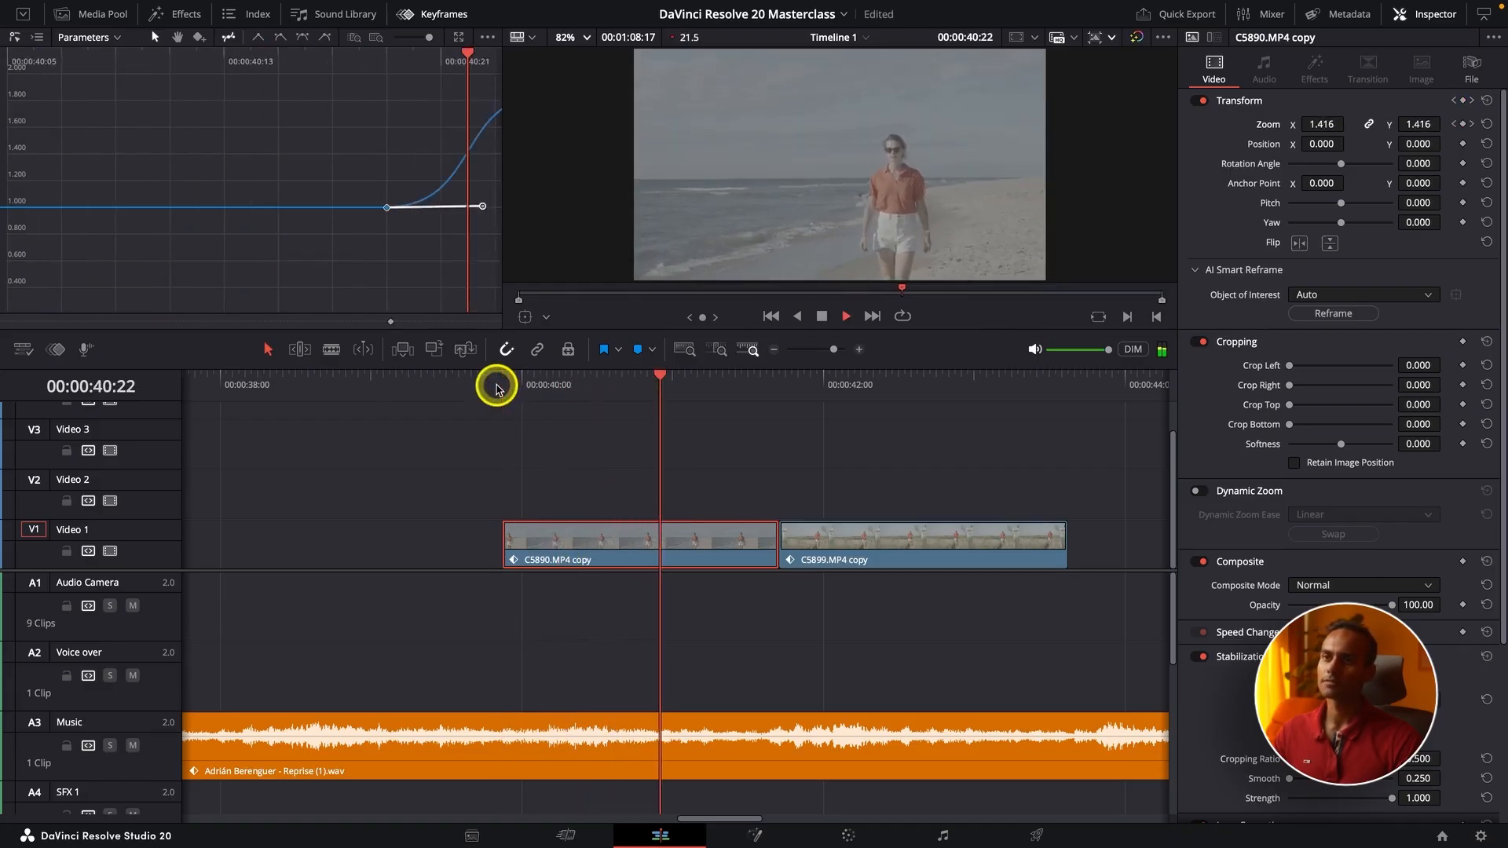
left_click(502, 385)
key("space")
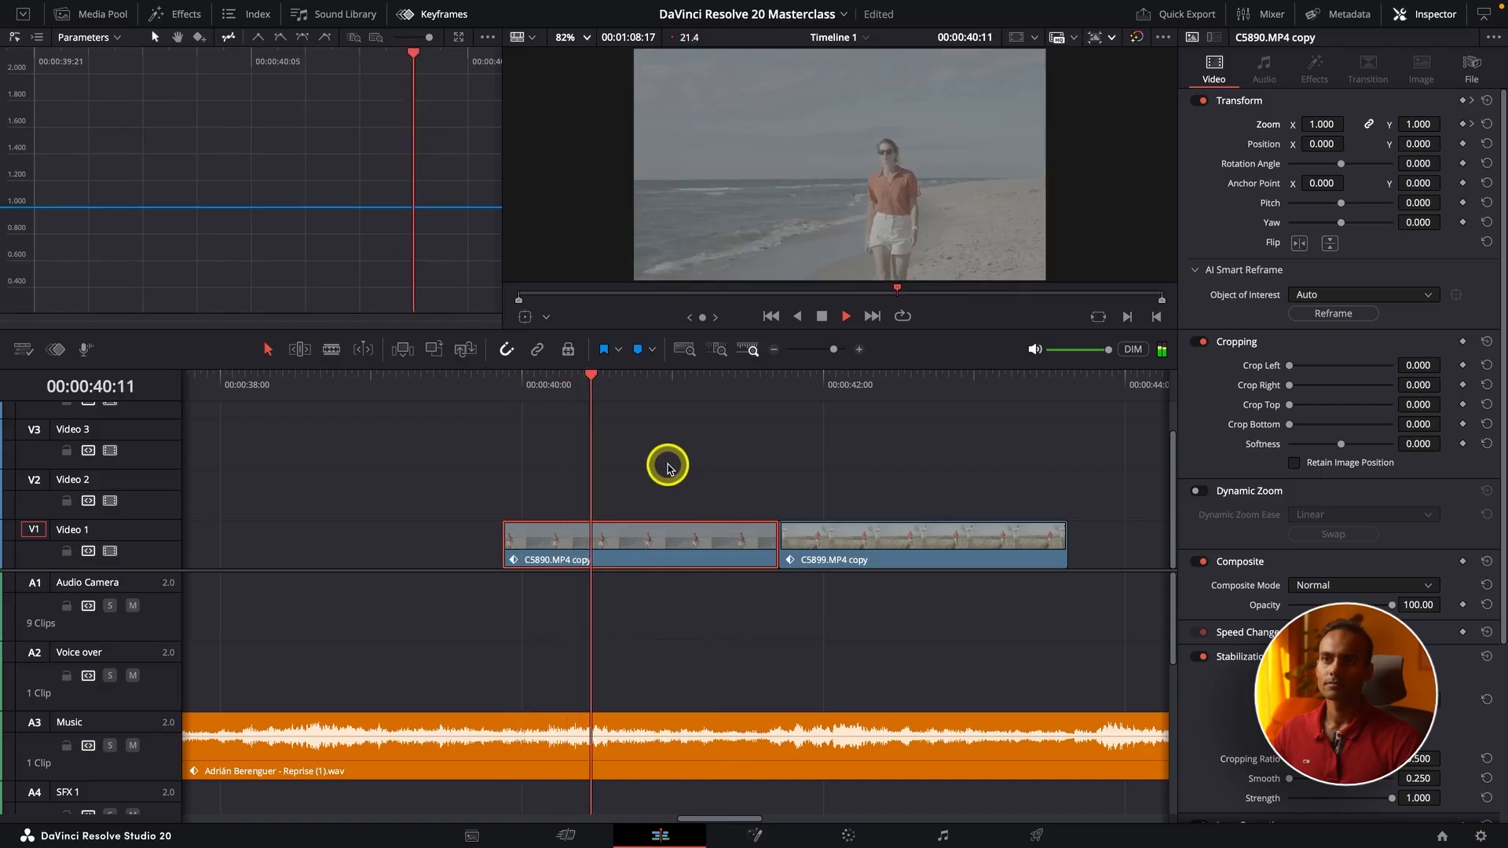
key("space")
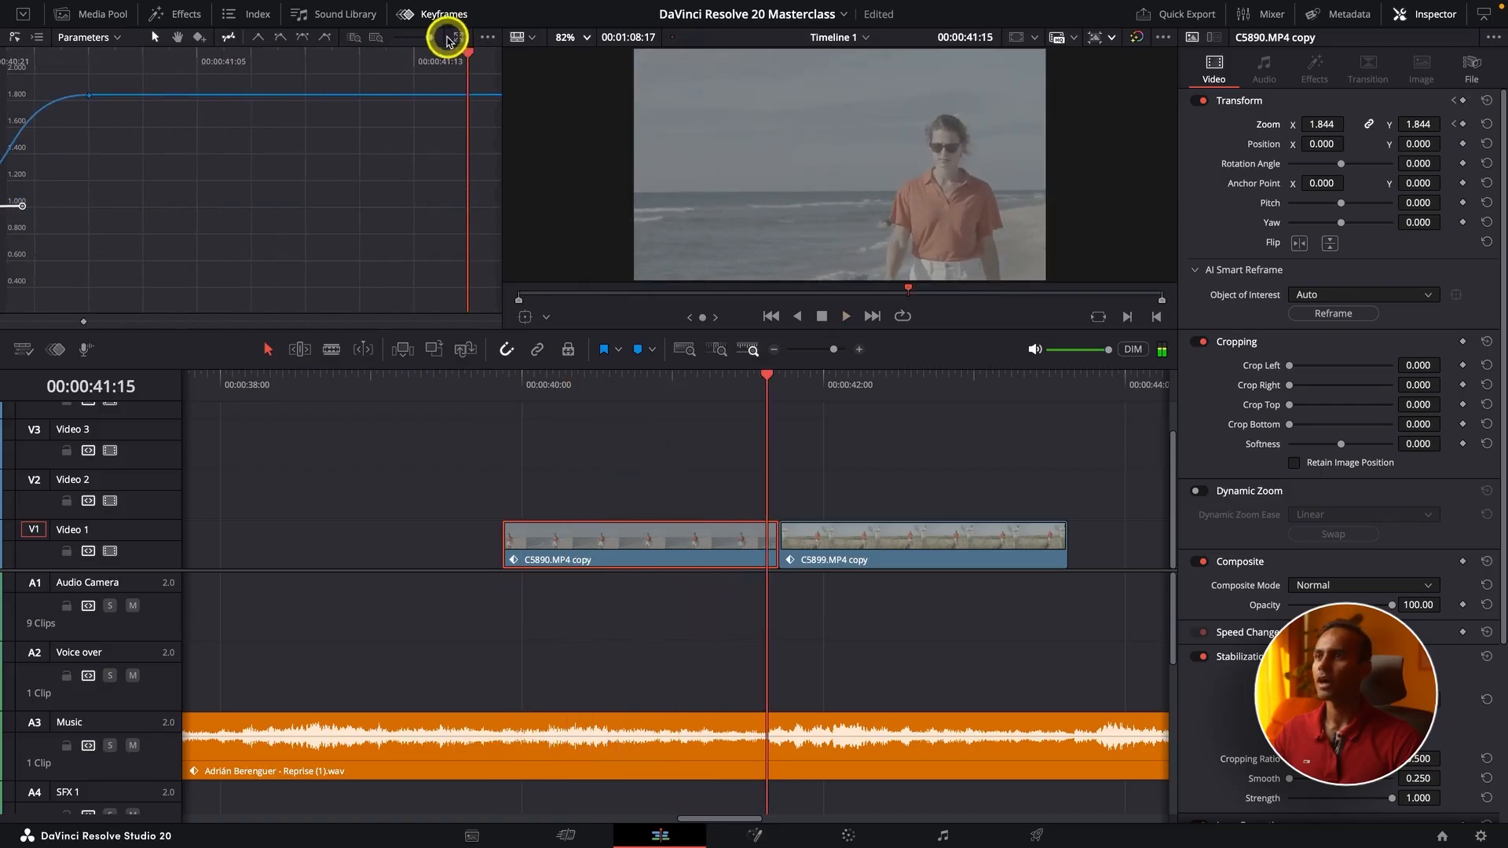
Play the zoom-in full screen from the start of the C5890 clip, and return the playhead to 00:00:40:22.
left_click(410, 39)
left_click(371, 37)
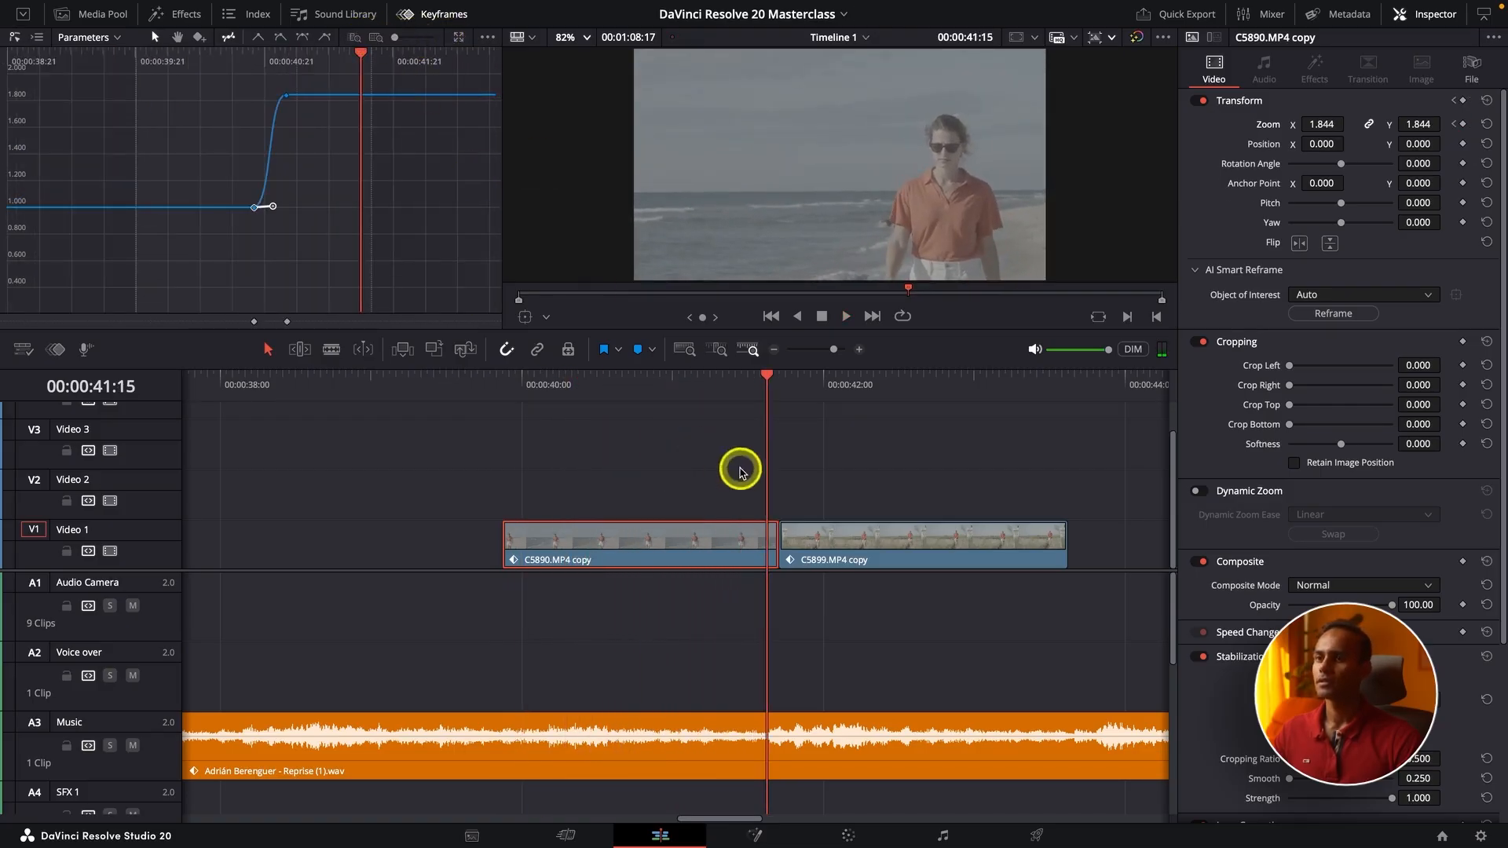
left_click(503, 383)
key("p")
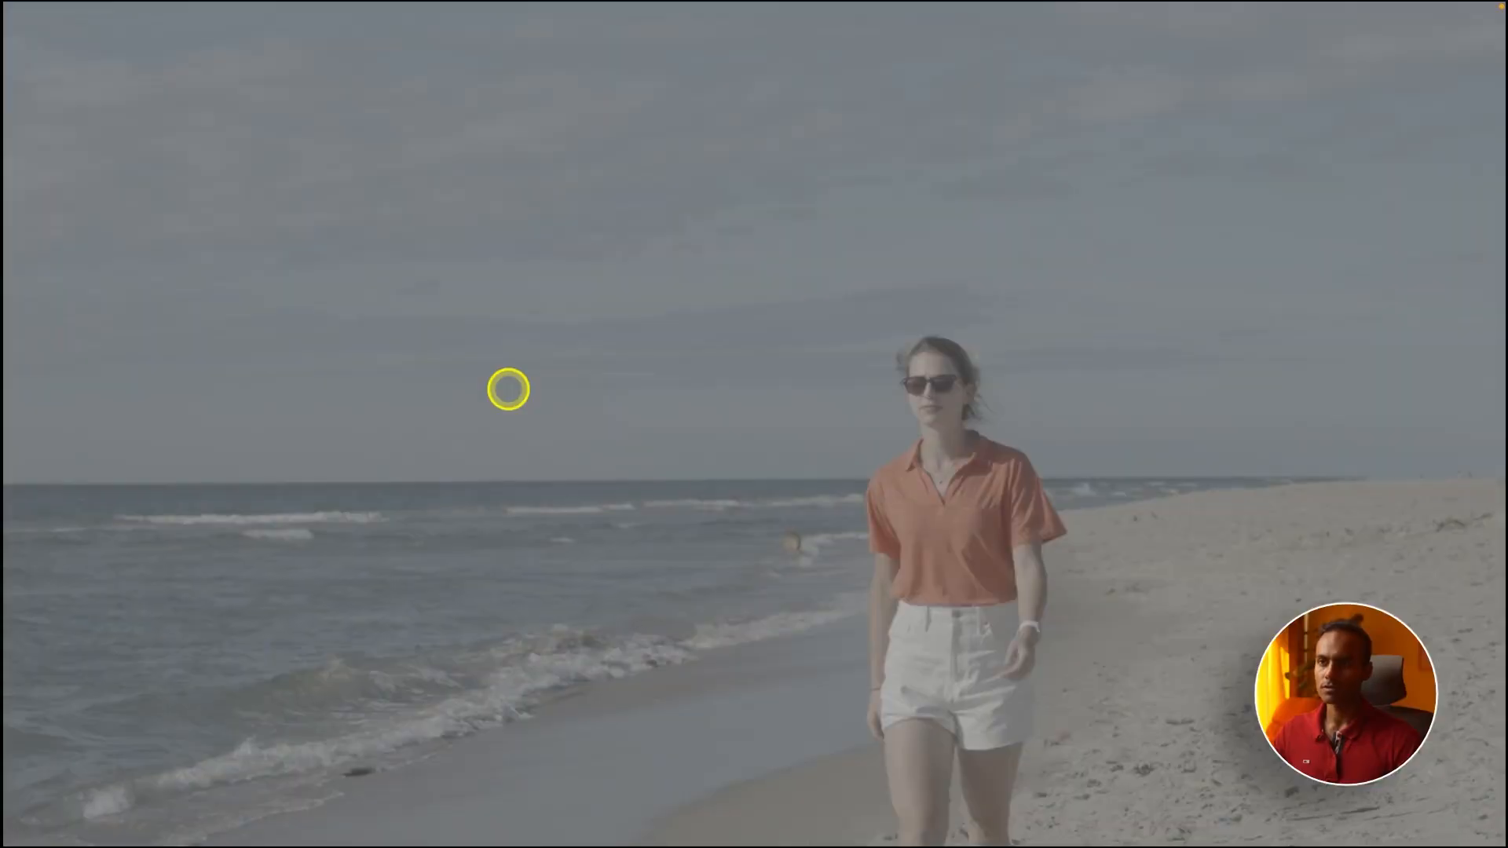
key("space")
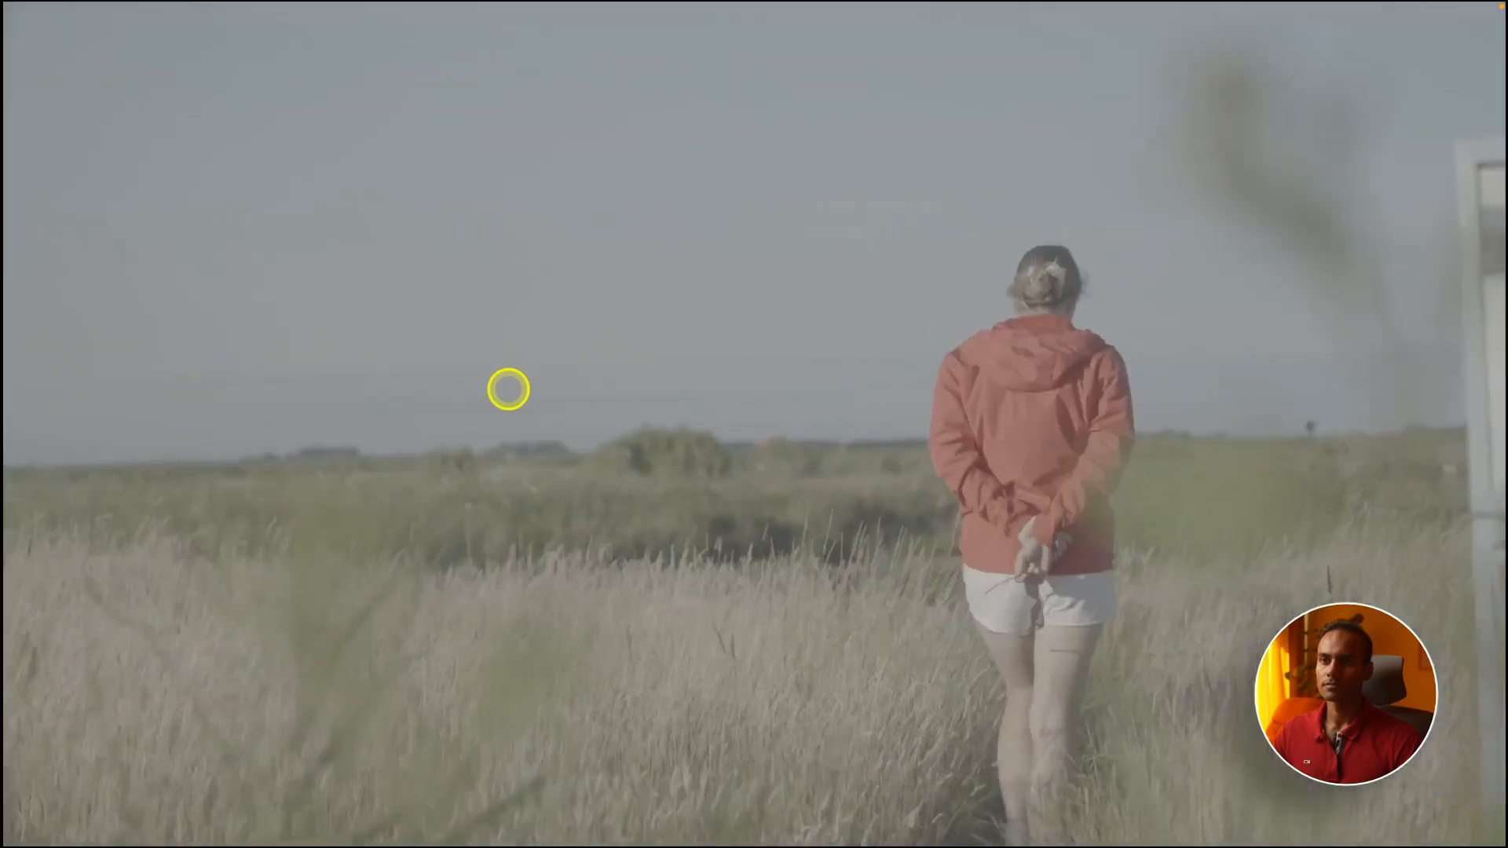
key("p")
key("space")
left_click_drag(596, 389, 659, 394)
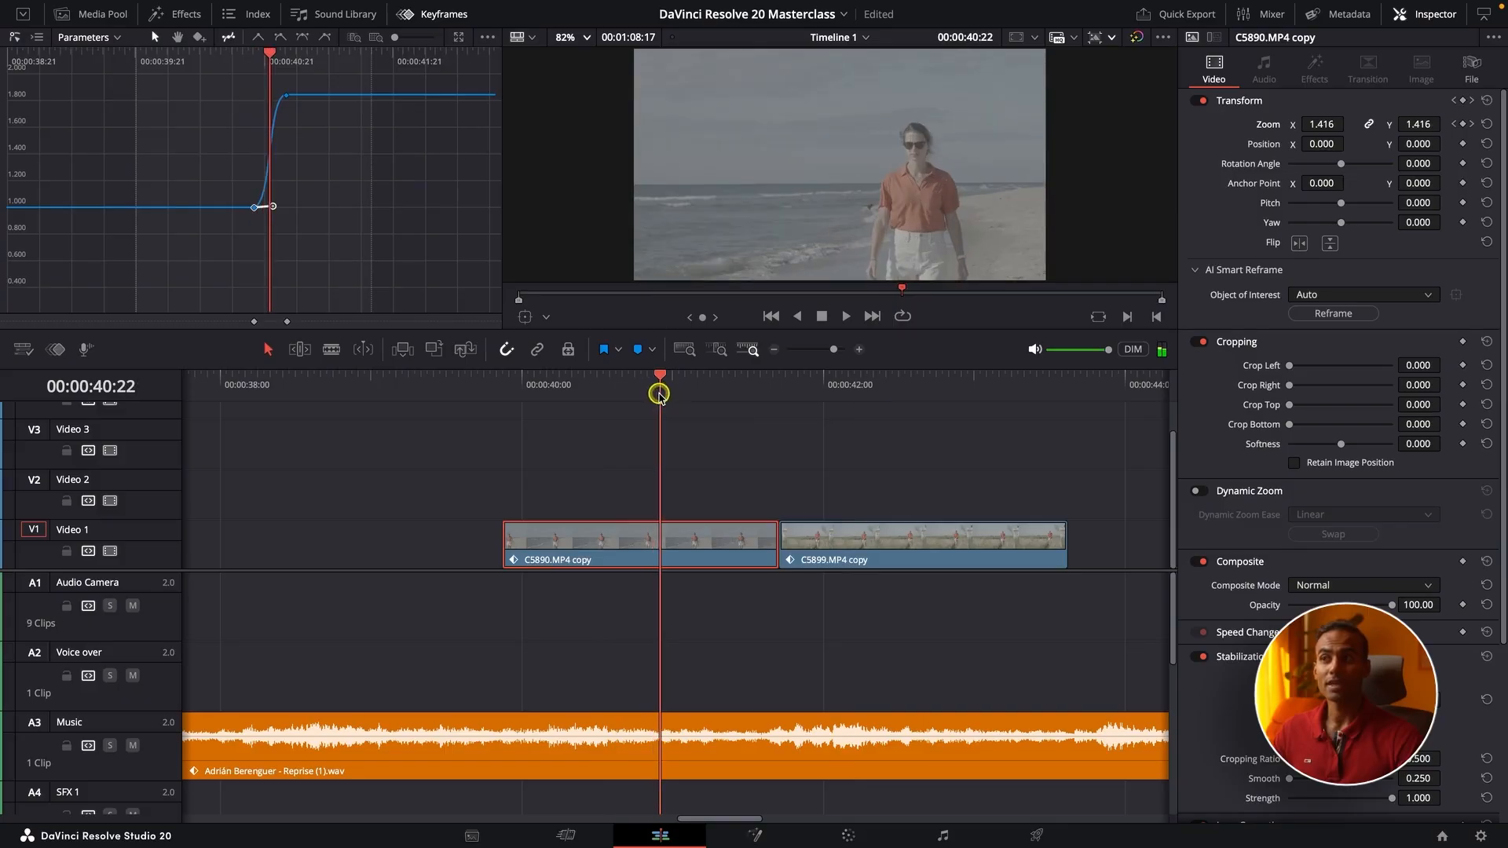
Show the Media Pool and open the 03. WHOOSHES bin inside 1. Whooshes in the Power Bins.
key("super+minus")
key("super+minus")
key("super+minus")
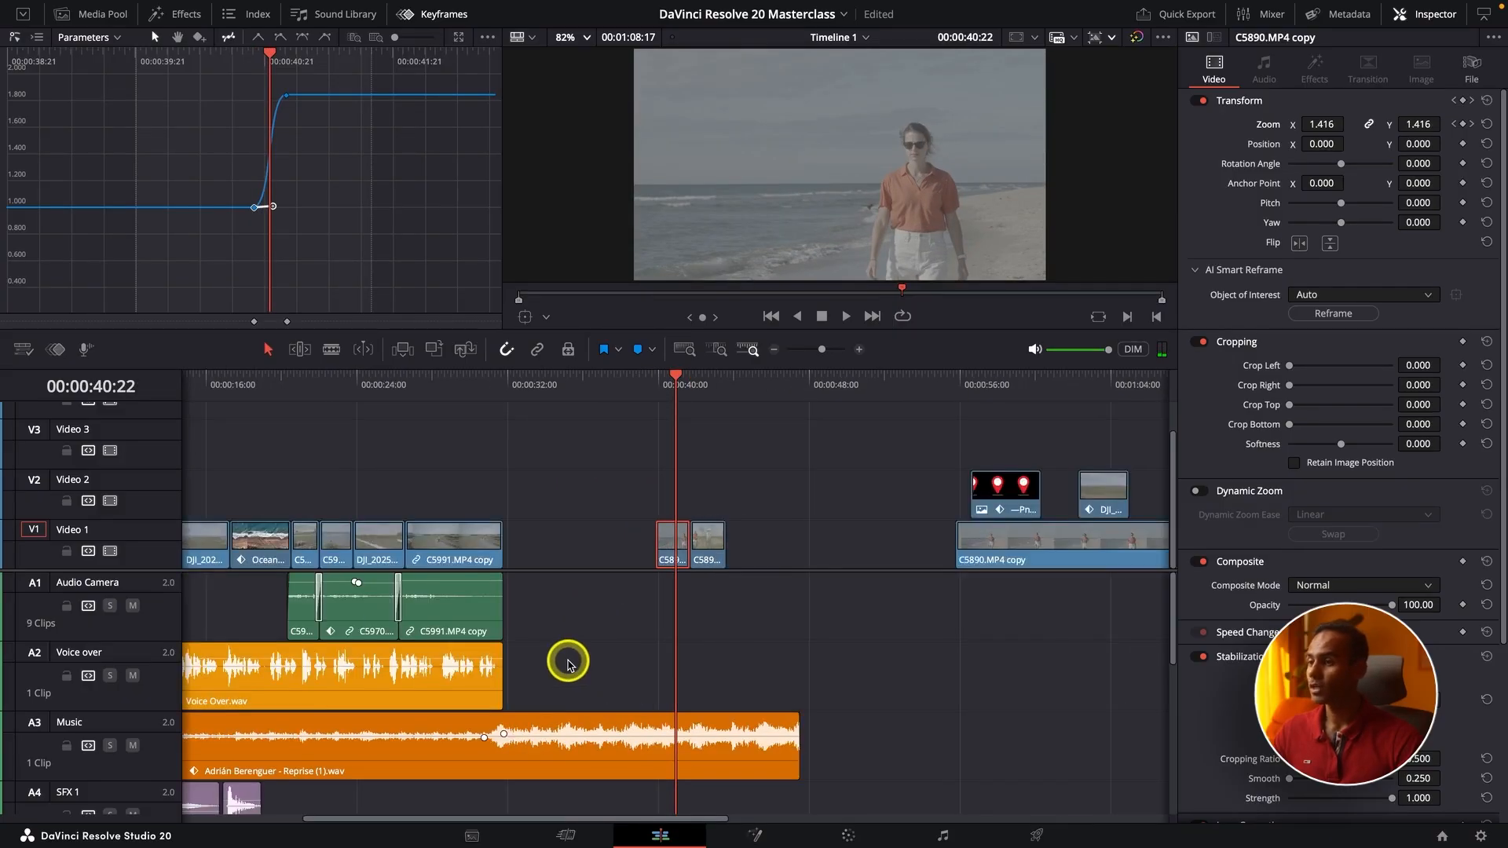
key("super+minus")
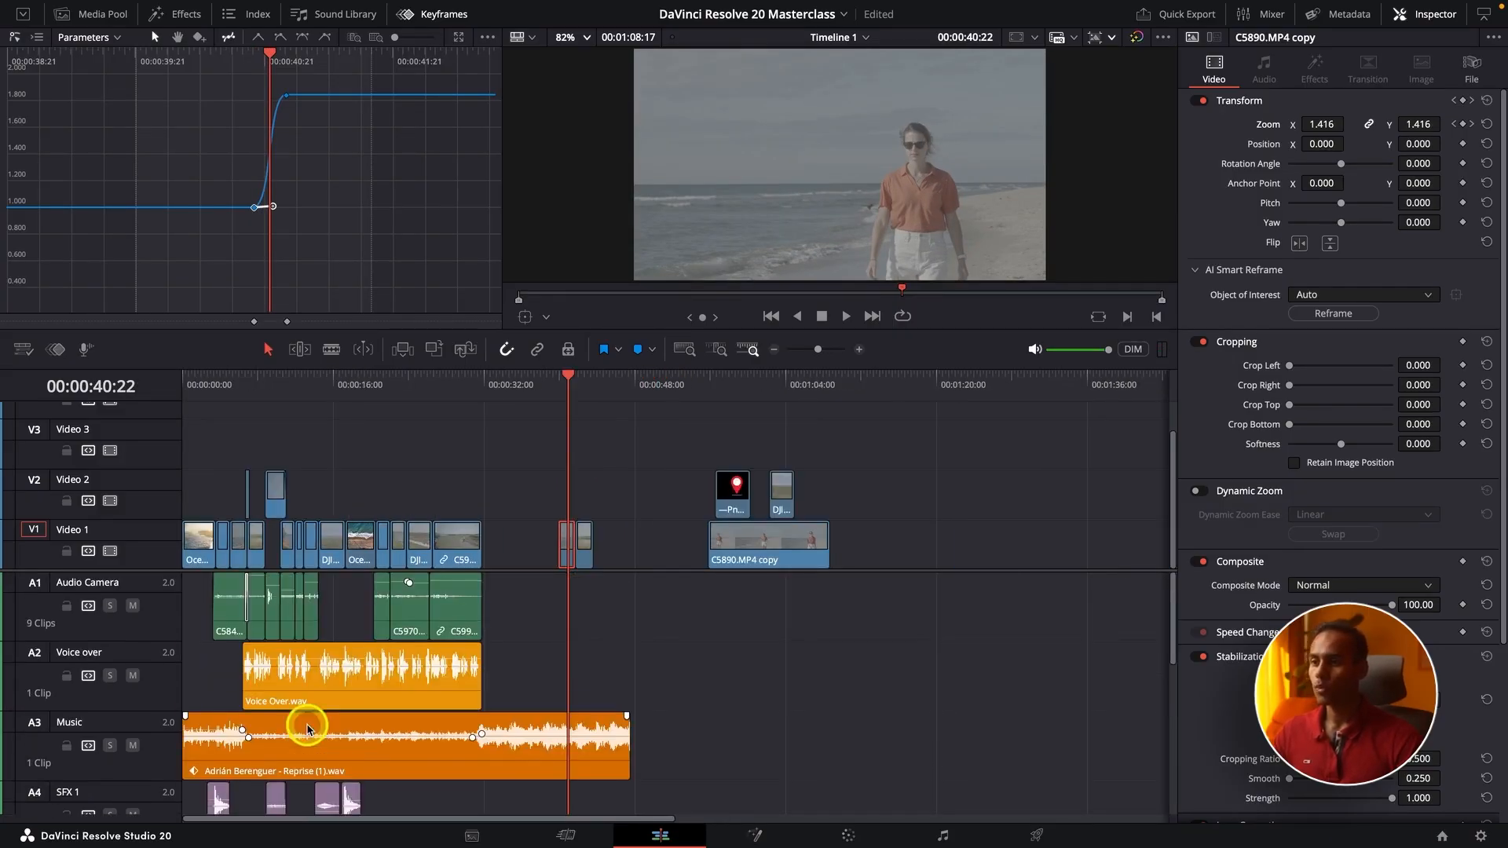
key("super+equal")
key("super+equal")
left_click(108, 21)
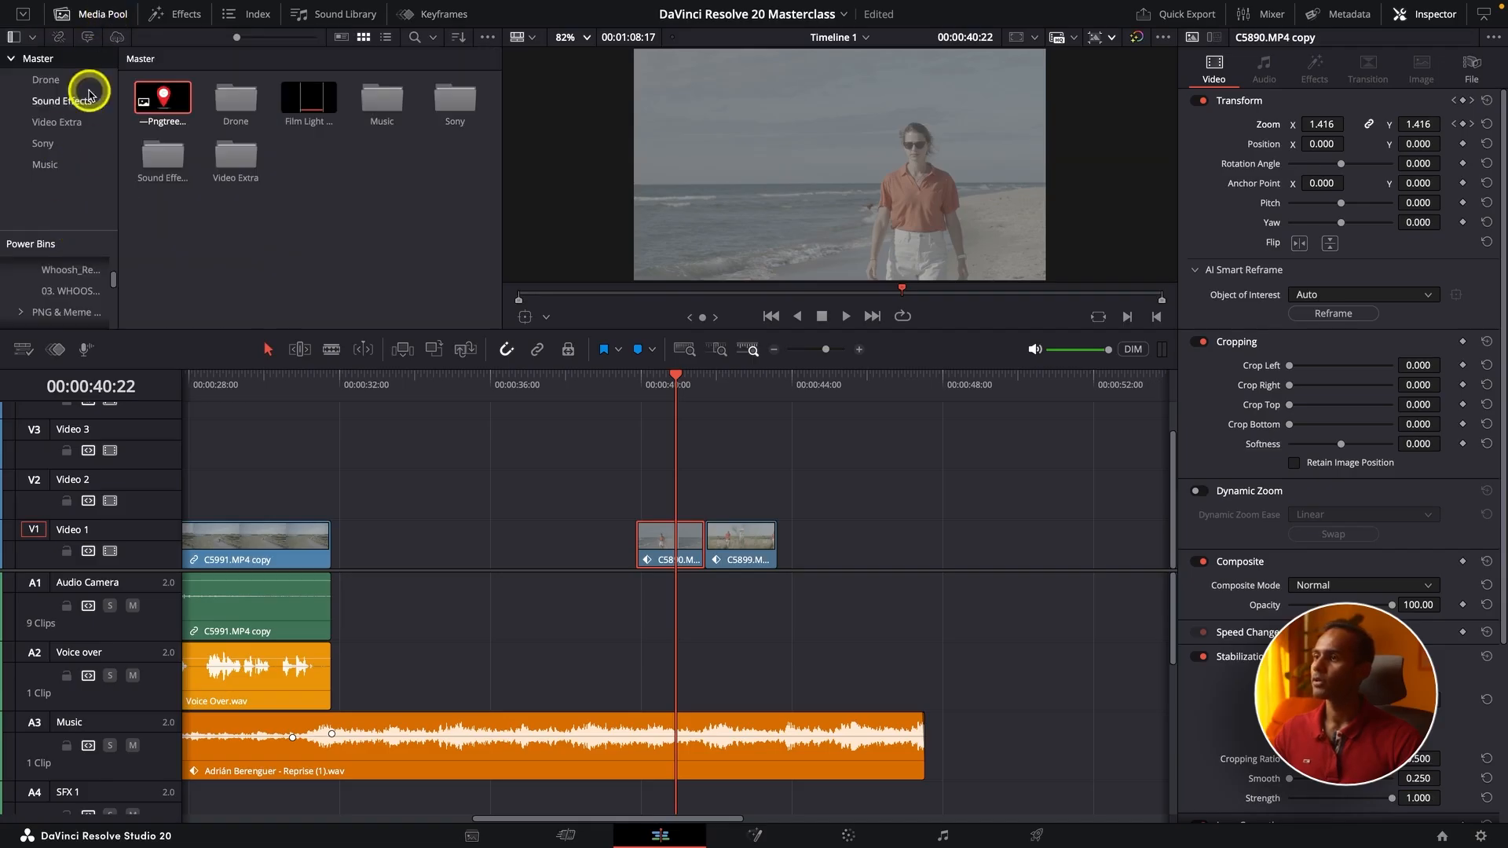
left_click(32, 36)
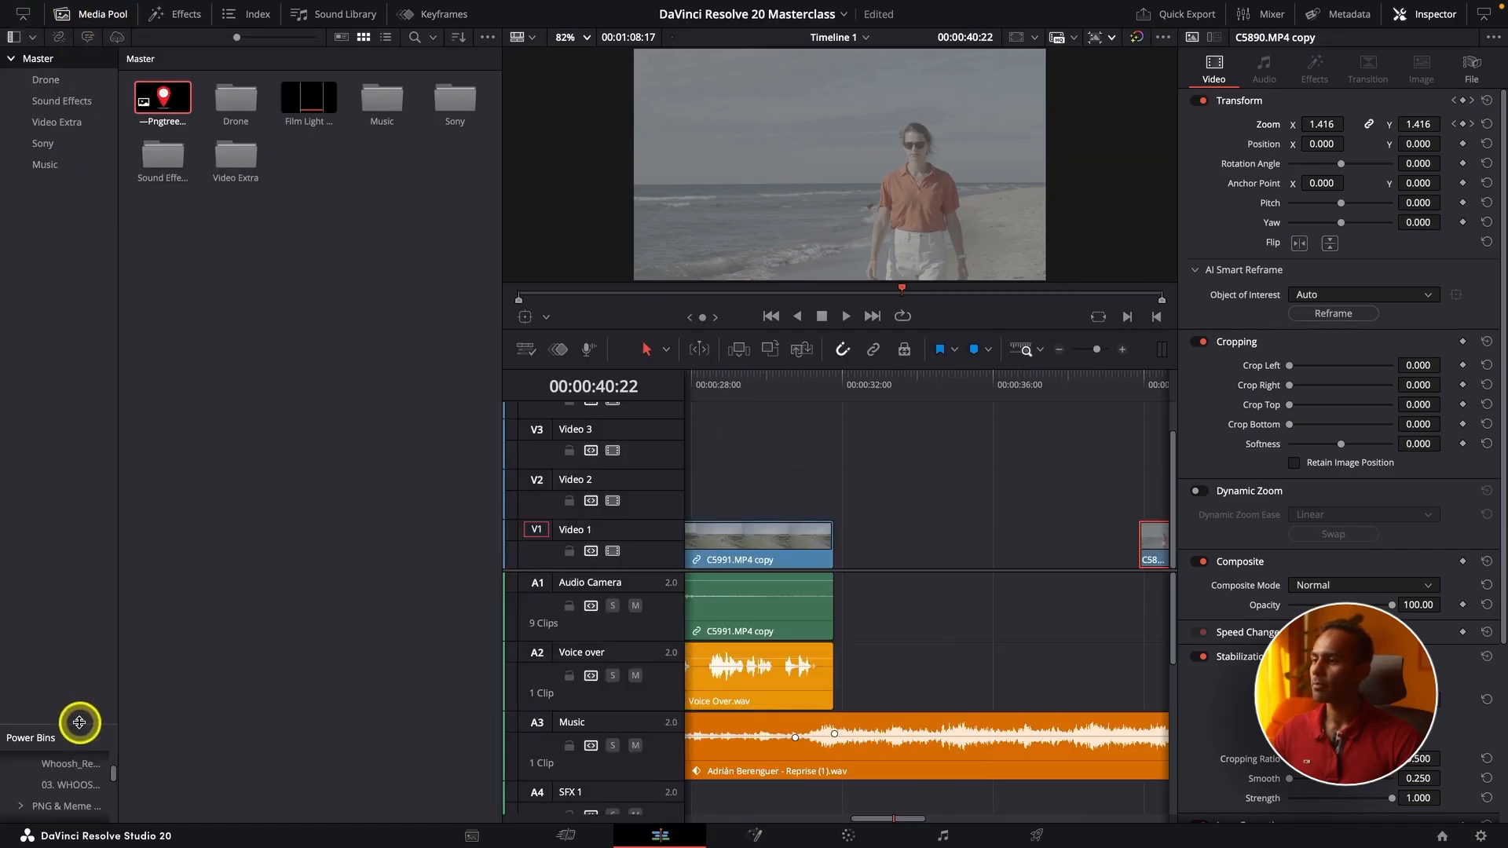
left_click_drag(79, 722, 101, 380)
left_click(93, 435)
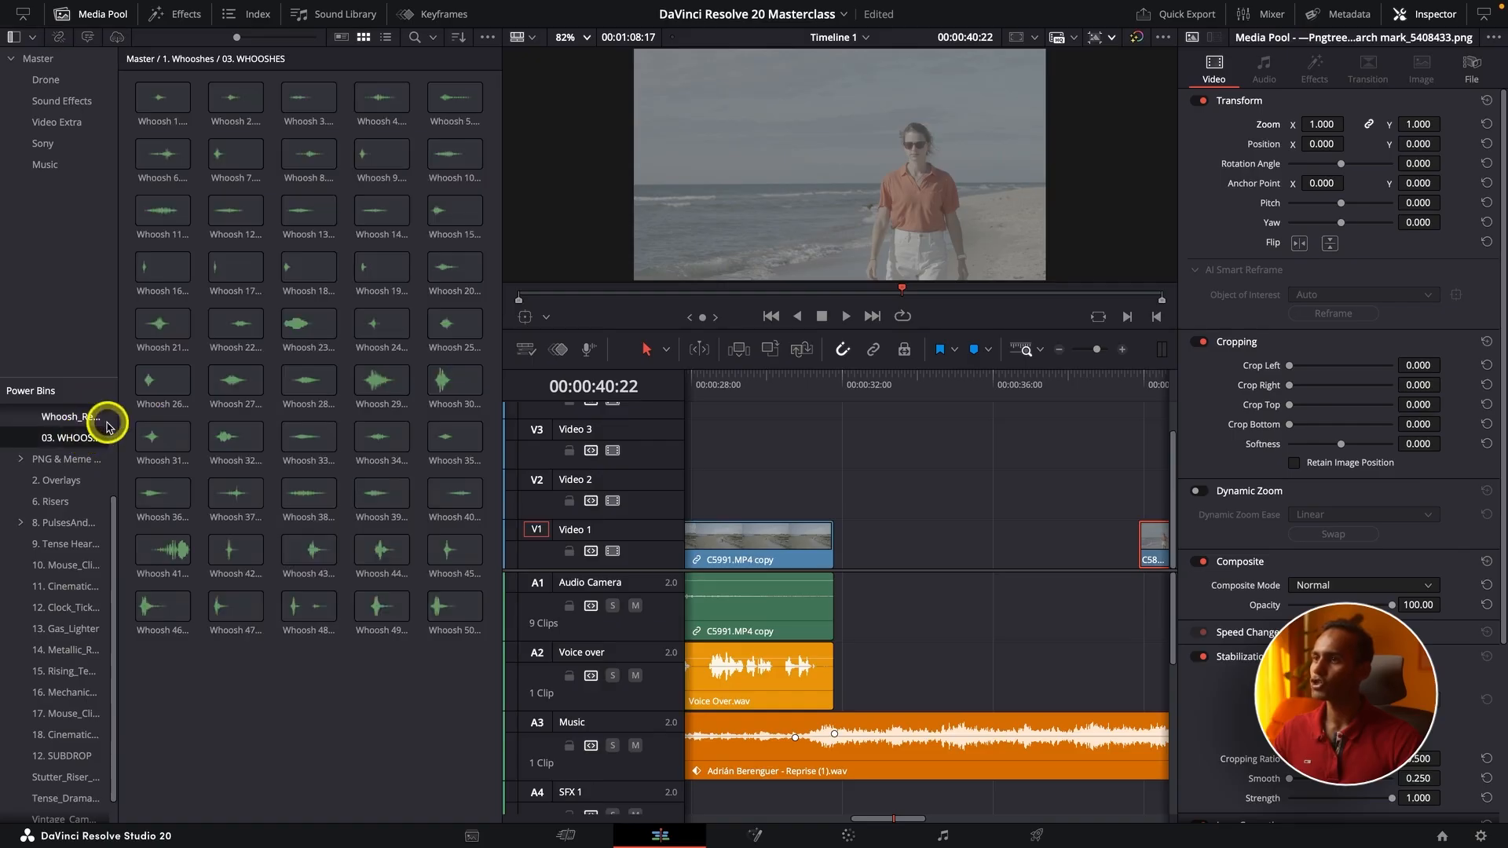
scroll(108, 427, "up", 5)
left_click(41, 416)
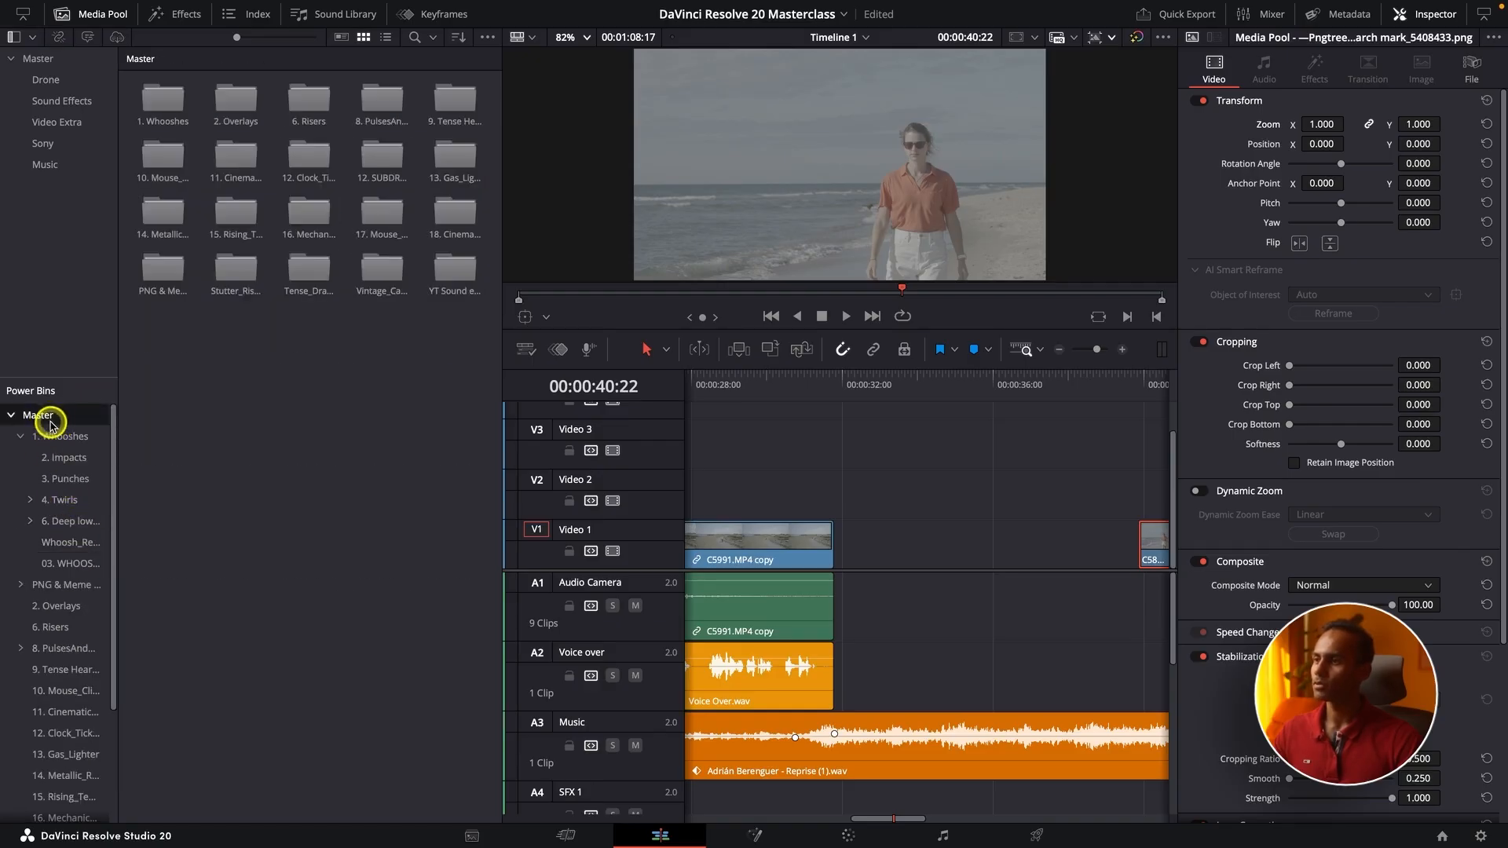
double_click(177, 110)
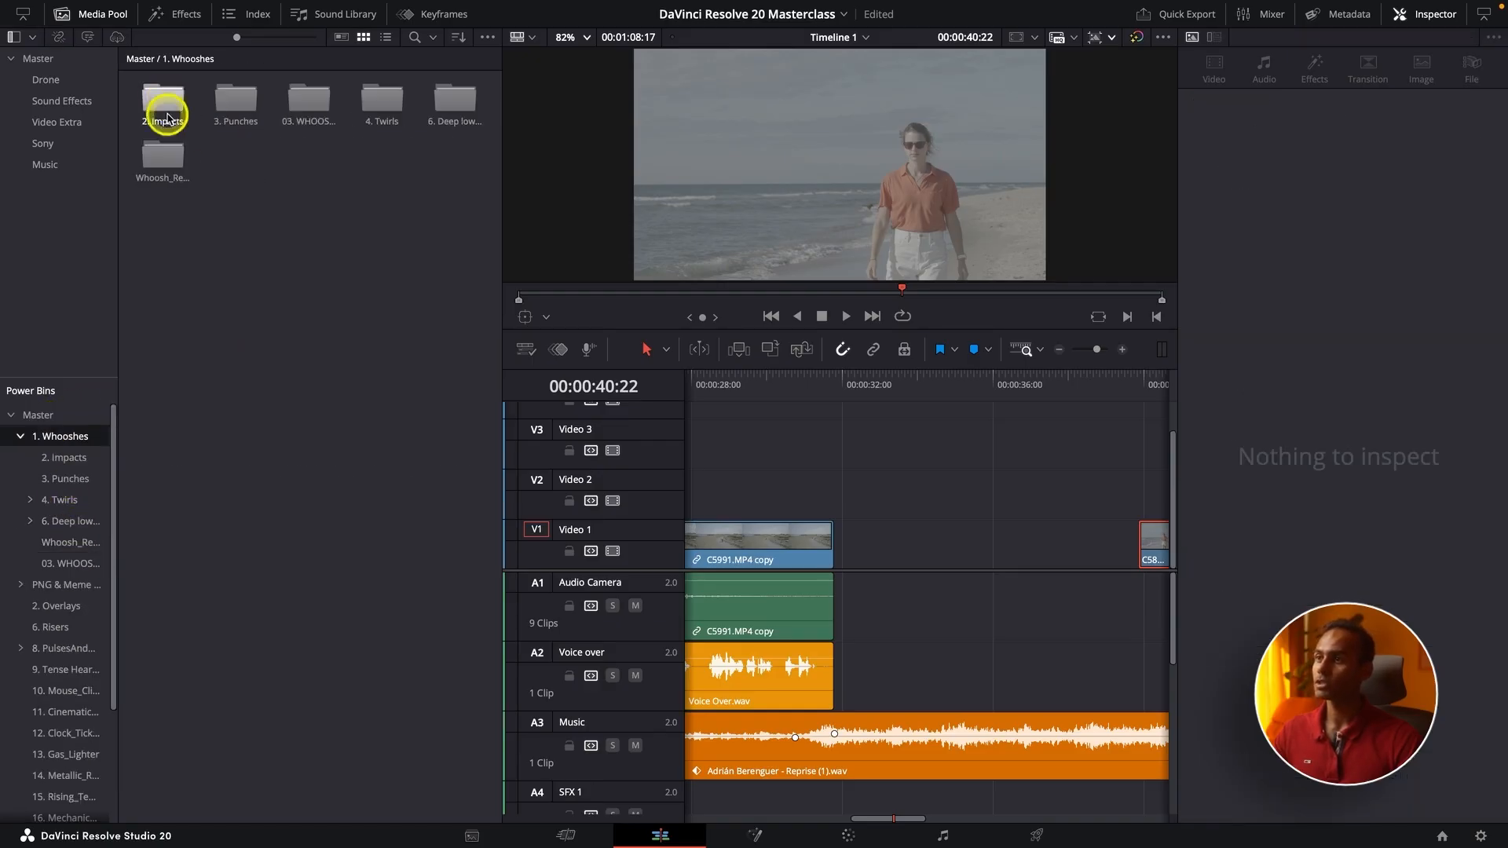
double_click(309, 105)
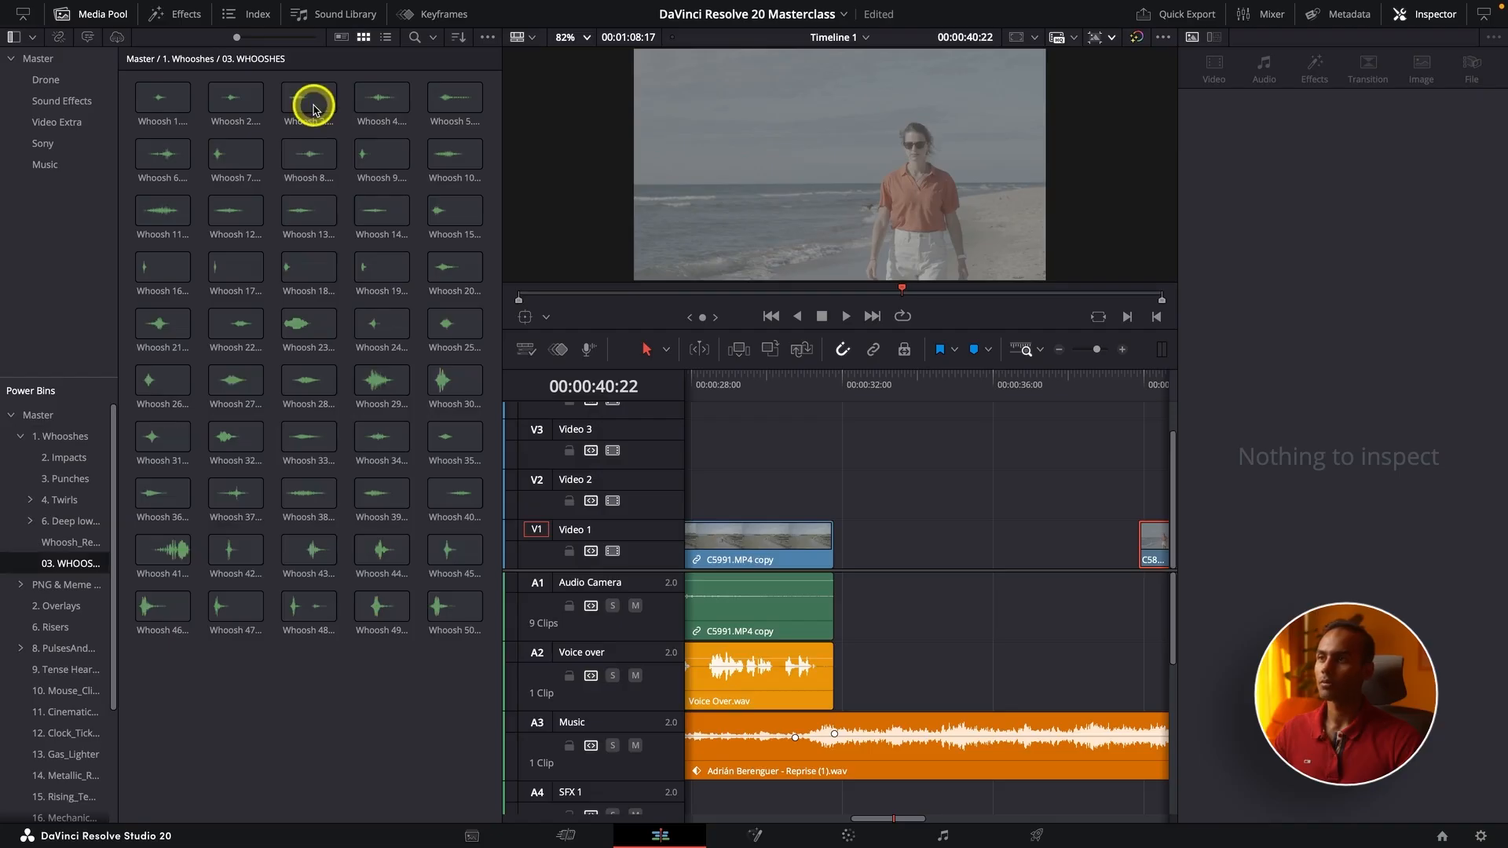
Audition the Whoosh 2 and Whoosh 3 sound effects, raising the system volume.
left_click(225, 105)
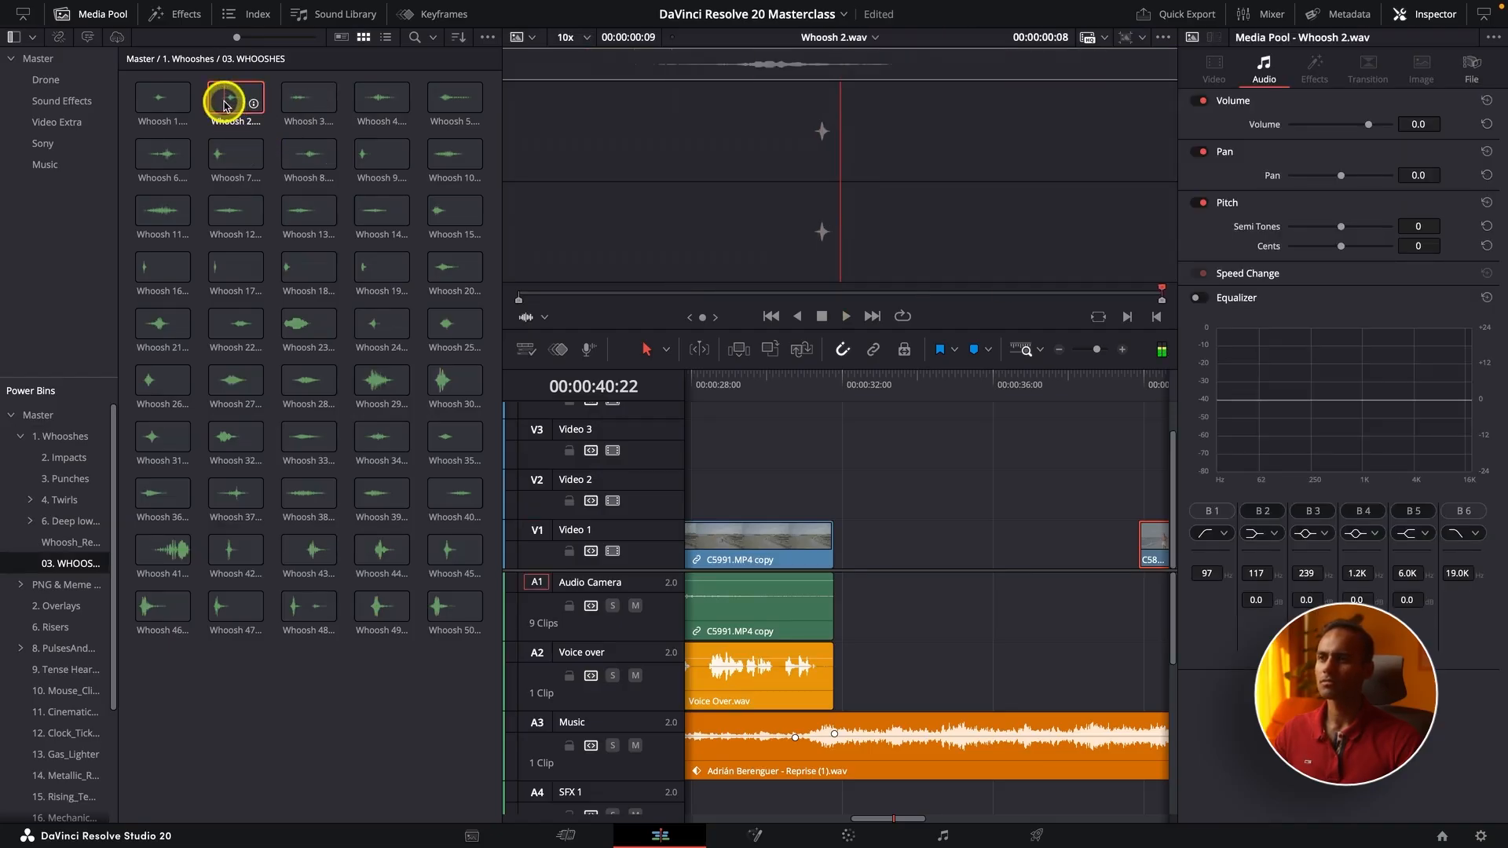
key("XF86AudioRaiseVolume")
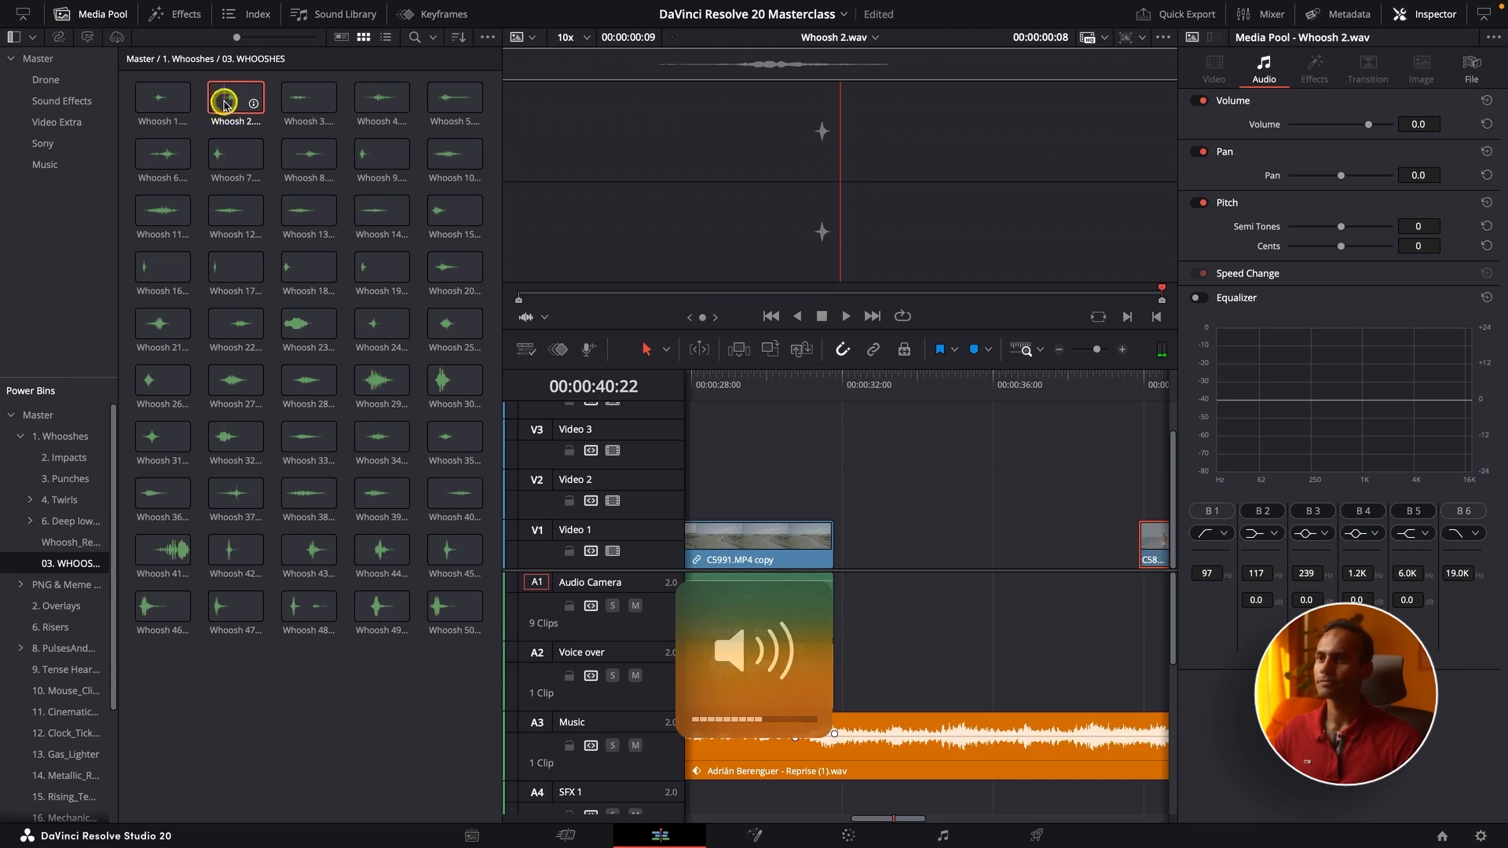
left_click(286, 92)
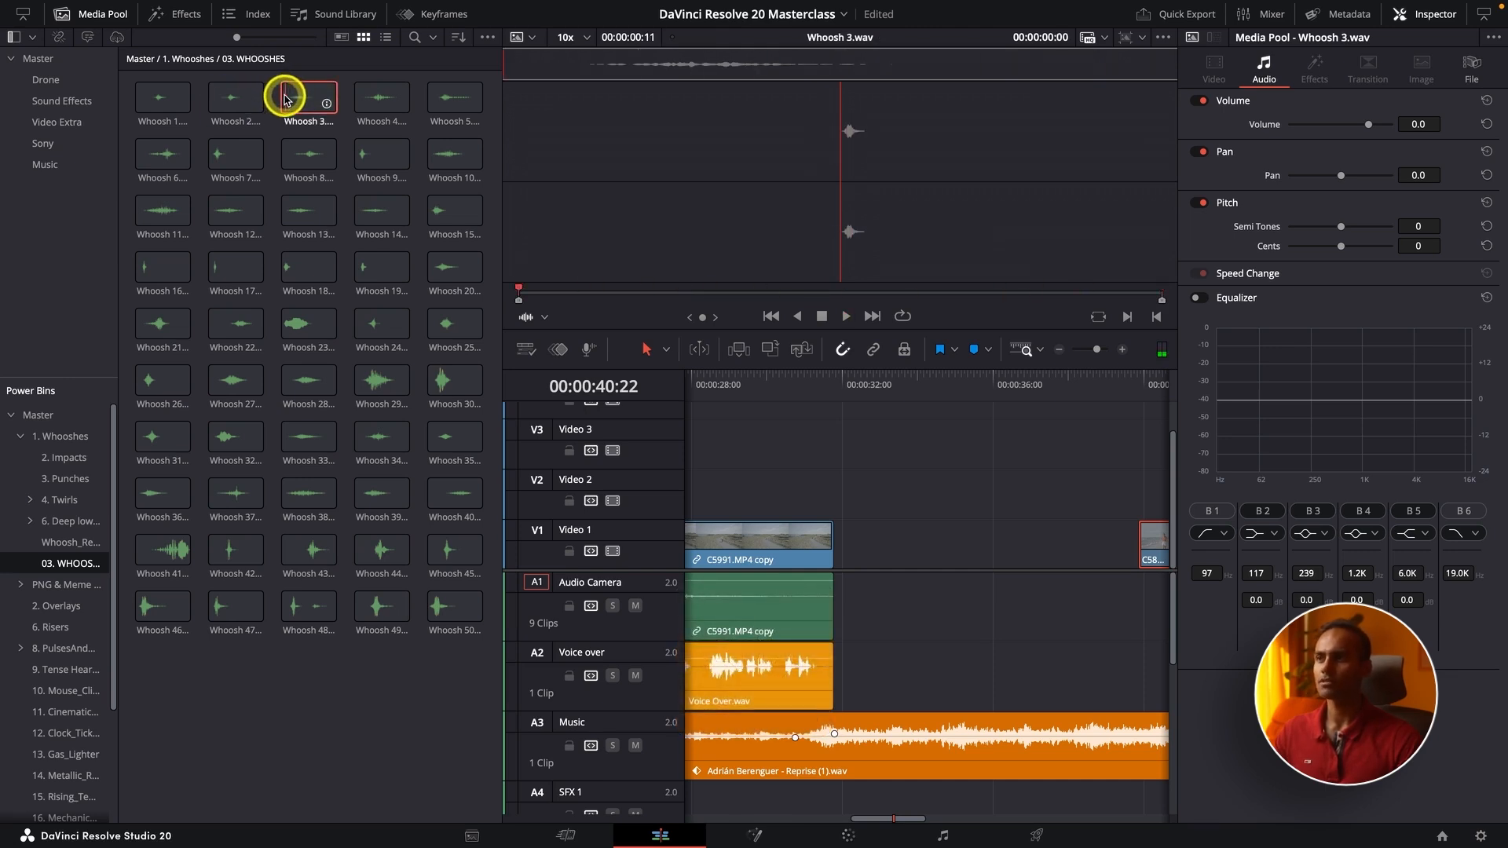
Add Whoosh 3 to the Audio Camera track and position it under the C5890 clip, starting at about 00:00:40:09.
left_click_drag(290, 99, 1070, 605)
left_click(1126, 397)
key("super+minus")
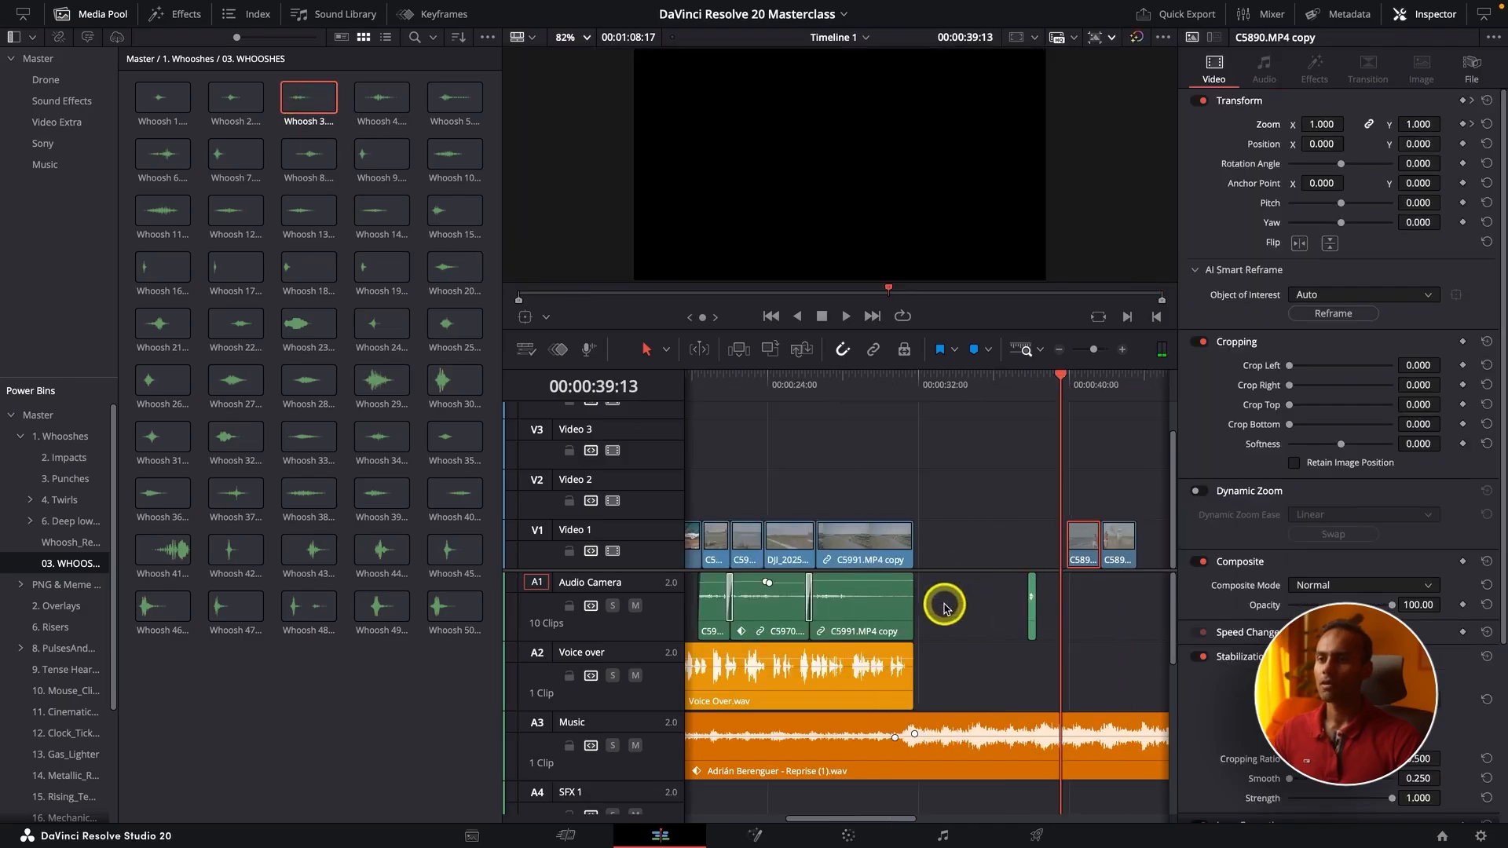
key("super+equal")
left_click_drag(965, 620, 1063, 616)
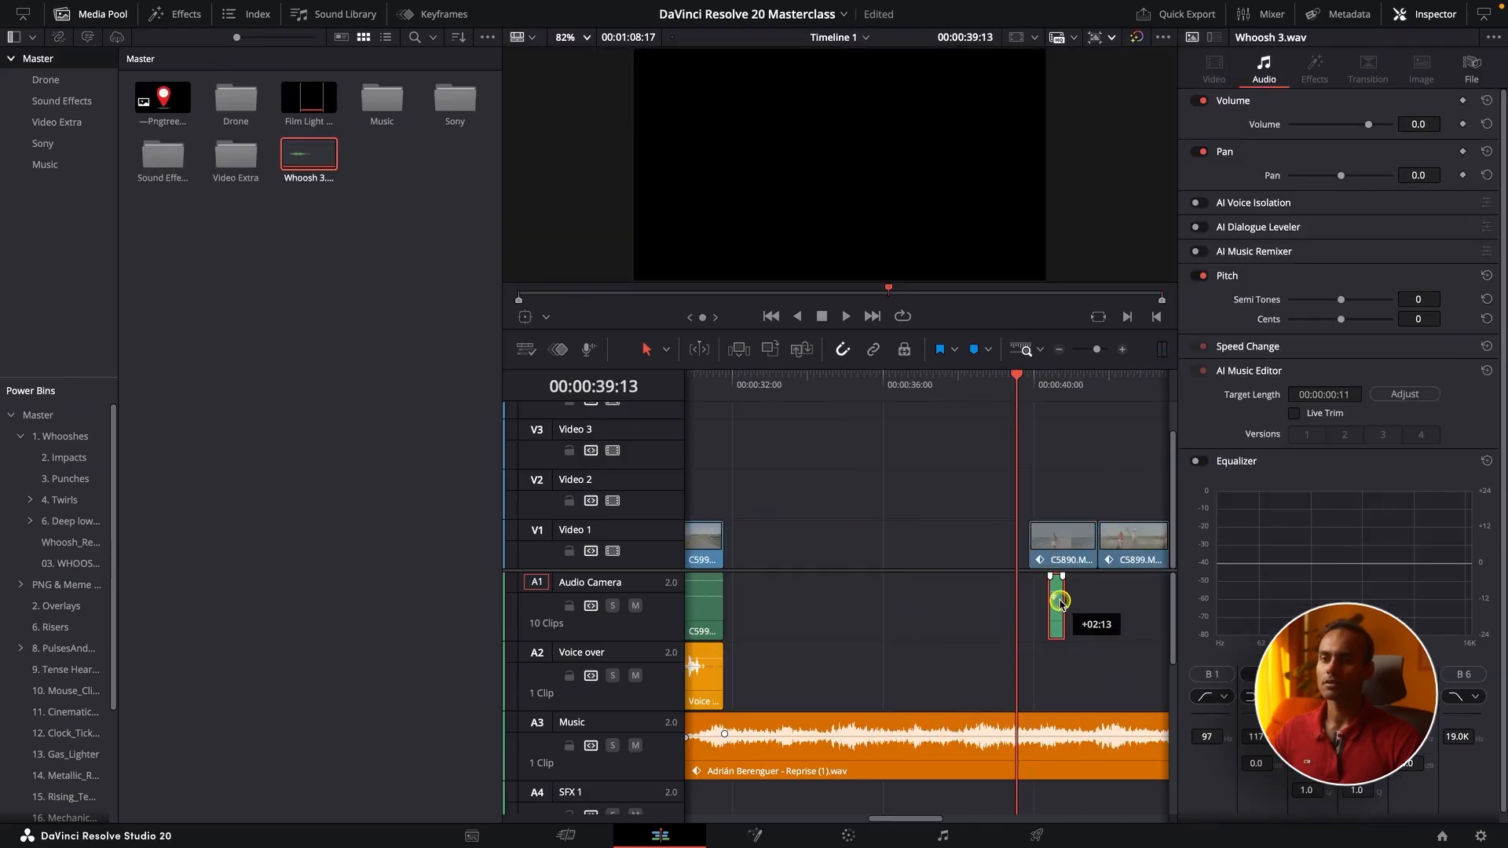
left_click(1056, 391)
key("super+equal")
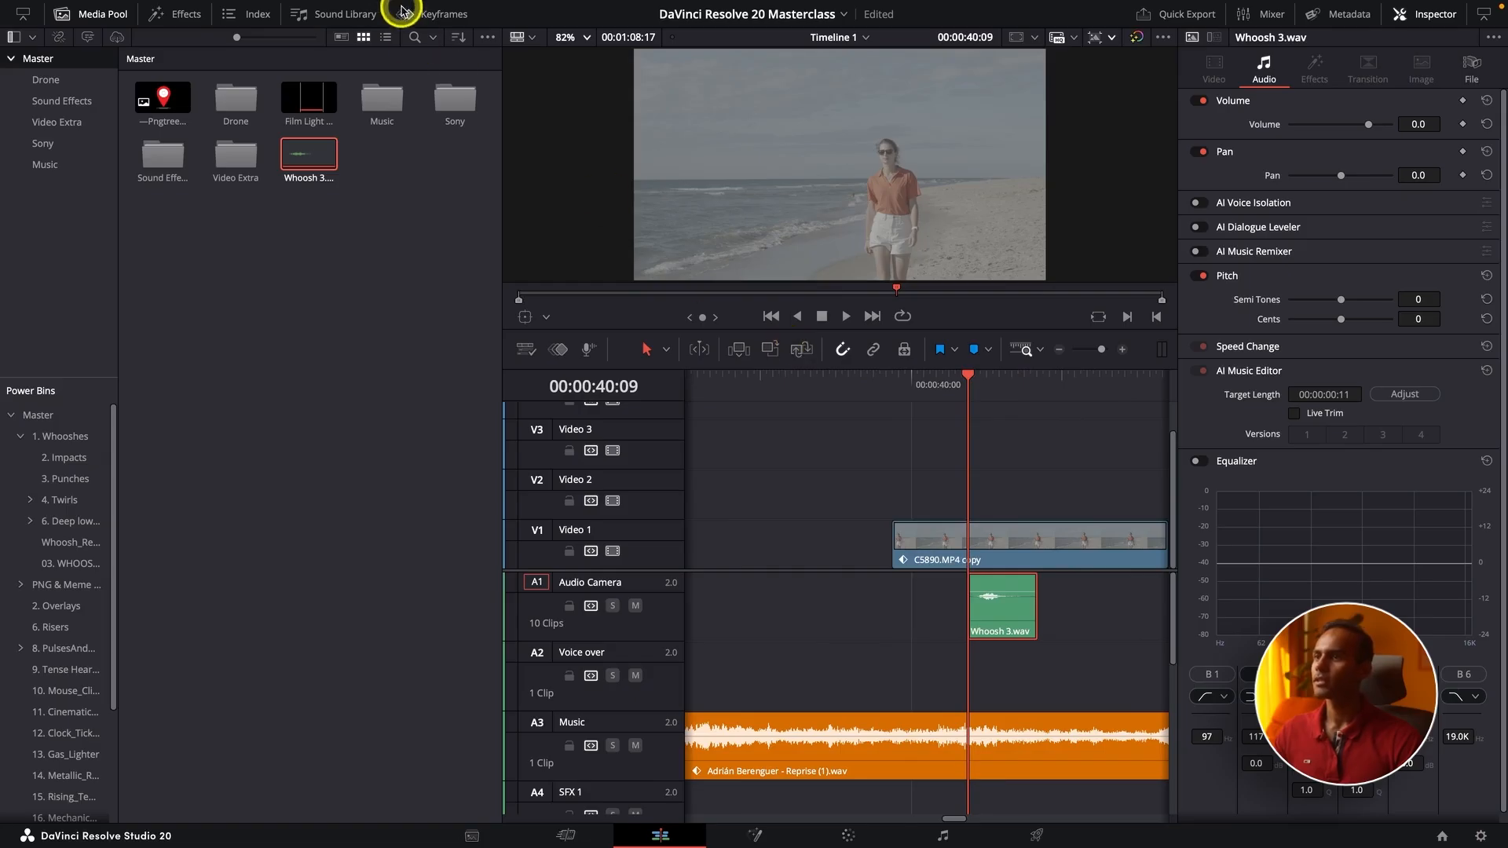
Show the C5890 clip's keyframe curve, find its steepest point at 00:00:40:22, and align Whoosh 3 with it, starting at about 00:00:40:18.
left_click(434, 14)
left_click(1010, 548)
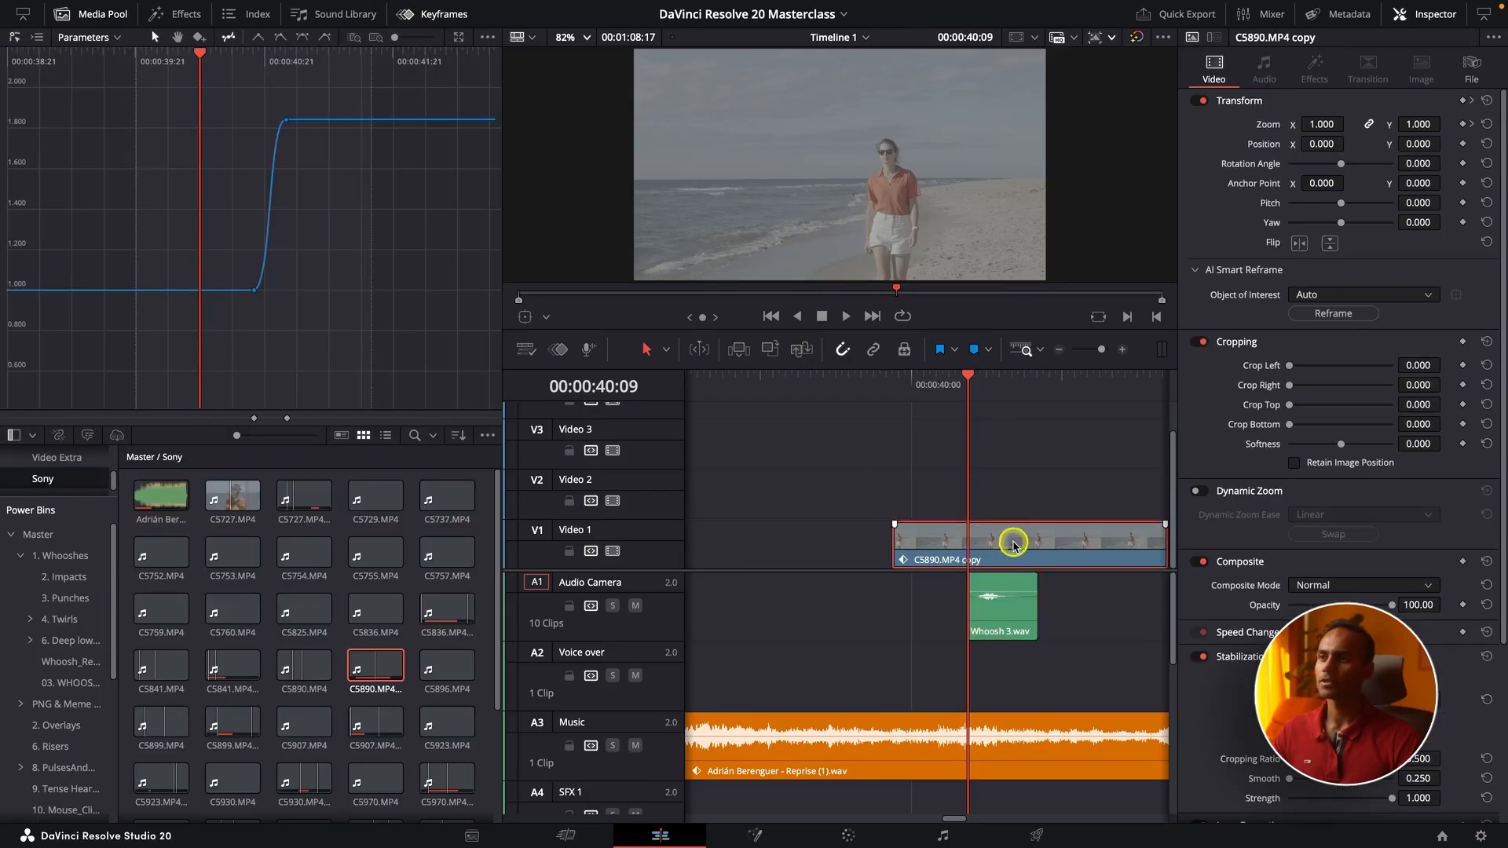
left_click_drag(972, 376, 1048, 380)
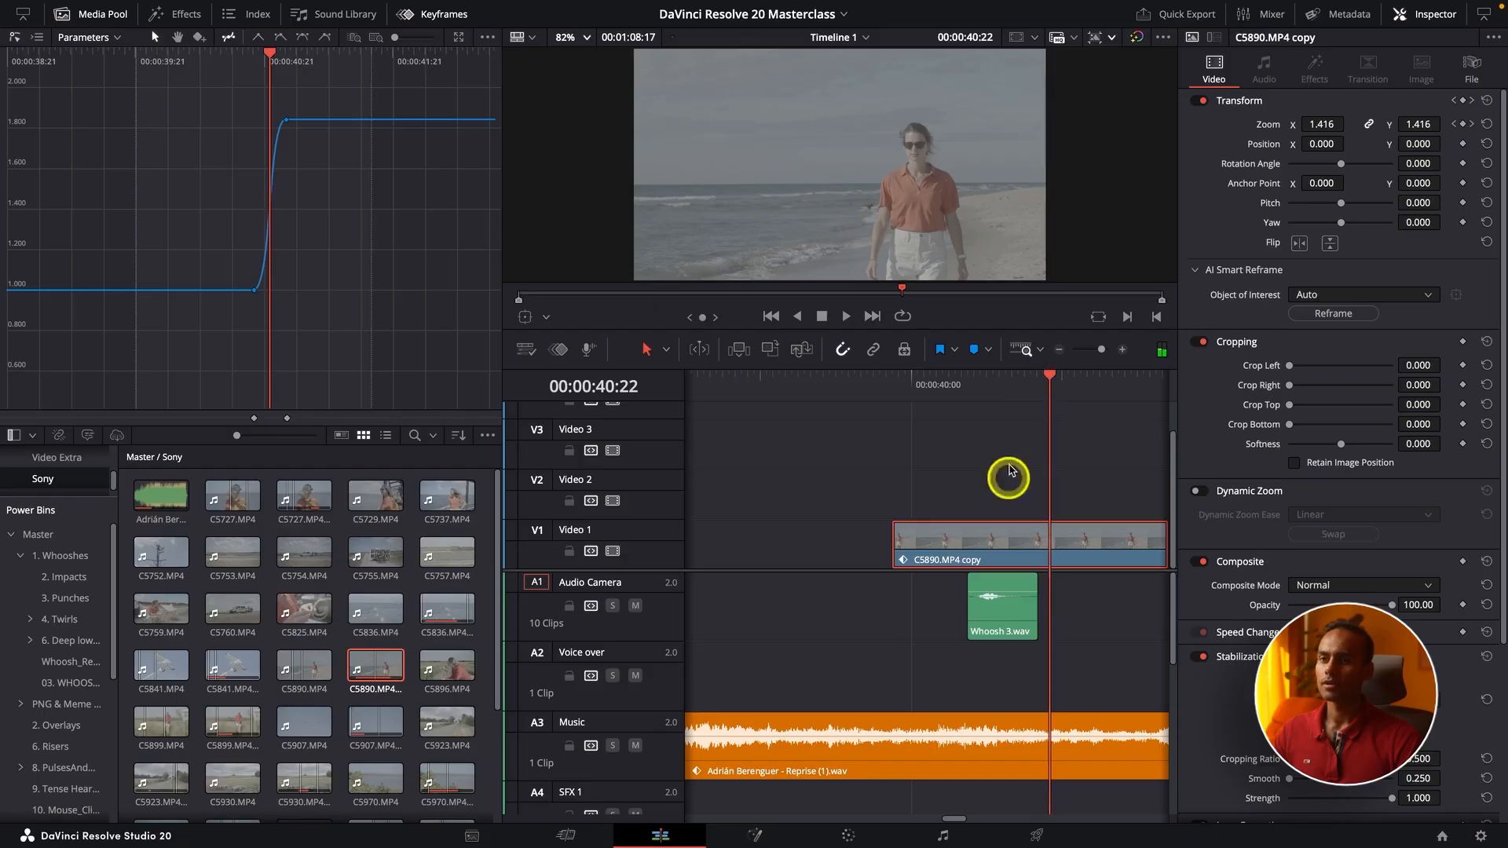
left_click_drag(1021, 629, 1065, 616)
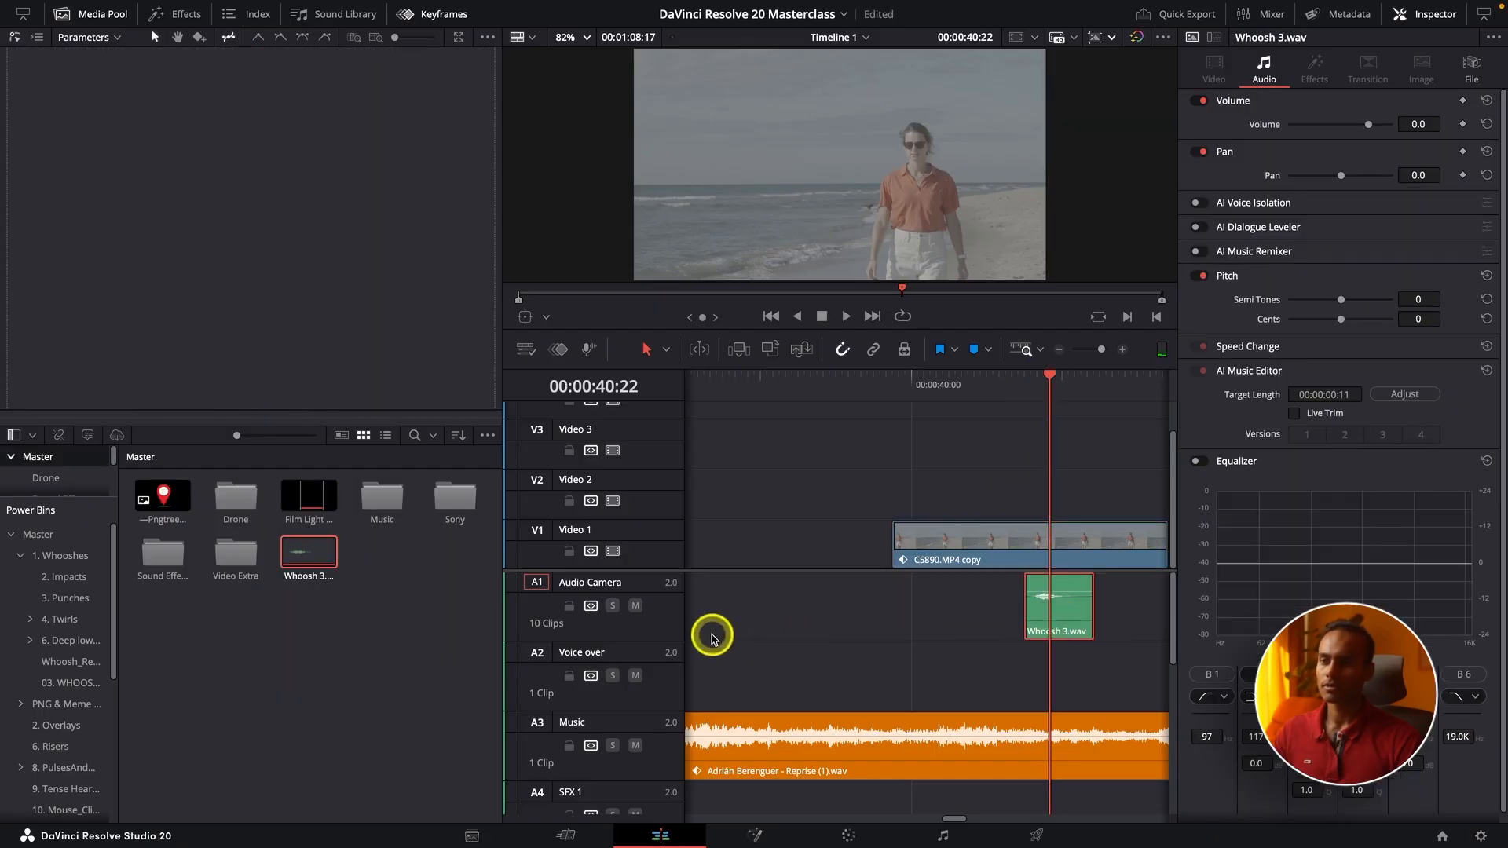
Solo the Audio Camera track and play the zoom-in with the whoosh sound.
left_click(613, 605)
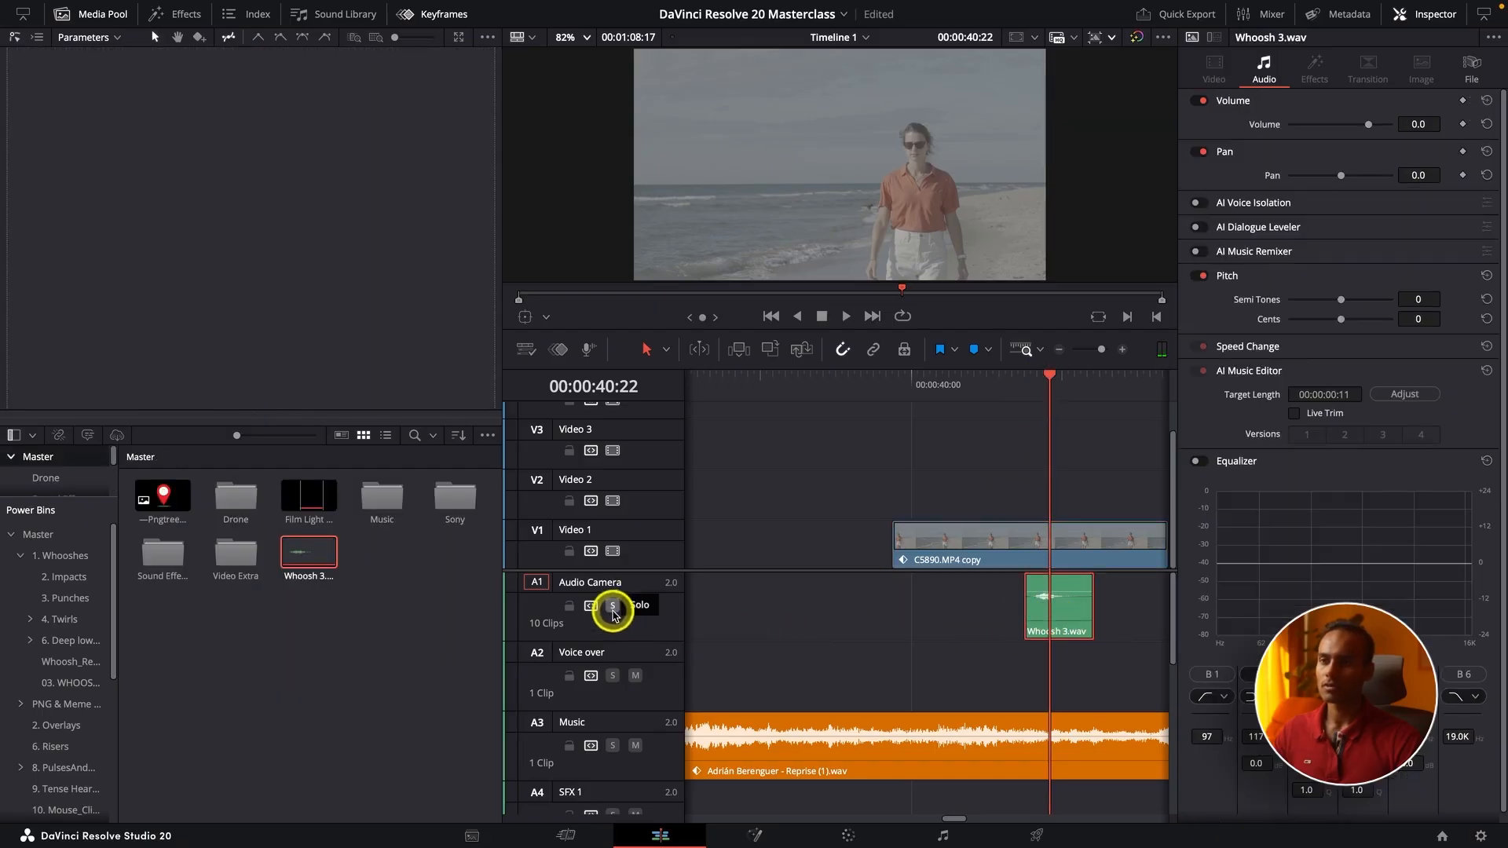
left_click(994, 380)
key("space")
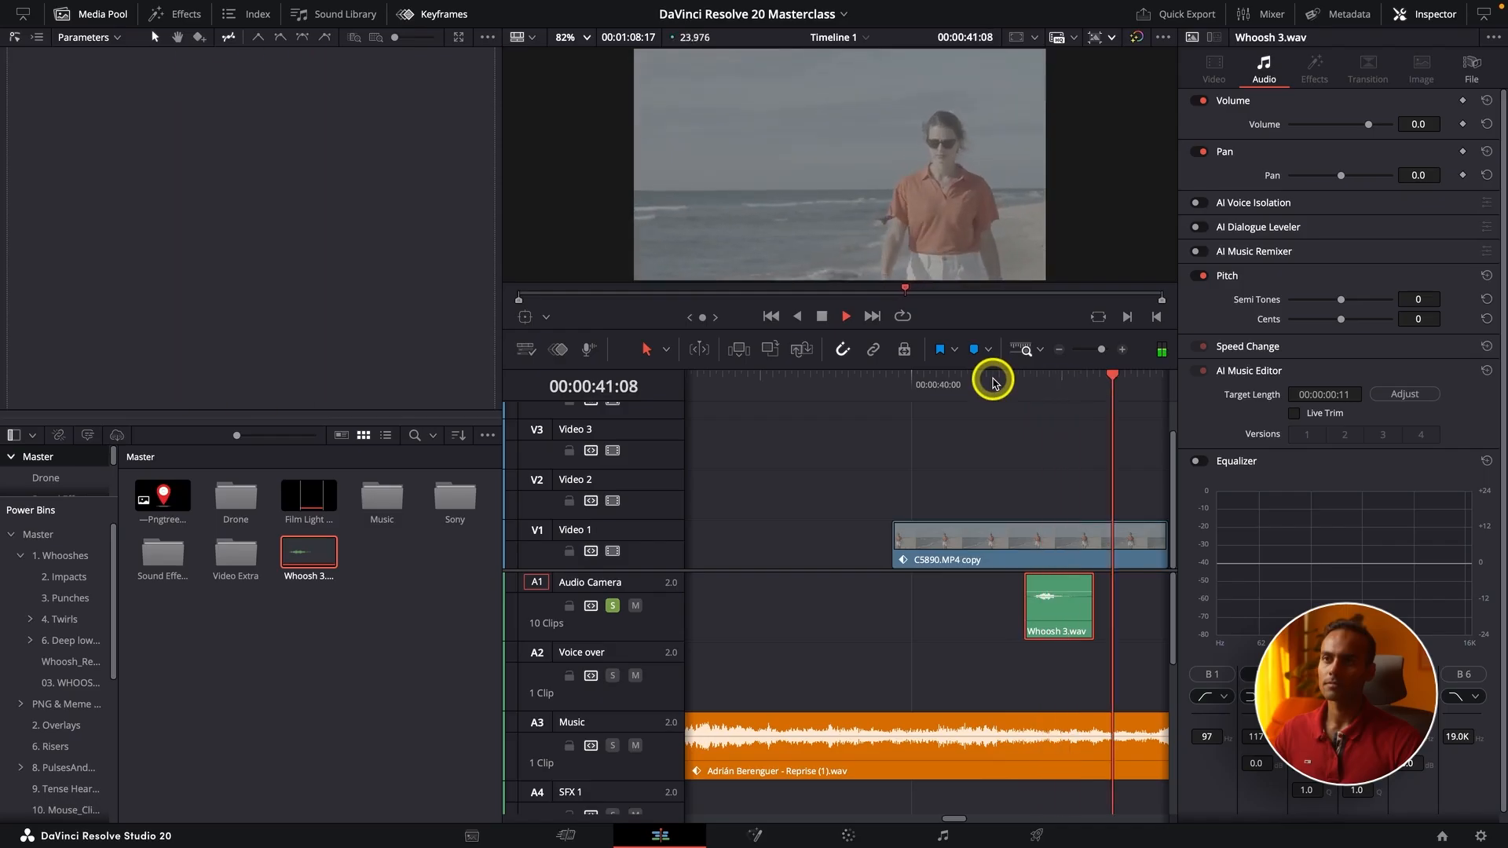
Shift Whoosh 3 about one frame earlier to start at 00:00:40:17, and play the zoom-in with it repeatedly.
key("super+equal")
left_click(868, 396)
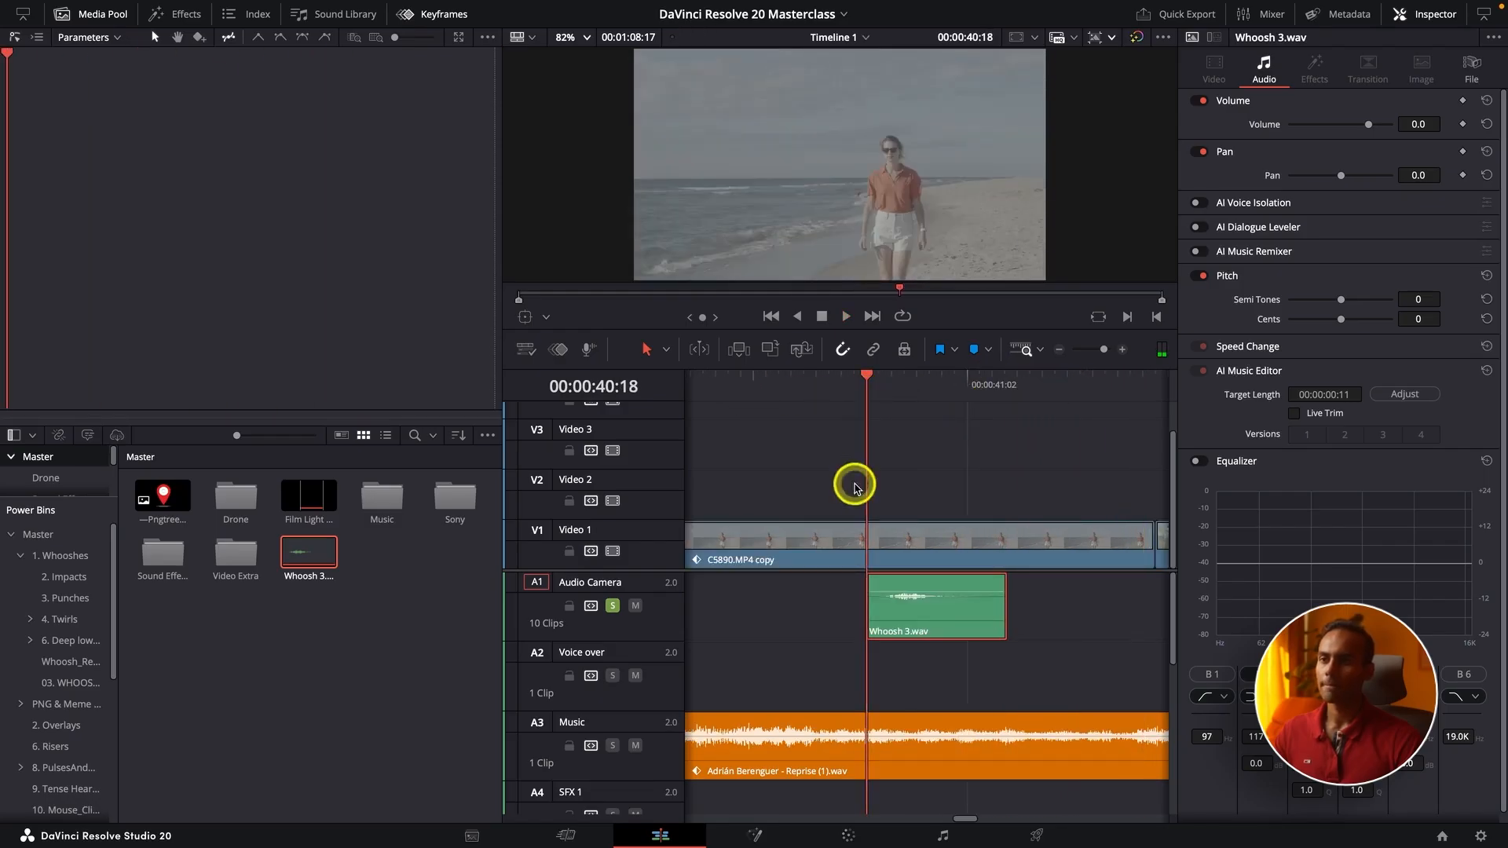
left_click_drag(919, 629, 905, 630)
left_click(727, 380)
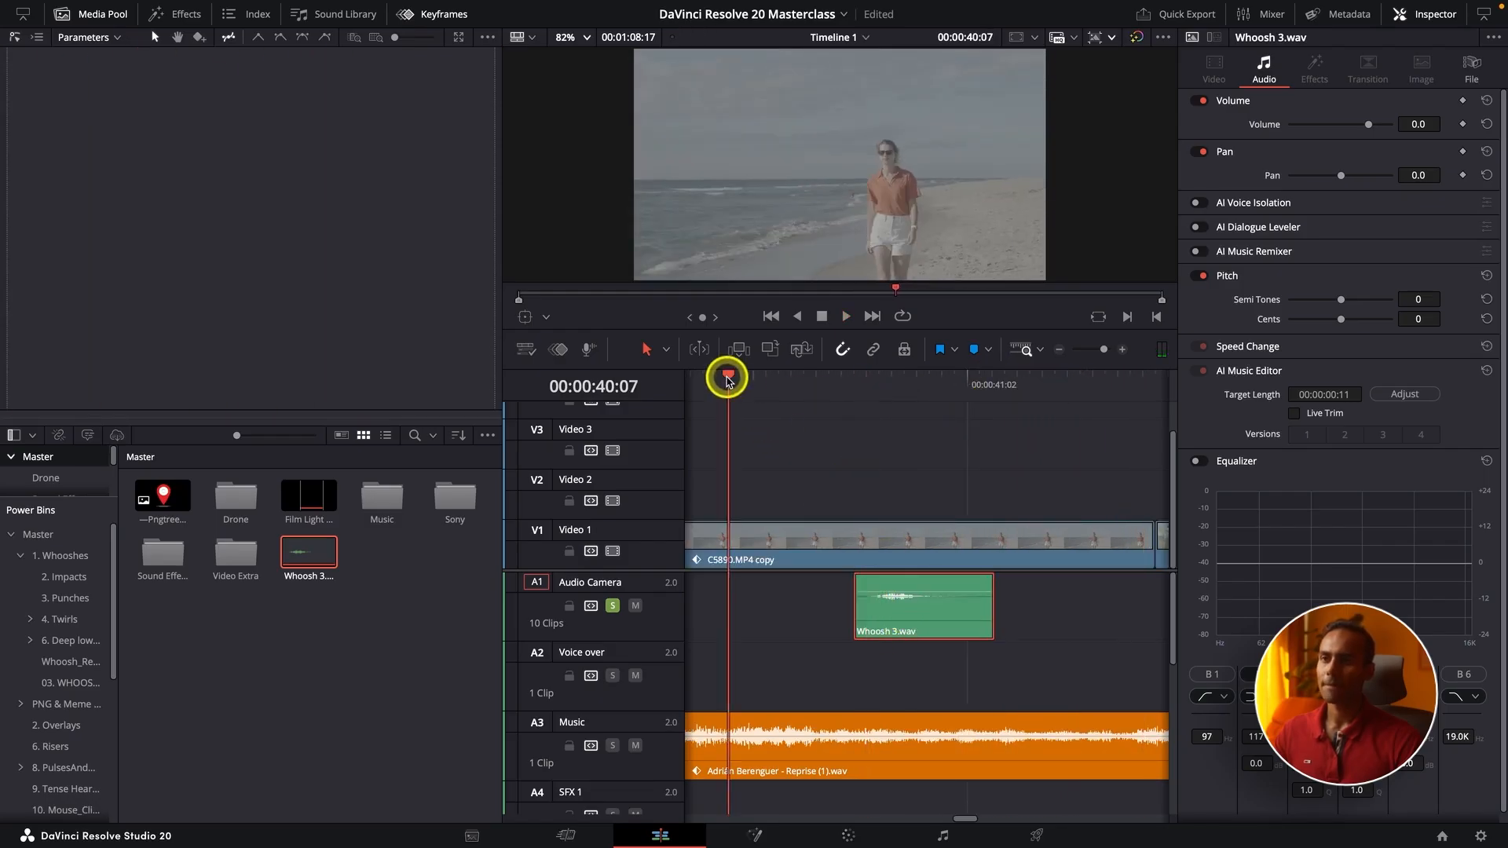
key("space")
key("super+minus")
left_click(858, 384)
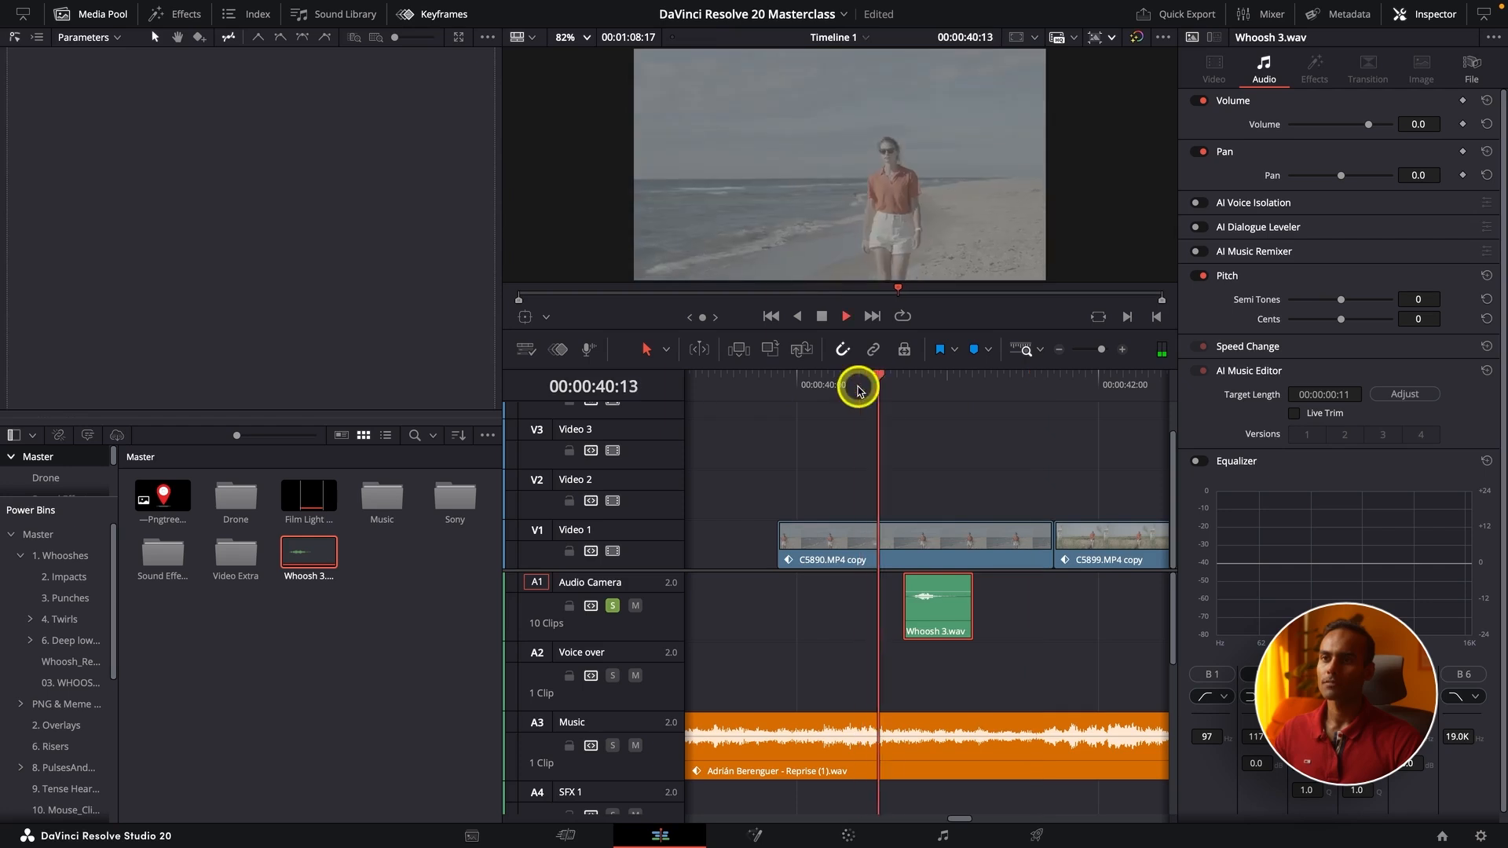
left_click(858, 390)
left_click(858, 390)
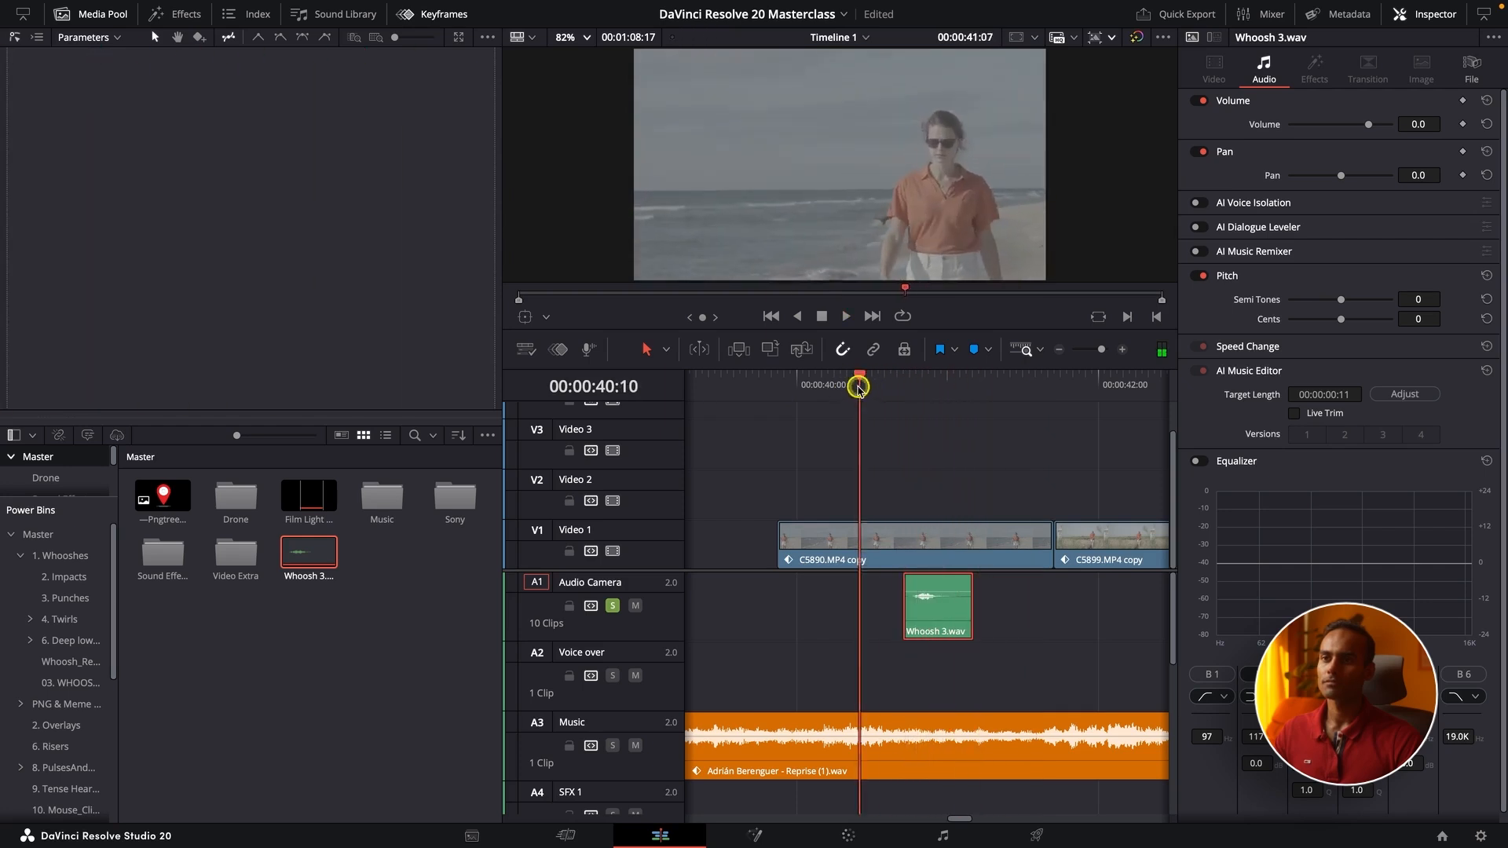
key("space")
Move the C5890 clip's second Zoom keyframe earlier to 00:00:40:22, with a value of 1.839.
left_click(915, 388)
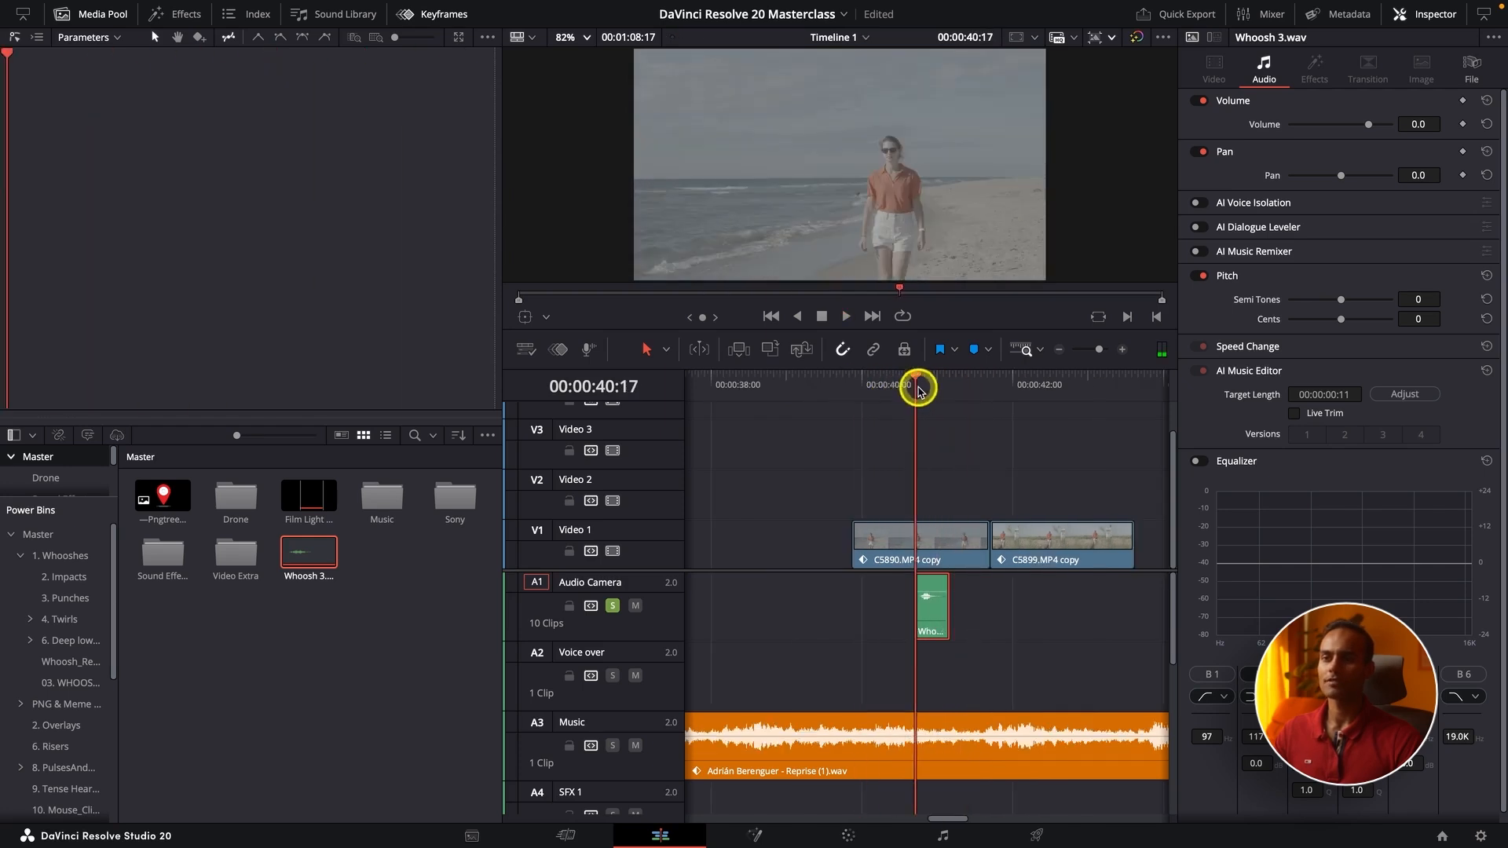
key("super+equal")
left_click(949, 393)
left_click(983, 528)
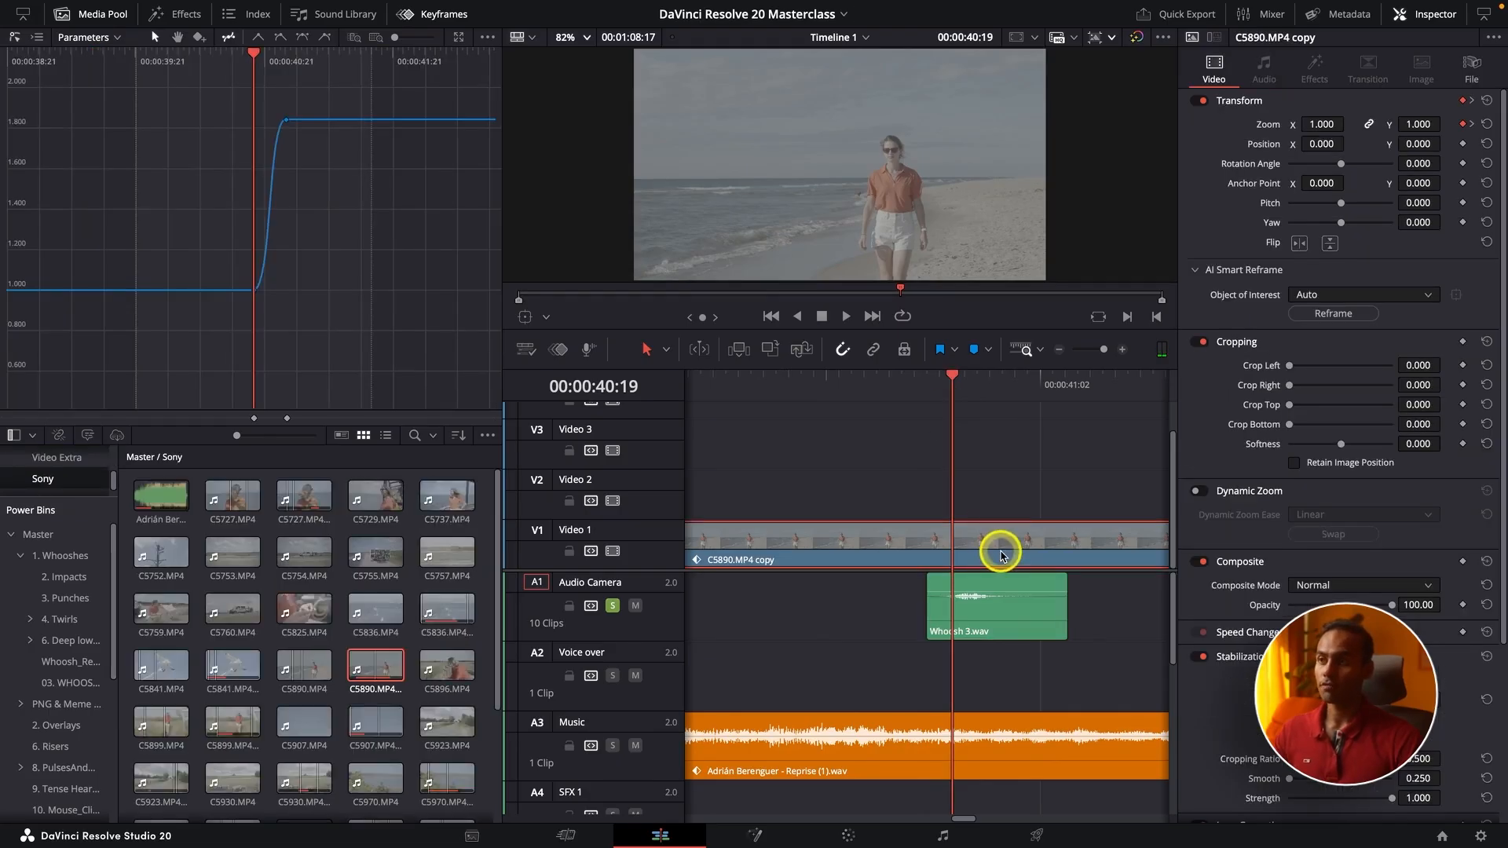
key("Right")
key("Right")
key("Right")
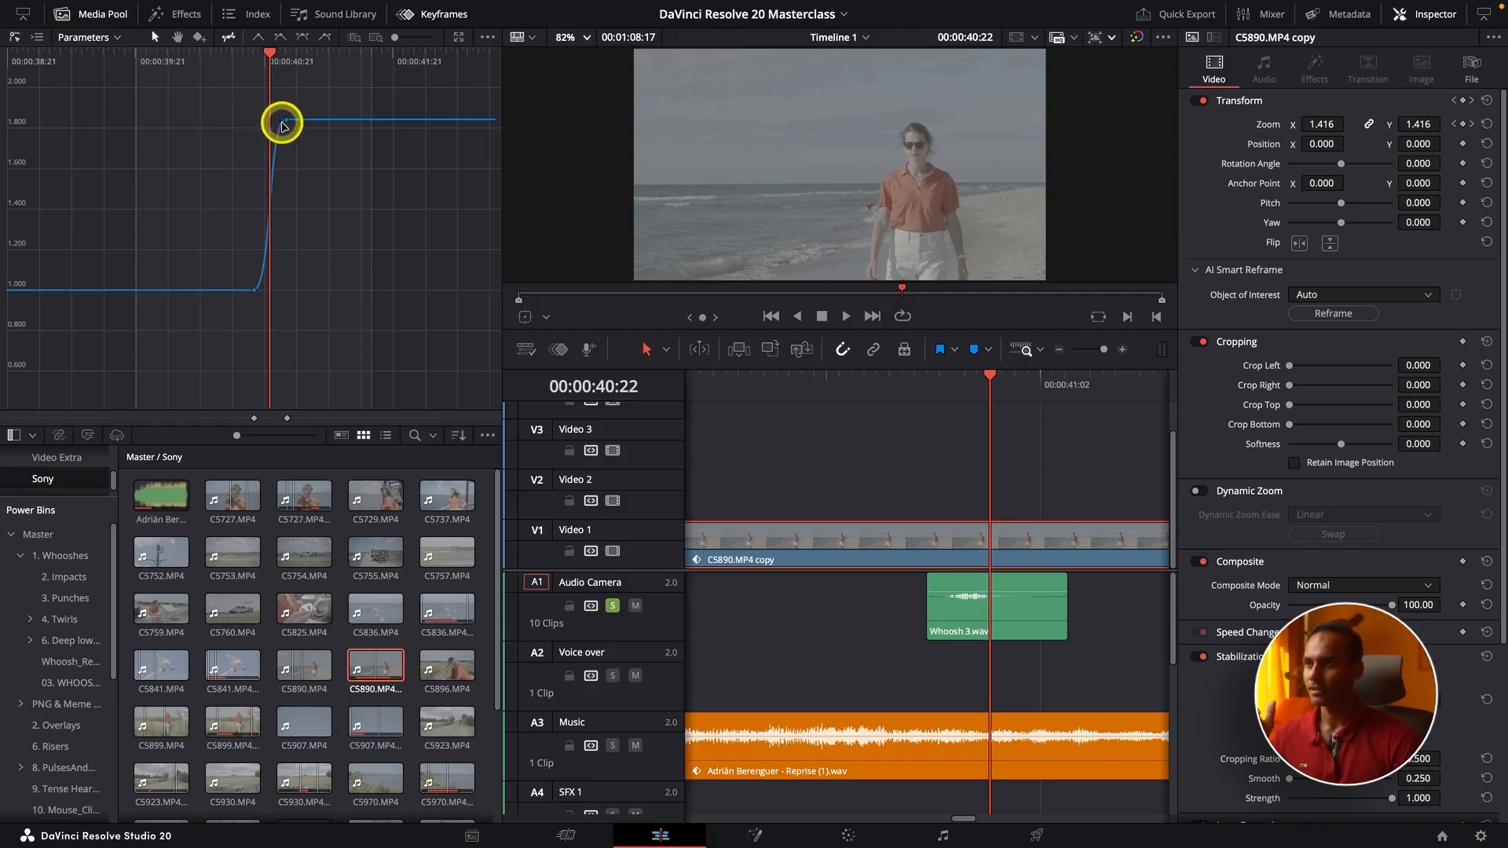
mouse_move(288, 124)
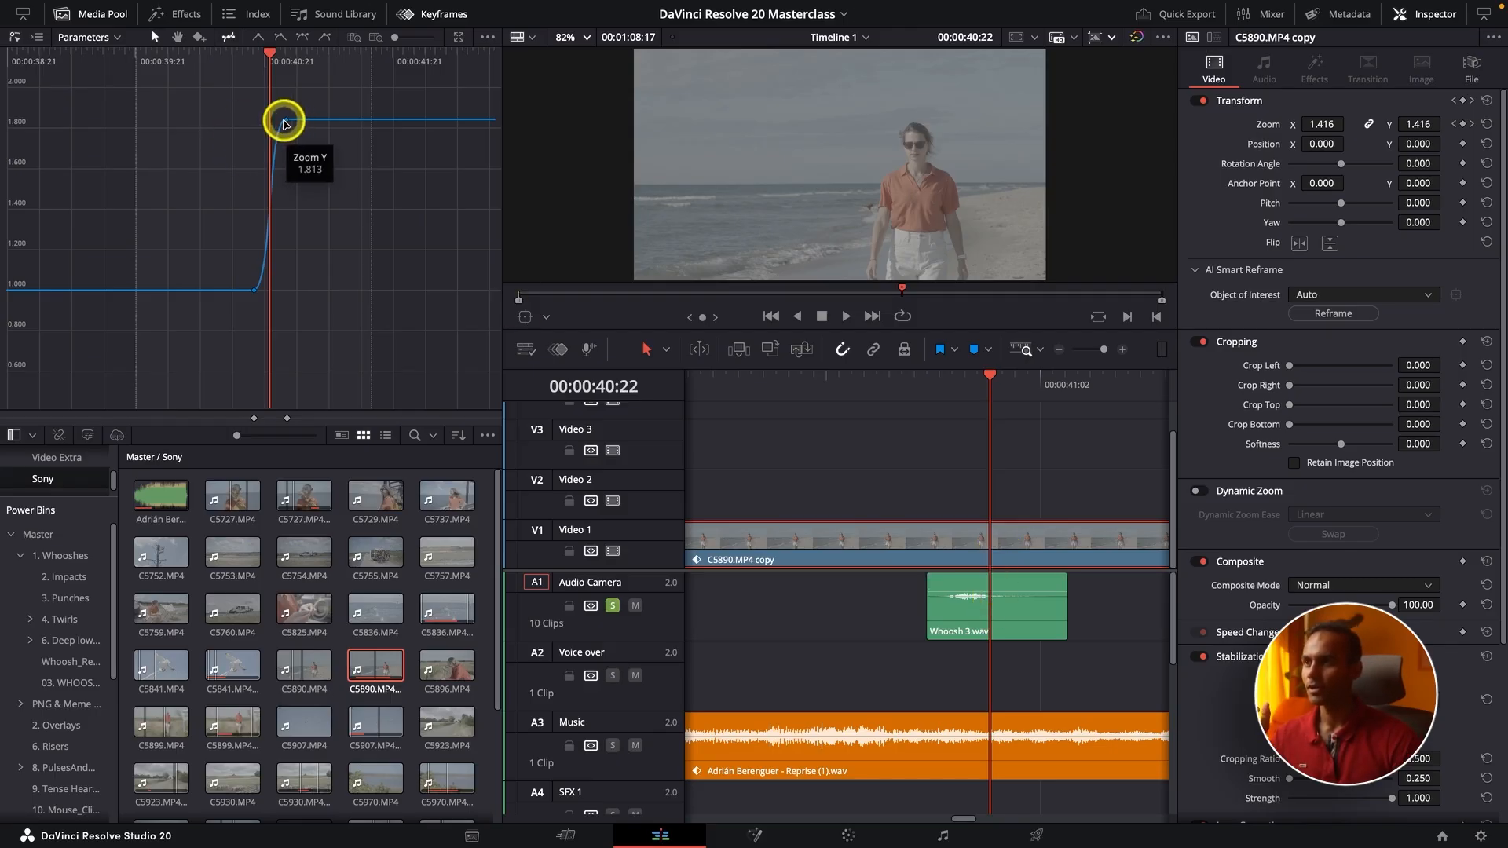
left_click_drag(288, 123, 274, 121)
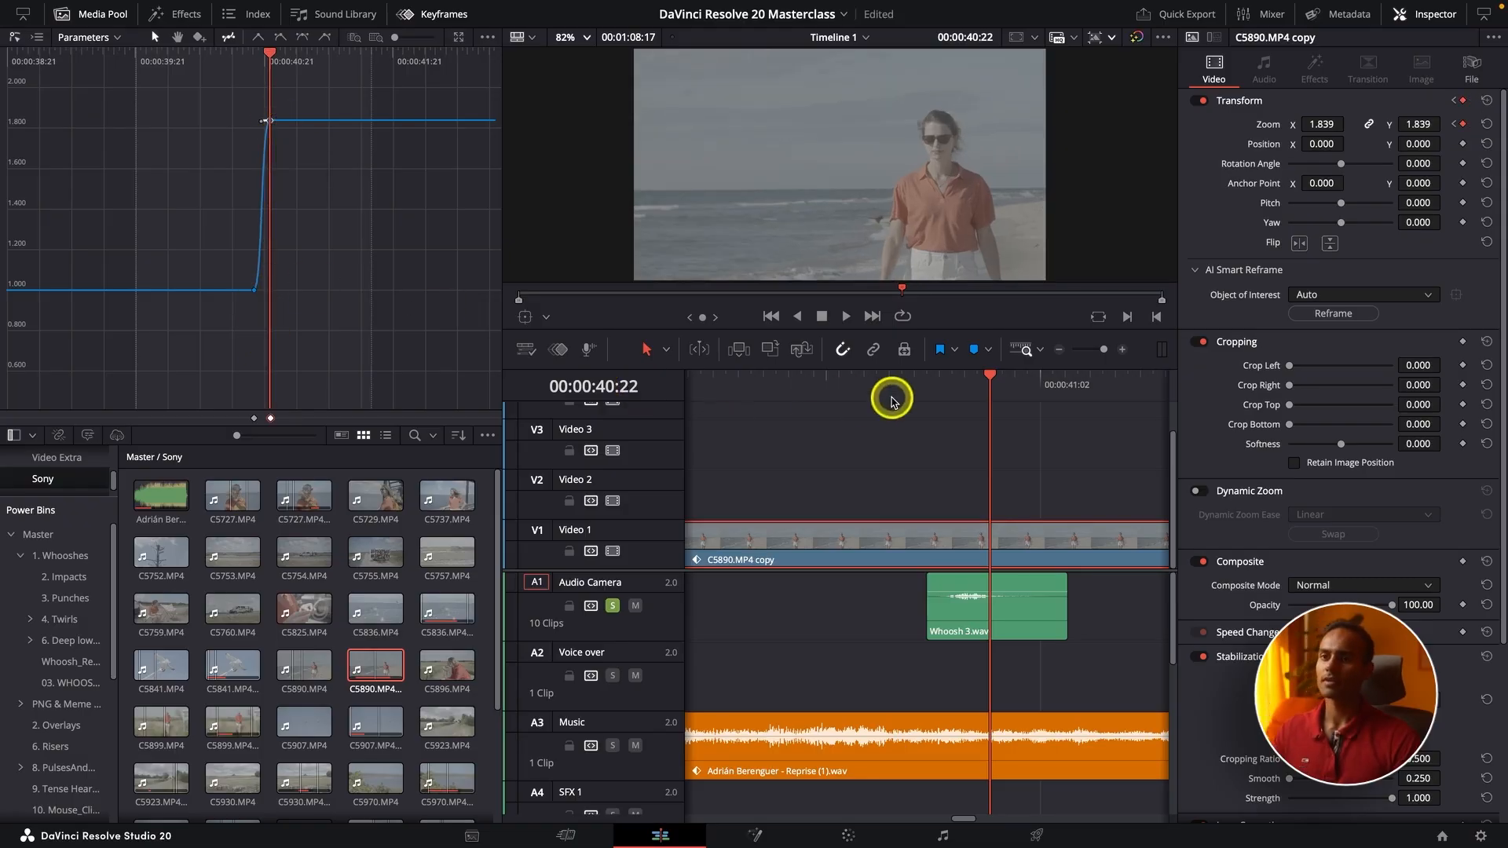
Play the C5890 clip's zoom-in with the whoosh sound repeatedly from before the first Zoom keyframe to check their timing.
left_click(839, 382)
key("space")
key("space")
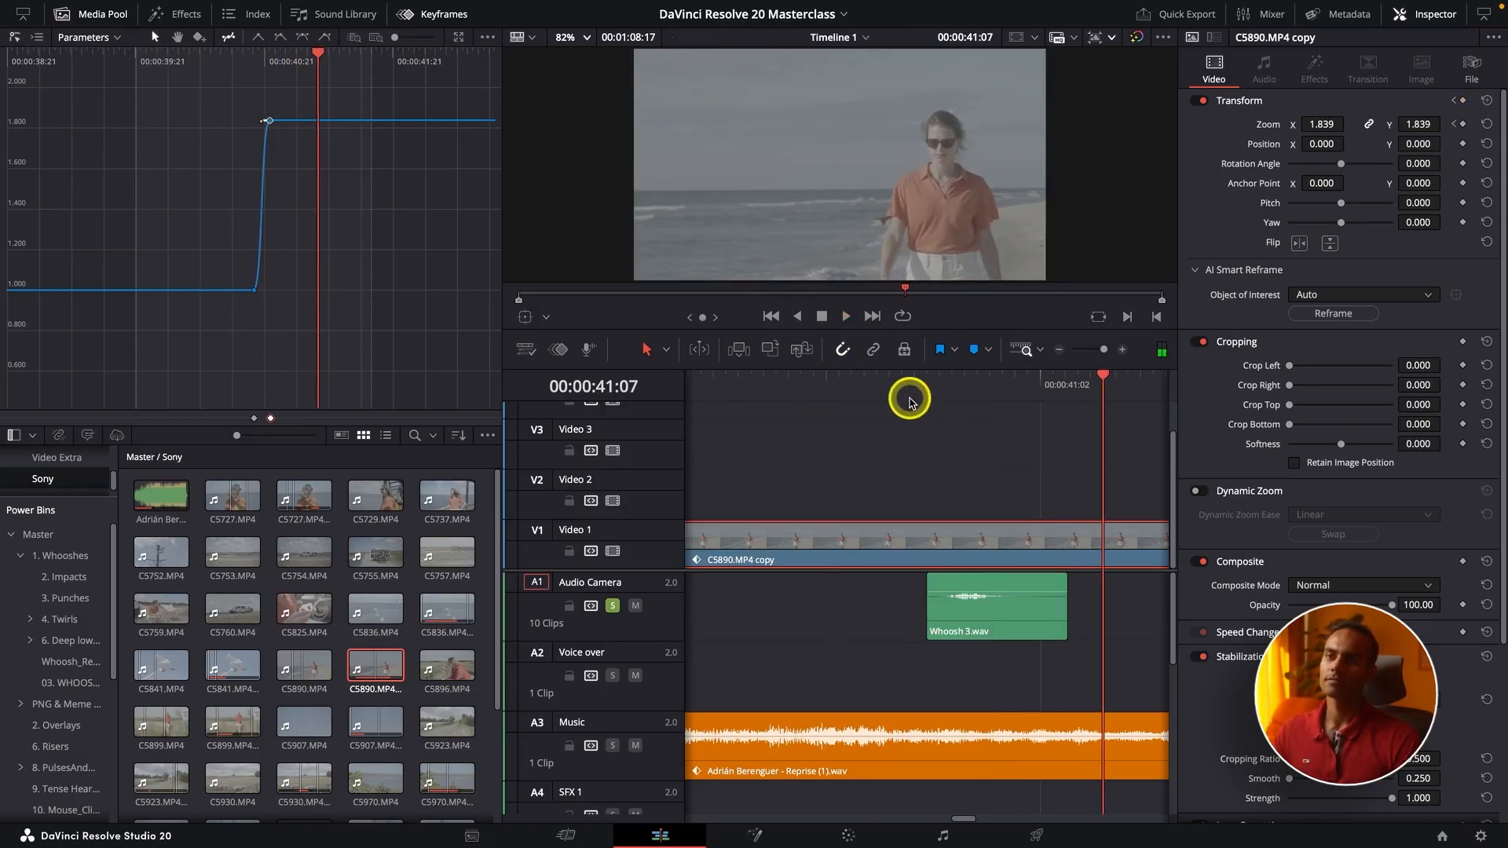
scroll(893, 405, "down", 2)
left_click(880, 385)
key("space")
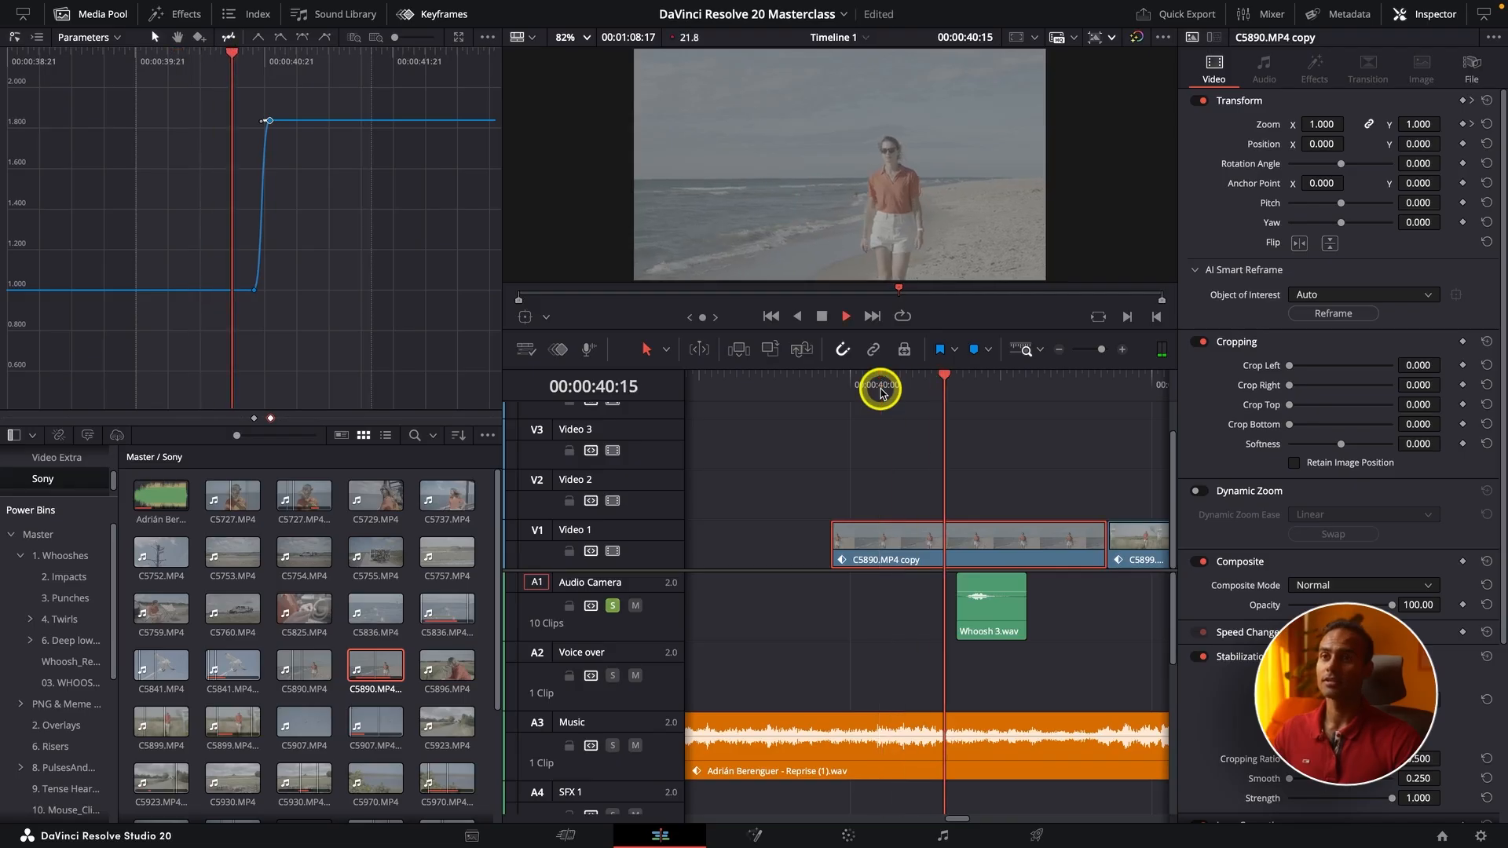
left_click(880, 385)
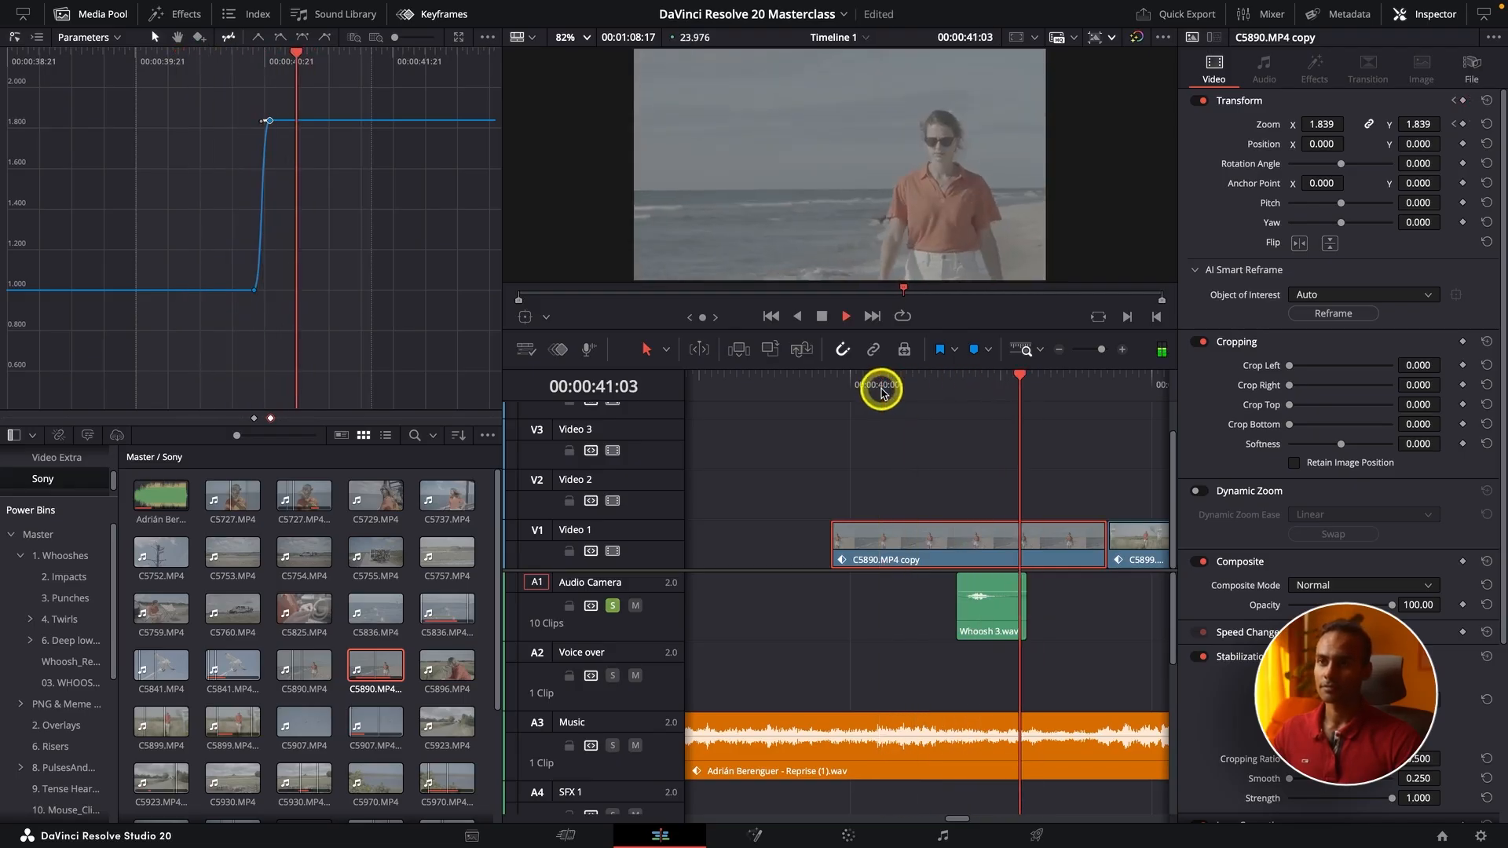
key("space")
Compare Whoosh 3's waveform with the C5890 clip's Zoom keyframes at 00:00:40:19 and 00:00:40:22.
left_click(974, 387)
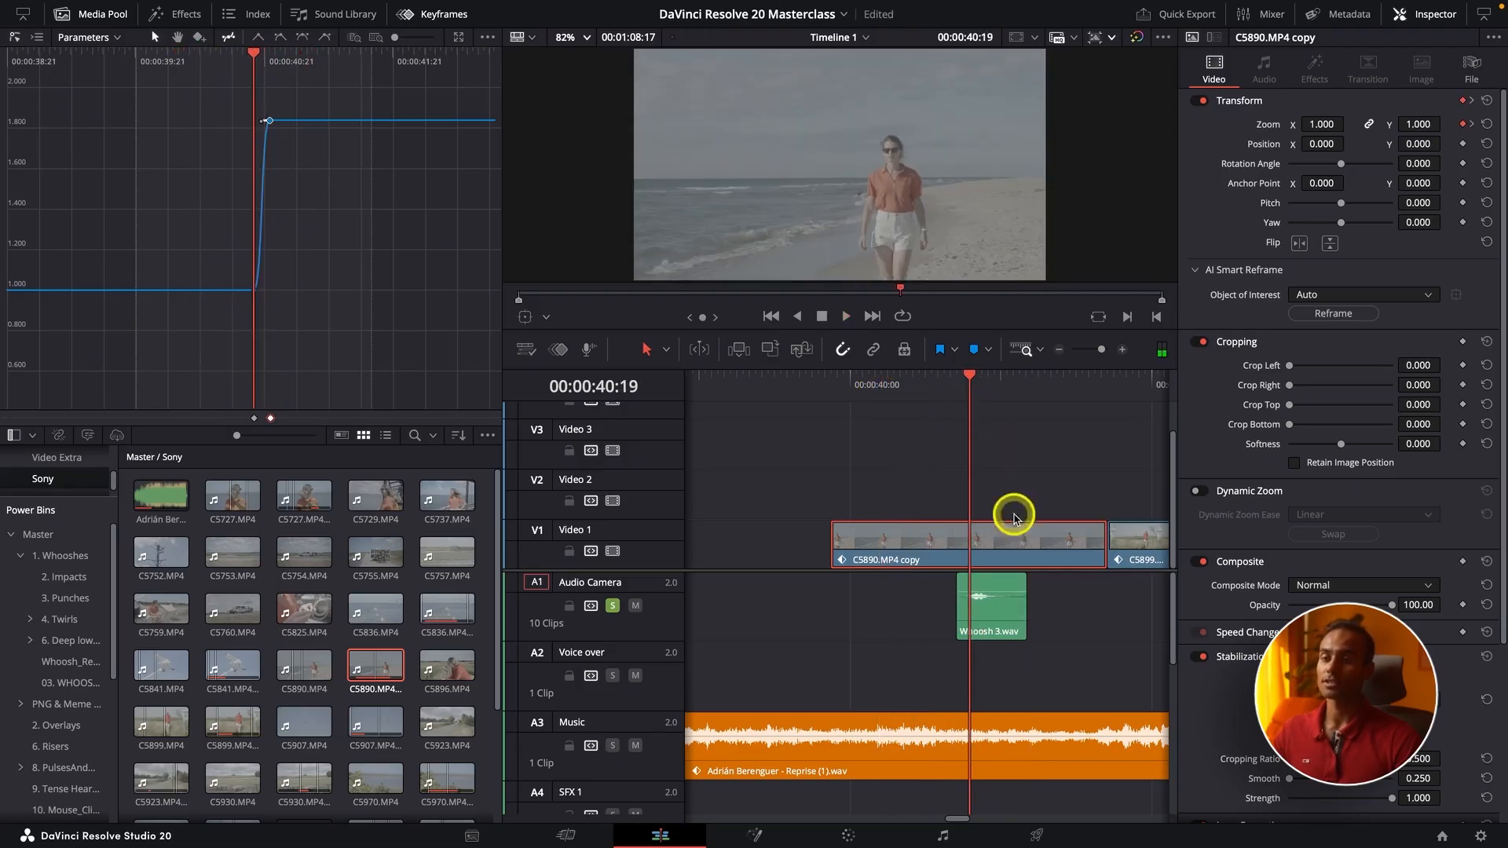
scroll(1008, 550, "up", 3)
left_click(1009, 579)
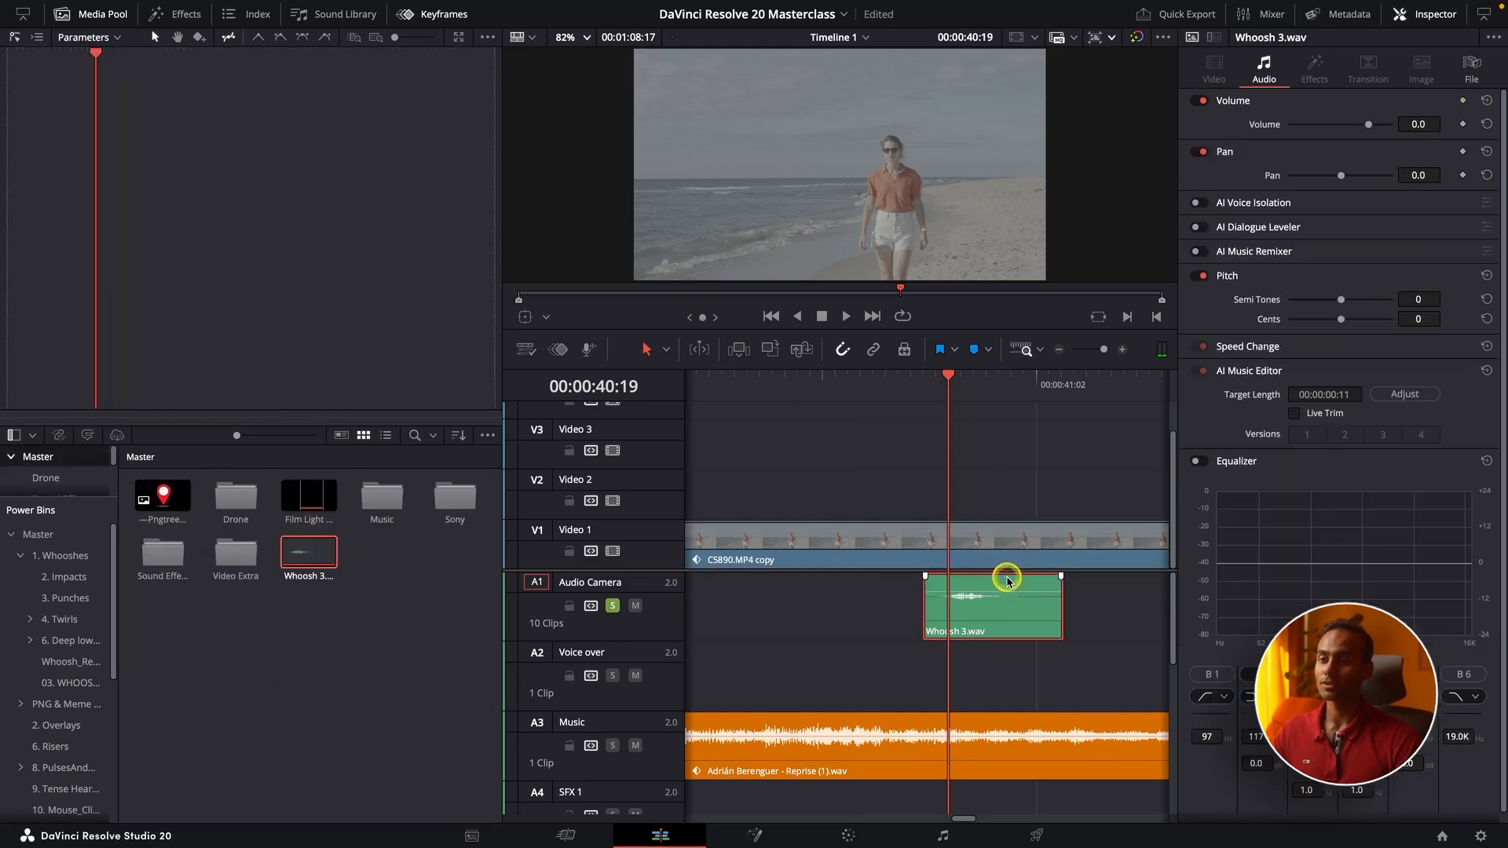
left_click(1008, 544)
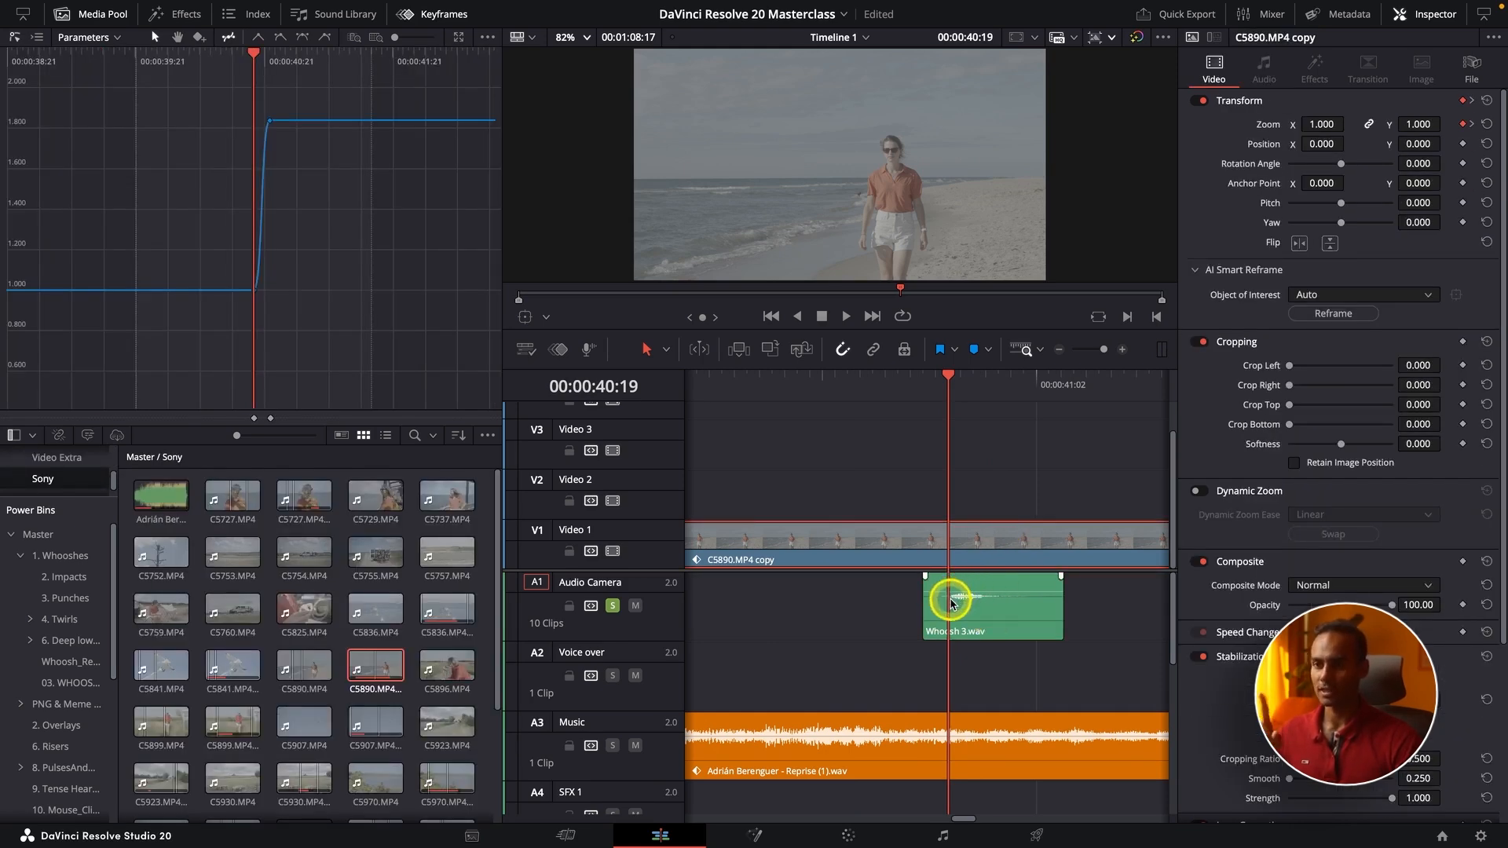
left_click_drag(945, 373, 986, 384)
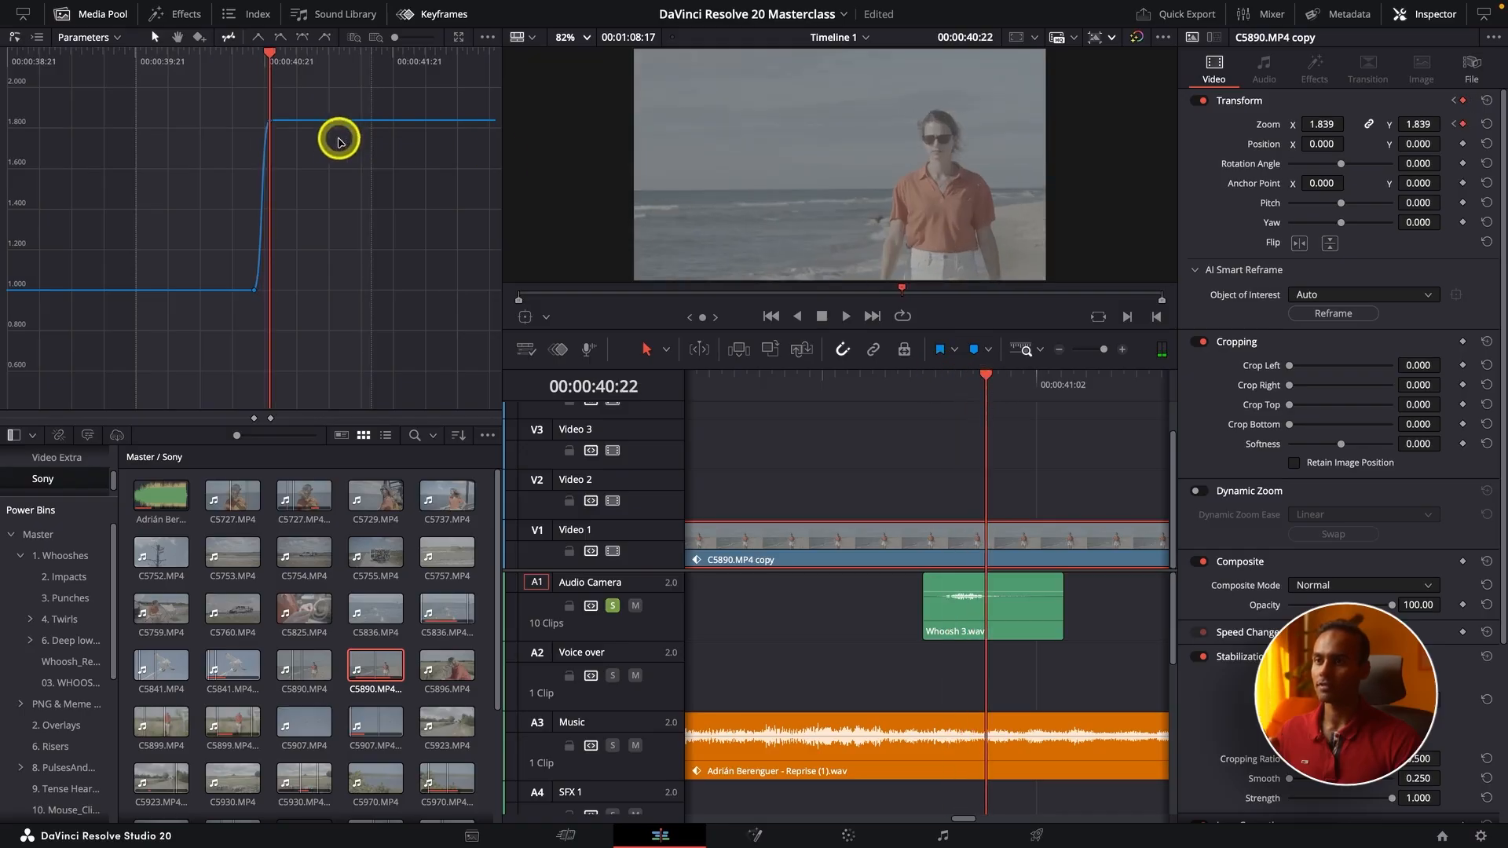